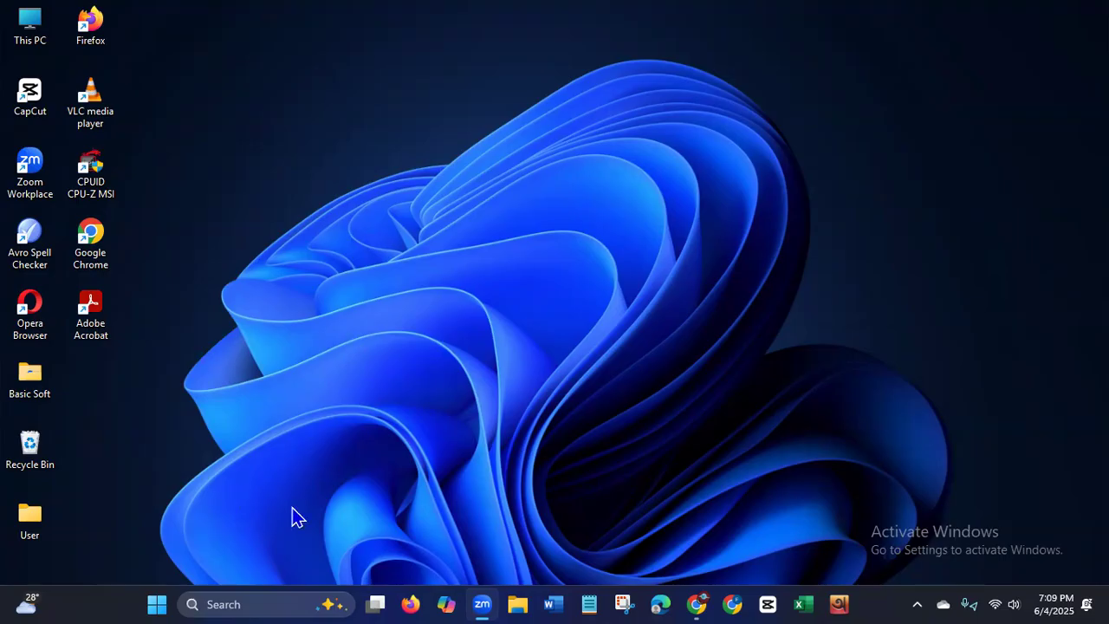
Step: Launch Google Chrome with the seahorse-avatar profile and load the Blogger posts page at blogspot.com
double_click(110, 245)
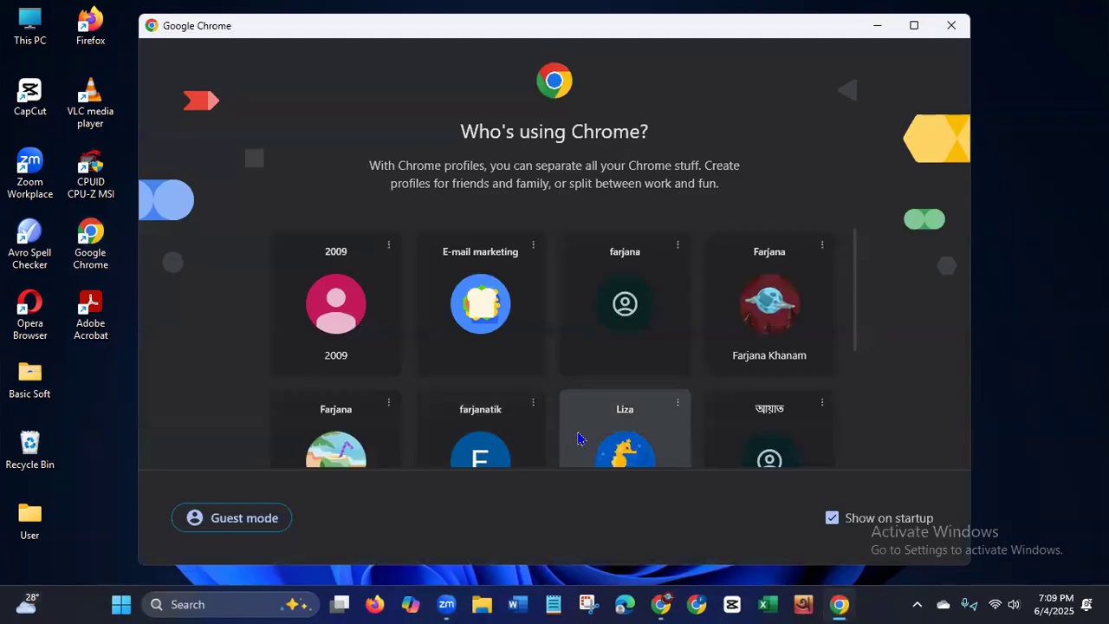
left_click(577, 460)
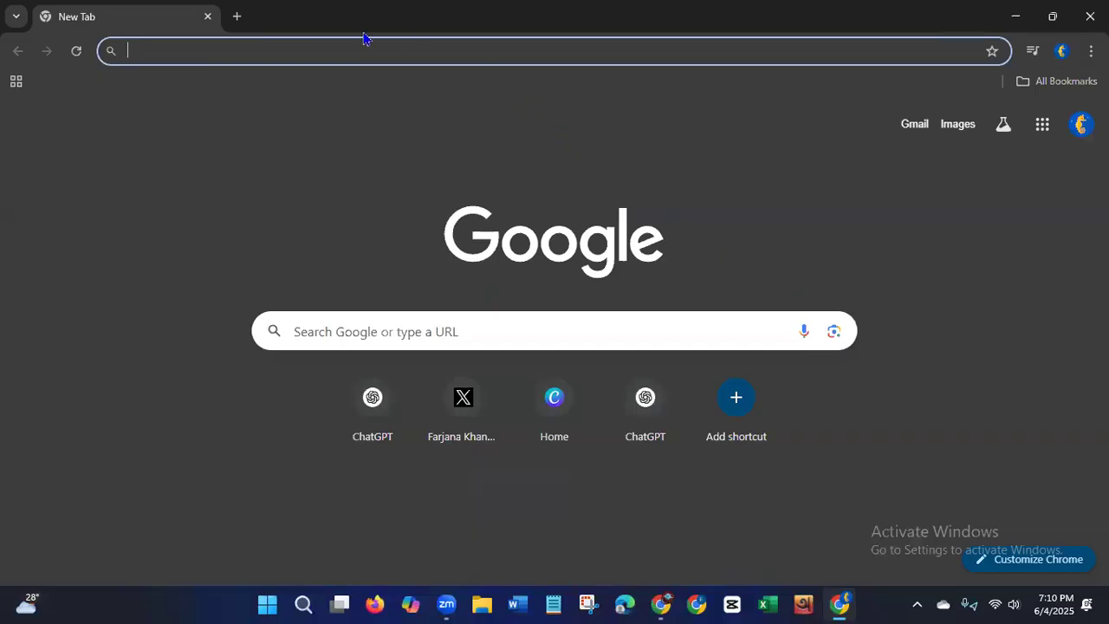
type("blogspot.com")
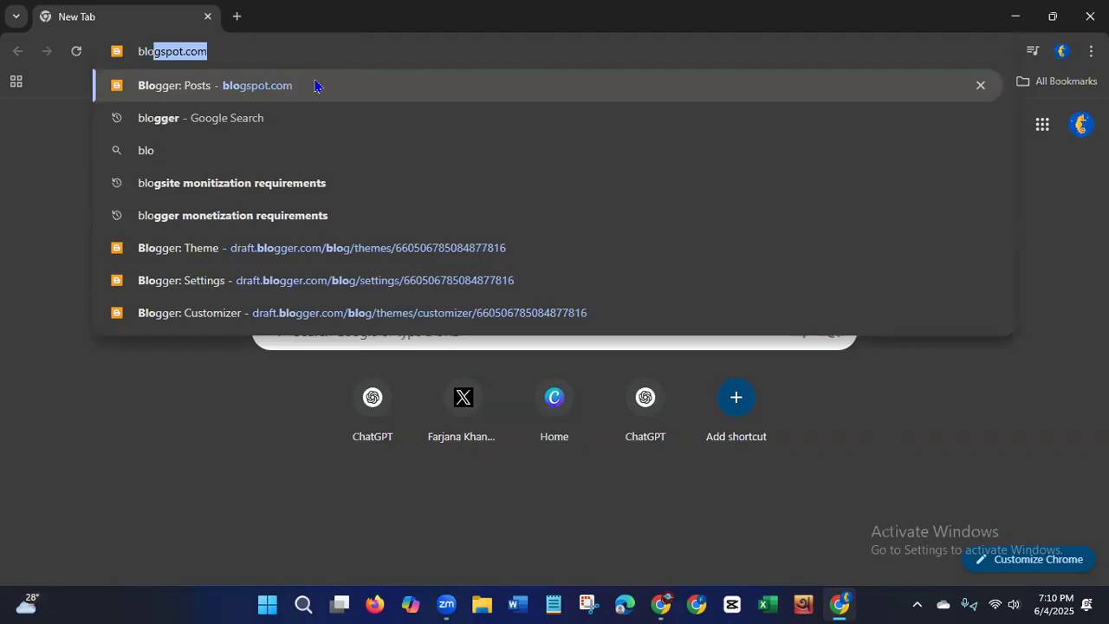
left_click(317, 85)
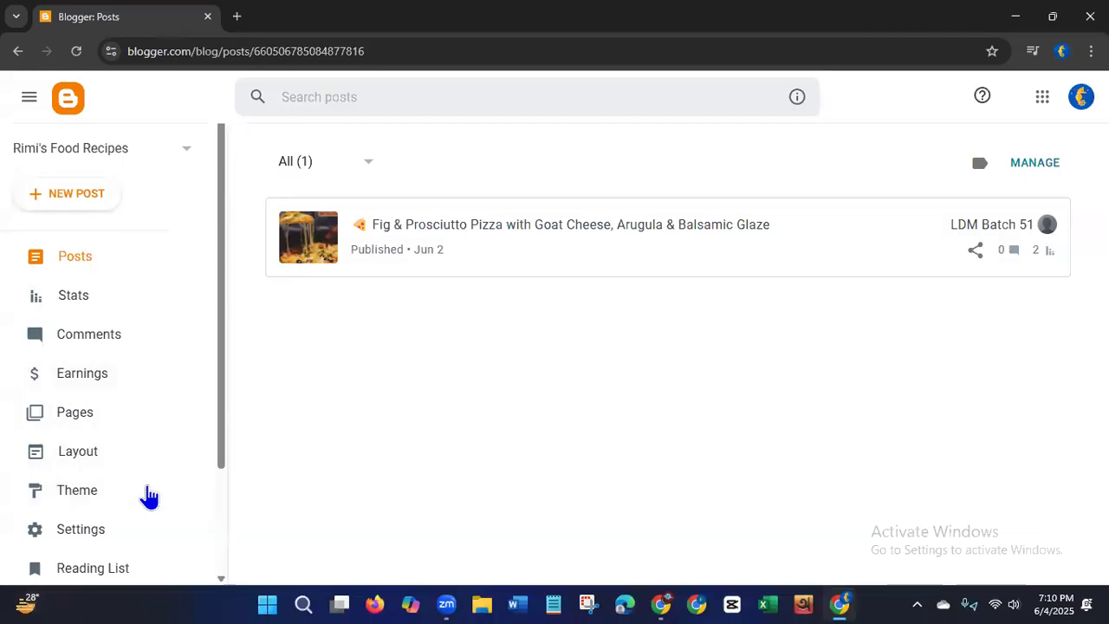
Step: View the live Rimi's Food Recipes blog from the Blogger dashboard
left_click_drag(221, 442, 202, 572)
left_click(87, 472)
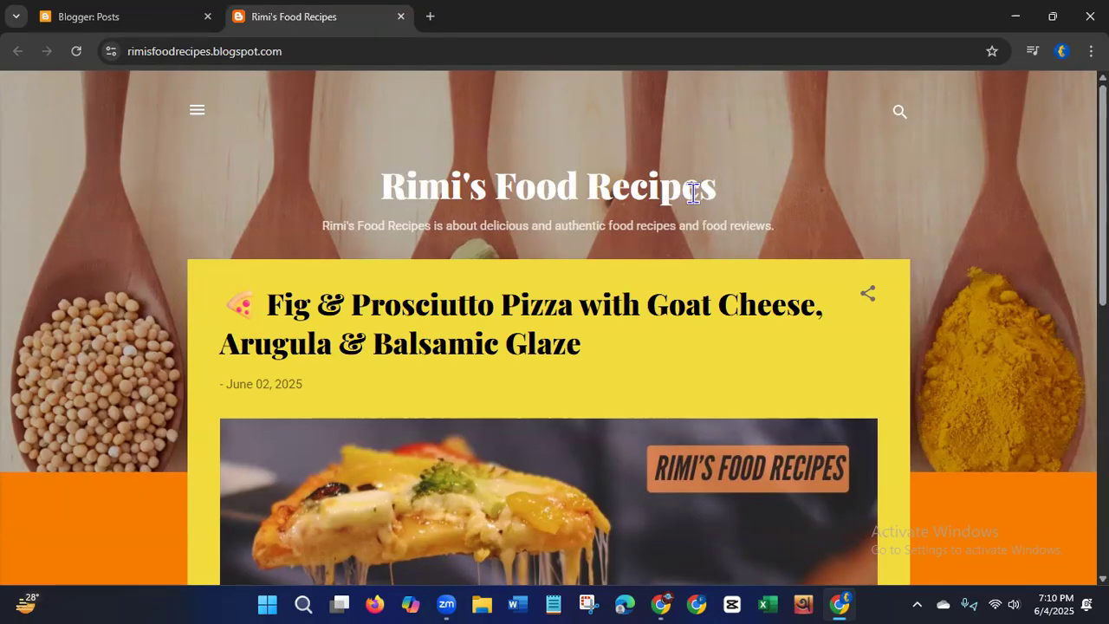
Step: Return to the Blogger dashboard, open the blog's theme settings, and start a new browser tab
left_click(98, 19)
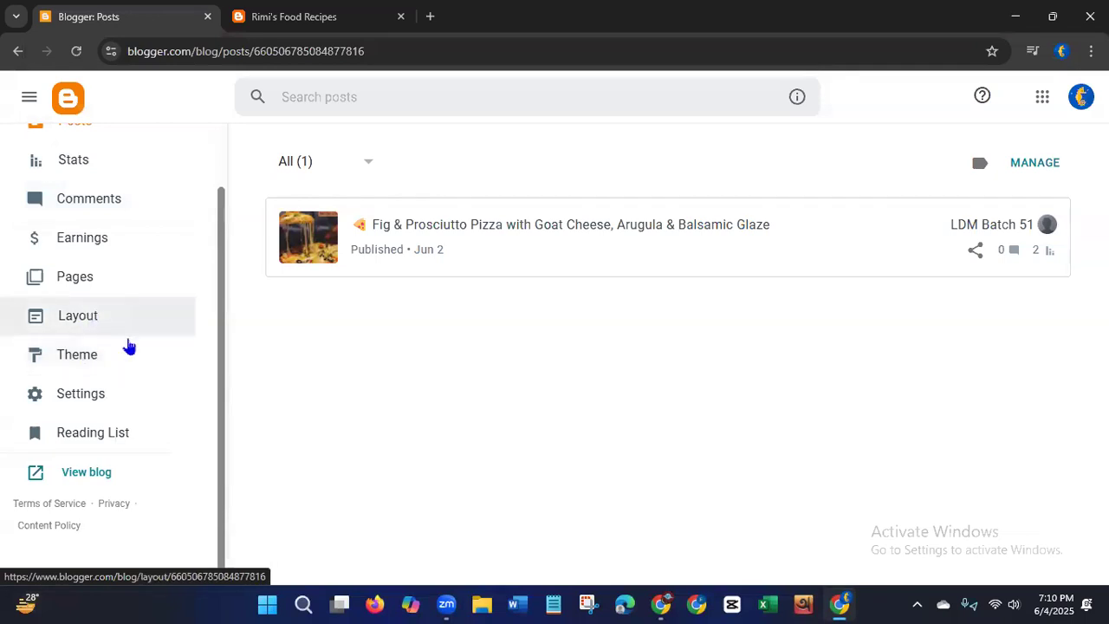
left_click_drag(222, 397, 206, 466)
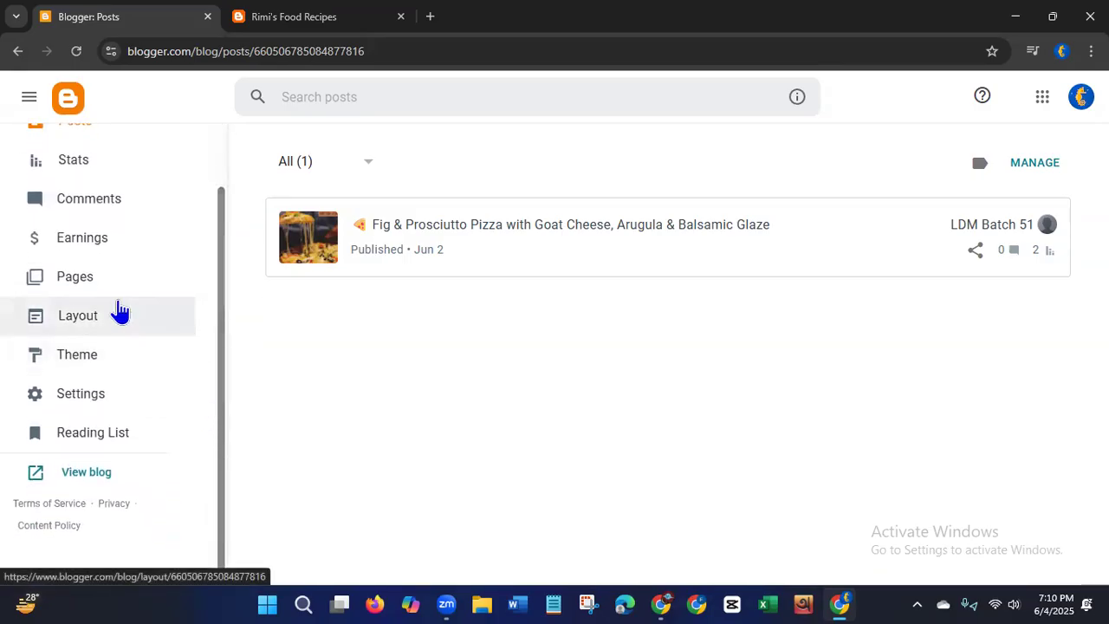
left_click(119, 362)
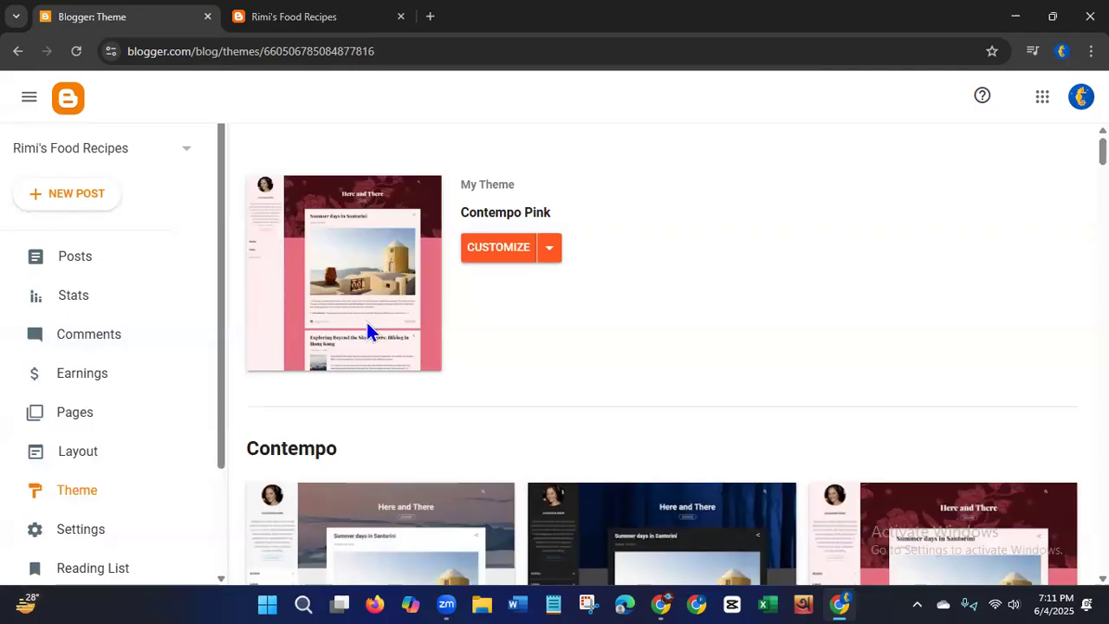
left_click(431, 17)
left_click(456, 53)
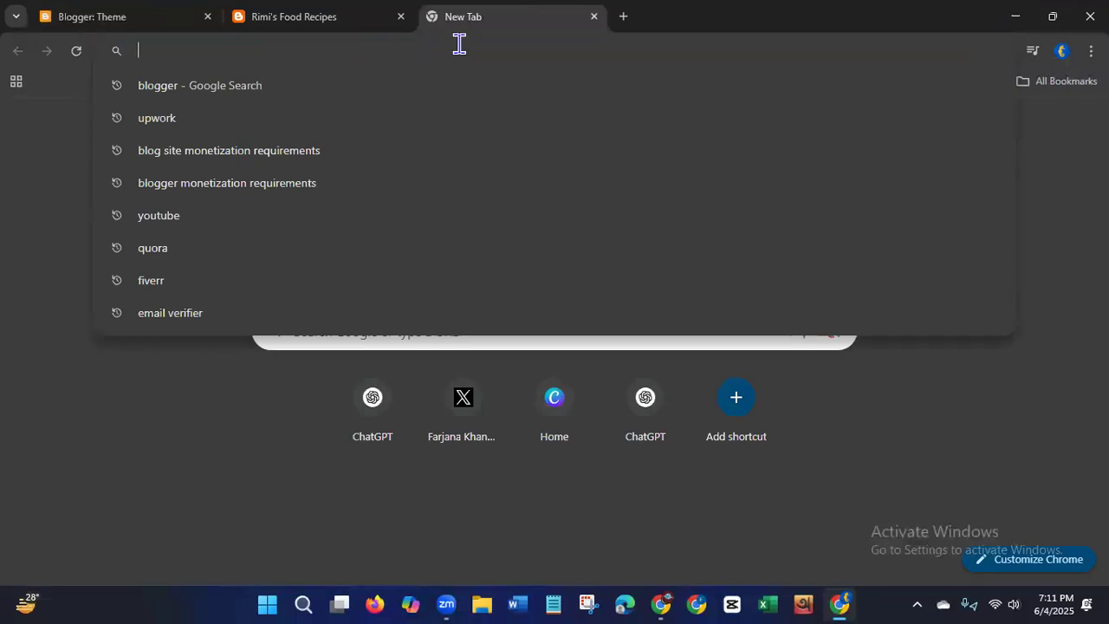
type("so")
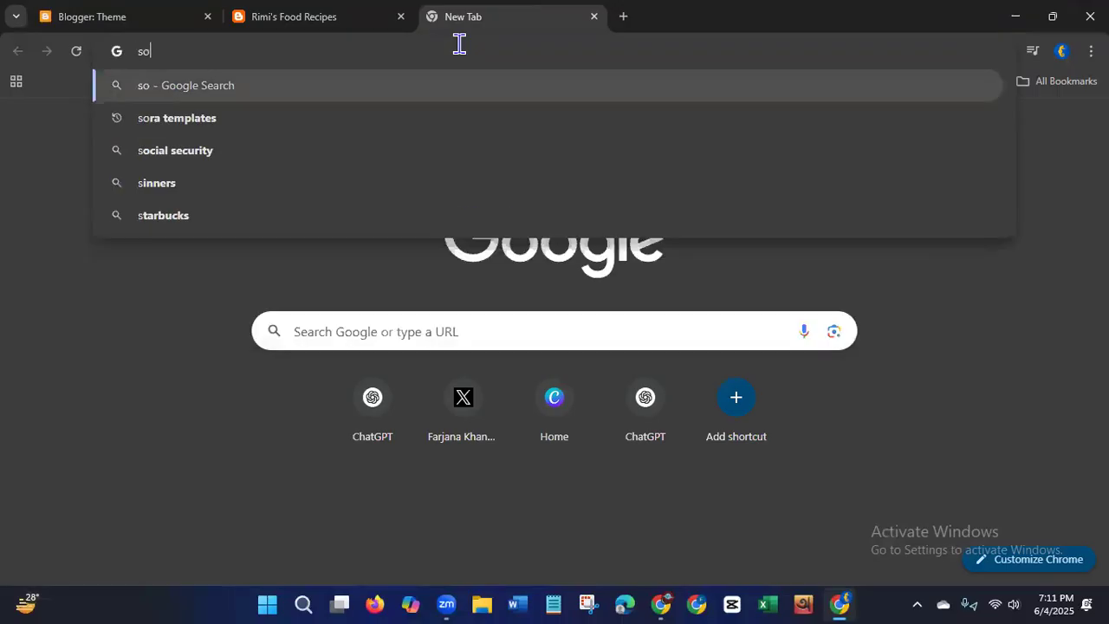
type("ra")
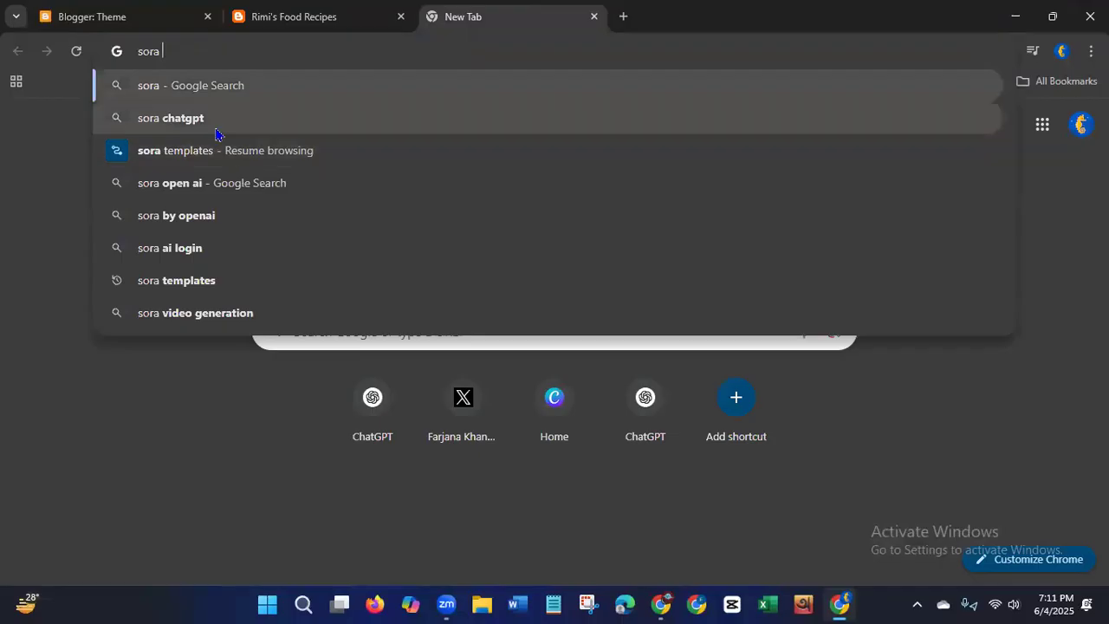
key("Down")
key("Down")
left_click(217, 156)
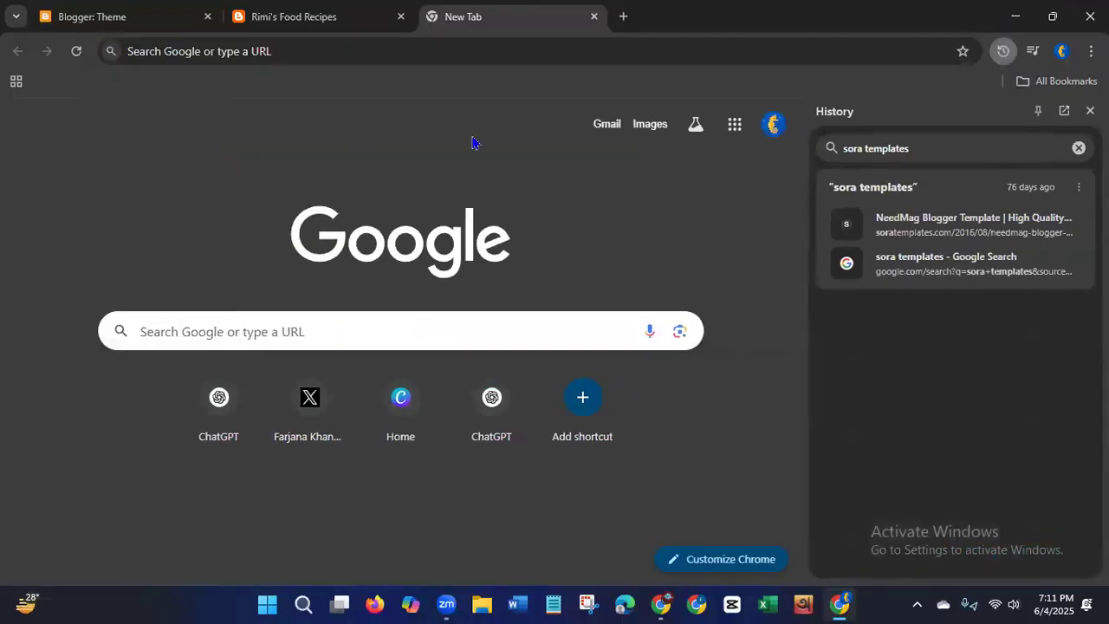
left_click(1079, 148)
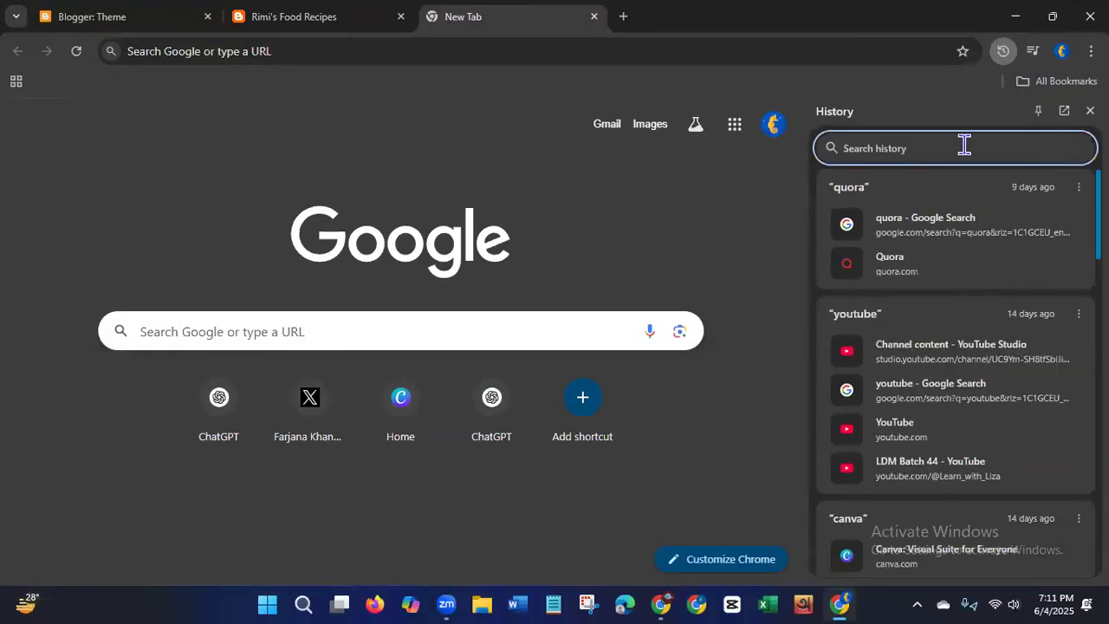
left_click(1090, 111)
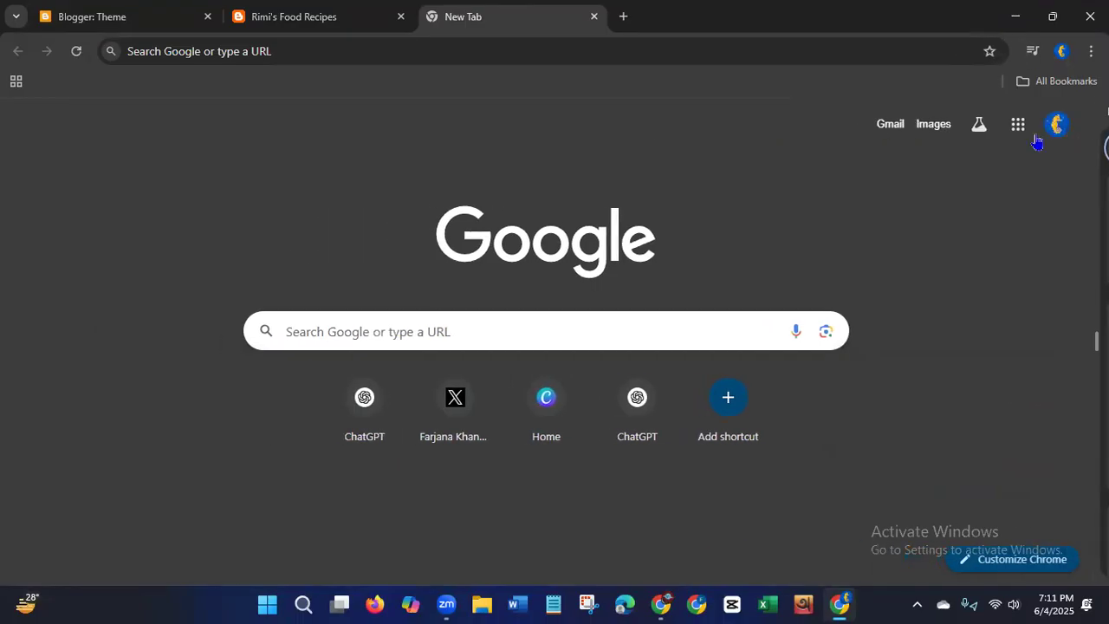
Step: Search Google for "sora templates" and open the NeedMag Blogger Template page on soratemplates.com
left_click(307, 58)
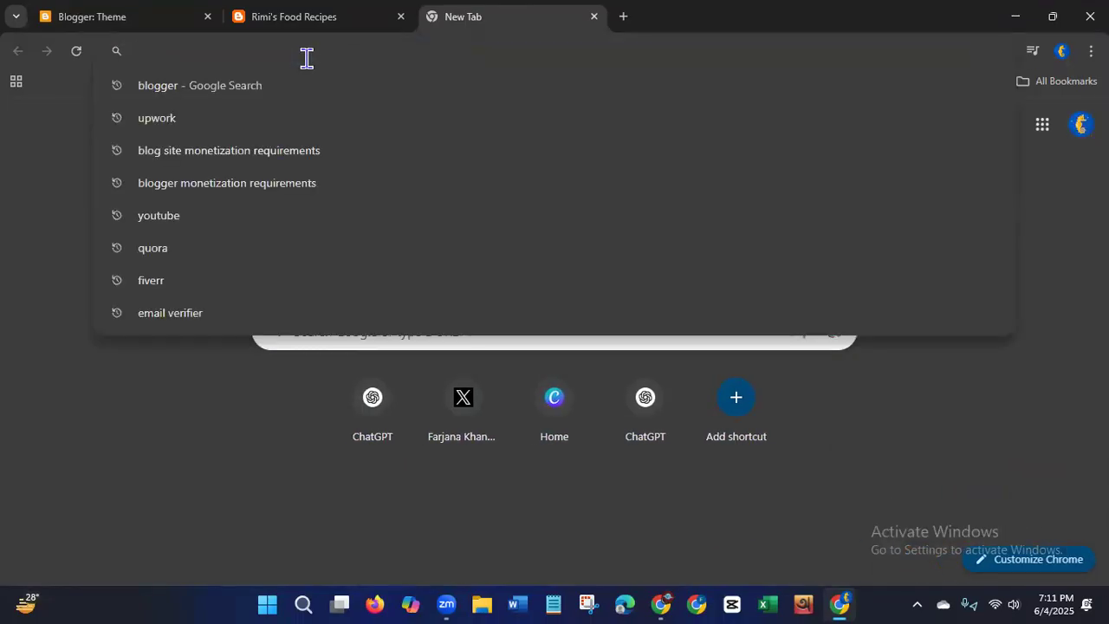
type("sora")
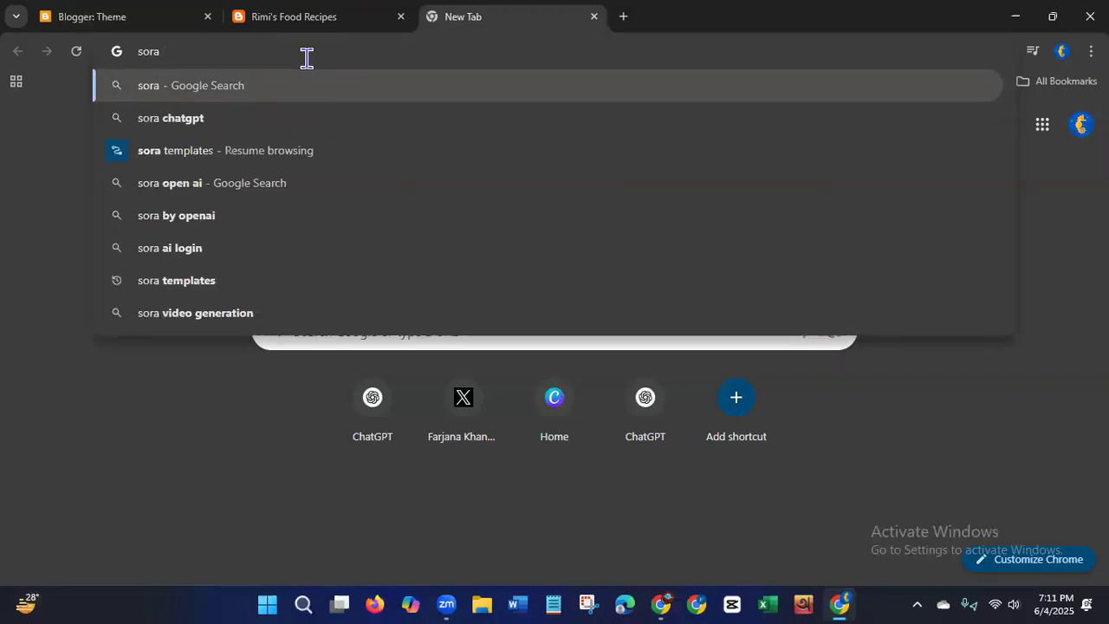
type(" tem")
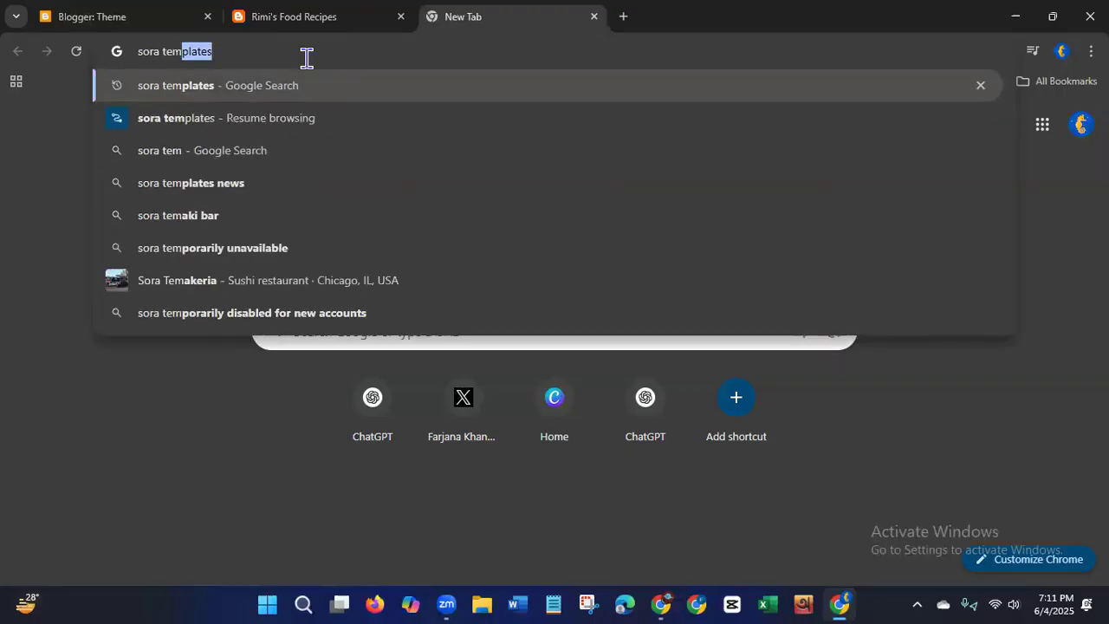
type("plates")
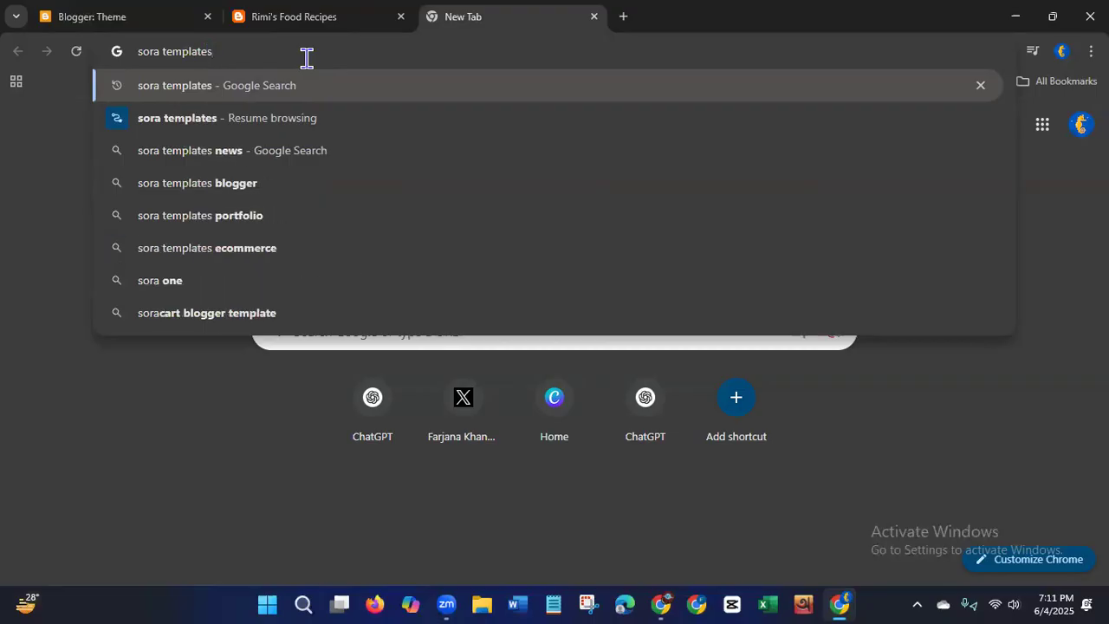
key("Return")
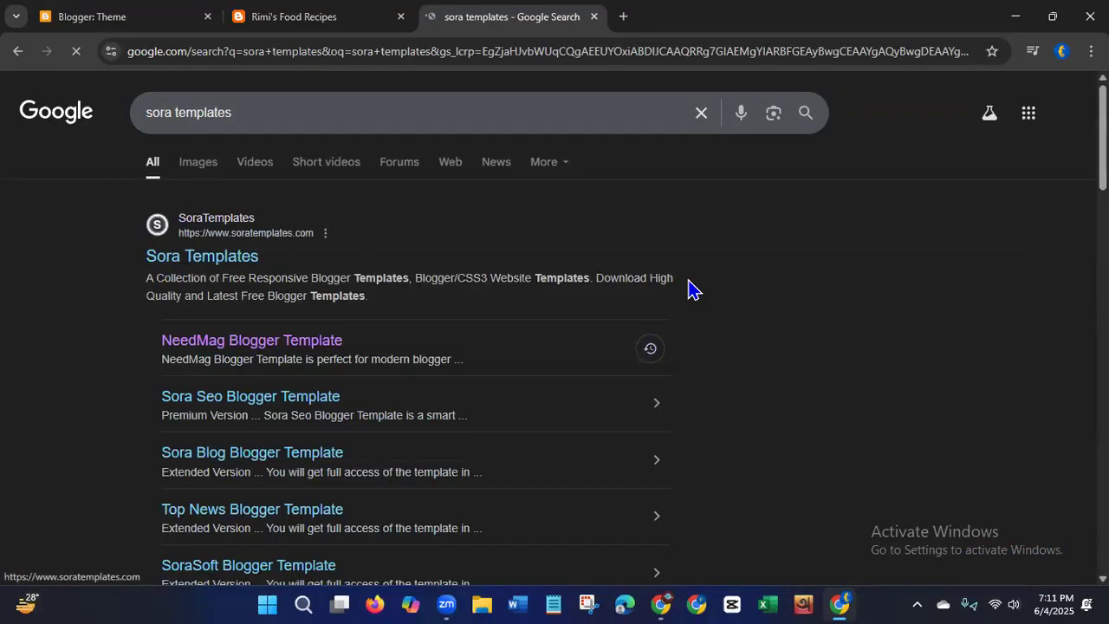
scroll(555, 329, "down", 5)
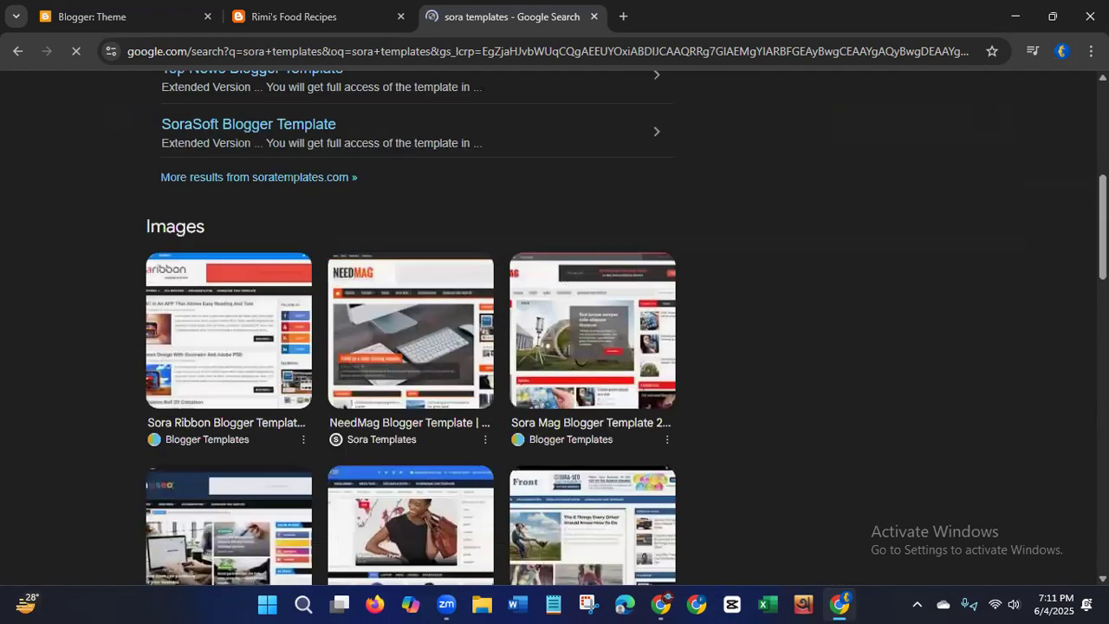
scroll(554, 329, "up", 3)
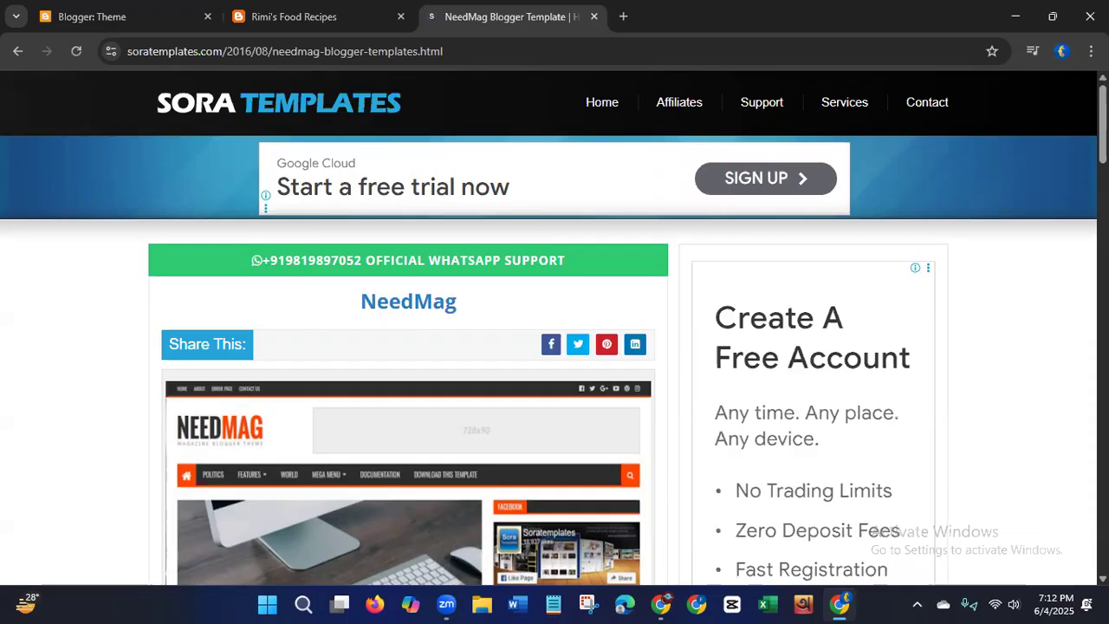
Step: Examine the NeedMag template preview and the comparison of its free and premium versions
scroll(555, 328, "down", 5)
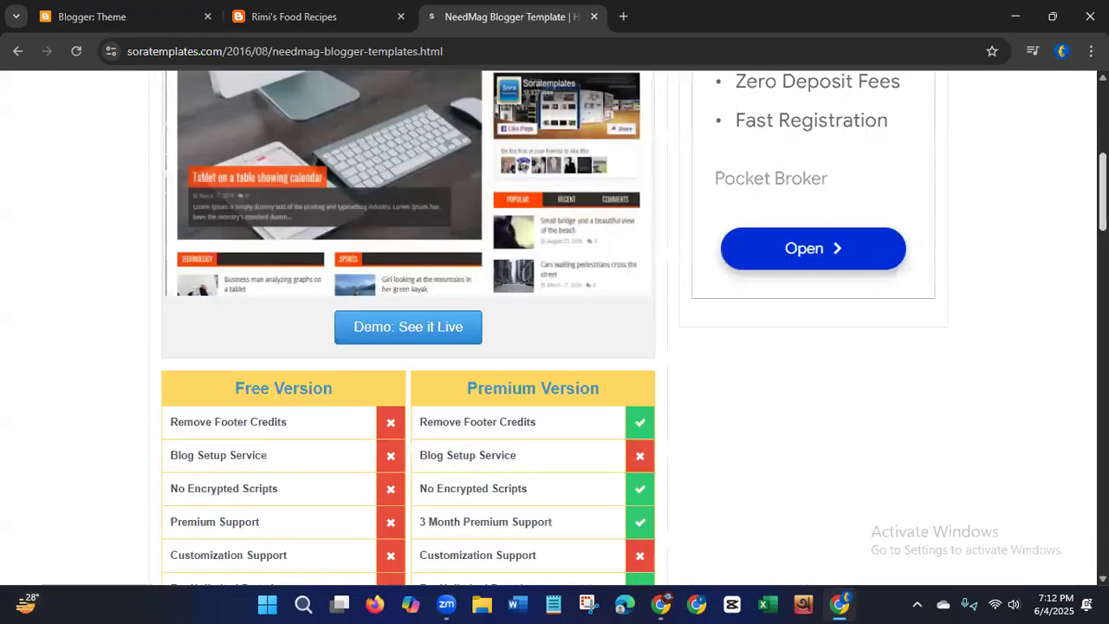
scroll(555, 328, "down", 3)
scroll(555, 327, "up", 4)
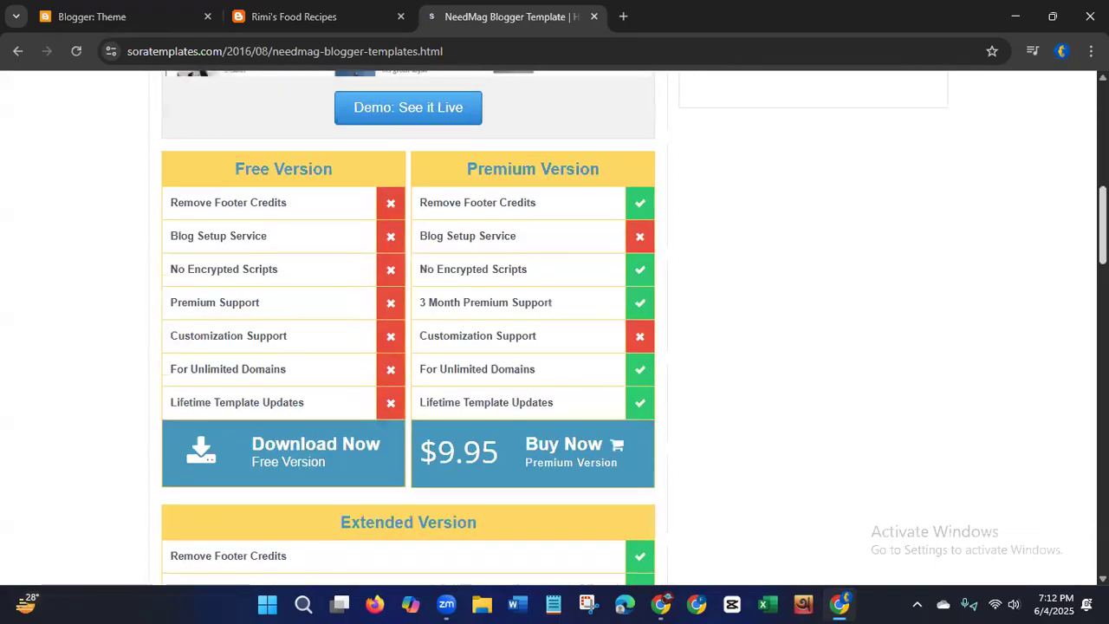
scroll(555, 328, "up", 2)
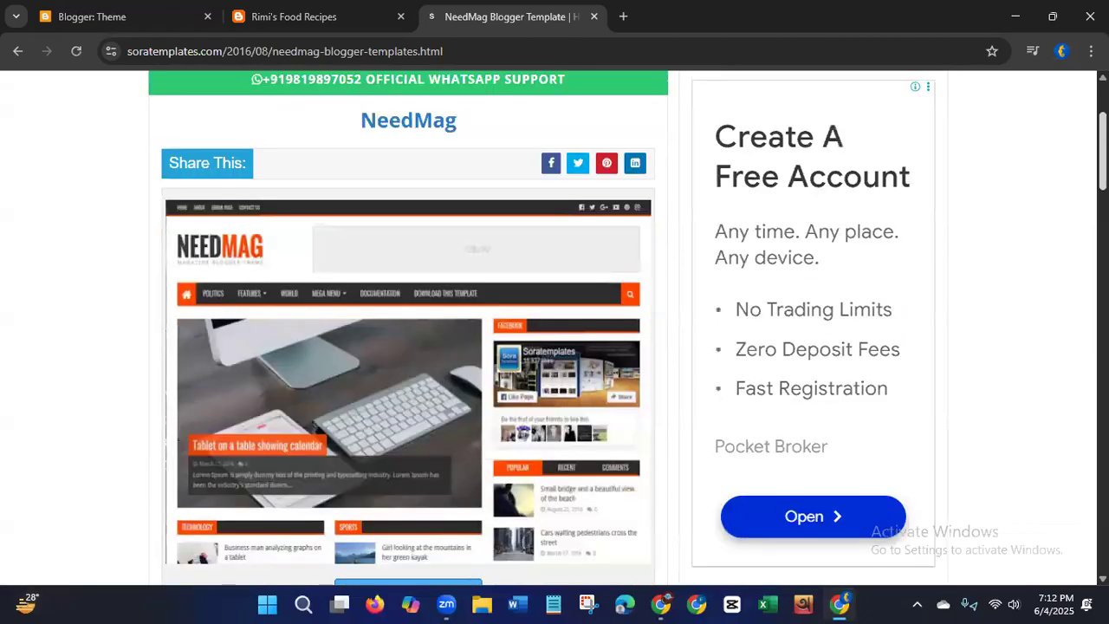
scroll(555, 328, "down", 5)
scroll(555, 328, "up", 4)
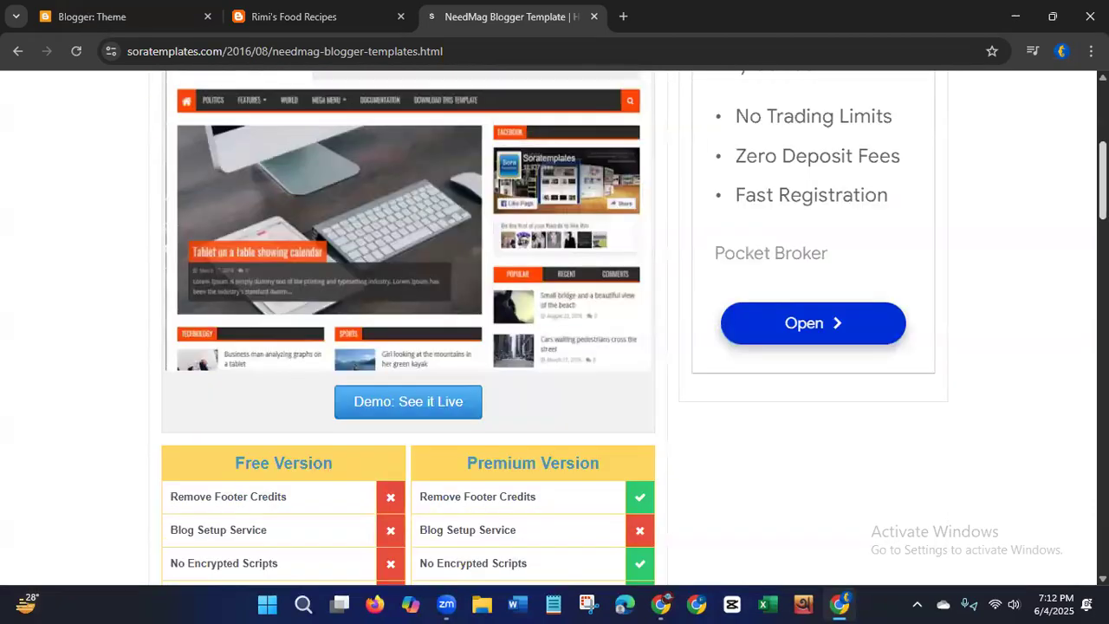
scroll(555, 328, "down", 3)
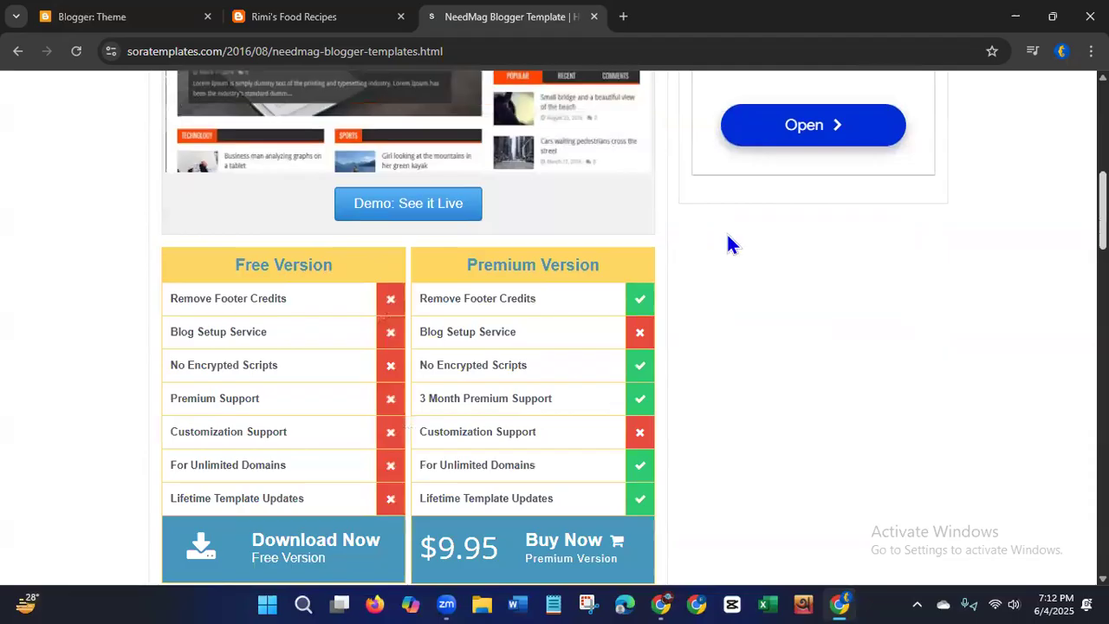
scroll(459, 495, "down", 1)
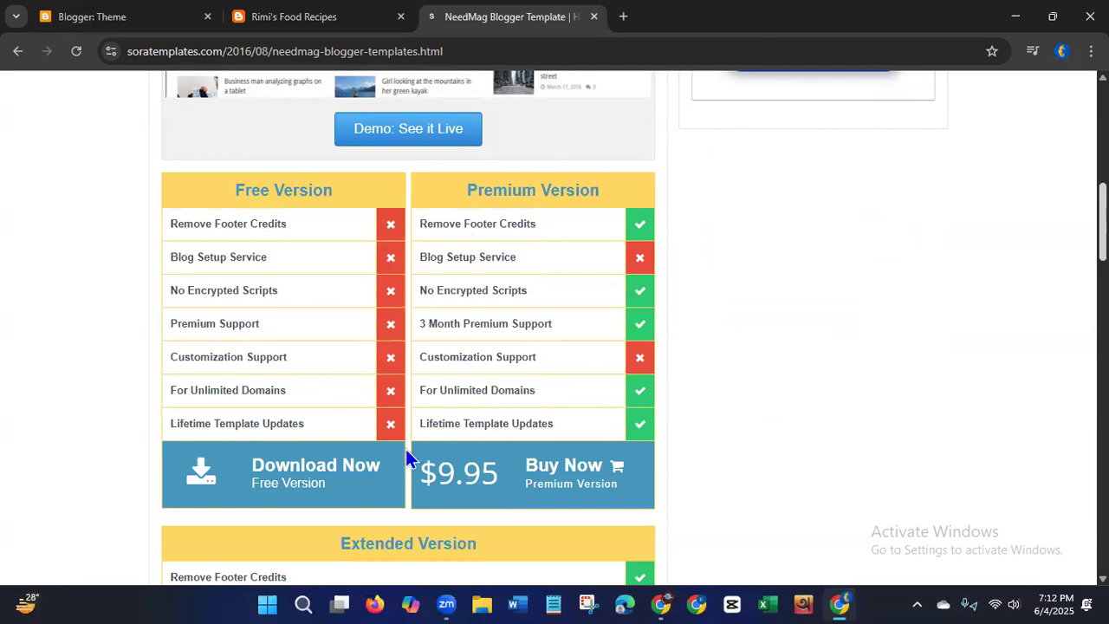
Step: Download the free version of the NeedMag template, dismissing the advertisement
left_click(257, 486)
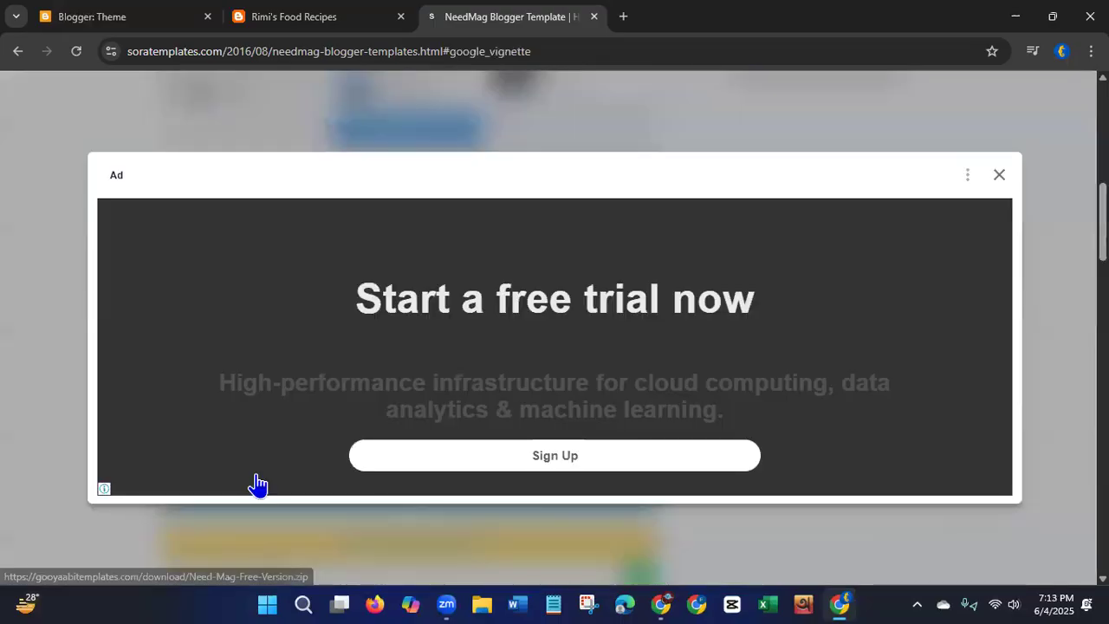
left_click(999, 176)
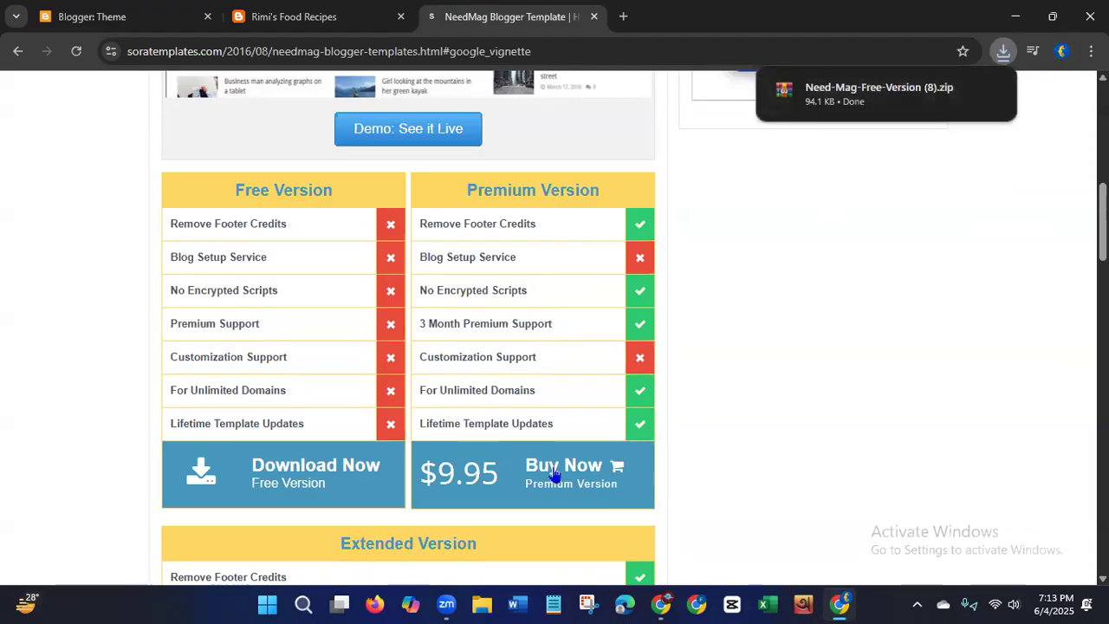
Step: Extract the downloaded Need-Mag-Free-Version (8) archive within the Downloads folder and close the File Explorer windows
left_click(479, 597)
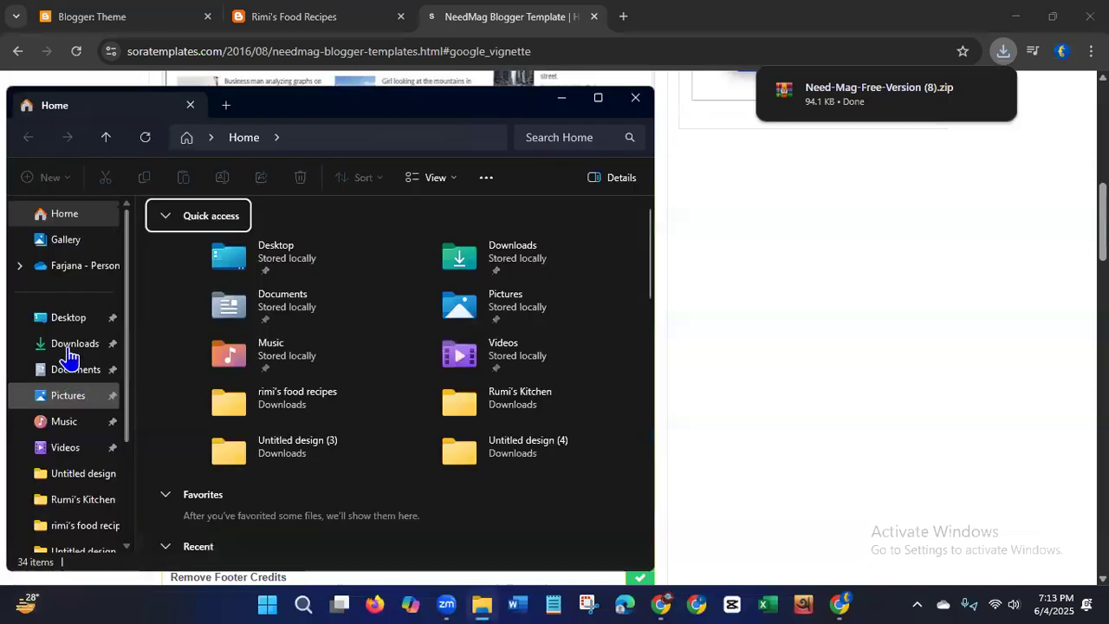
left_click(70, 350)
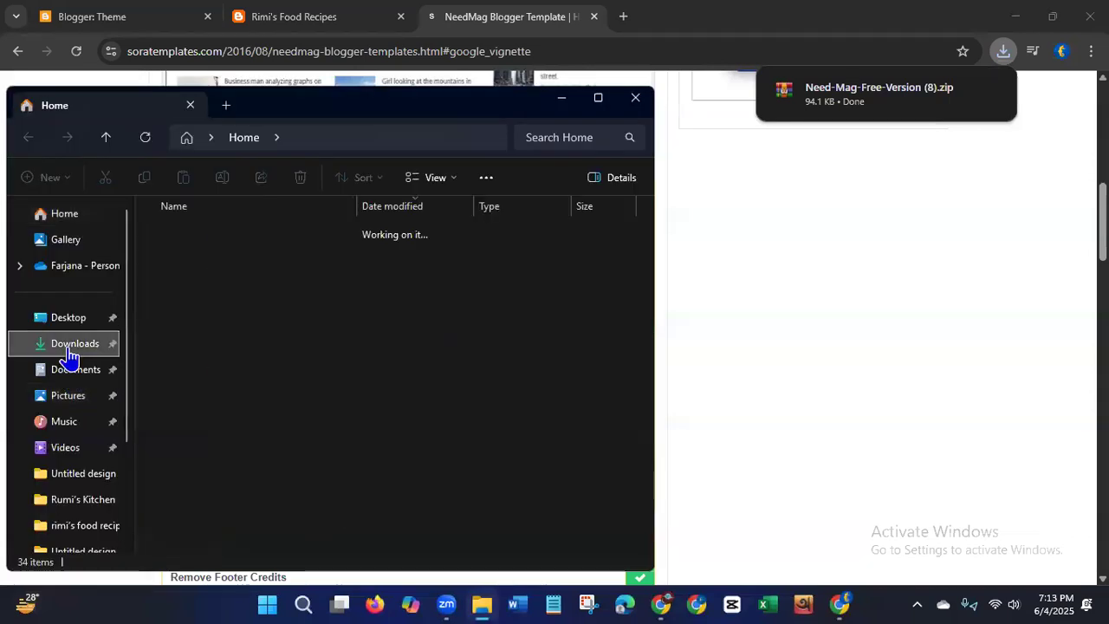
left_click(256, 256)
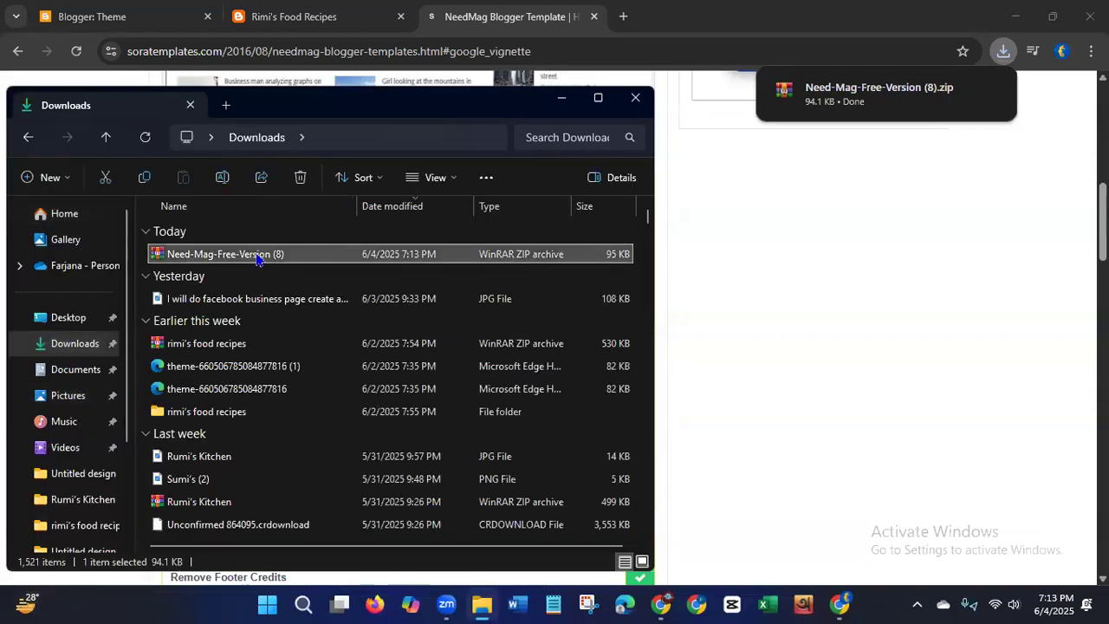
right_click(256, 257)
left_click(289, 345)
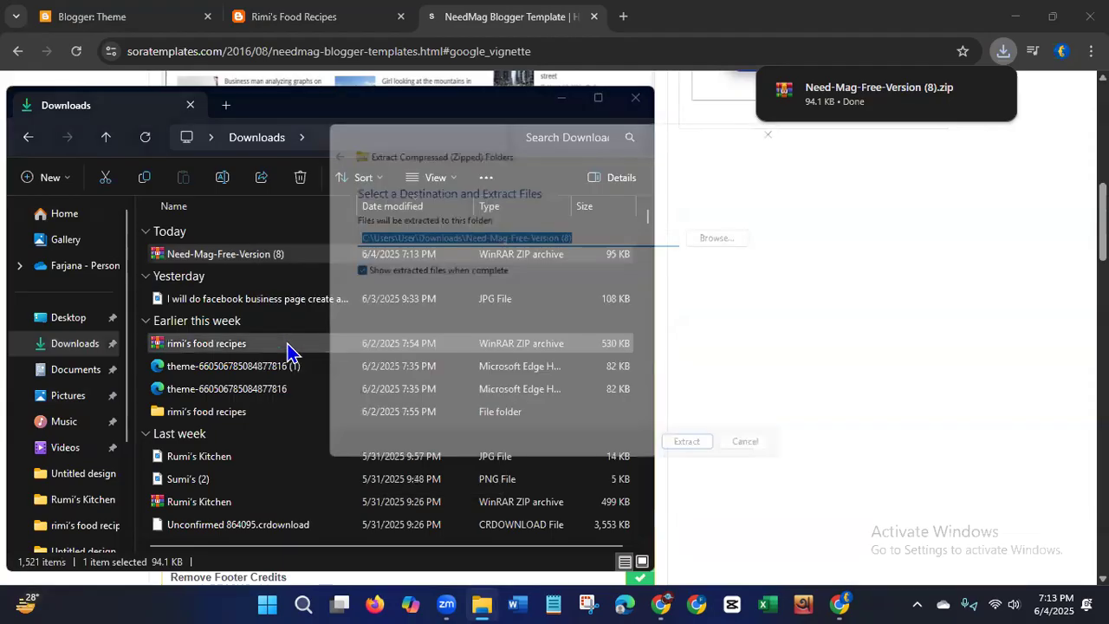
left_click(694, 457)
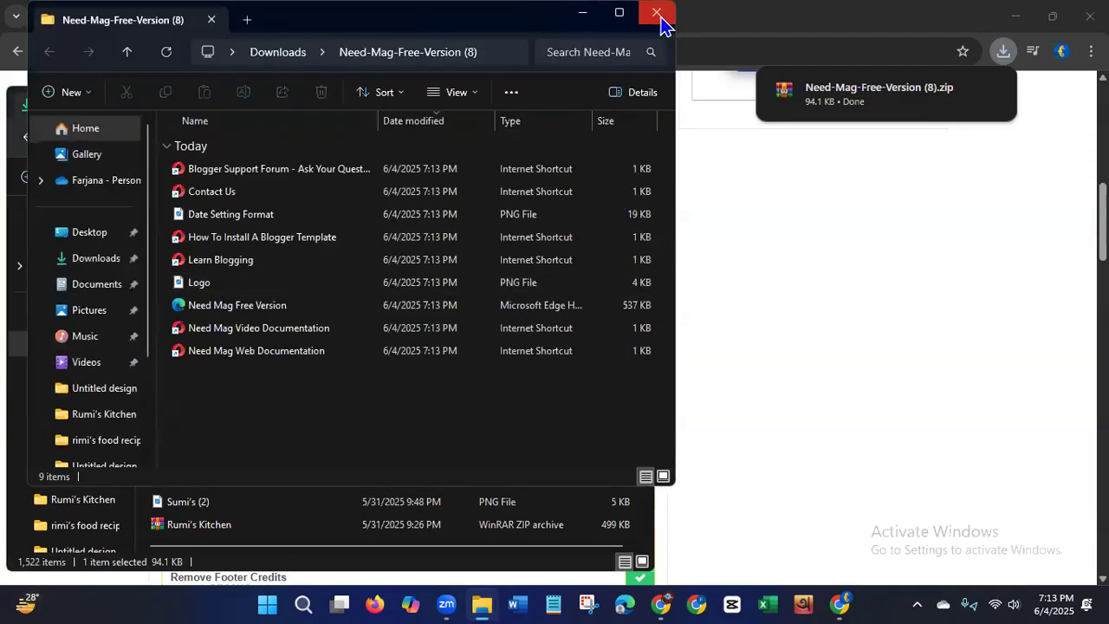
left_click(660, 21)
left_click(632, 116)
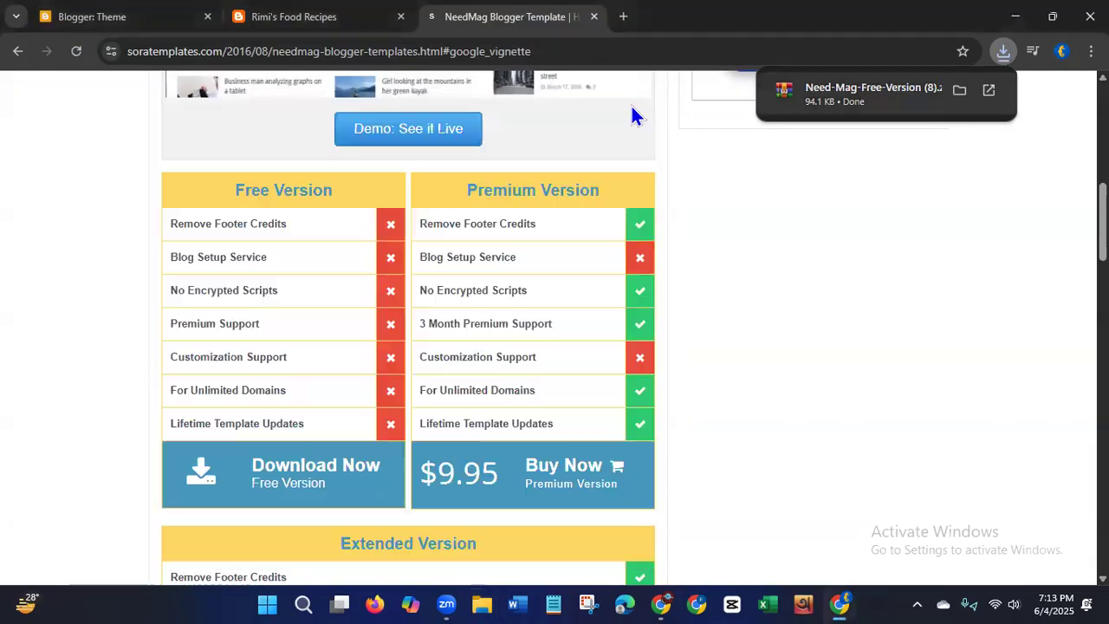
Step: Restore the blog theme by uploading the Need Mag Free Version file from the Need-Mag-Free-Version (8) folder in Downloads
left_click(594, 17)
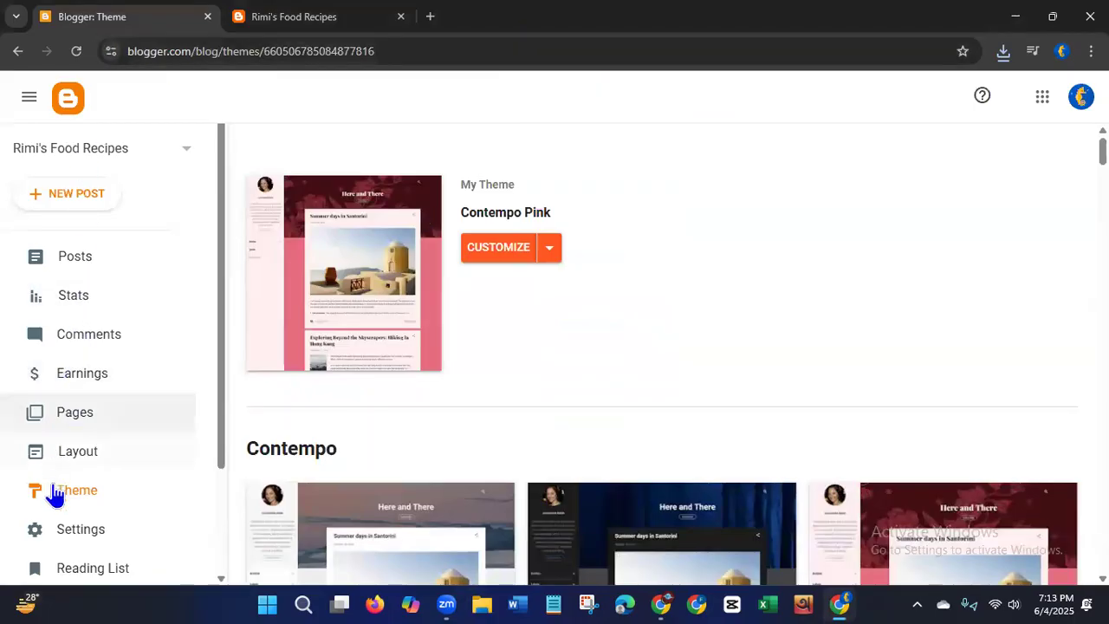
left_click(549, 251)
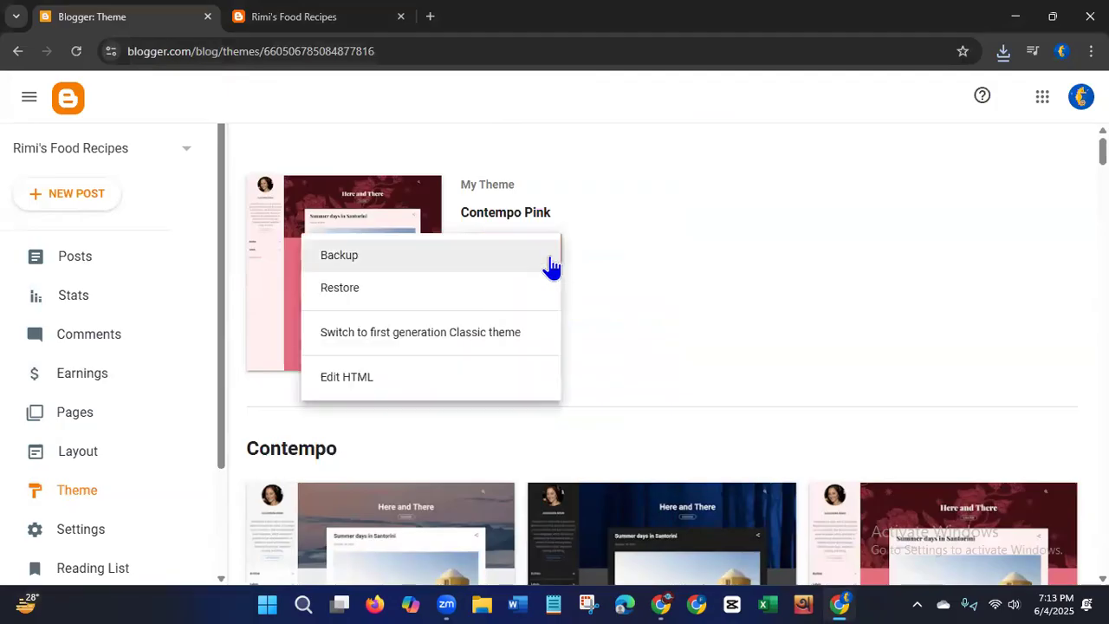
left_click(361, 299)
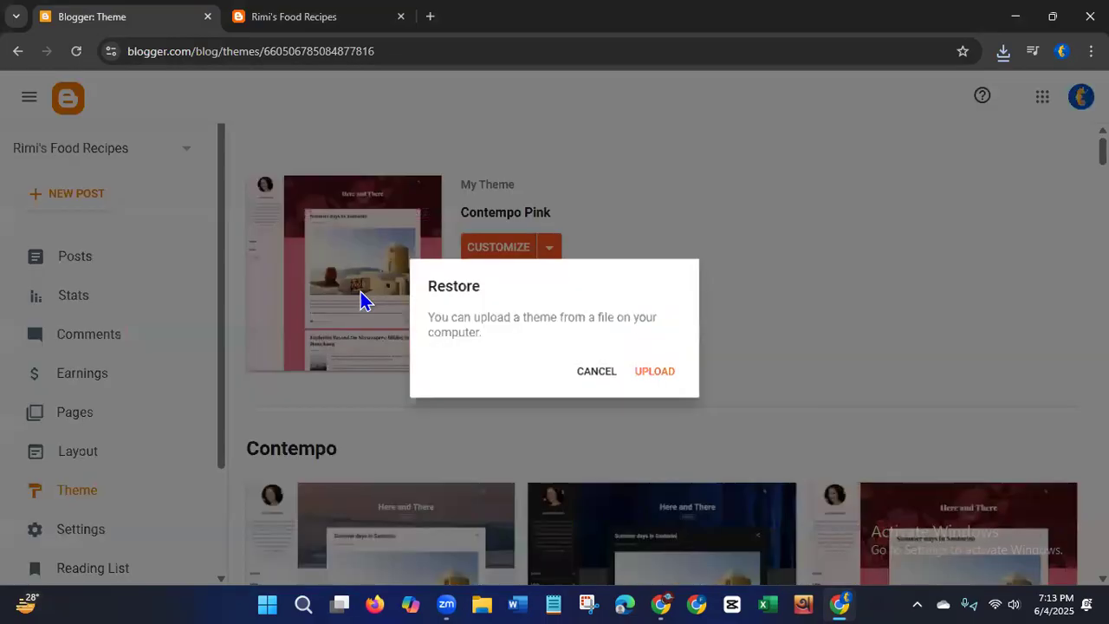
left_click(668, 374)
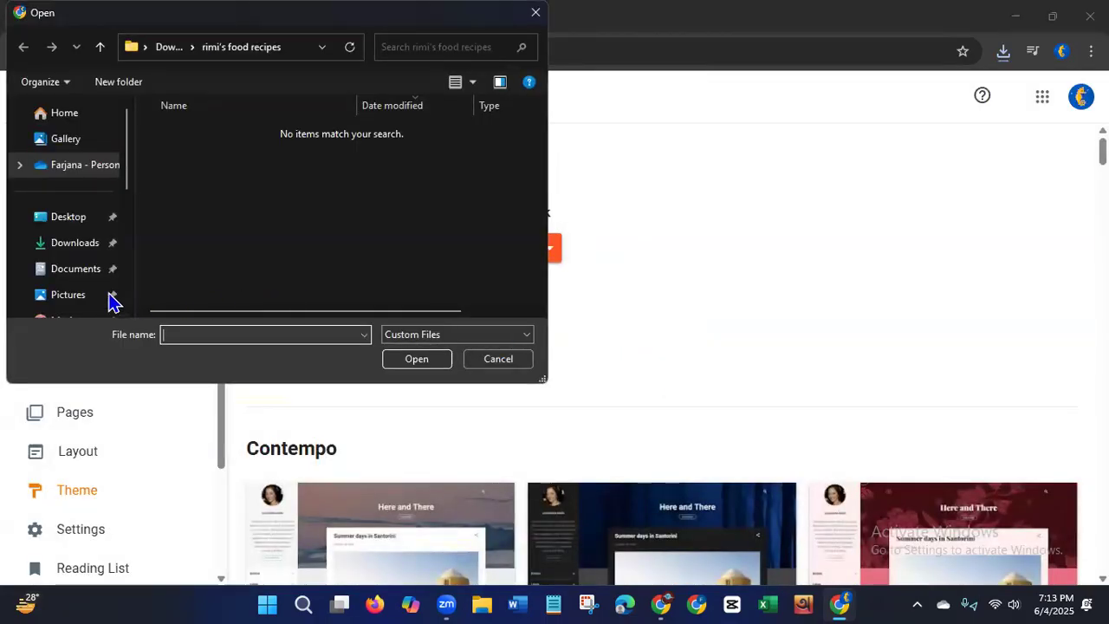
left_click(75, 252)
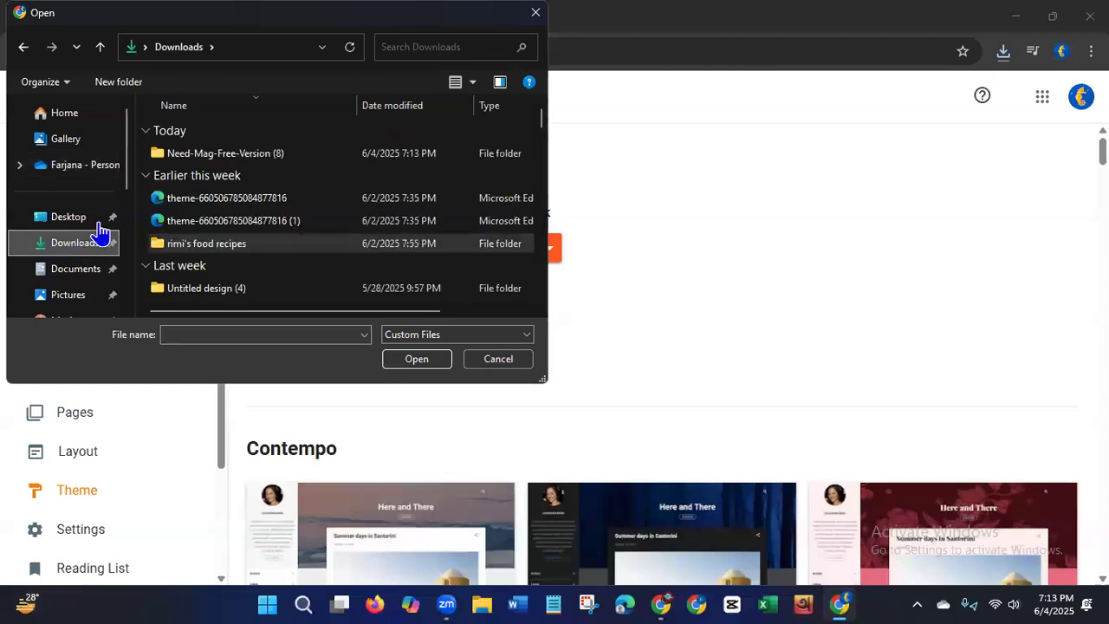
double_click(229, 163)
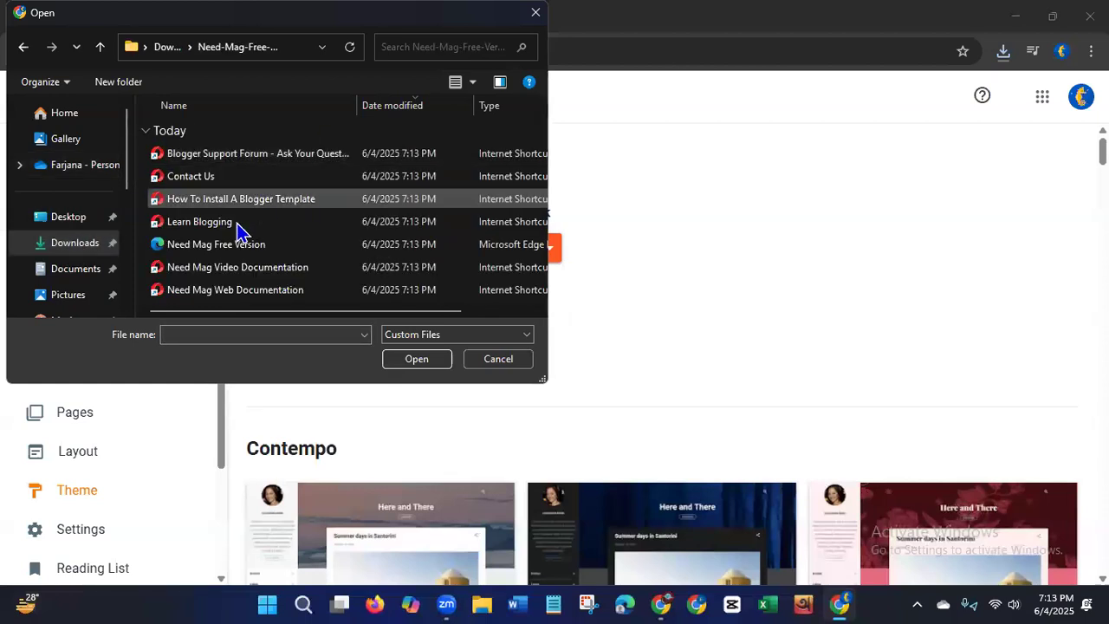
left_click(197, 250)
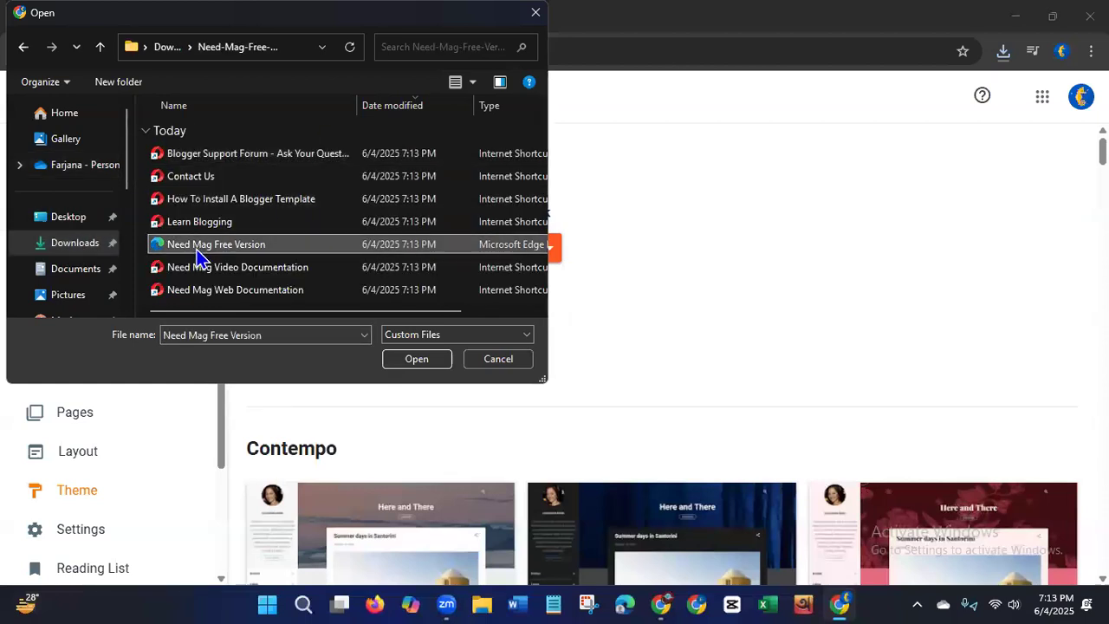
left_click(417, 362)
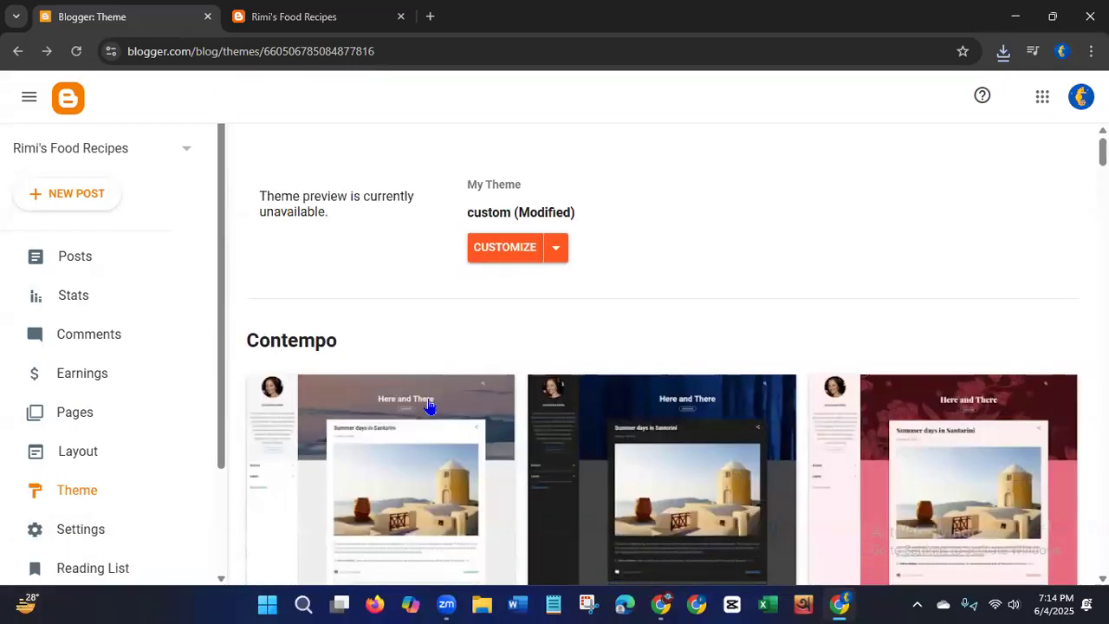
Step: Reload the live blog to check the uploaded theme, and open the theme customizer in Blogger
left_click(315, 23)
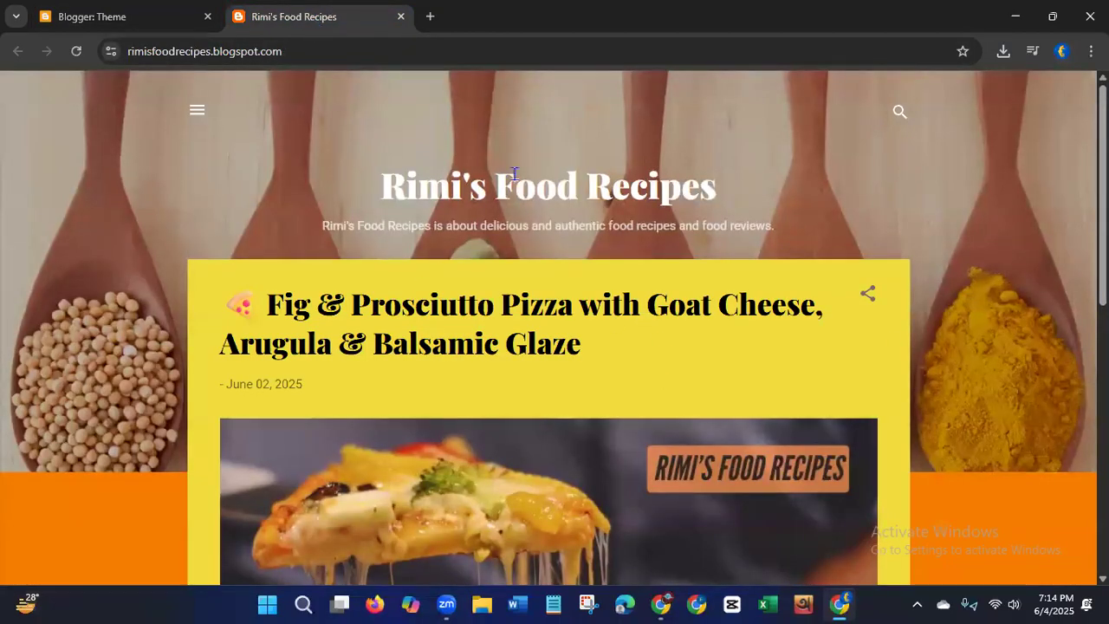
left_click(75, 53)
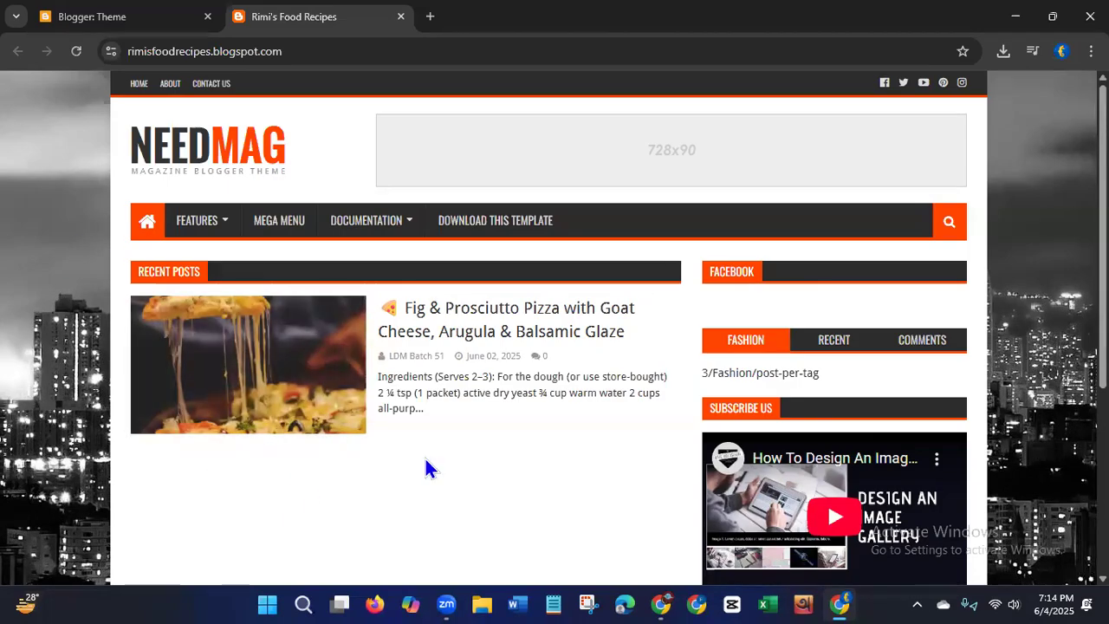
left_click(82, 19)
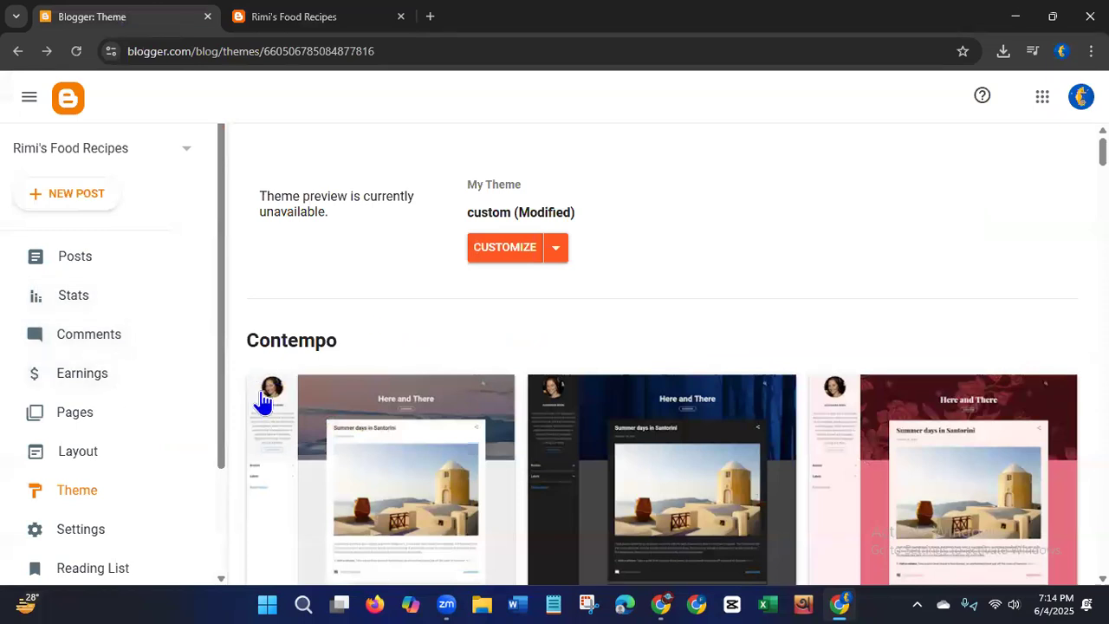
left_click(508, 251)
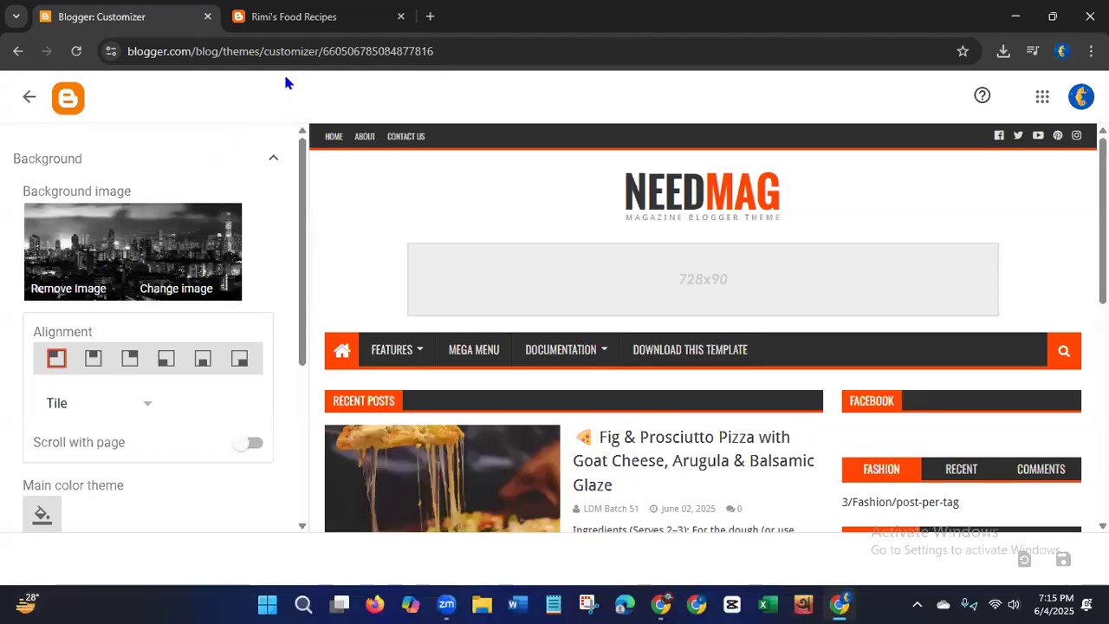
left_click(334, 19)
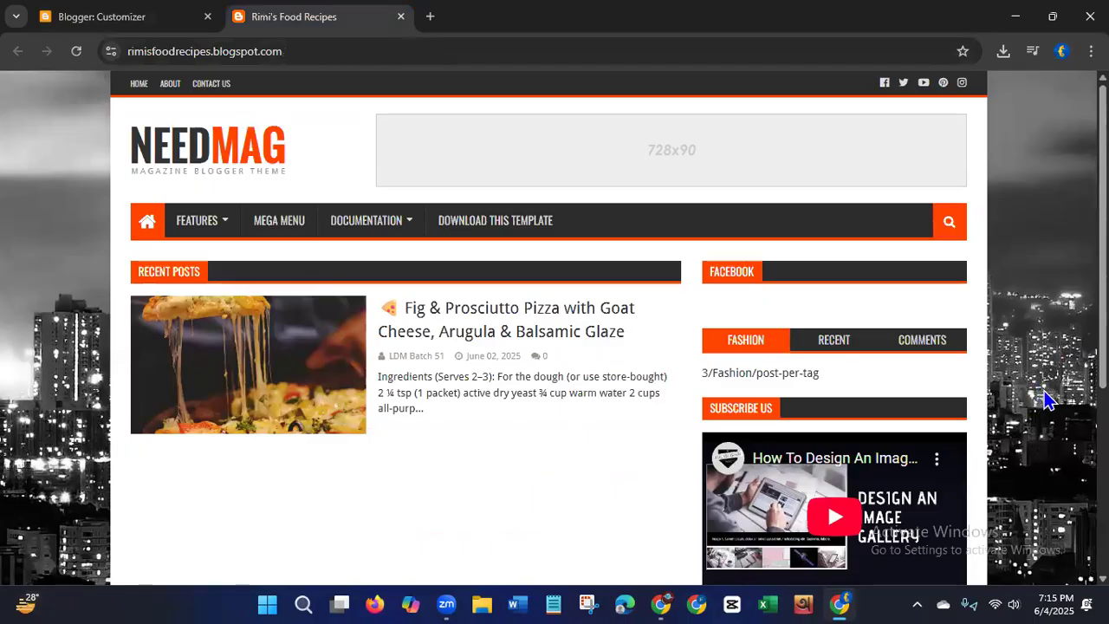
left_click(104, 17)
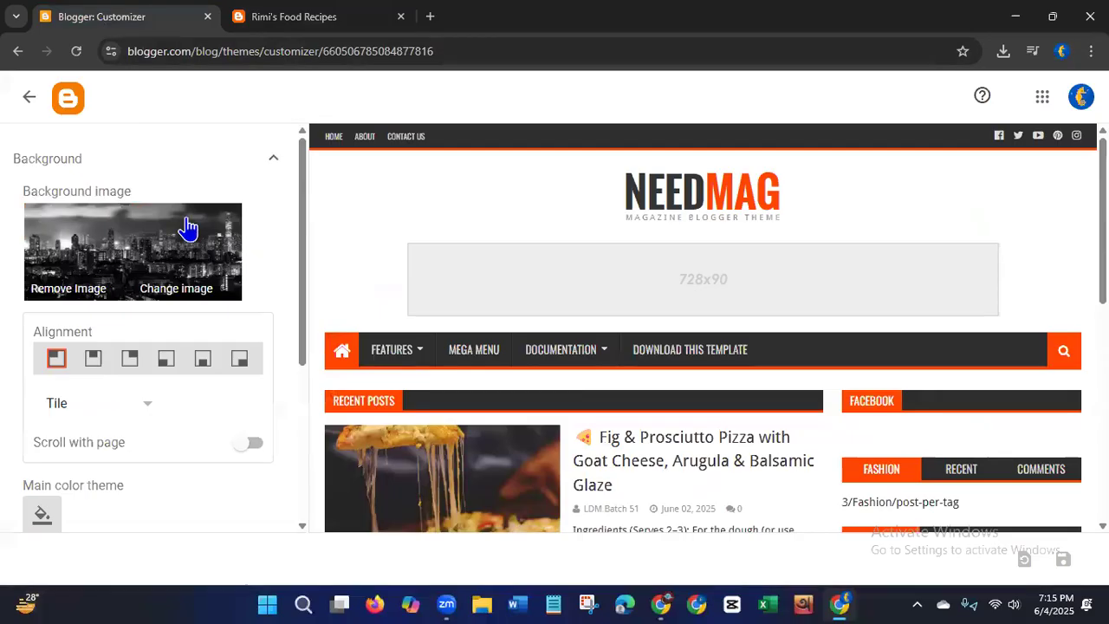
Step: Set the theme's background image to the last picture in the Food & Drink category and save the customization
left_click(182, 293)
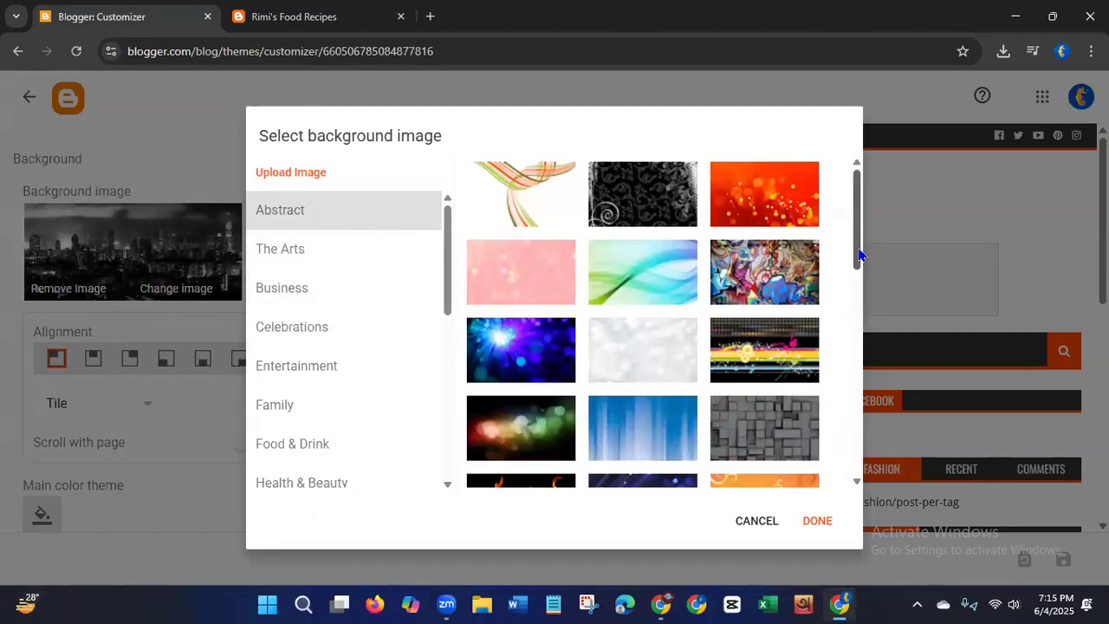
left_click_drag(861, 259, 826, 480)
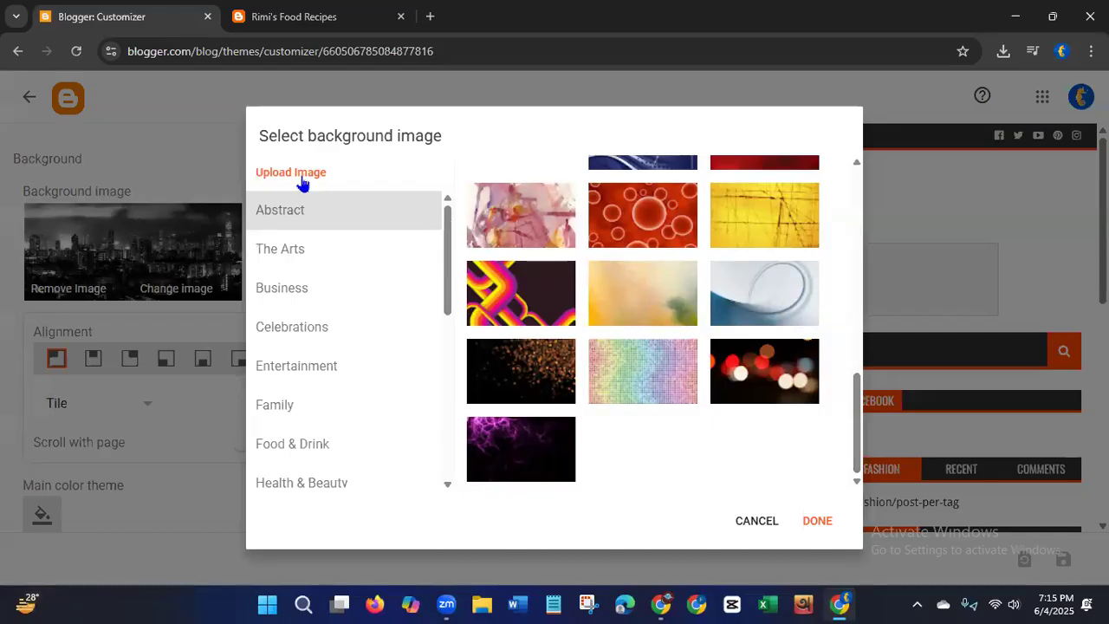
left_click(286, 452)
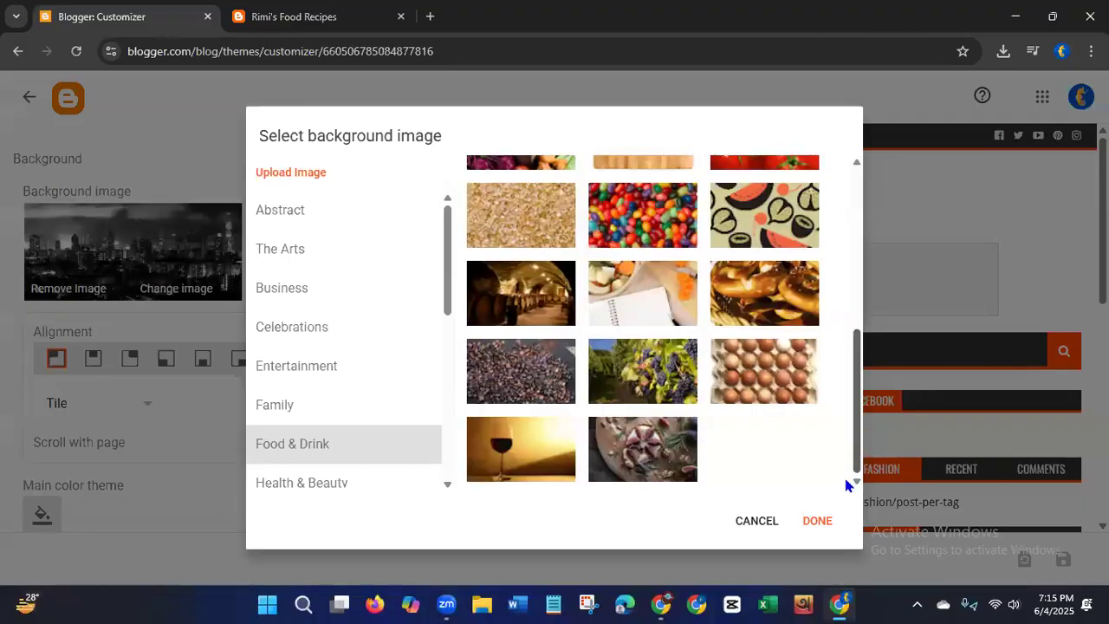
left_click_drag(856, 455, 815, 500)
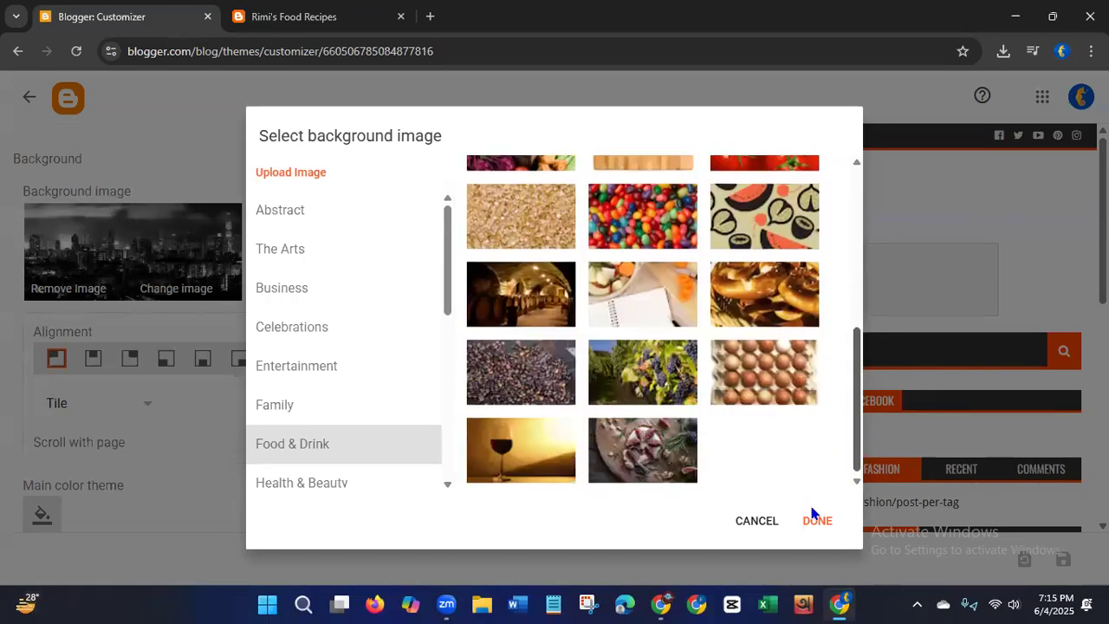
left_click(656, 457)
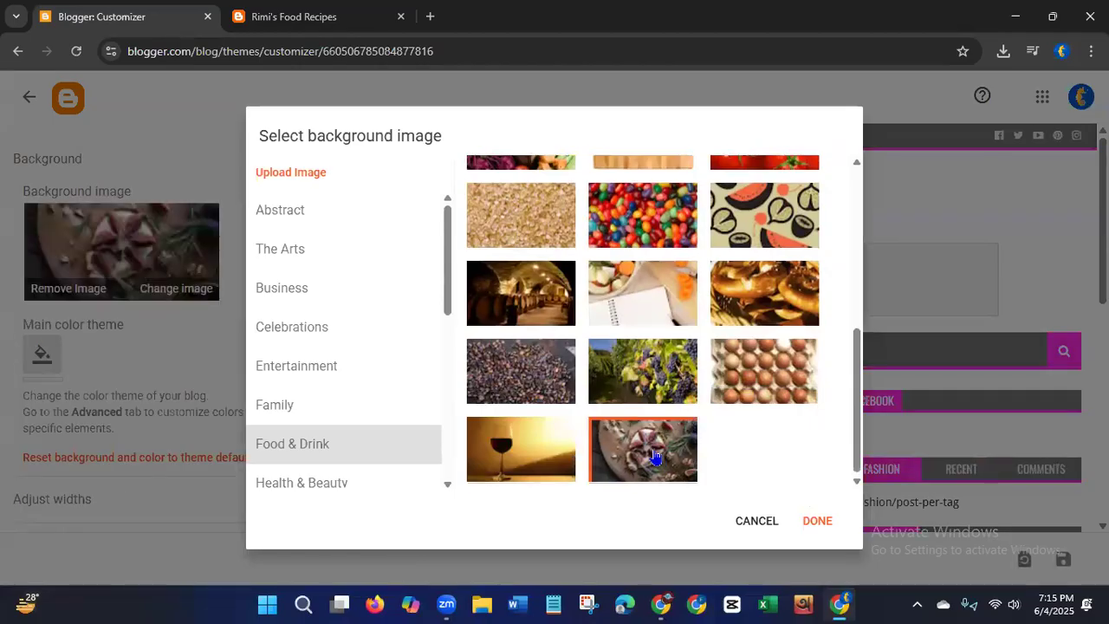
left_click(828, 516)
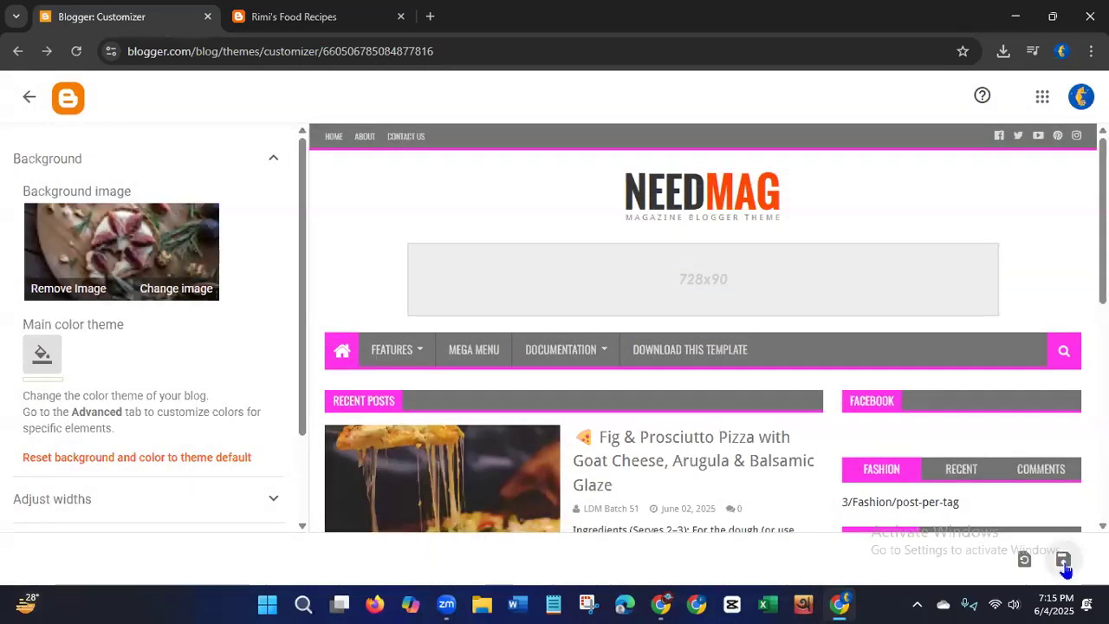
left_click(1065, 568)
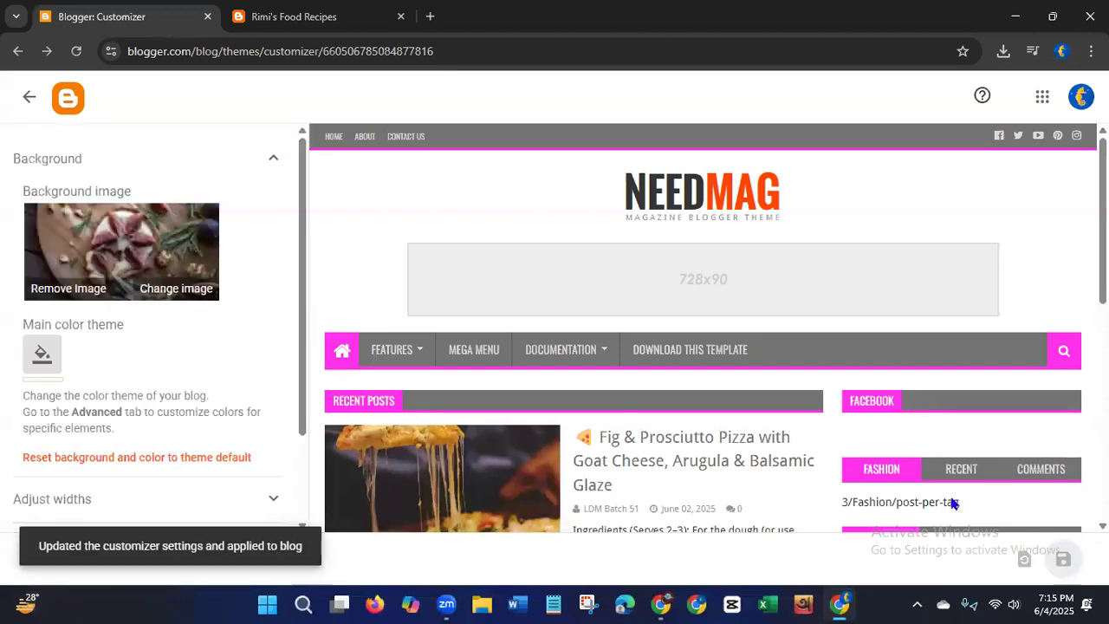
Step: Reload the live blog to check the food picture background, and return to the customizer
left_click(303, 26)
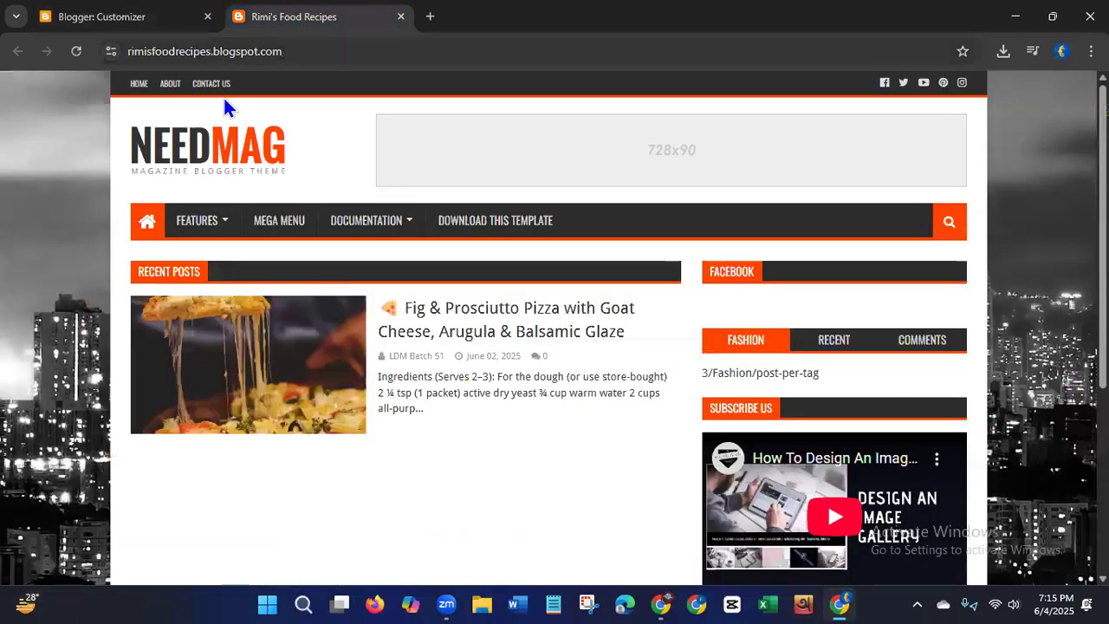
left_click(76, 51)
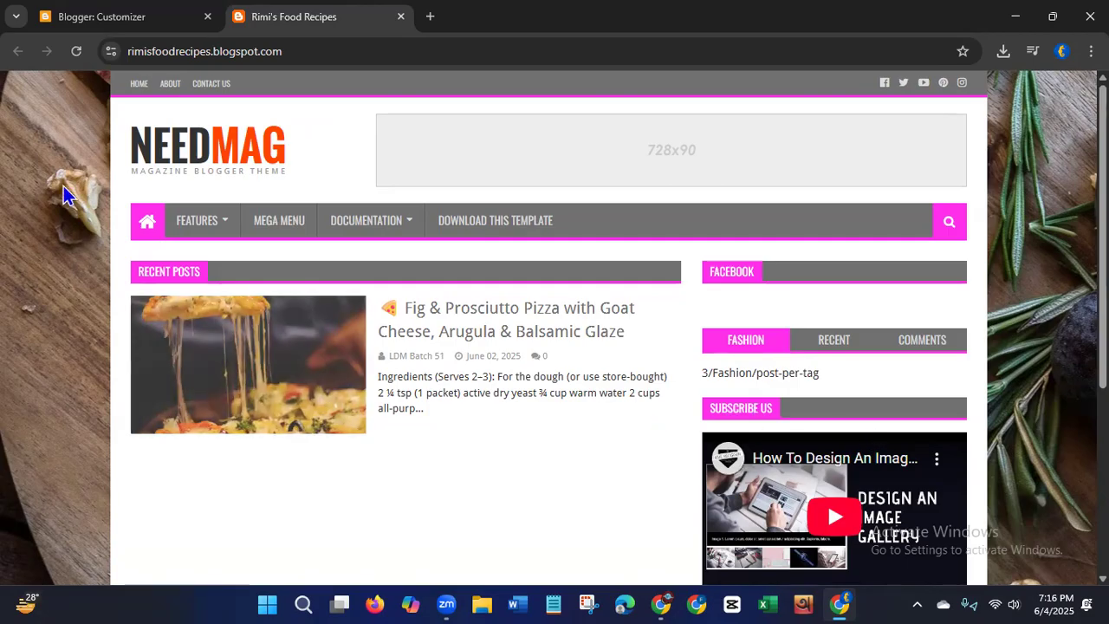
left_click(104, 24)
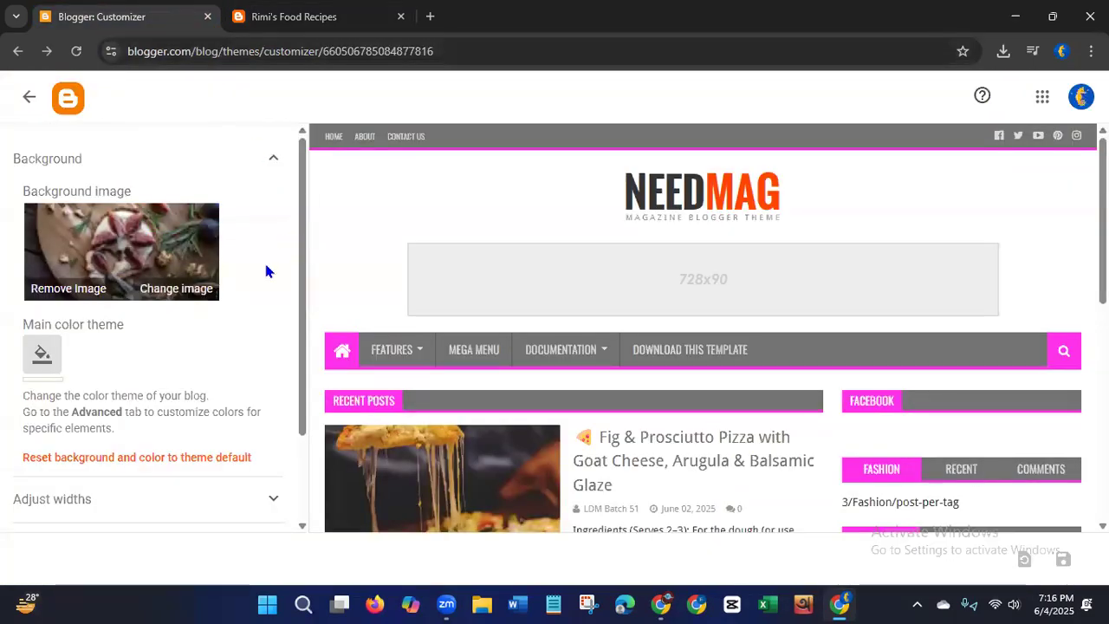
Step: Change the background image to the yellow chili pepper pattern from the Food & Drink category and save it
left_click(178, 291)
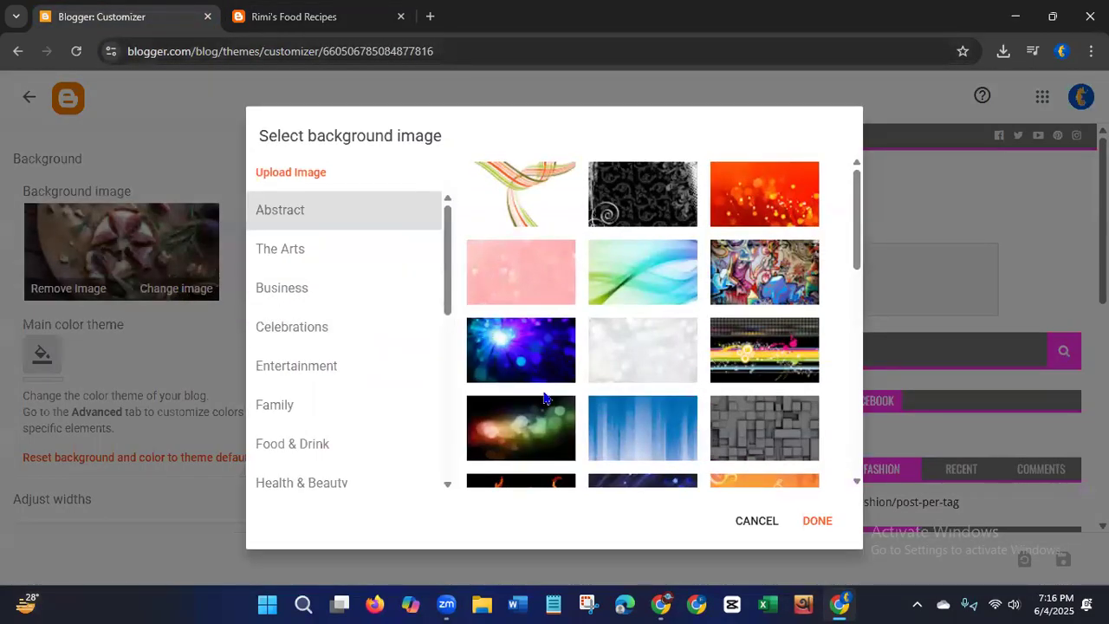
left_click(343, 452)
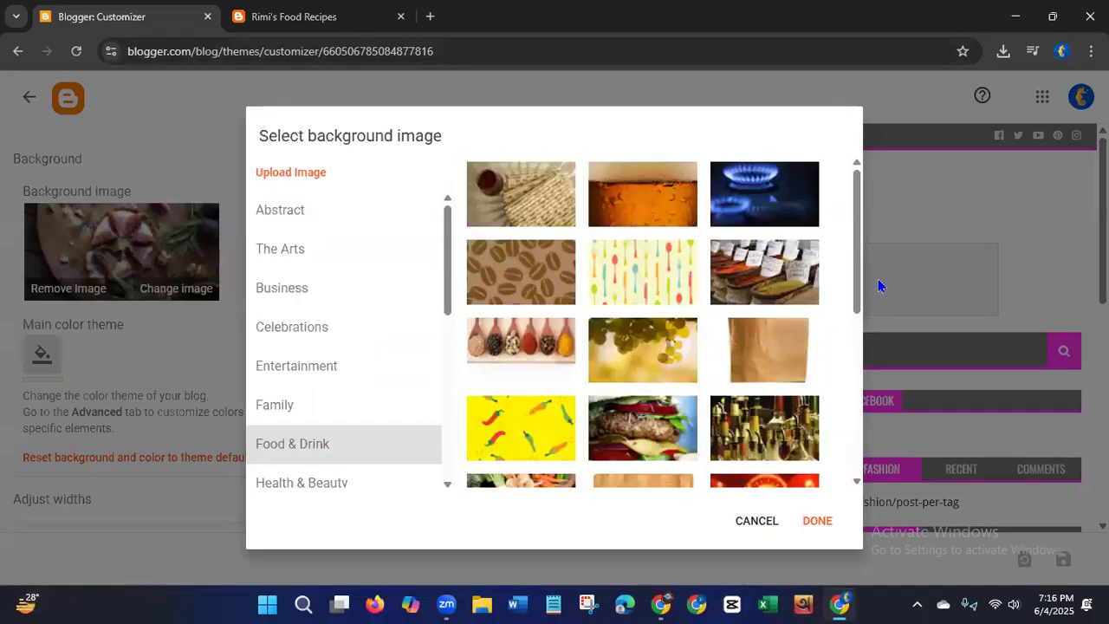
left_click_drag(859, 279, 856, 345)
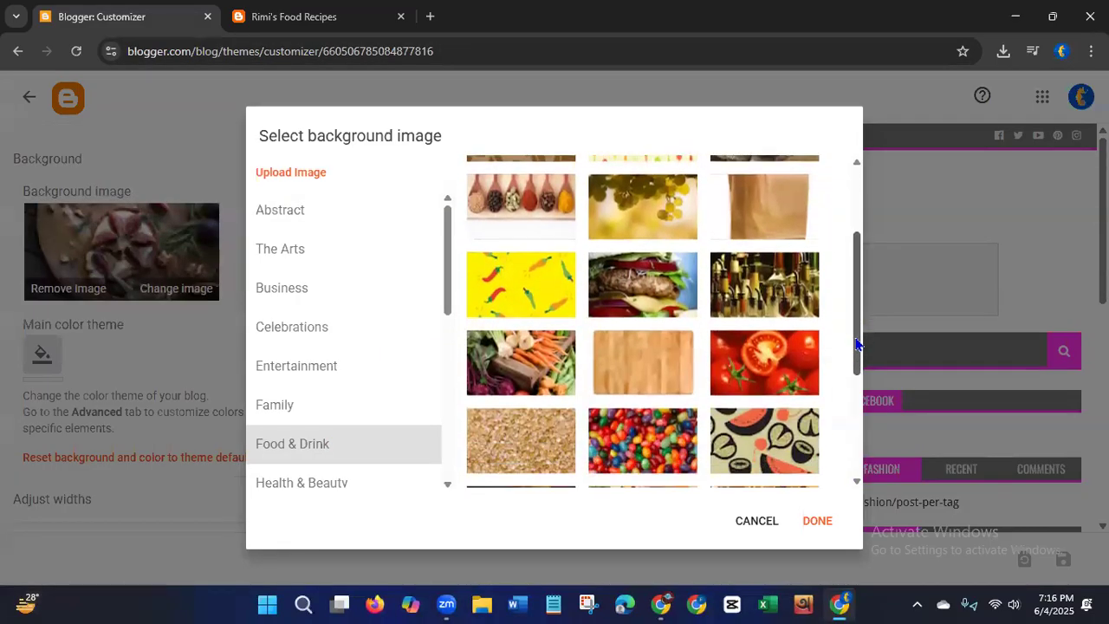
left_click(518, 286)
left_click(818, 520)
left_click(1064, 562)
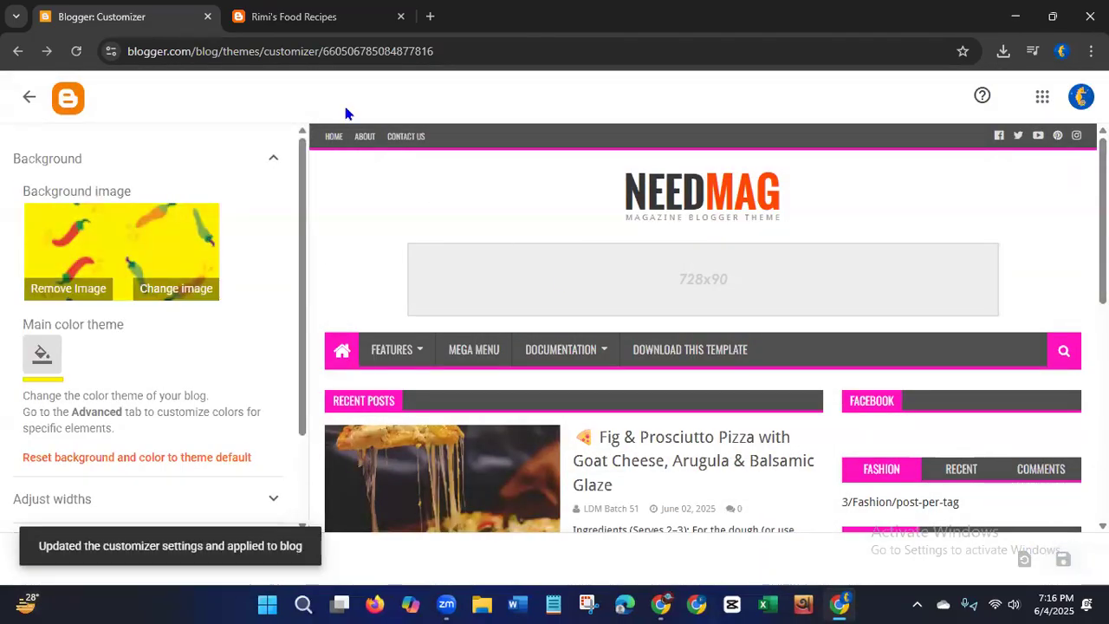
Step: Check the chili pepper background on the reloaded live blog and return to the customizer
left_click(294, 21)
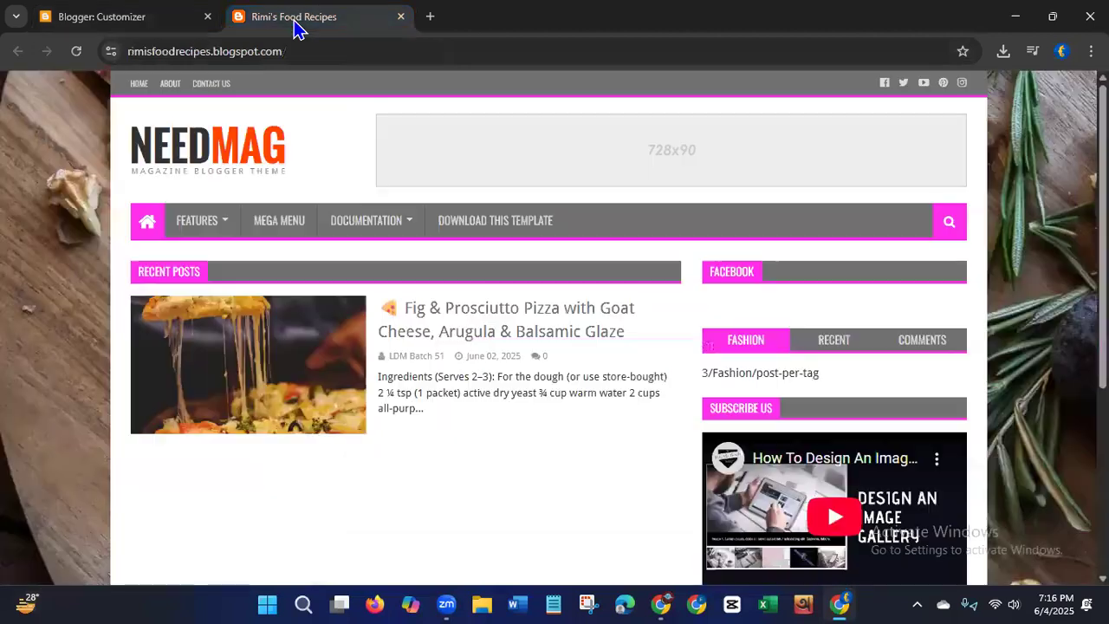
left_click(76, 51)
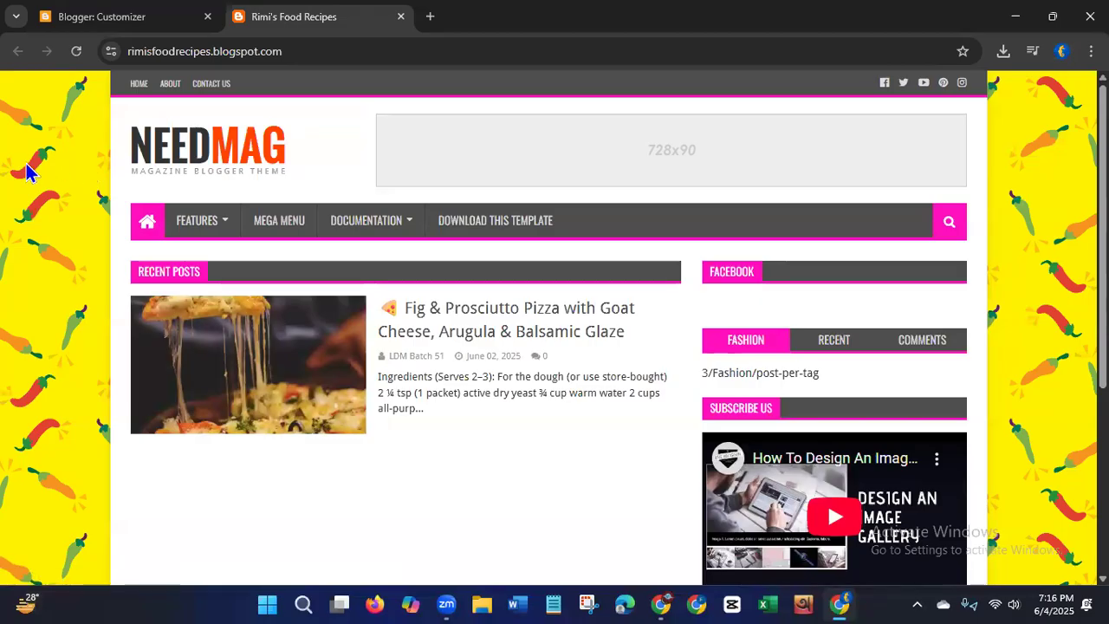
left_click(83, 26)
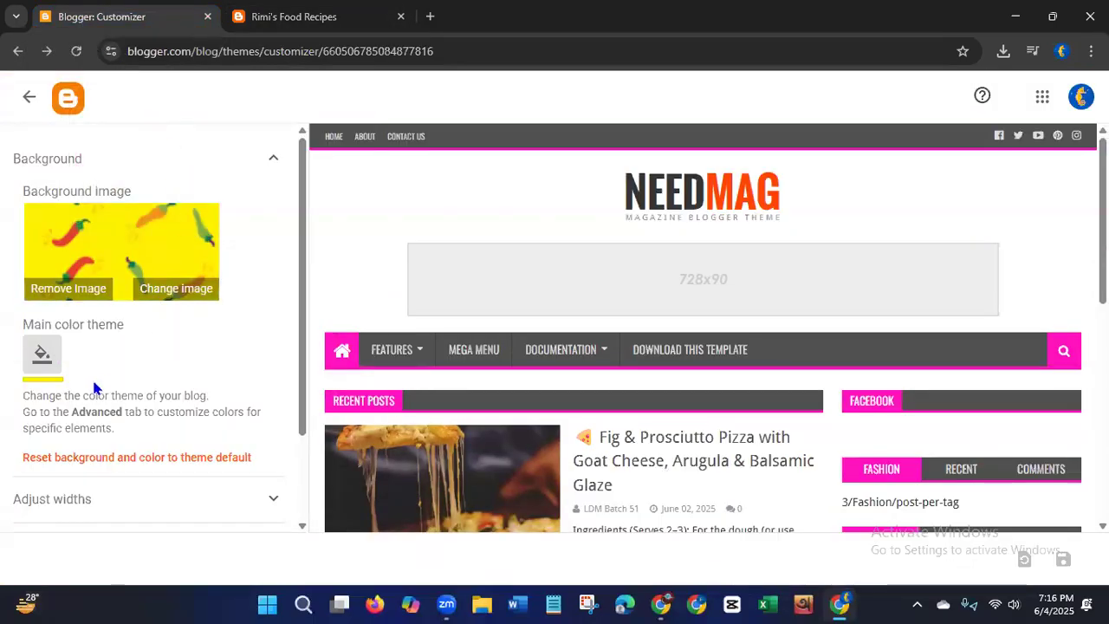
left_click(41, 356)
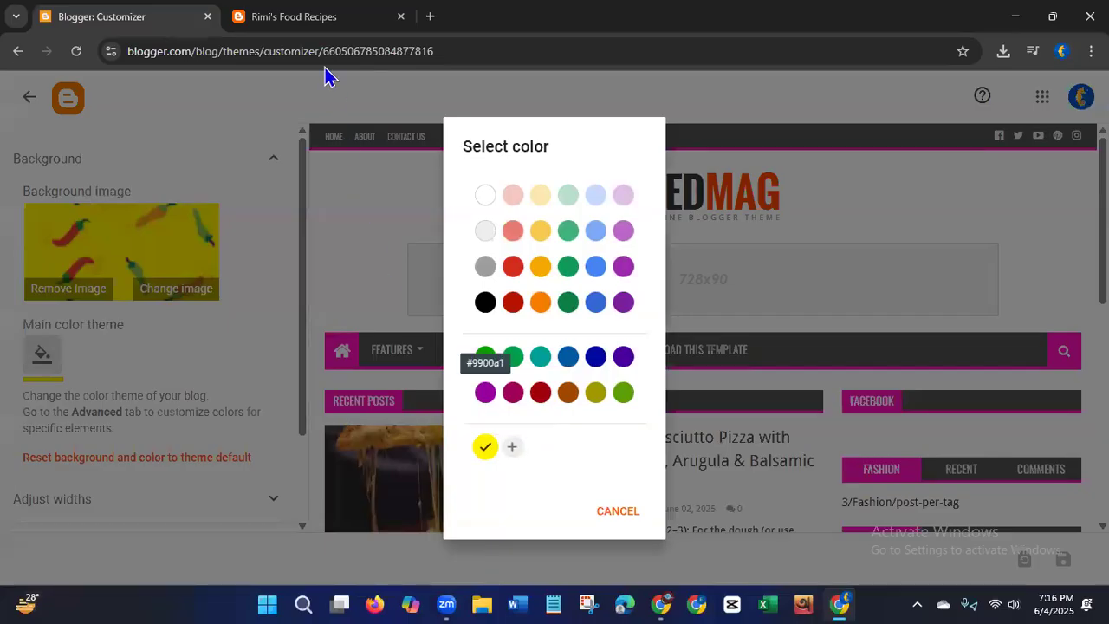
left_click(318, 21)
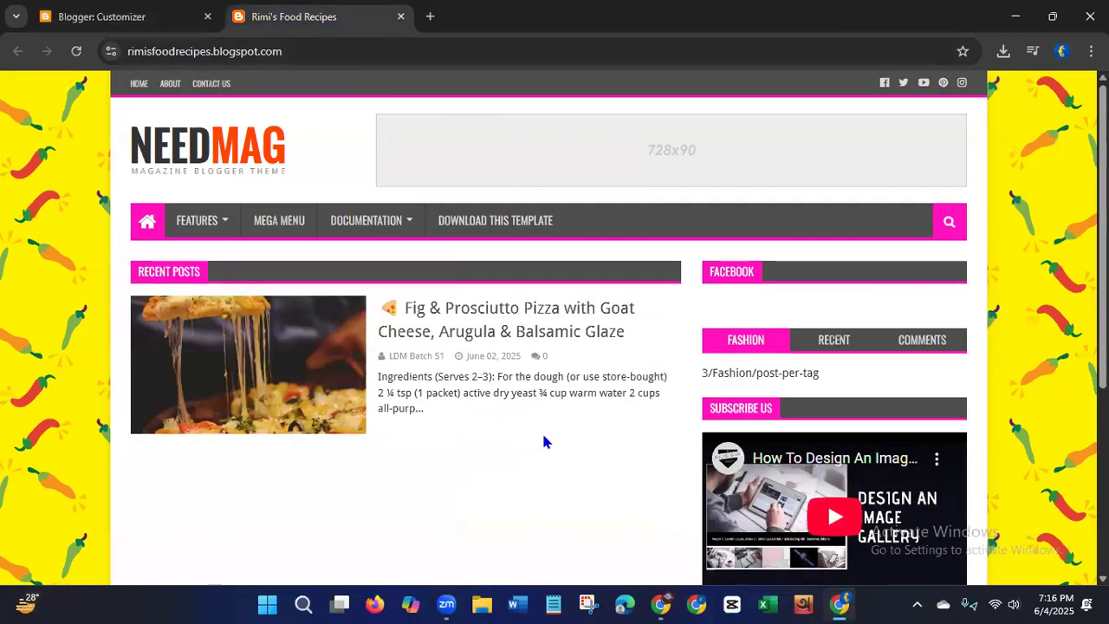
left_click(90, 29)
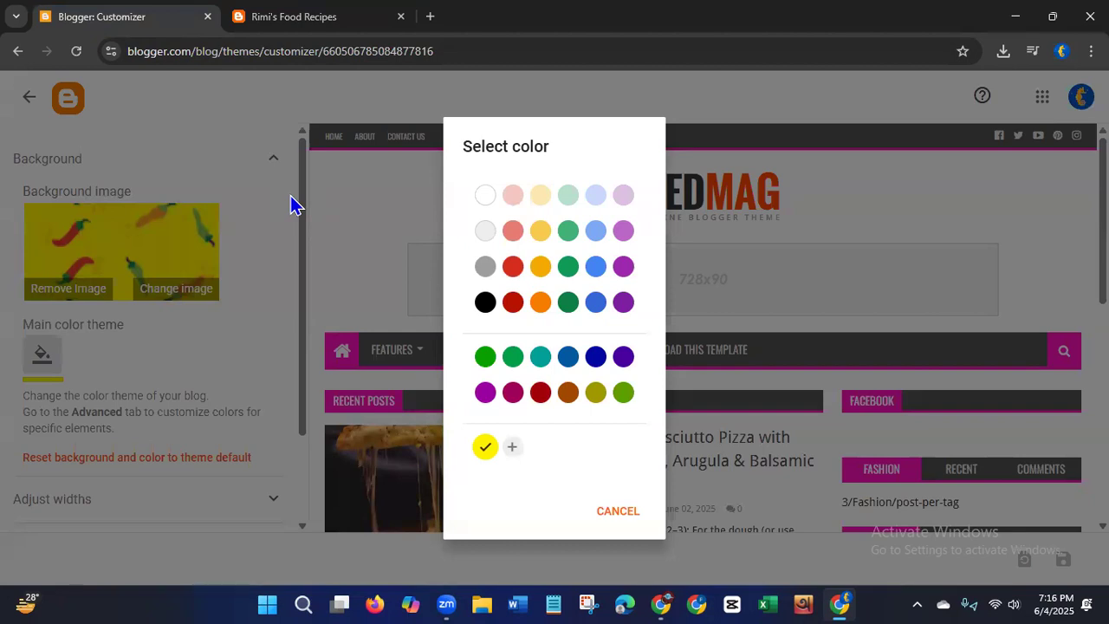
left_click(386, 286)
Step: In the Advanced main settings, try black as the Main Theme Color, settle on the darkest palette green, and save the customization
left_click_drag(300, 327, 299, 510)
left_click(270, 480)
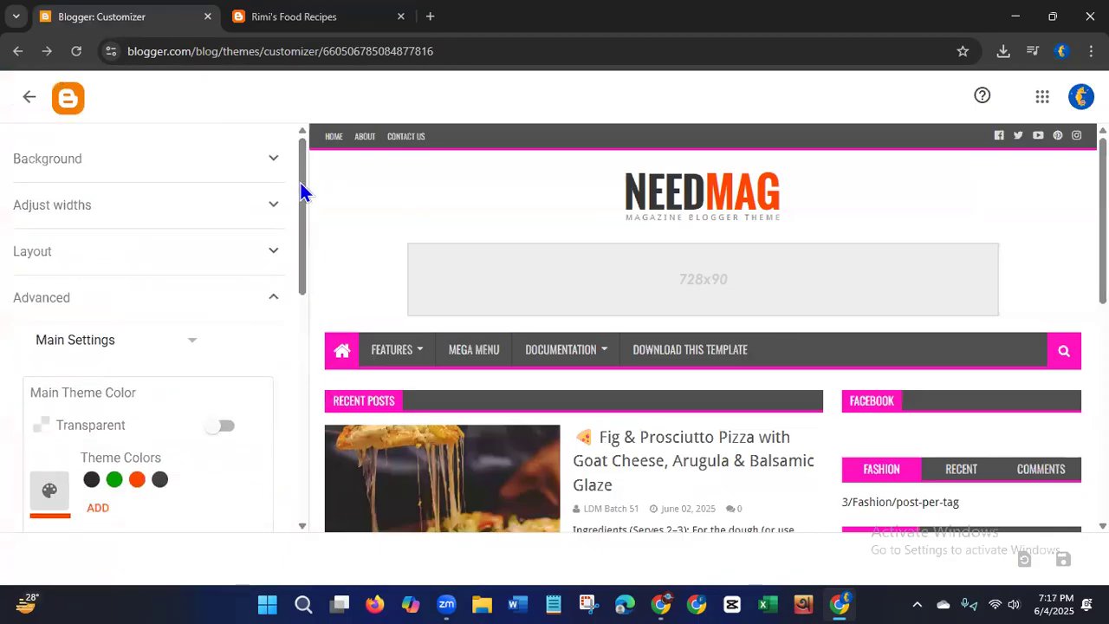
left_click_drag(305, 191, 299, 271)
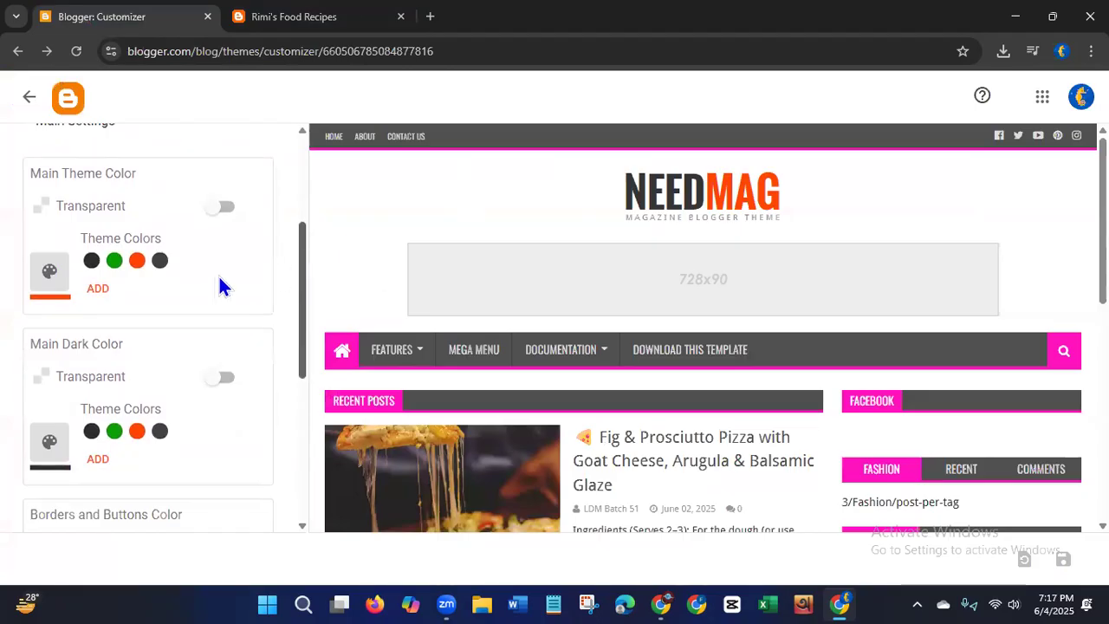
left_click(46, 279)
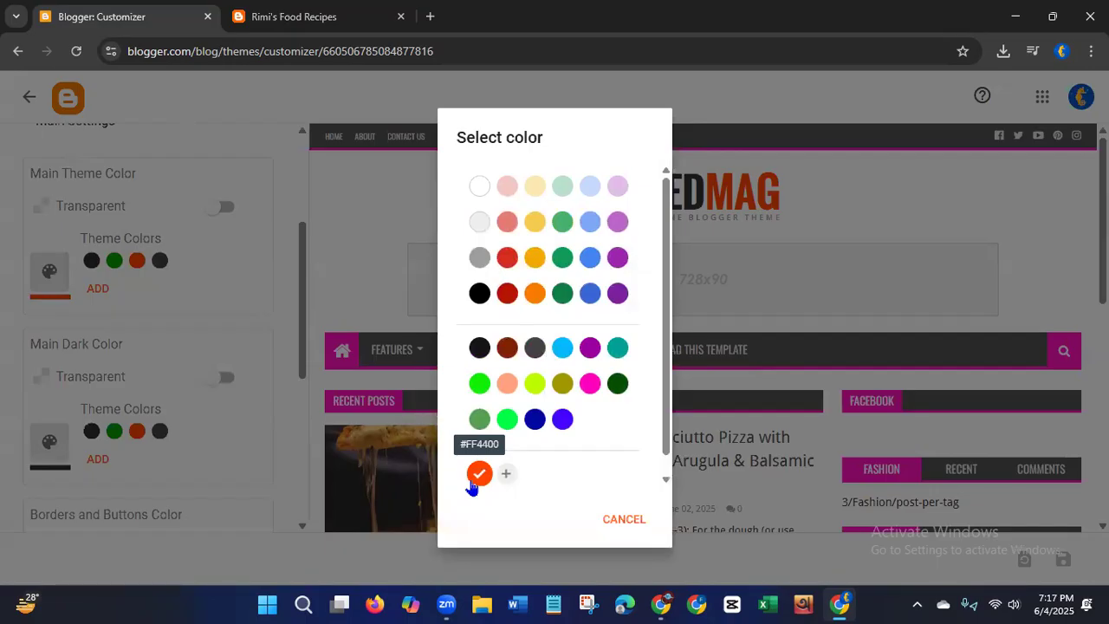
left_click(479, 294)
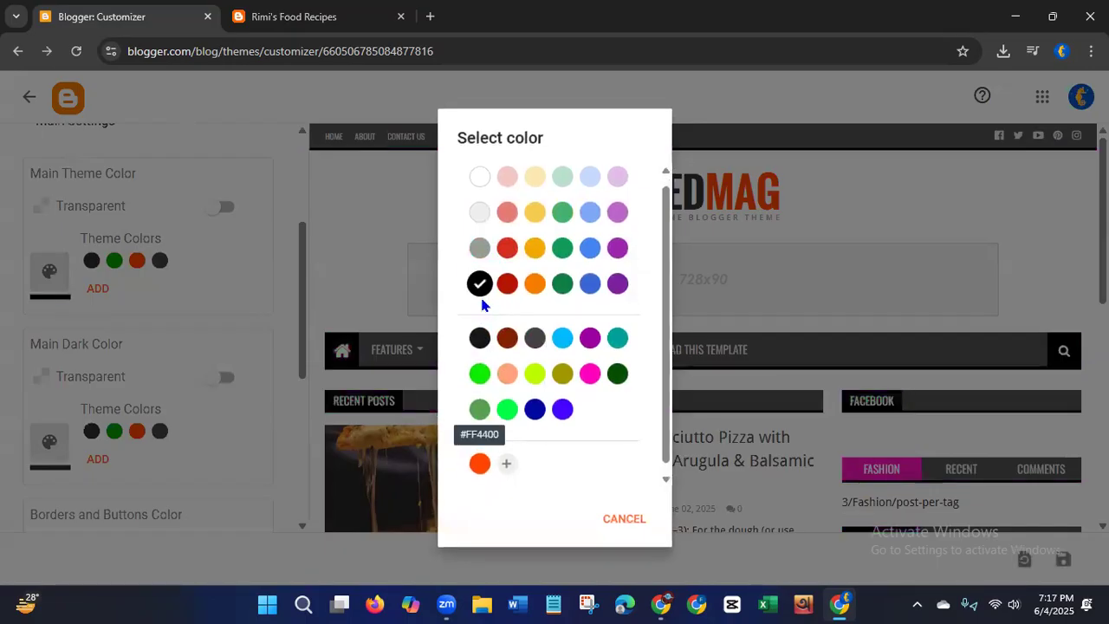
left_click(49, 275)
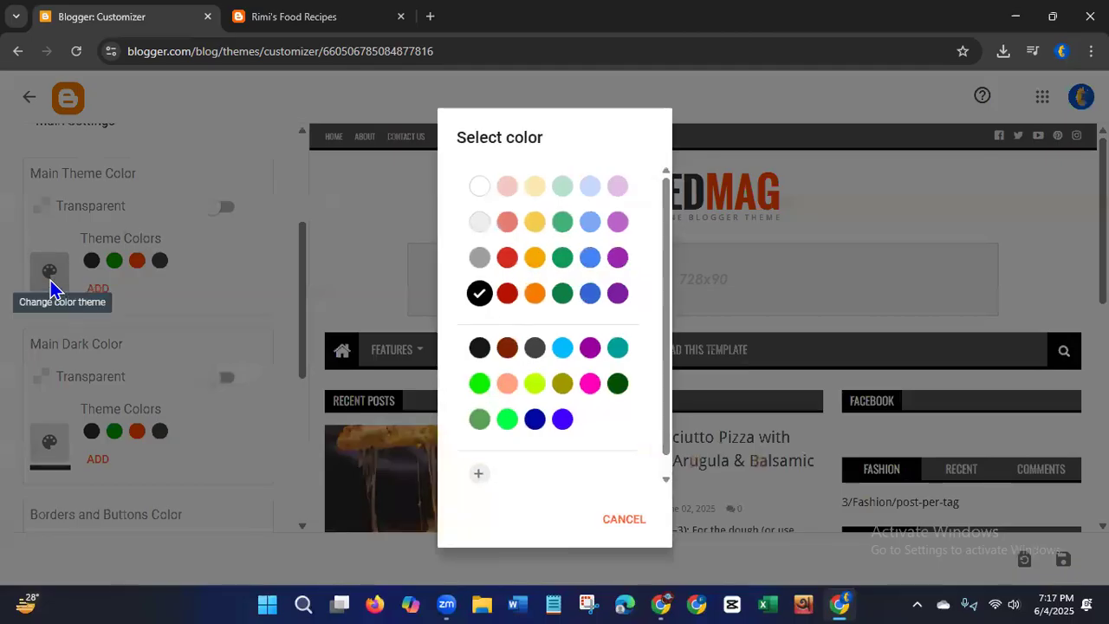
left_click(559, 301)
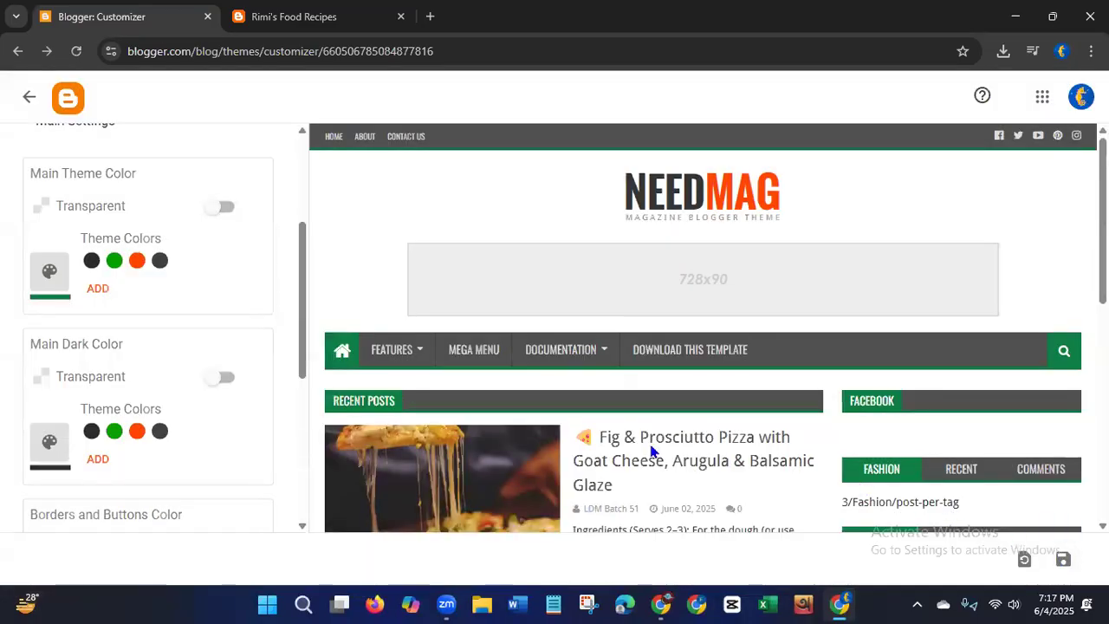
left_click(1062, 561)
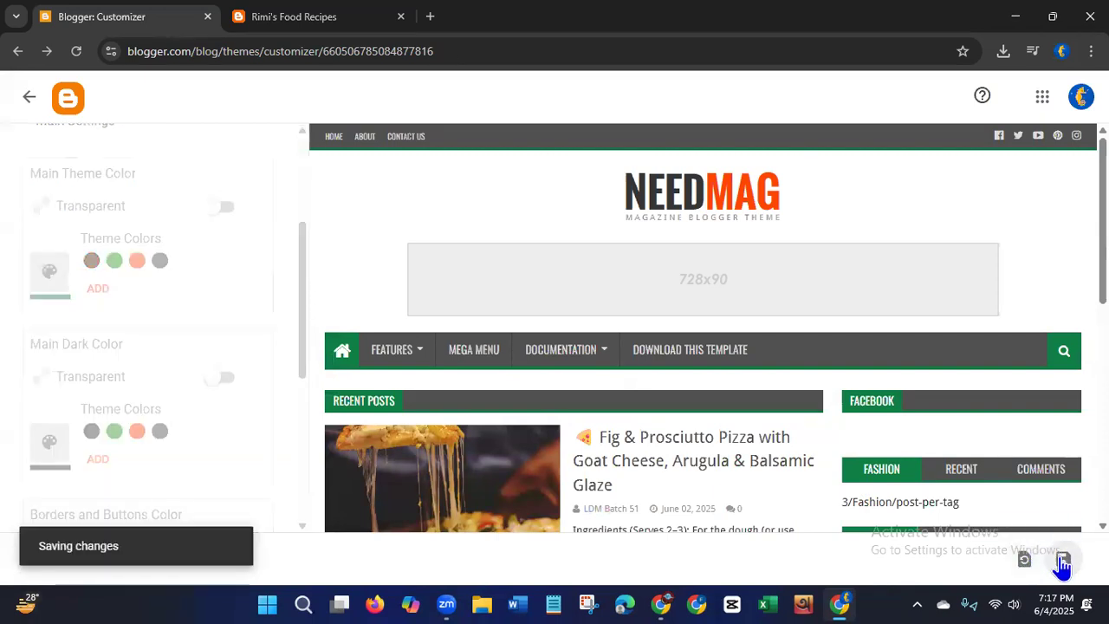
Step: Reload the live blog to check the green theme color, and return to the customizer
left_click(322, 21)
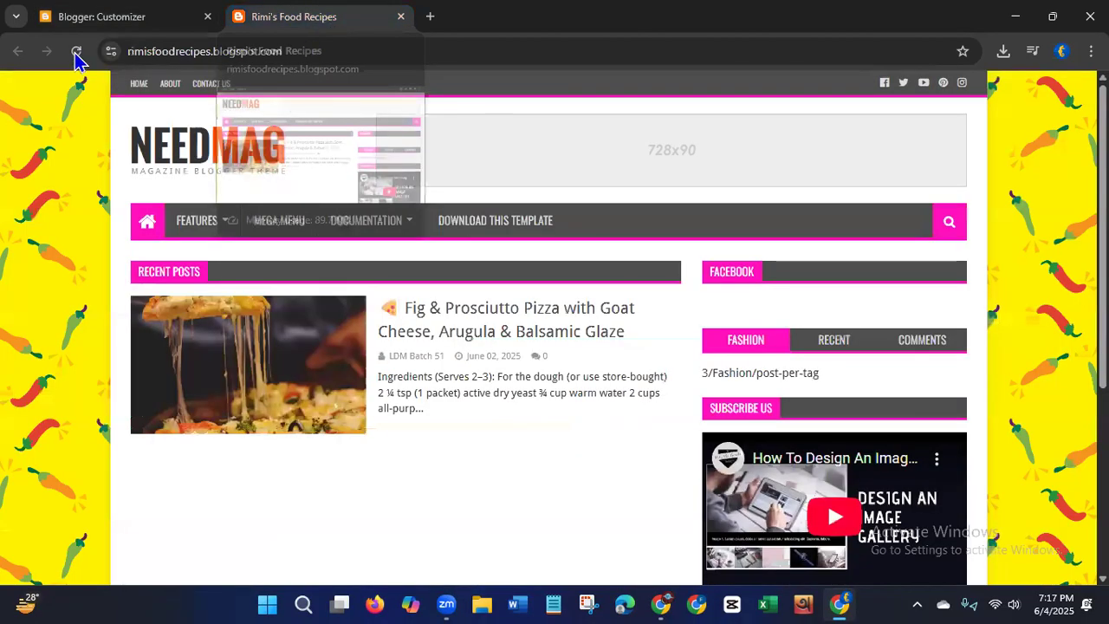
key("F5")
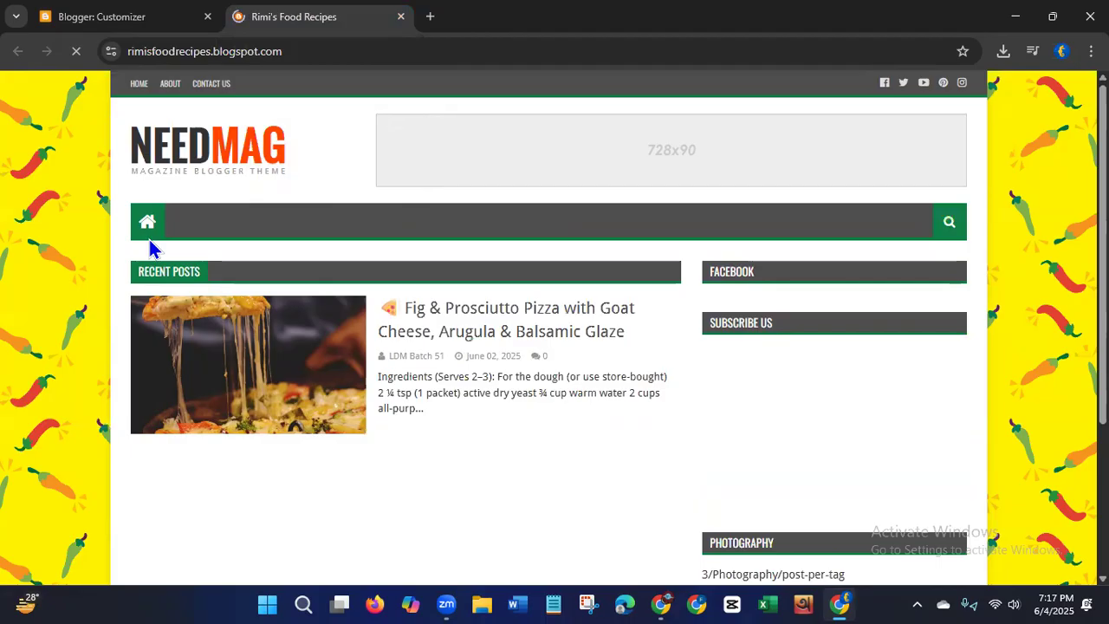
left_click(117, 26)
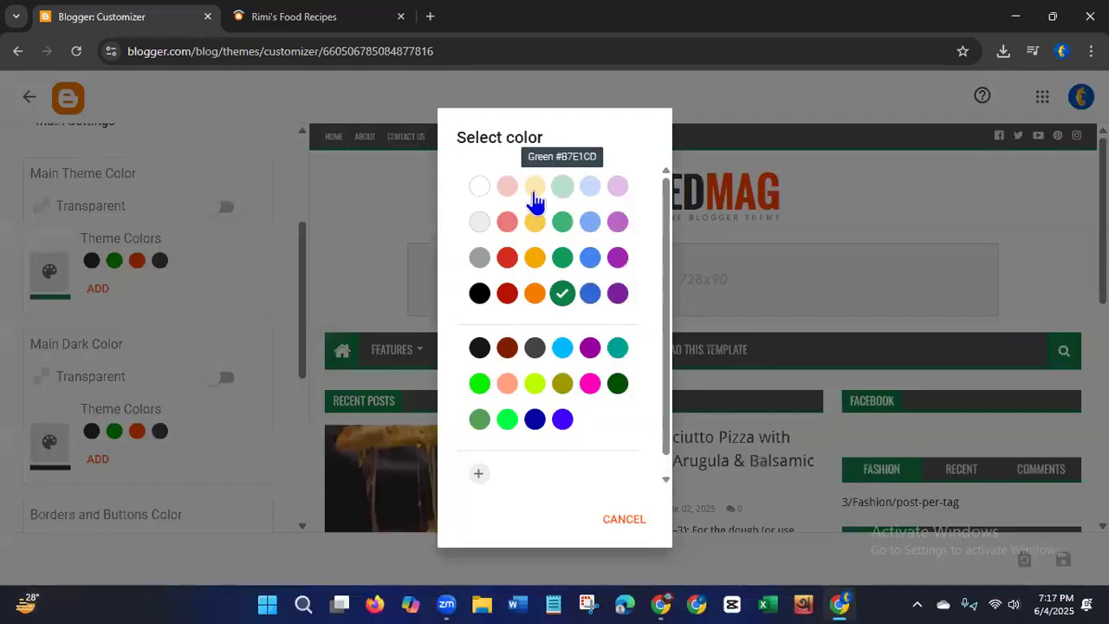
Step: Try pale yellow as the Main Theme Color and explore the custom color picker without adding a color
left_click(534, 198)
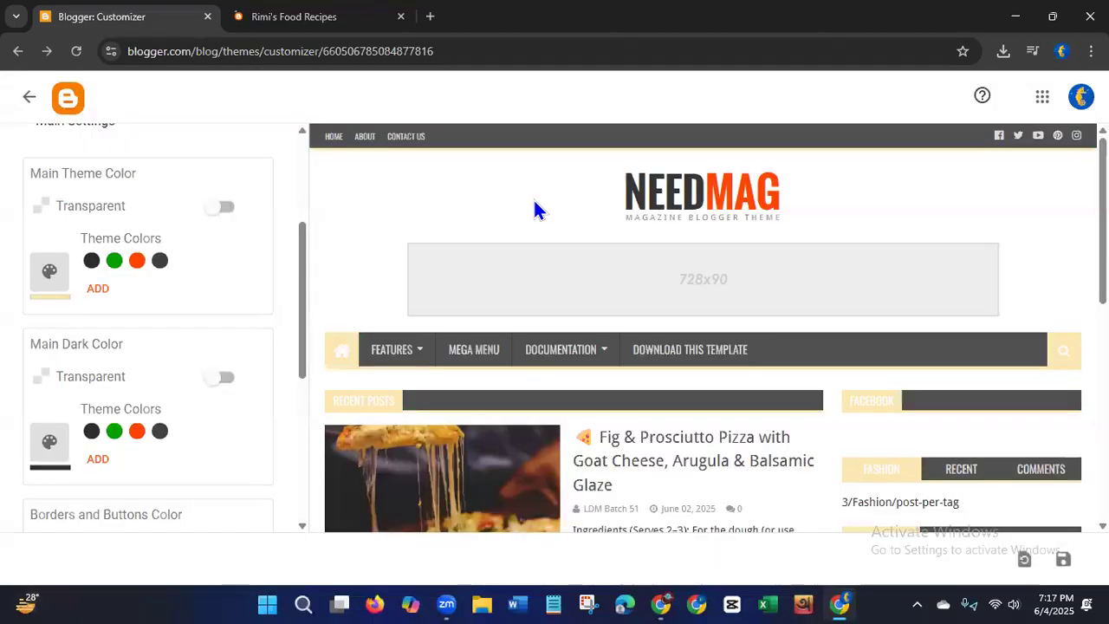
left_click(49, 274)
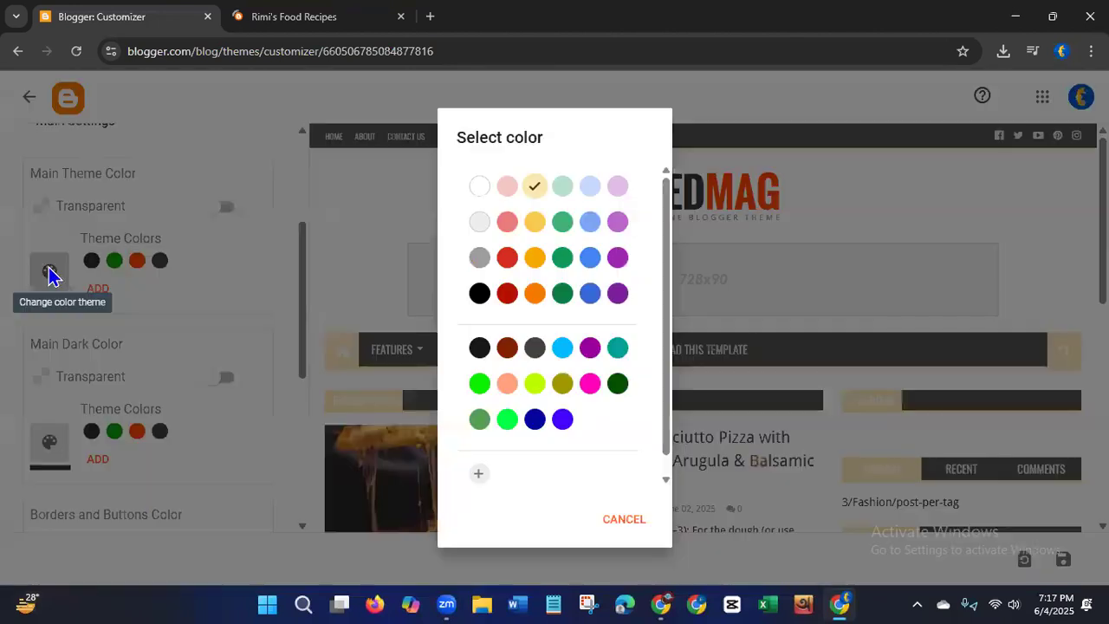
left_click(479, 473)
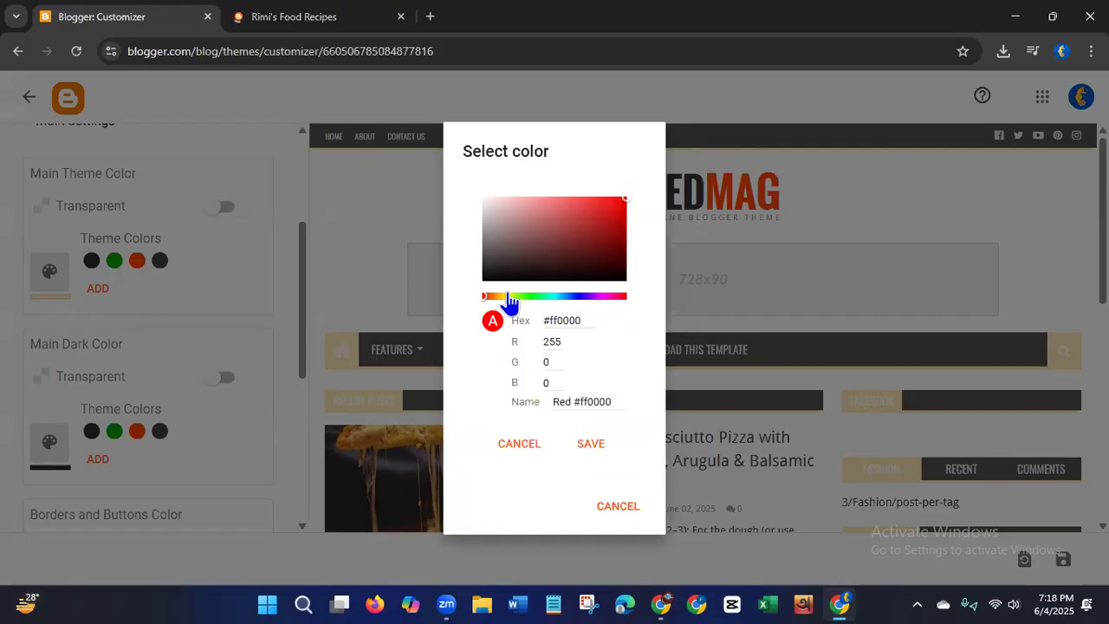
left_click(508, 445)
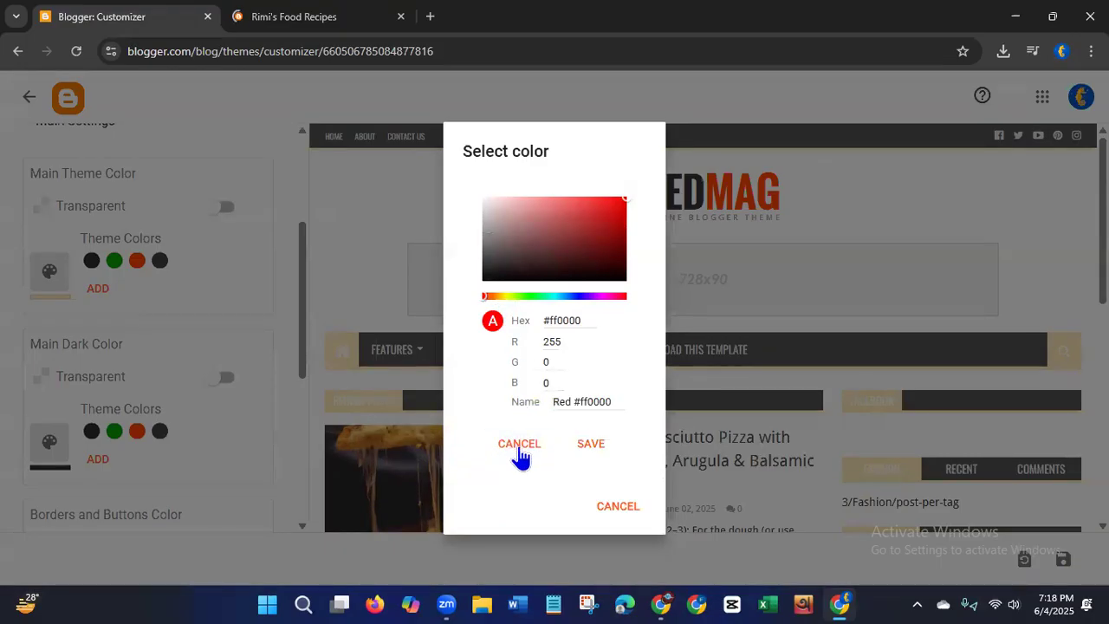
left_click(605, 512)
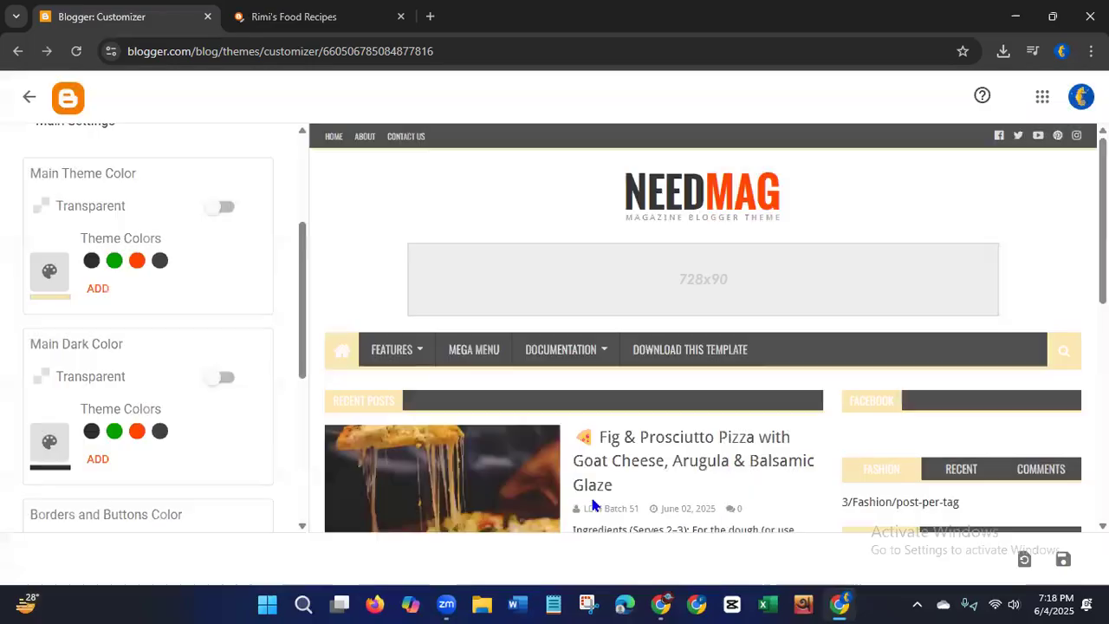
left_click(52, 281)
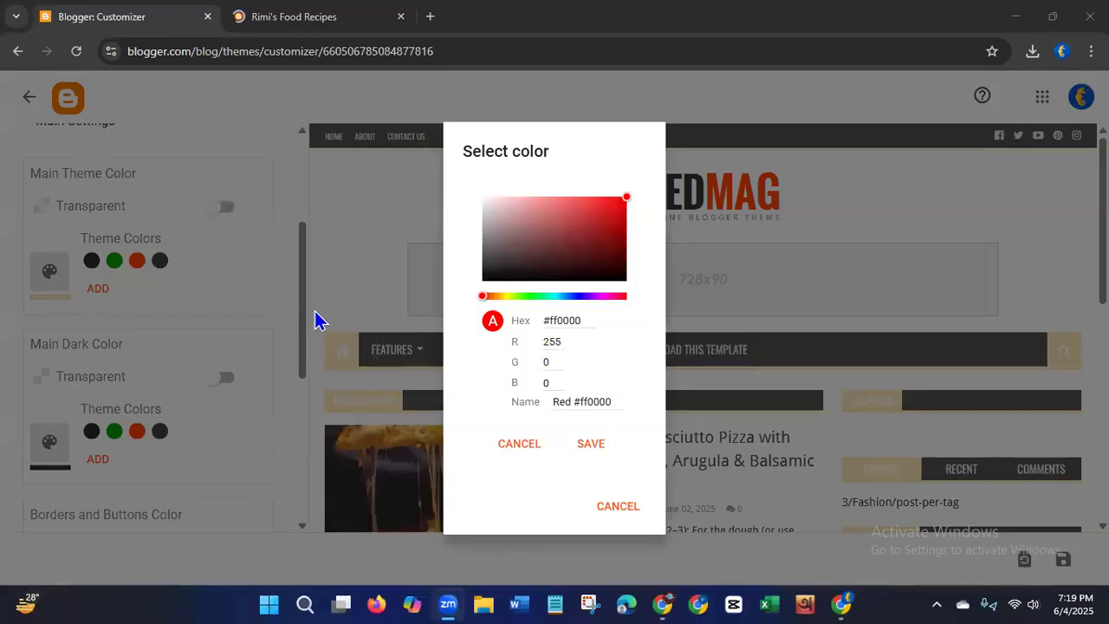
left_click(626, 513)
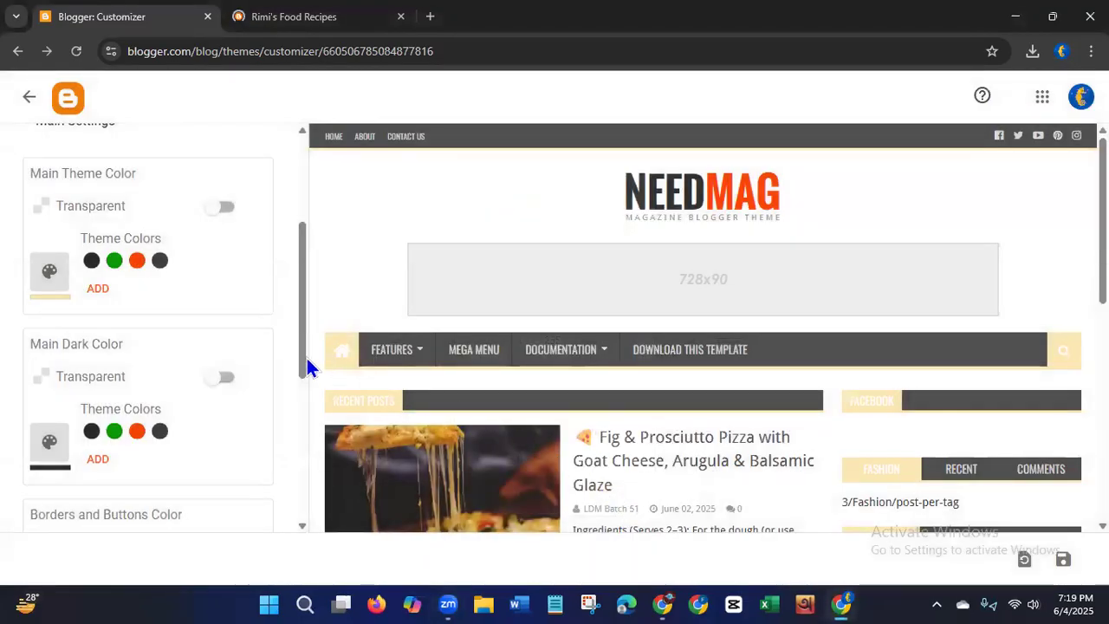
Step: Set the Main Theme Color to the darkest palette green and the Main Dark Color to black
left_click(50, 275)
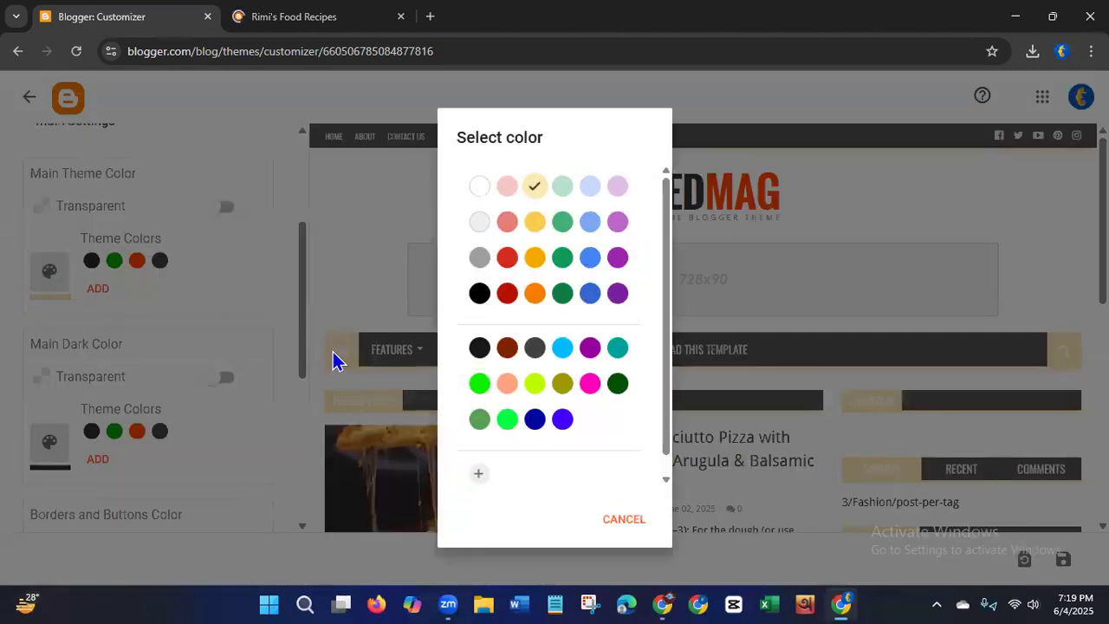
left_click(562, 295)
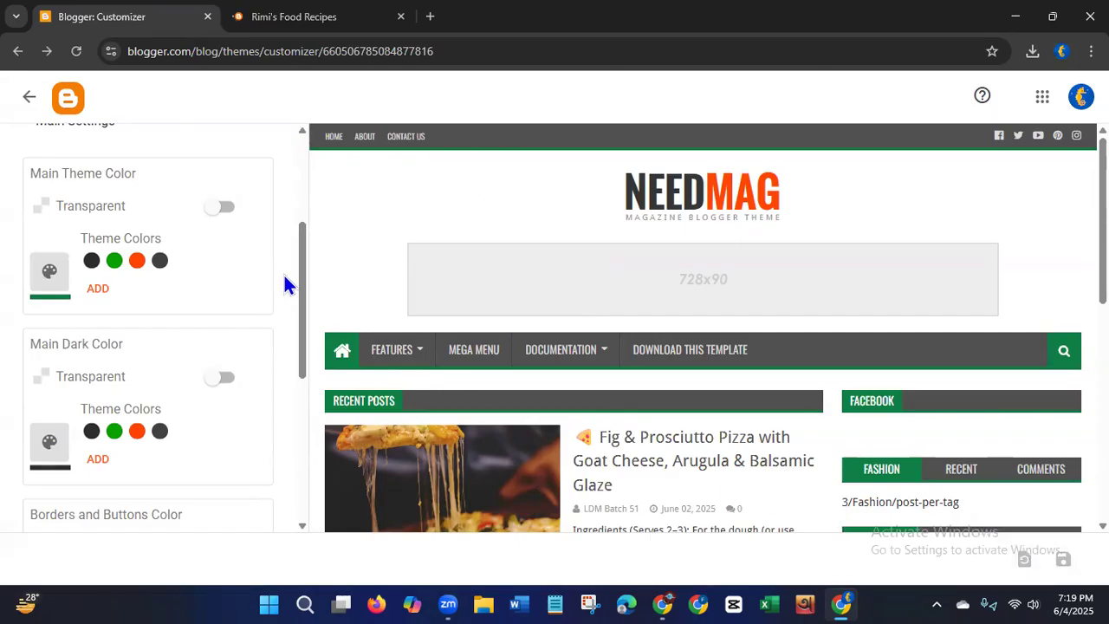
left_click_drag(303, 268, 292, 323)
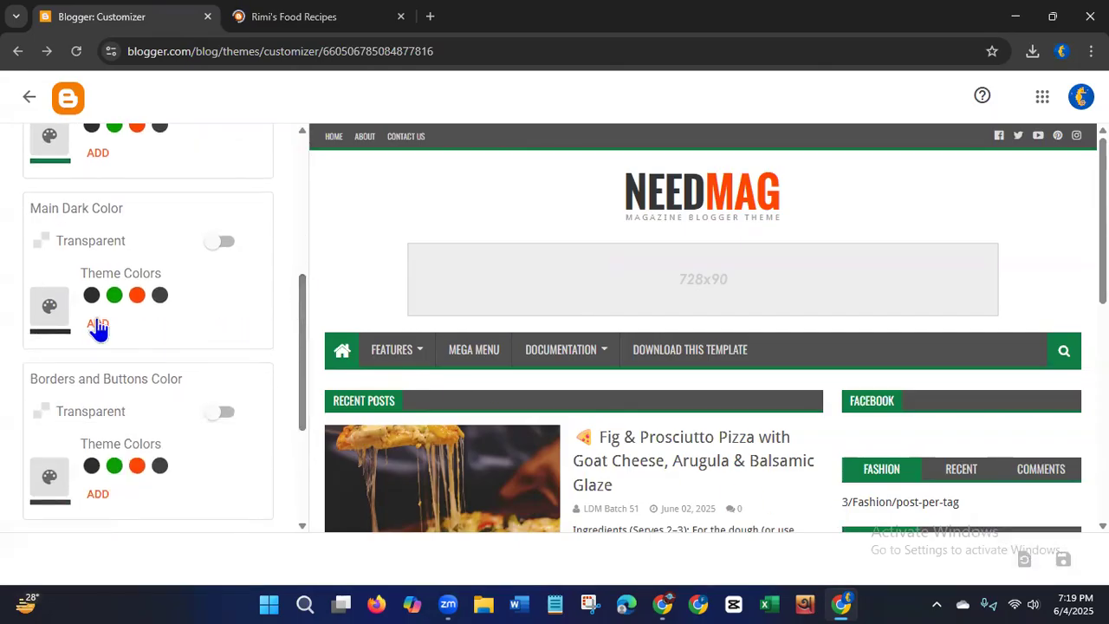
left_click(50, 321)
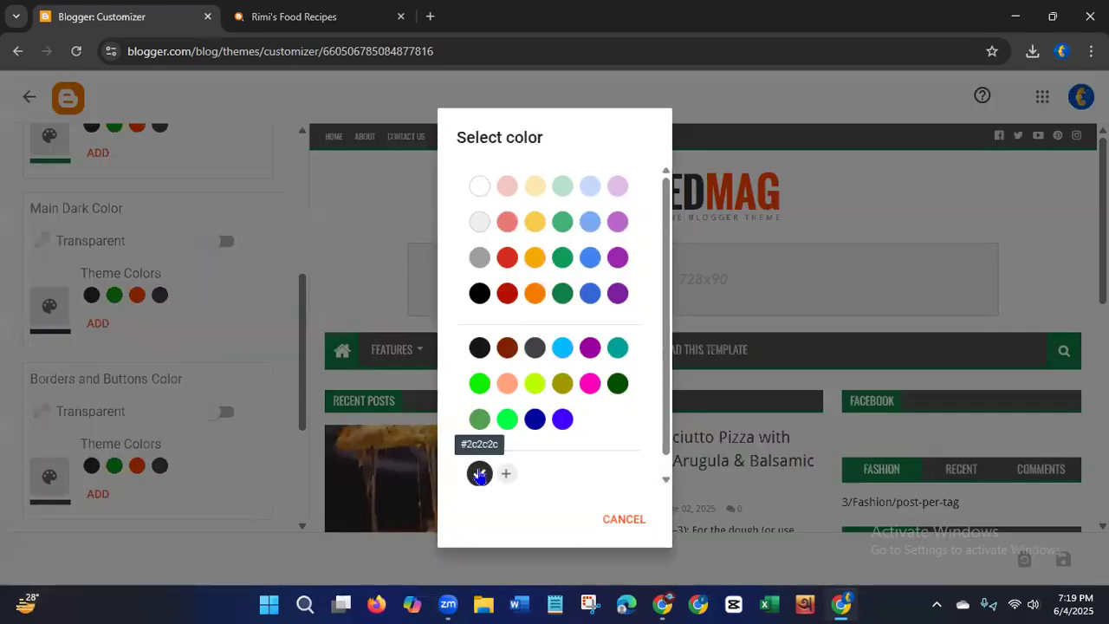
left_click(480, 294)
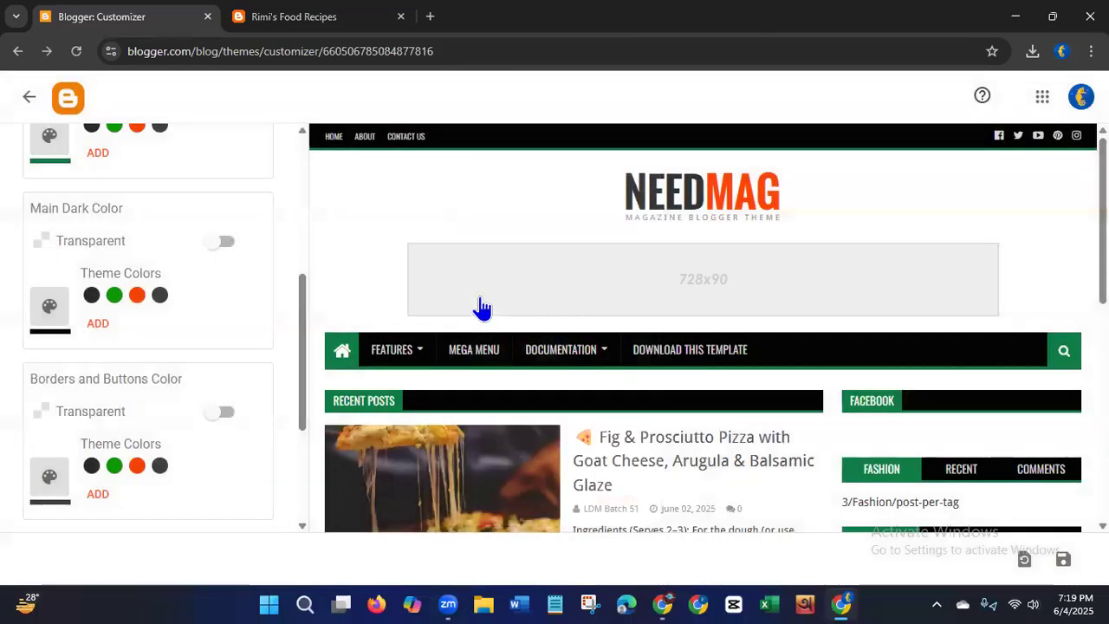
Step: Set the Borders and Buttons Color to the amber yellow in the palette's third row and save the customization
left_click_drag(300, 321, 286, 396)
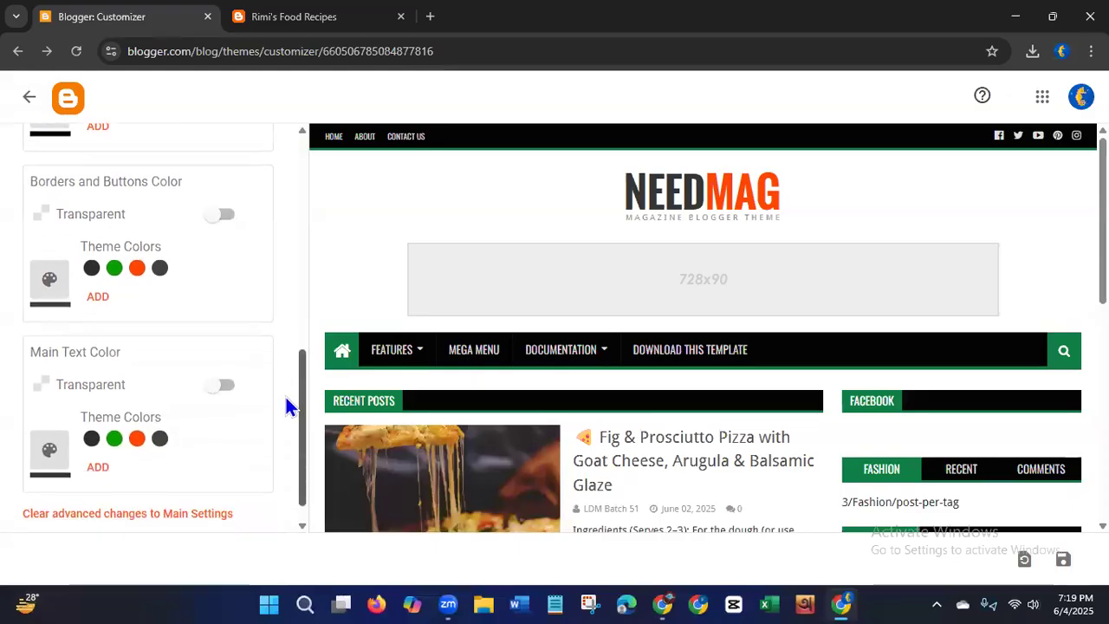
left_click(48, 292)
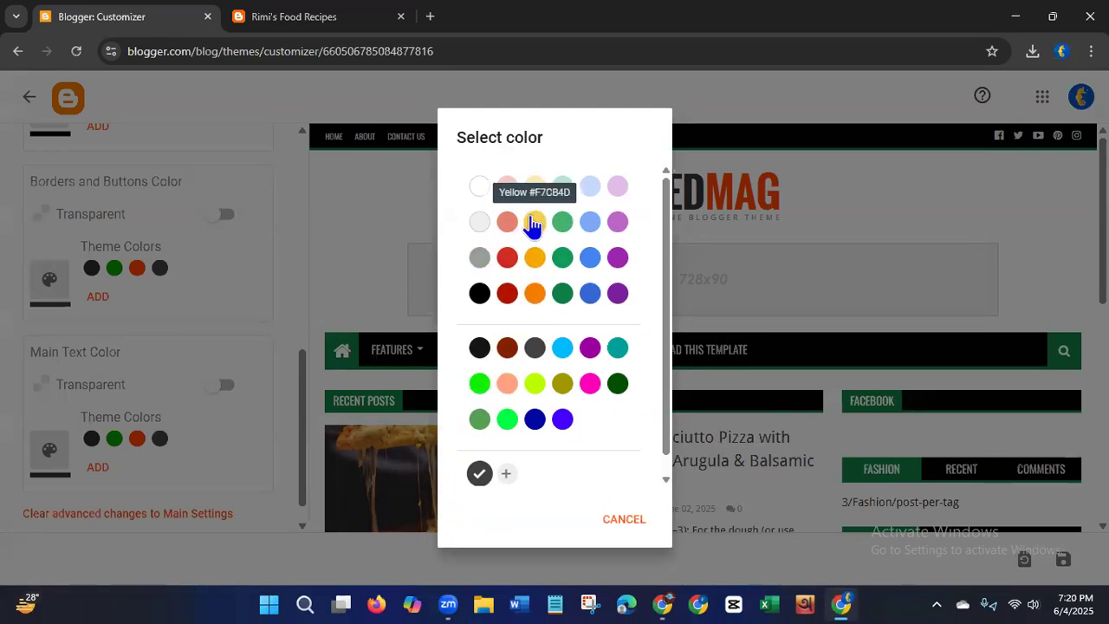
left_click(536, 260)
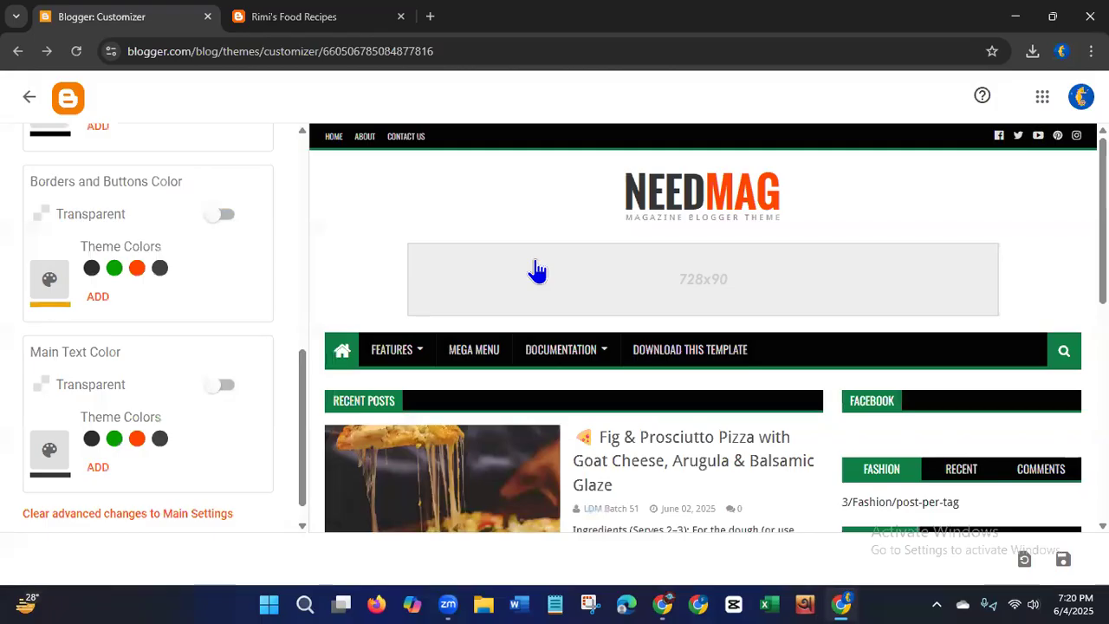
left_click(1063, 559)
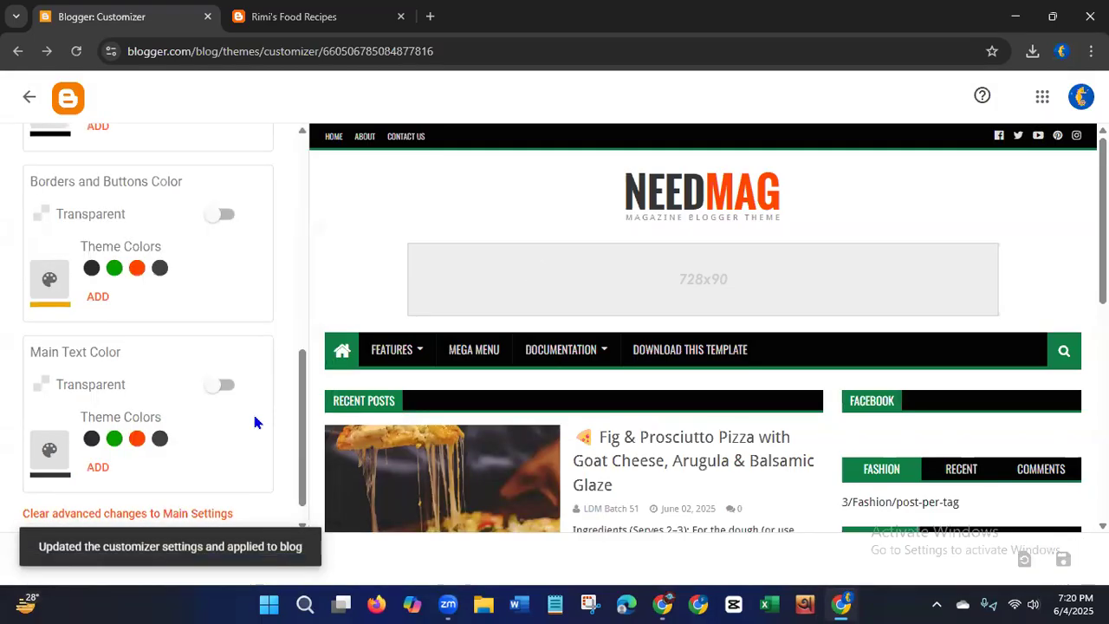
Step: Set the Main Text Color to black and save the customization
scroll(304, 395, "down", 1)
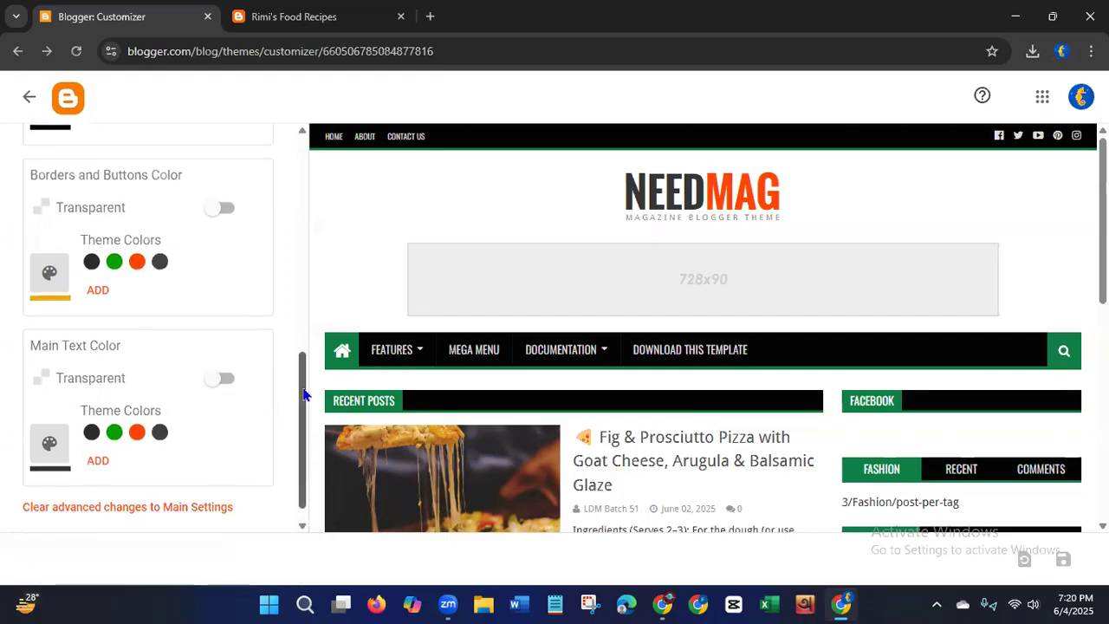
scroll(304, 394, "down", 1)
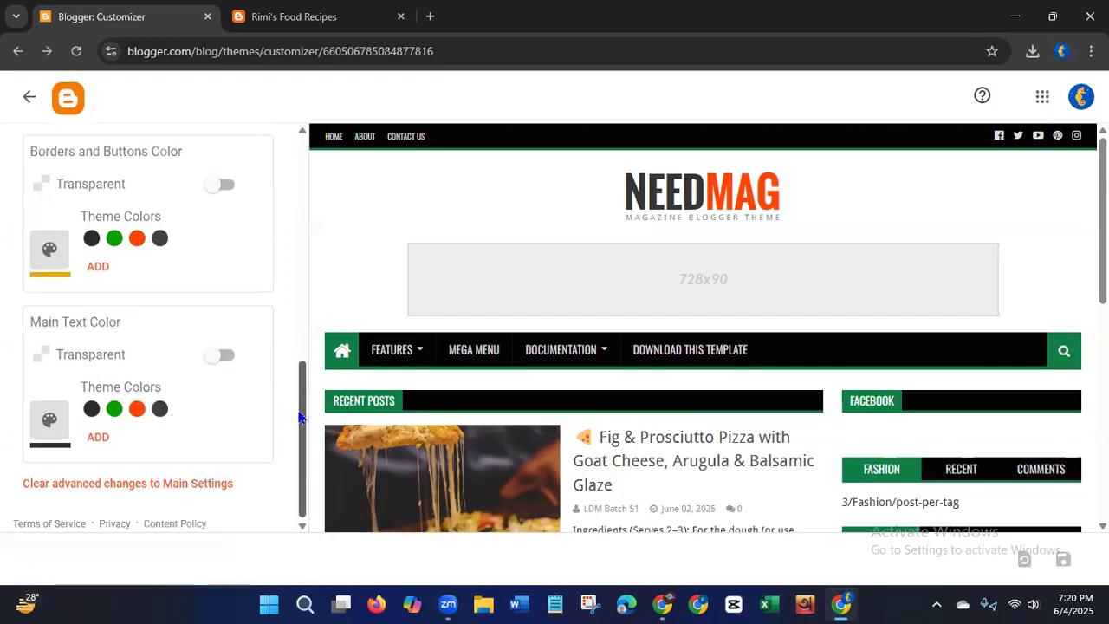
left_click(49, 422)
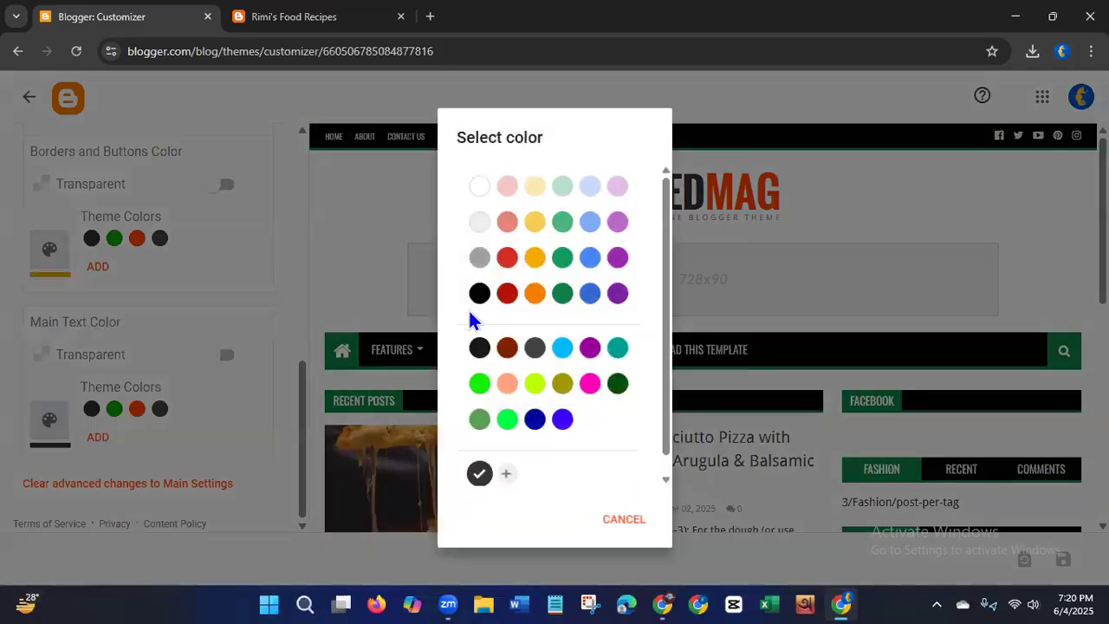
left_click(482, 291)
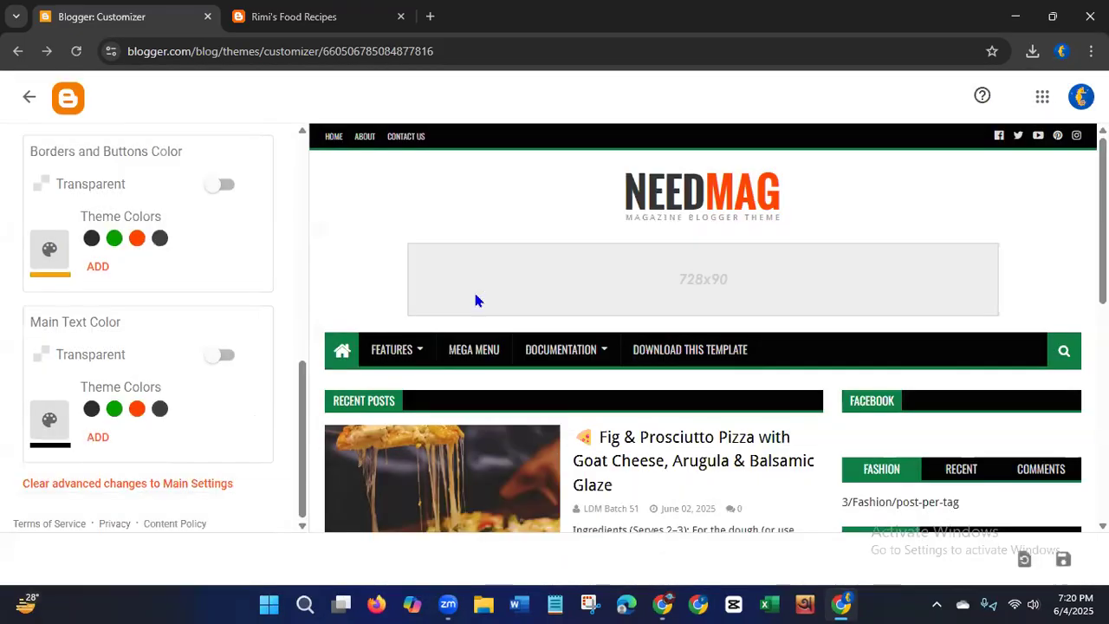
left_click(1063, 560)
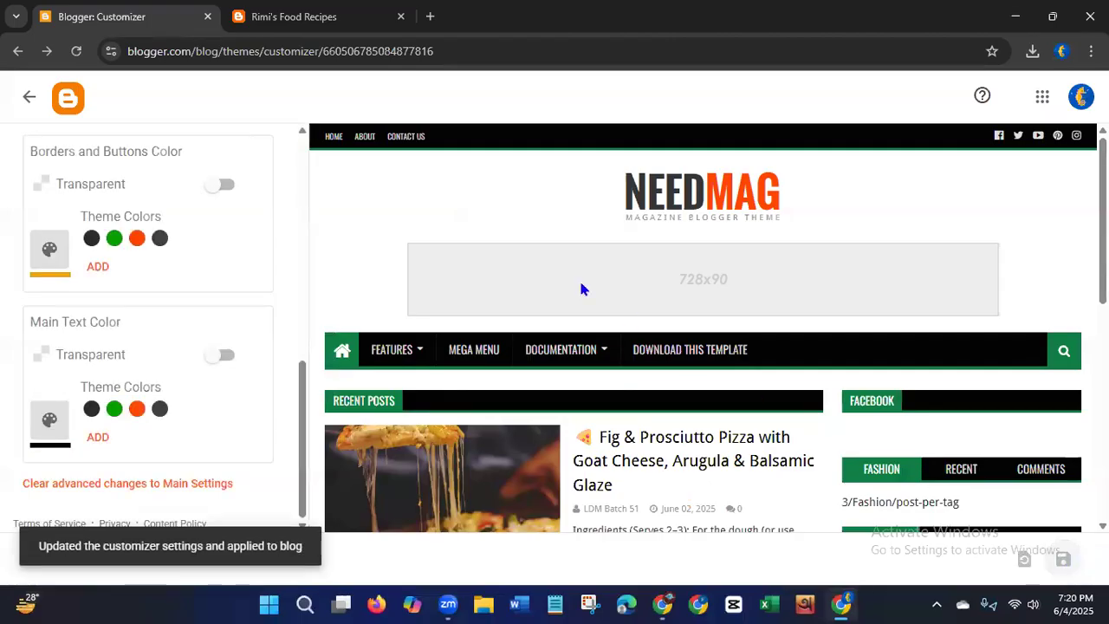
Step: Reload the live blog to check the new colors, and leave the customizer for the blog's Theme page
left_click(274, 24)
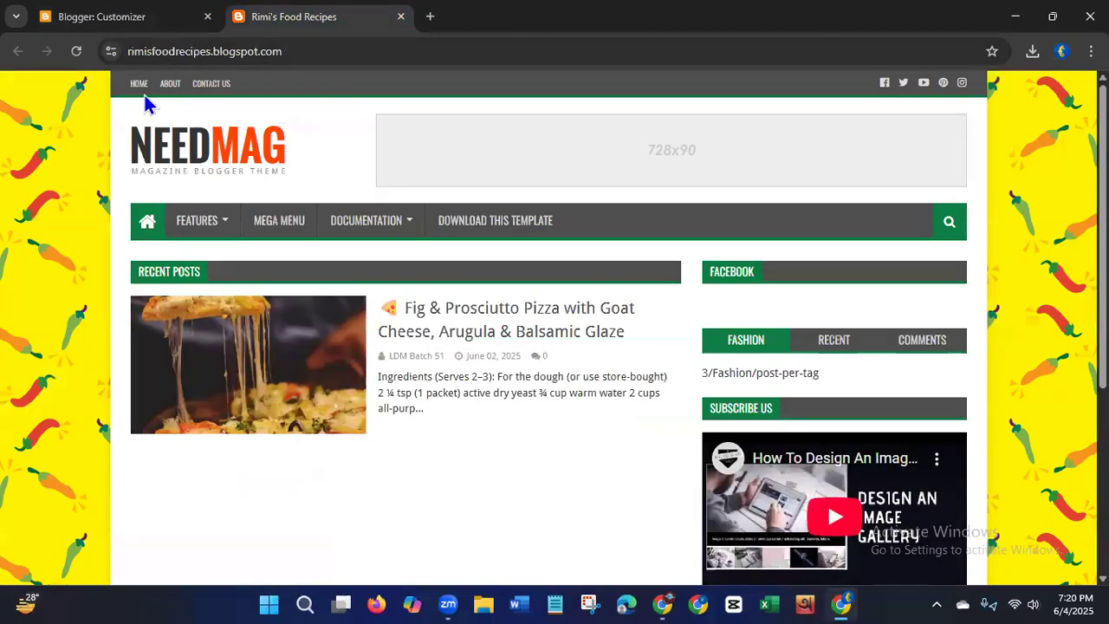
left_click(77, 52)
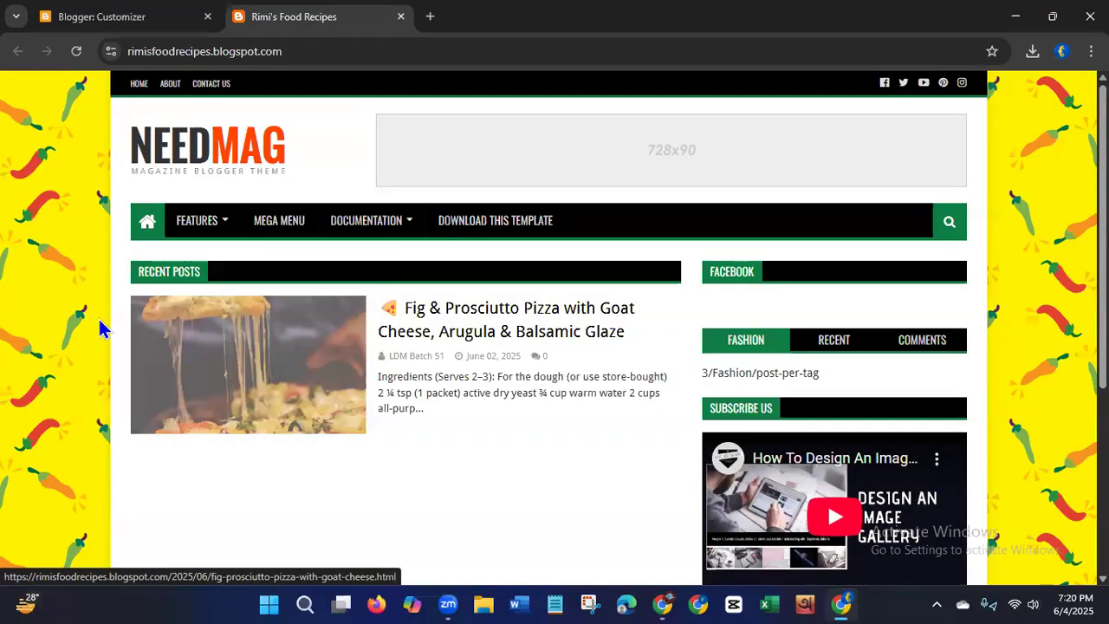
left_click(76, 19)
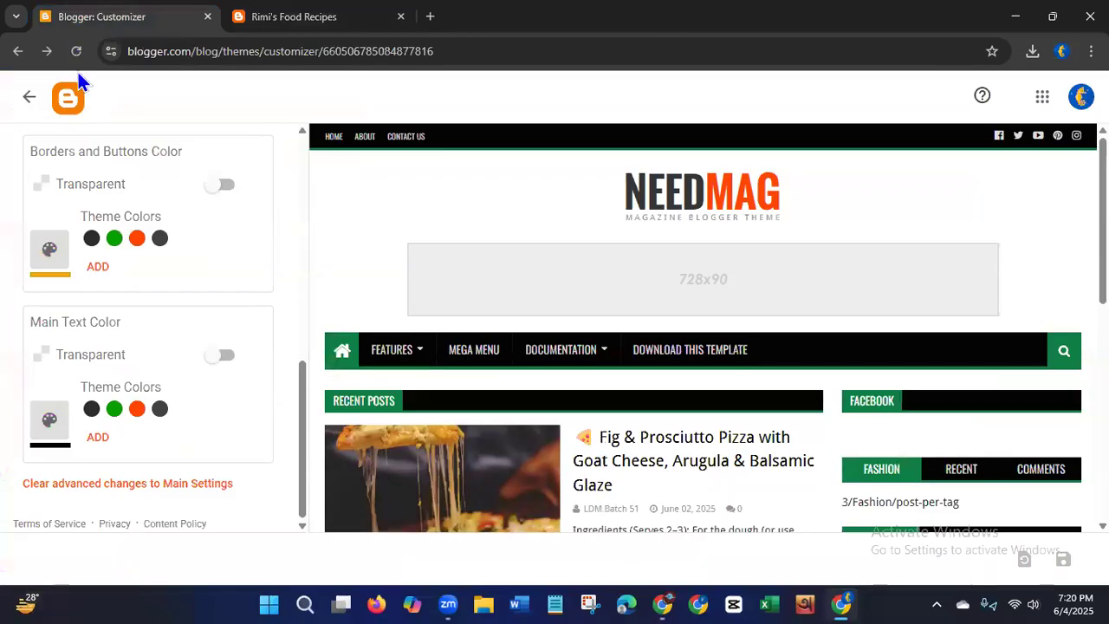
left_click(26, 100)
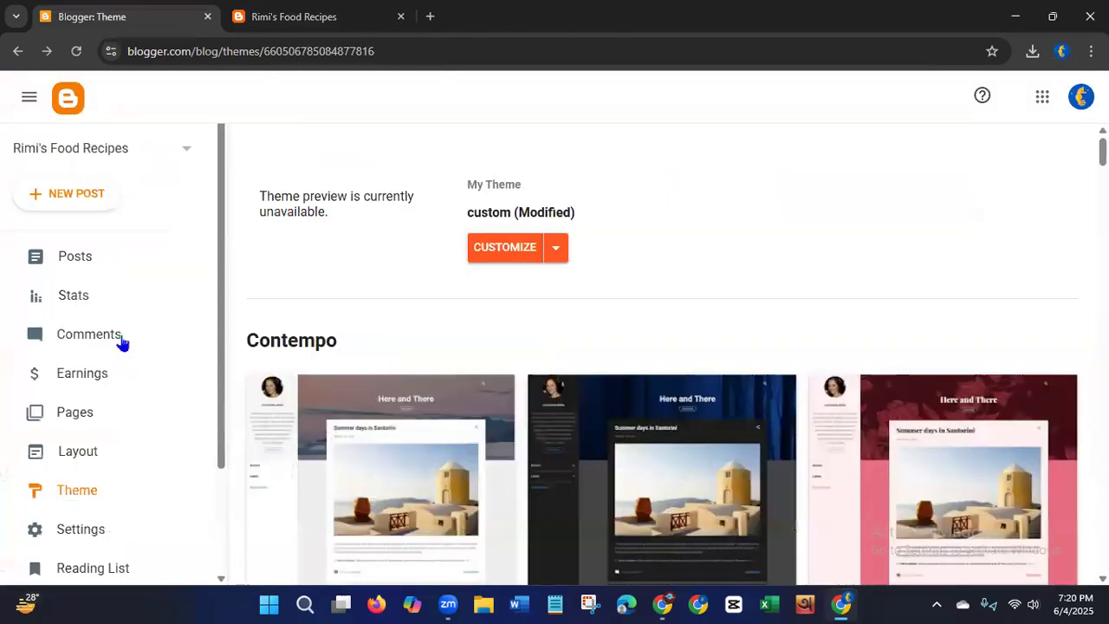
Step: Open the blog's Layout and compare its top navigation, logo and menu sections with the live blog's header
left_click(84, 464)
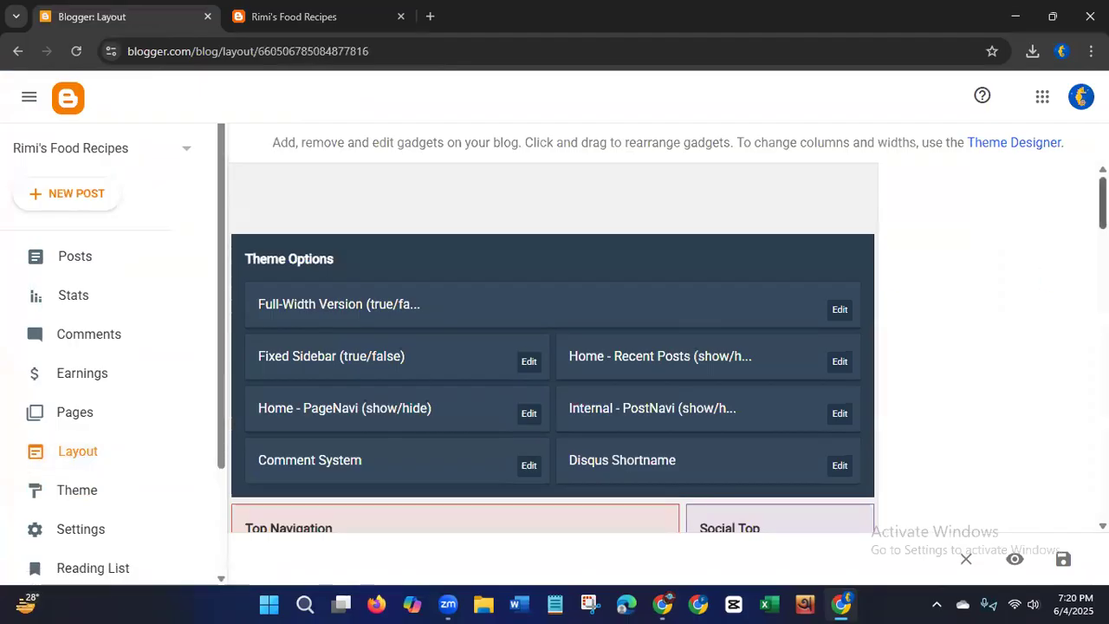
scroll(971, 240, "down", 4)
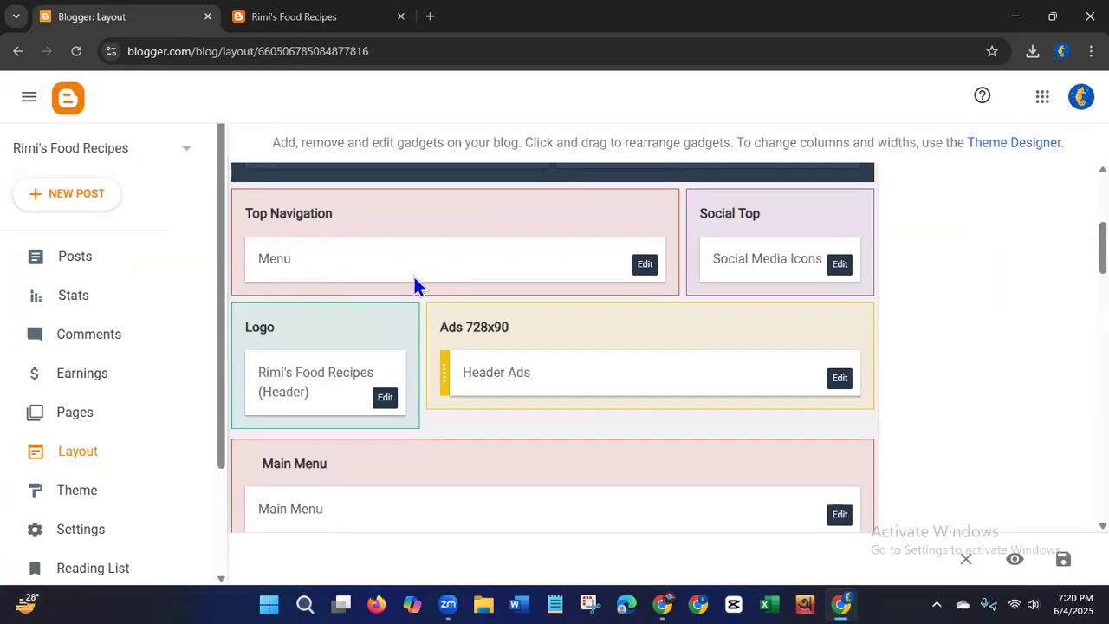
left_click(290, 24)
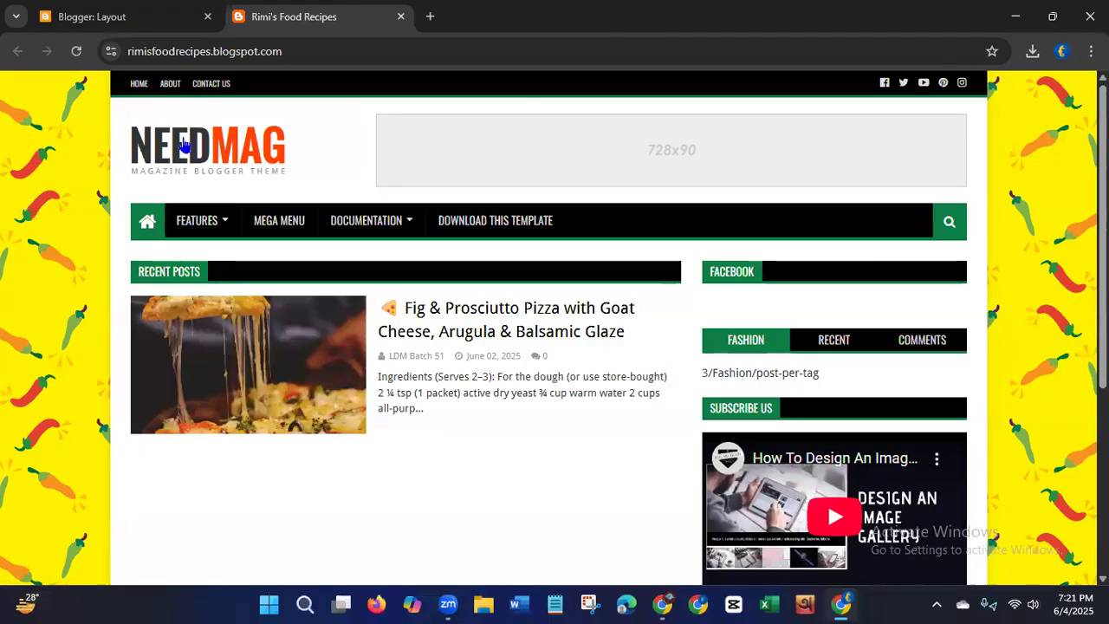
left_click(69, 20)
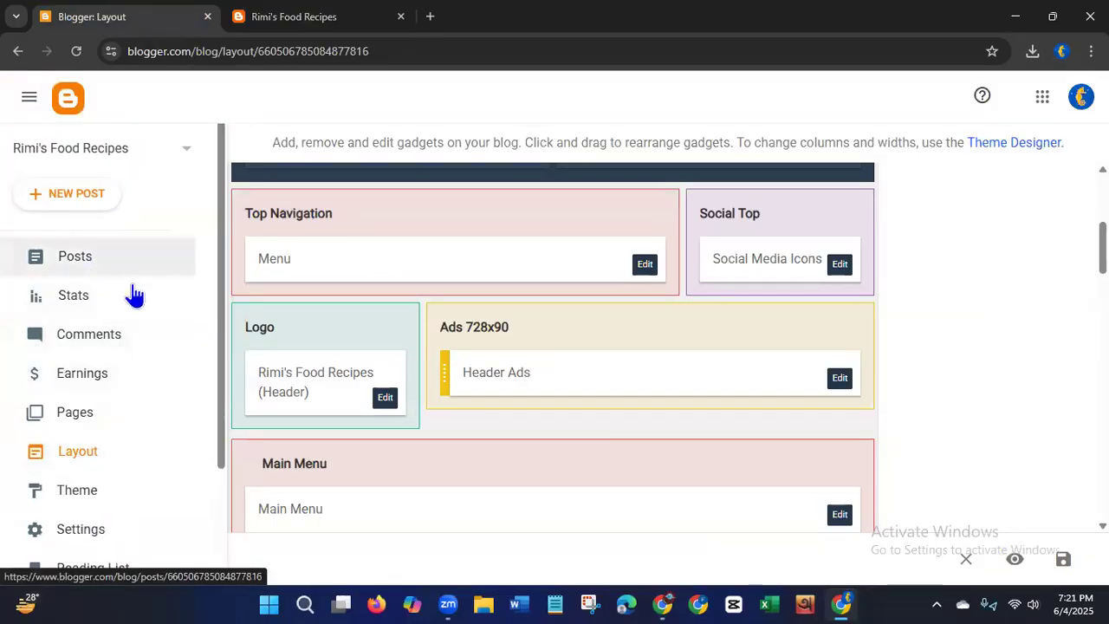
Step: Create a new blog page titled "About Us", checking the live blog's top navigation for the pages it lists
left_click(73, 415)
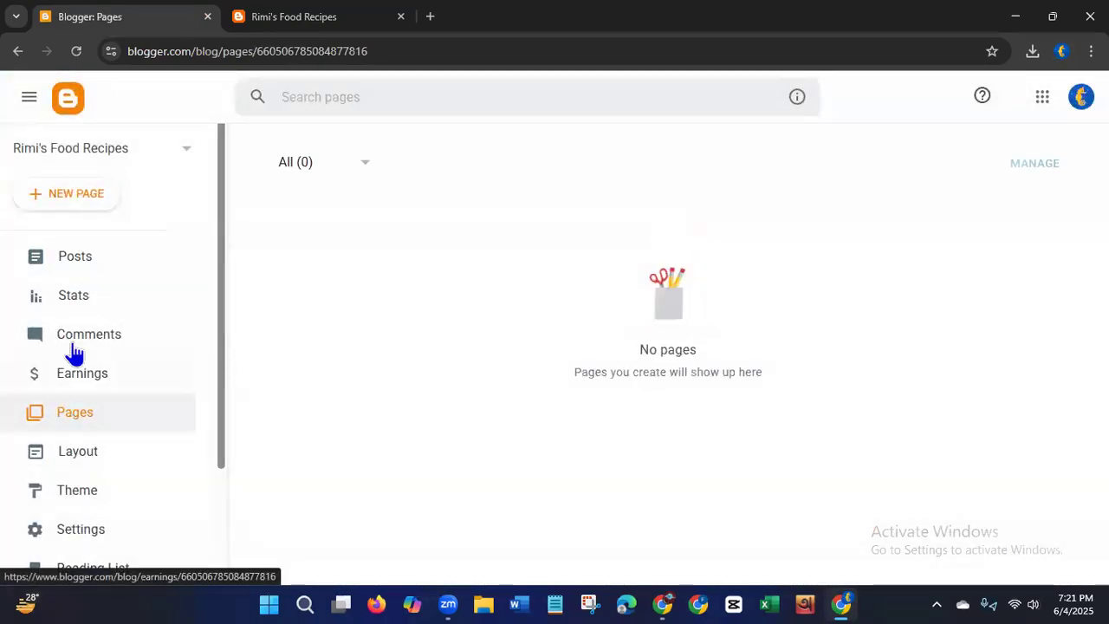
left_click(69, 202)
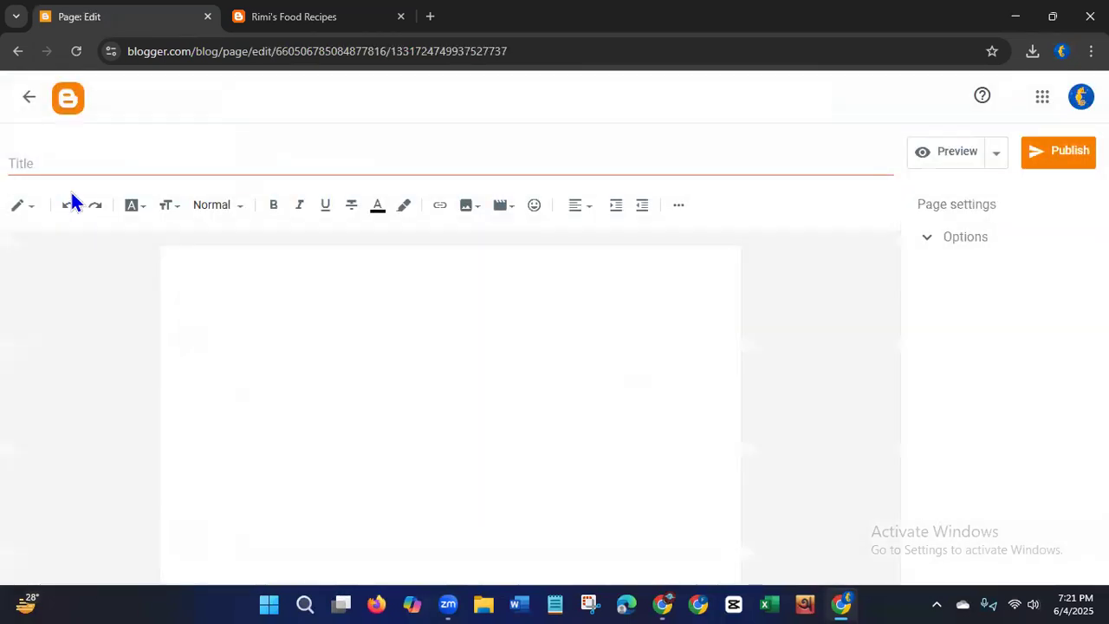
left_click(321, 22)
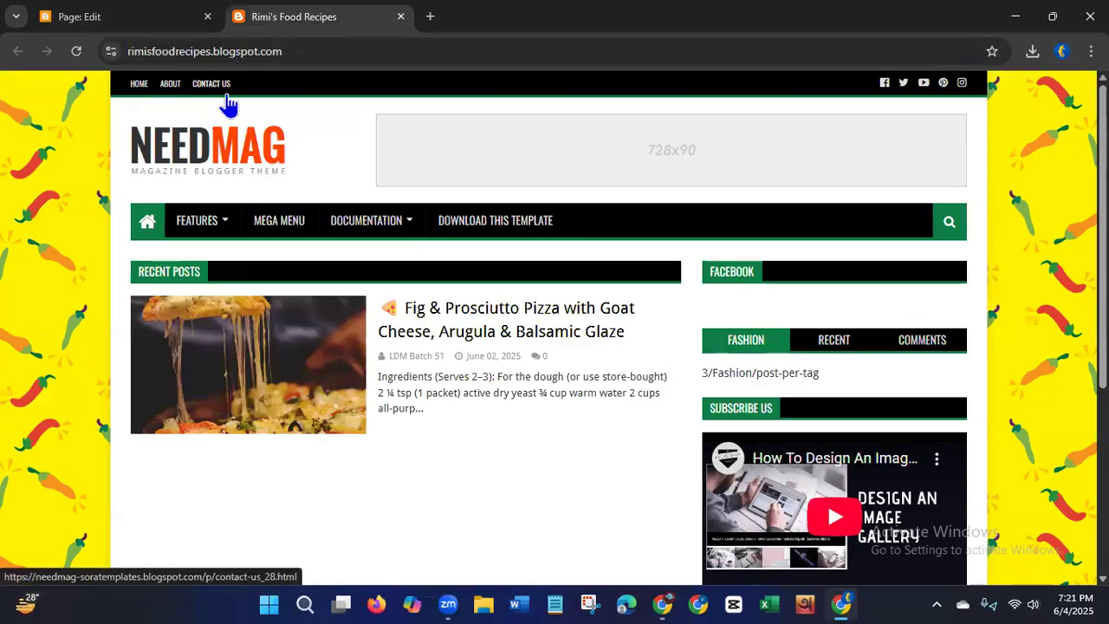
left_click(97, 19)
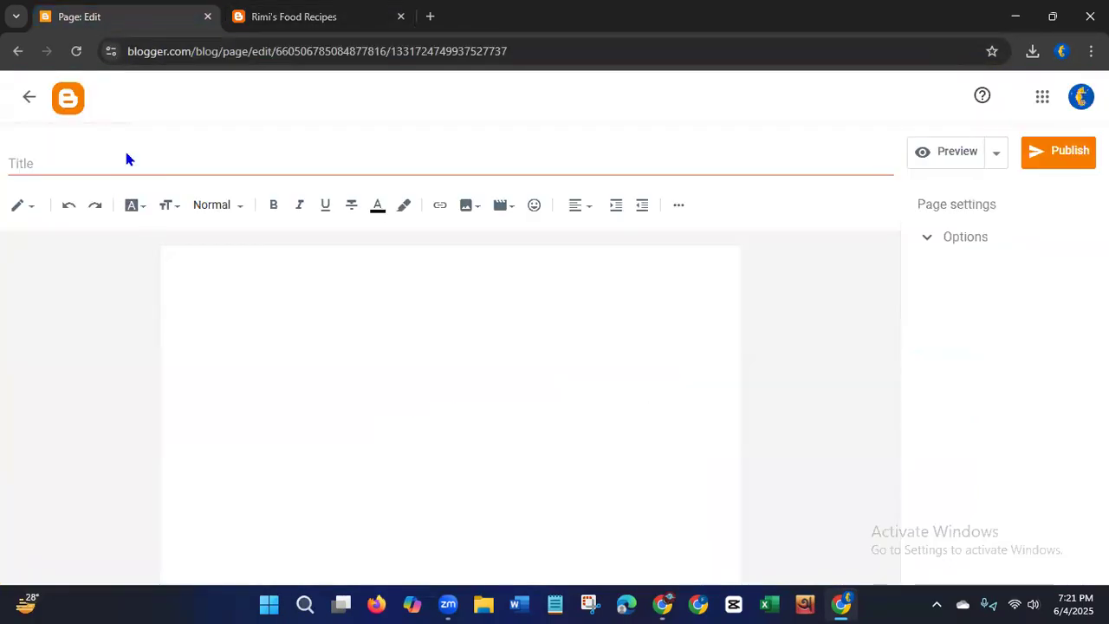
left_click(58, 173)
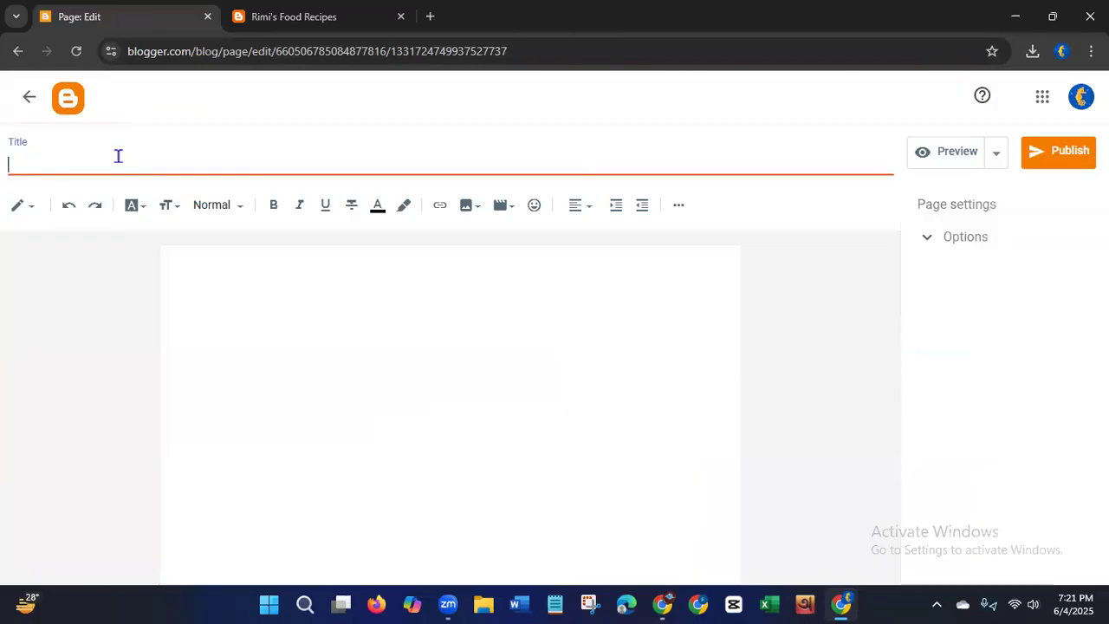
type("Ab")
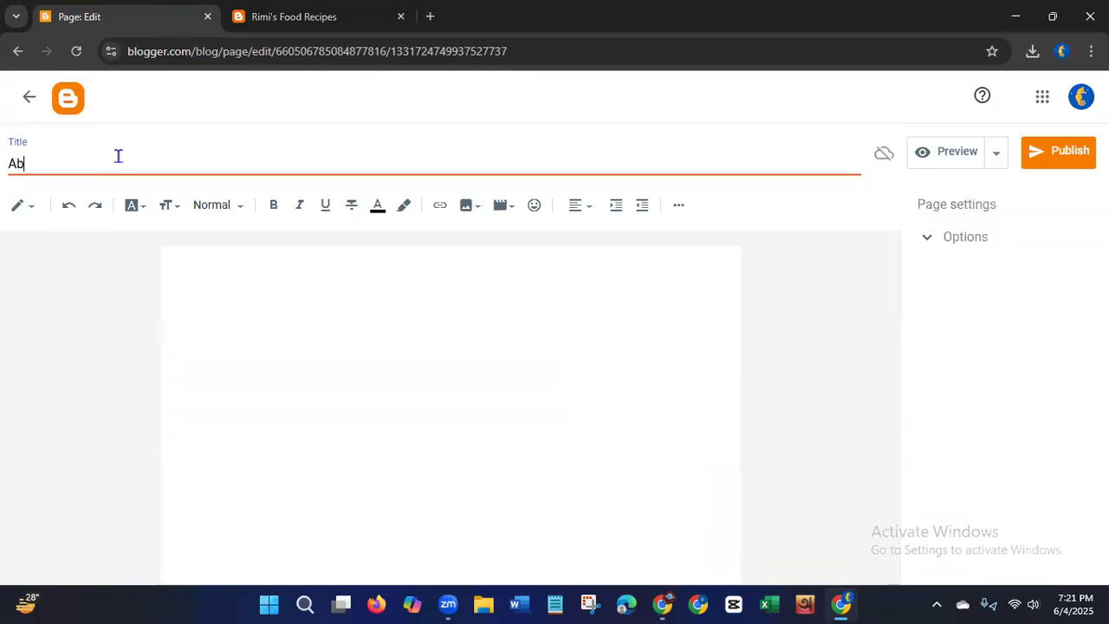
type("out Us")
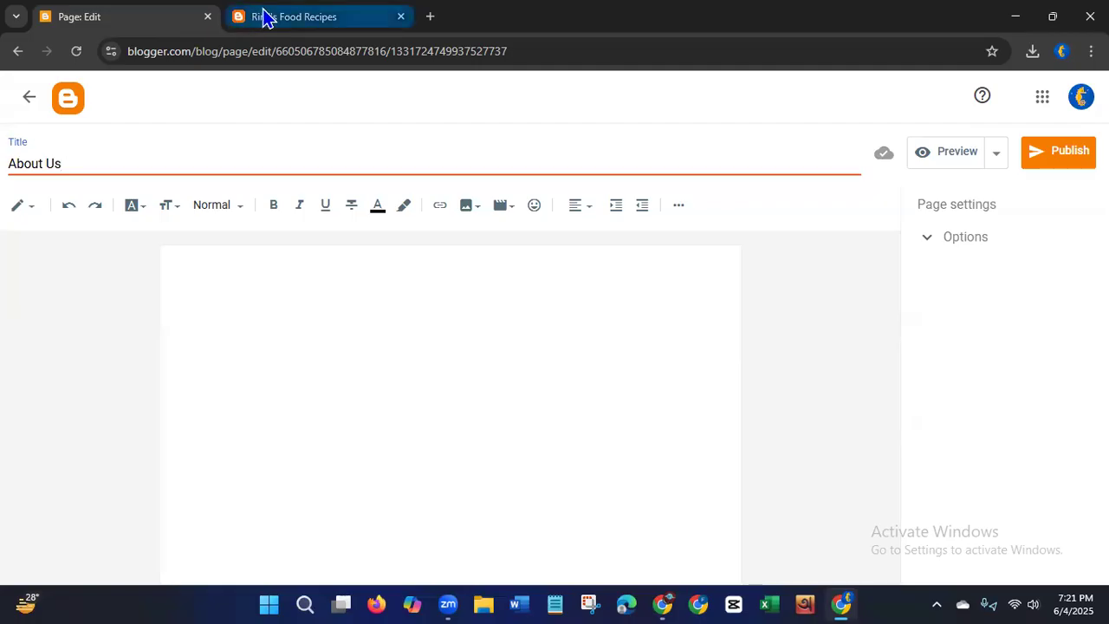
Step: Write the page body: "Rimi's Food Recipes is about authentic and delicious food recipes and food reviews."
left_click(210, 305)
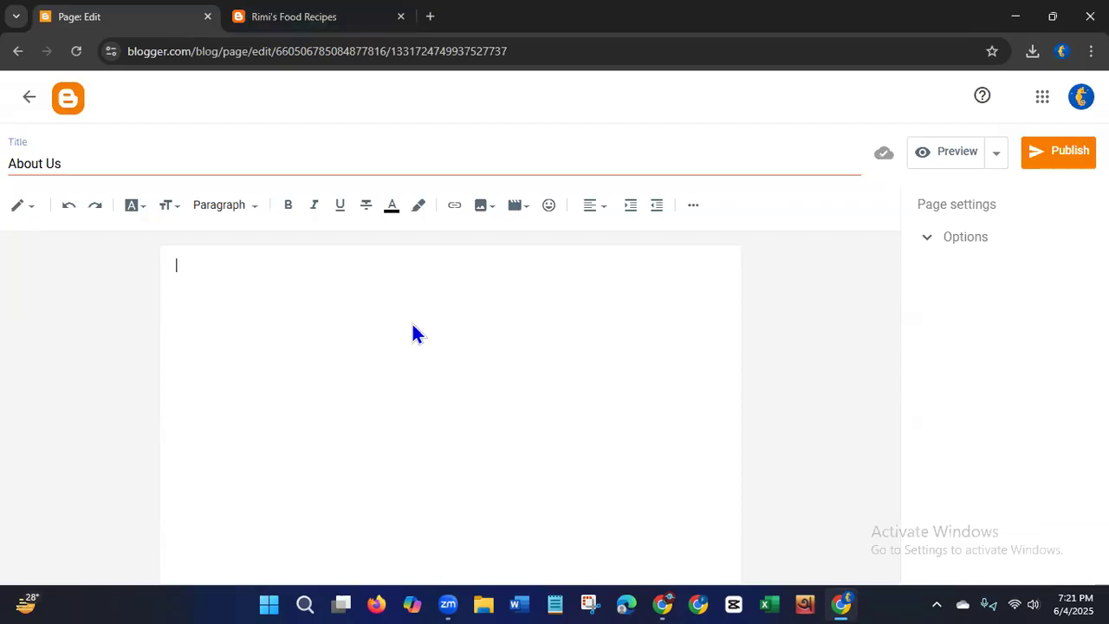
type("Rimi's Food")
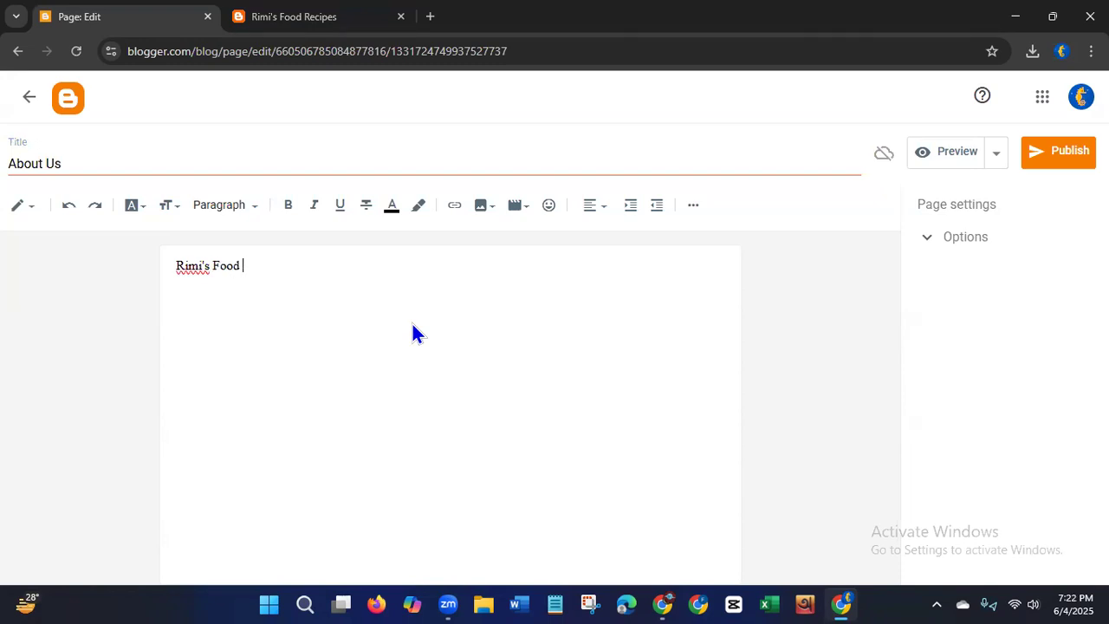
type(" Recipes is ab")
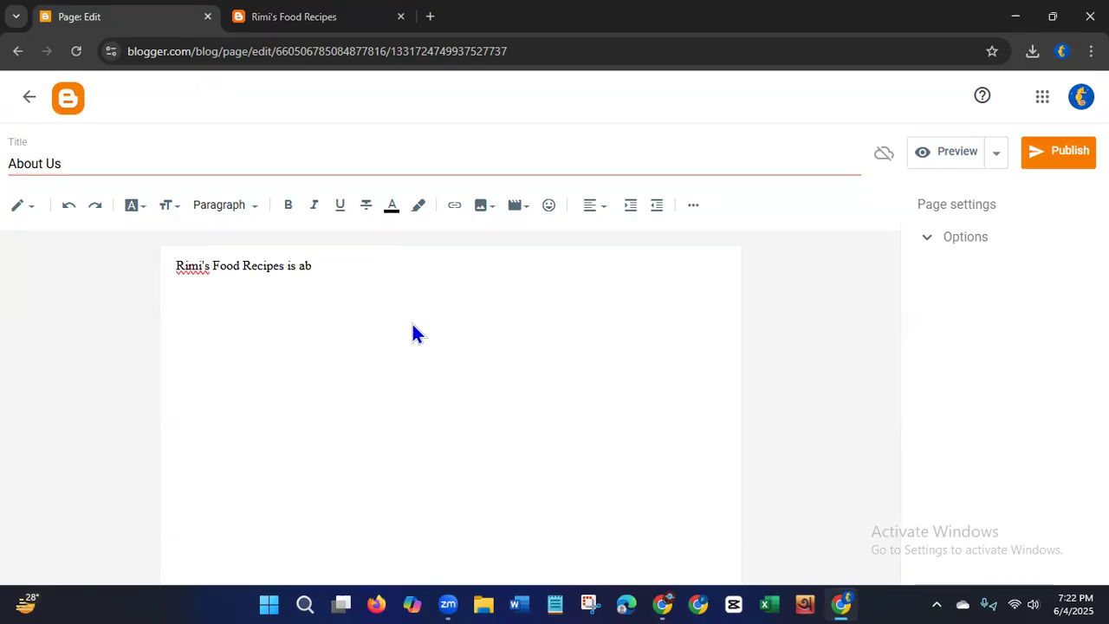
type("out")
type("authentic")
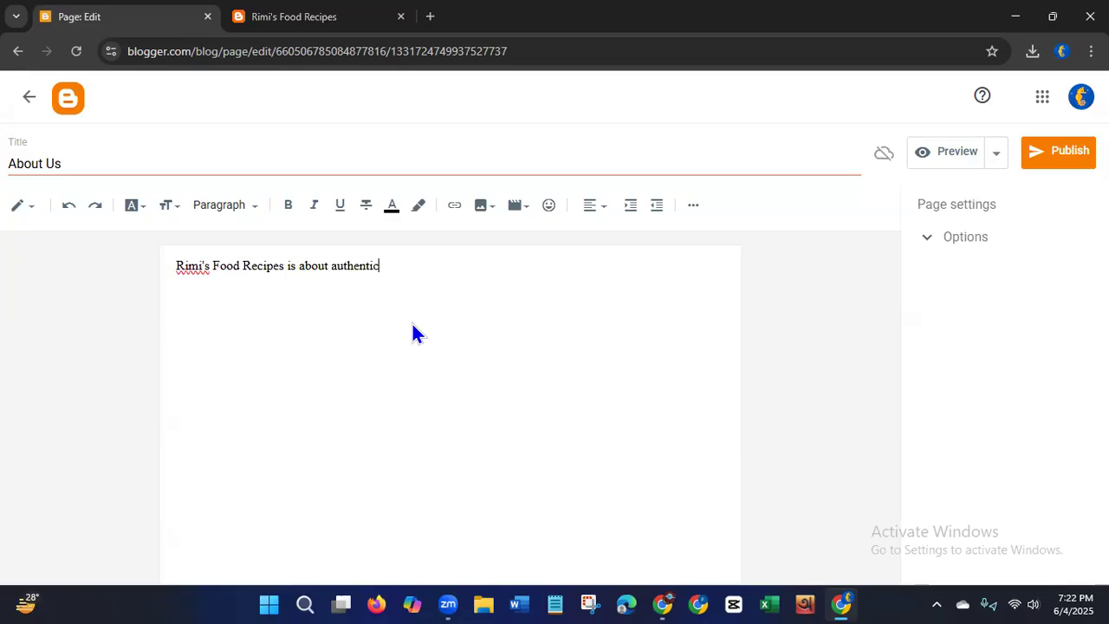
type(" and de")
type("licio")
type("us ")
type("foo")
type("d fe")
type("cipe")
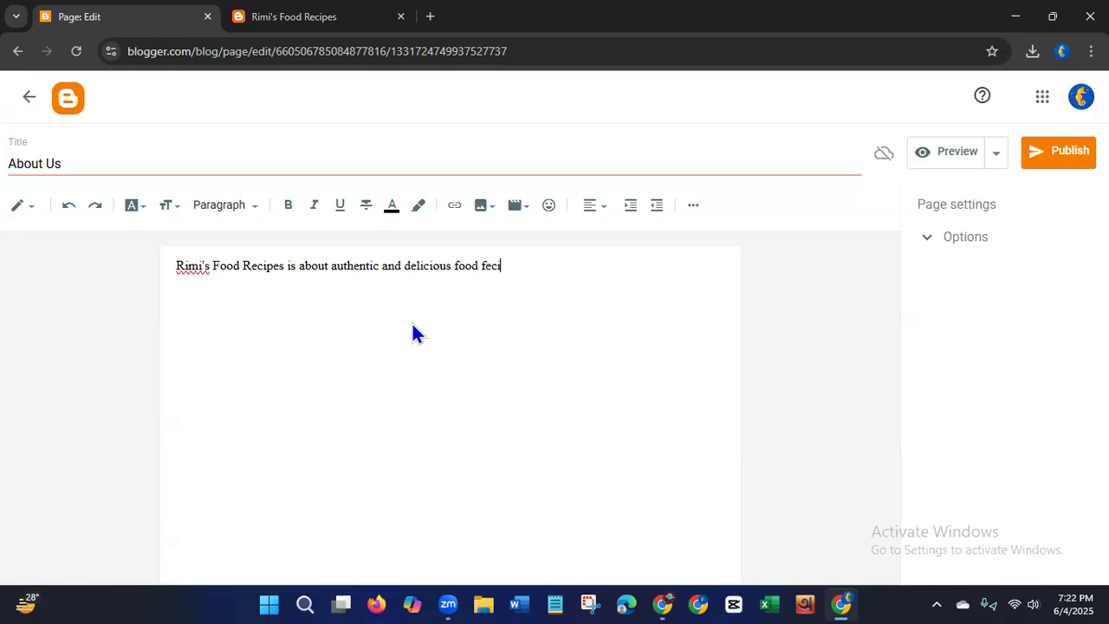
type("s")
key("BackSpace")
key("BackSpace")
key("BackSpace")
key("BackSpace")
key("BackSpace")
key("BackSpace")
key("BackSpace")
type("recipes and foo")
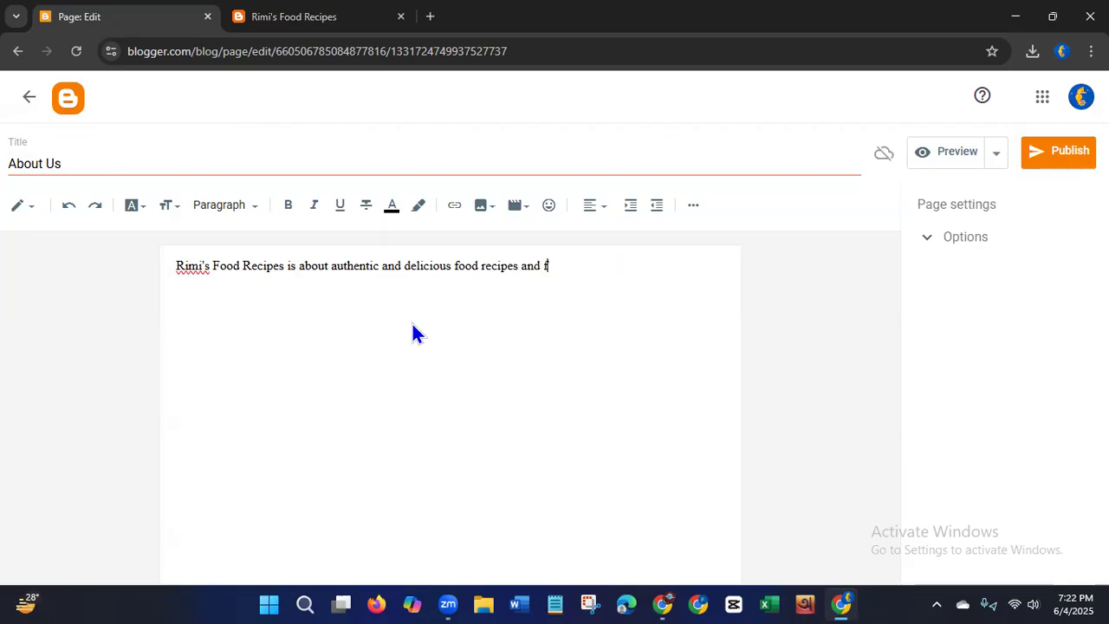
type("d reviews.")
Step: Switch to Canva in the other Chrome window and create a blank Facebook Post (Landscape) design
left_click(698, 604)
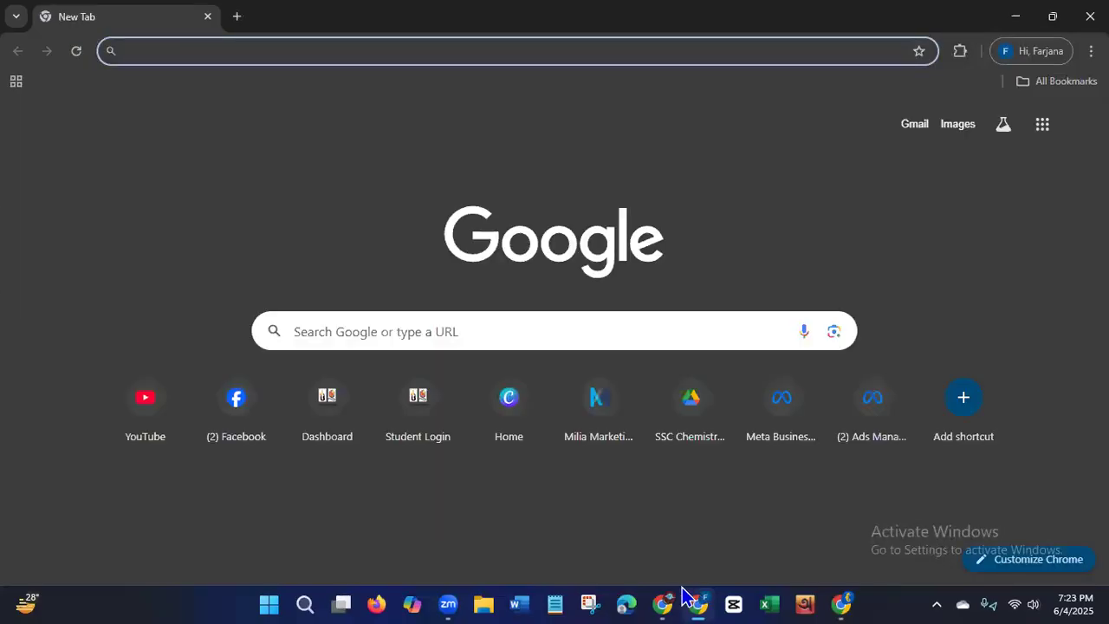
left_click(507, 423)
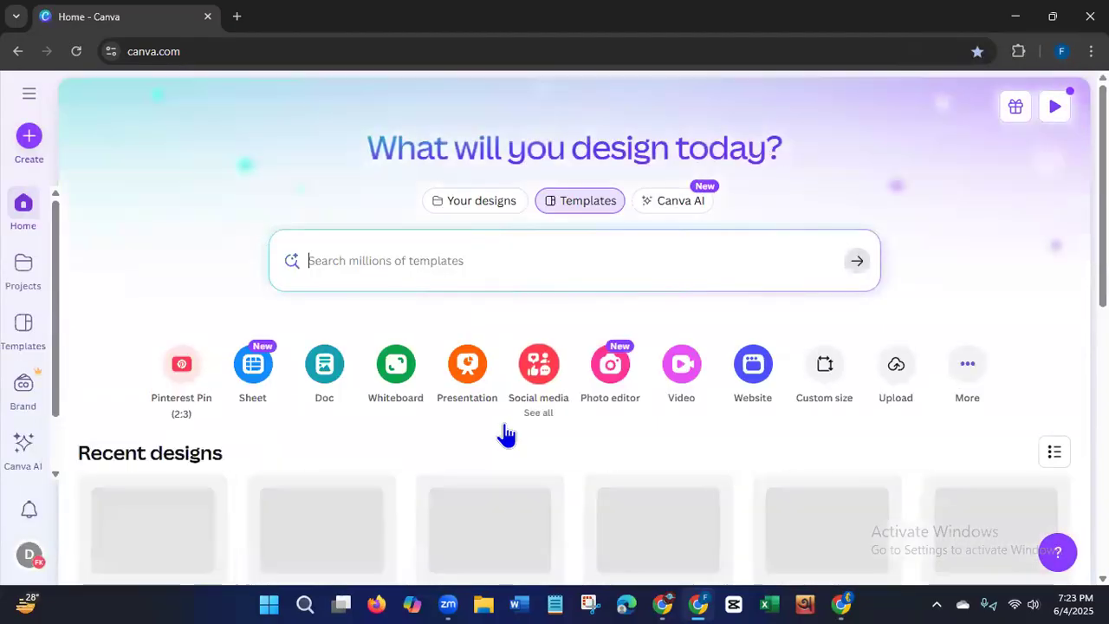
left_click(30, 141)
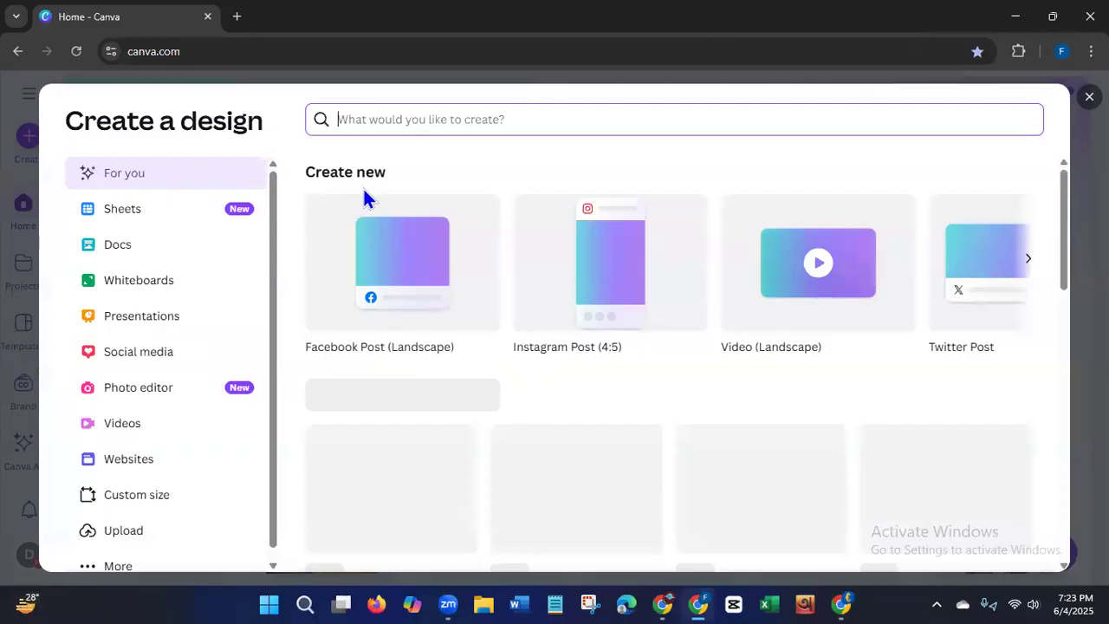
left_click(387, 290)
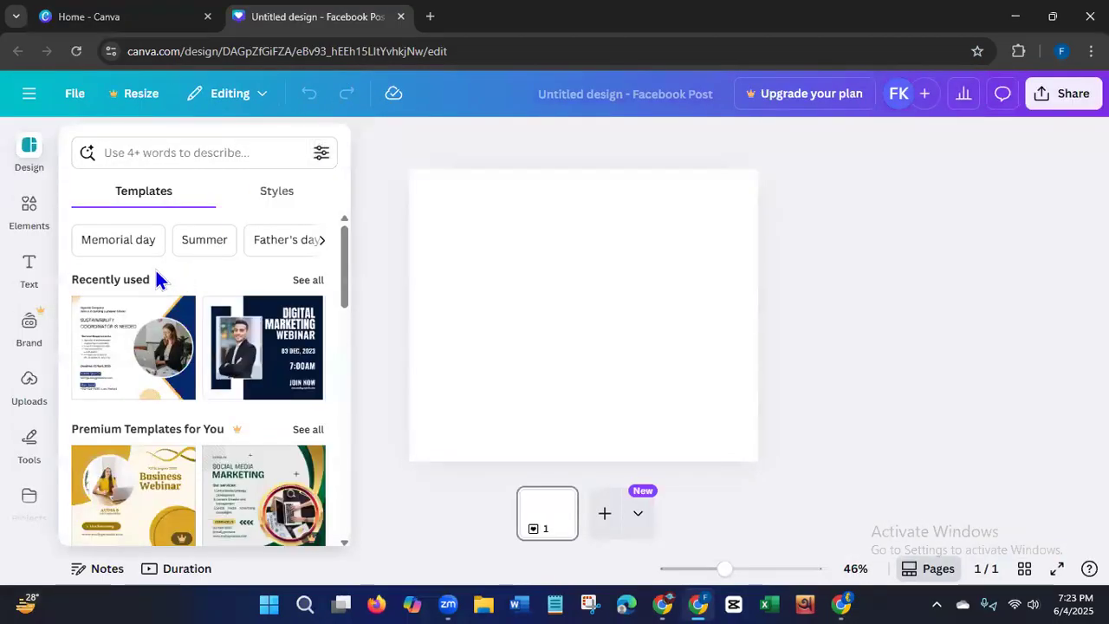
Step: Search the design elements for "food" and show all of the matching photos
left_click(32, 228)
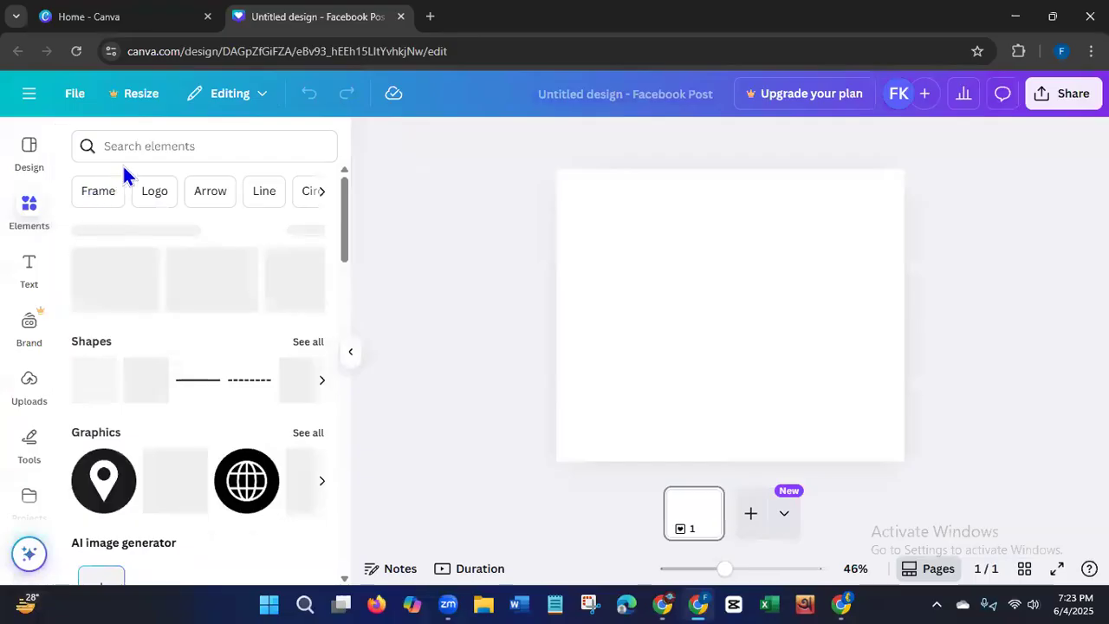
left_click(151, 145)
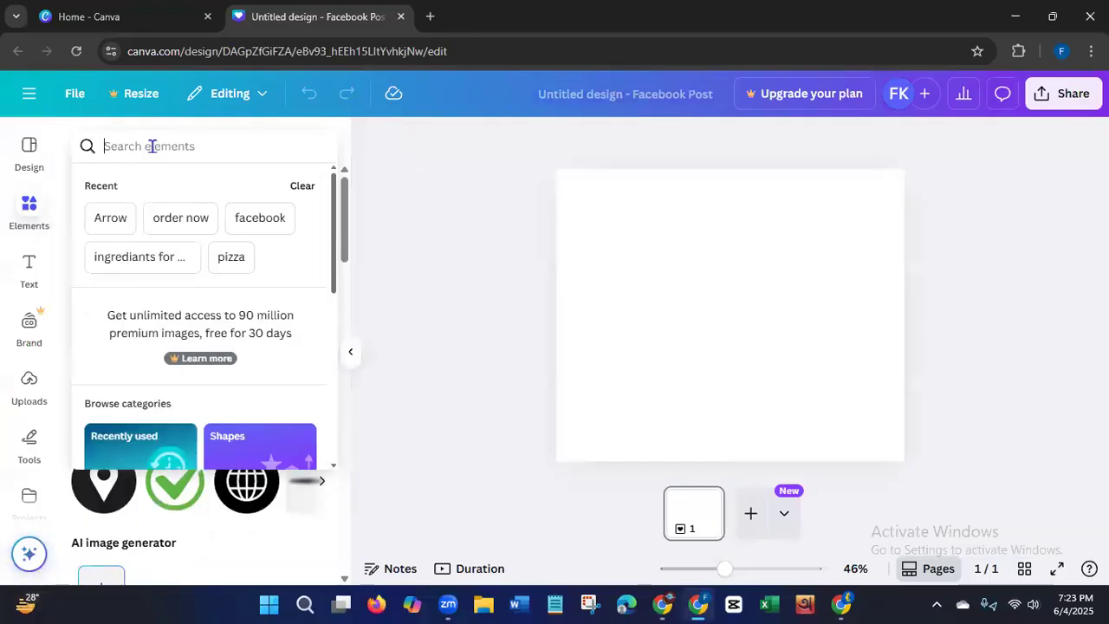
type("food")
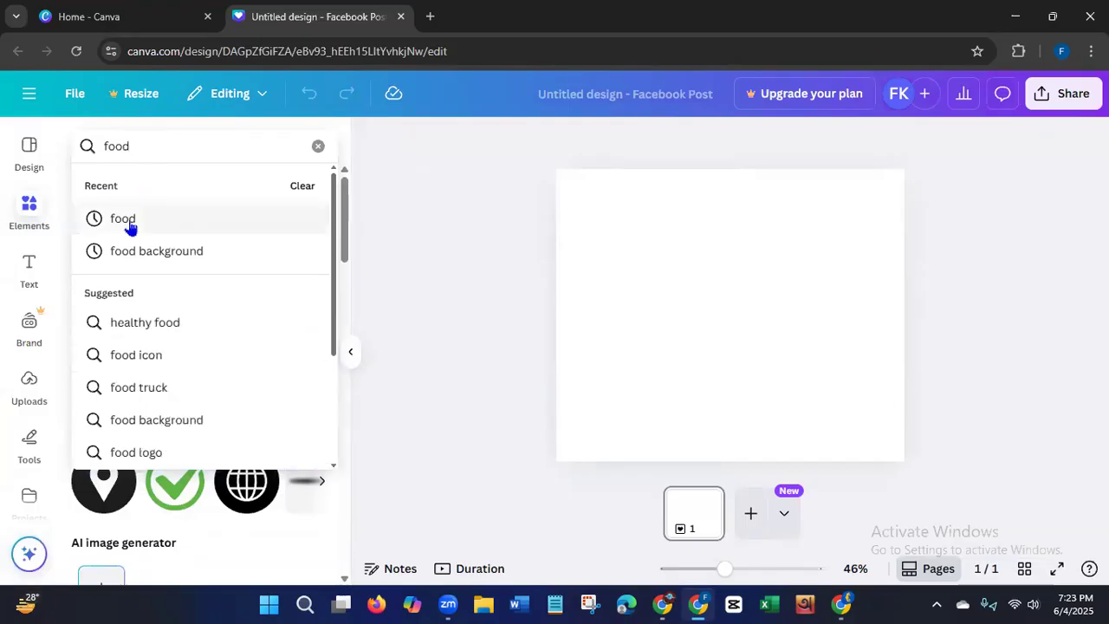
left_click(129, 223)
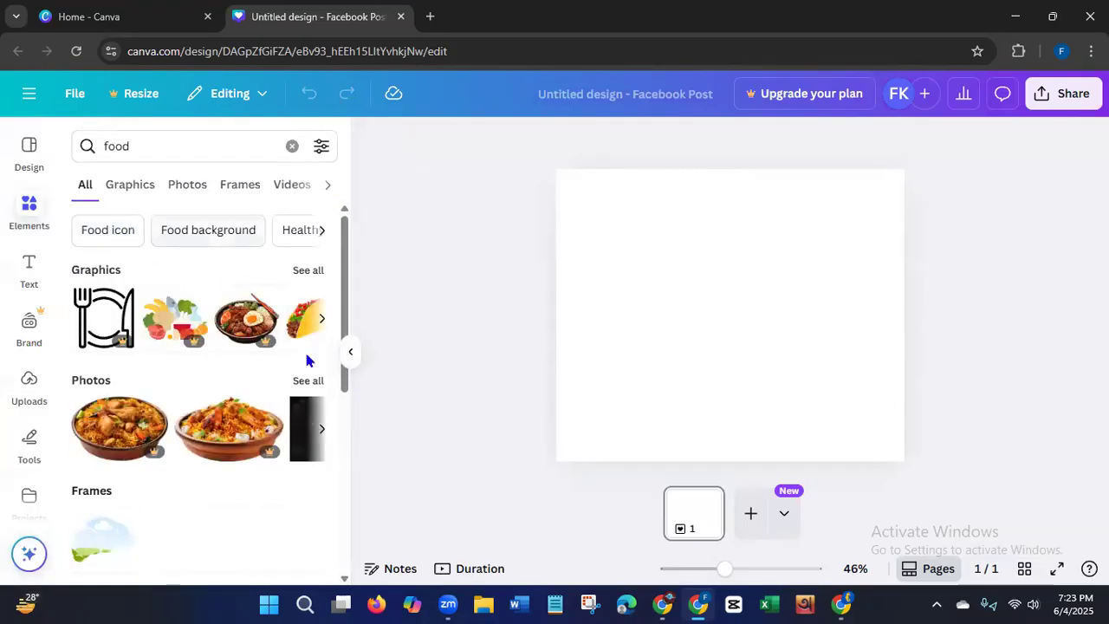
left_click(309, 385)
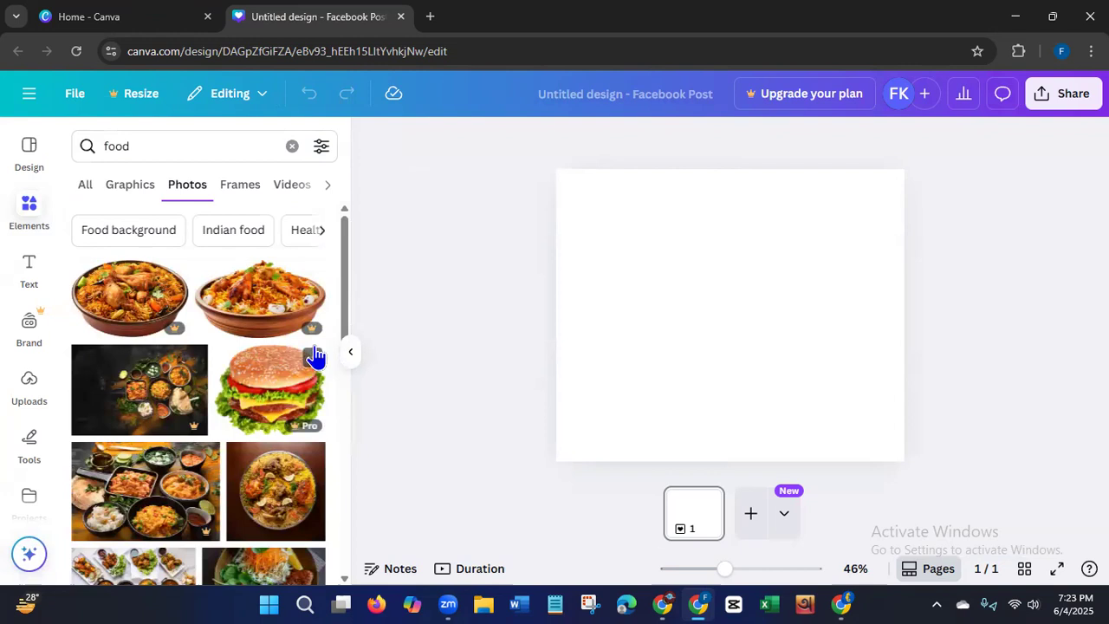
Step: Add the overhead photo of assorted dishes on a white marble table and set it as the page background
left_click_drag(346, 275, 335, 369)
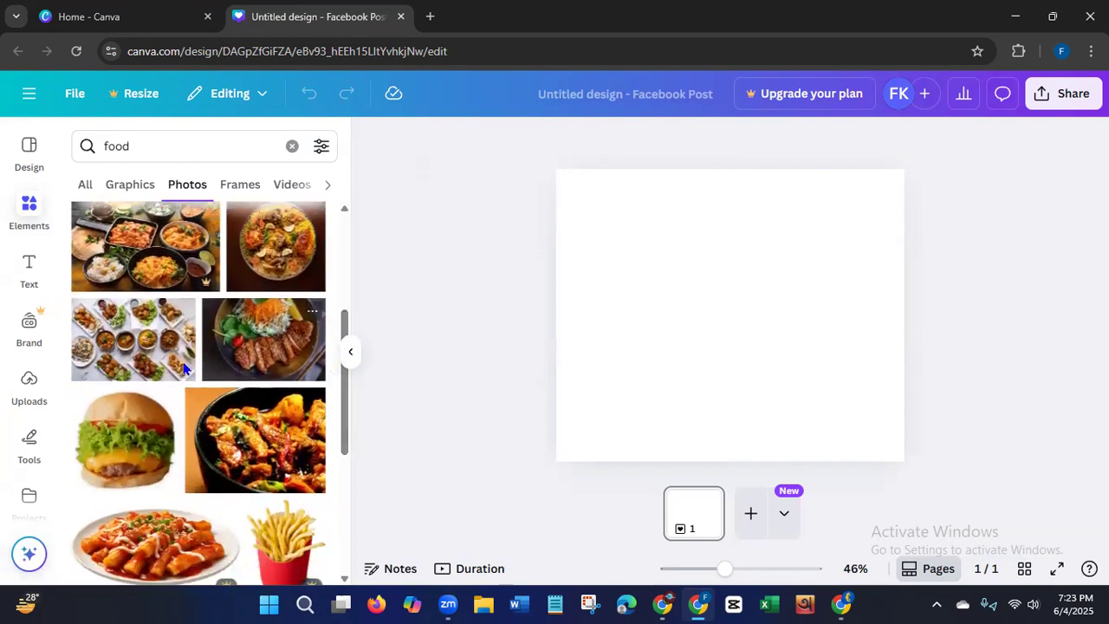
left_click(124, 356)
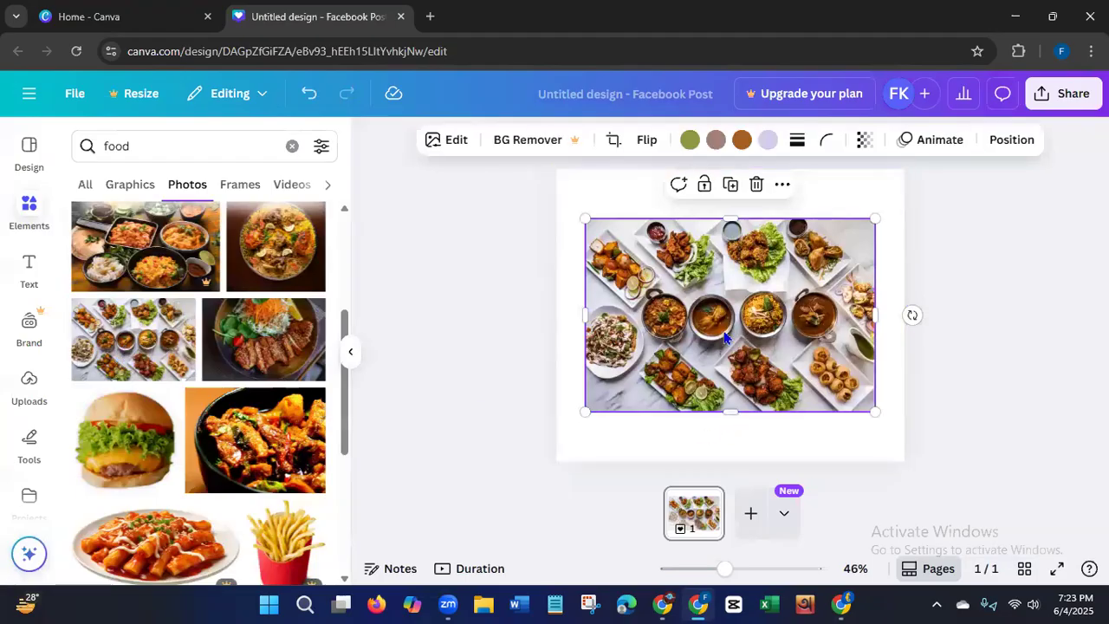
right_click(725, 341)
left_click(791, 497)
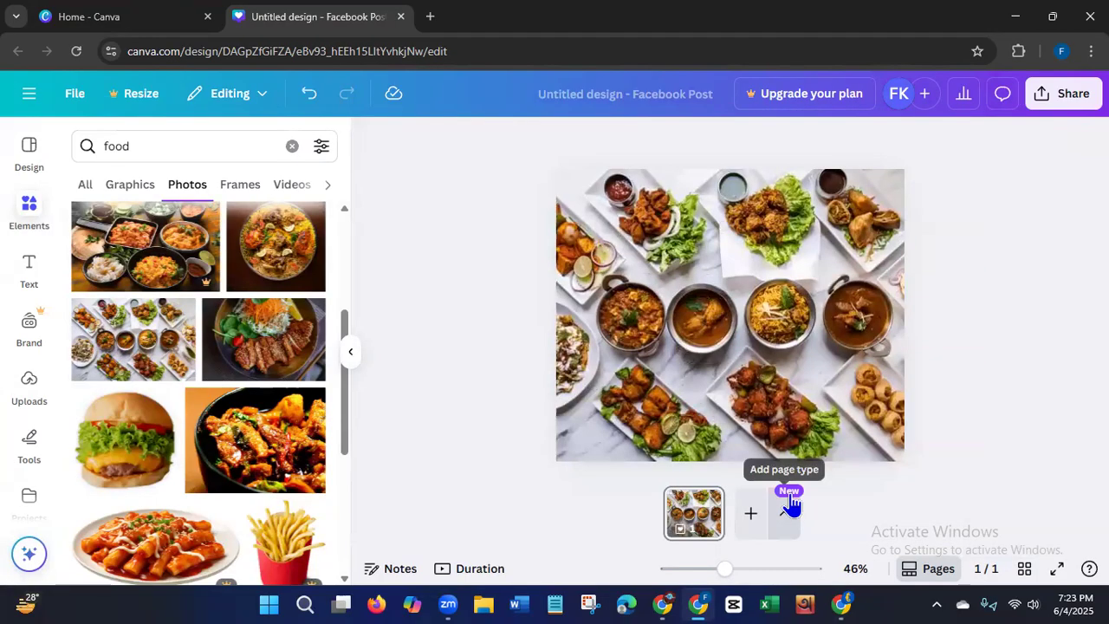
Step: Add a heading text to the page reading "Rimi's Food Recipes"
left_click(33, 286)
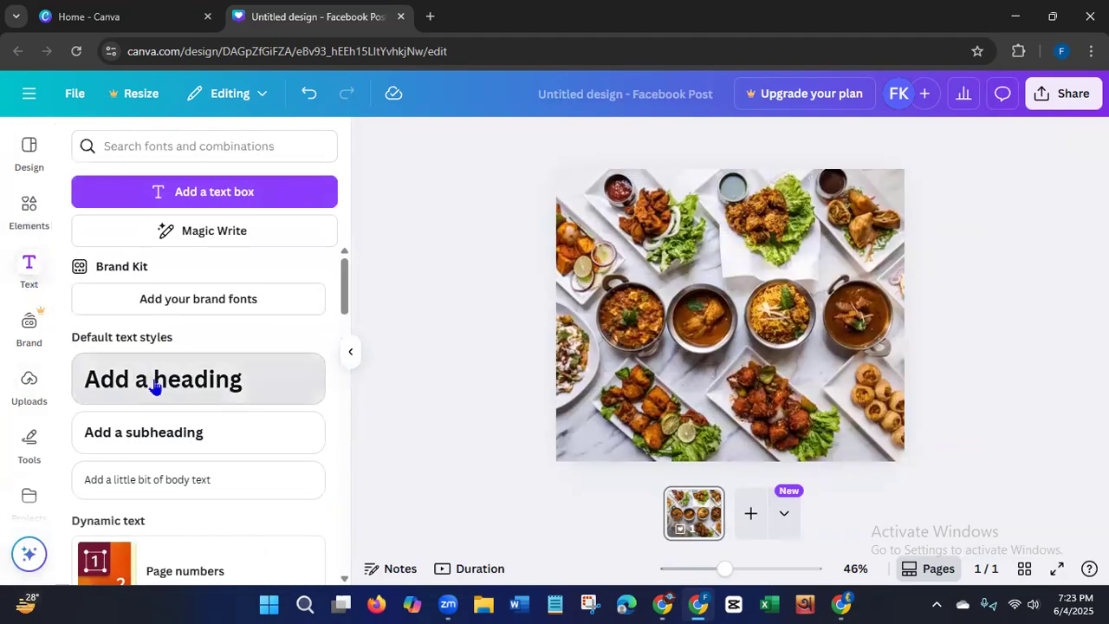
left_click(154, 386)
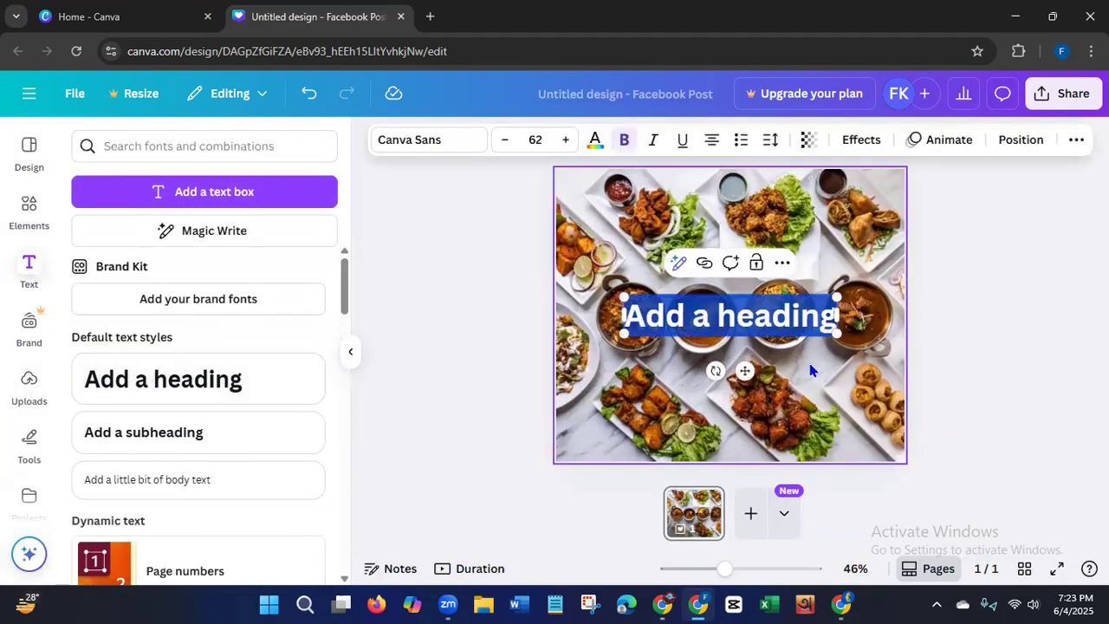
key("BackSpace")
type("R")
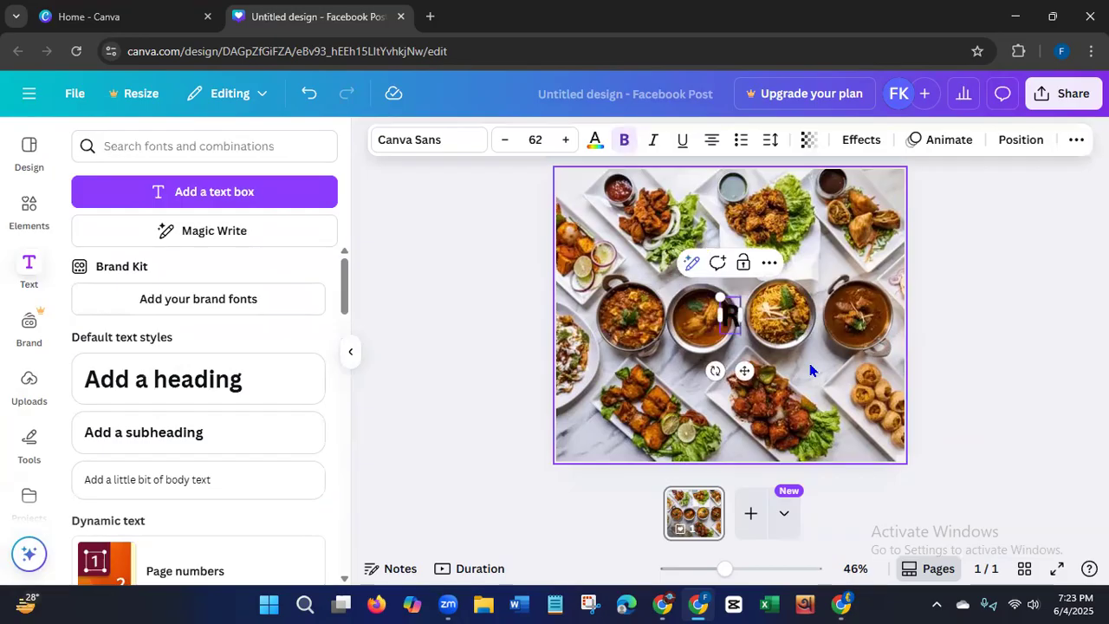
type("in")
key("BackSpace")
type("m")
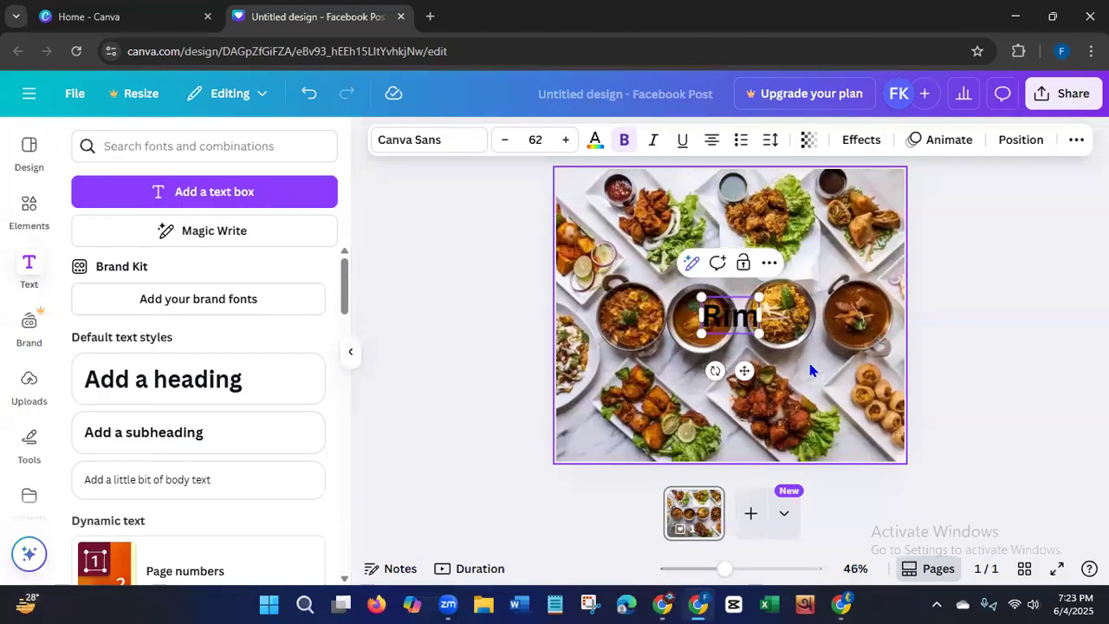
type("i's")
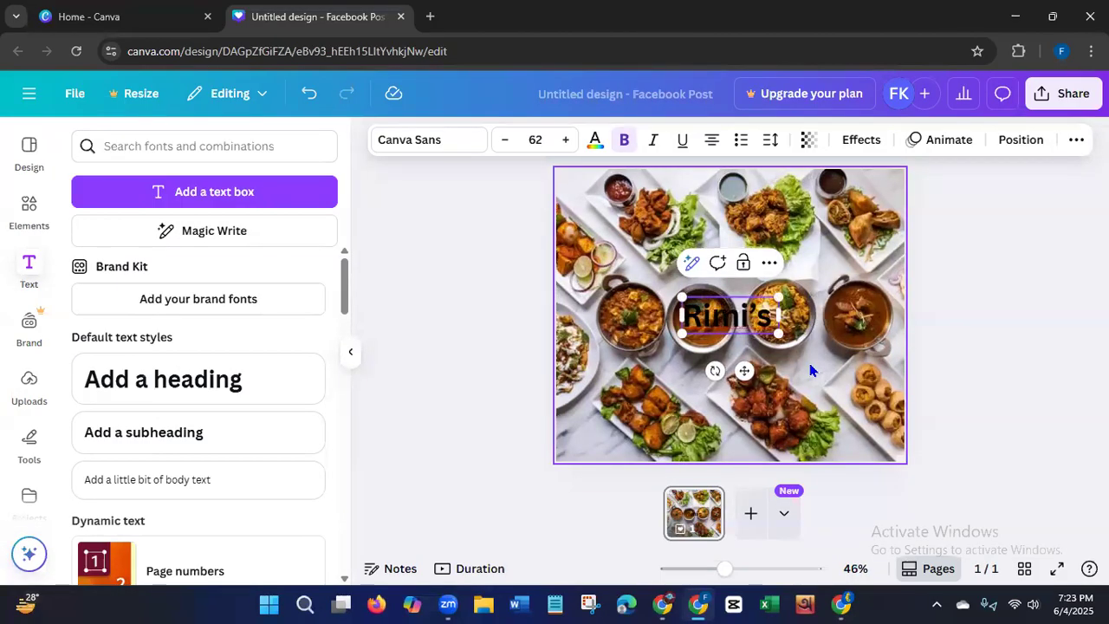
type(" Foo")
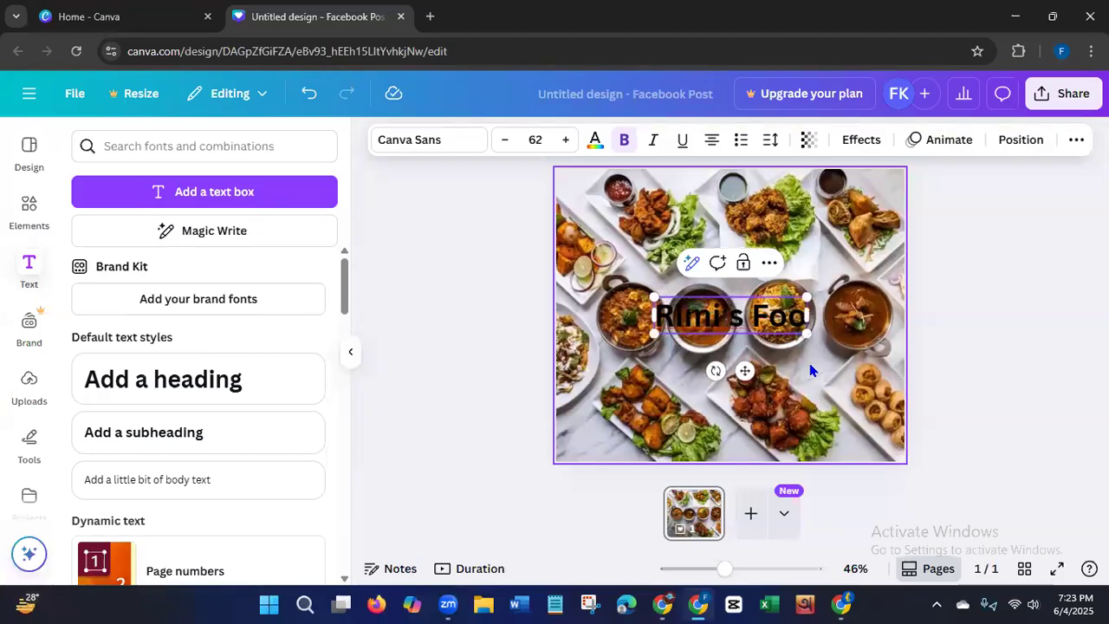
type("d Rec")
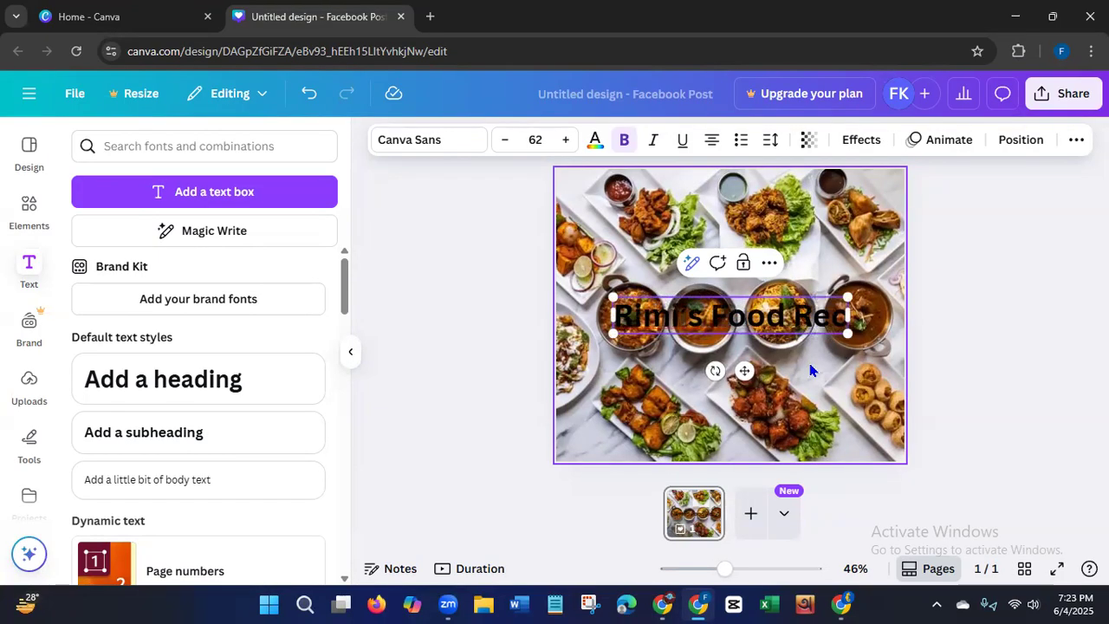
type("ipes")
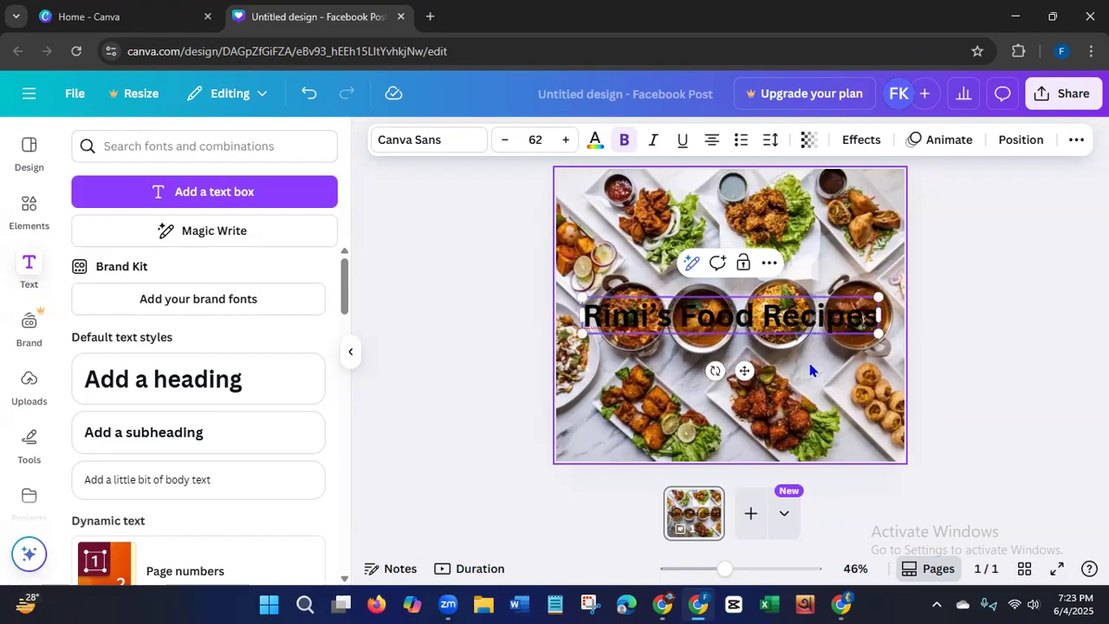
left_click(442, 342)
Step: Apply the Background text effect to the "Rimi's Food Recipes" heading
left_click(621, 329)
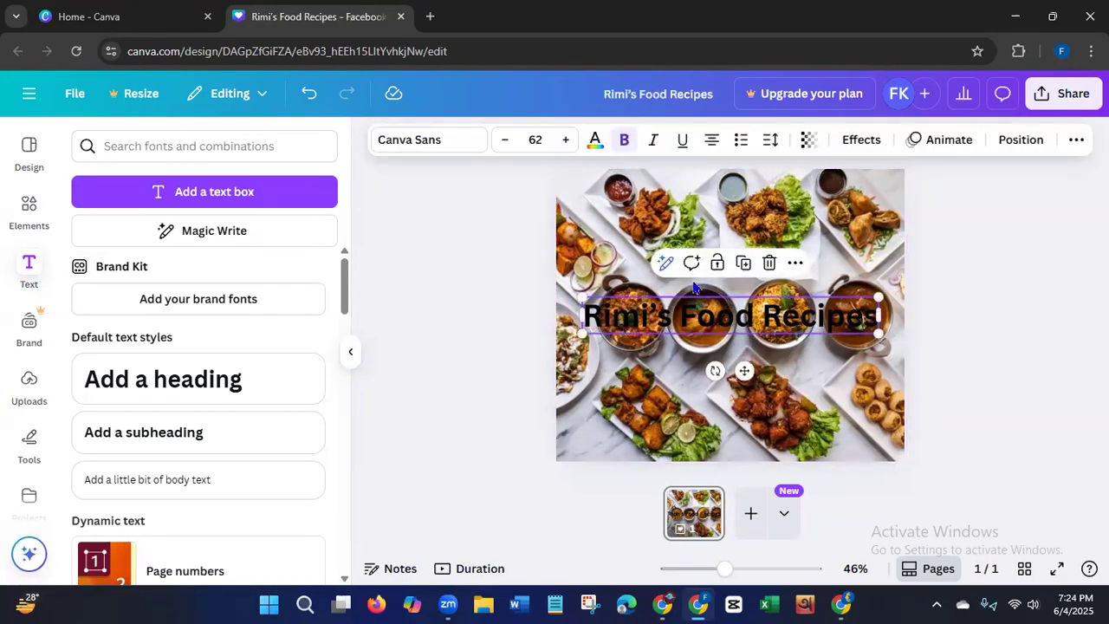
left_click(856, 142)
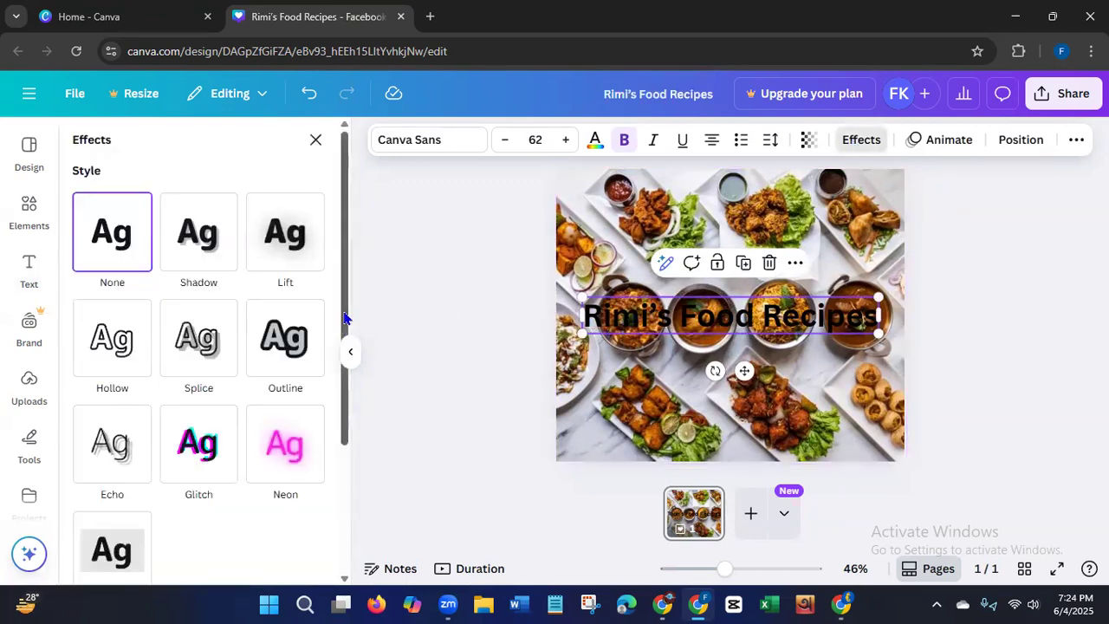
left_click_drag(344, 319, 311, 453)
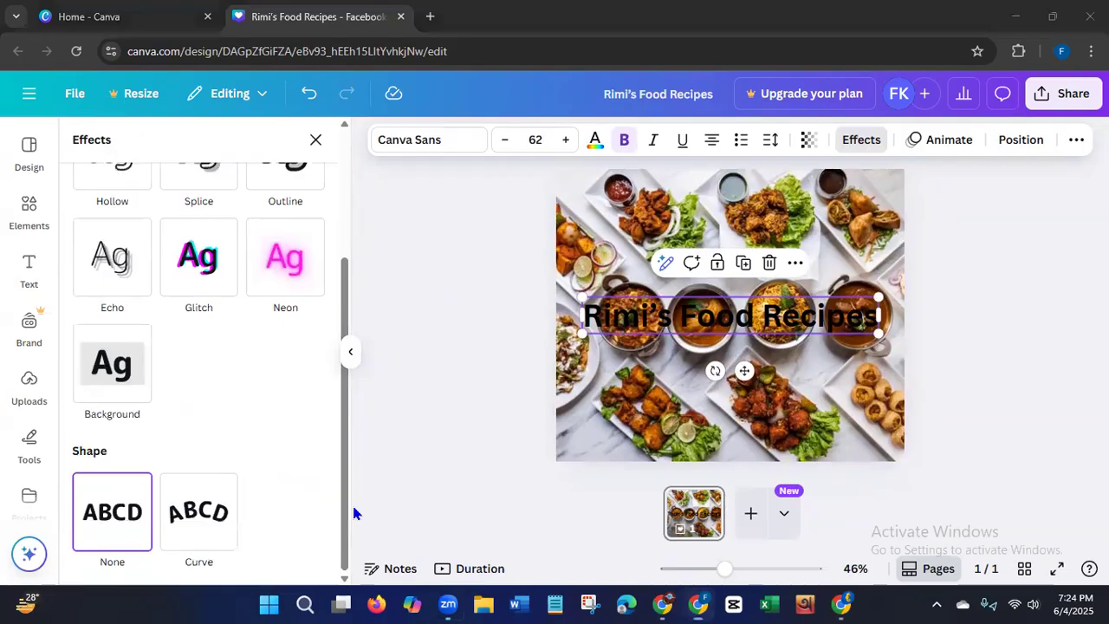
left_click_drag(345, 430, 335, 506)
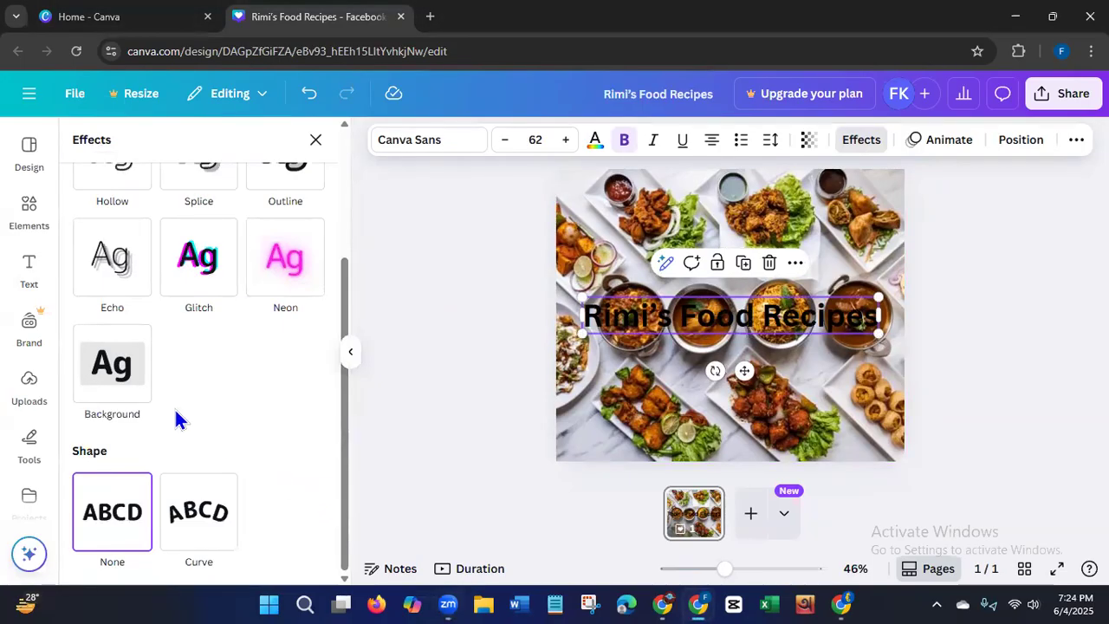
left_click(123, 382)
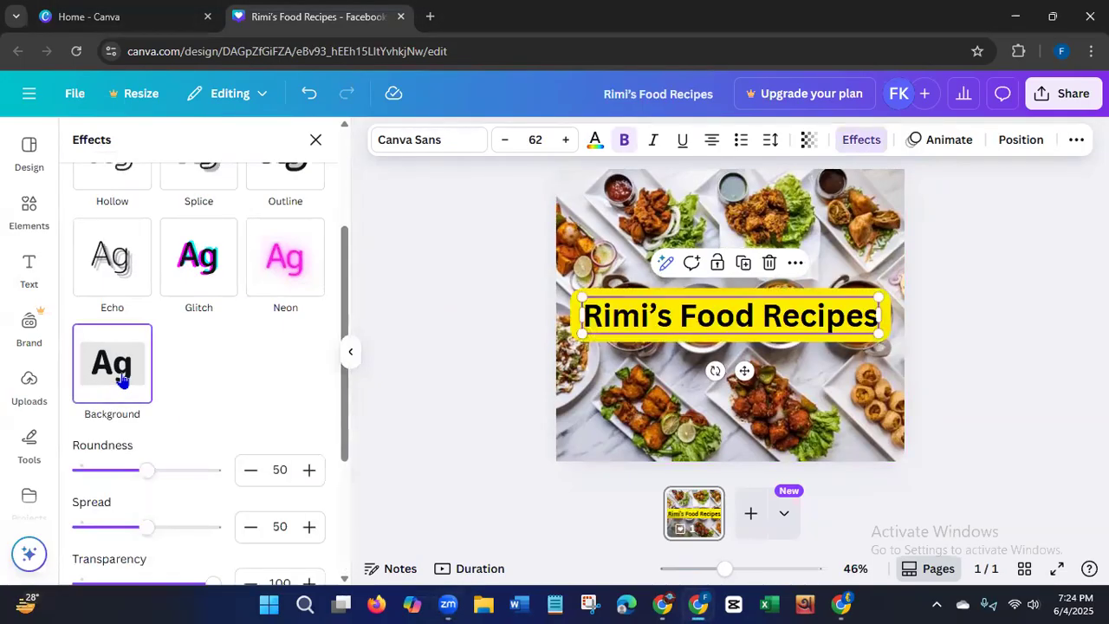
Step: Try the solid green default color for the heading's background effect
scroll(345, 442, "down", 3)
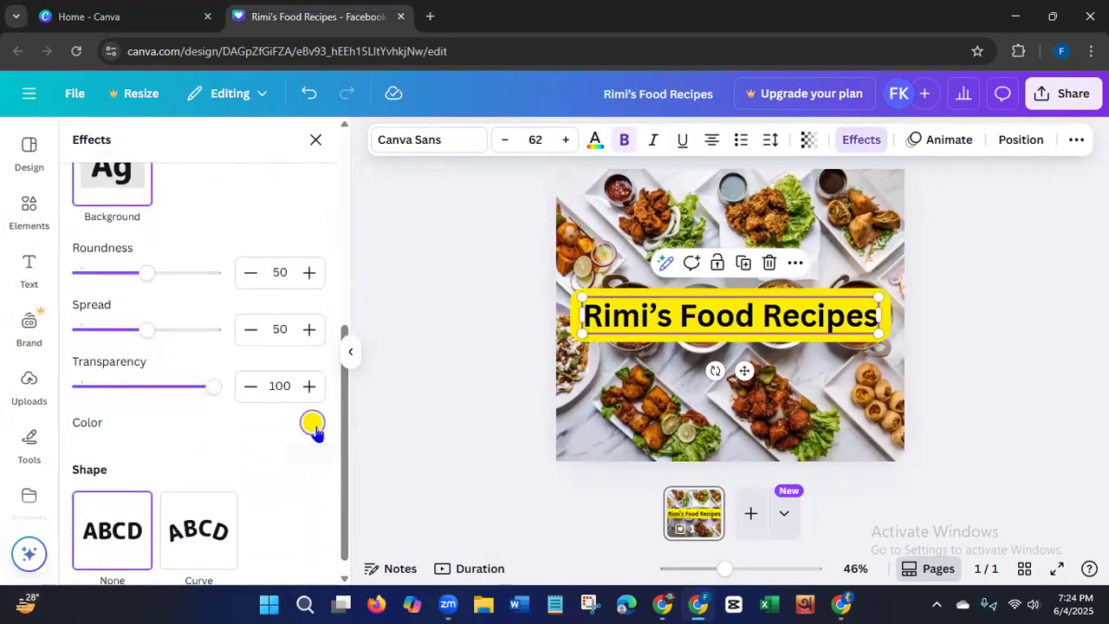
left_click(313, 425)
left_click_drag(319, 247, 320, 383)
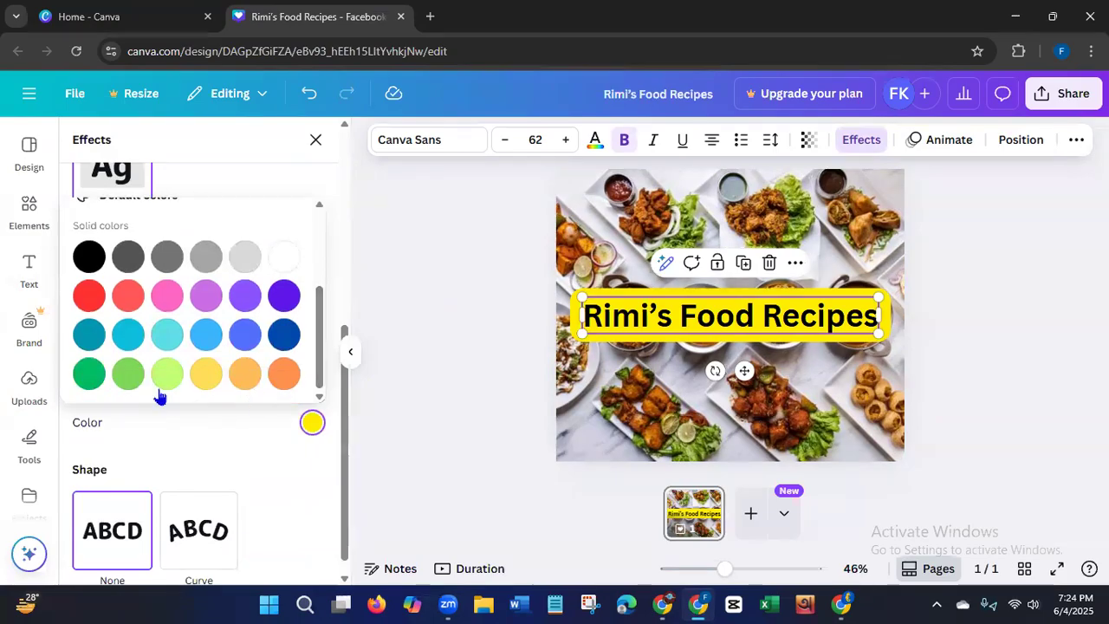
left_click(89, 375)
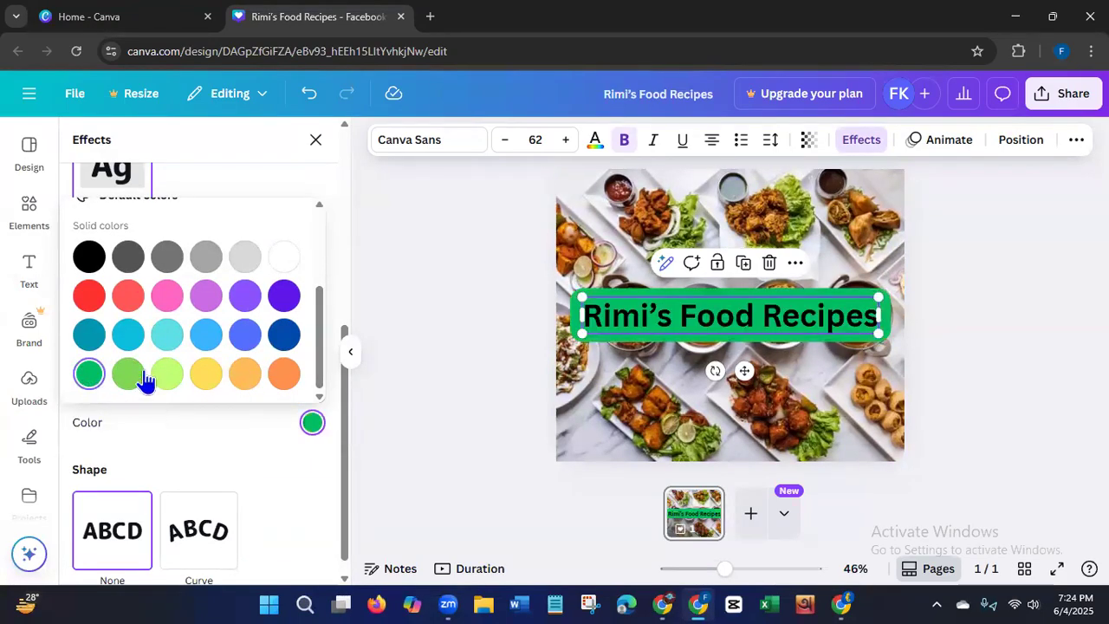
left_click(298, 459)
Step: Set the heading background's transparency to 65, its spread to 18 and its roundness to 0
left_click_drag(215, 389, 168, 392)
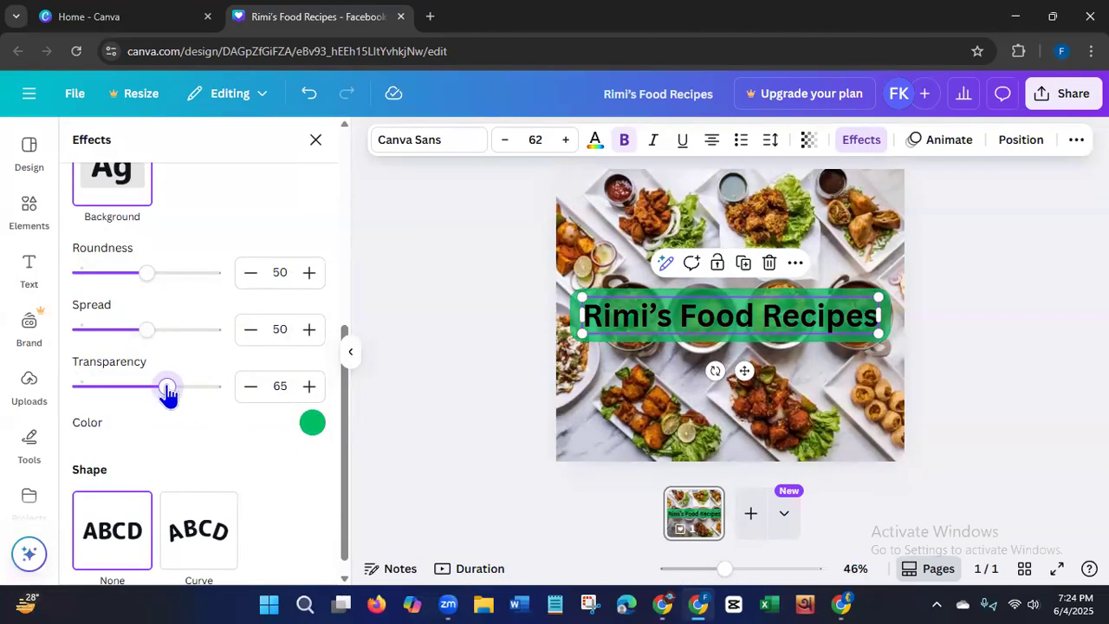
left_click_drag(146, 330, 104, 329)
left_click_drag(149, 274, 82, 289)
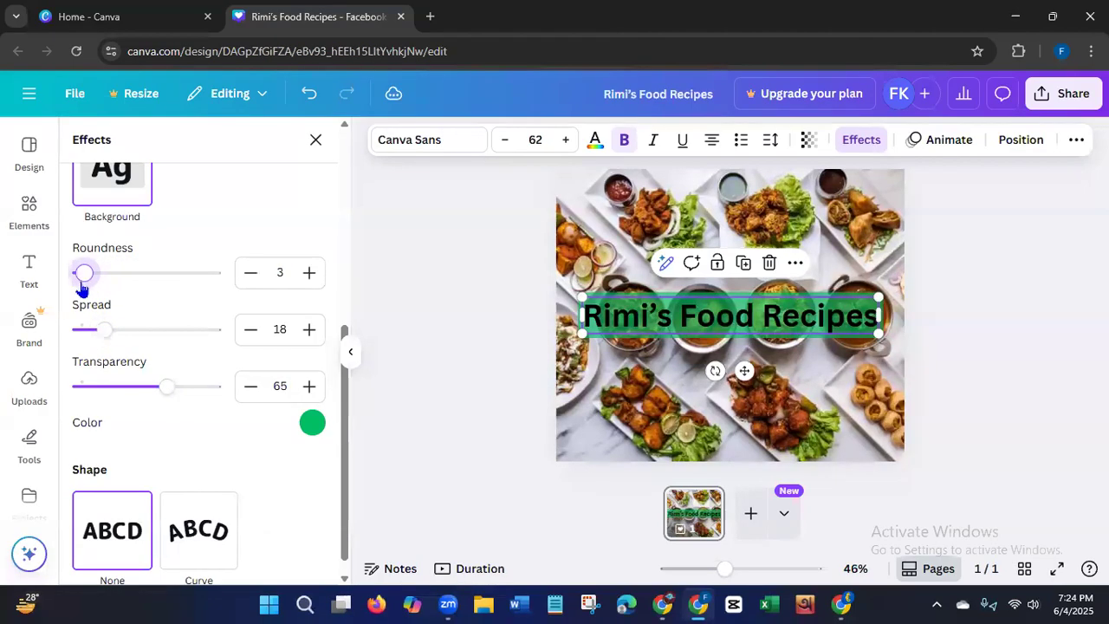
Step: Try yellow and orange for the heading's background effect, and settle on white
left_click(312, 425)
scroll(308, 392, "down", 3)
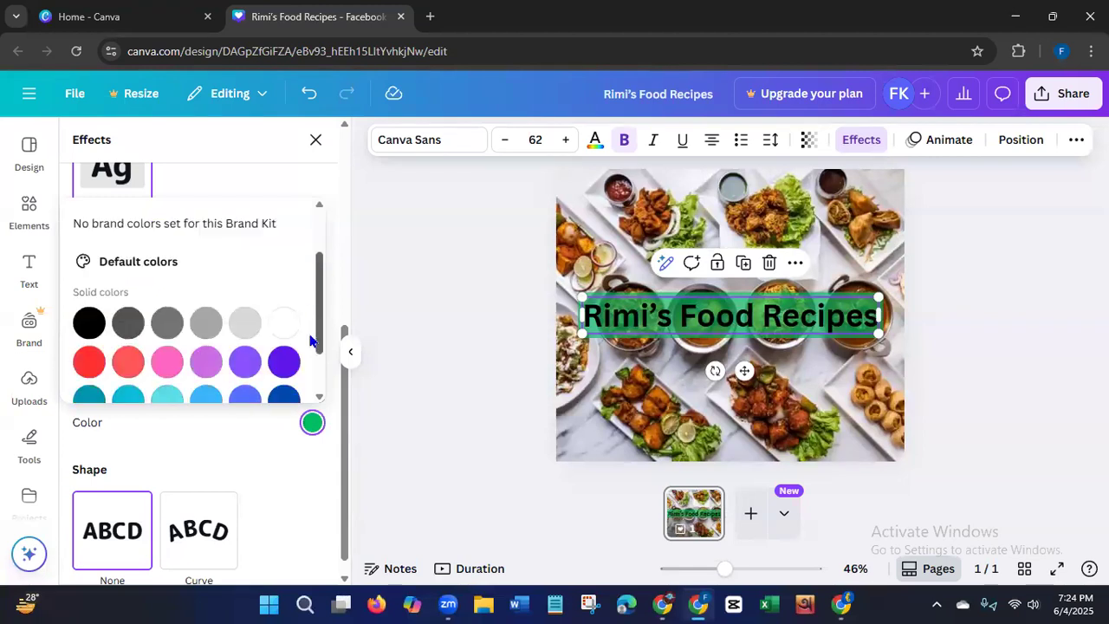
left_click(207, 376)
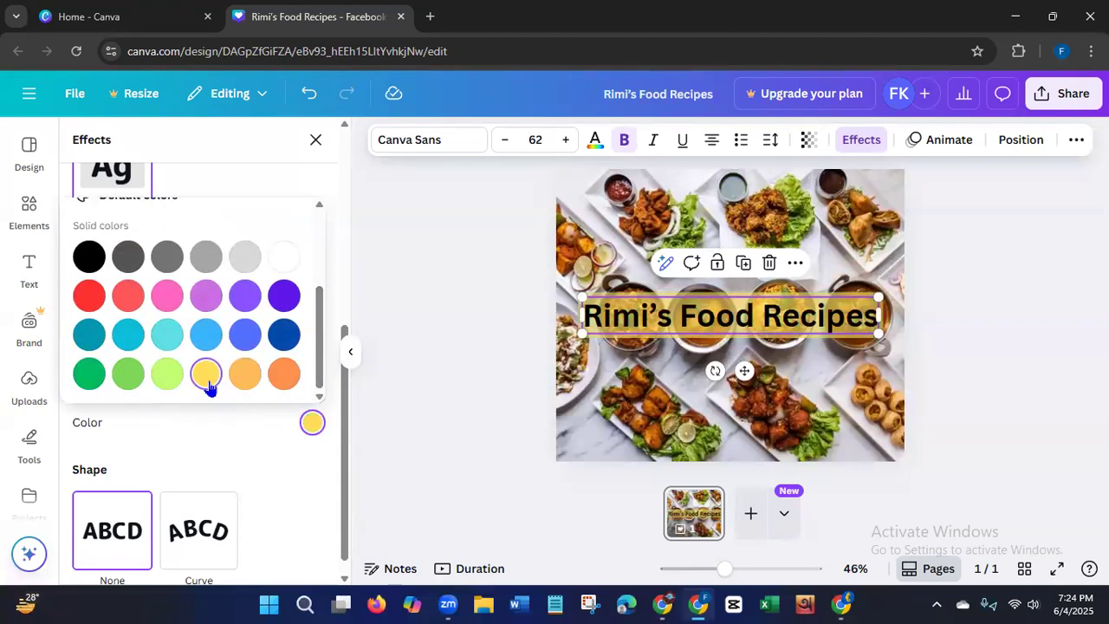
left_click(242, 378)
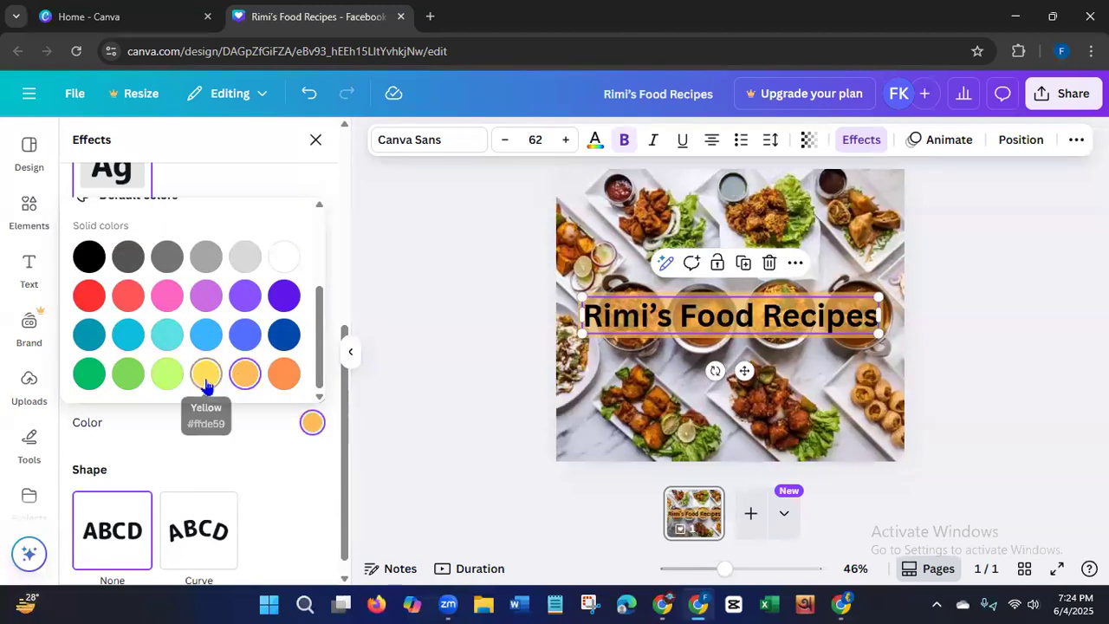
left_click(281, 262)
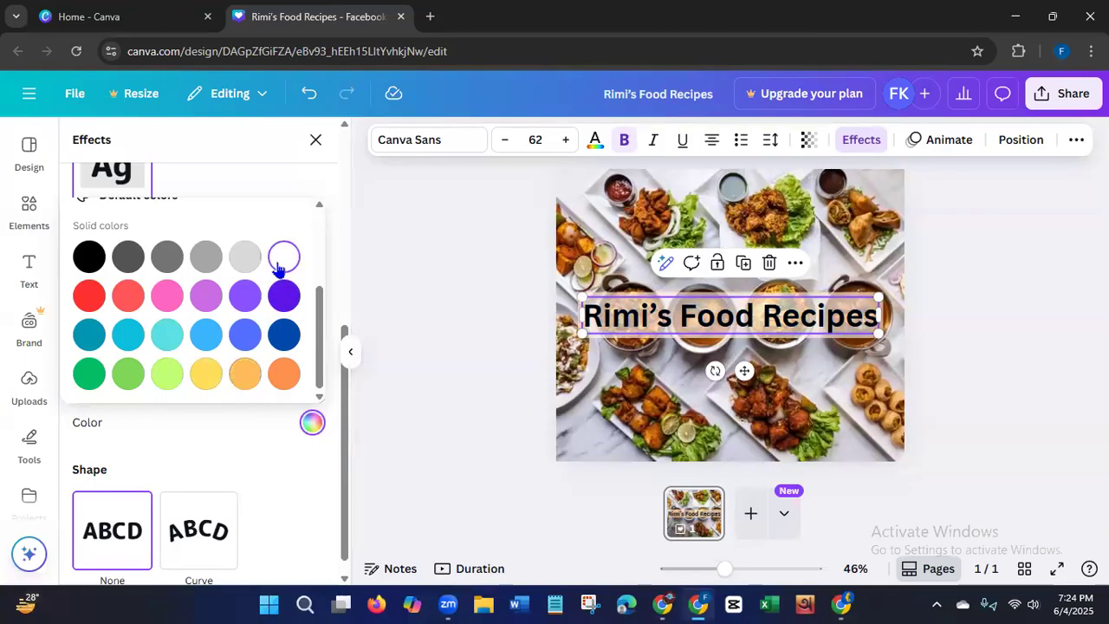
left_click(211, 441)
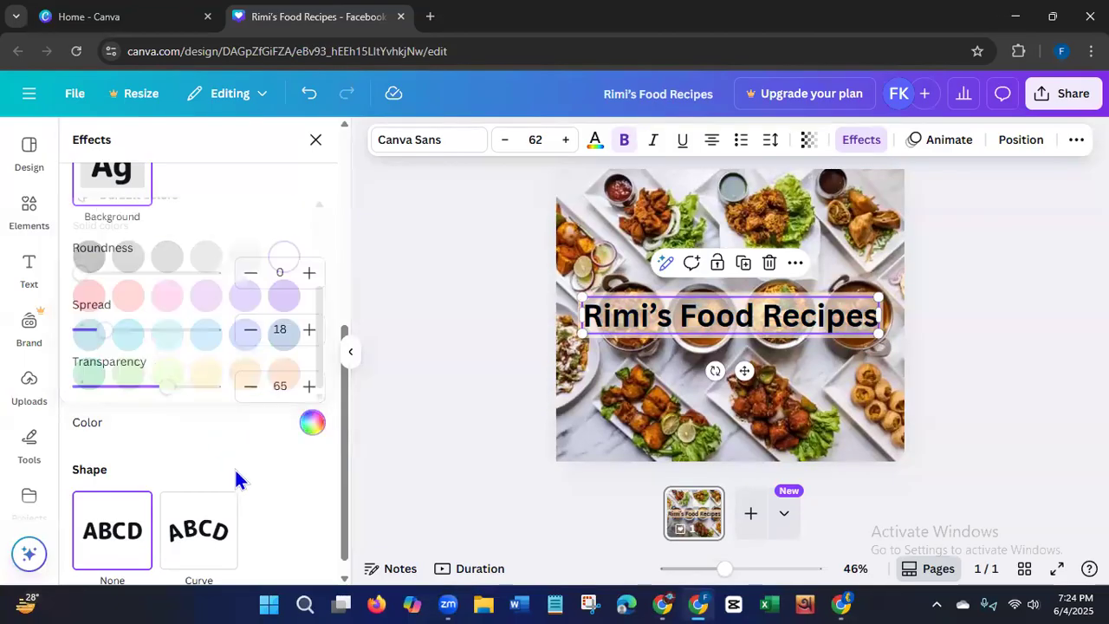
left_click(446, 401)
Step: Change the heading's font to Oswald
left_click(648, 320)
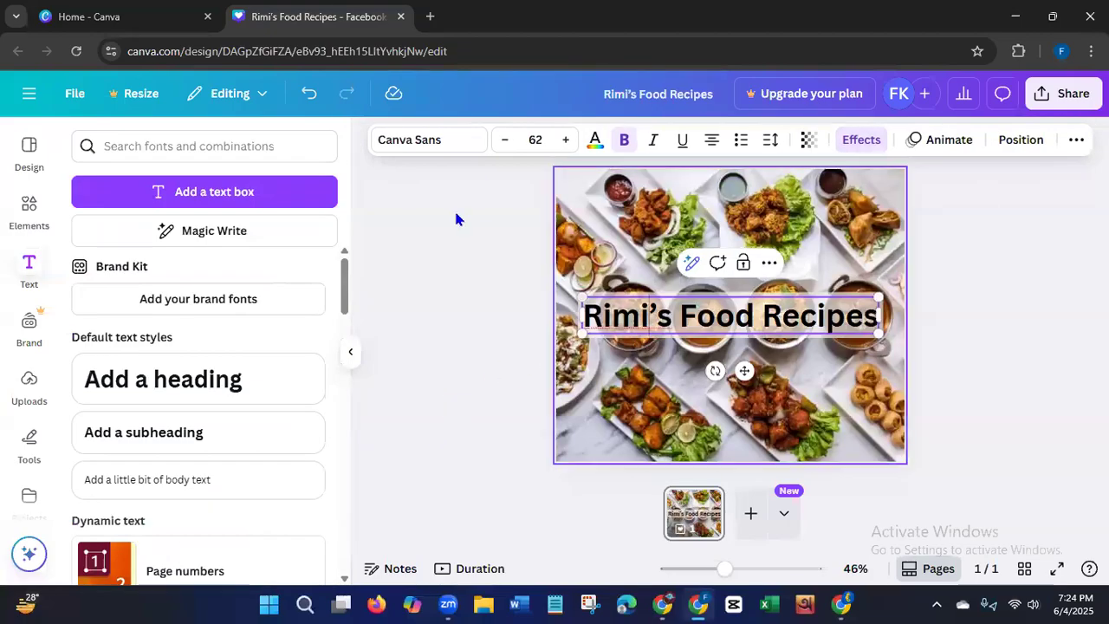
left_click(409, 143)
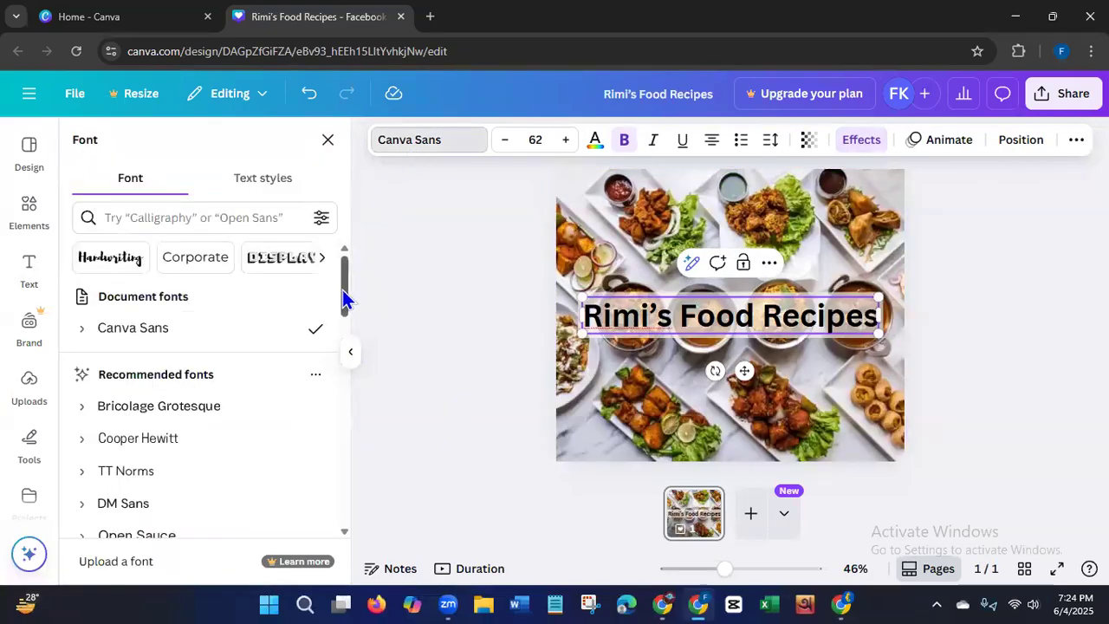
left_click_drag(344, 299, 334, 356)
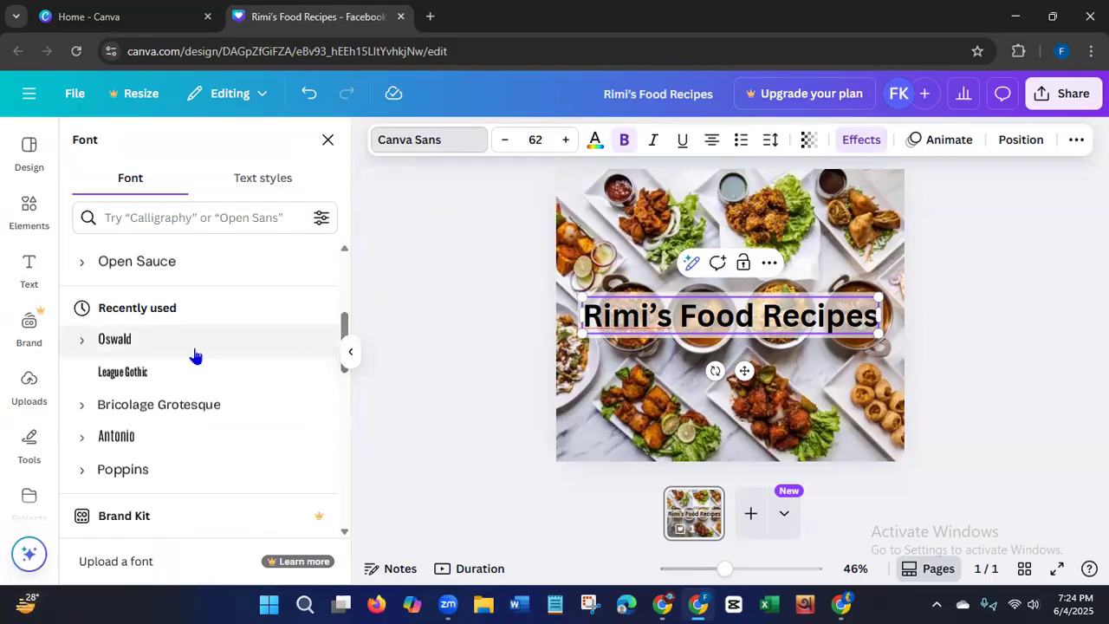
left_click(164, 355)
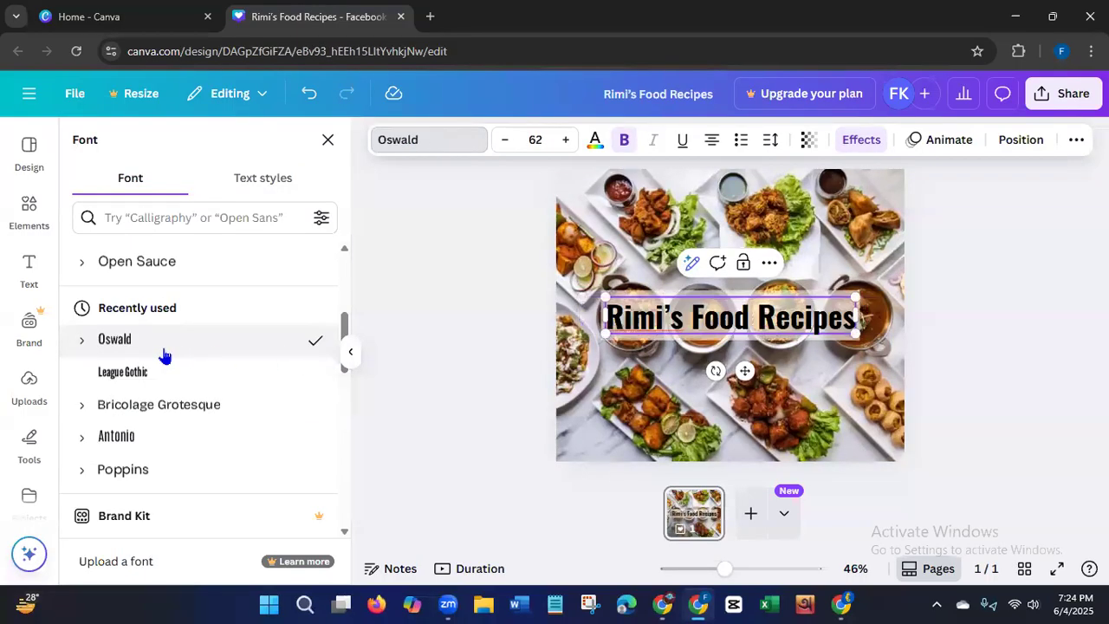
left_click(456, 376)
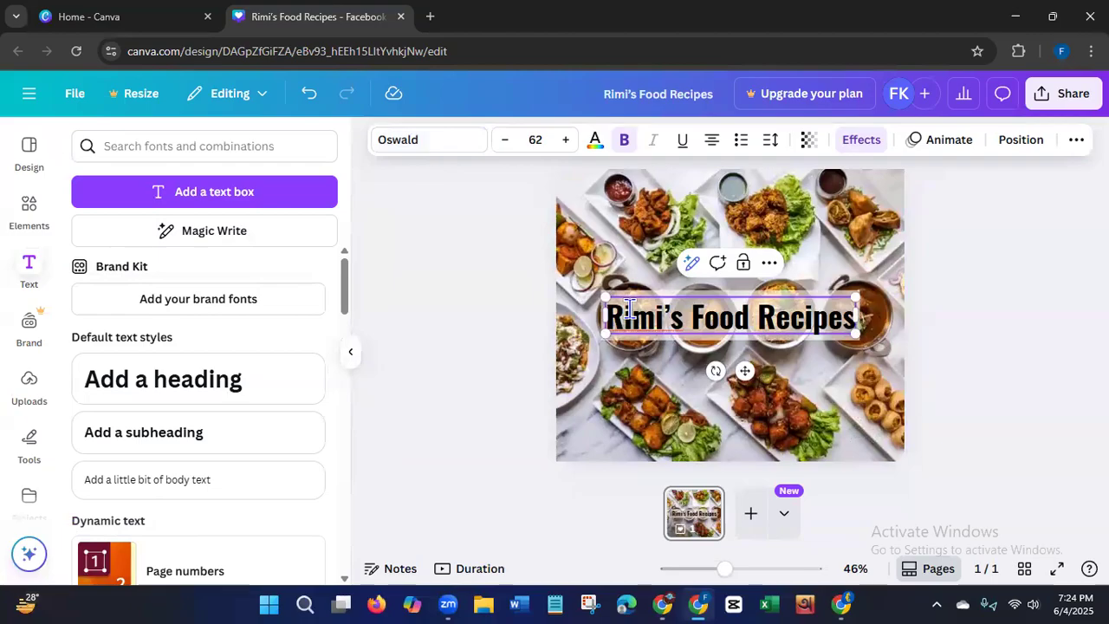
Step: Shrink the heading to a font size of about 28.4 and move it to the photo's upper-left corner
left_click_drag(605, 299, 734, 327)
left_click_drag(812, 374, 638, 234)
left_click(417, 319)
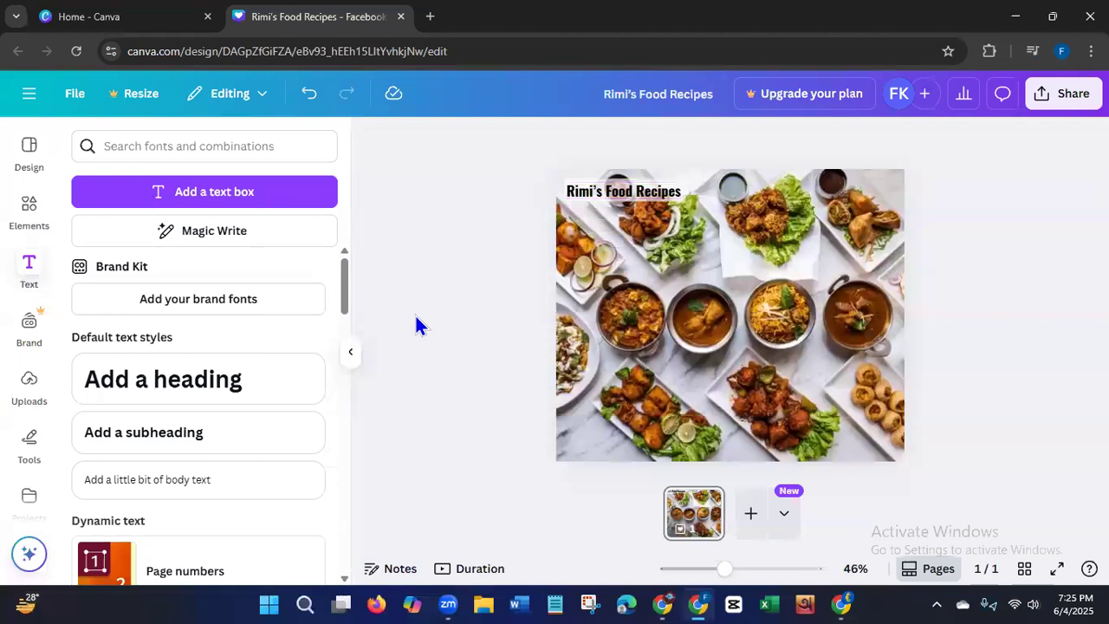
Step: Add a second page and set the photo of sliced sesame meat with salad as its background
left_click(752, 521)
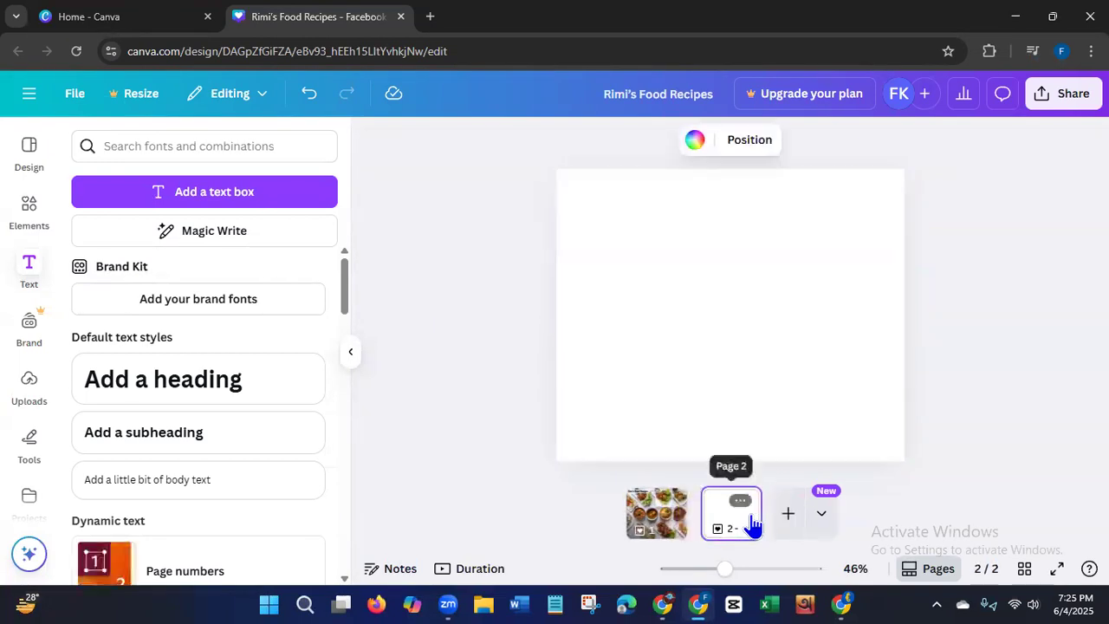
left_click(29, 224)
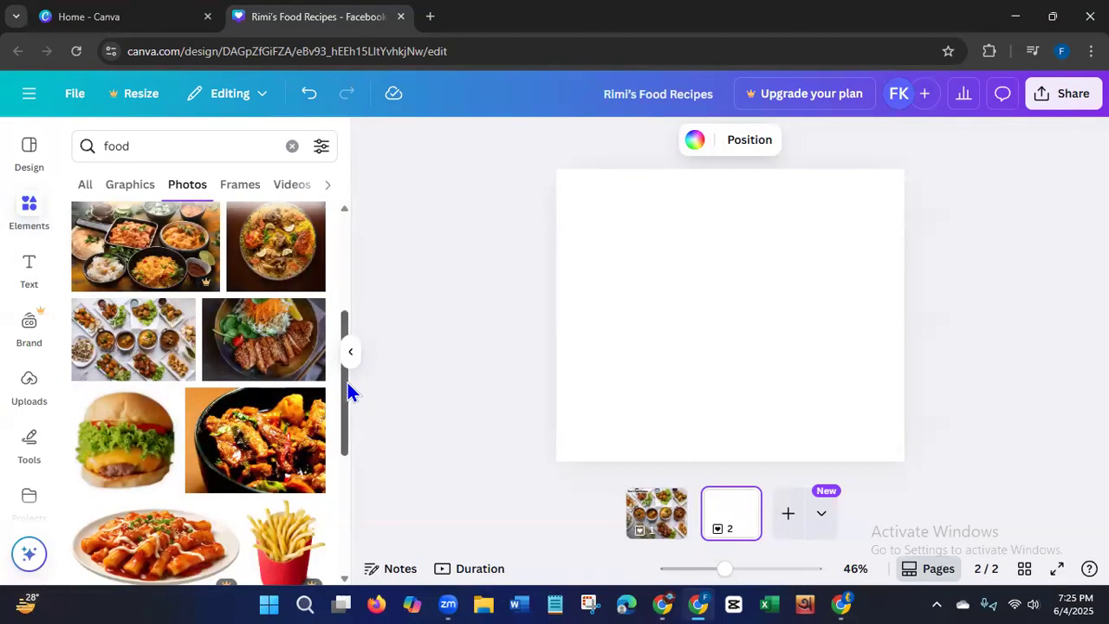
left_click(263, 339)
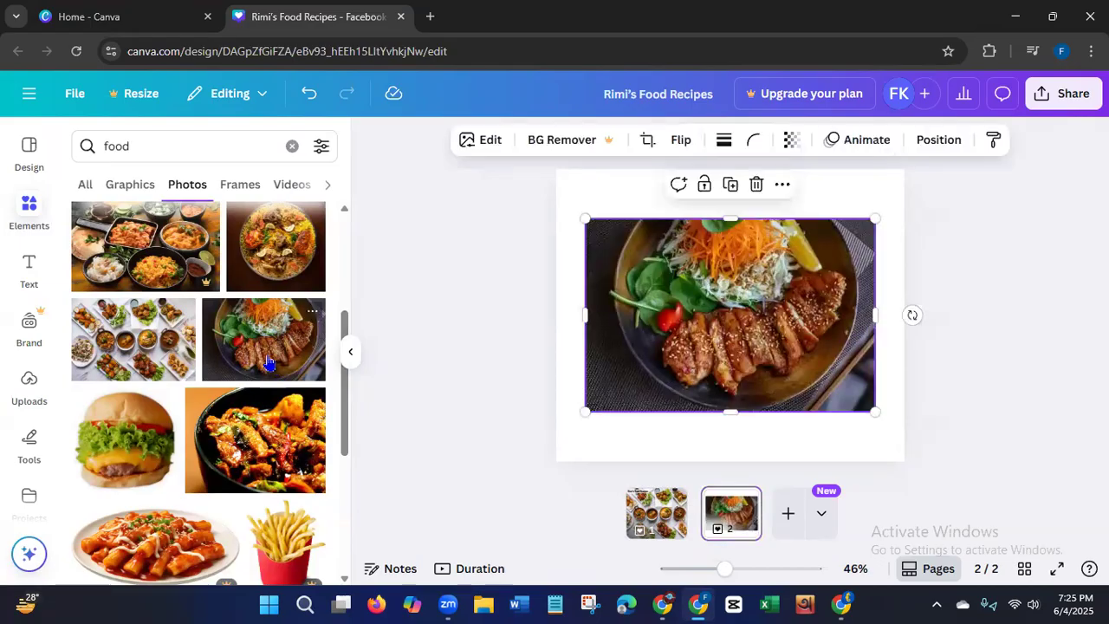
right_click(676, 267)
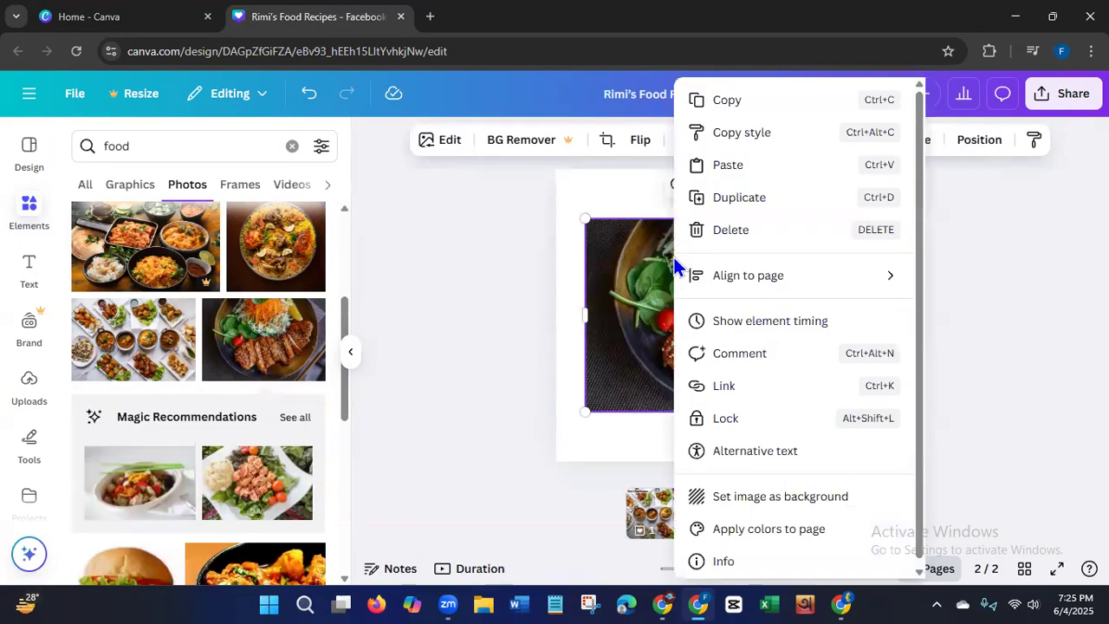
left_click(727, 499)
Step: Copy the "Rimi's Food Recipes" heading from page 1 and paste it onto page 2
left_click(656, 514)
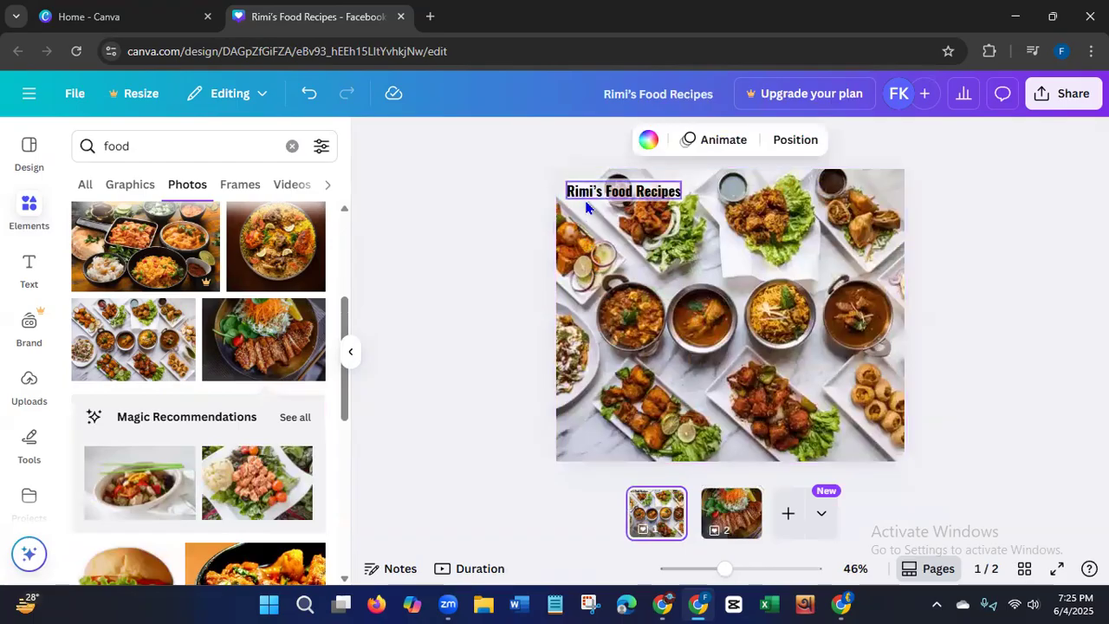
left_click(594, 190)
right_click(594, 191)
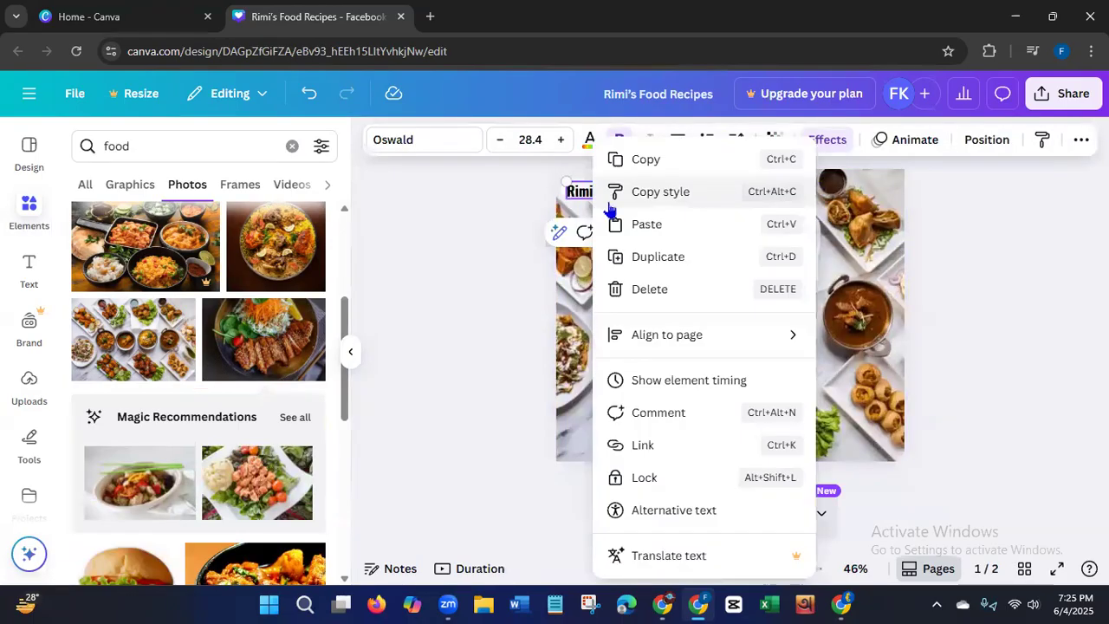
left_click(617, 159)
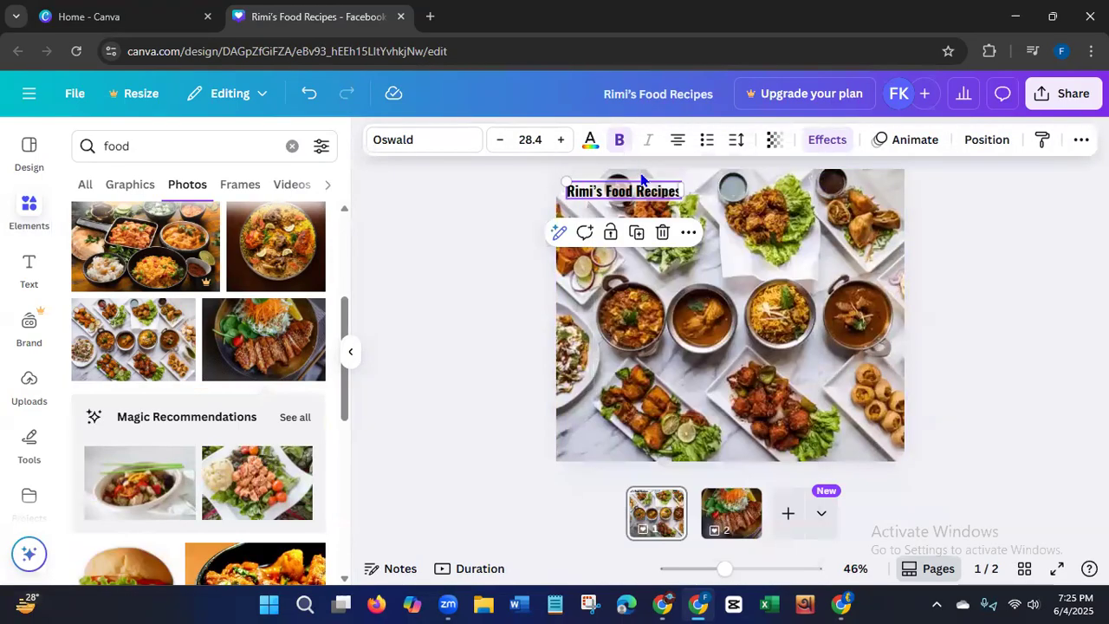
left_click(728, 524)
key("ctrl+v")
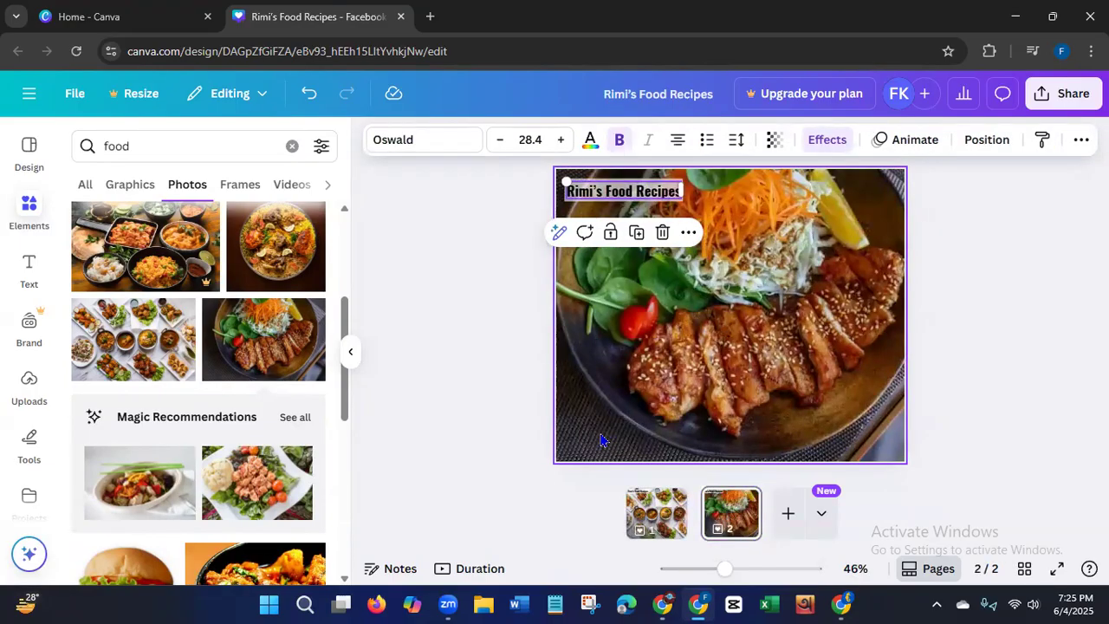
left_click(471, 462)
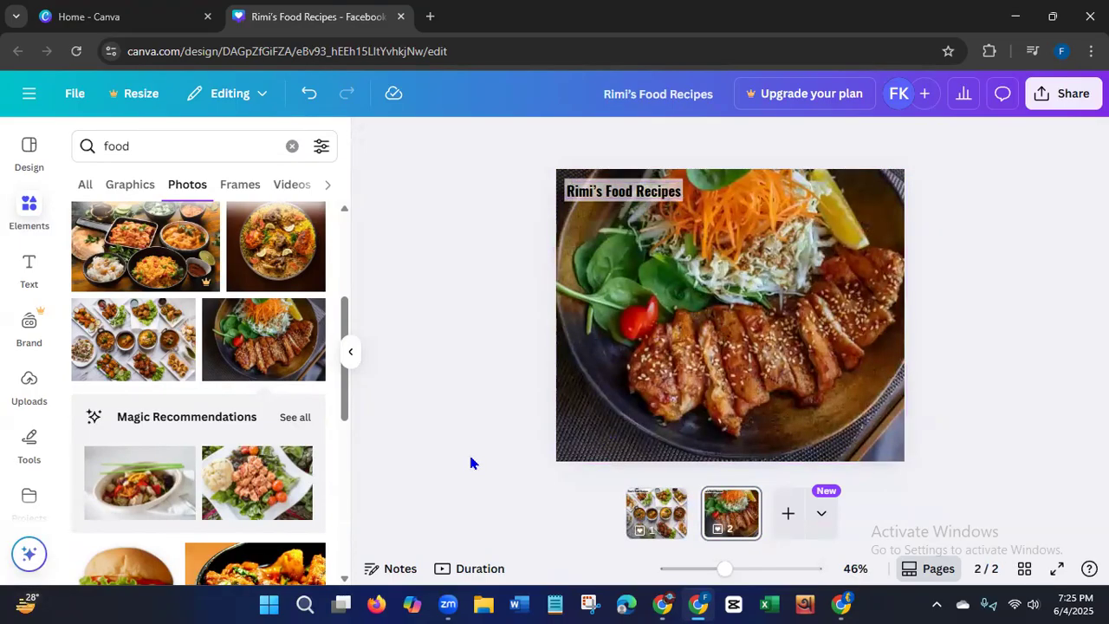
Step: Add a third page and set the photo of the round rice and meat platter as its background
left_click(788, 513)
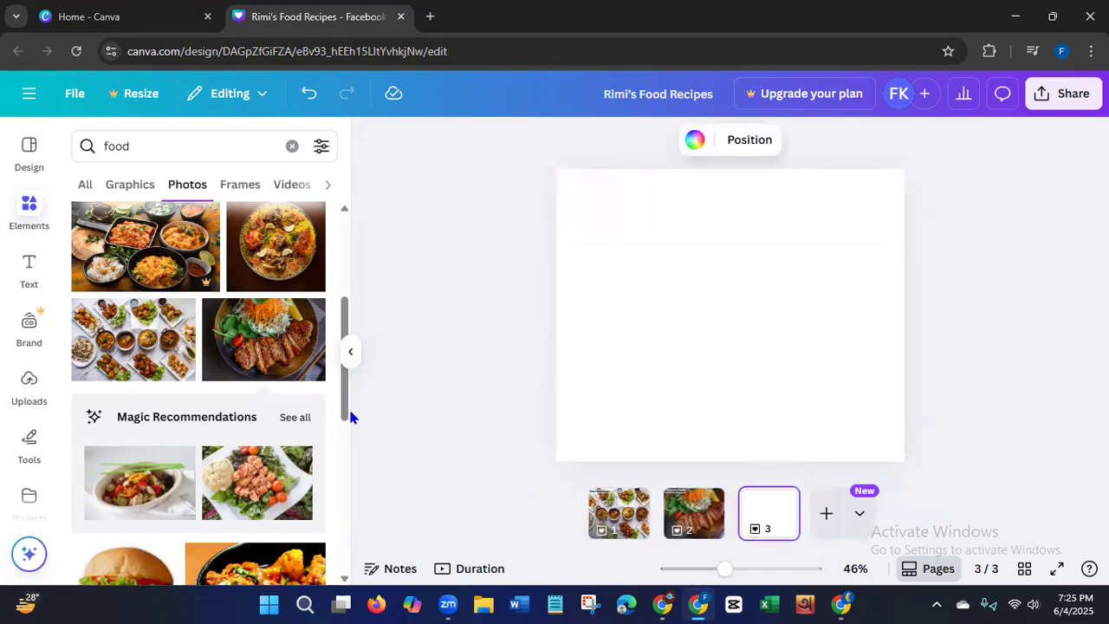
left_click_drag(344, 417, 344, 387)
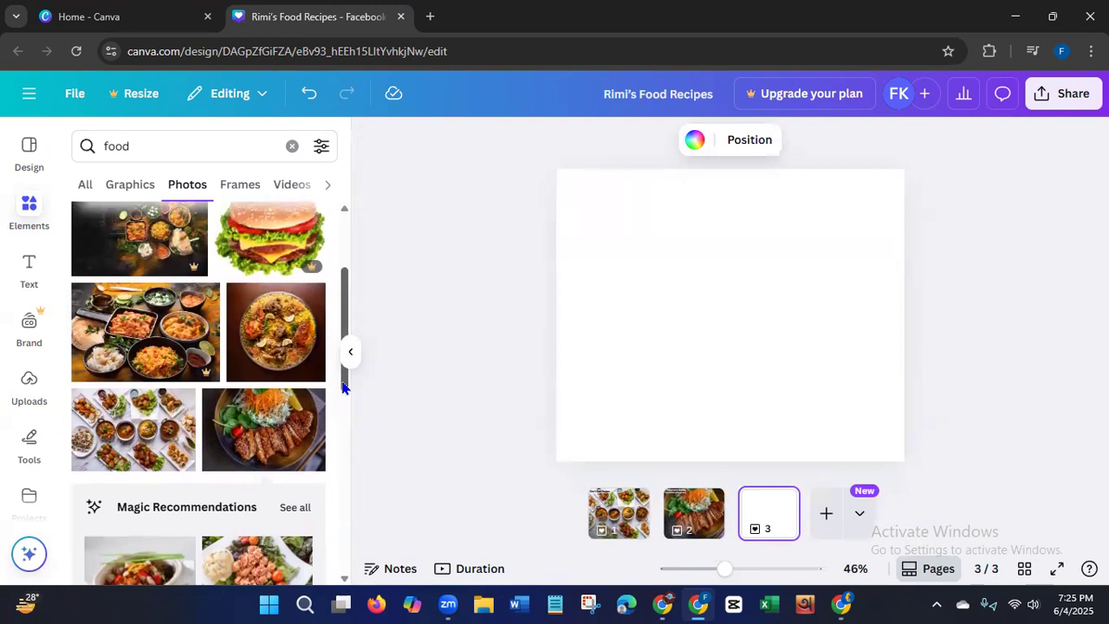
left_click(284, 375)
right_click(652, 321)
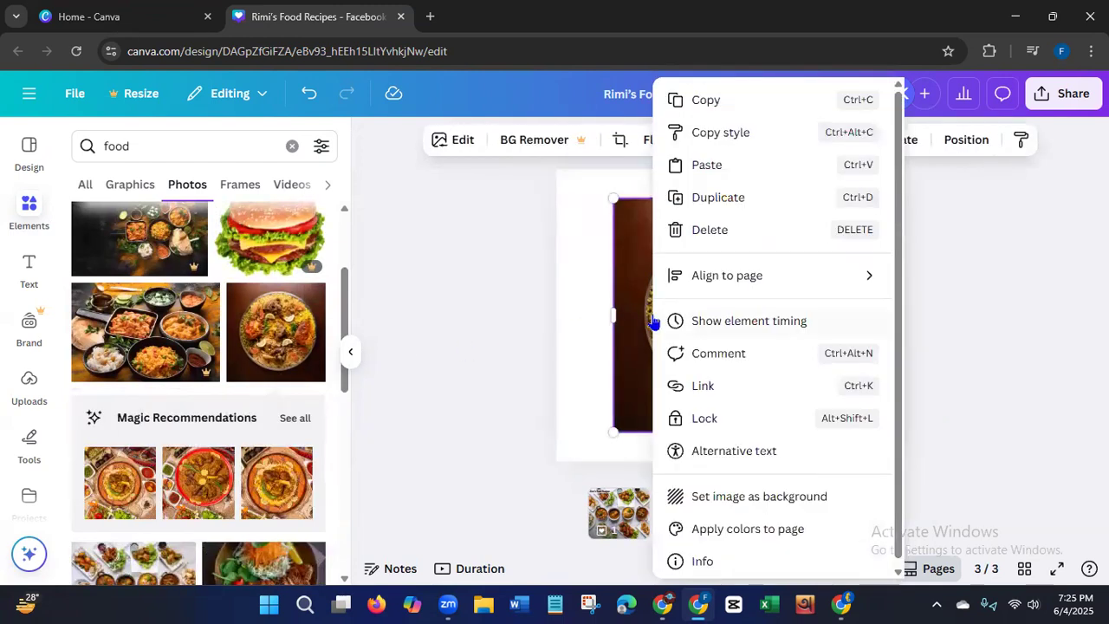
left_click(698, 501)
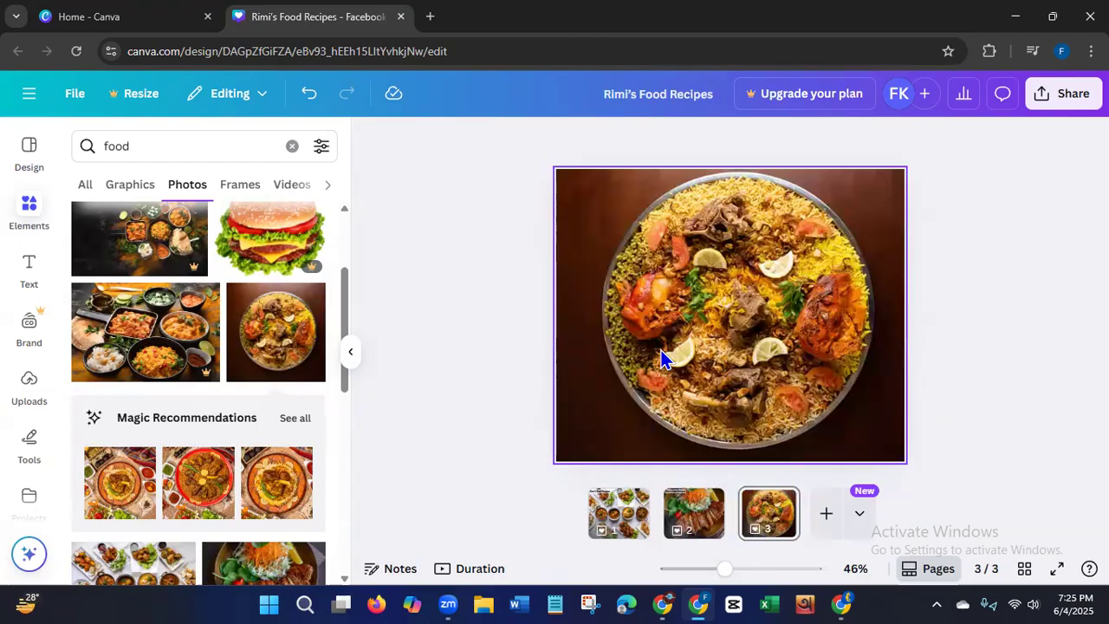
Step: Paste the heading onto page 3, move it to the photo's lower-left corner and shrink it to a font size of about 21.7
key("ctrl+v")
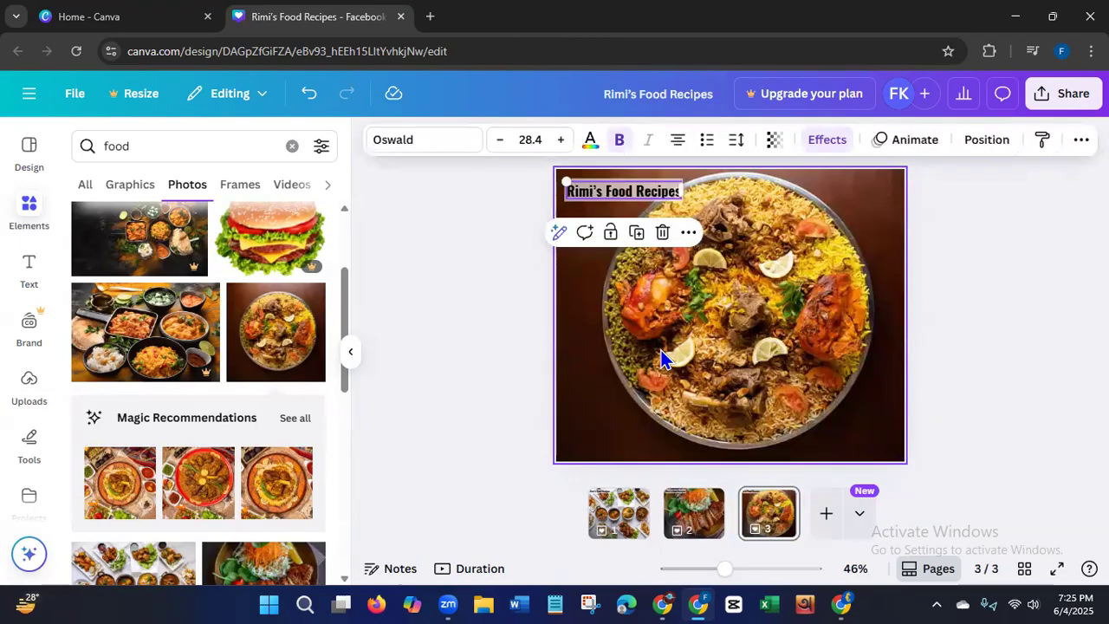
left_click(442, 433)
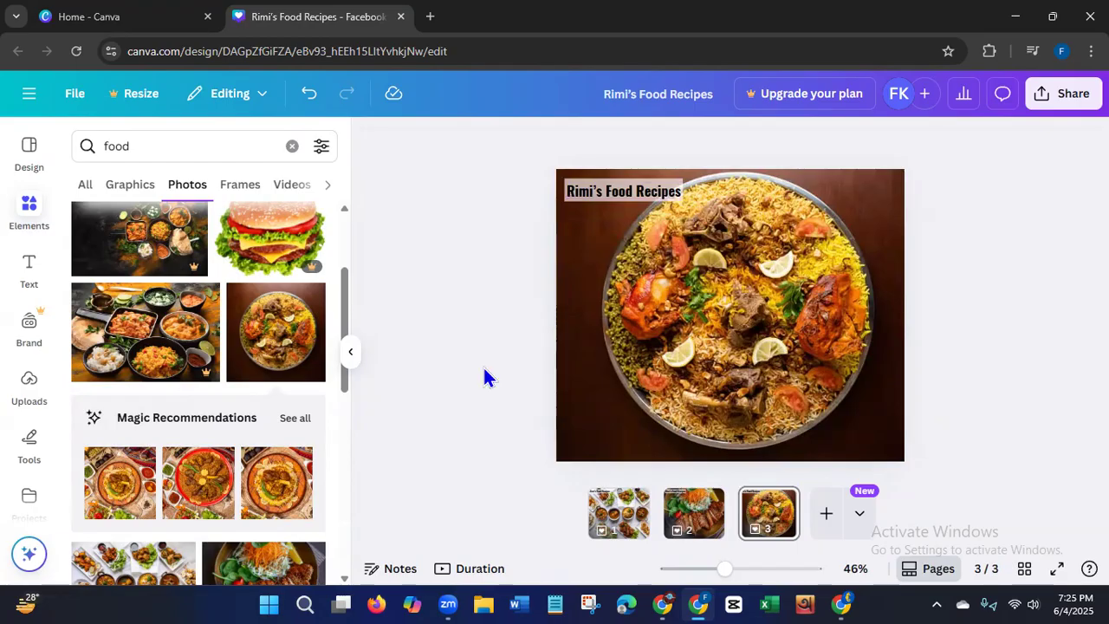
left_click(611, 201)
left_click_drag(627, 195, 636, 437)
left_click_drag(574, 422, 602, 428)
left_click_drag(662, 471, 626, 470)
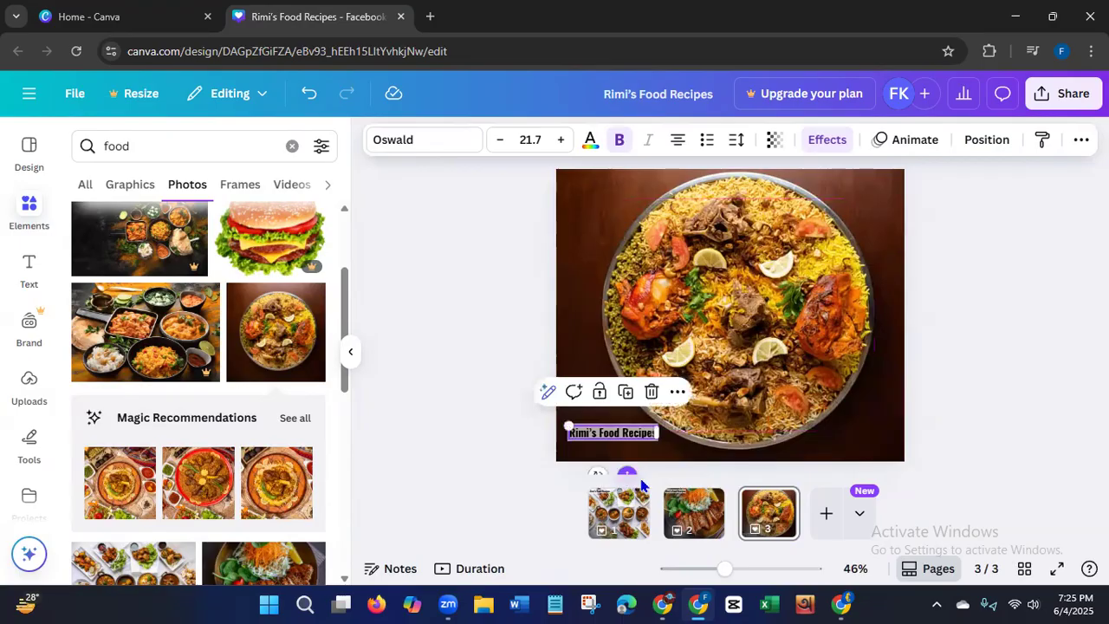
Step: Move page 2's heading to the photo's lower-left corner and shrink it to match the one on page 3
left_click(694, 509)
left_click(618, 200)
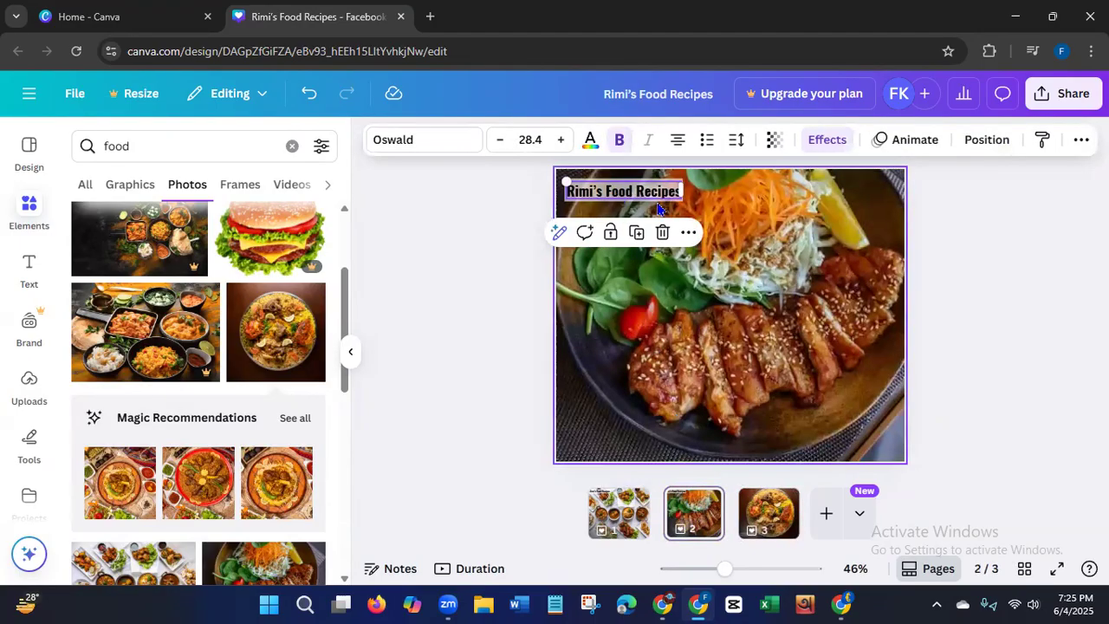
left_click_drag(571, 178, 610, 445)
left_click(471, 247)
left_click(485, 481)
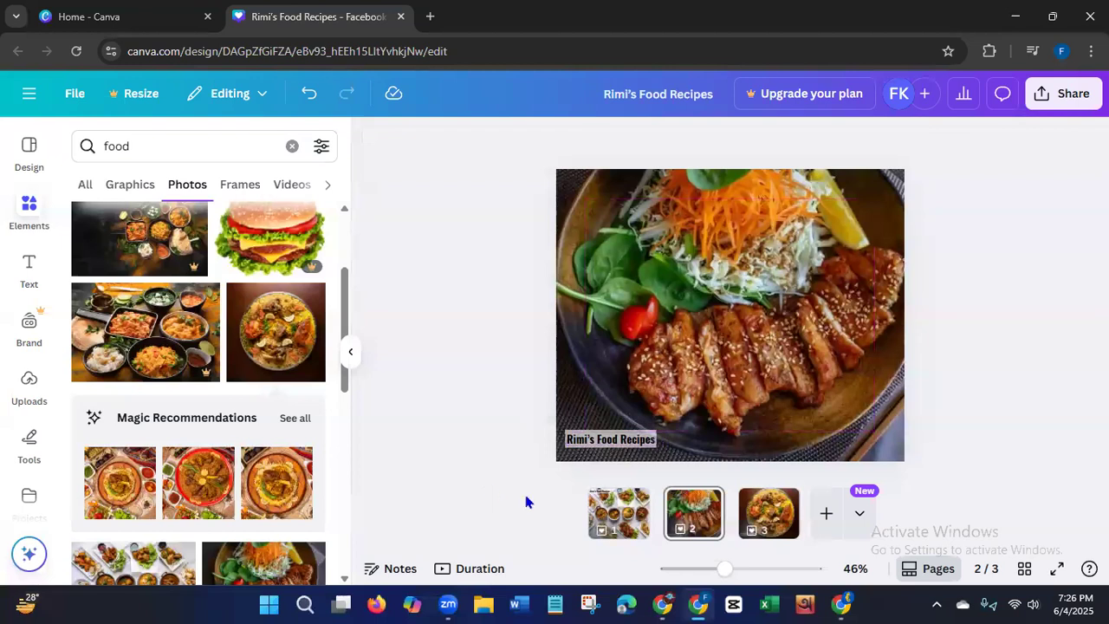
Step: Move page 1's heading to the photo's lower-left corner and shrink it to match the other pages
left_click(616, 525)
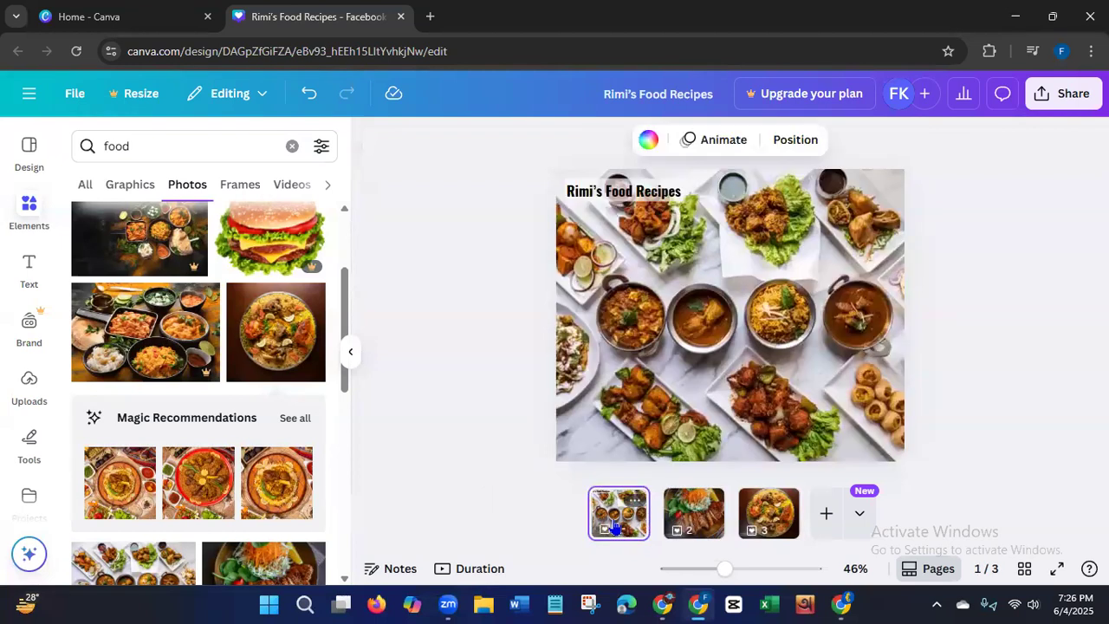
left_click(635, 195)
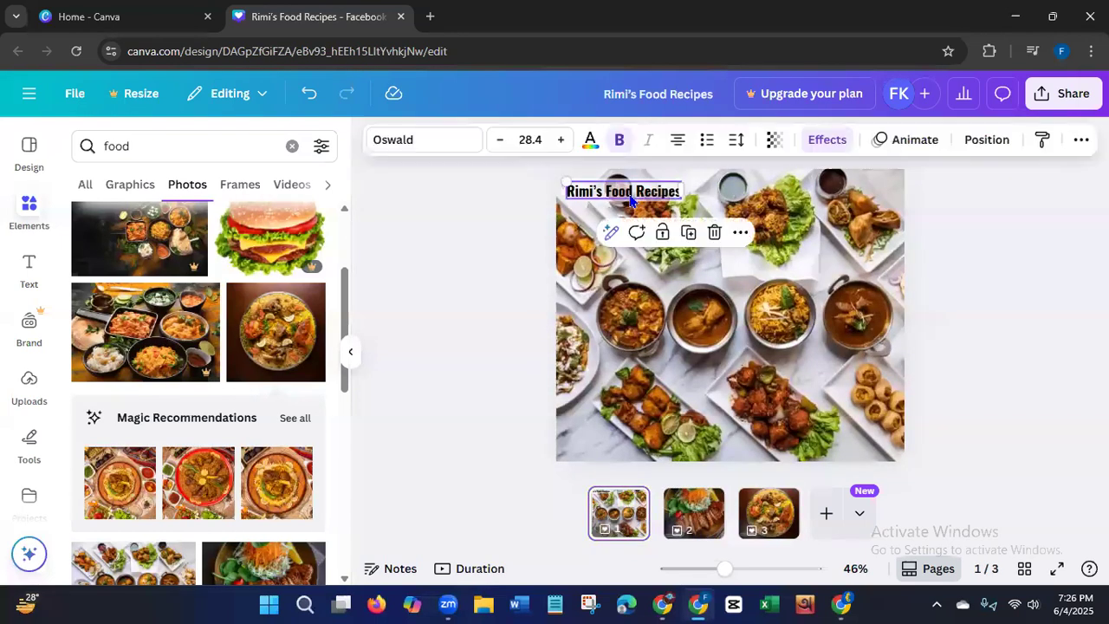
left_click_drag(635, 195, 637, 433)
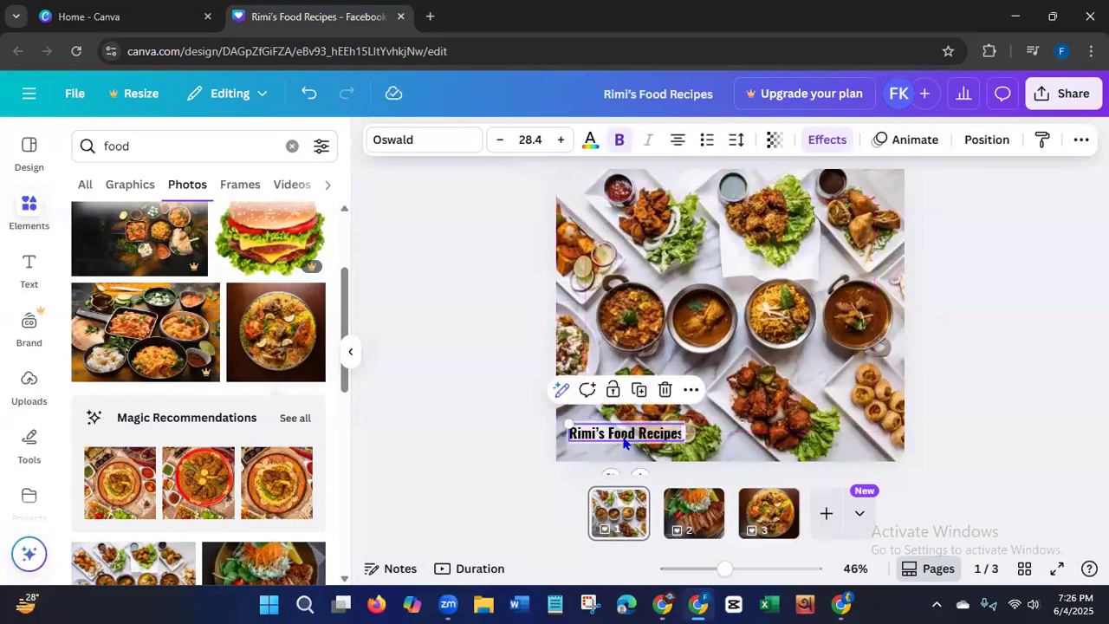
left_click_drag(569, 422, 594, 429)
left_click_drag(649, 470, 618, 482)
left_click(520, 458)
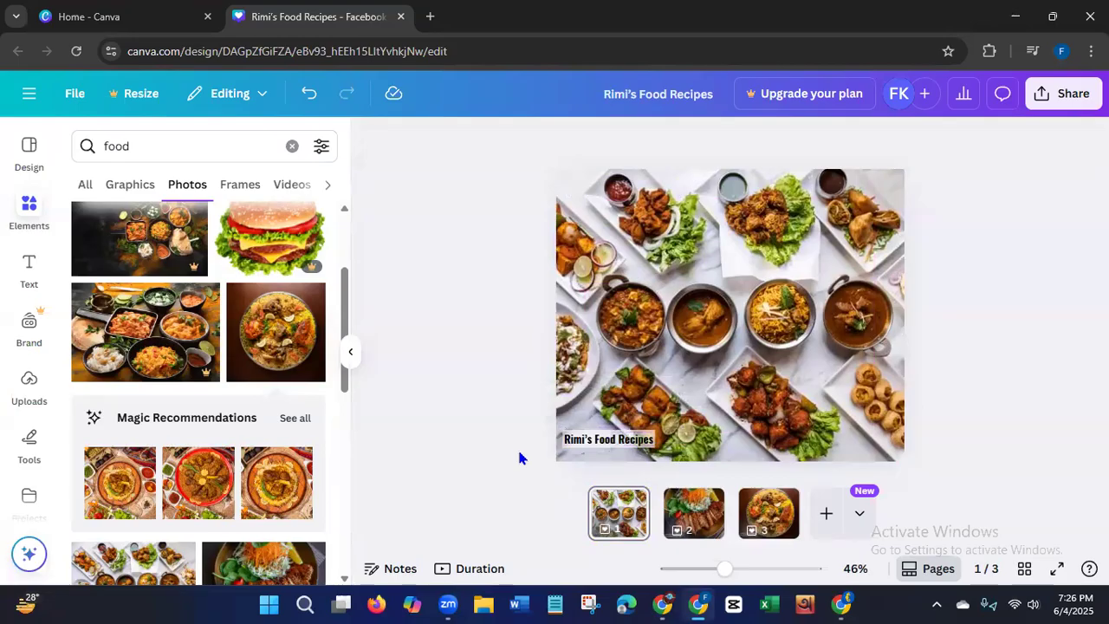
Step: Download all three pages of the design as JPG files
left_click(1059, 95)
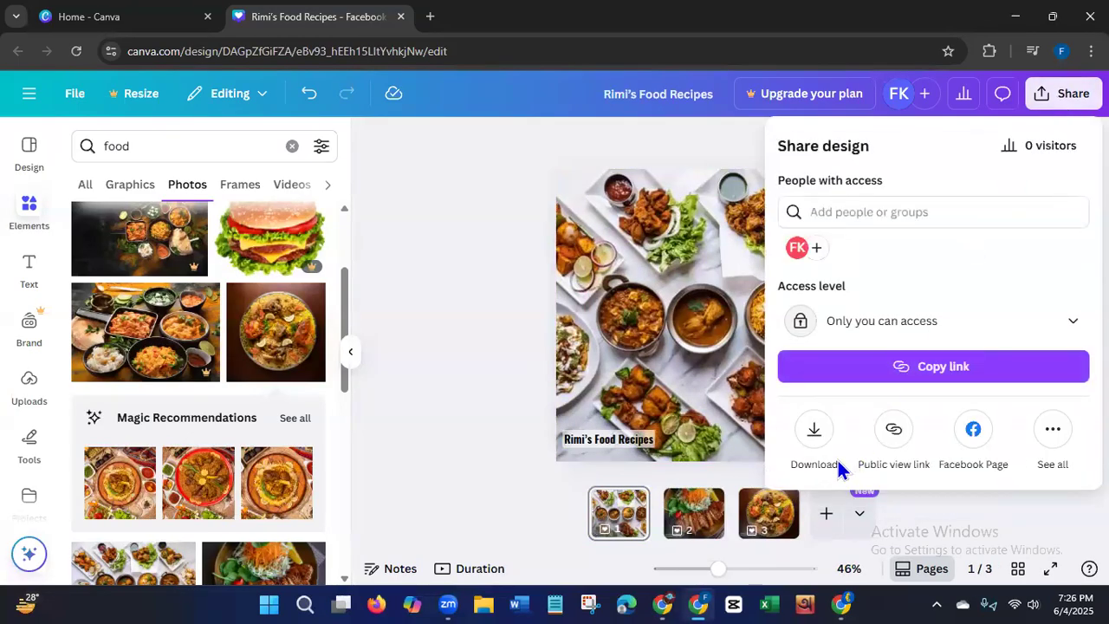
left_click(813, 428)
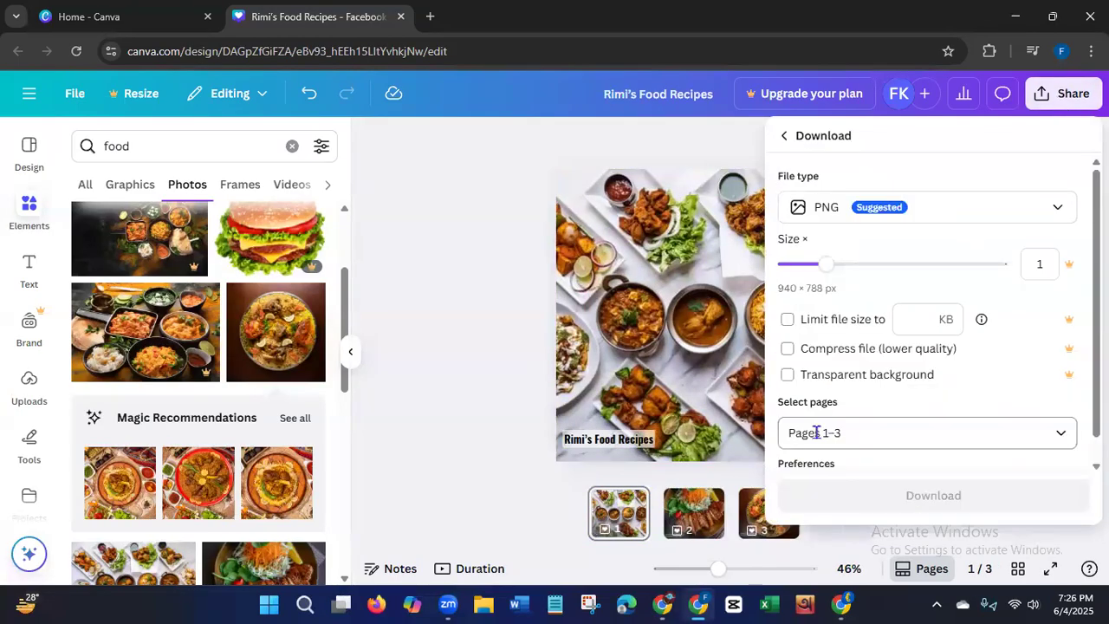
left_click(959, 215)
left_click(858, 259)
left_click(949, 495)
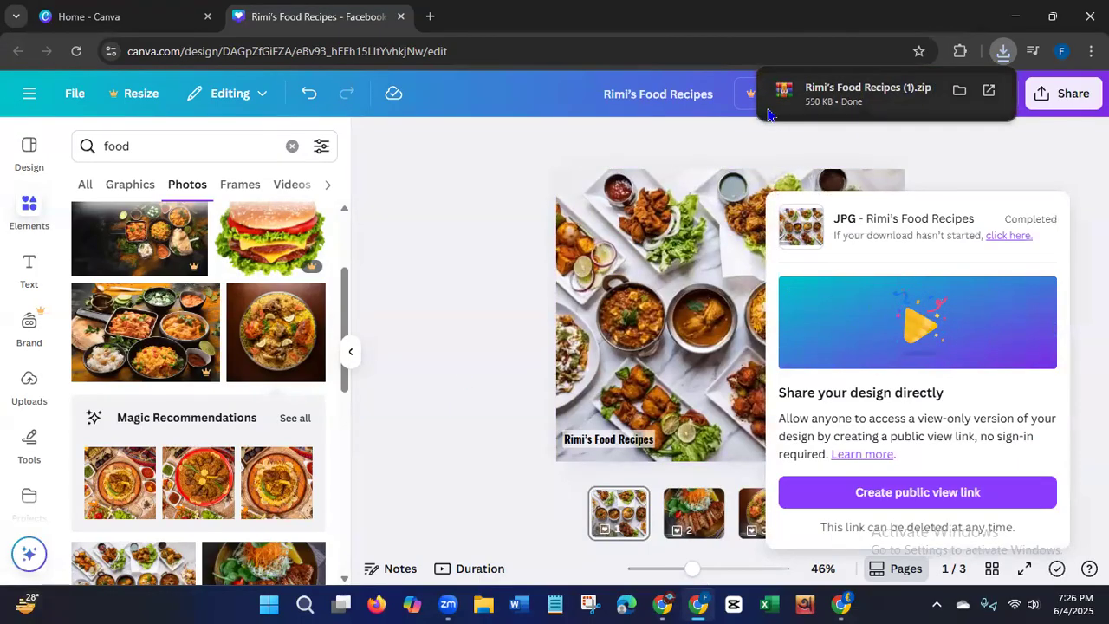
Step: Switch to Blogger's About Us page and start adding an image uploaded from the computer
left_click(841, 602)
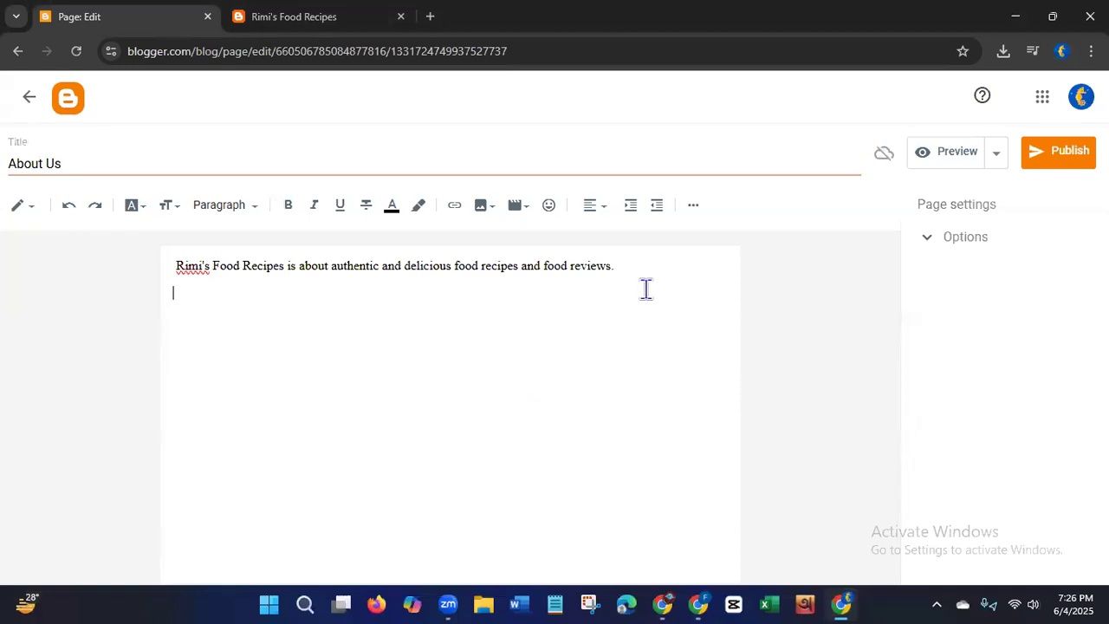
left_click(482, 206)
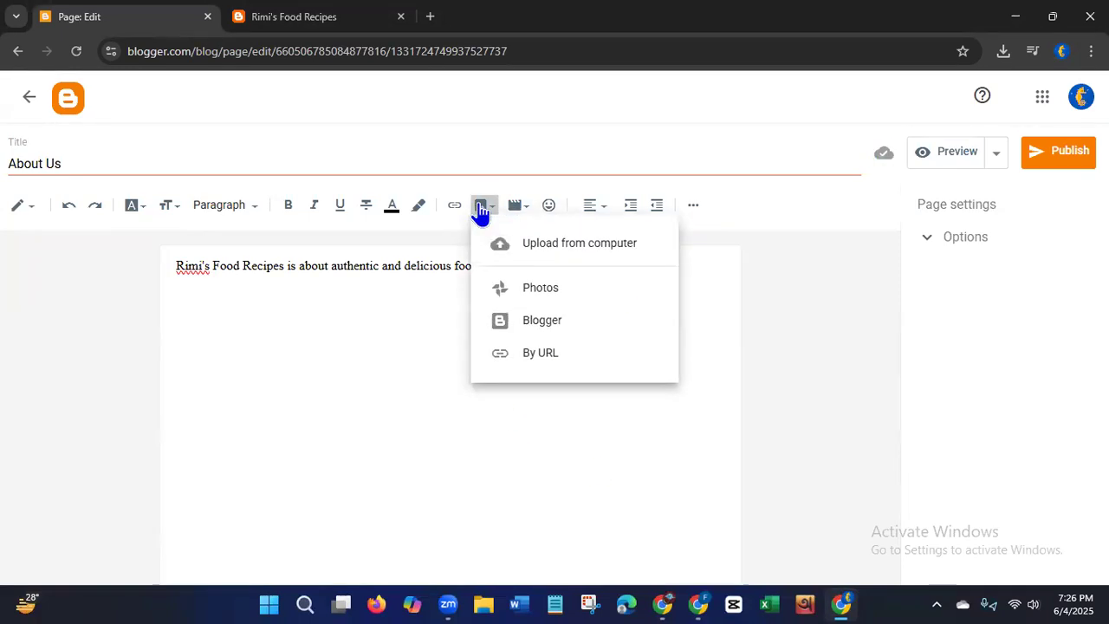
left_click(539, 250)
left_click(546, 416)
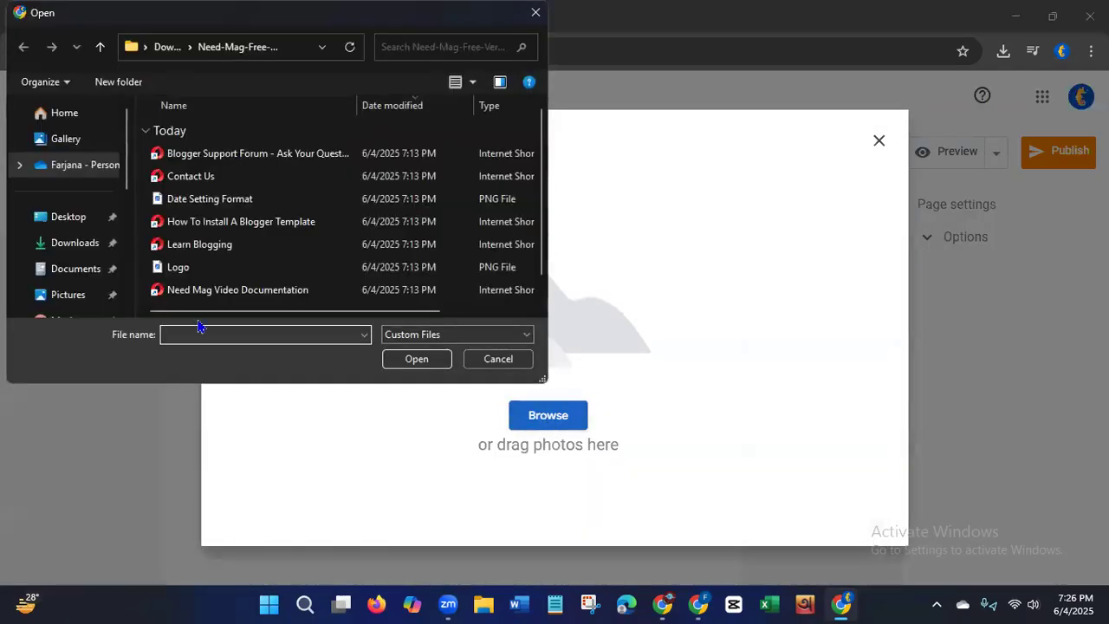
left_click(76, 249)
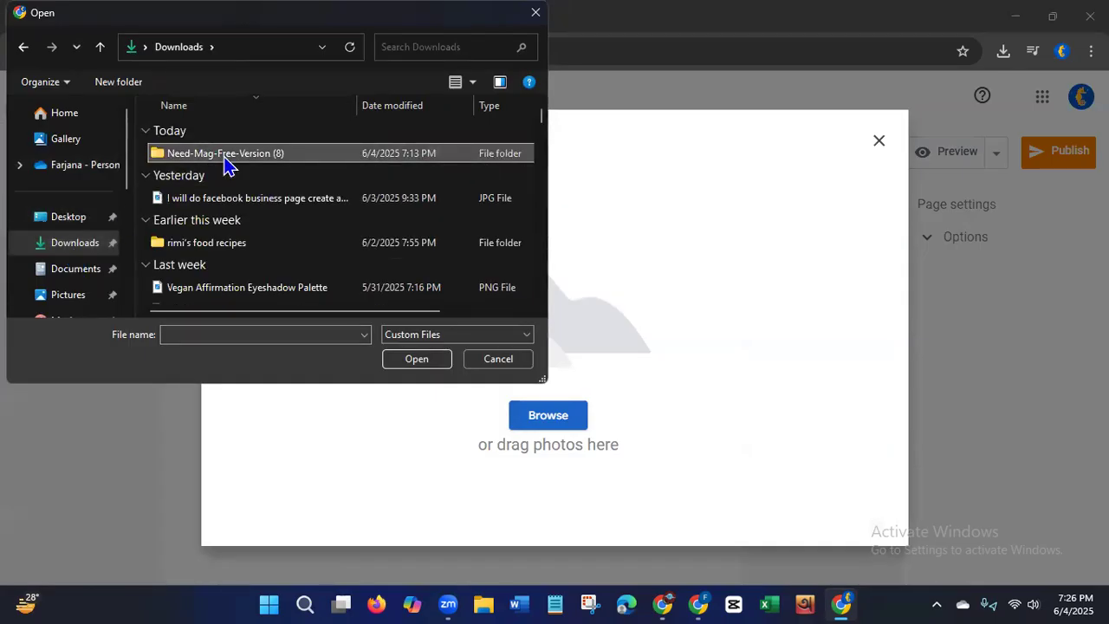
double_click(224, 159)
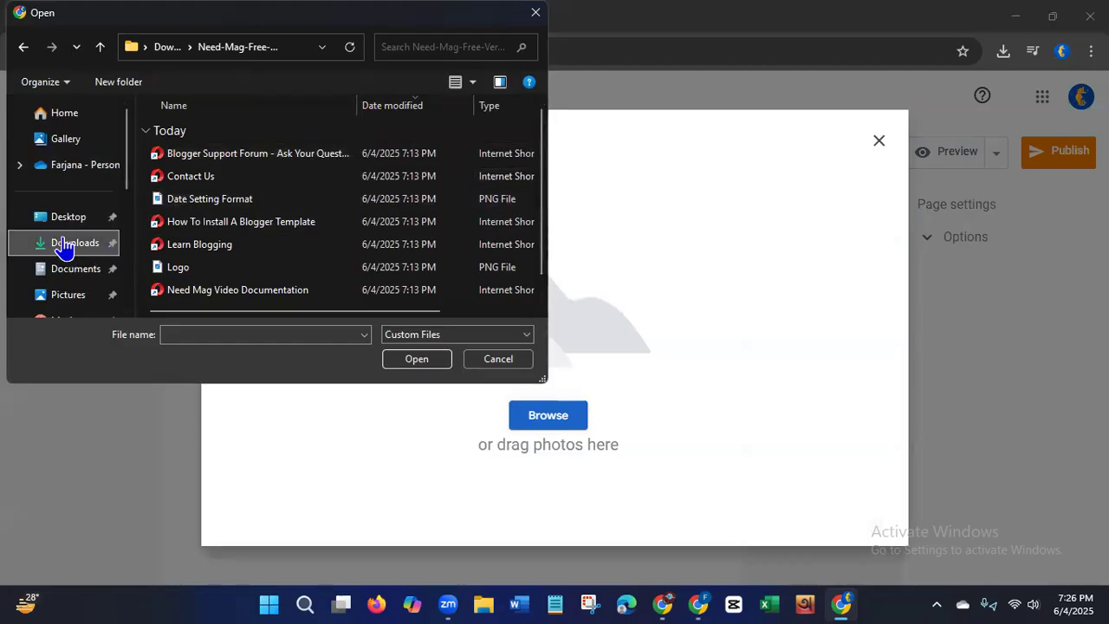
left_click(100, 47)
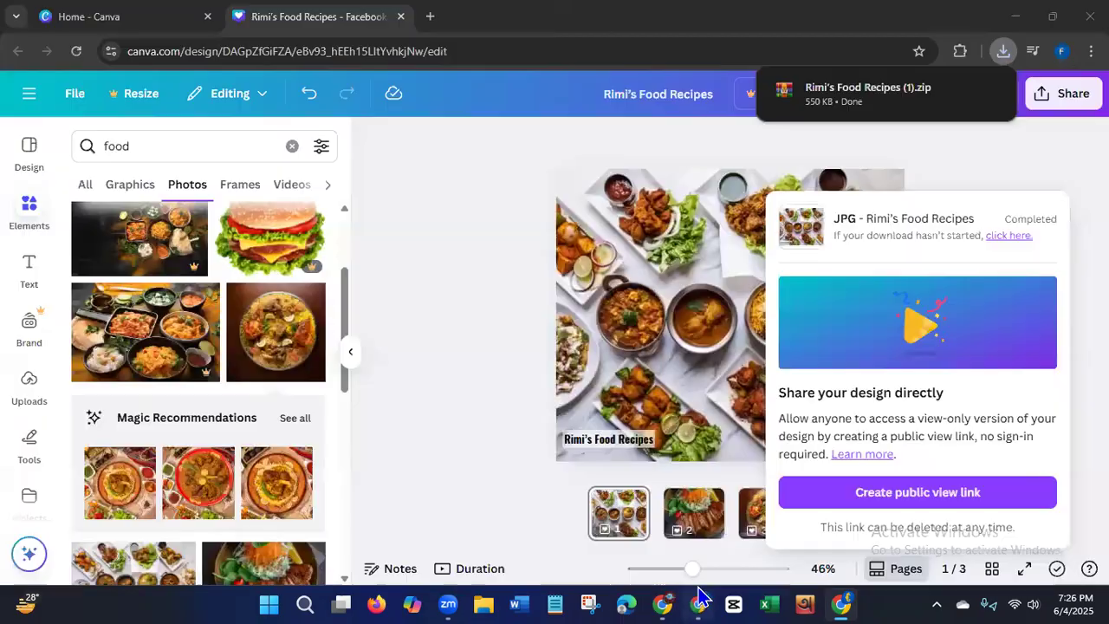
Step: Switch to File Explorer, extract the Rimi's Food Recipes (1) archive in Downloads to its own folder, and close the folder windows
left_click(699, 604)
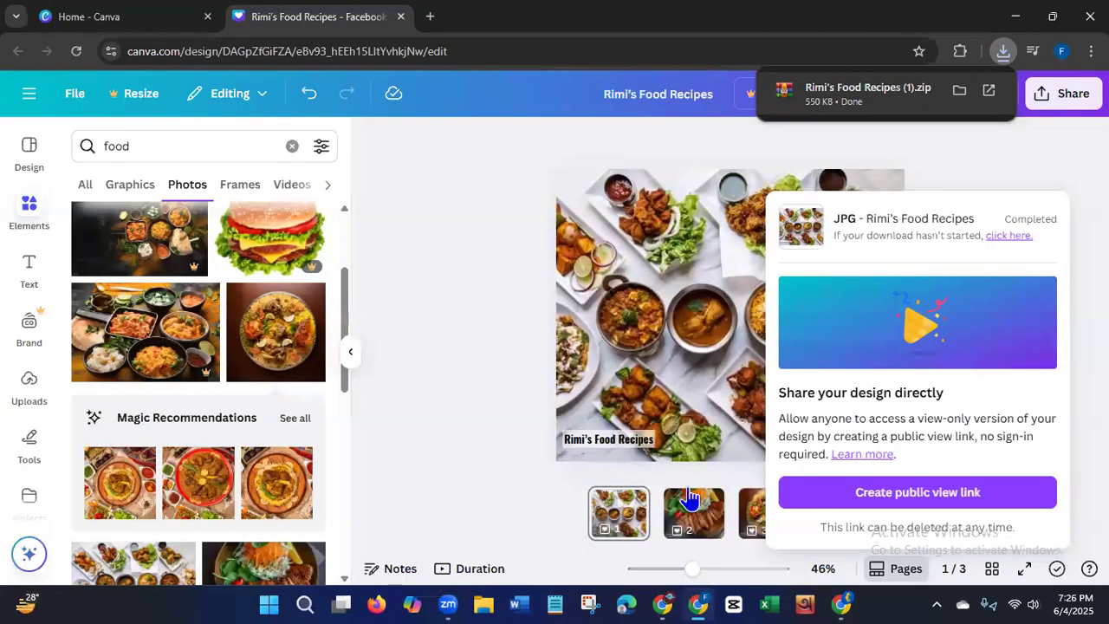
left_click(484, 605)
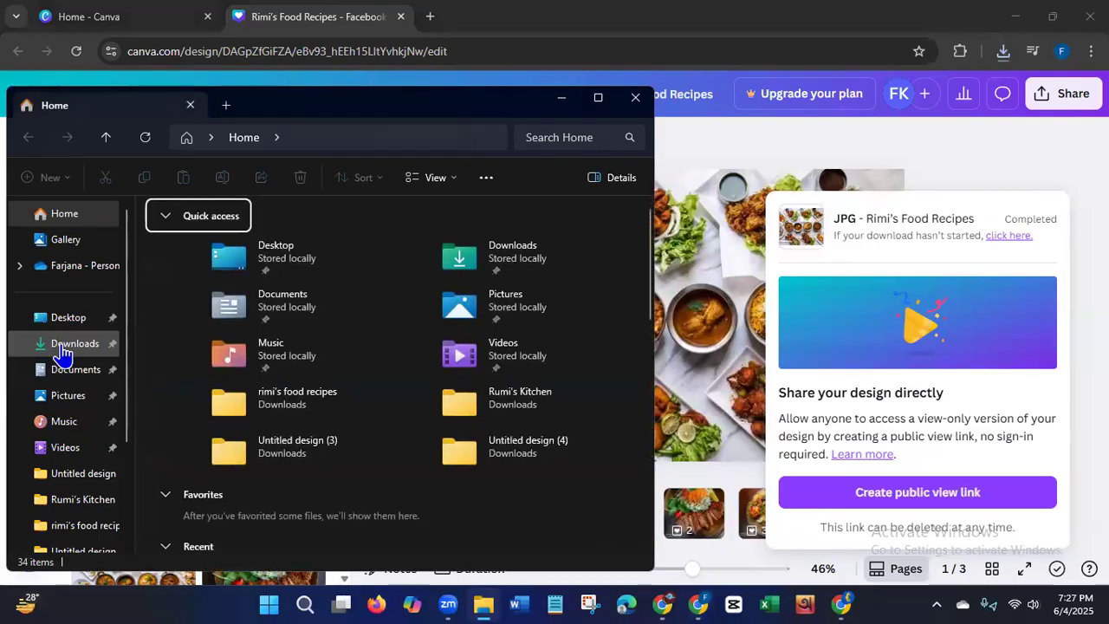
left_click(62, 346)
right_click(217, 256)
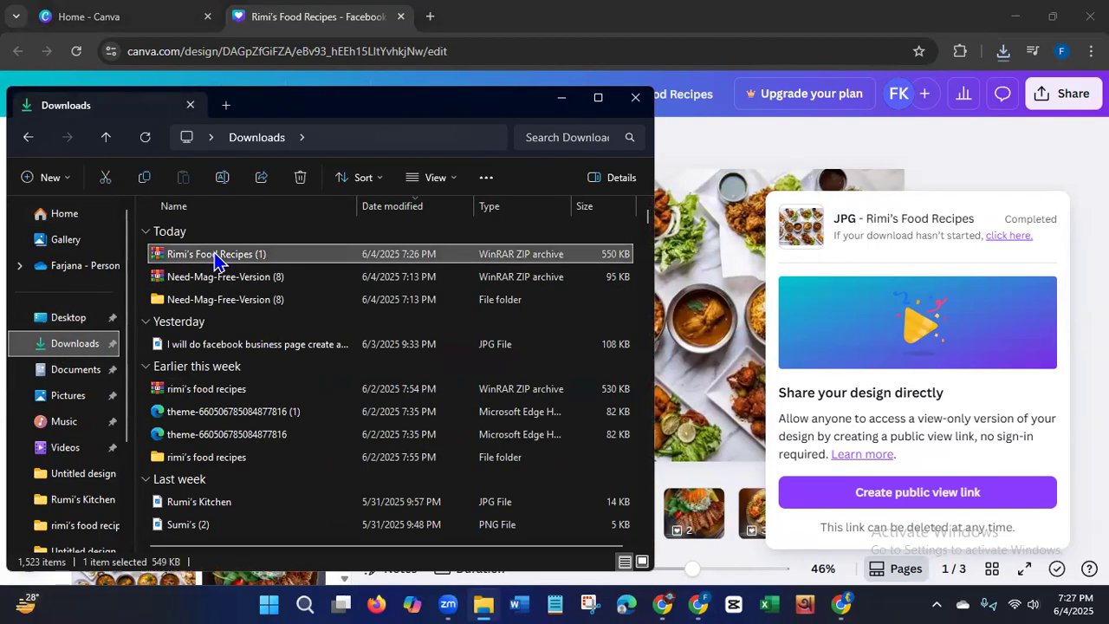
left_click(270, 341)
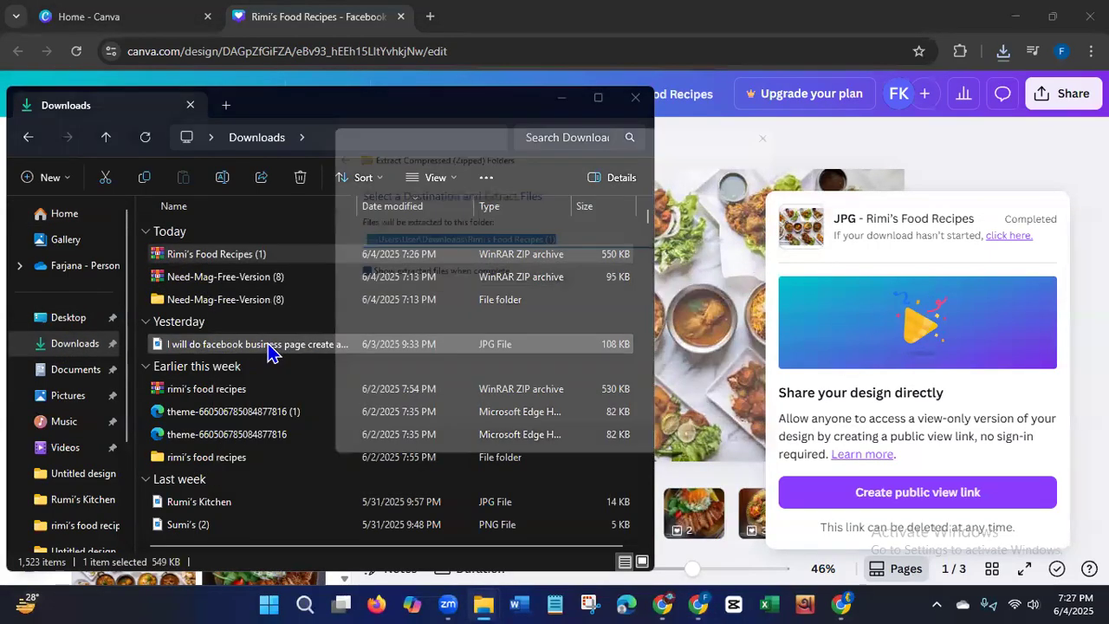
left_click(702, 464)
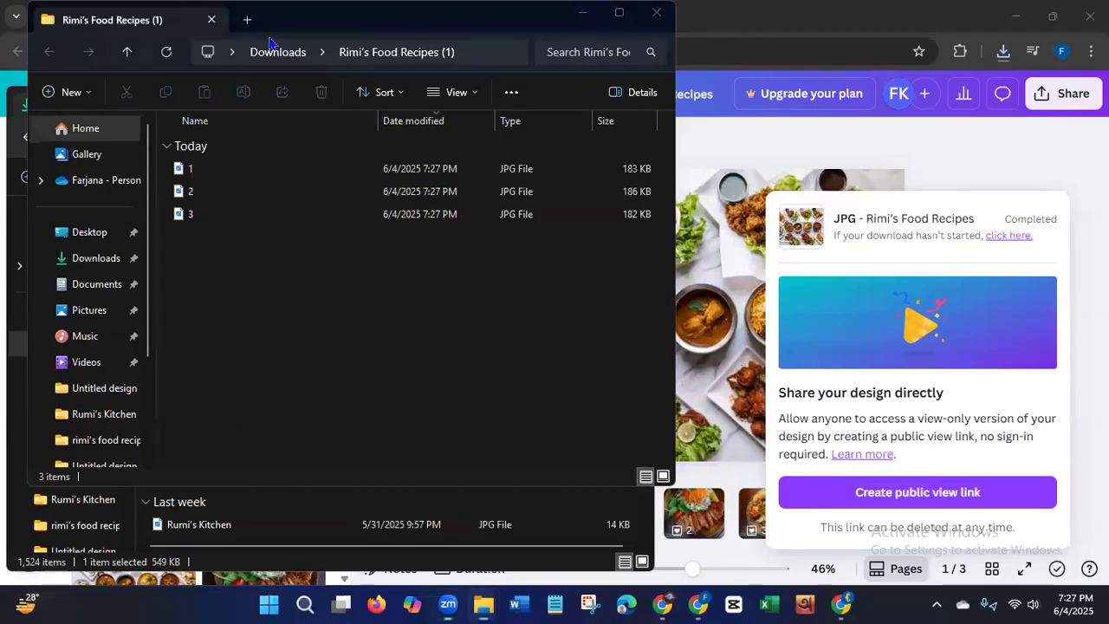
left_click(657, 13)
left_click(630, 99)
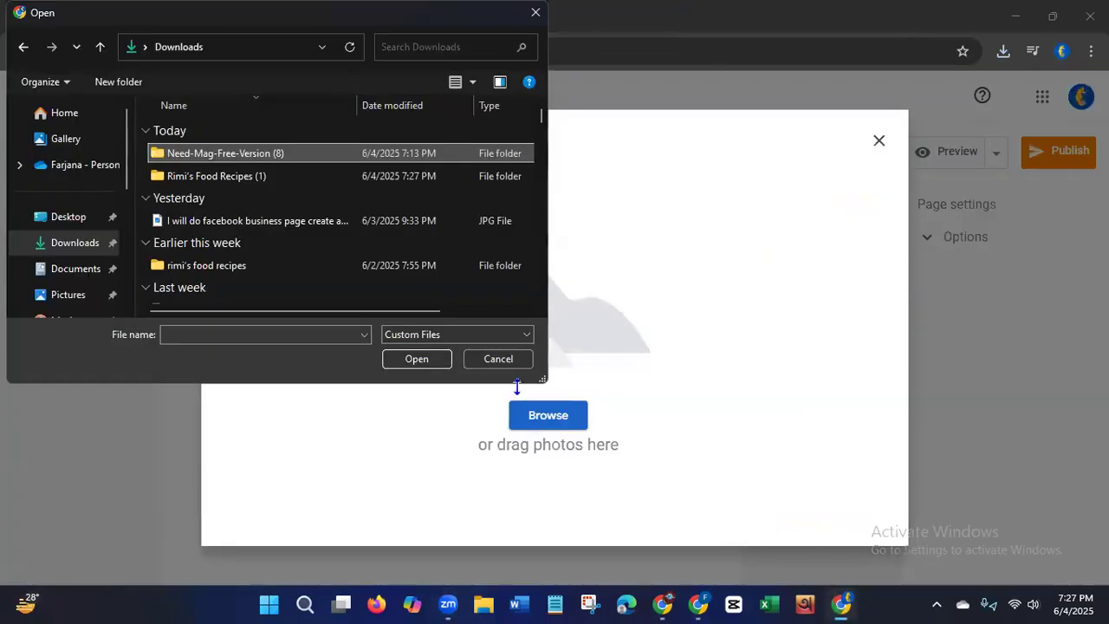
Step: Insert image 1 from the Rimi's Food Recipes (1) folder in Downloads into the About Us page
left_click(536, 12)
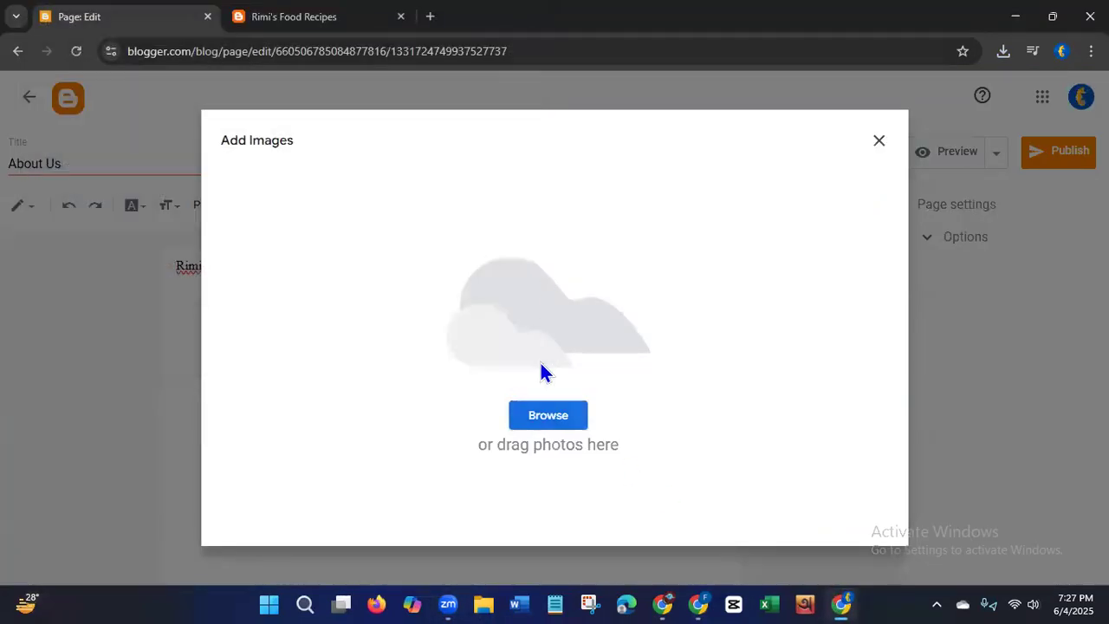
left_click(537, 424)
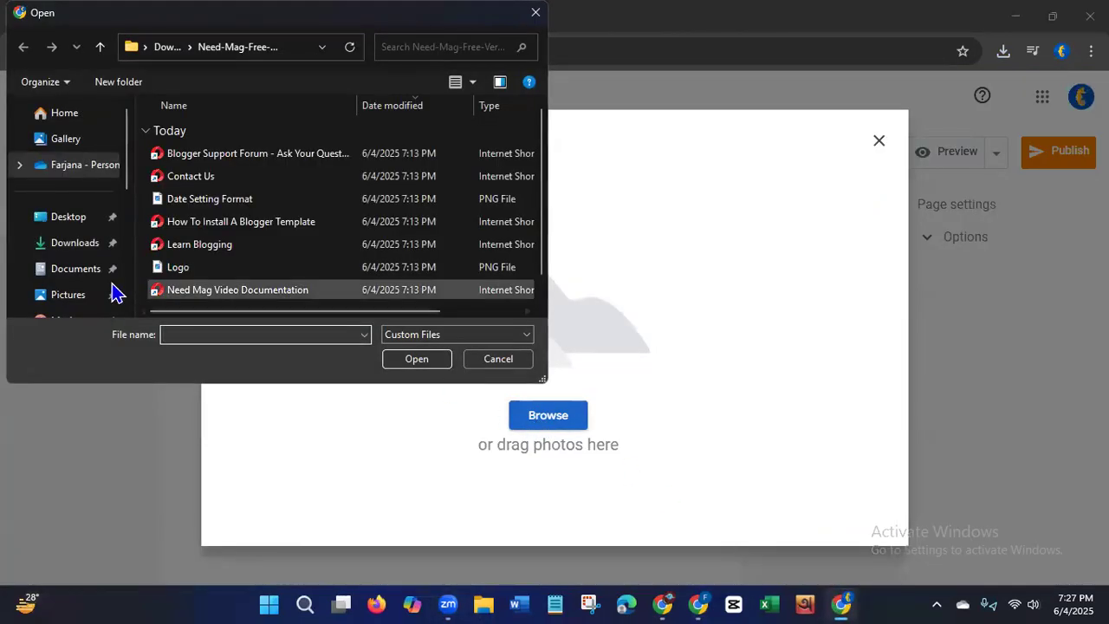
left_click(61, 247)
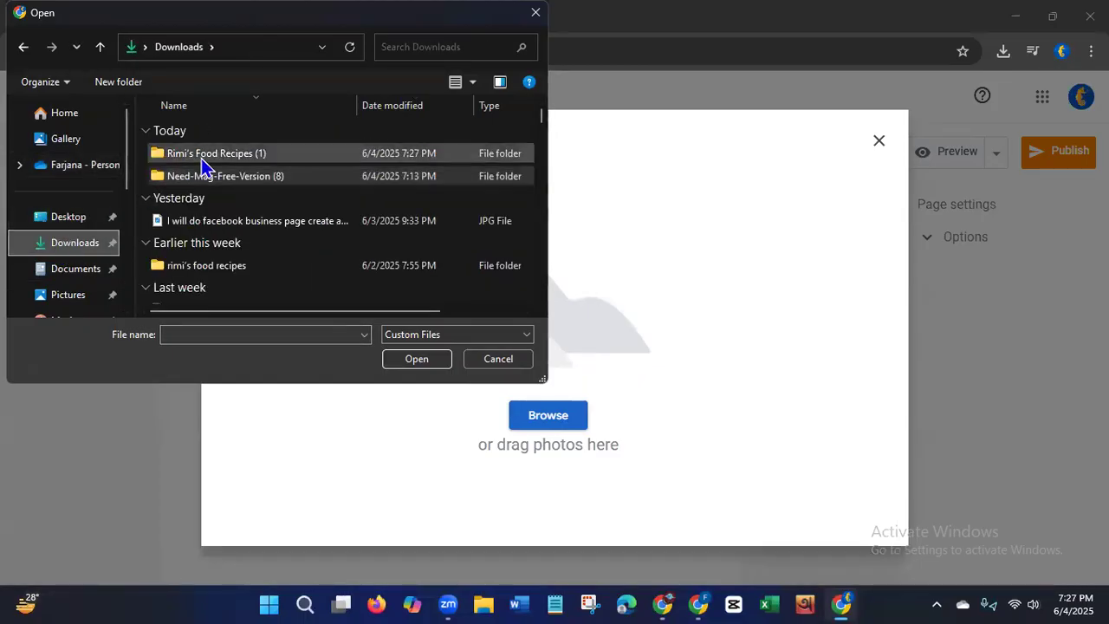
double_click(212, 152)
left_click(215, 156)
left_click(425, 367)
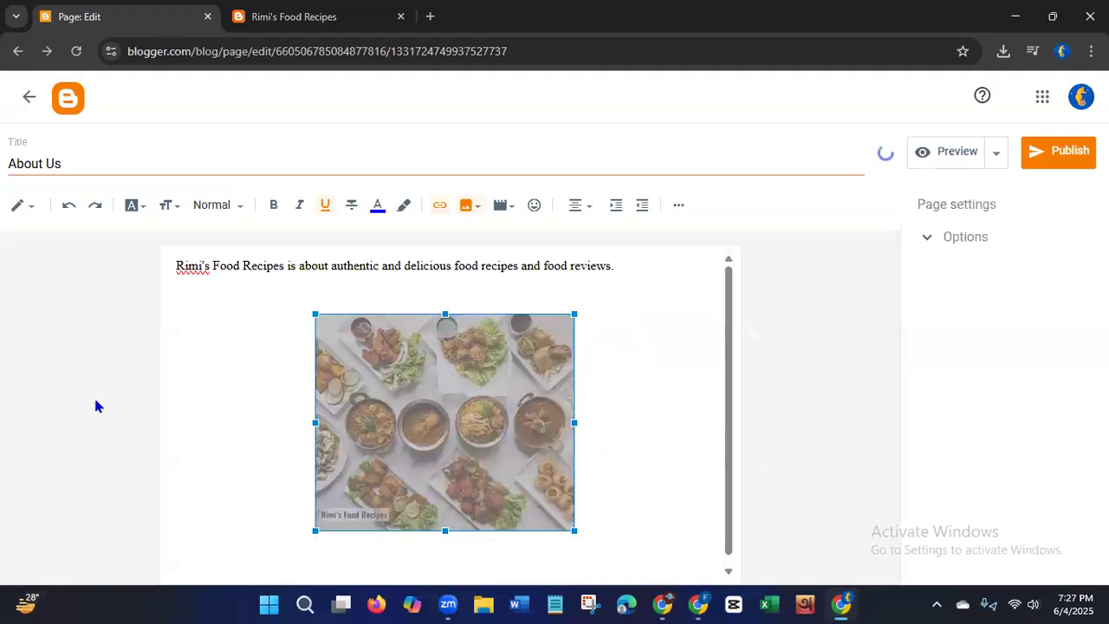
Step: Deselect the inserted image and publish the About Us page to the blog
left_click(666, 431)
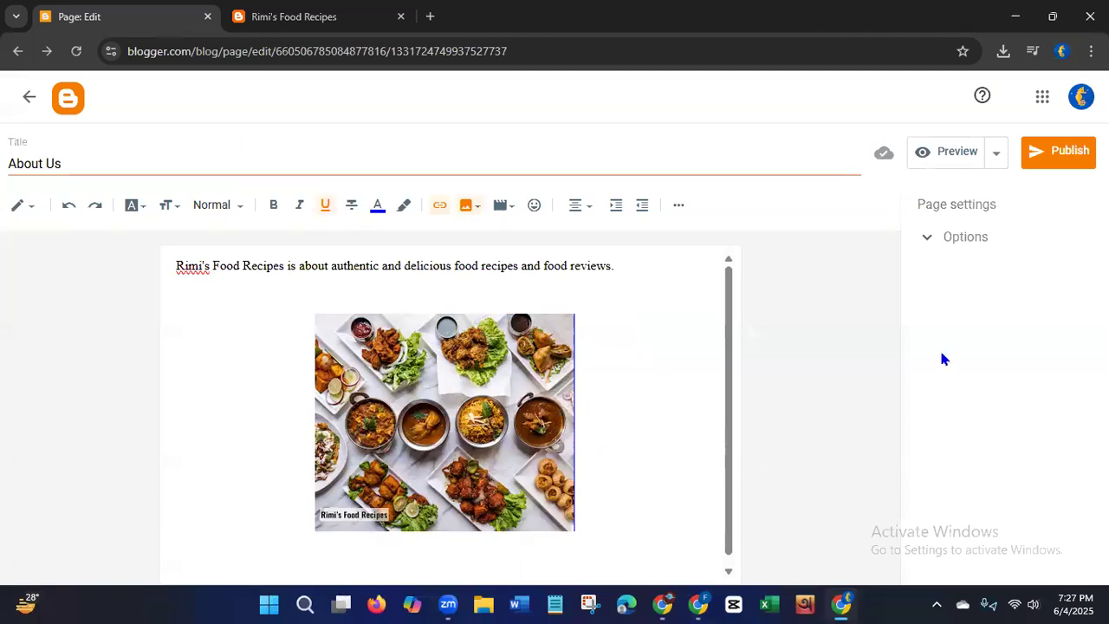
left_click(1055, 162)
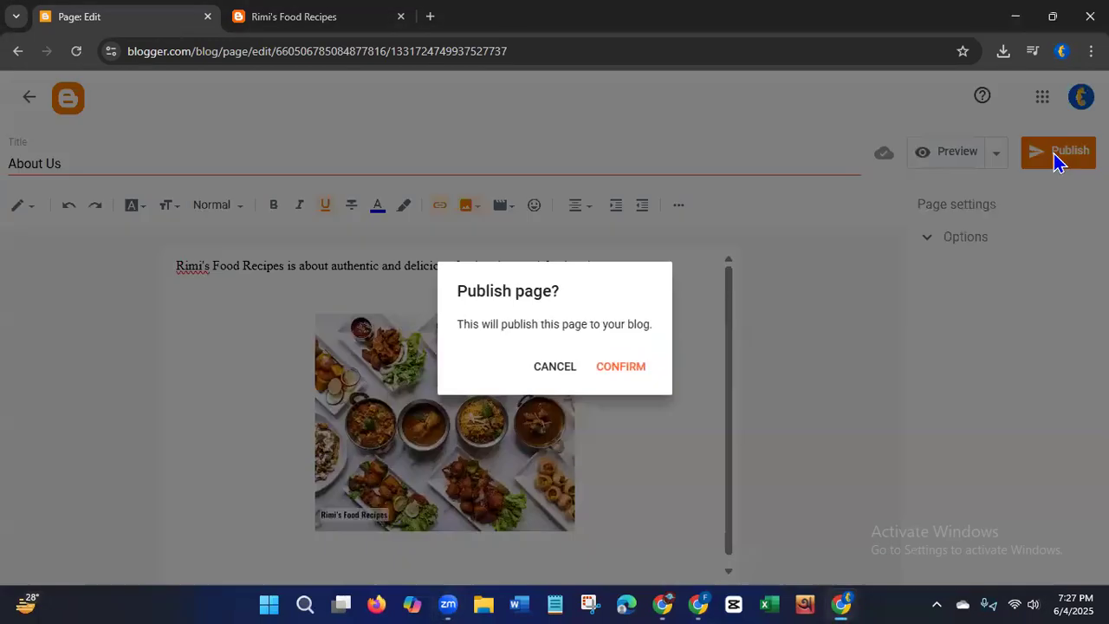
left_click(625, 367)
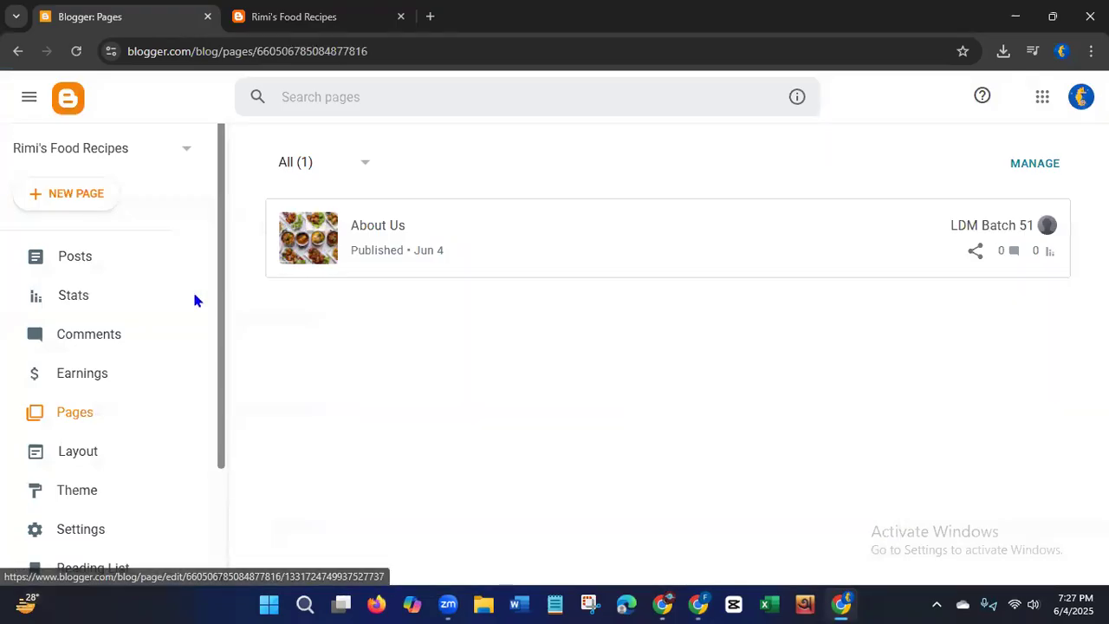
Step: Create a new page titled "Contact Us"
left_click(57, 199)
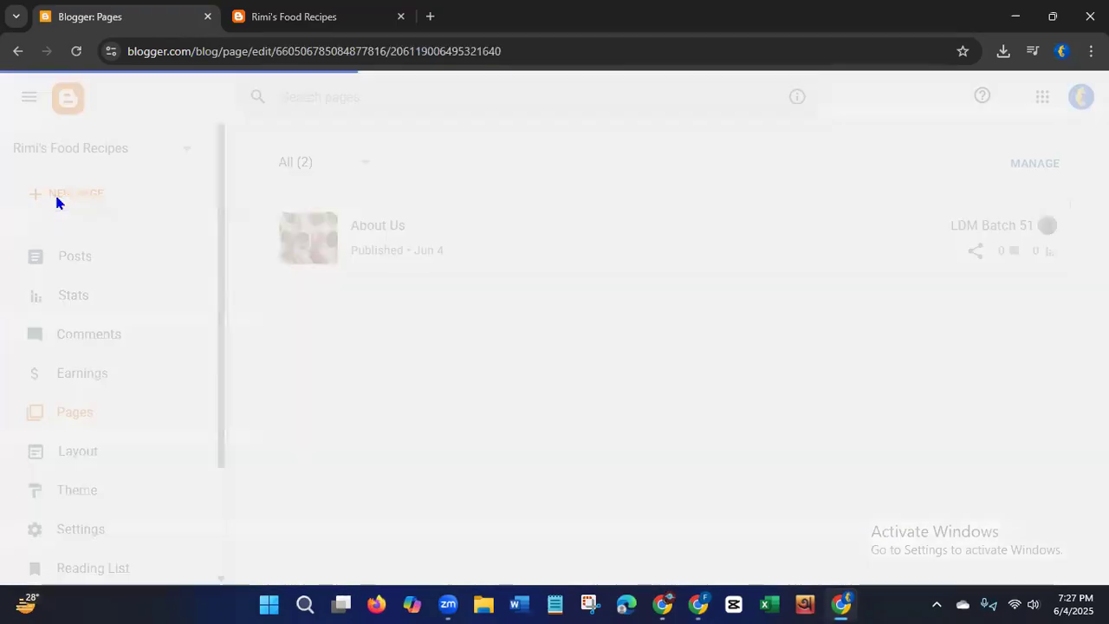
left_click(82, 163)
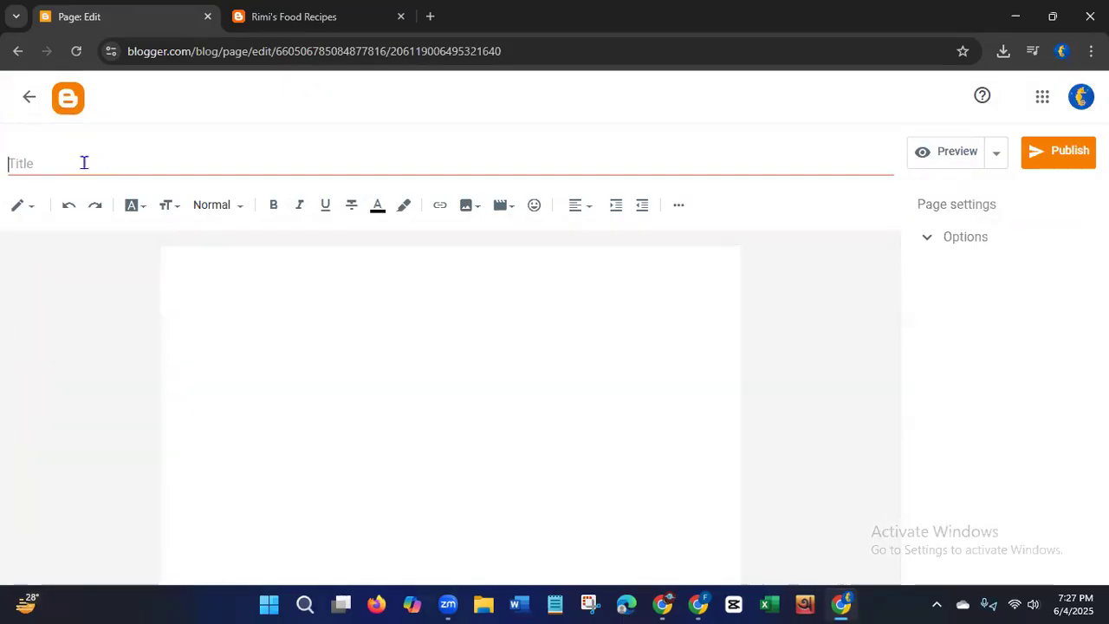
type("Conta")
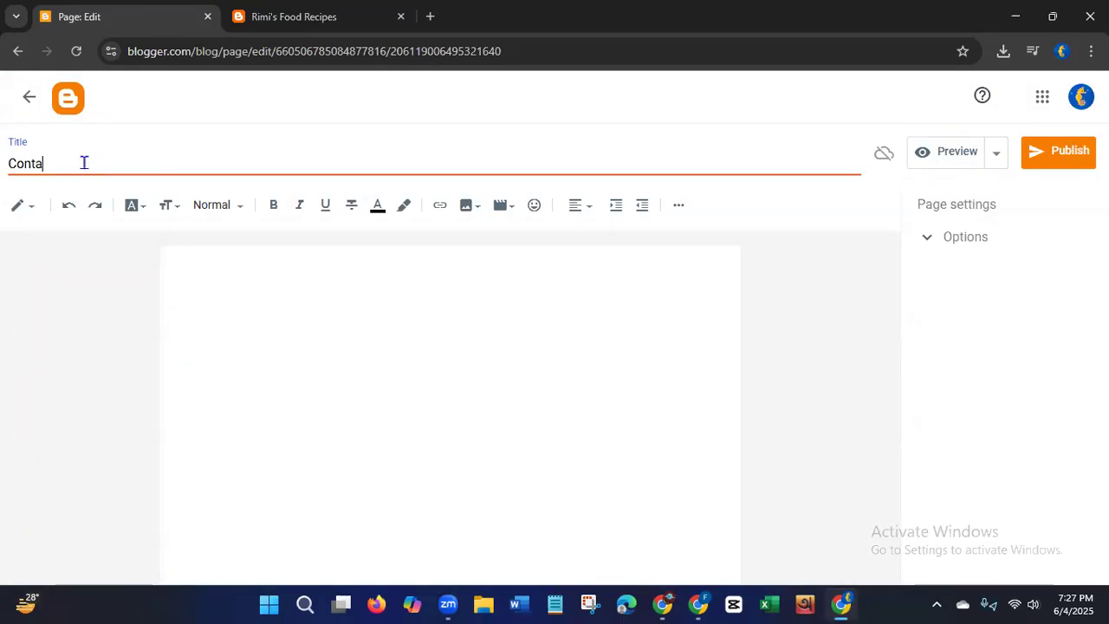
type("ct Us")
Step: Write "For contacting us:" in the page body, followed by separate lines "Phone no.", "Email ID" and "WhatsApp No."
left_click(221, 272)
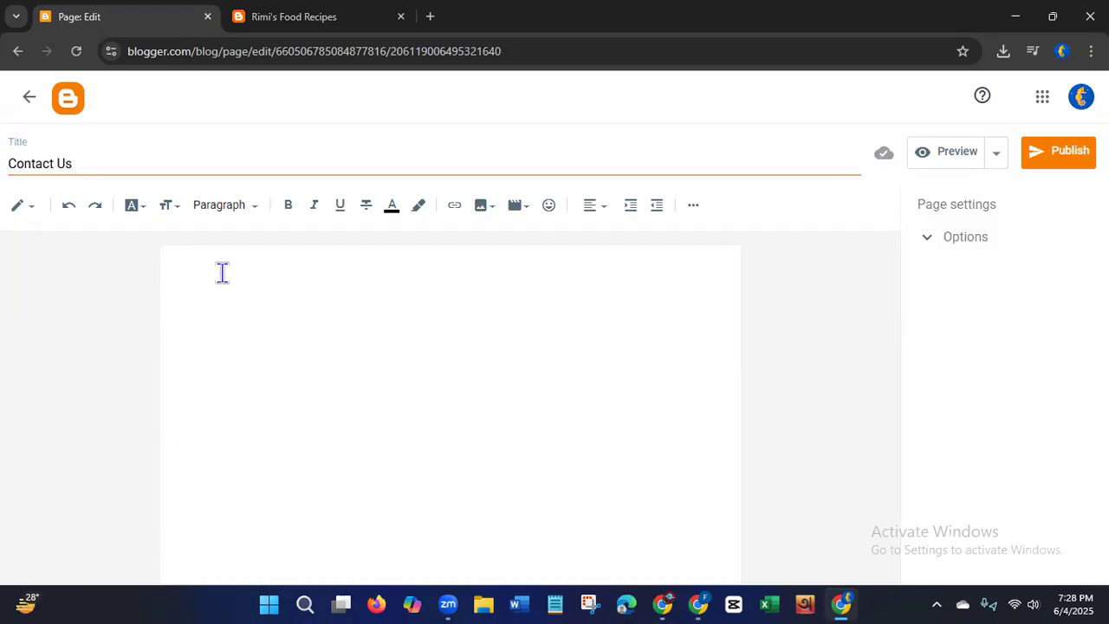
type("F")
type("or con")
type("tac")
type("ting ")
type("us")
type(": ")
type("Phone ")
type("no")
type(".")
key("Return")
type("Email ID")
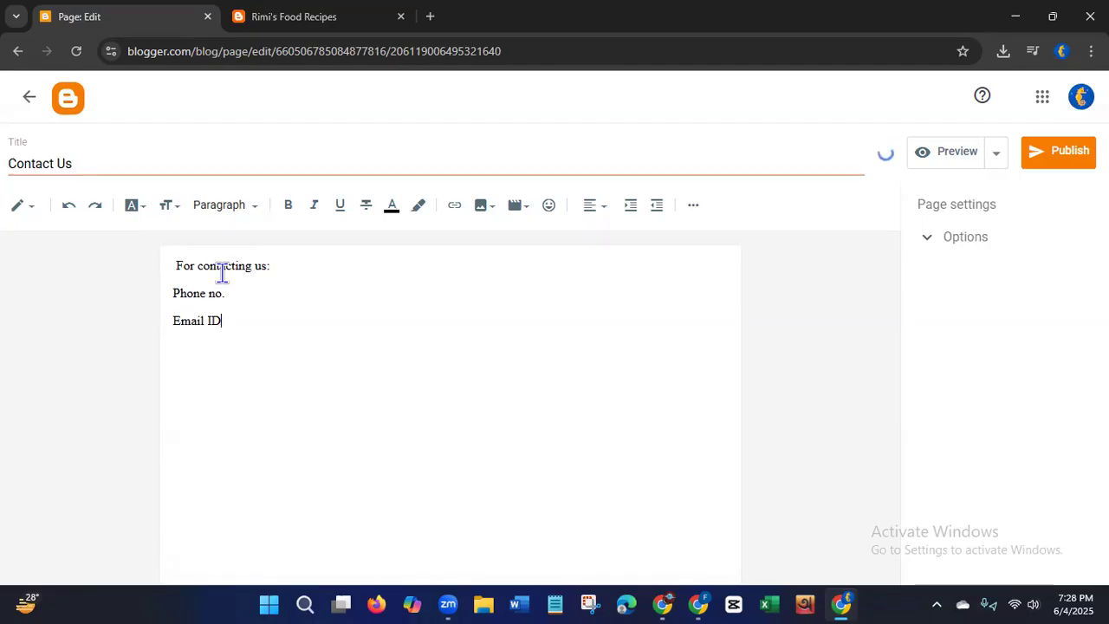
key("Return")
type("WhatsApp No")
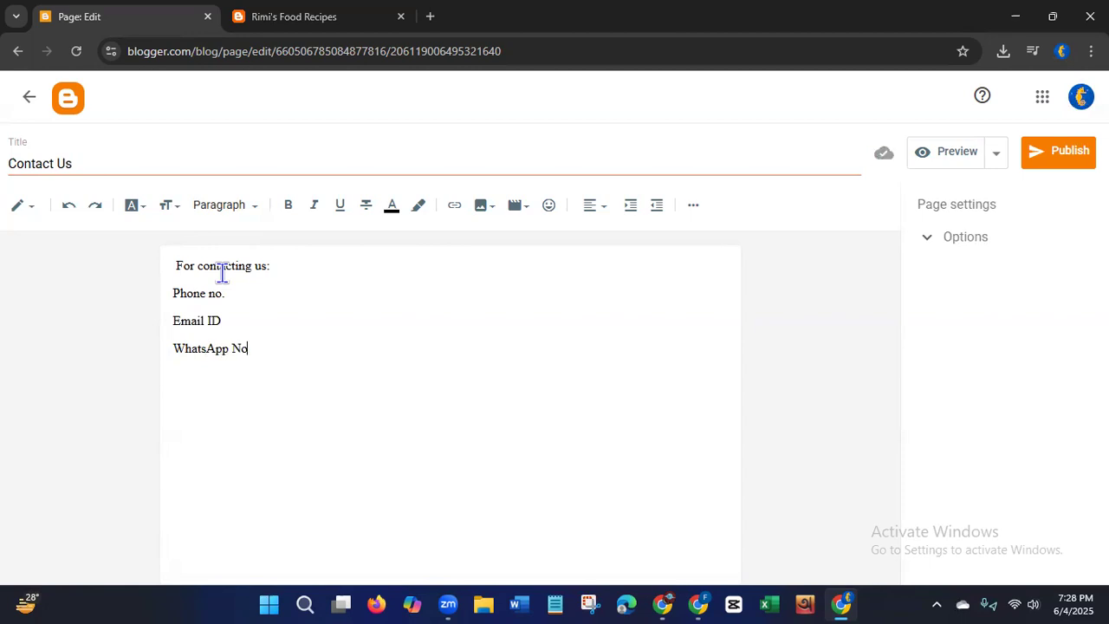
type(".")
Step: Set the text size of the "For contacting us:" line to Largest
left_click_drag(272, 263, 170, 275)
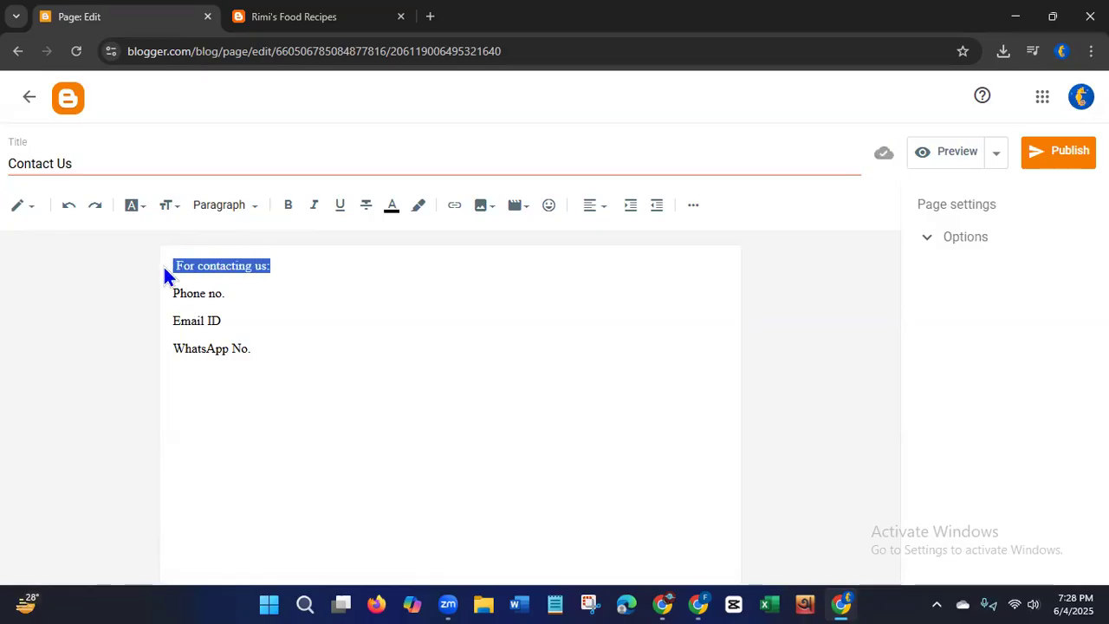
left_click(163, 206)
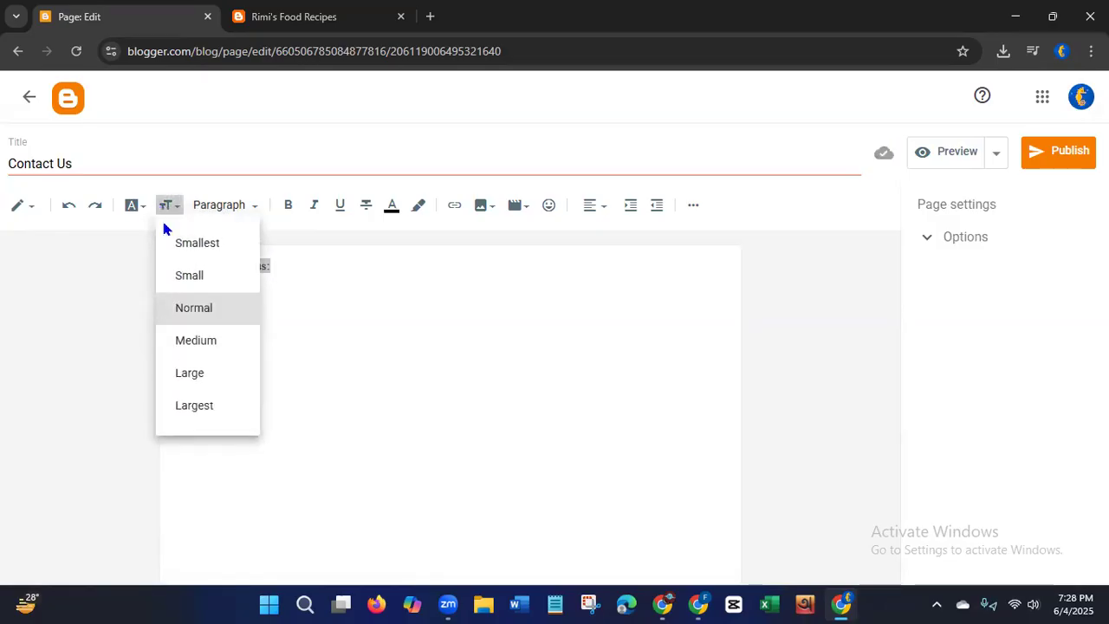
left_click(182, 407)
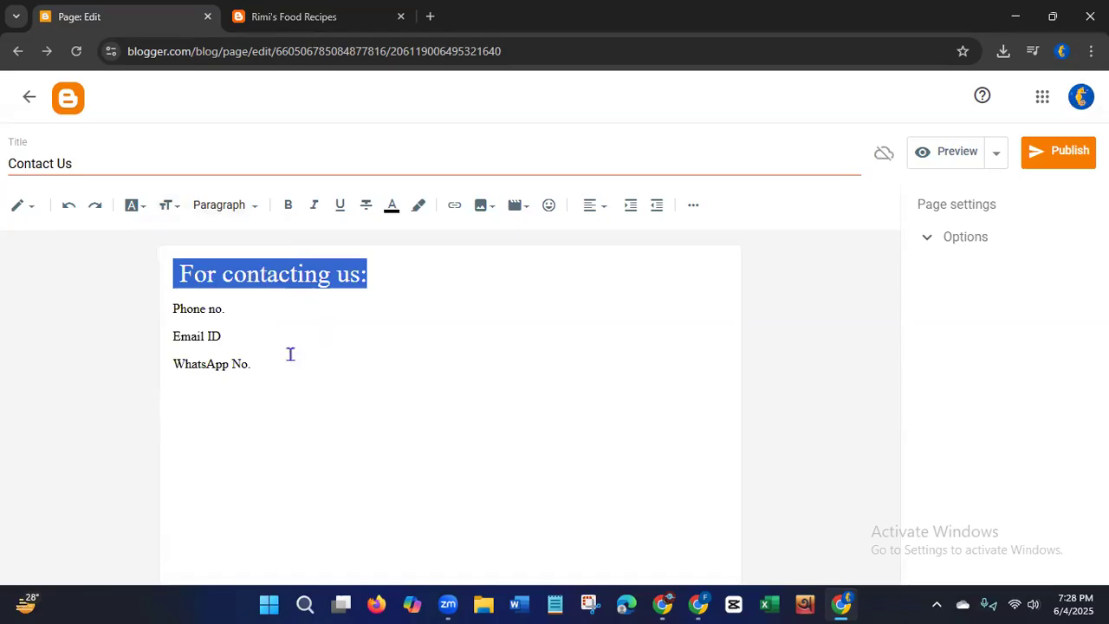
Step: Set the phone, email and WhatsApp lines to Large text and remove the leading space before "For contacting us:"
left_click_drag(272, 369, 171, 294)
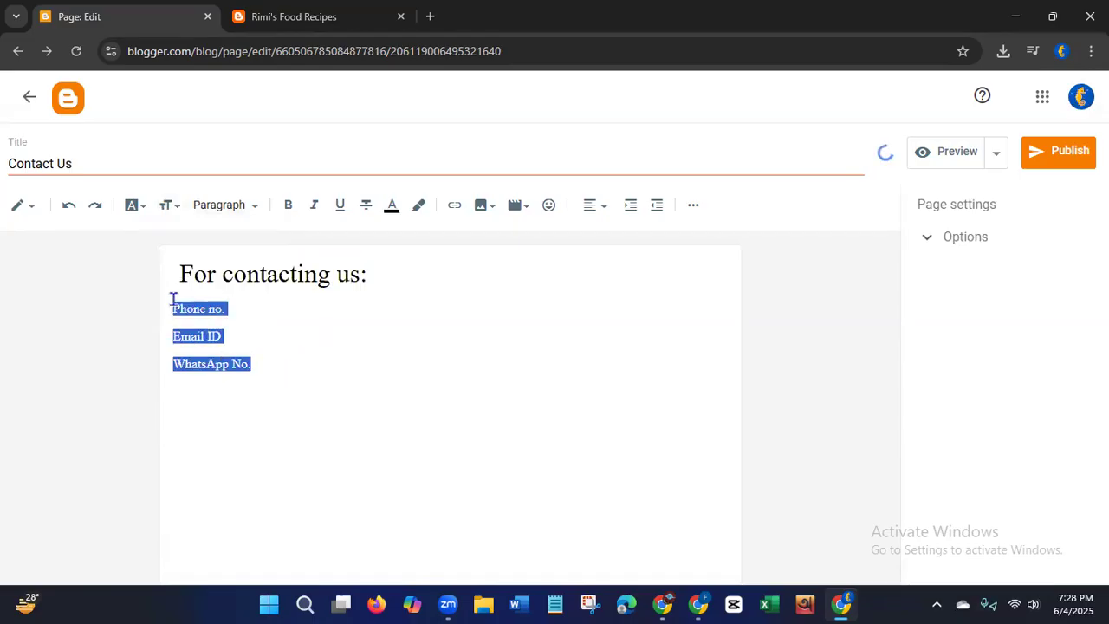
left_click(214, 211)
left_click(166, 215)
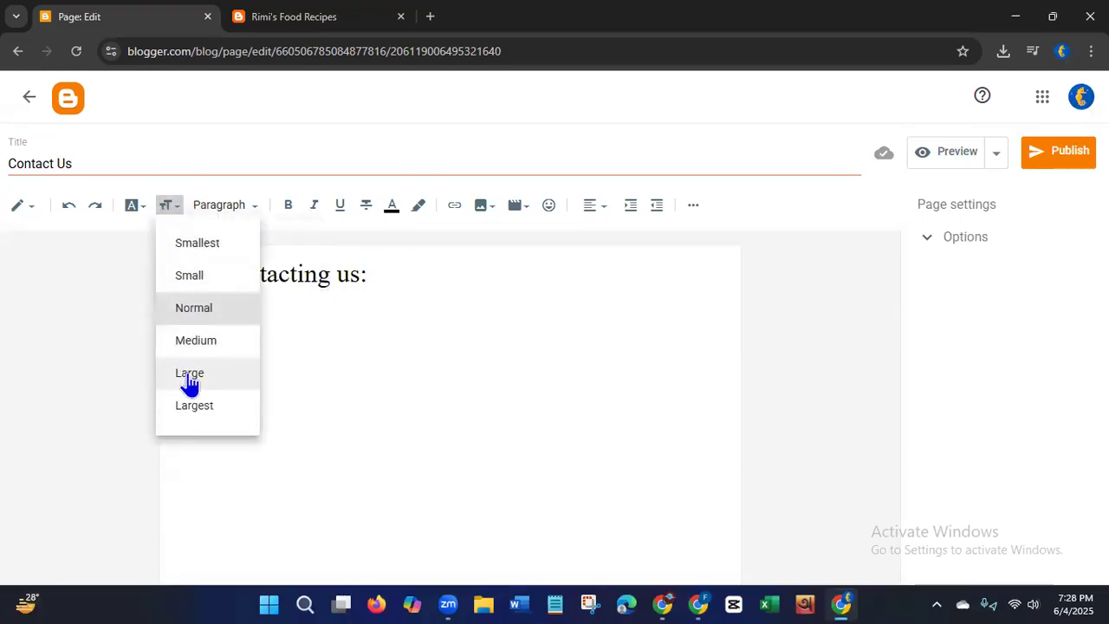
left_click(187, 377)
left_click(424, 429)
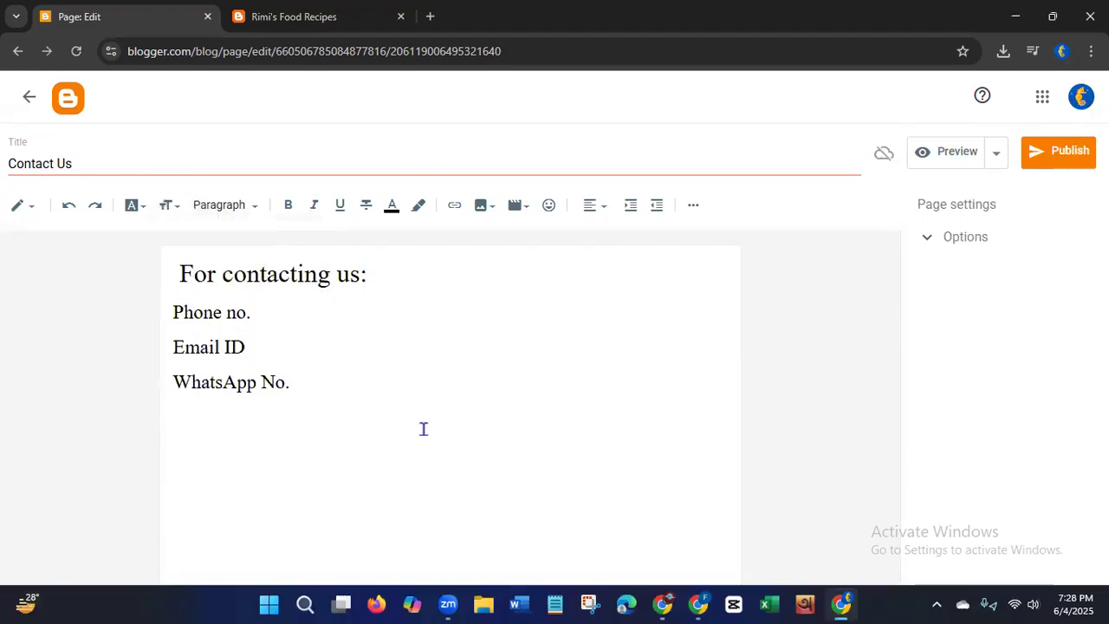
left_click(180, 274)
key("BackSpace")
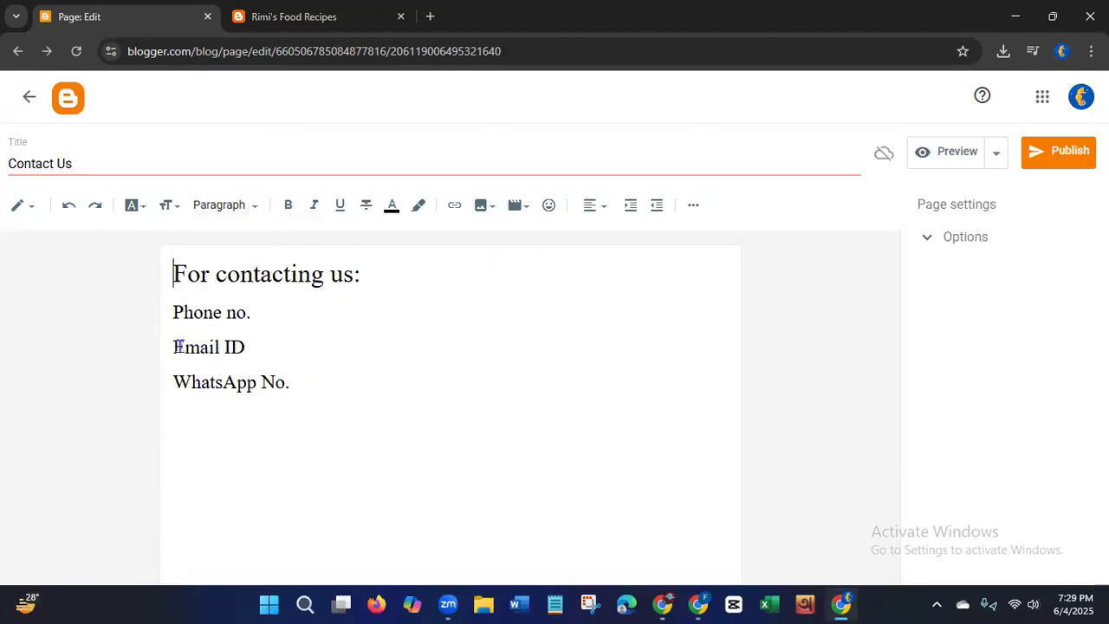
Step: Insert the right-pointing hand emoji before "Phone no."
left_click(178, 312)
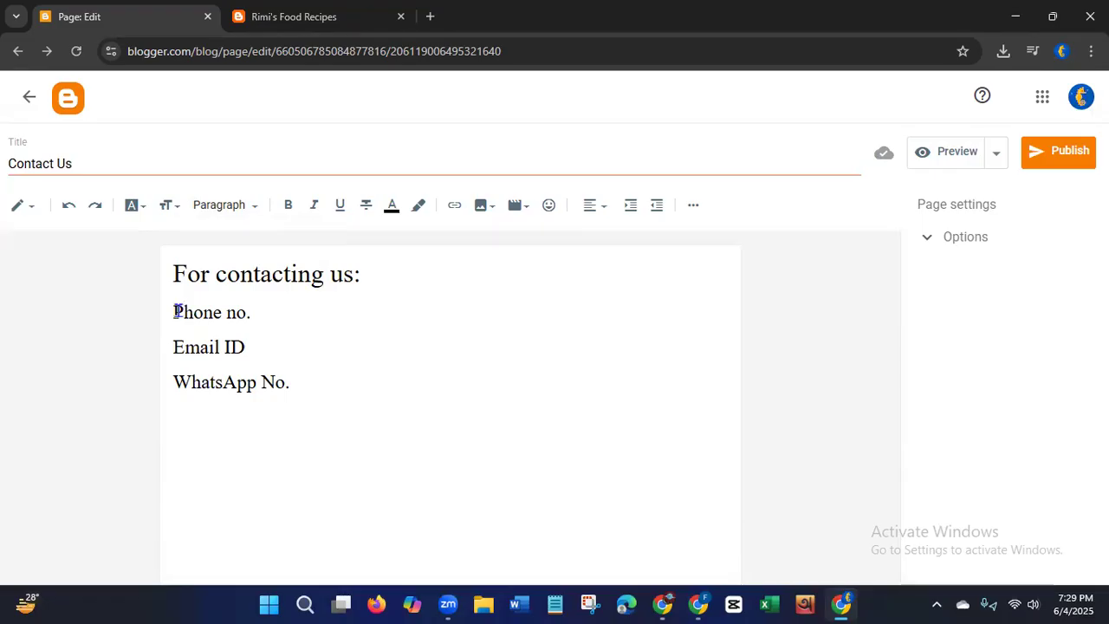
left_click(549, 205)
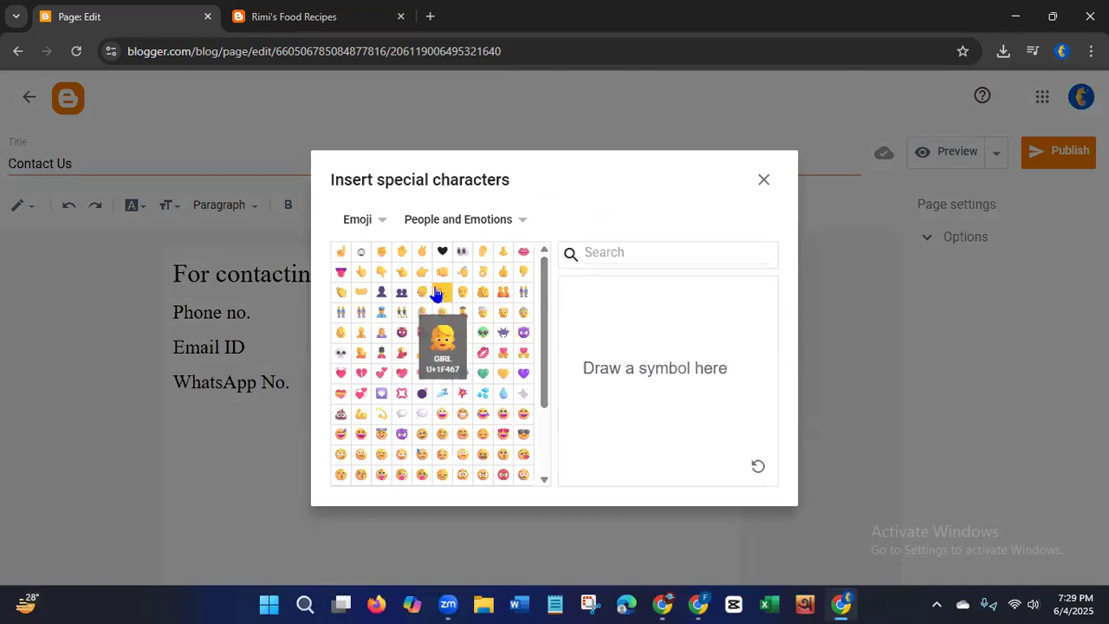
left_click(422, 276)
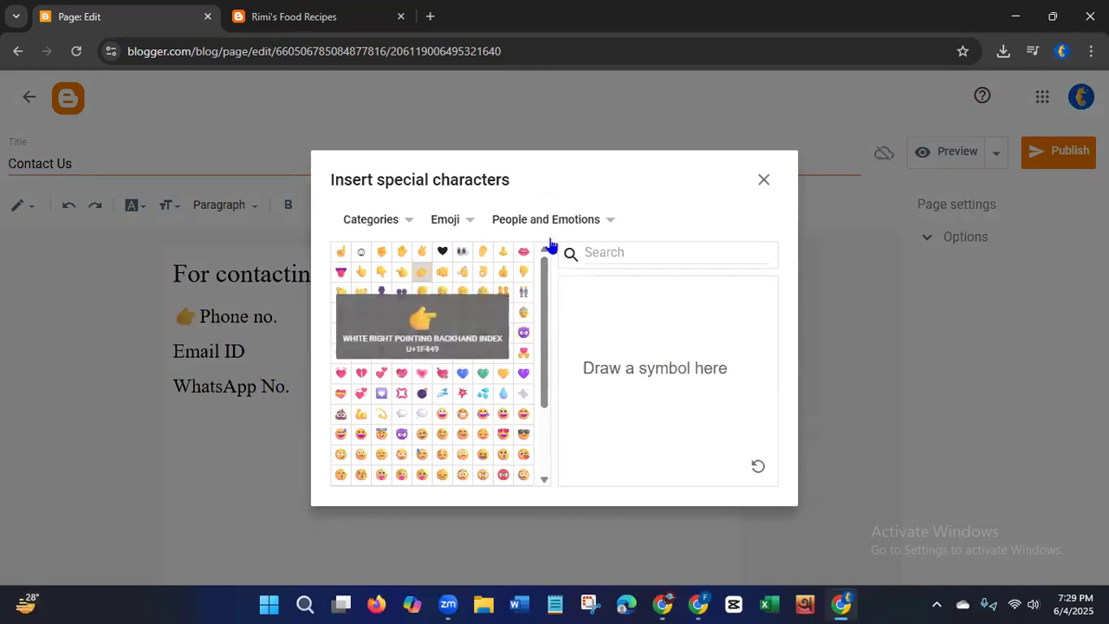
left_click(772, 178)
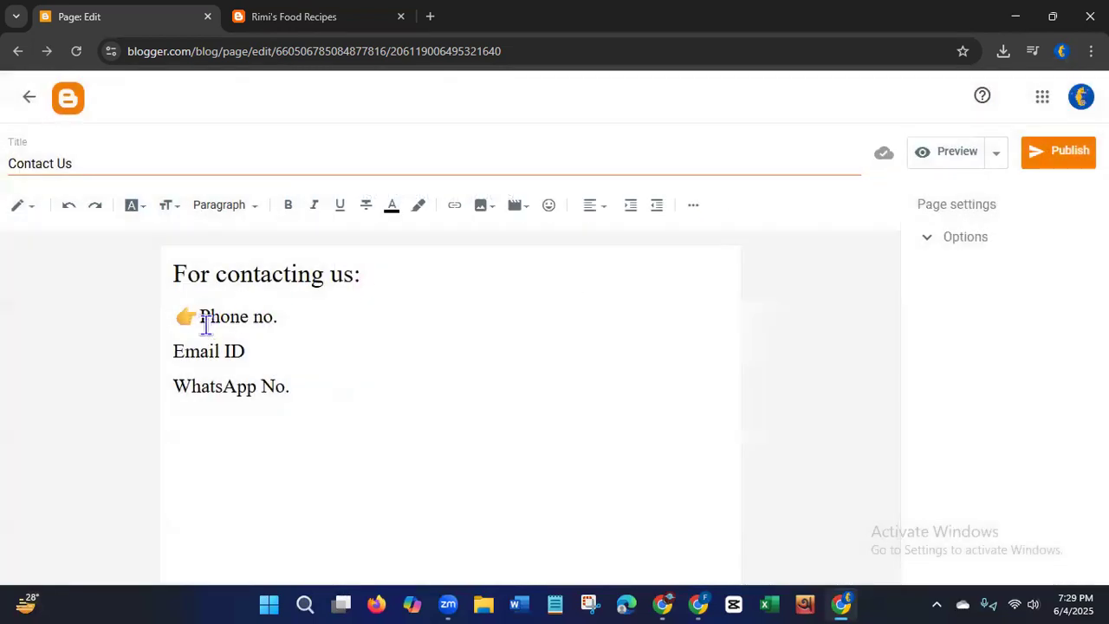
Step: Copy the pointing hand emoji to the start of the "Email ID" and "WhatsApp No." lines
left_click_drag(198, 316, 176, 316)
right_click(177, 317)
left_click(199, 279)
left_click(175, 351)
key("ctrl+v")
key("Home")
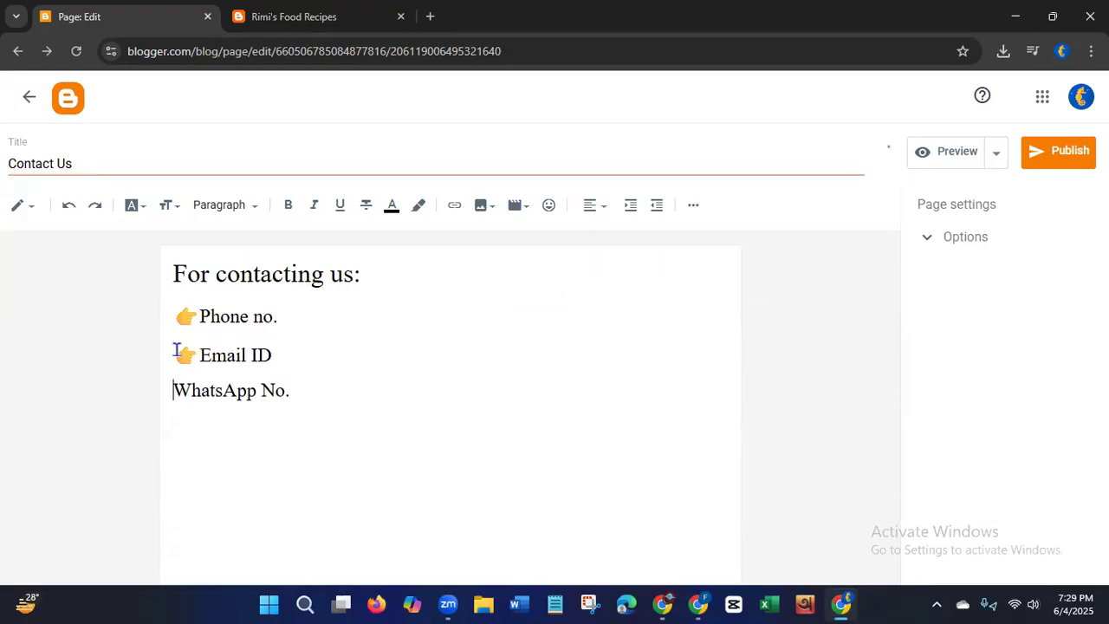
key("ctrl+v")
Step: Upload image 2 from the Rimi's Food Recipes (1) folder, placing it below the "WhatsApp No." line after a blank line
left_click(351, 386)
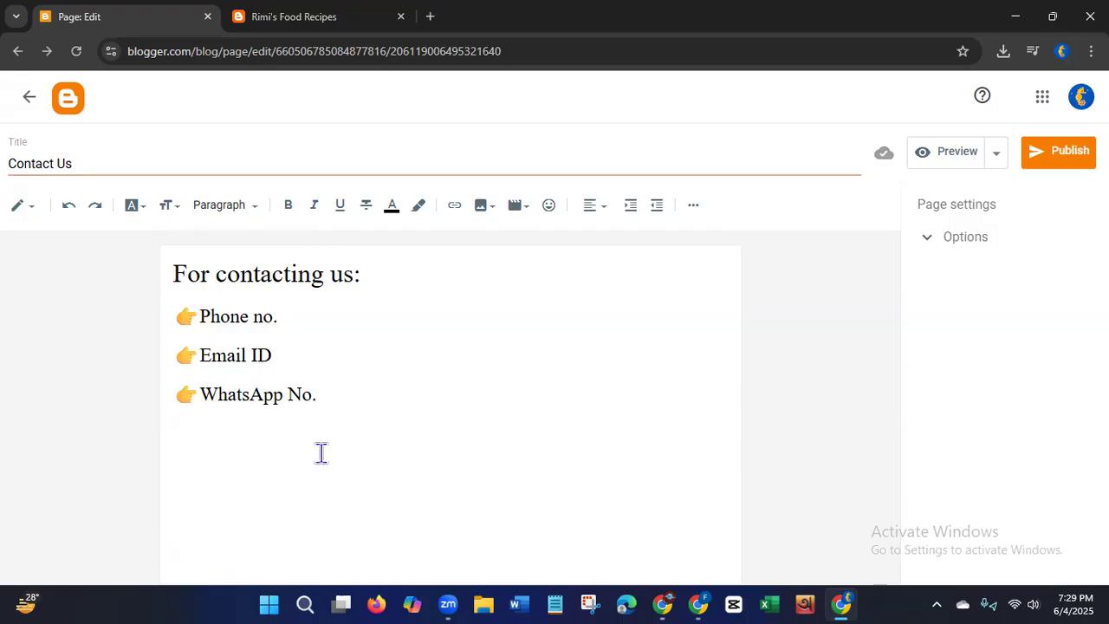
key("Return")
key("Return")
left_click(479, 208)
left_click(522, 254)
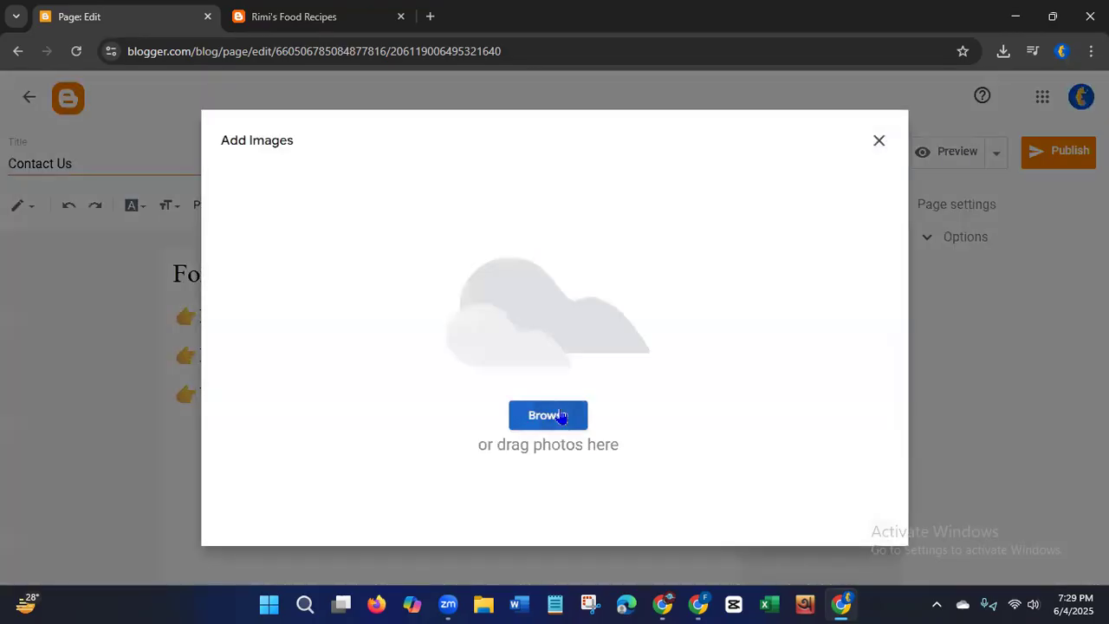
left_click(560, 416)
left_click(192, 175)
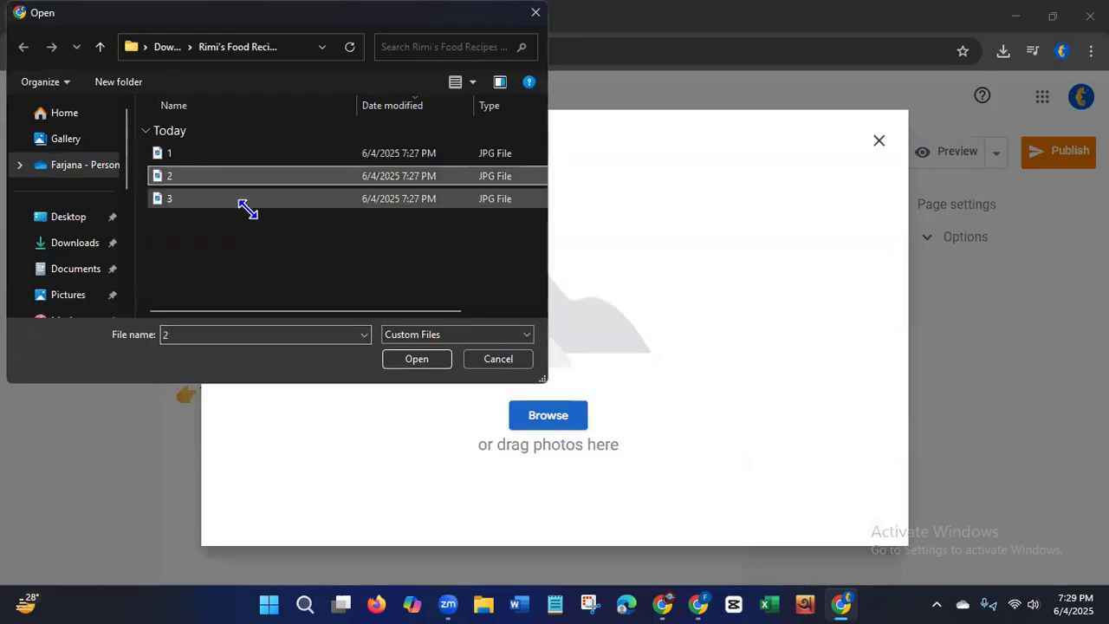
left_click(404, 360)
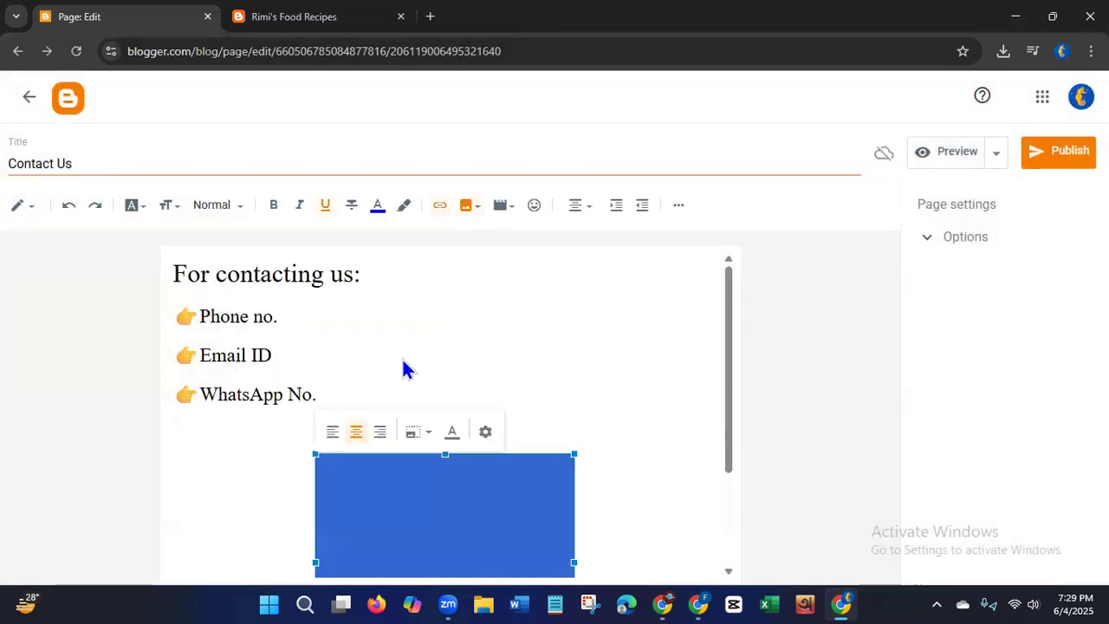
Step: Deselect the inserted image and publish the Contact Us page to the blog
left_click(611, 474)
left_click_drag(727, 389, 737, 360)
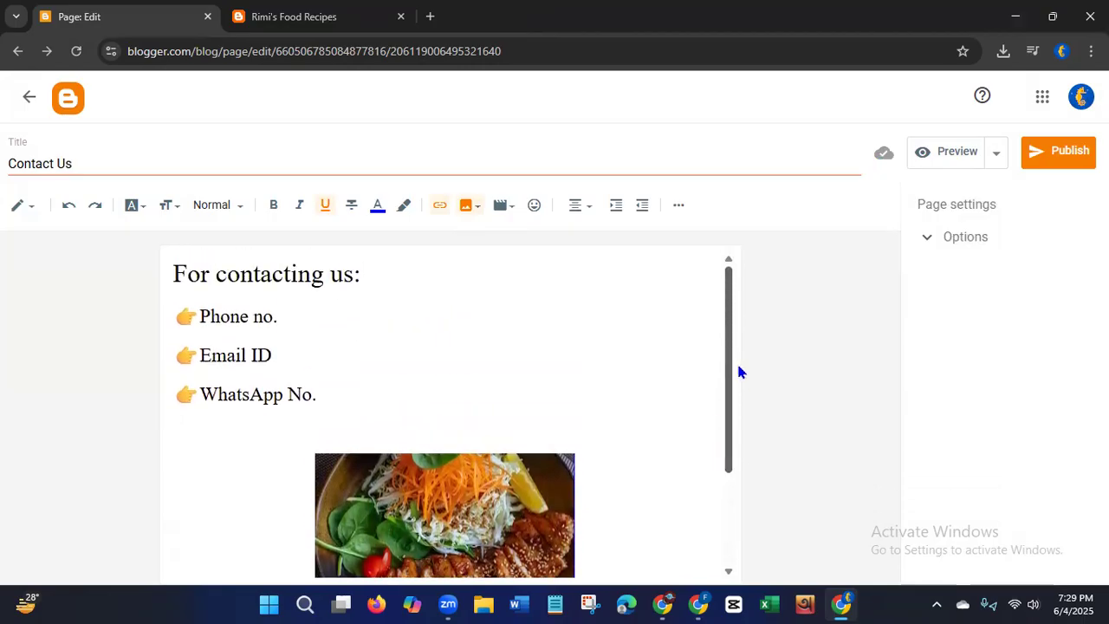
left_click(1034, 156)
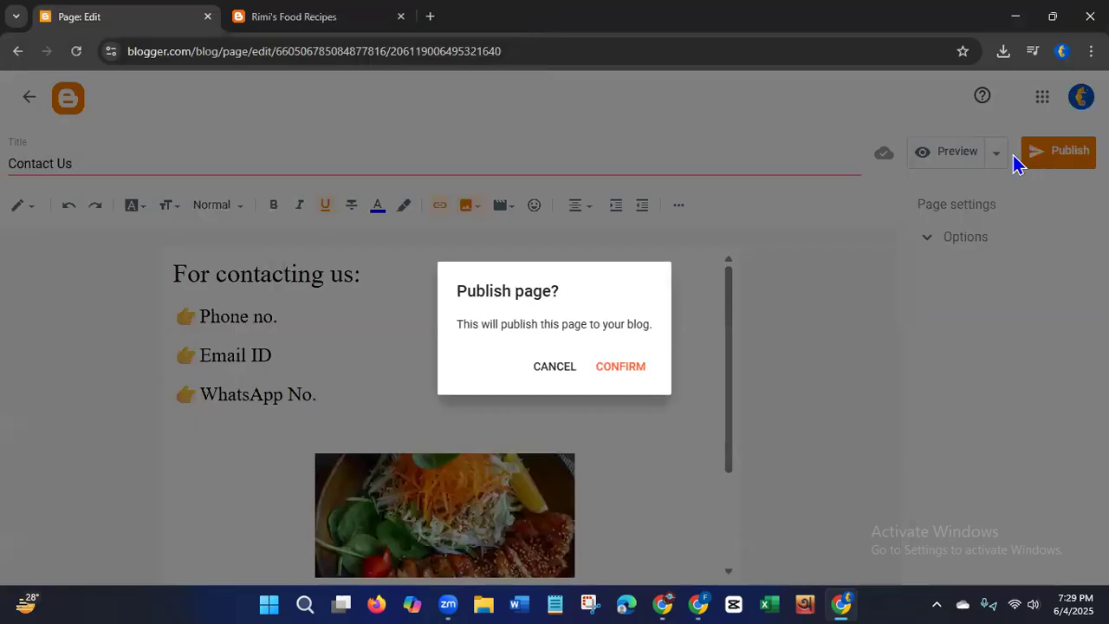
left_click(625, 367)
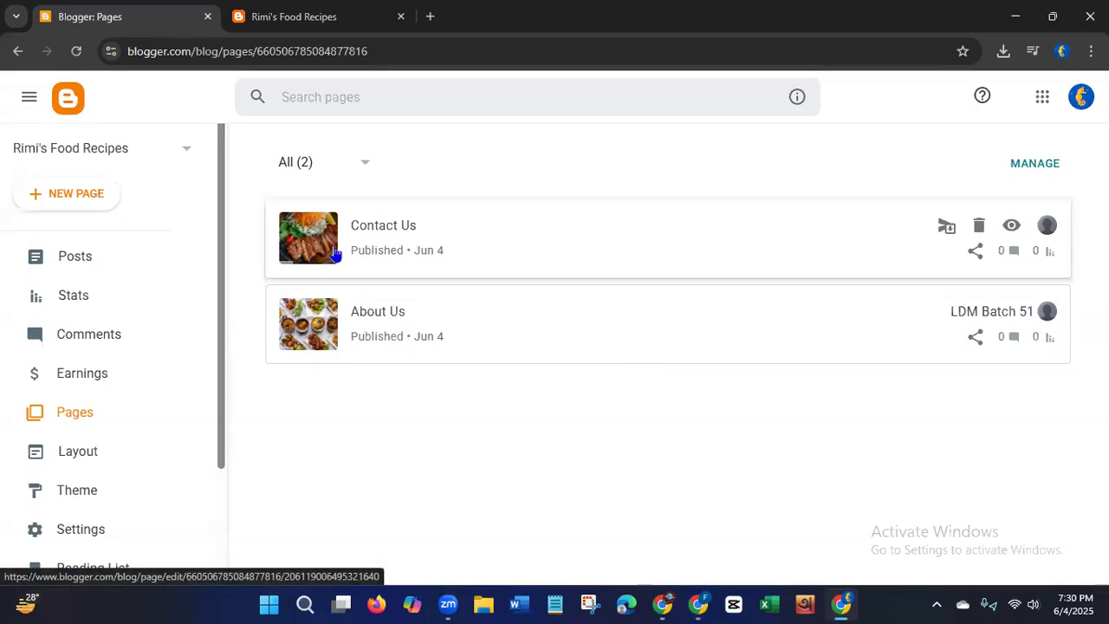
Step: Create a new page titled "Privacy Policy" and fill its body with one line of random placeholder text
left_click(91, 193)
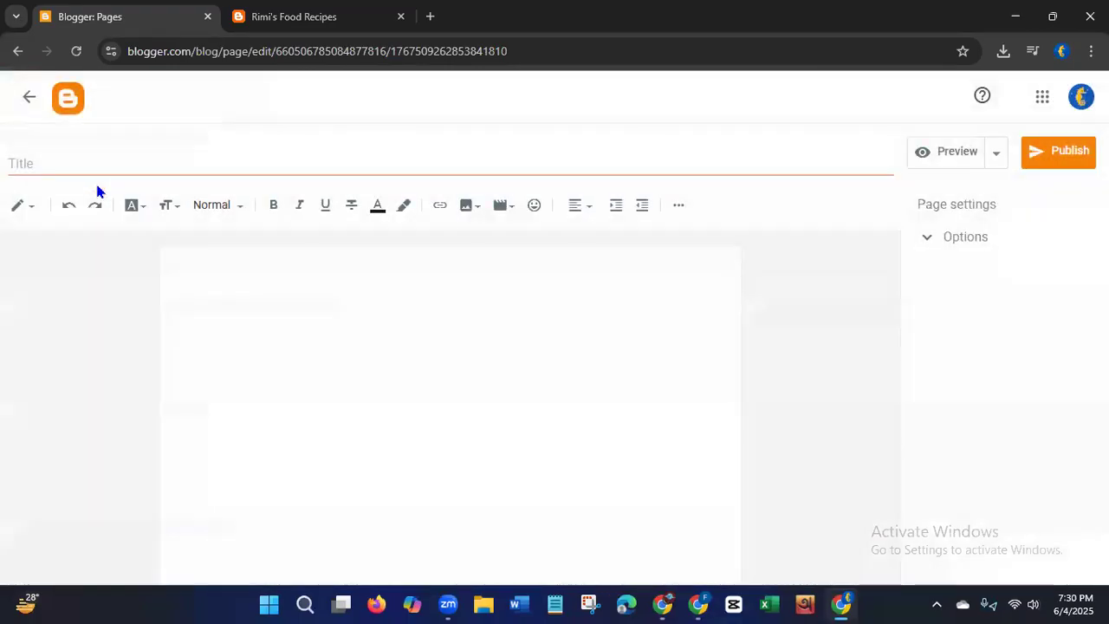
left_click(125, 160)
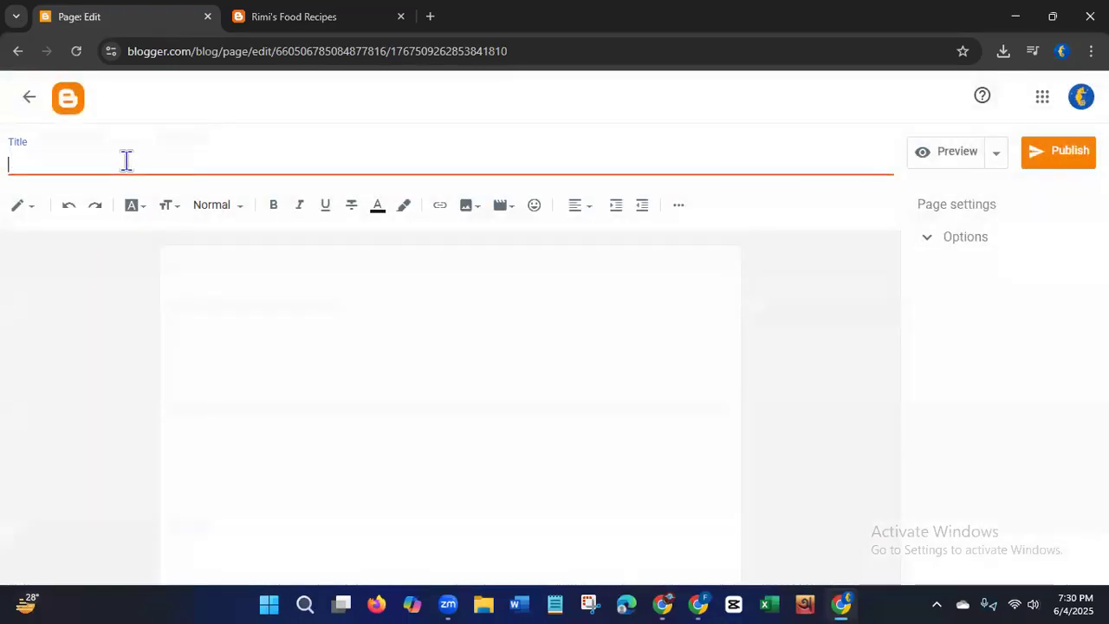
type("Privacy ")
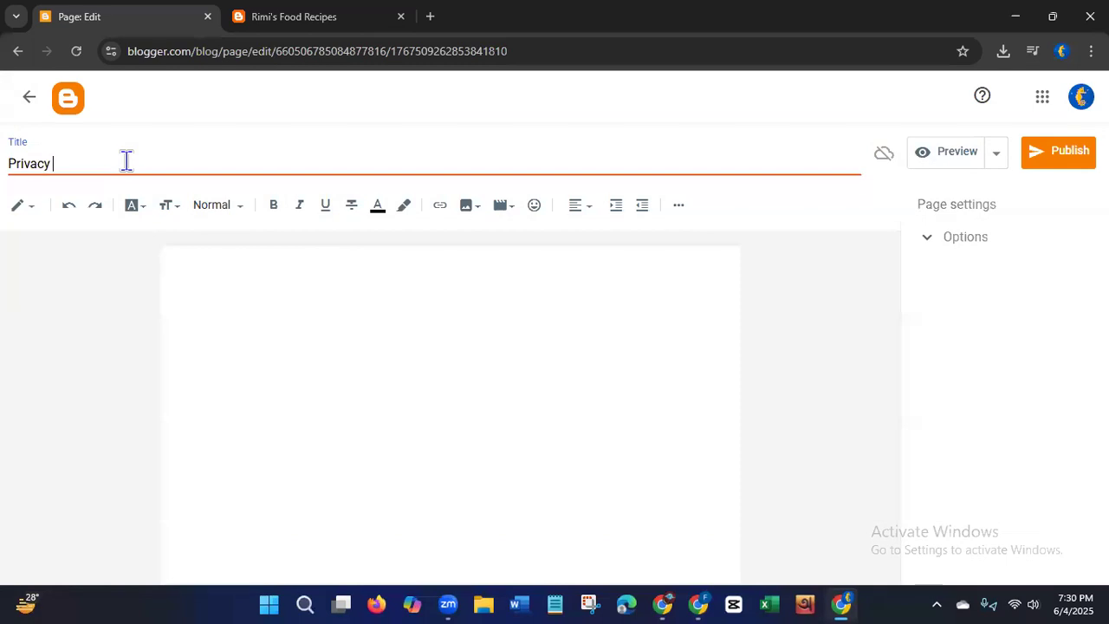
type("Policy")
left_click(254, 370)
type("sjdbhsj")
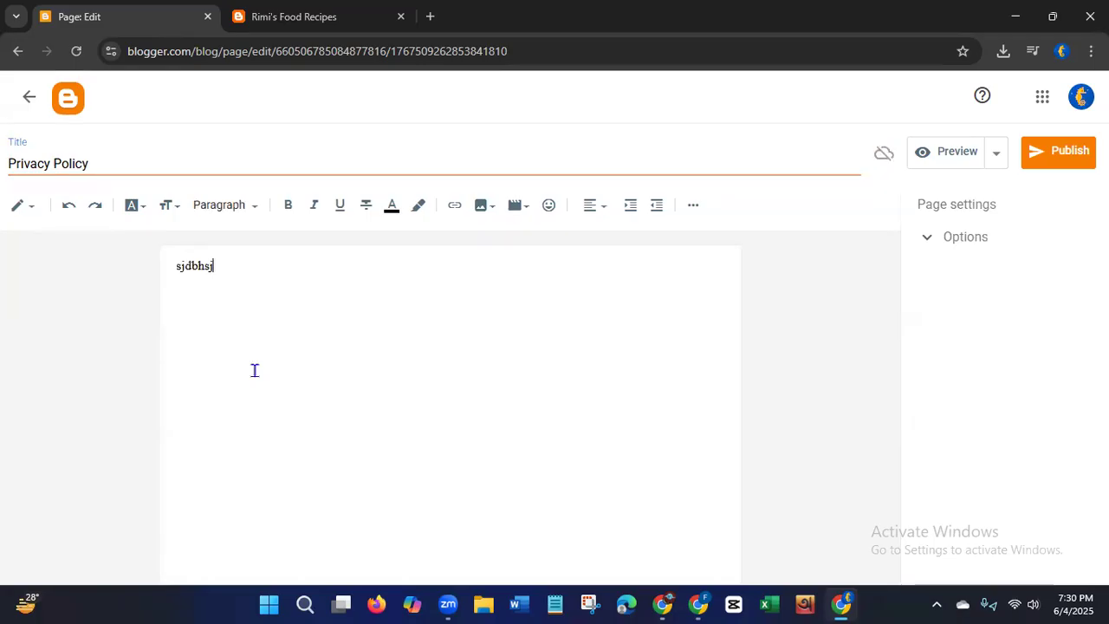
type("bdjbfhsbdfiluhluiyhfliuyheiuhknmvcn c.nx vnz bxvbjhblhl")
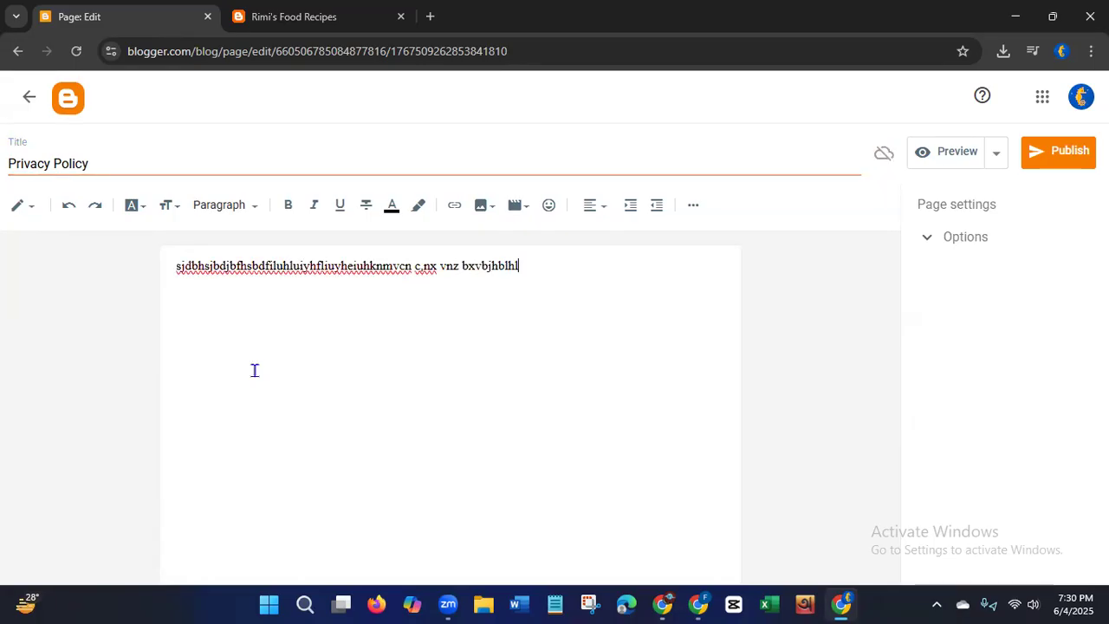
Step: Upload image 3 from the Rimi's Food Recipes folder below the placeholder text and publish the Privacy Policy page
key("Return")
left_click(483, 209)
left_click(545, 245)
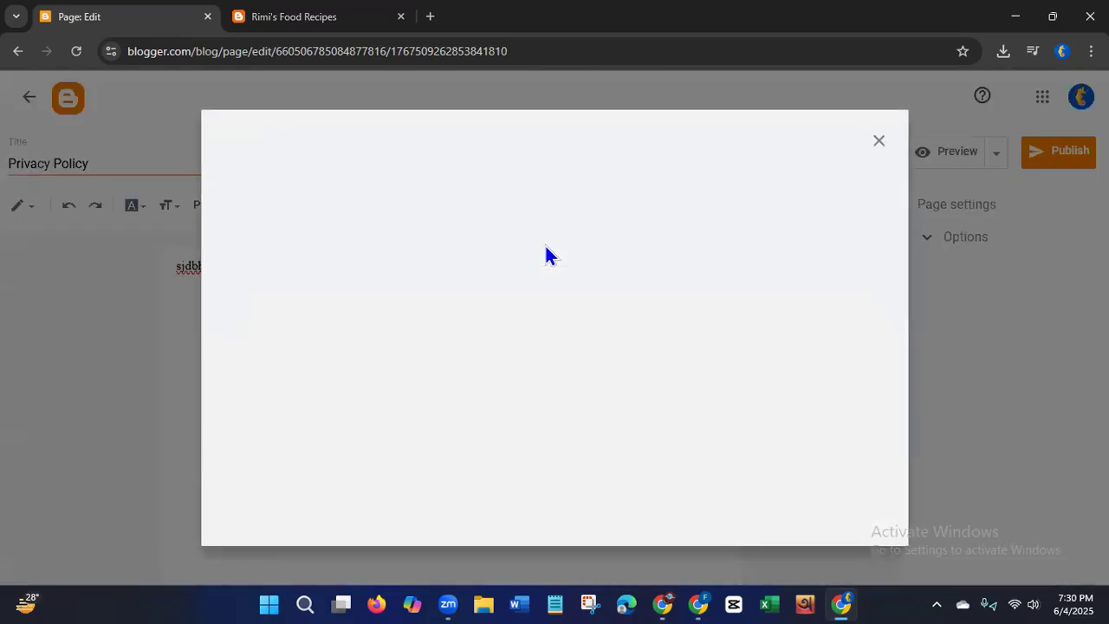
left_click(526, 418)
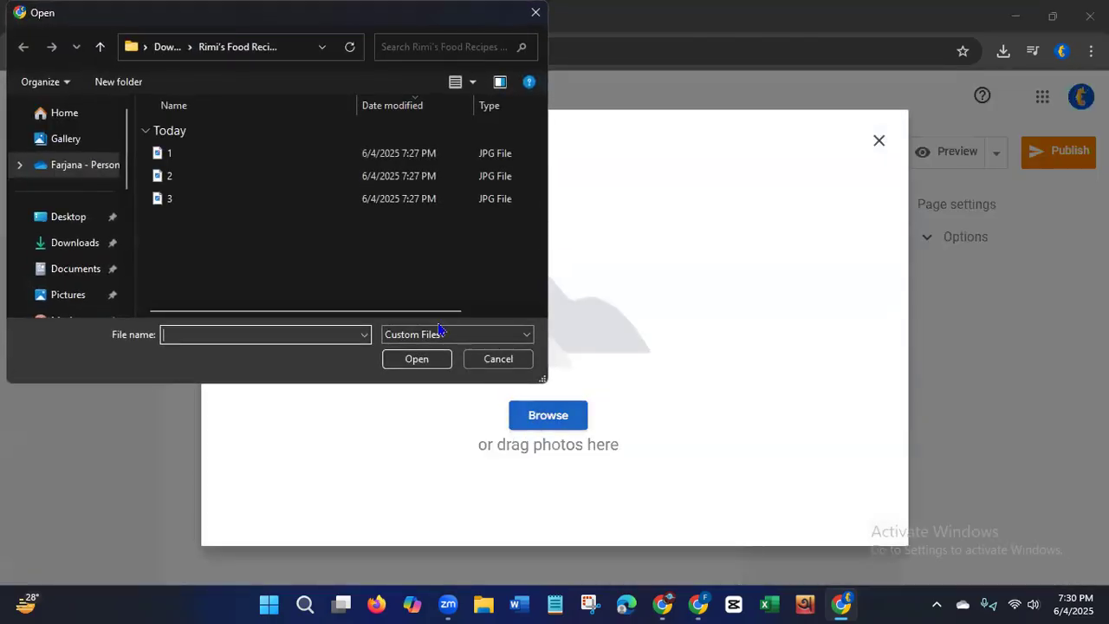
left_click(260, 204)
left_click(396, 358)
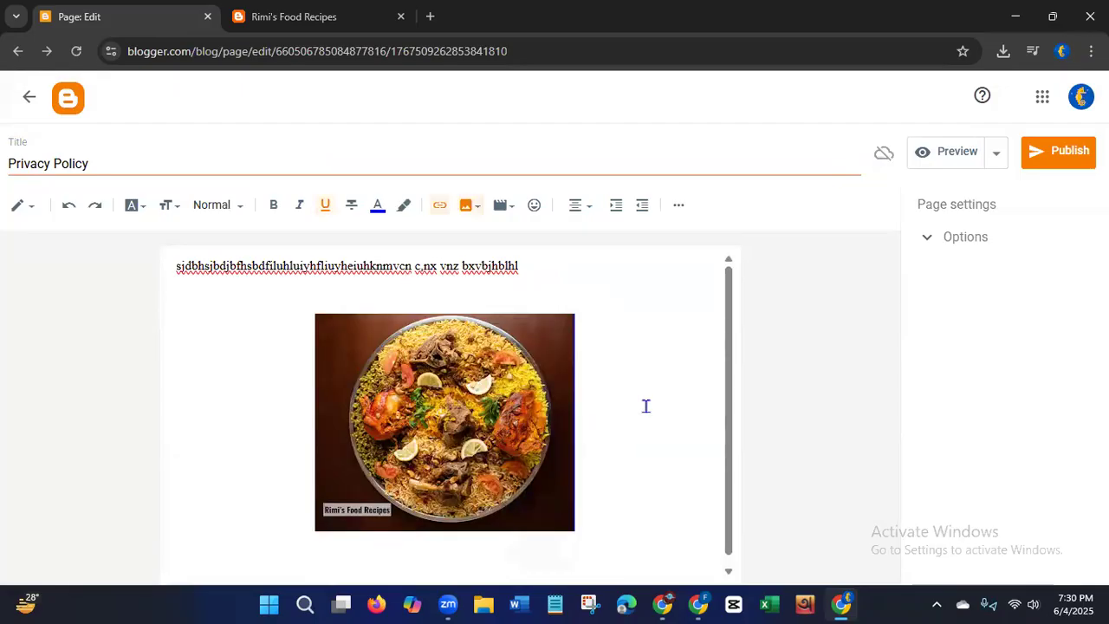
left_click(1051, 165)
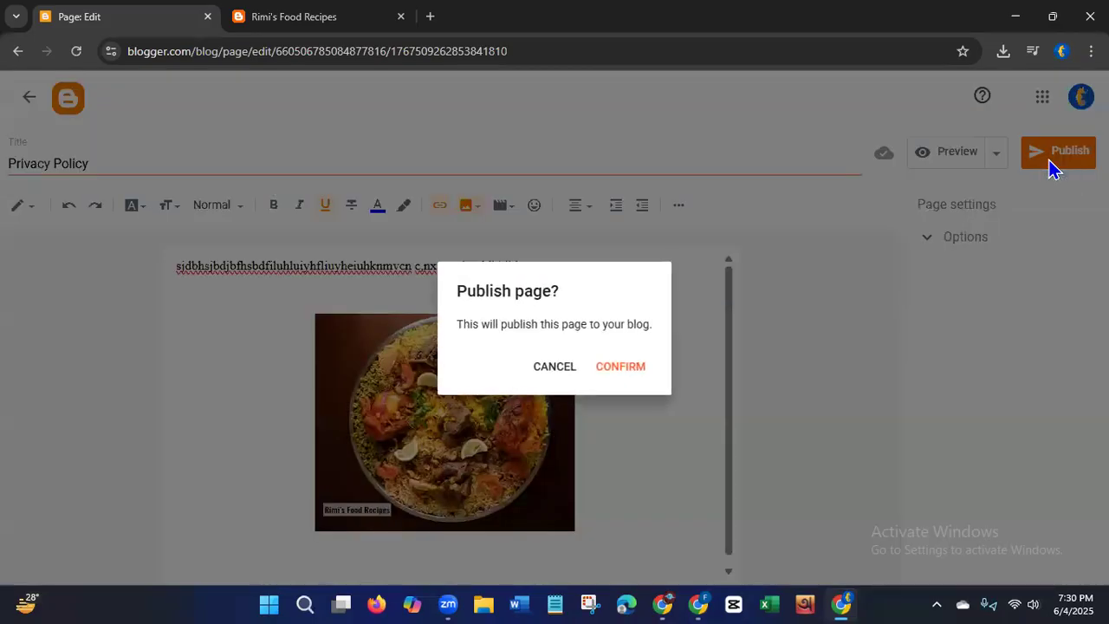
left_click(632, 365)
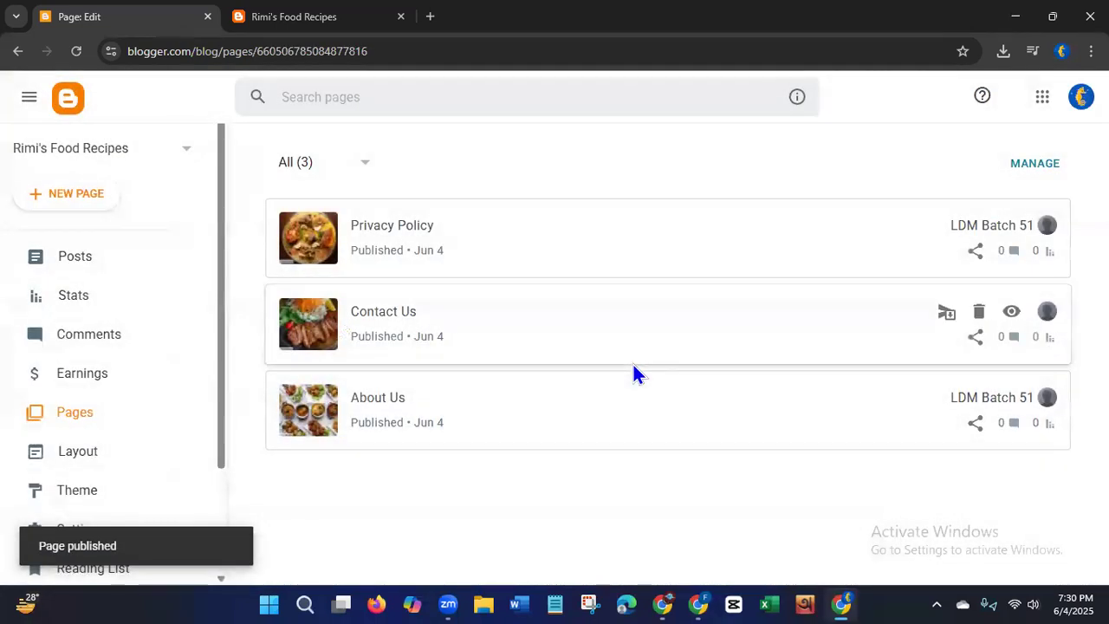
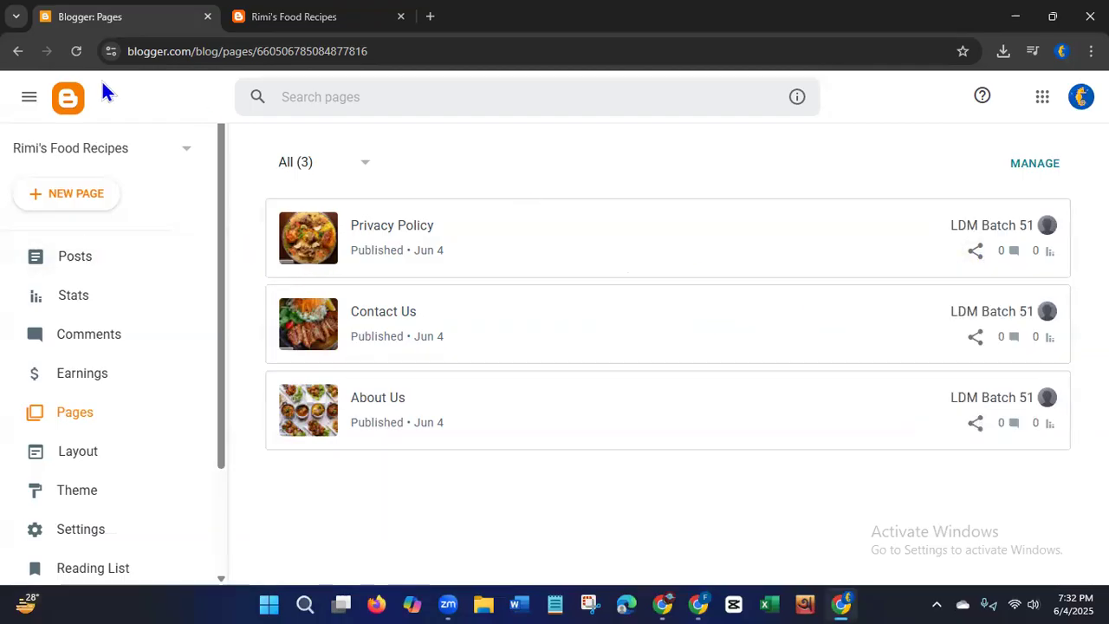
Step: Copy the About Us page's share link into an empty Notepad document, followed by a blank line
left_click(297, 17)
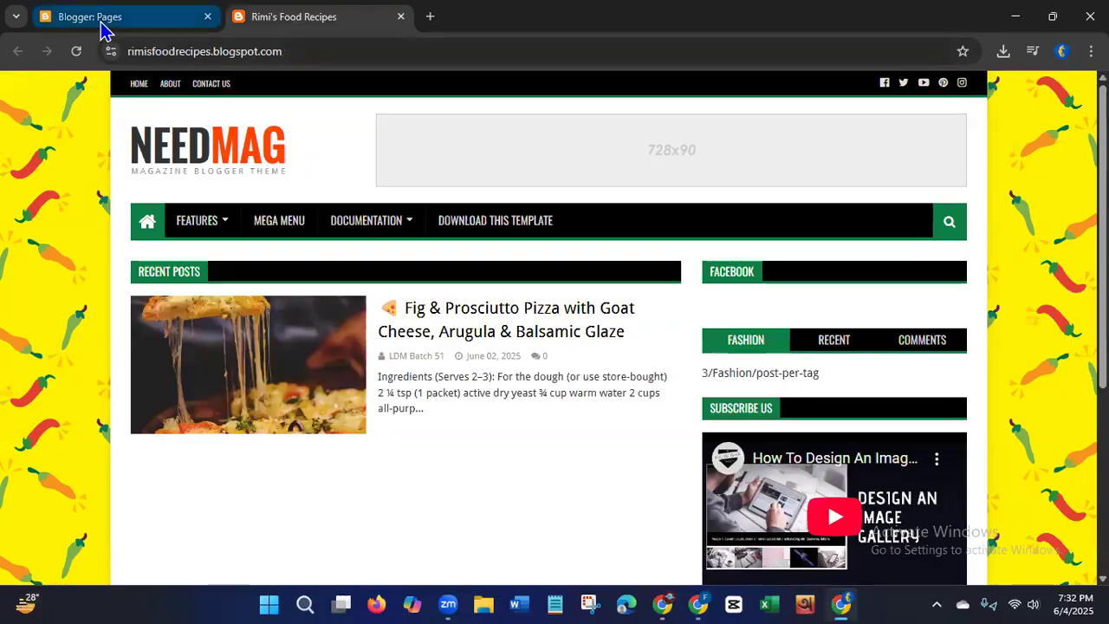
left_click(102, 26)
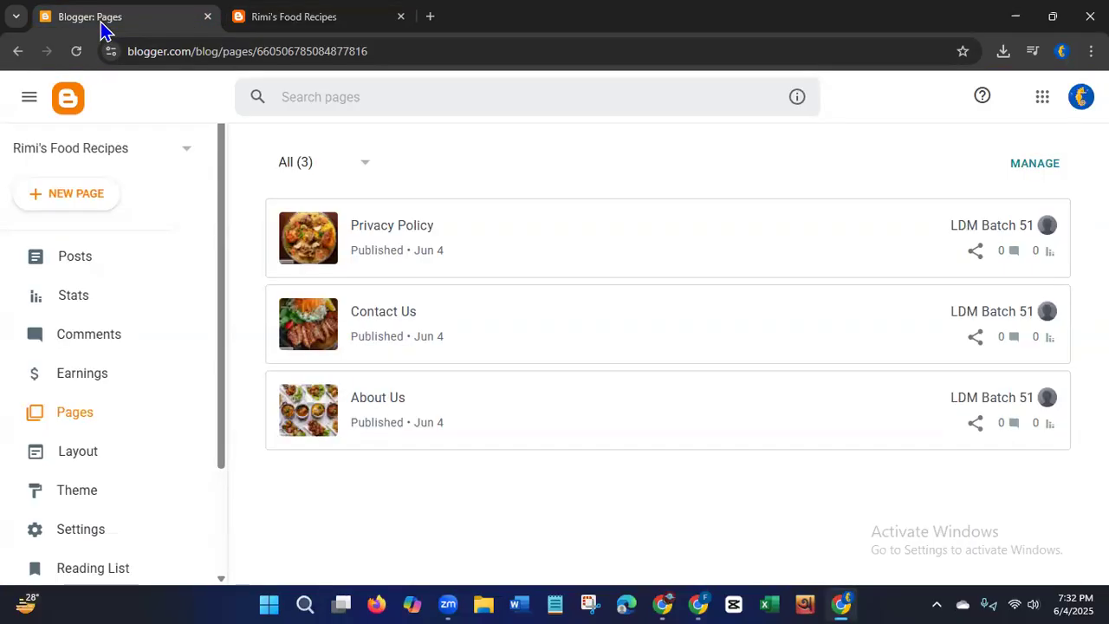
left_click(976, 425)
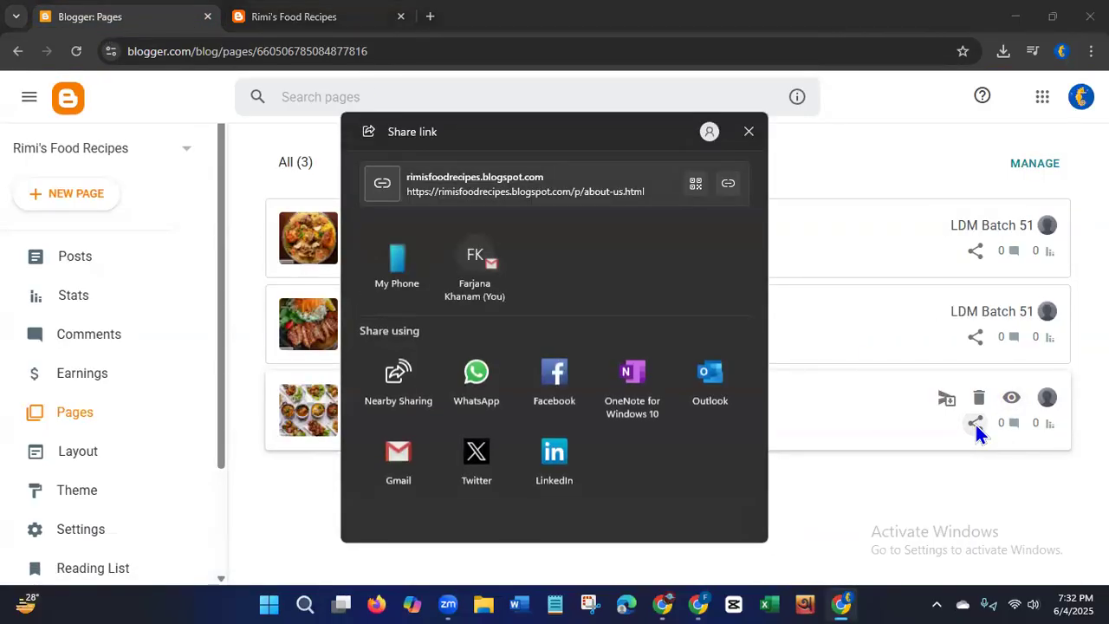
left_click(728, 189)
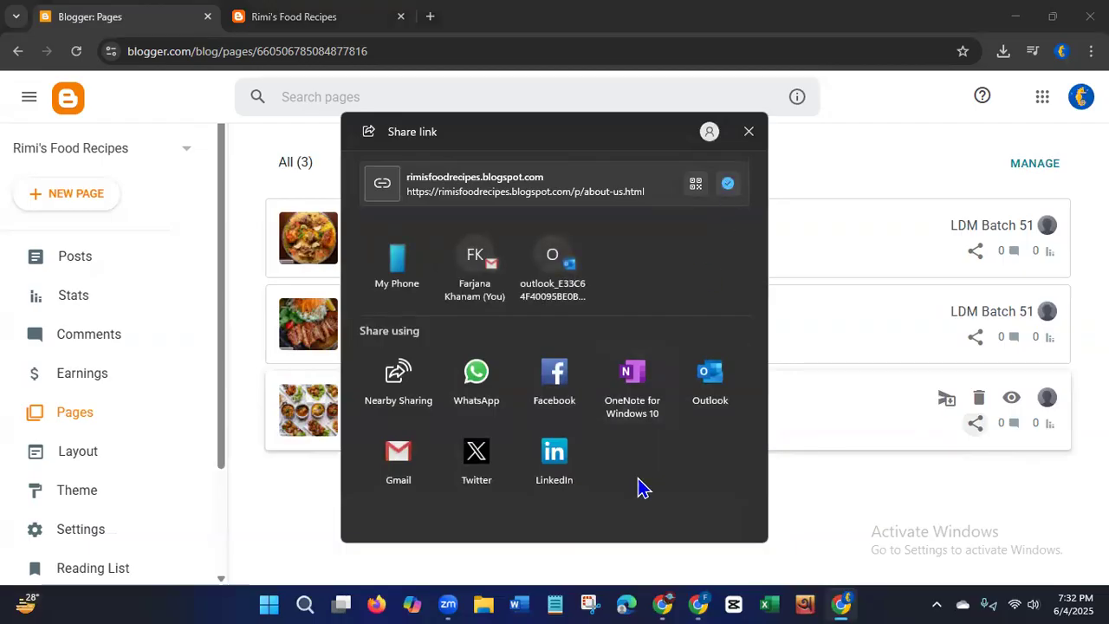
left_click(554, 604)
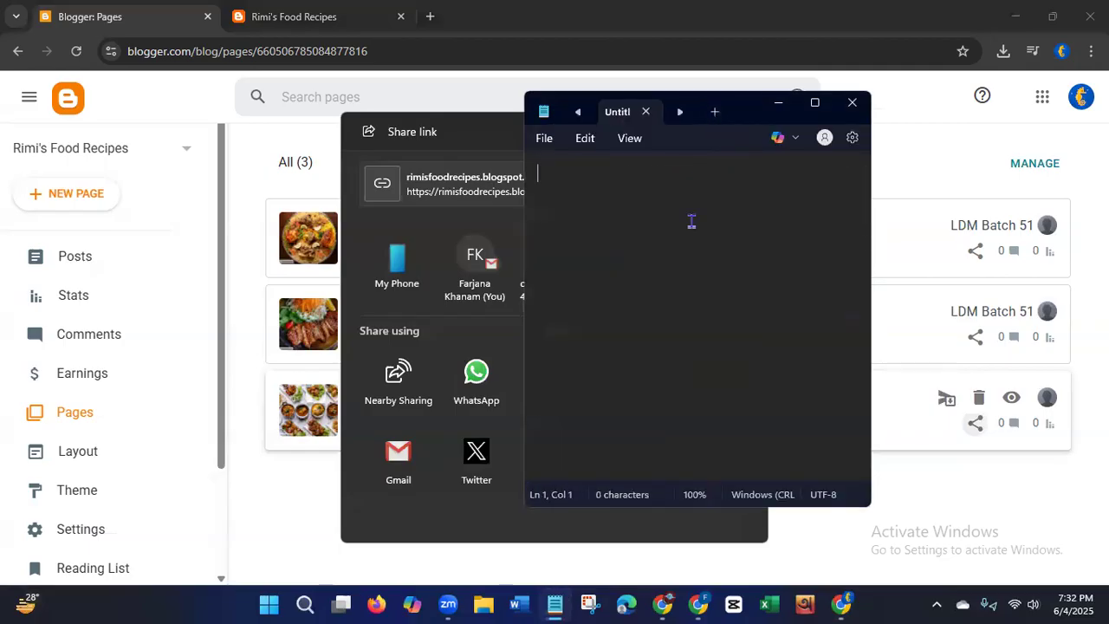
type("https://rimisfoodrecipes.blogspot.com/p/about-us.html")
key("Return")
key("Return")
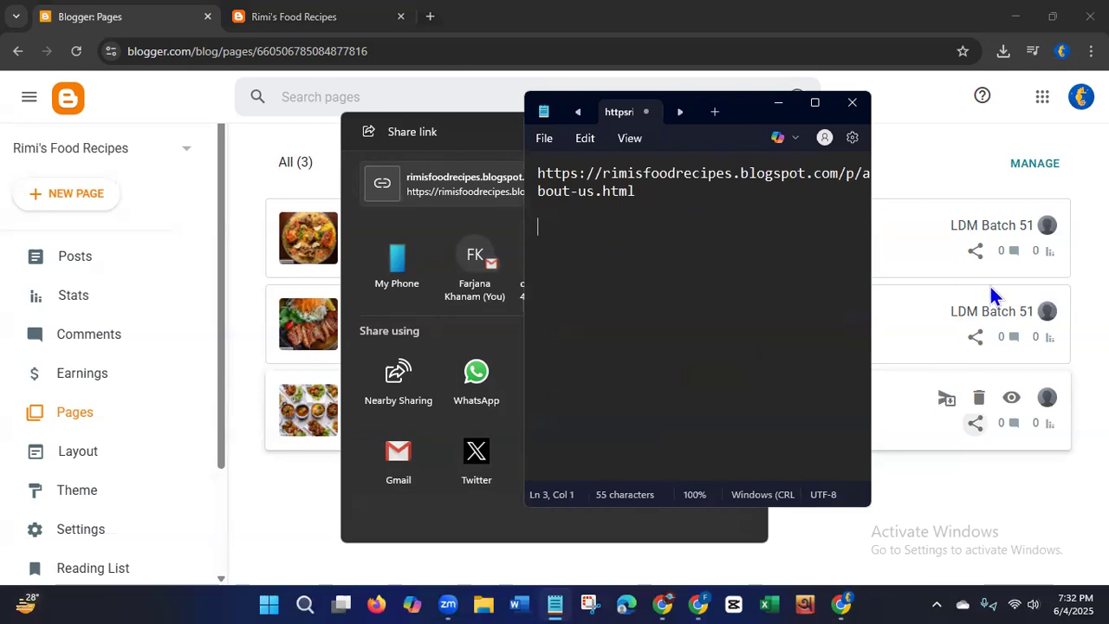
Step: Copy the Contact Us page's share link into Notepad below the About Us link, and close the share window
left_click(975, 338)
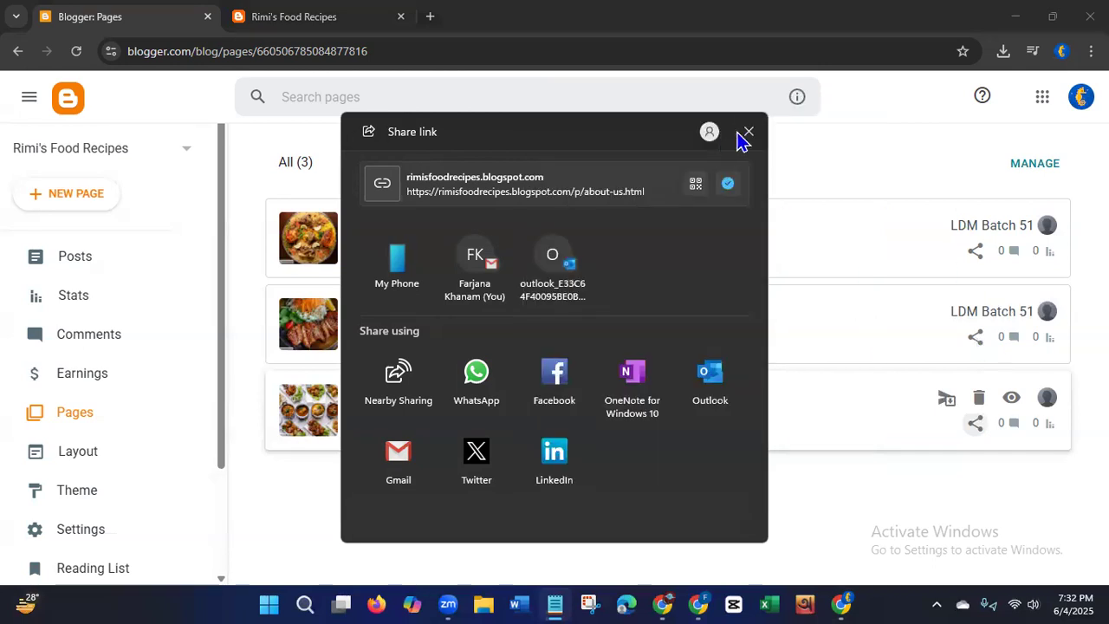
left_click(747, 134)
left_click(980, 339)
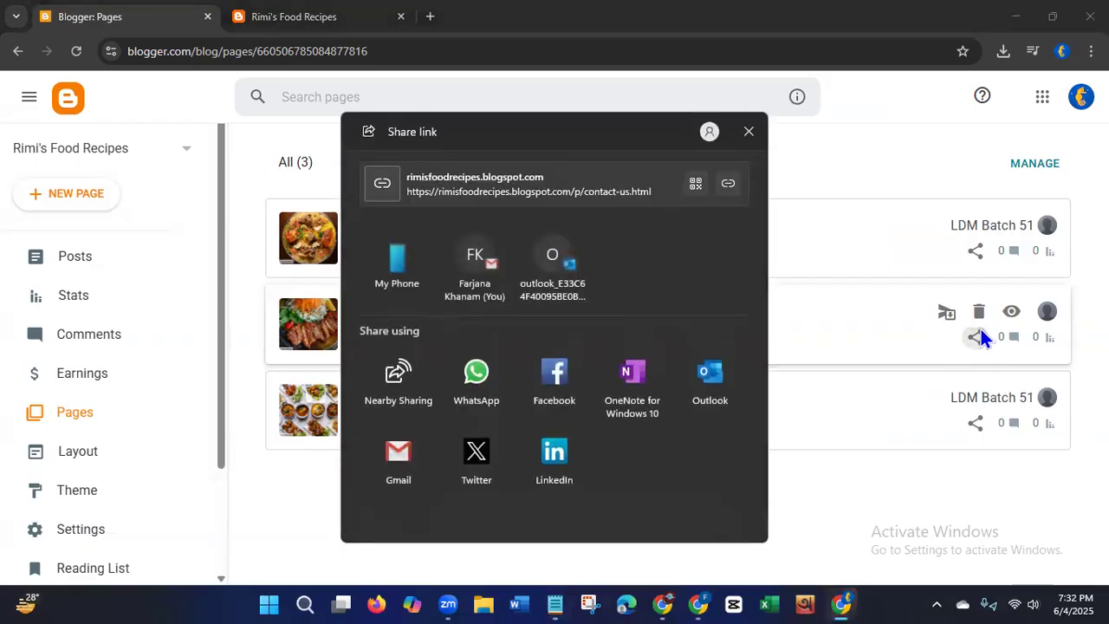
left_click(728, 185)
left_click(555, 604)
type("https://rimisfoodrecipes.blogspot.com/p/contact-us.html")
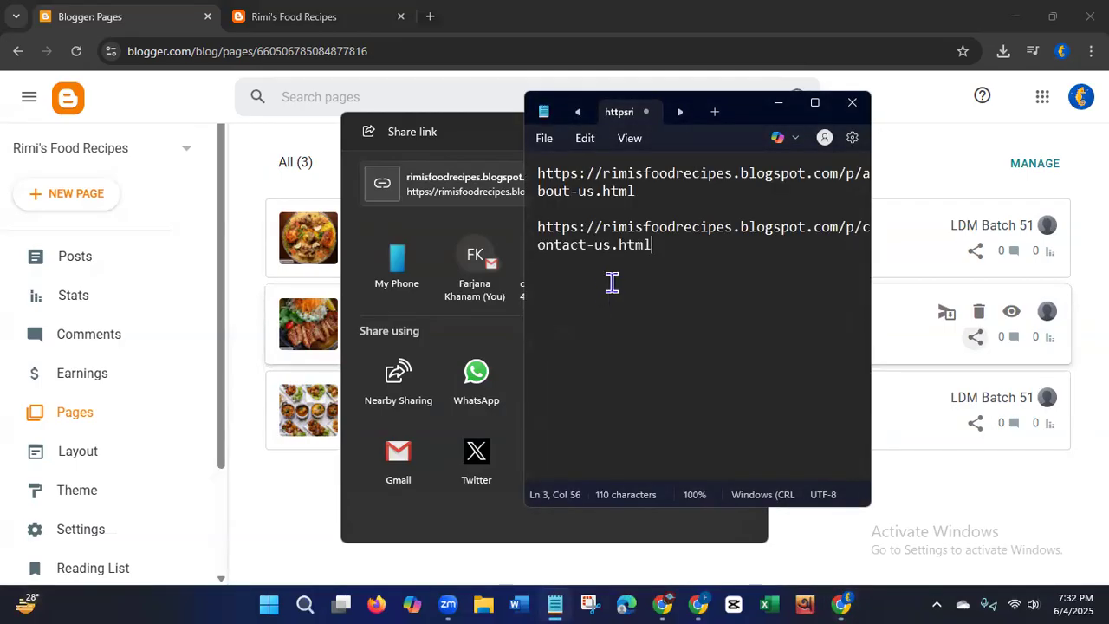
left_click(778, 103)
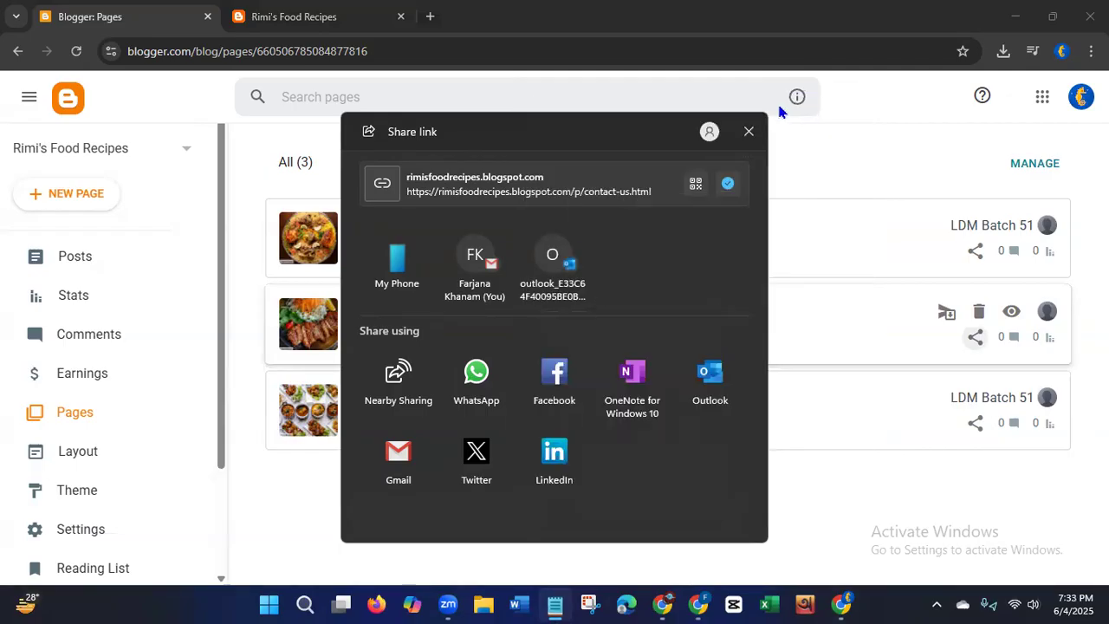
left_click(751, 131)
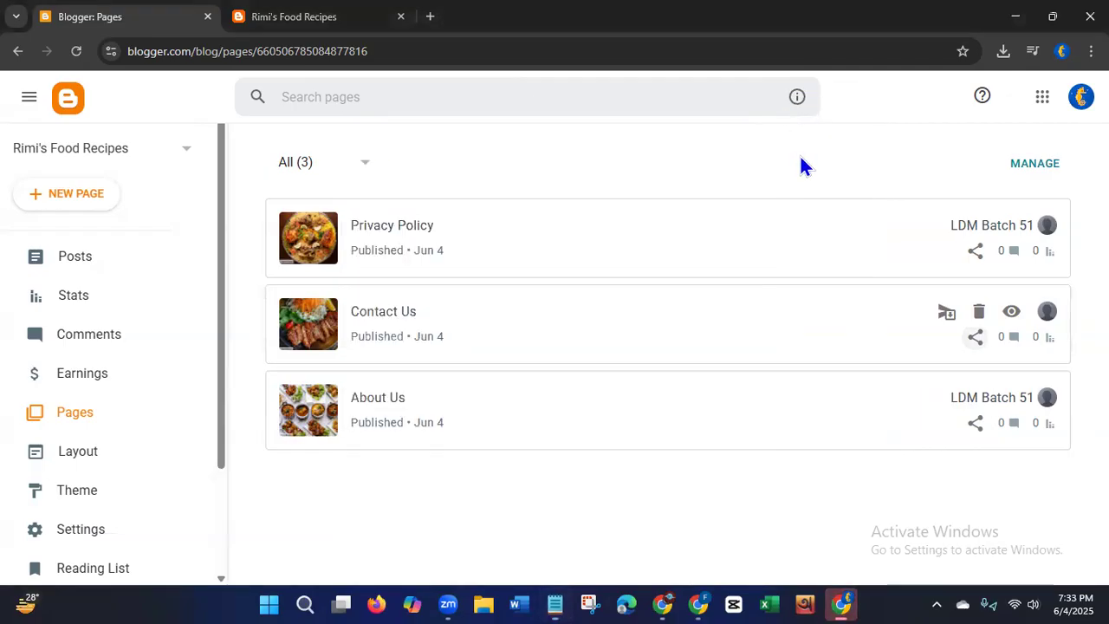
Step: Copy the Privacy Policy page's share link into Notepad, one blank line below the Contact Us link, and minimize Notepad
left_click(975, 254)
left_click(727, 186)
left_click(748, 132)
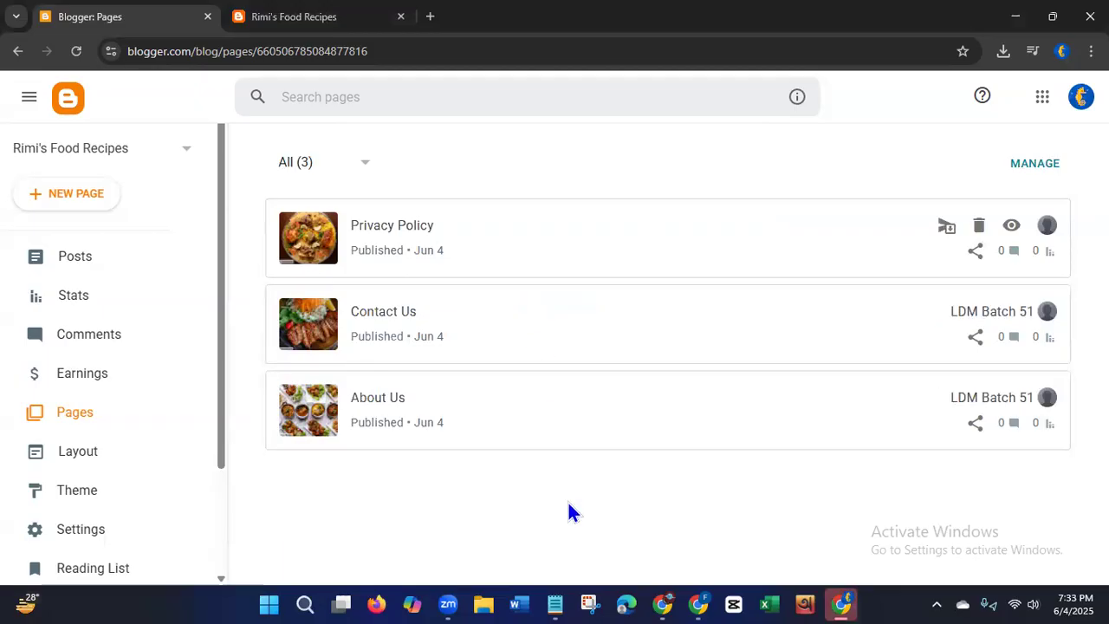
left_click(555, 601)
key("Return")
key("Return")
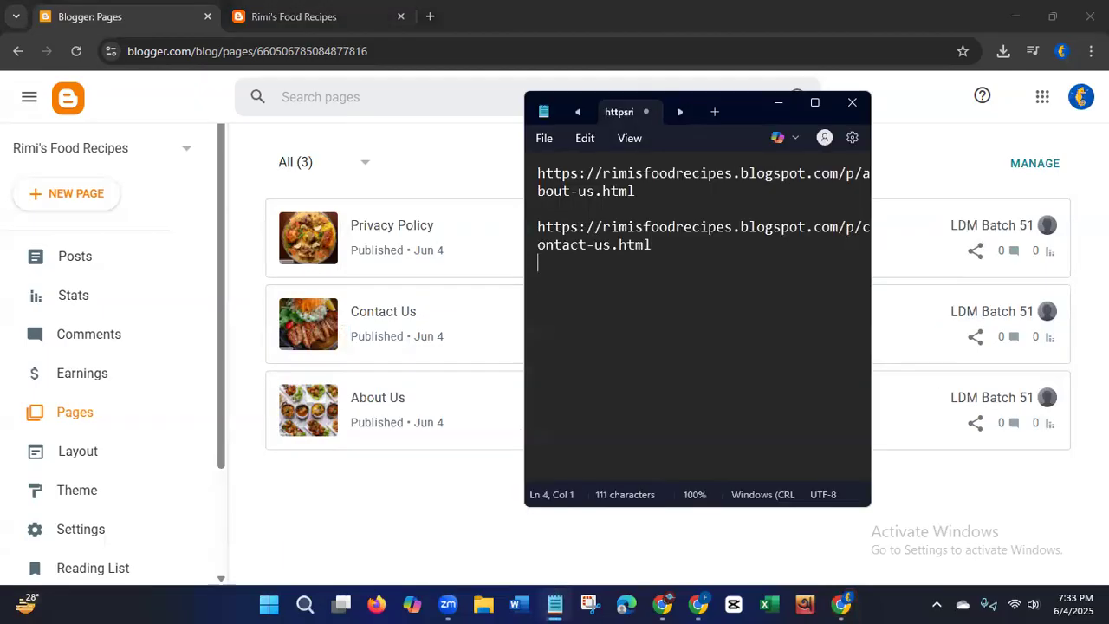
type("https://rimisfoodrecipes.blogspot.com/p/privacy-policy.html")
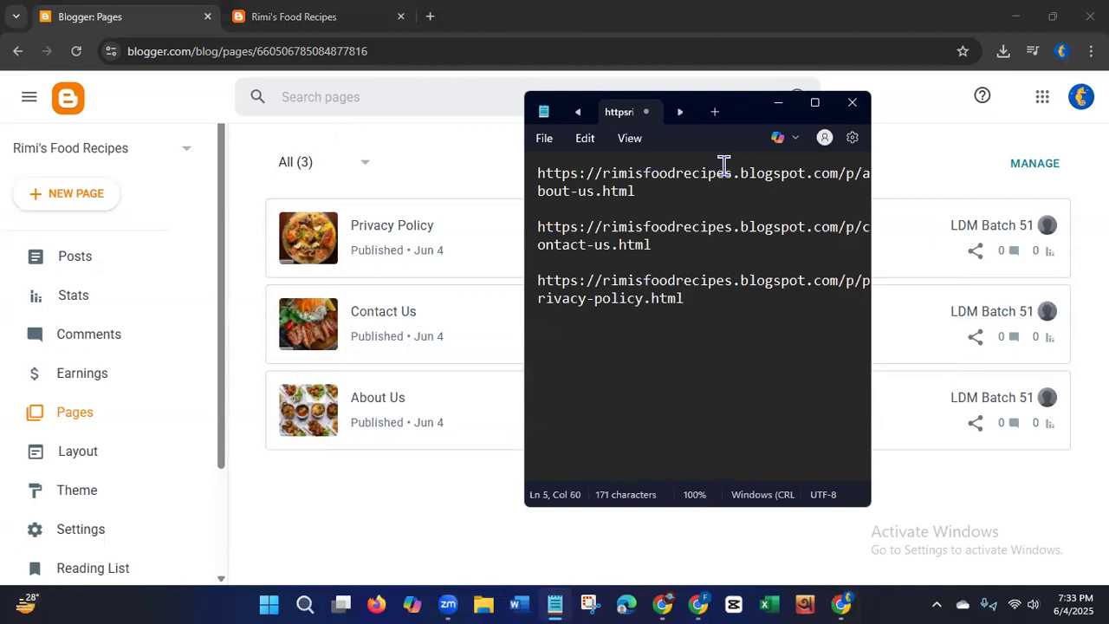
left_click(782, 109)
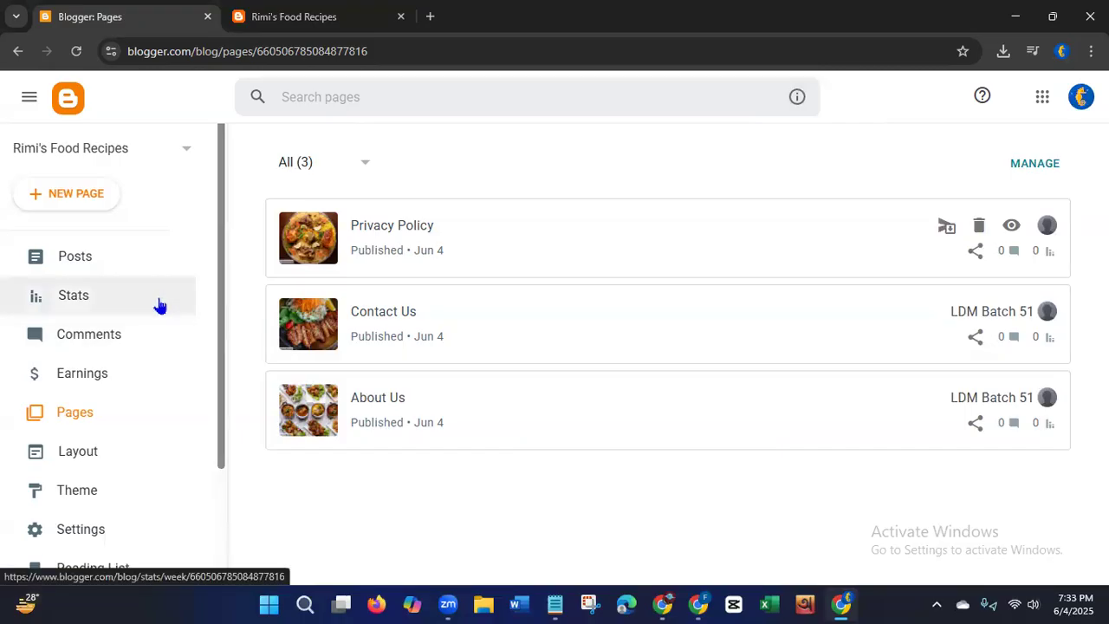
Step: Open the blog layout's Top Navigation menu for editing and delete the Home item from its link list
left_click(101, 459)
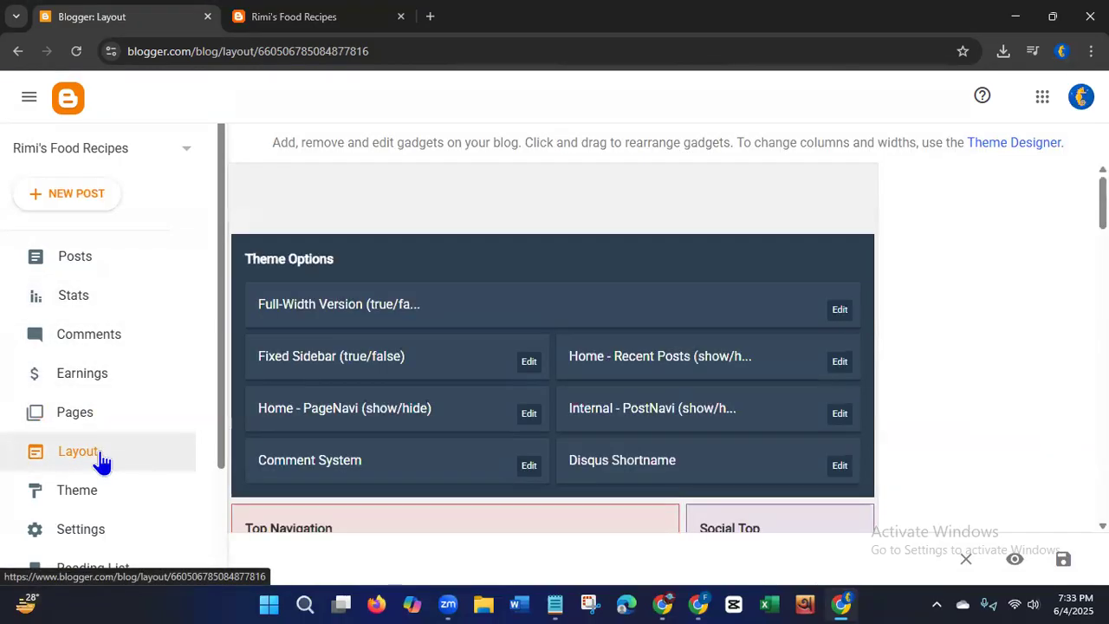
scroll(1013, 220, "down", 3)
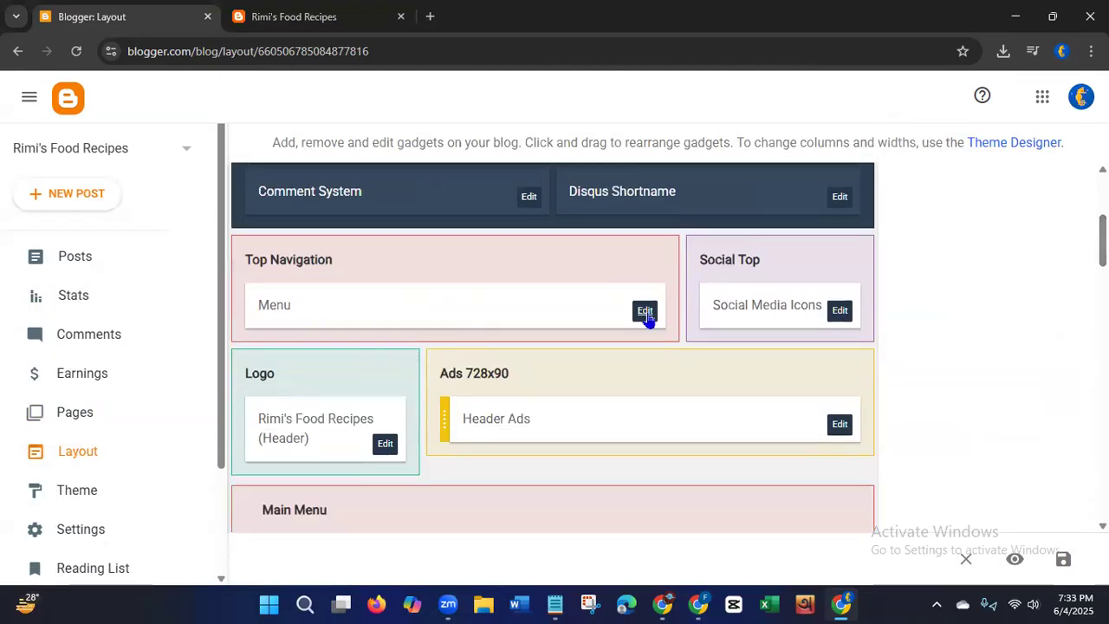
left_click(646, 312)
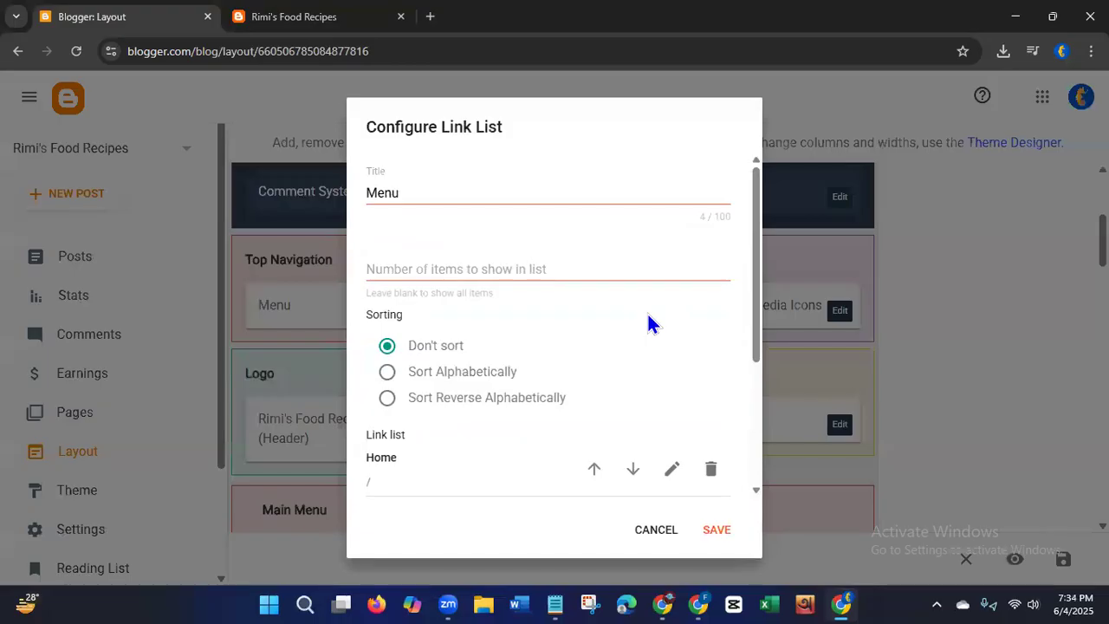
left_click_drag(757, 307, 737, 452)
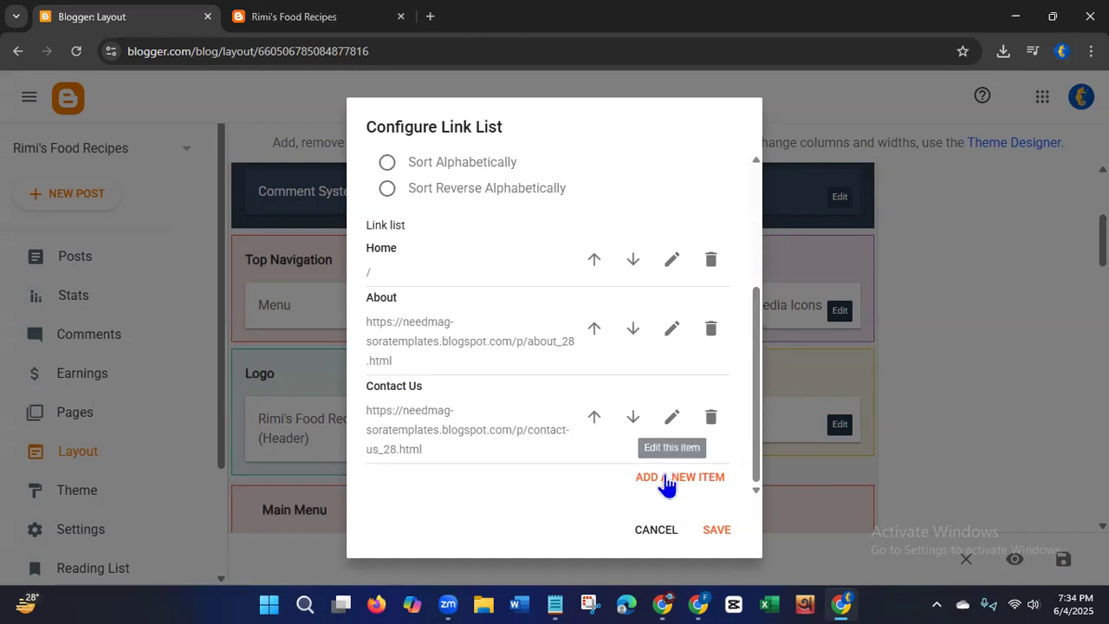
left_click(711, 260)
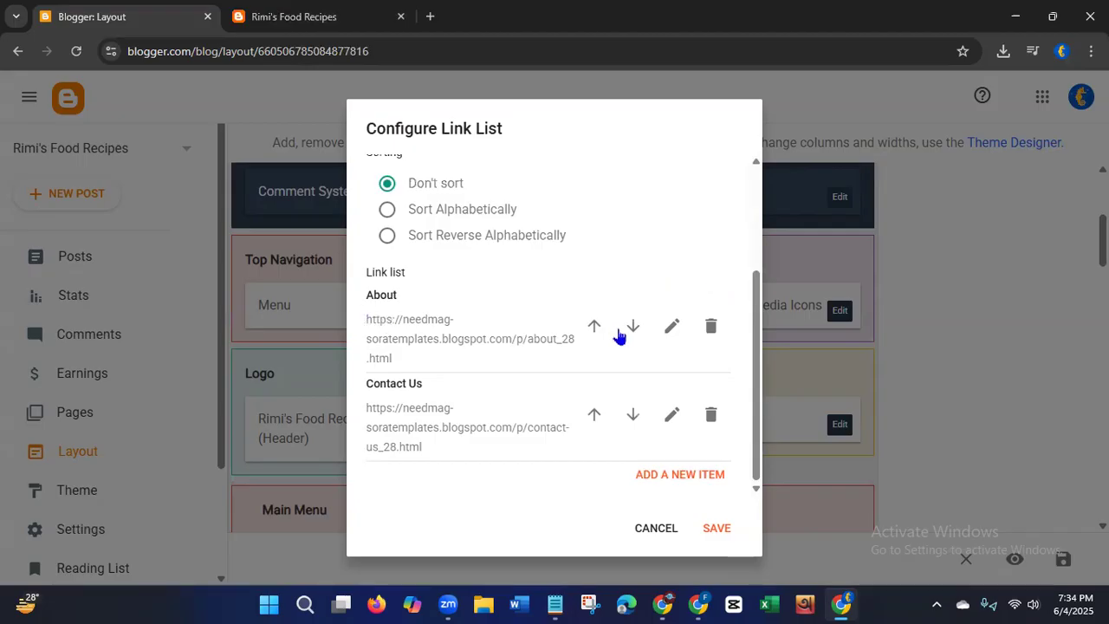
Step: Rename the About item in the link list to About Us and clear its site URL
left_click(670, 329)
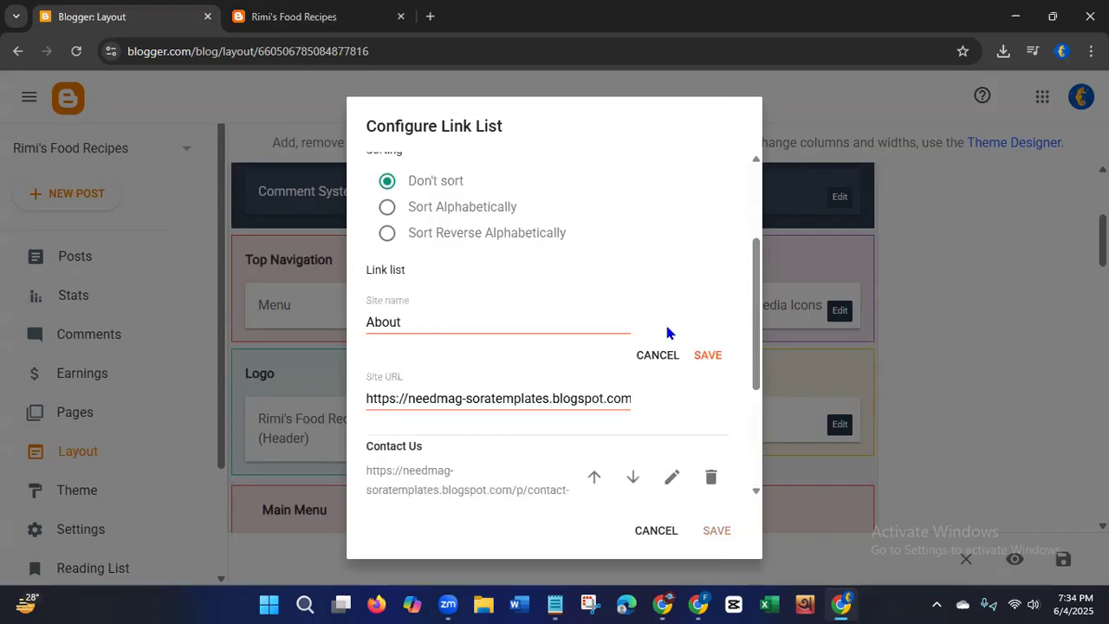
left_click(430, 323)
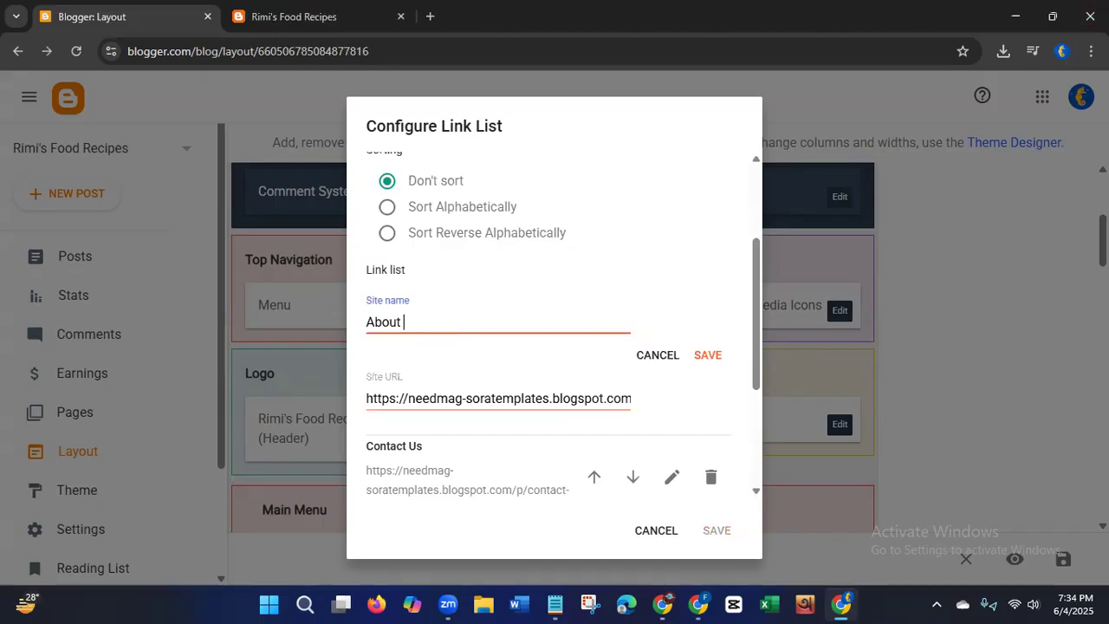
type("Us")
left_click(378, 398)
left_click_drag(378, 399, 669, 407)
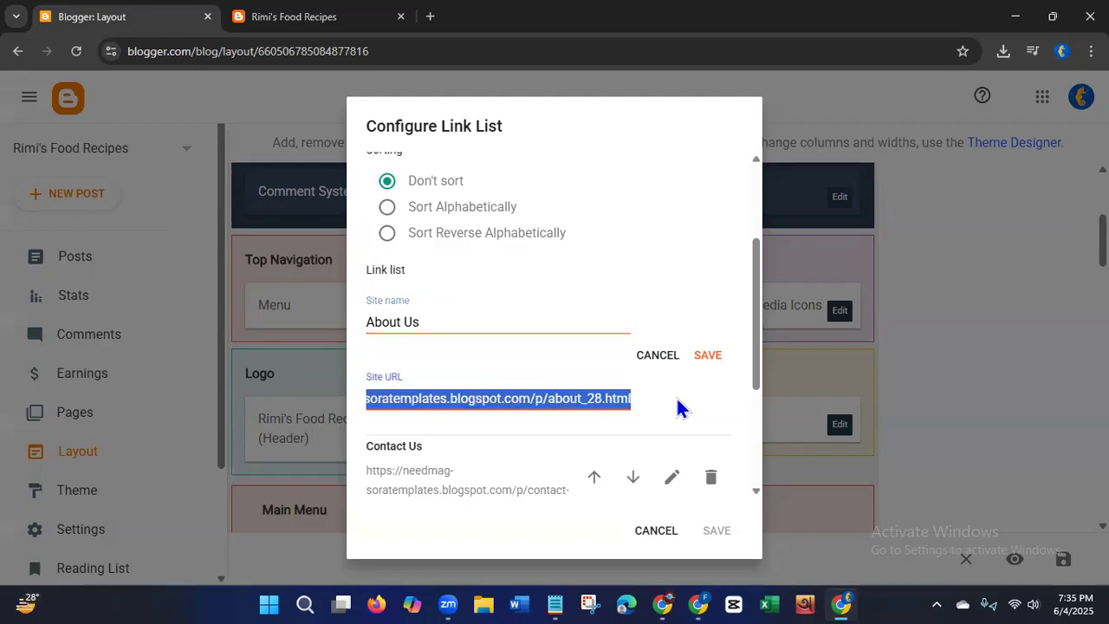
key("BackSpace")
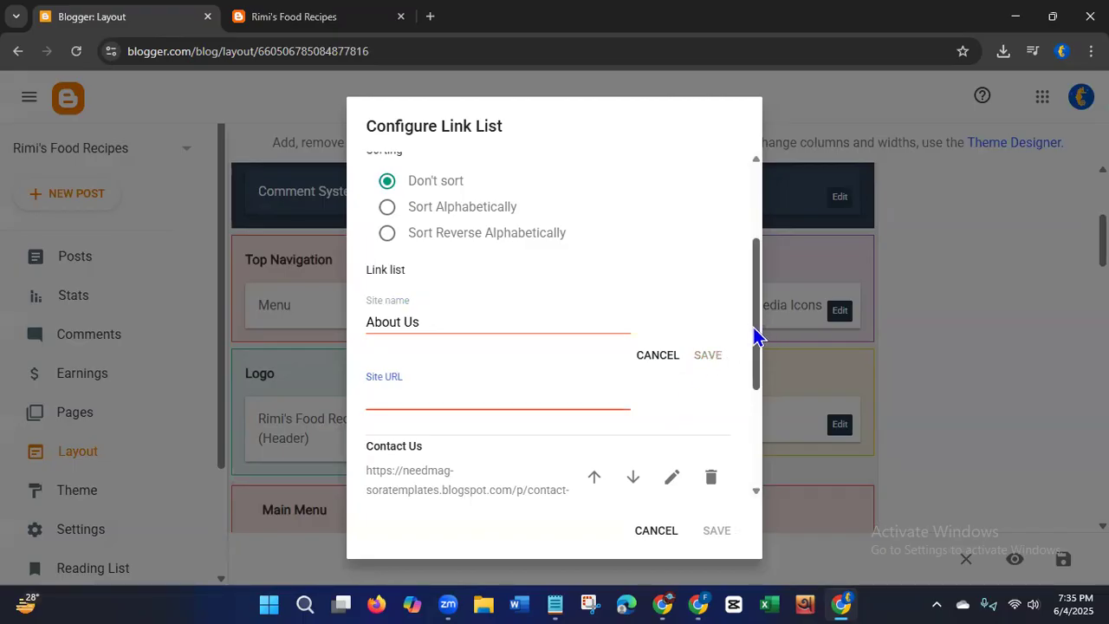
left_click_drag(755, 331, 777, 239)
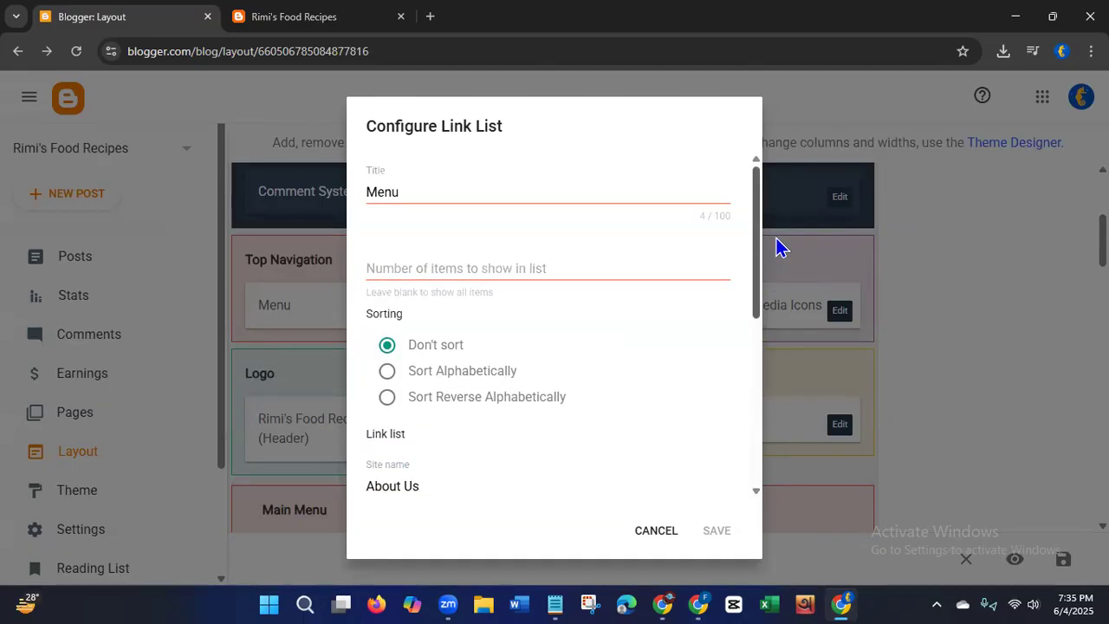
left_click_drag(777, 237, 770, 403)
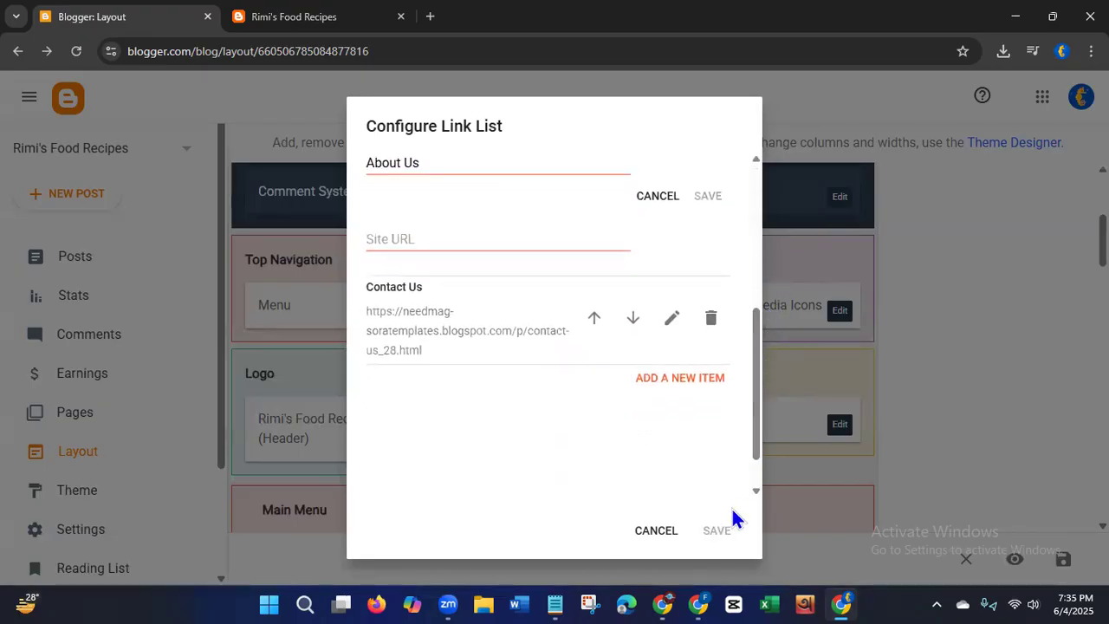
left_click(556, 598)
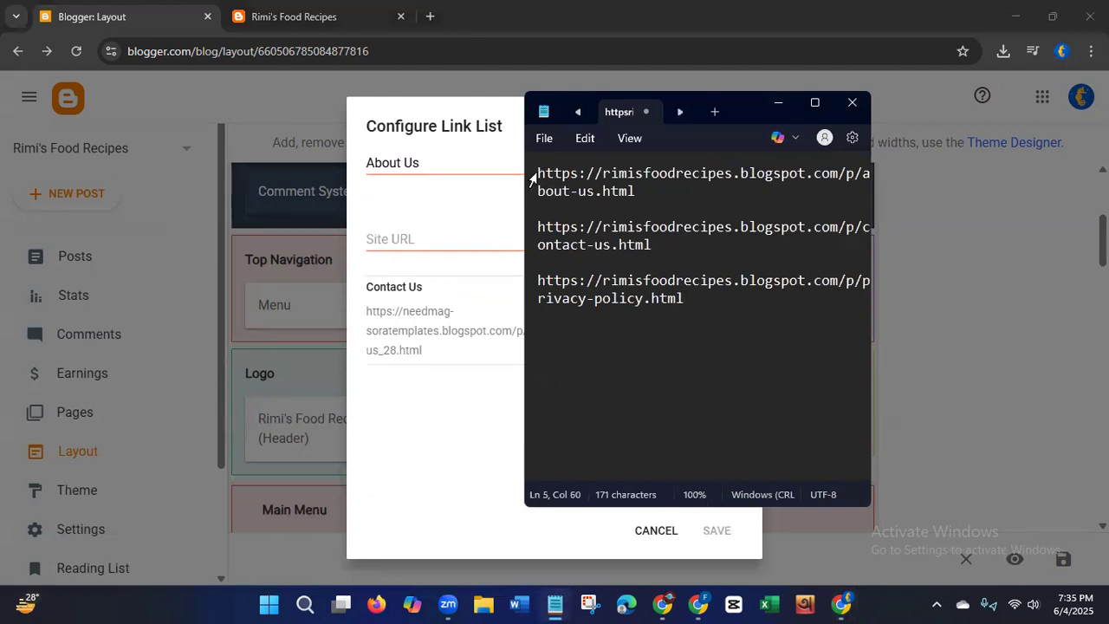
left_click_drag(538, 172, 635, 199)
right_click(636, 199)
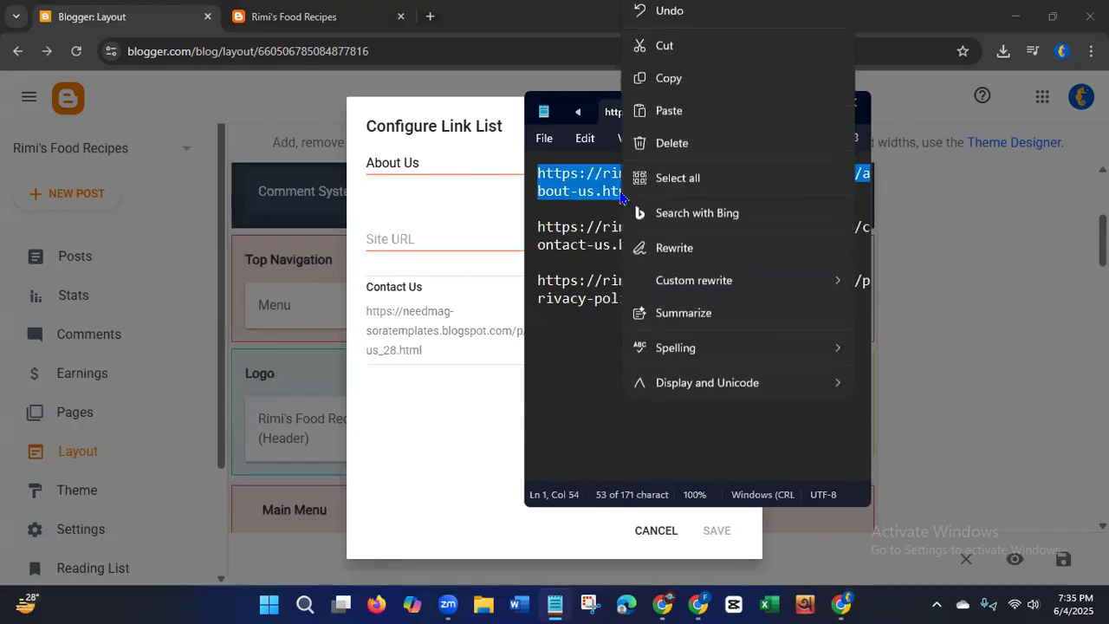
left_click(672, 87)
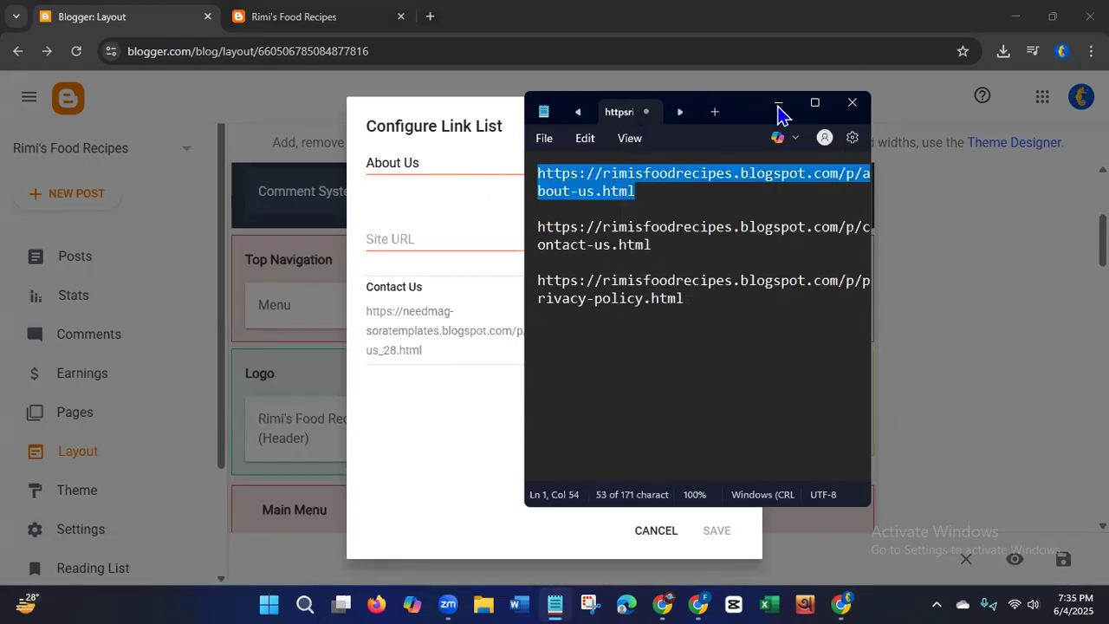
left_click(851, 106)
Step: Paste the copied about-us.html link as the About Us item's site URL and save the item
left_click(452, 242)
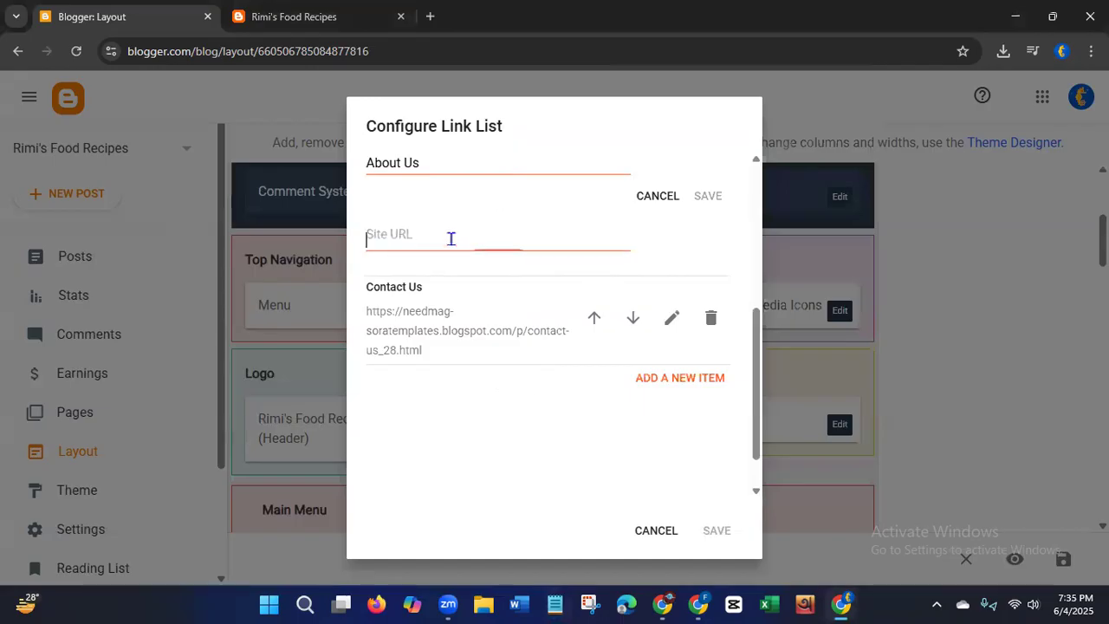
key("ctrl+v")
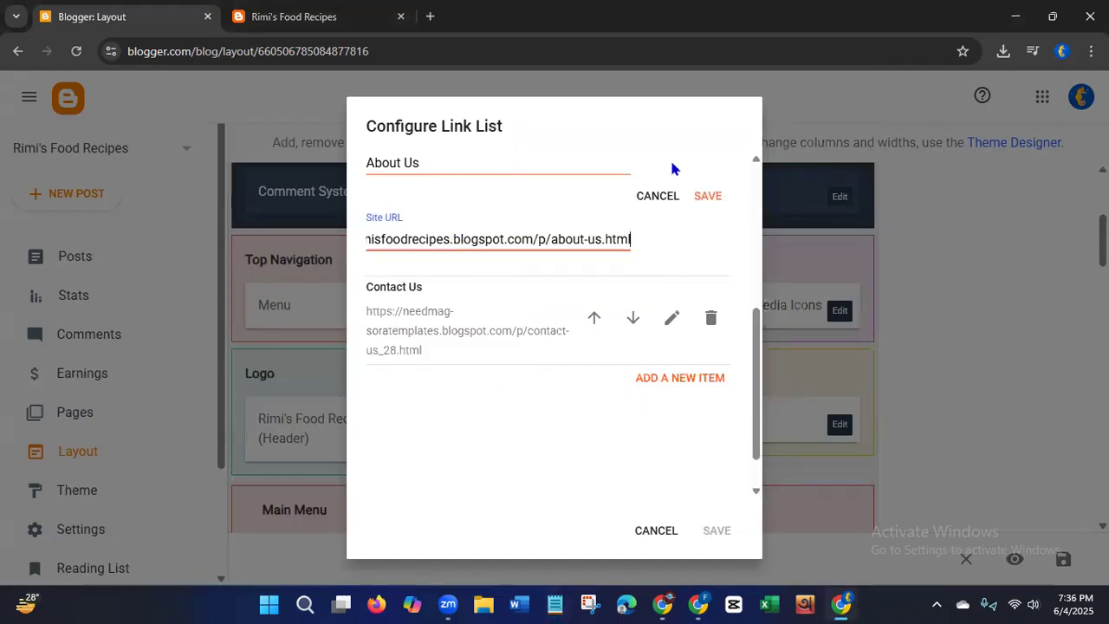
left_click(712, 198)
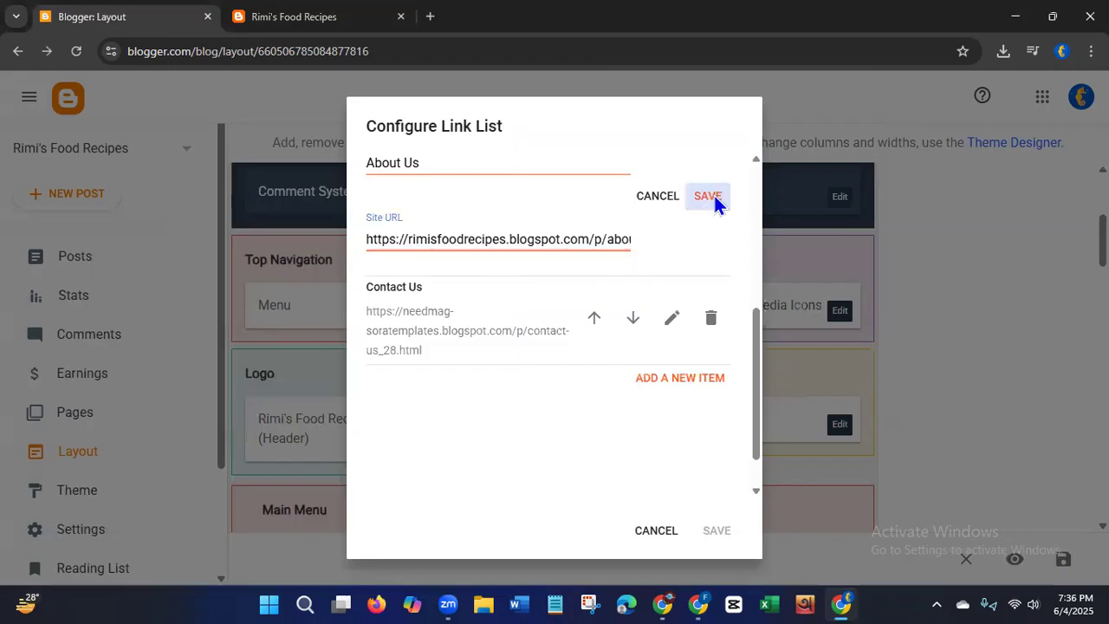
left_click(709, 197)
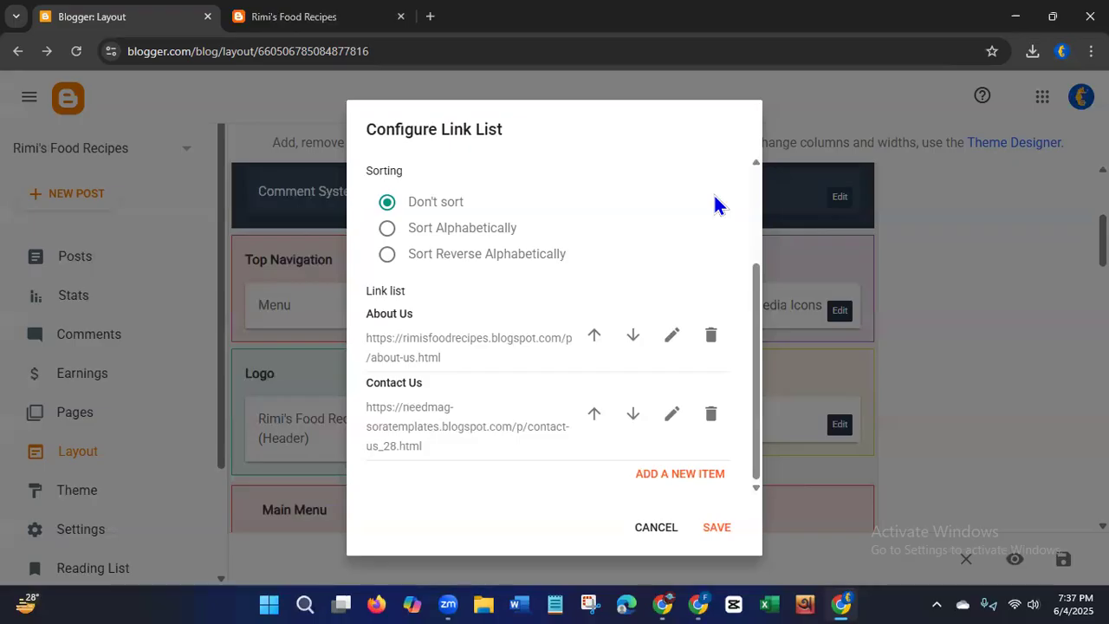
Step: Open the Contact Us item in the link list for editing and clear its site URL
left_click(672, 416)
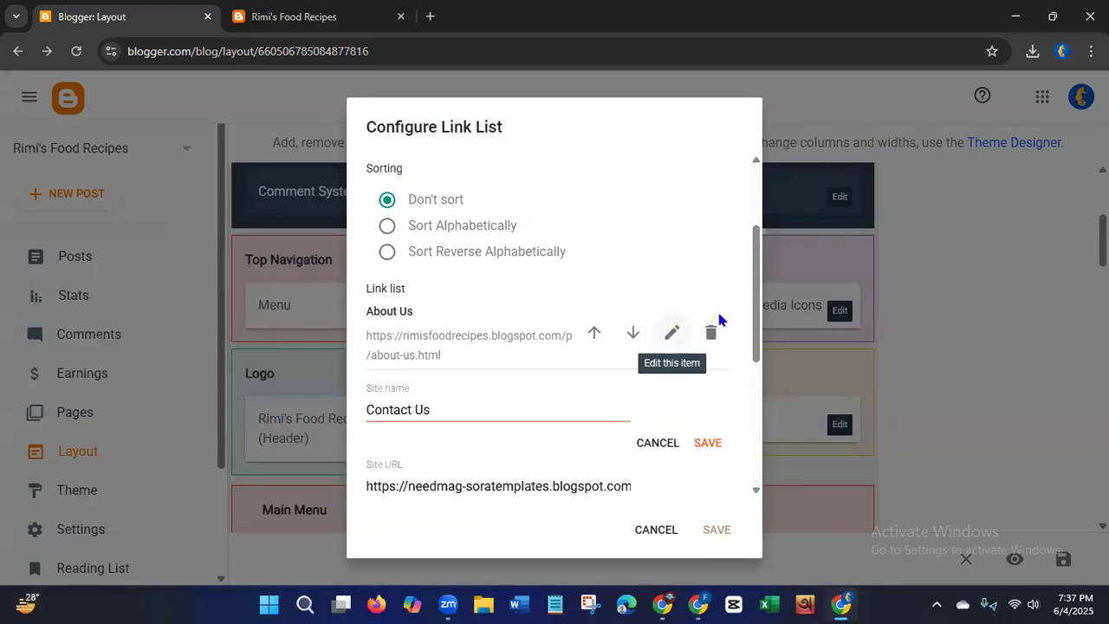
scroll(746, 375, "down", 1)
scroll(745, 375, "down", 3)
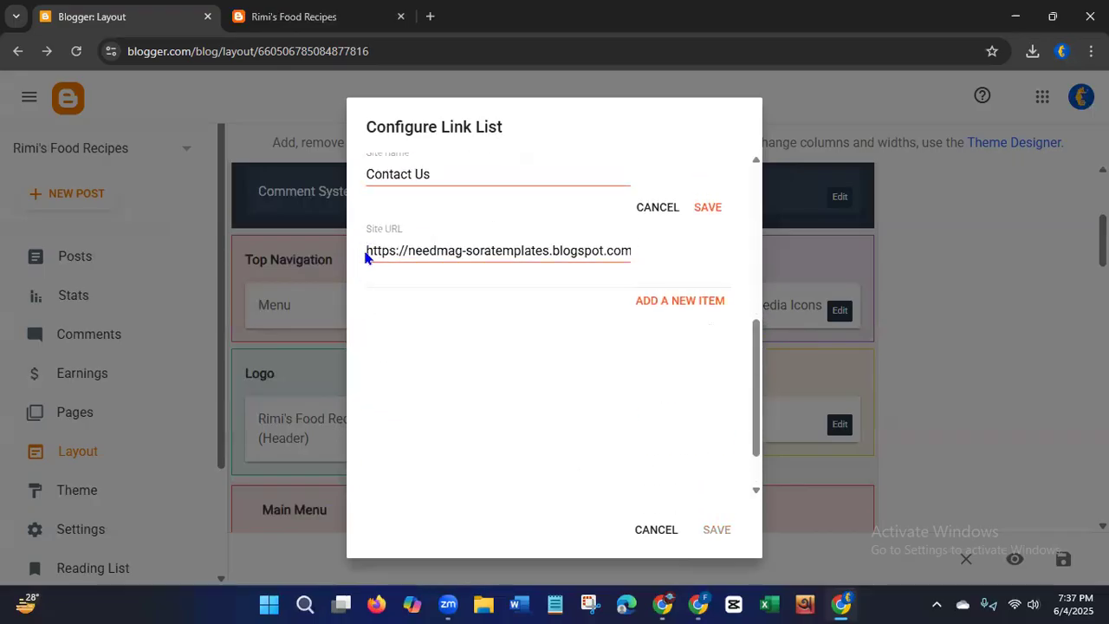
left_click_drag(366, 250, 691, 253)
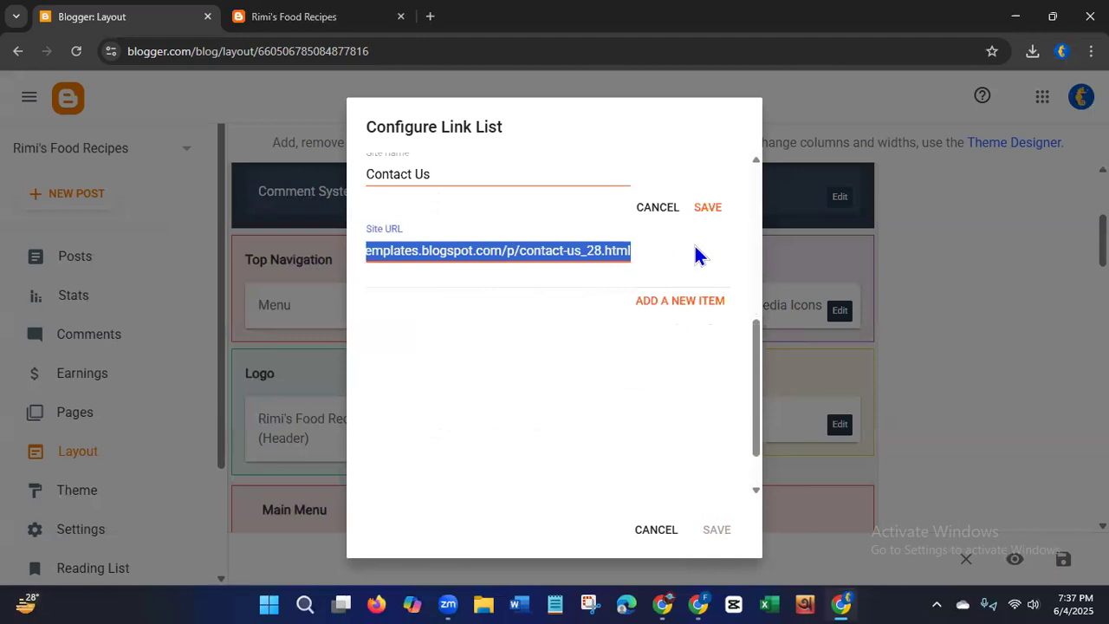
key("BackSpace")
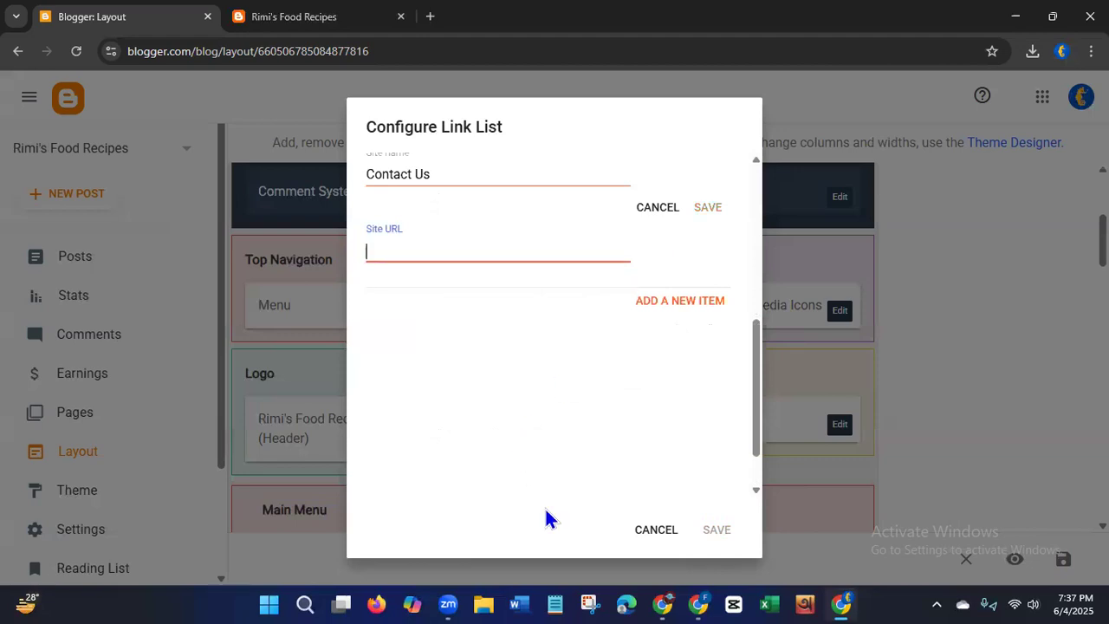
left_click(559, 600)
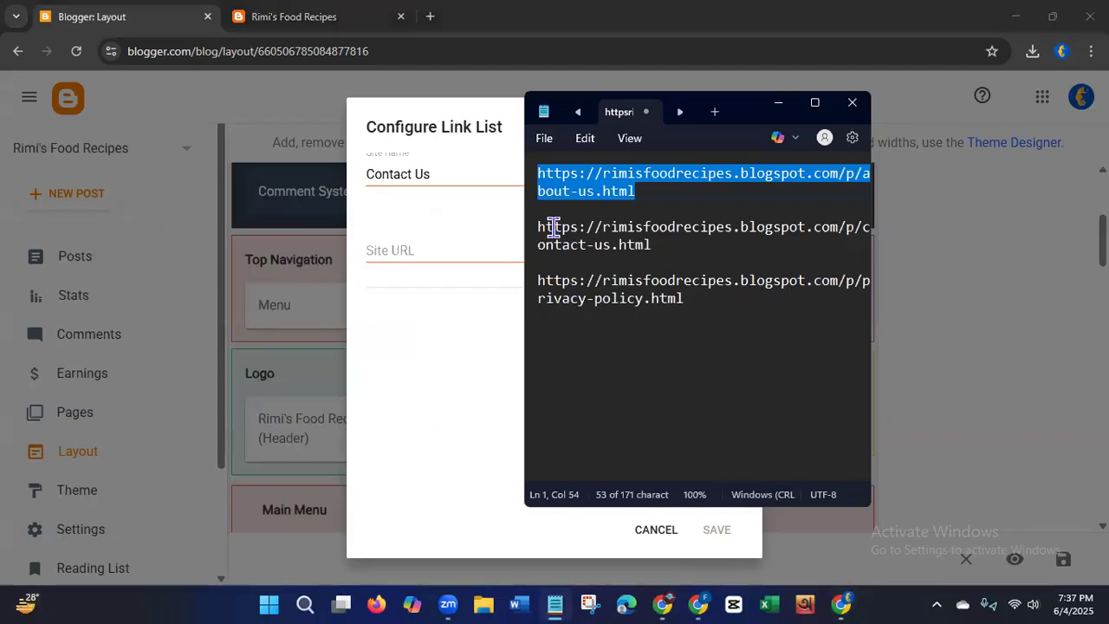
left_click_drag(539, 227, 656, 244)
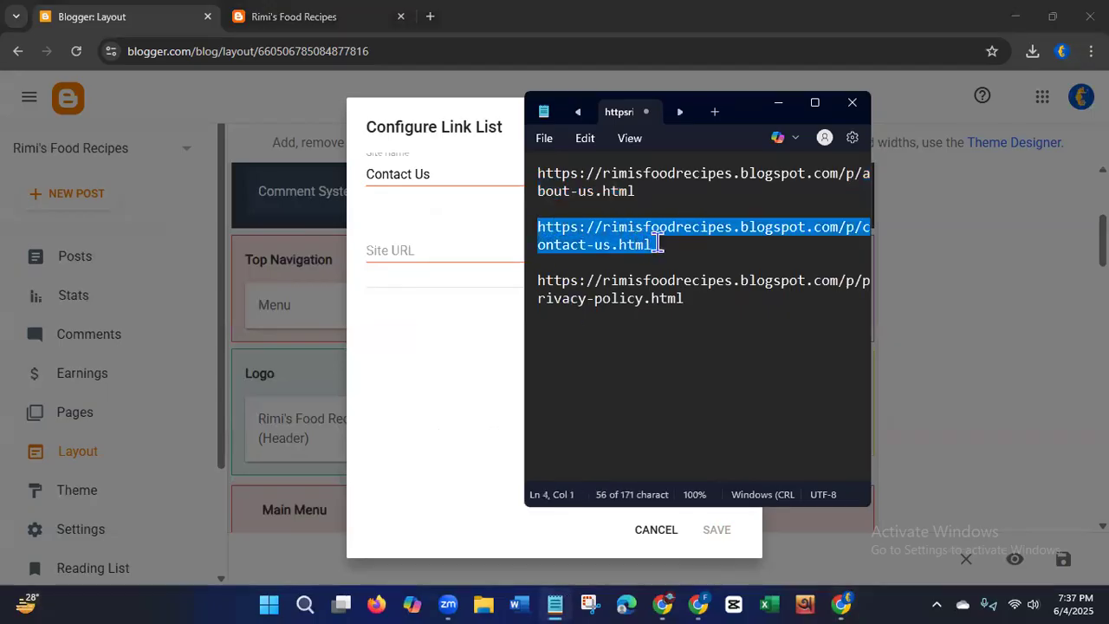
right_click(633, 245)
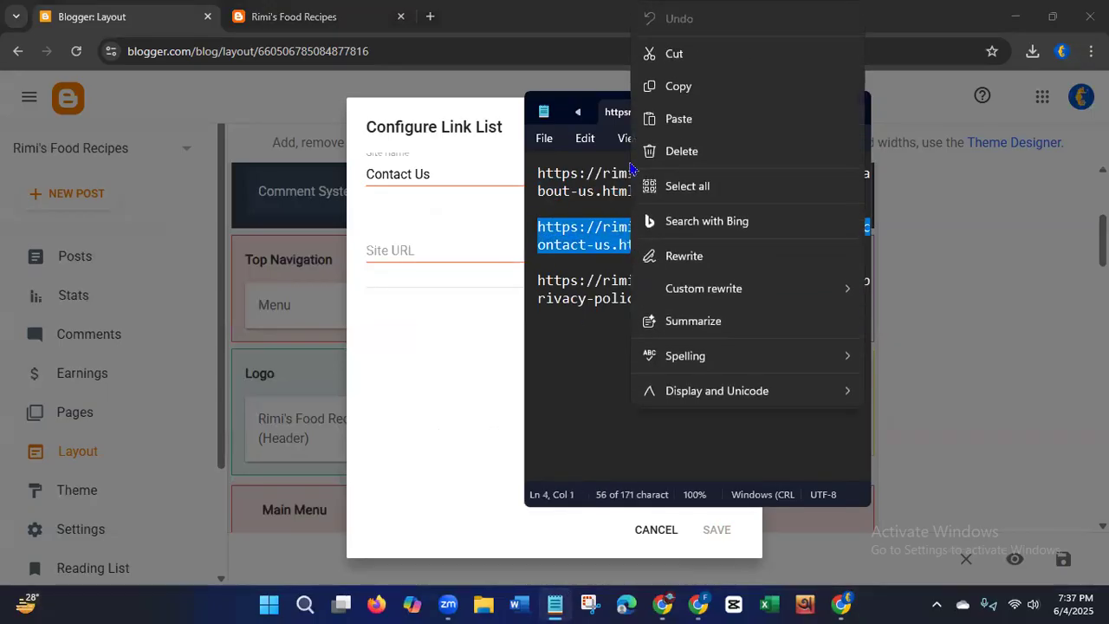
left_click(650, 87)
left_click(852, 104)
left_click(493, 246)
key("ctrl+v")
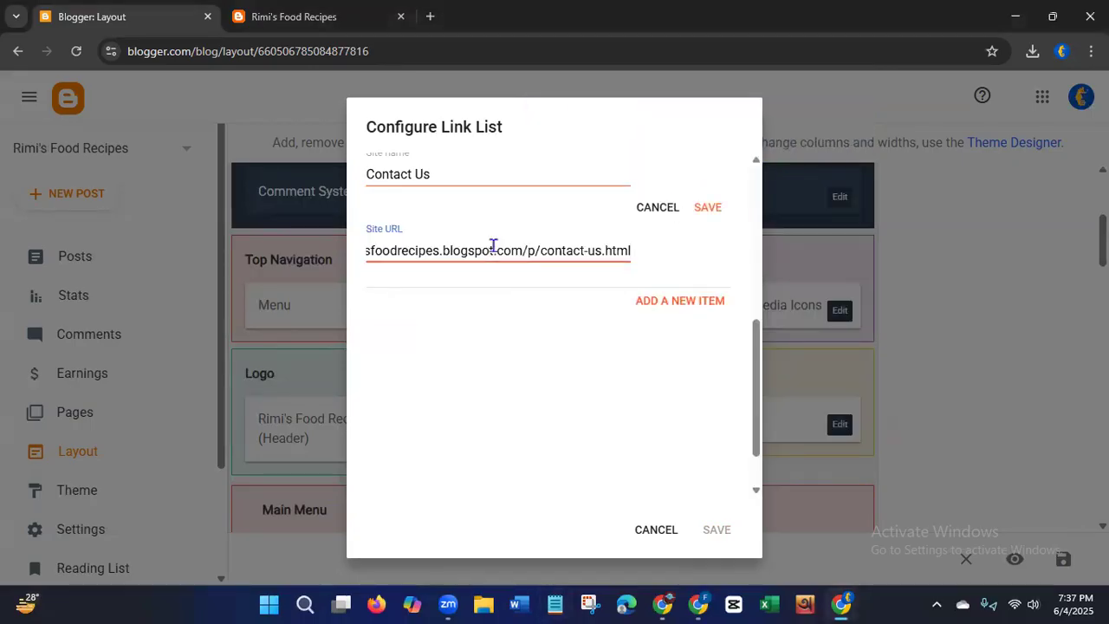
left_click(706, 208)
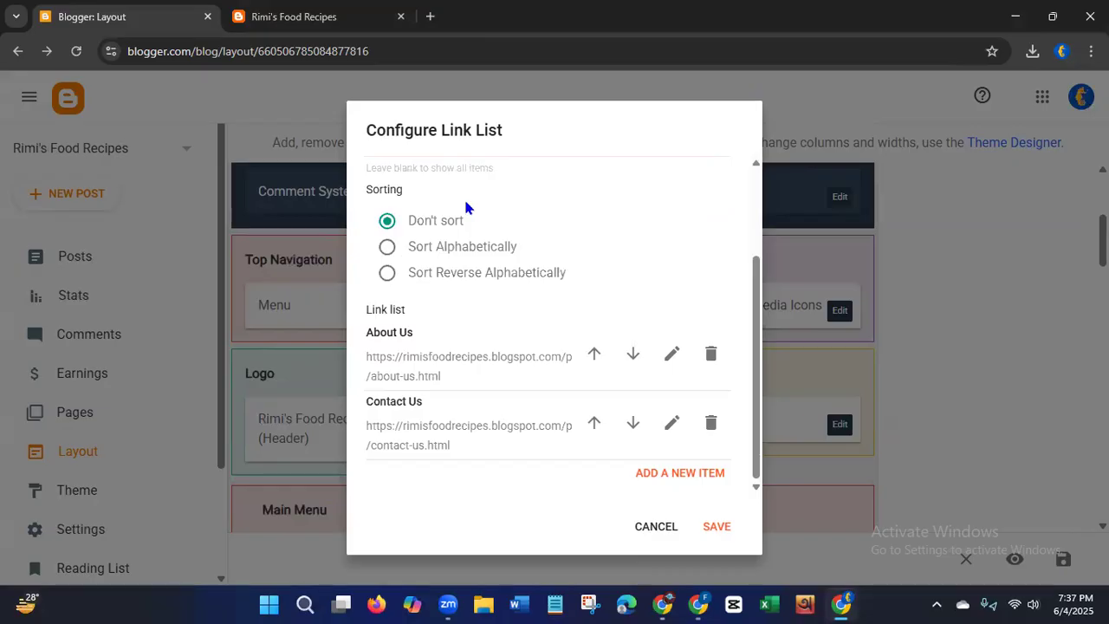
Step: Add a new item to the link list with the site name Privacy Policy
left_click(680, 475)
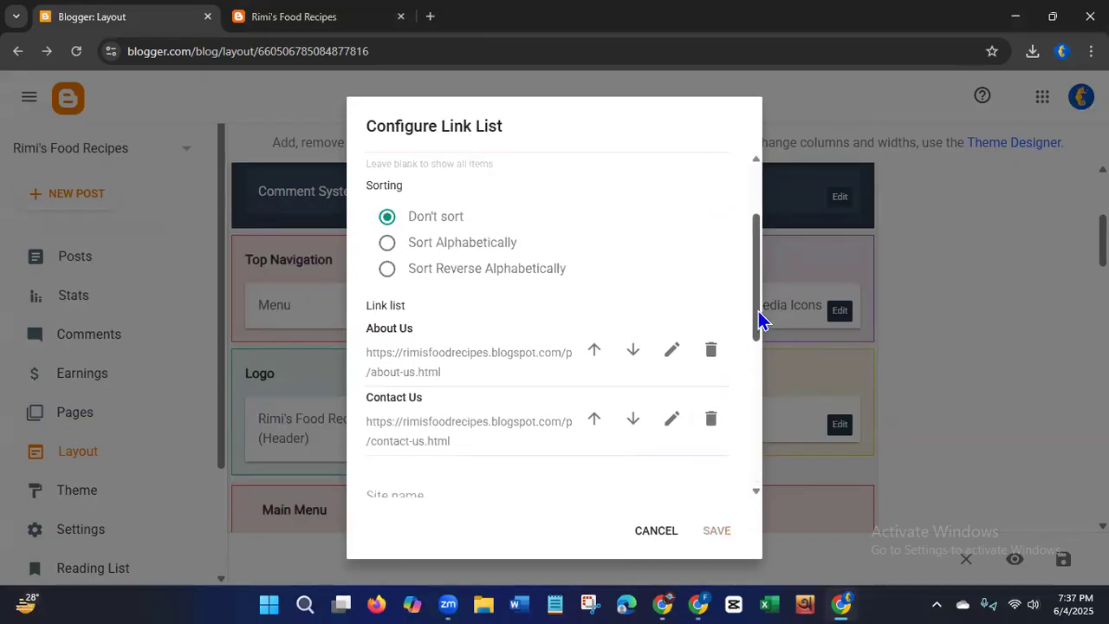
left_click_drag(757, 321, 757, 425)
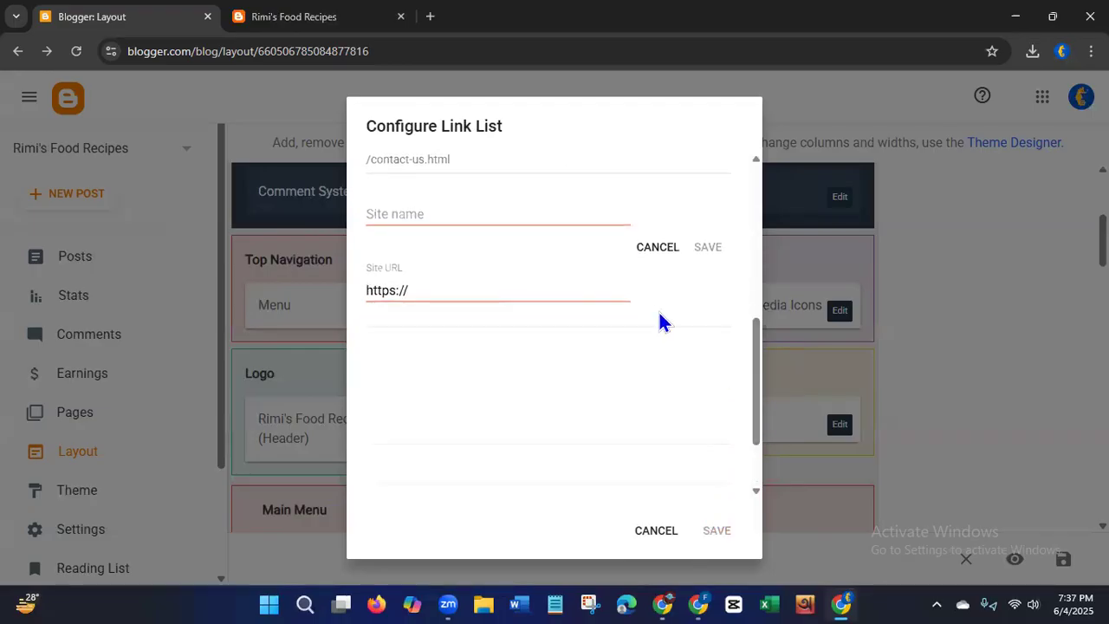
left_click(497, 210)
type("Privacy")
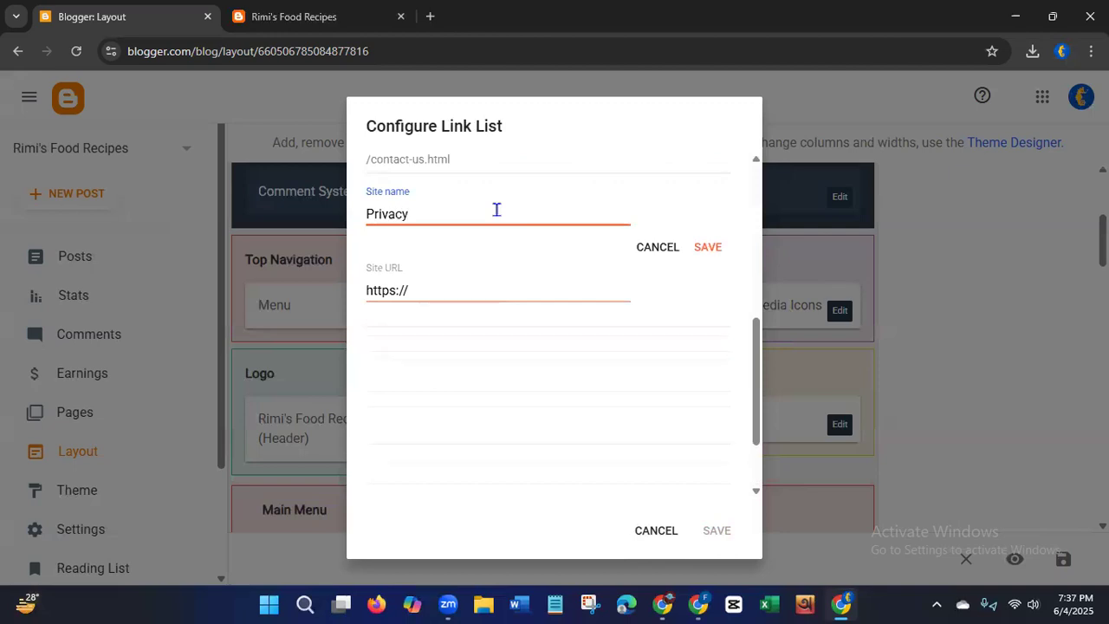
type(" Policy")
left_click_drag(368, 289, 409, 289)
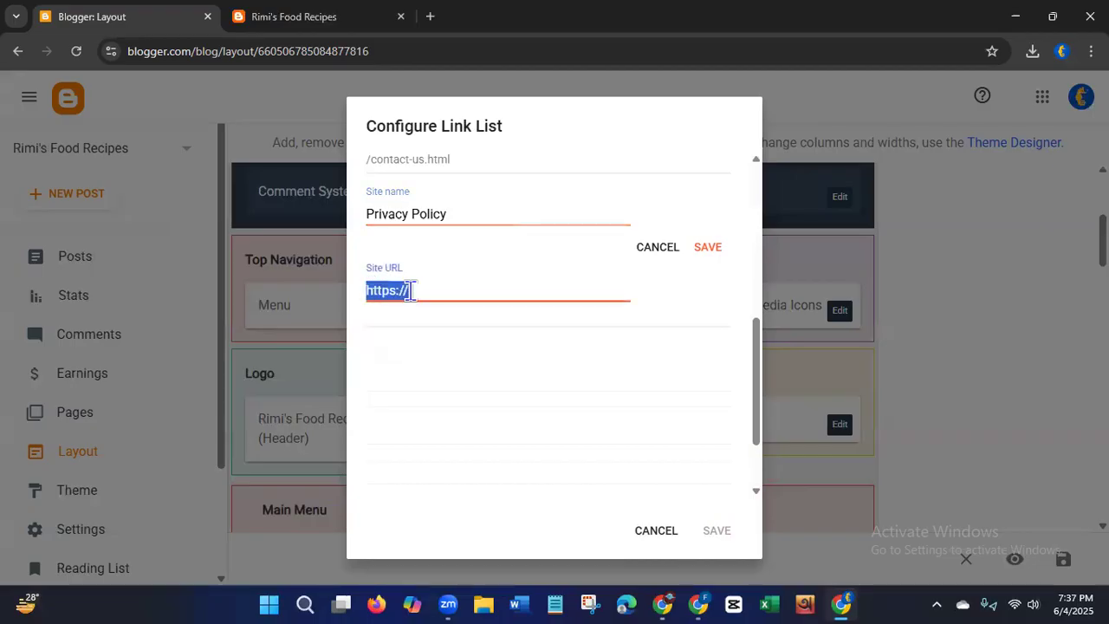
key("BackSpace")
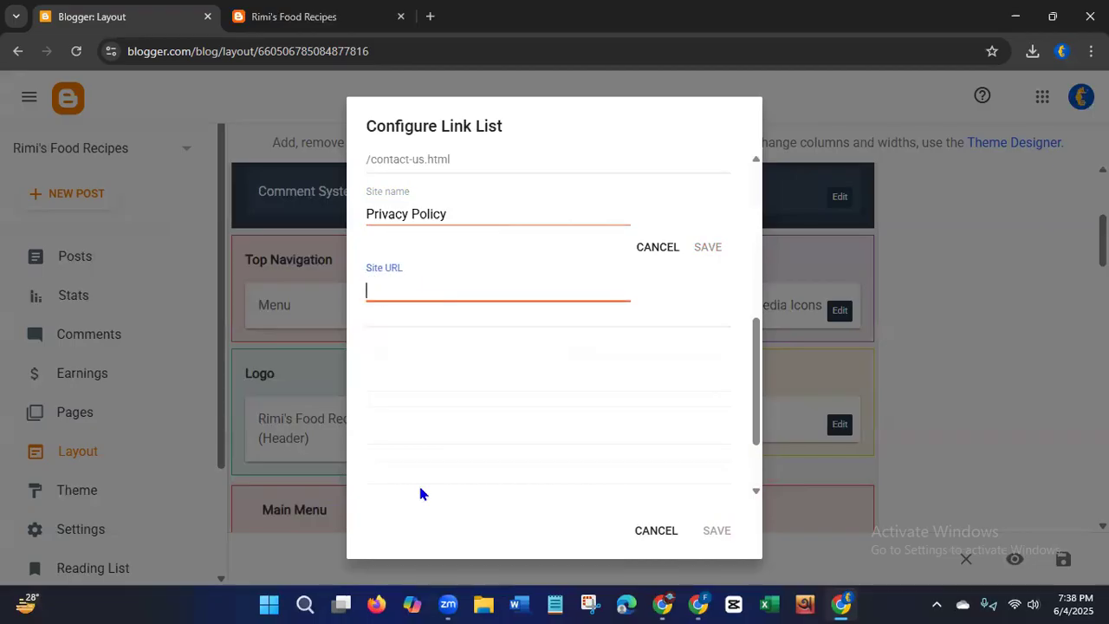
left_click(555, 604)
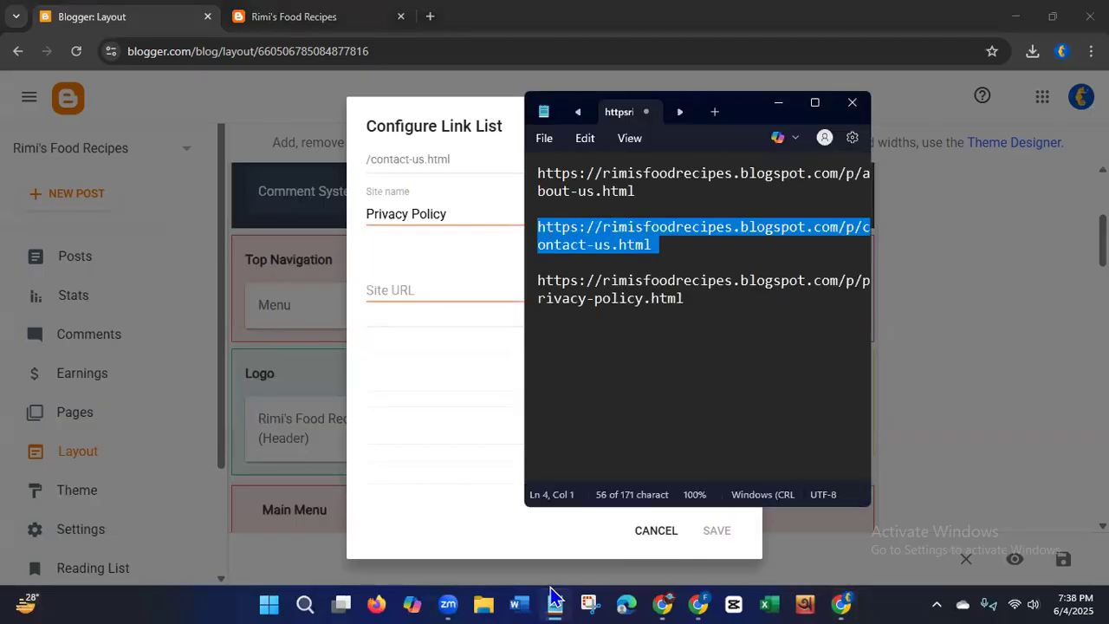
left_click_drag(537, 281, 687, 298)
right_click(663, 305)
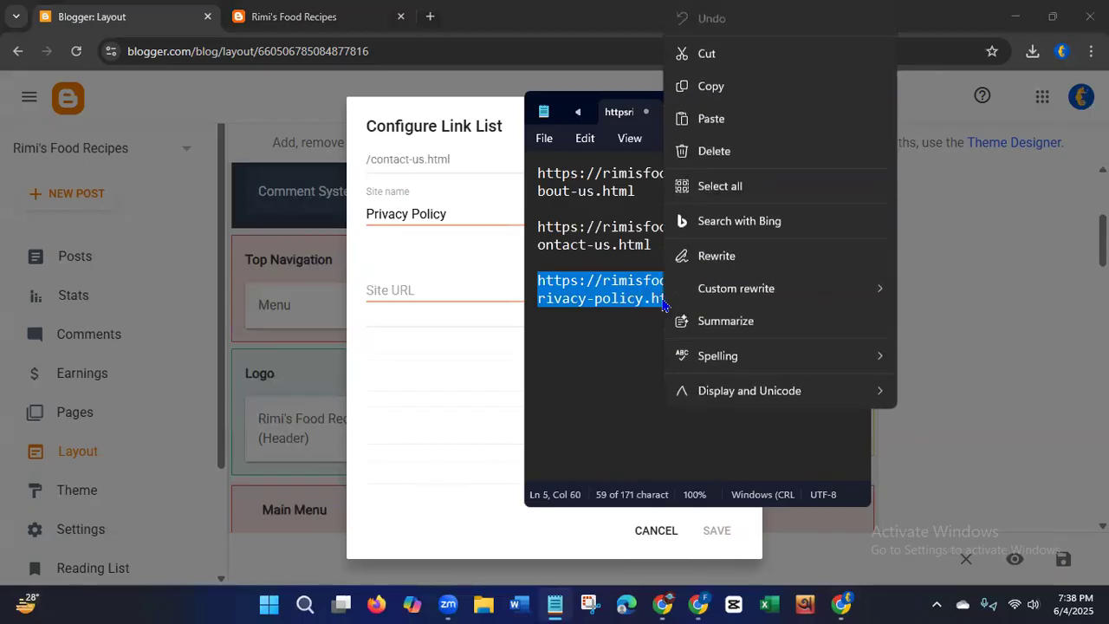
left_click(726, 90)
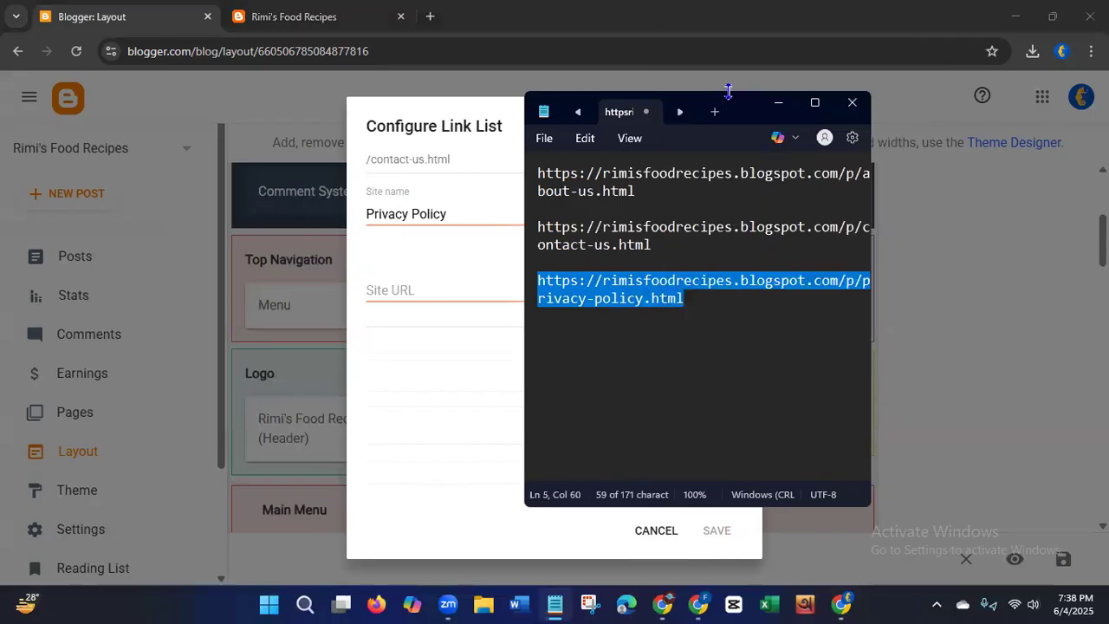
left_click(777, 103)
left_click(390, 284)
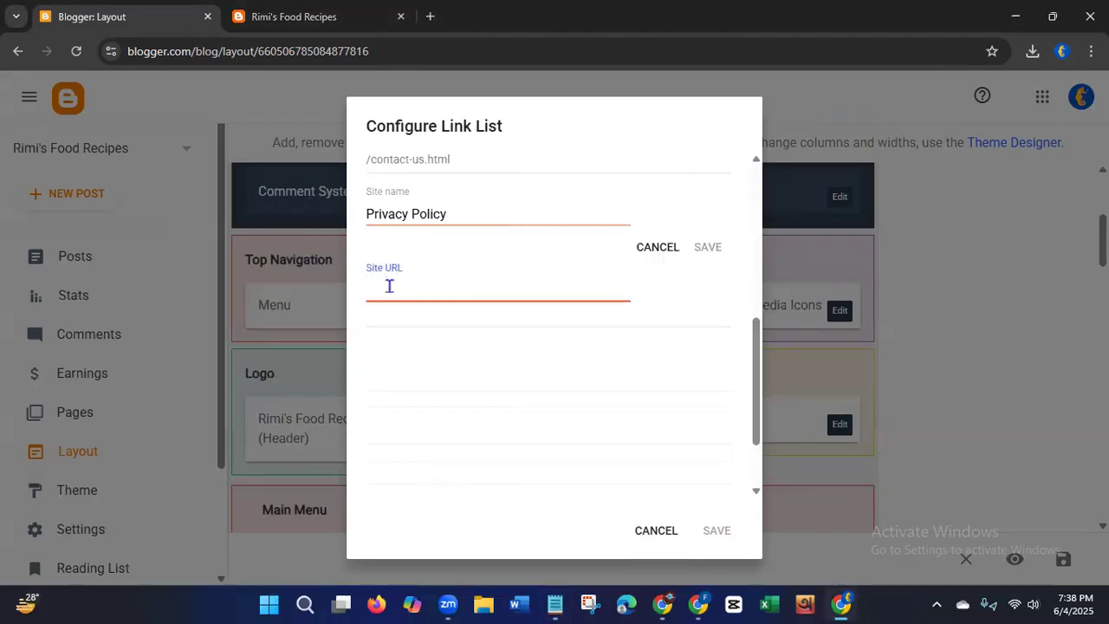
key("ctrl+v")
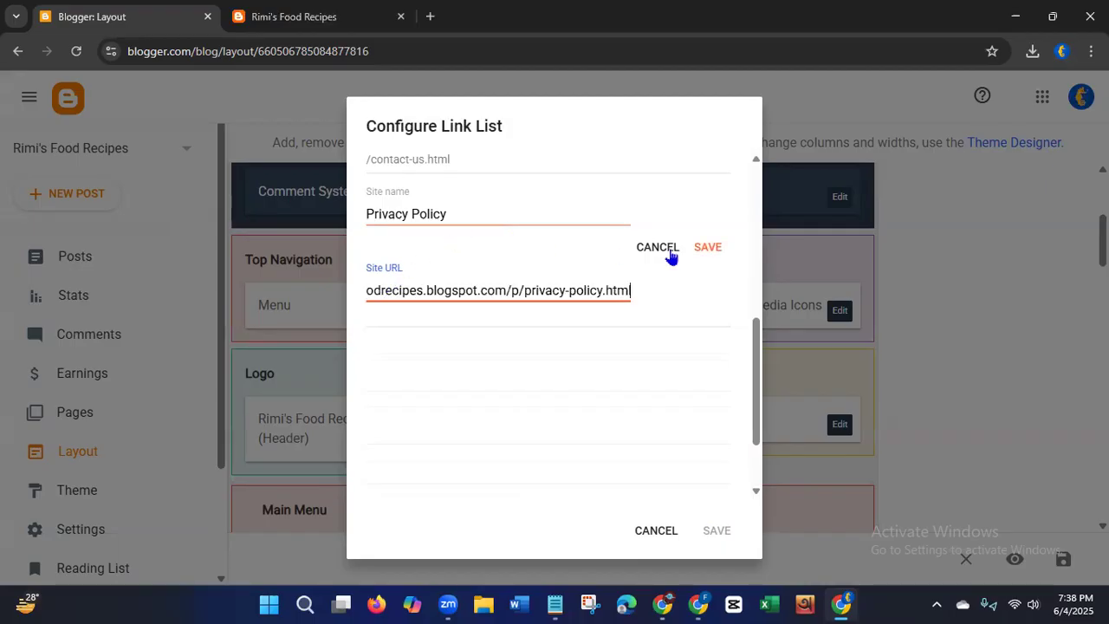
left_click(707, 247)
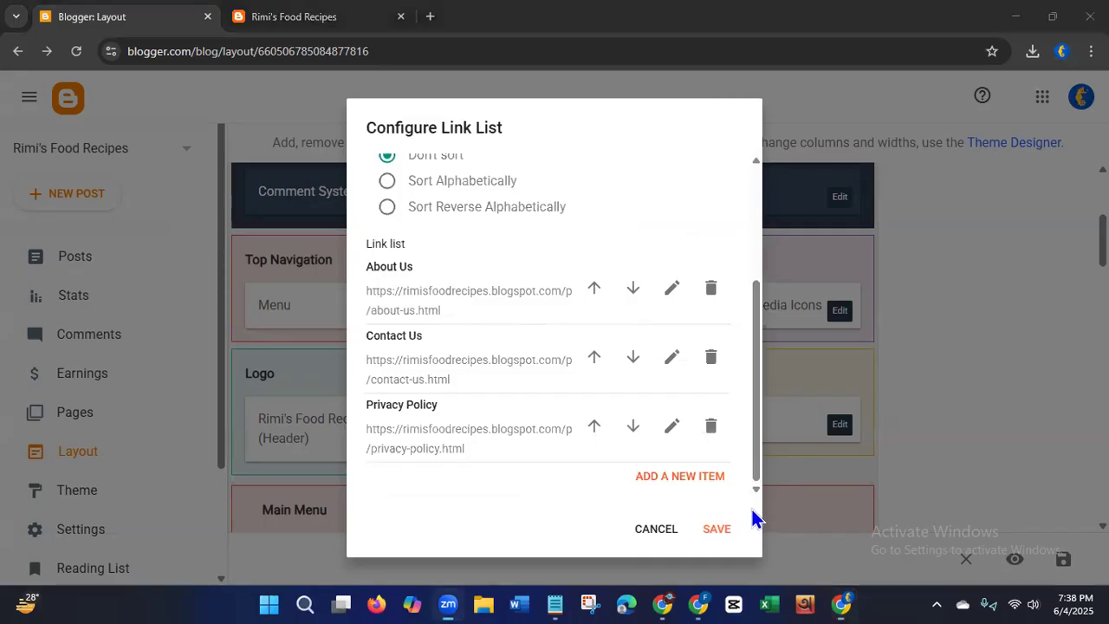
left_click(719, 531)
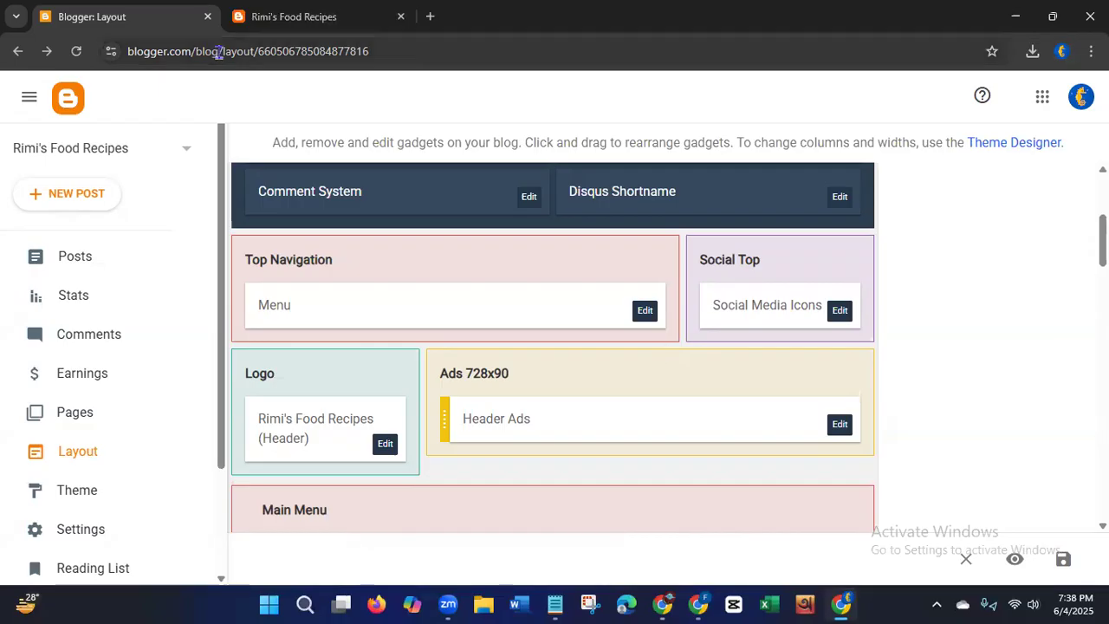
Step: Reload the live blog and check its top navigation links and social media icons against the layout
left_click(287, 21)
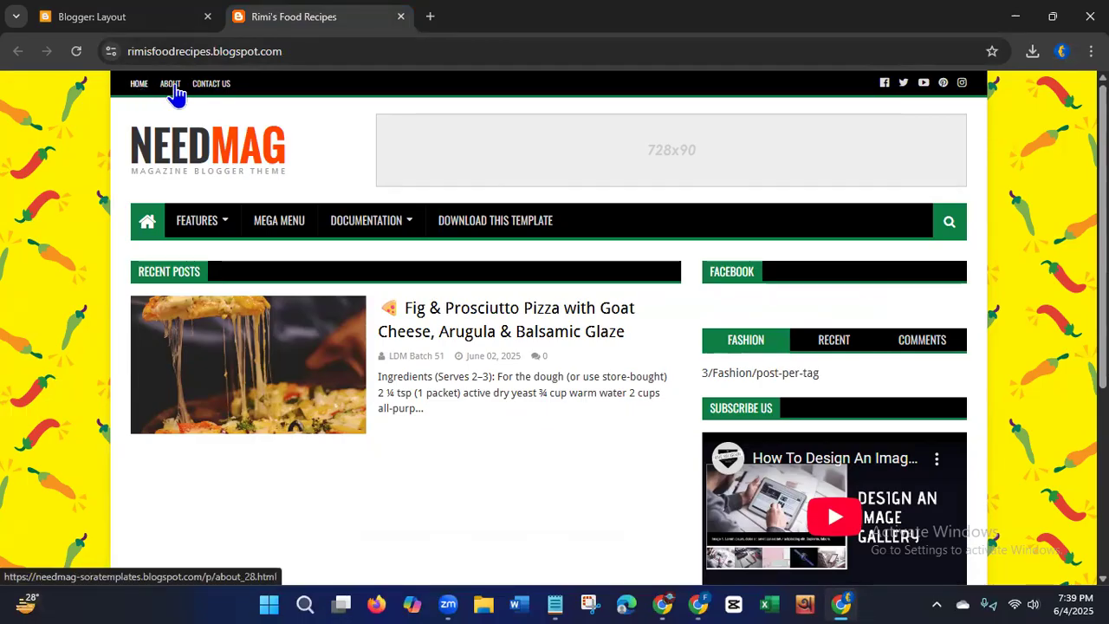
left_click(76, 57)
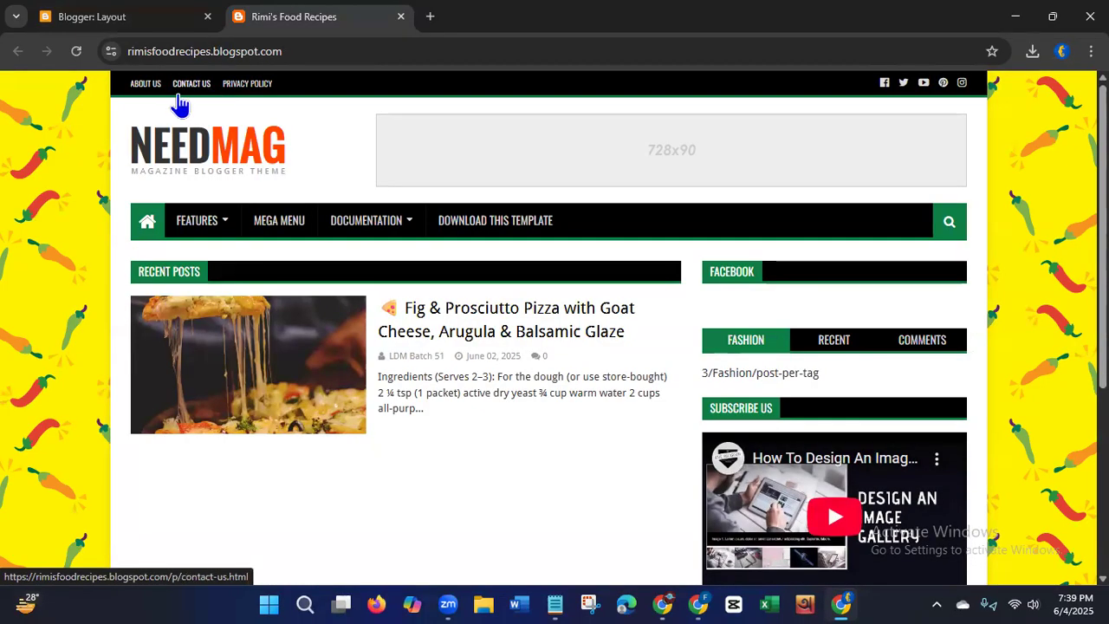
left_click(117, 16)
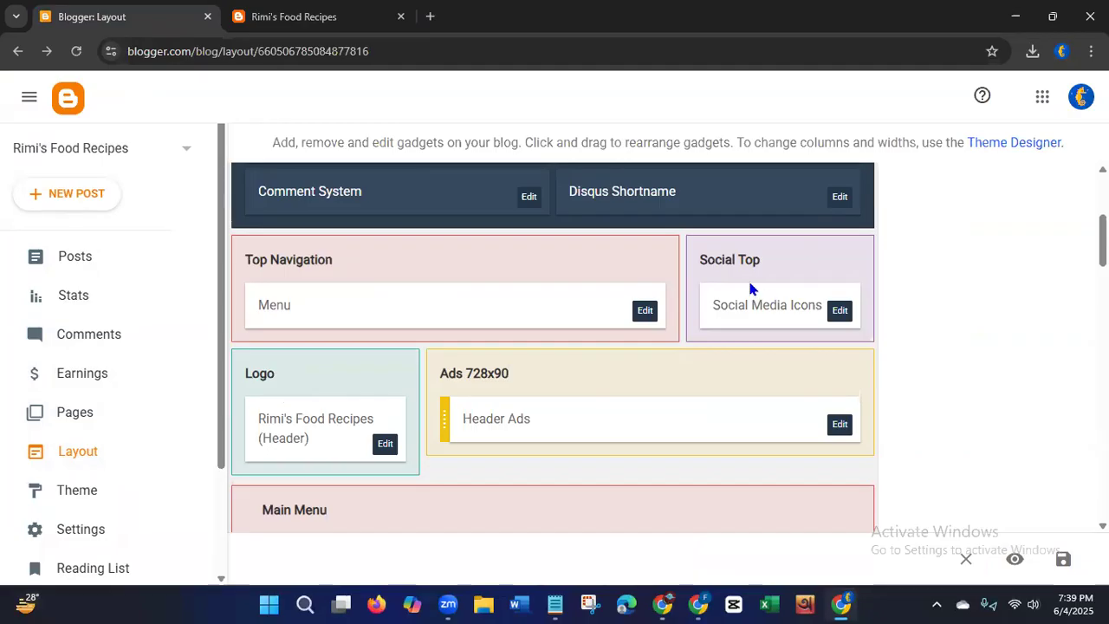
left_click(293, 20)
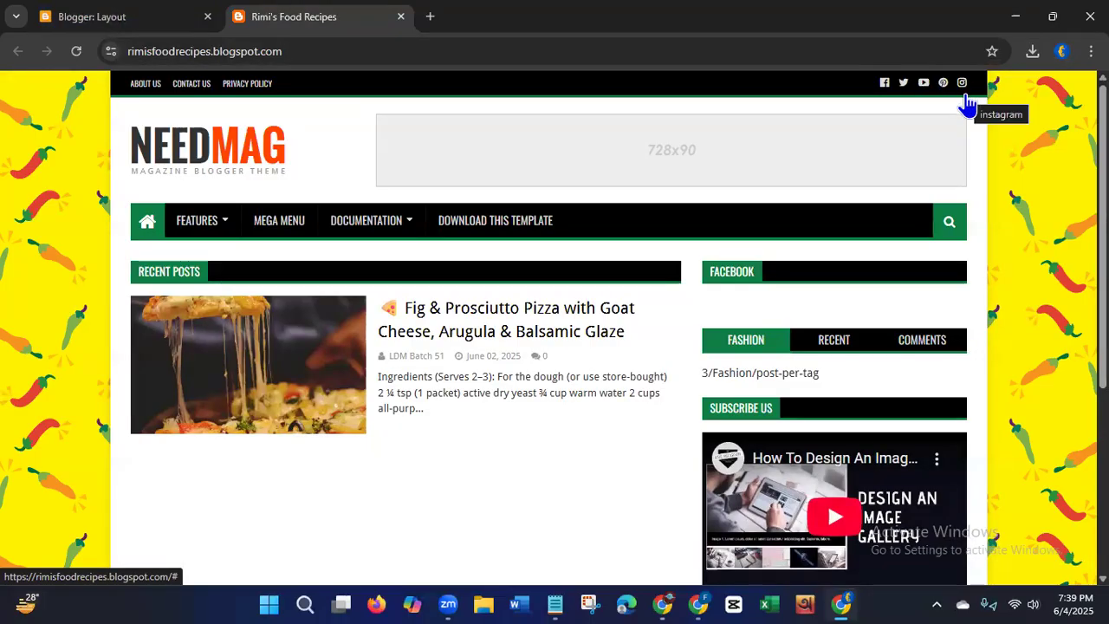
mouse_move(395, 212)
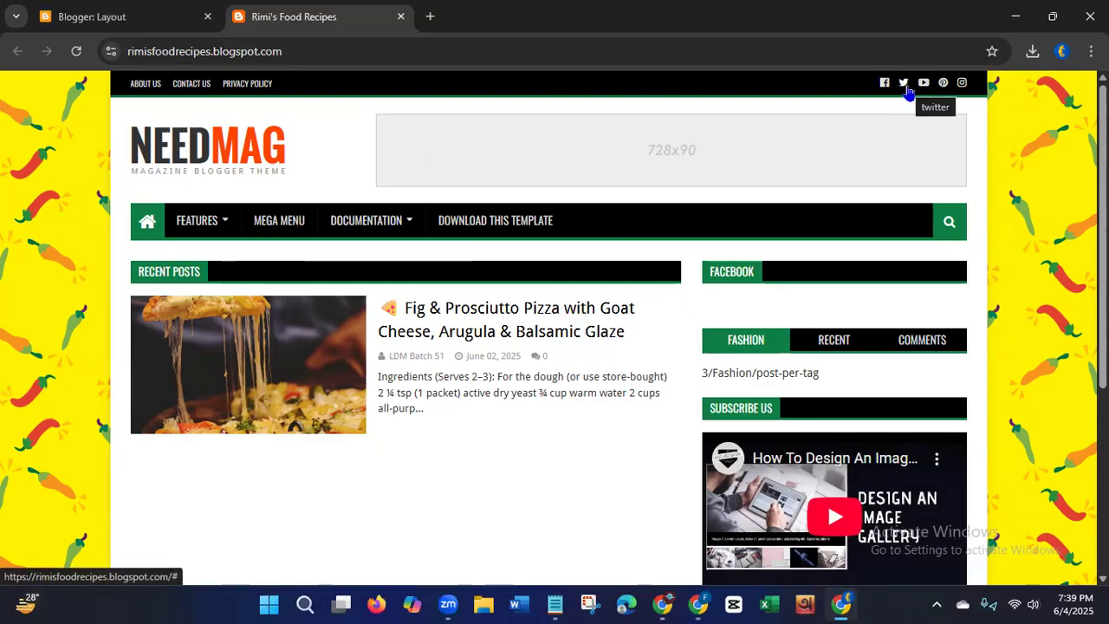
left_click(143, 23)
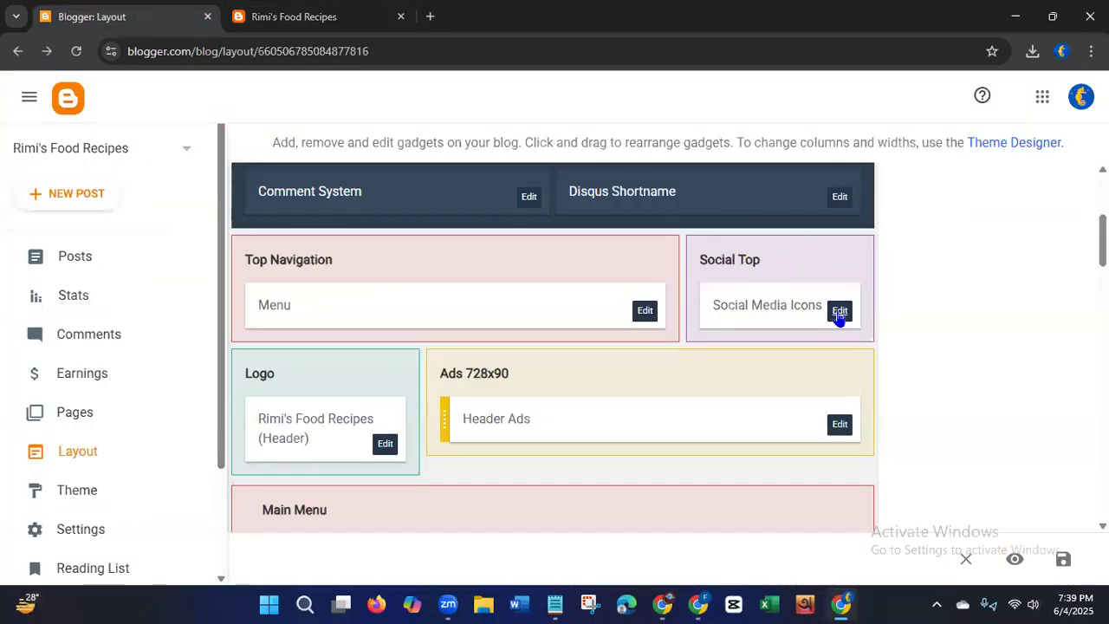
left_click(840, 312)
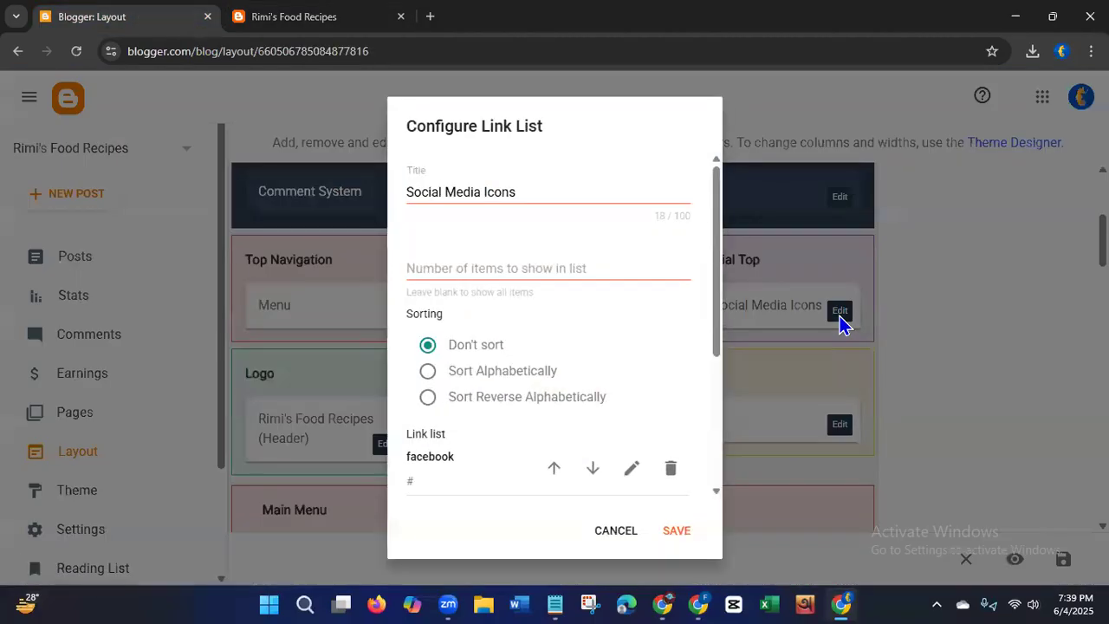
left_click_drag(718, 272, 720, 387)
left_click(632, 251)
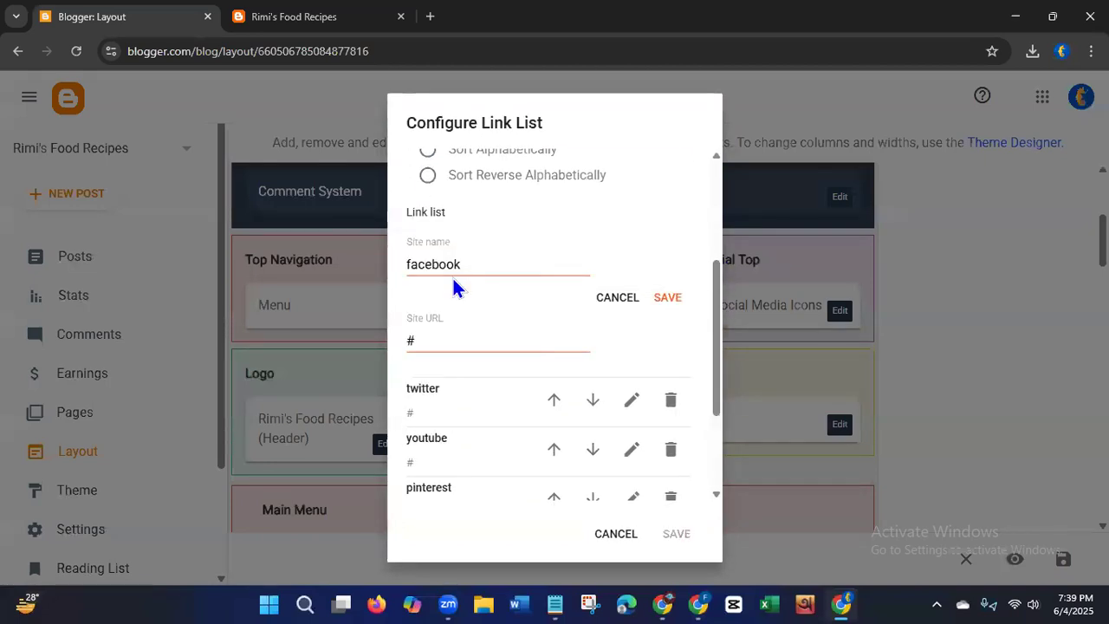
left_click(435, 349)
key("BackSpace")
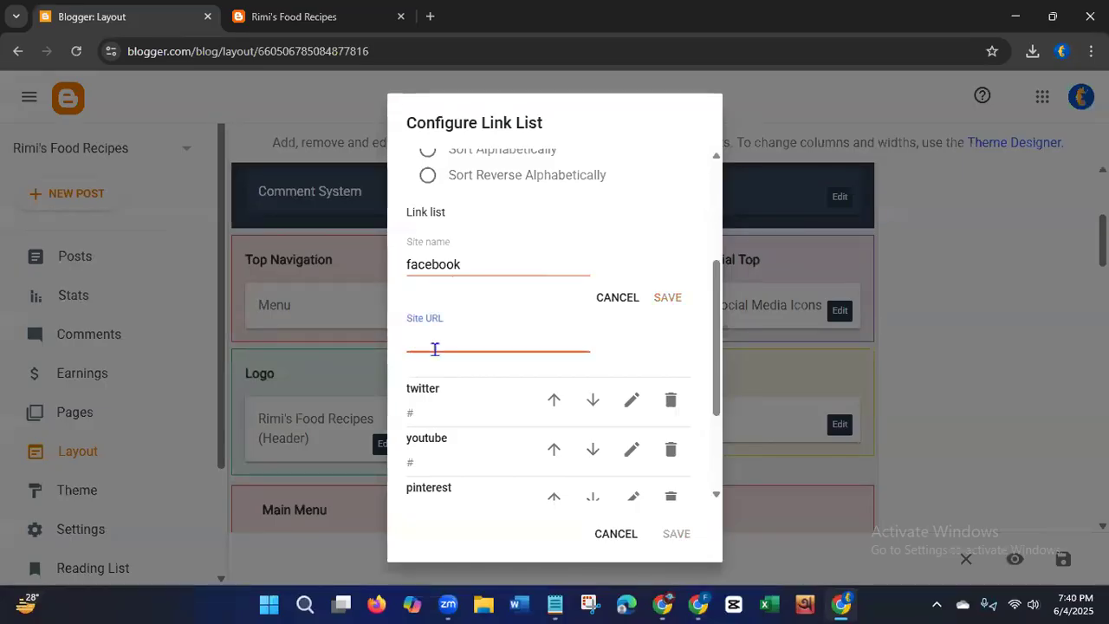
type("https://www.face")
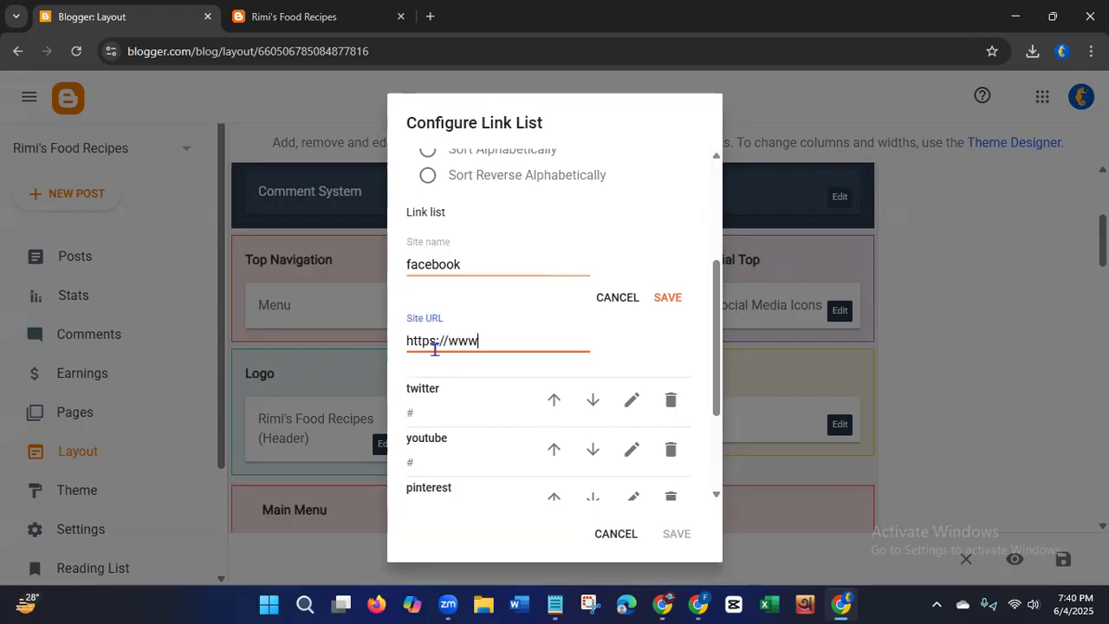
type("book.com/")
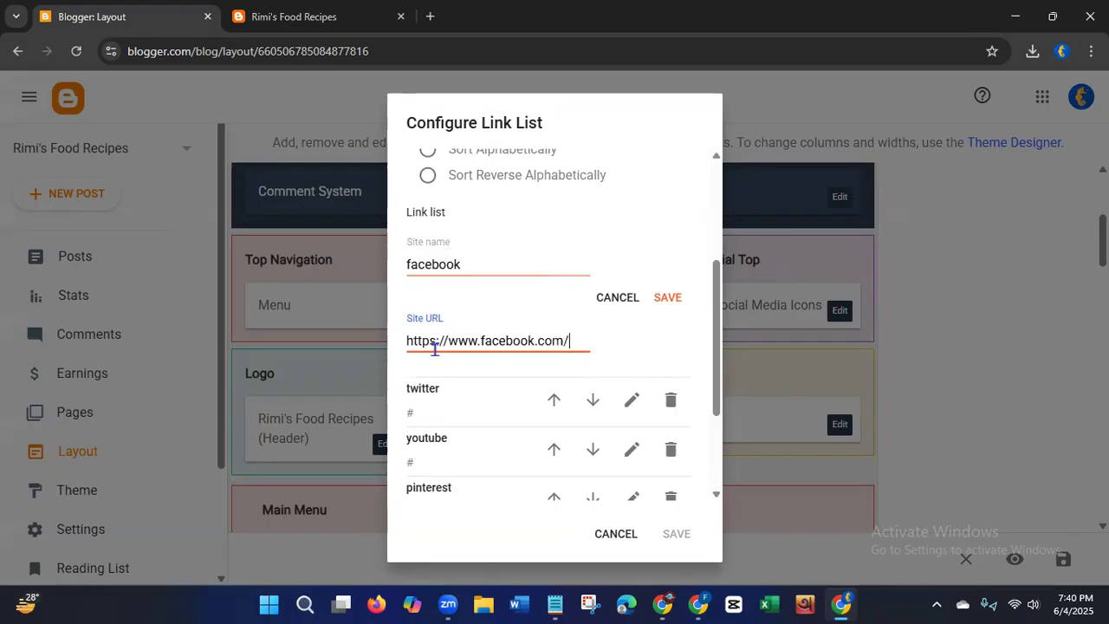
type("rimis")
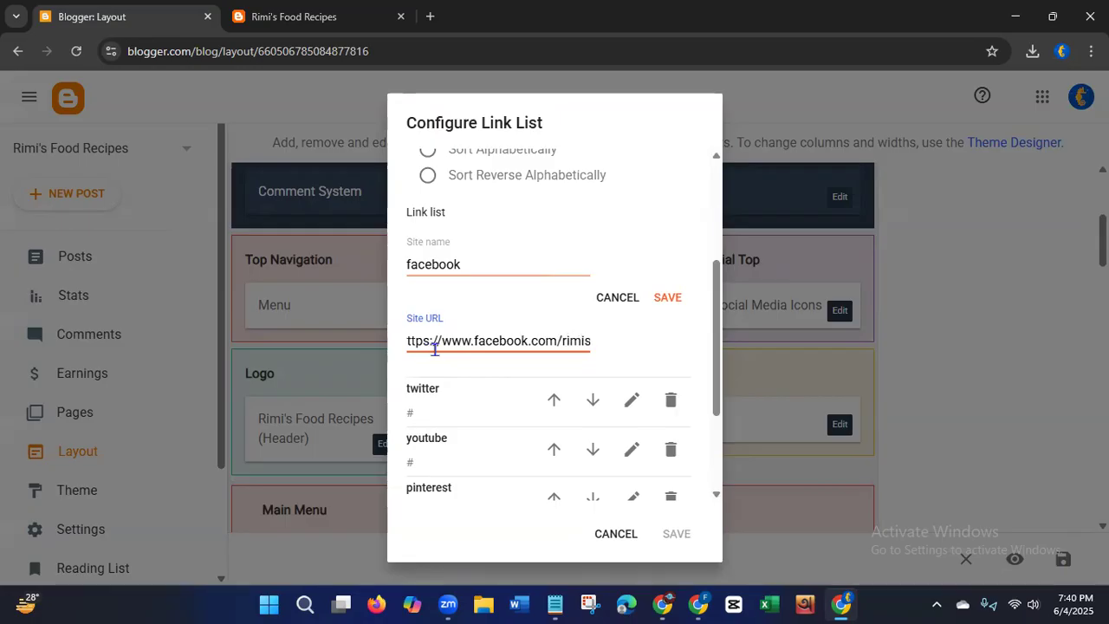
type("f")
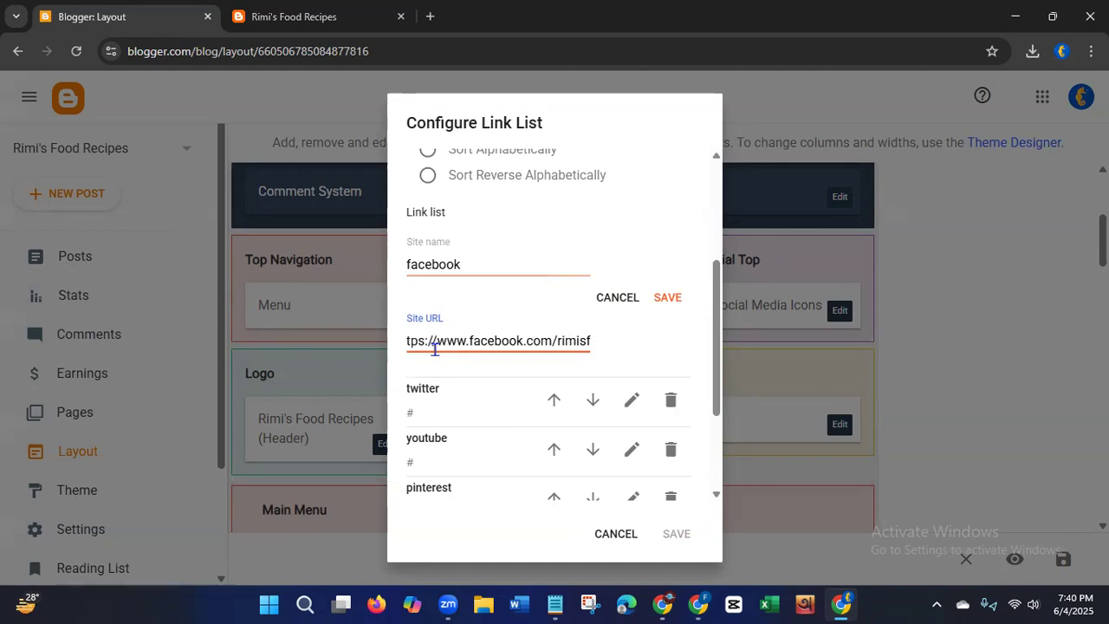
type("oodre")
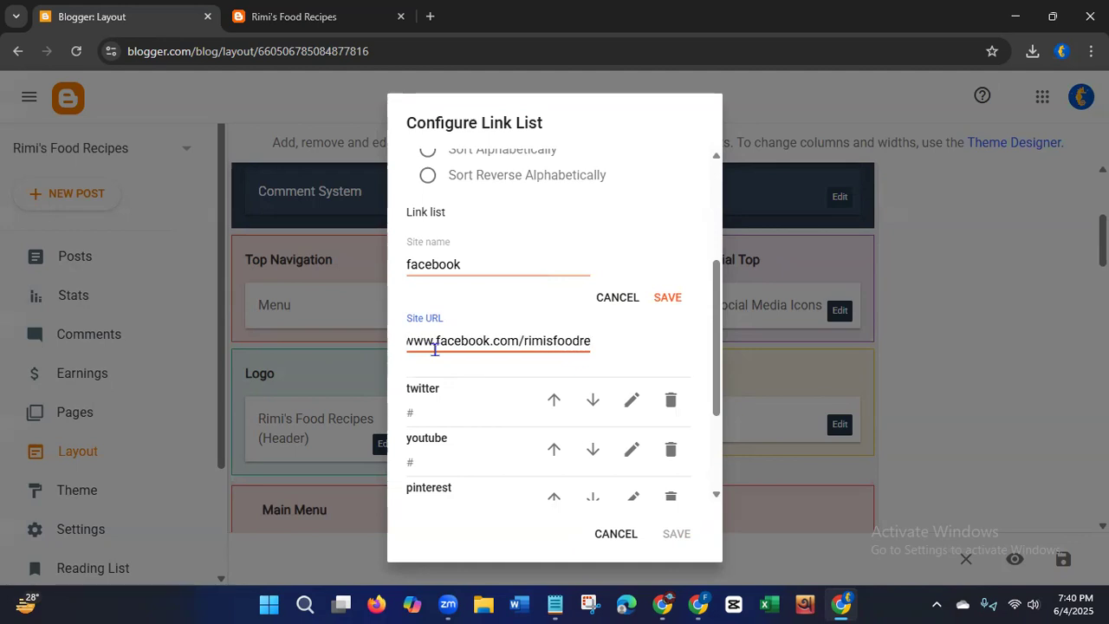
type("cipes")
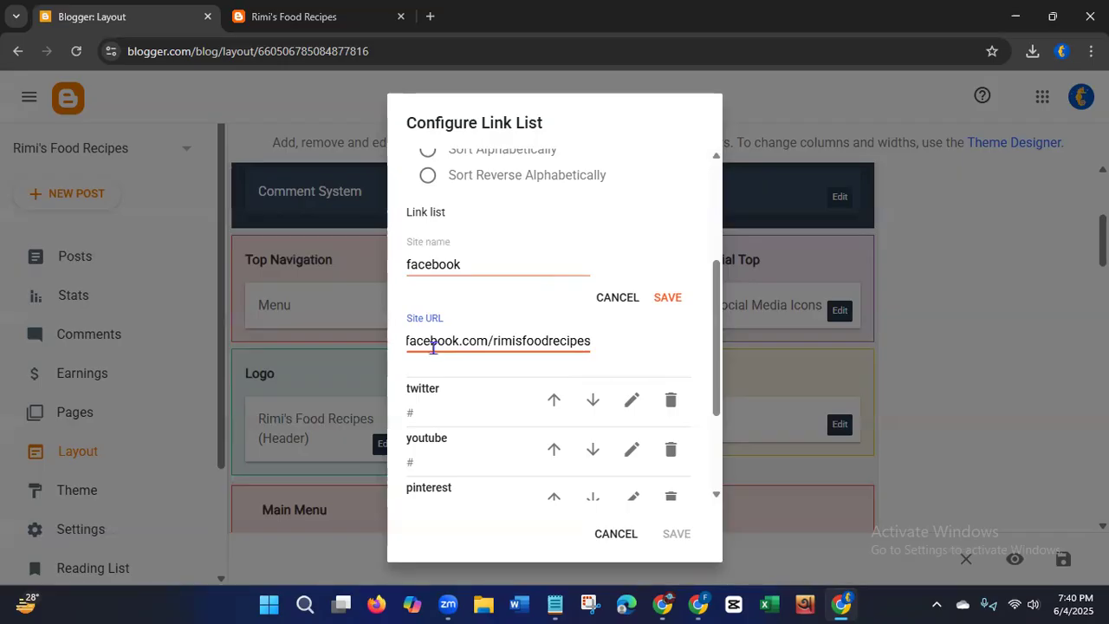
left_click(674, 299)
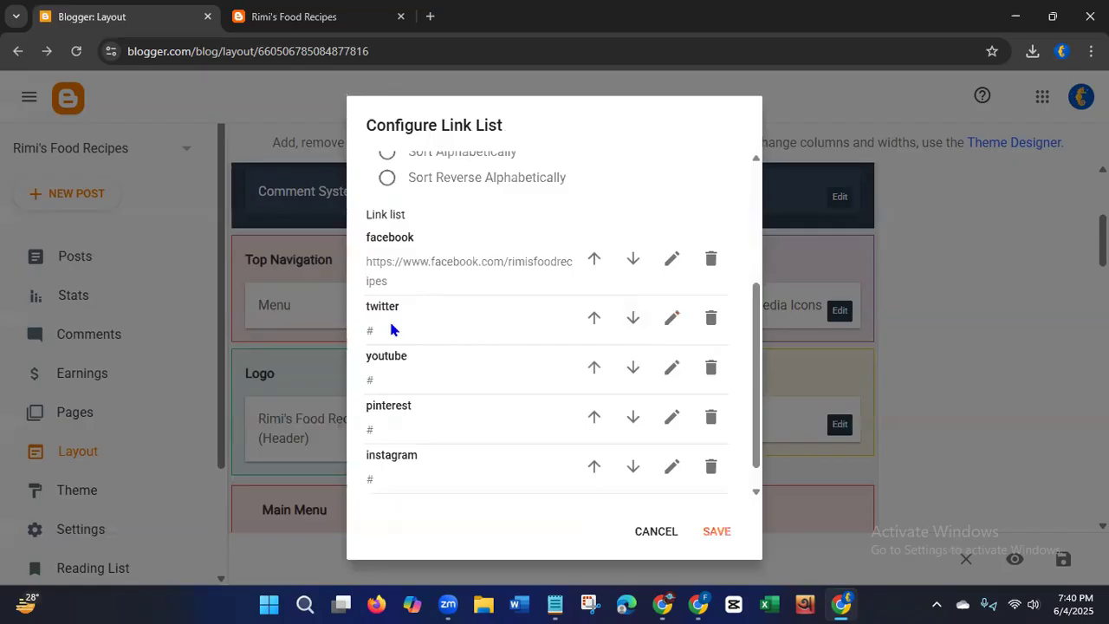
left_click(712, 323)
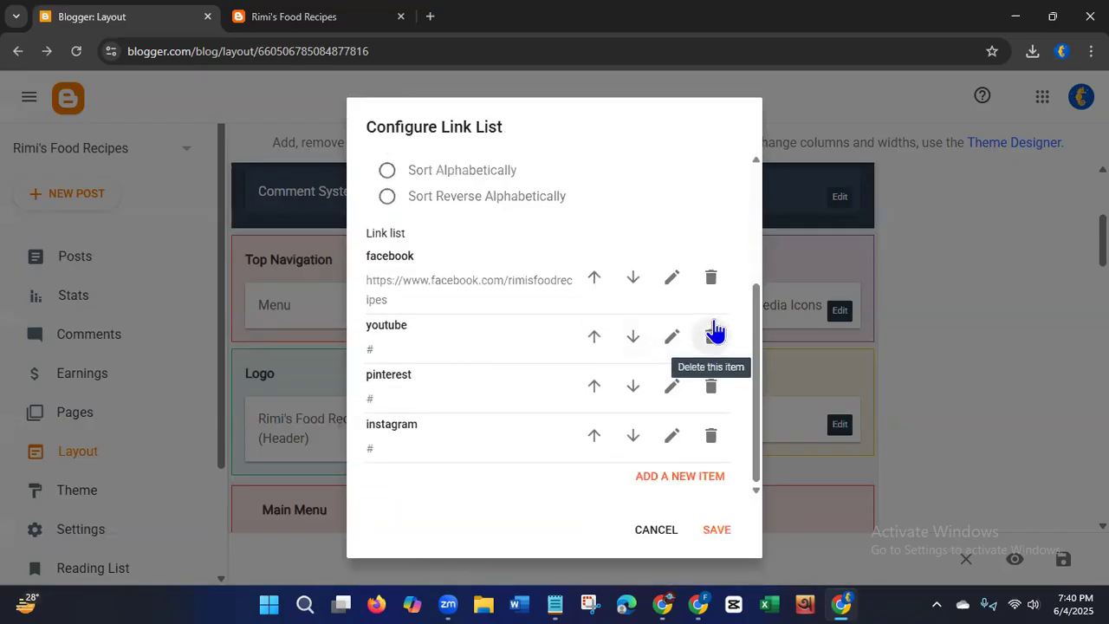
left_click(673, 337)
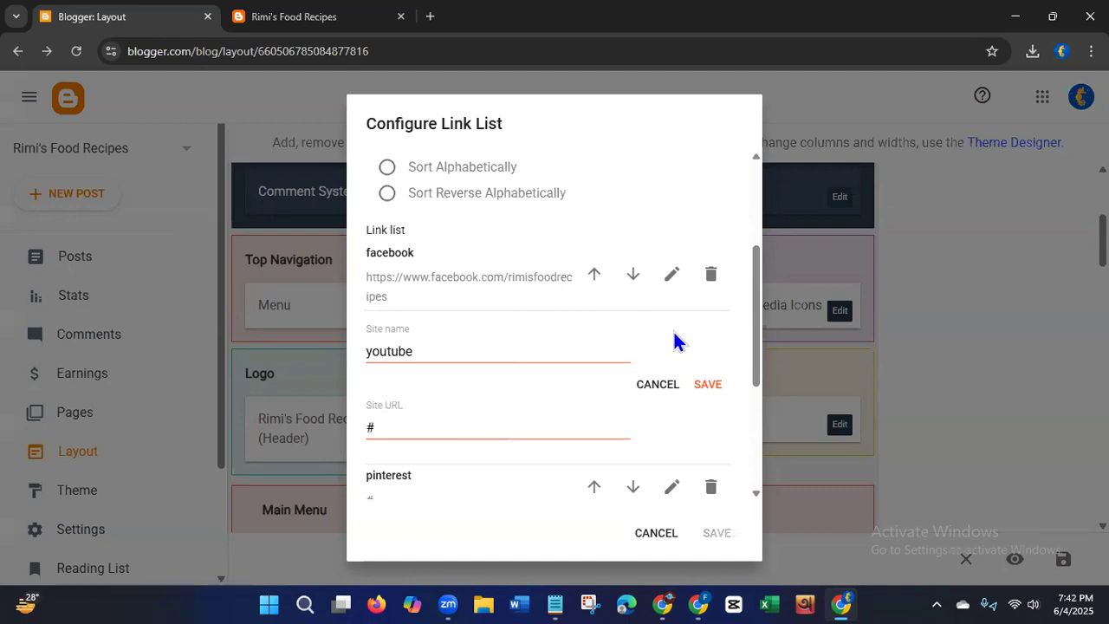
left_click_drag(408, 428, 364, 437)
key("BackSpace")
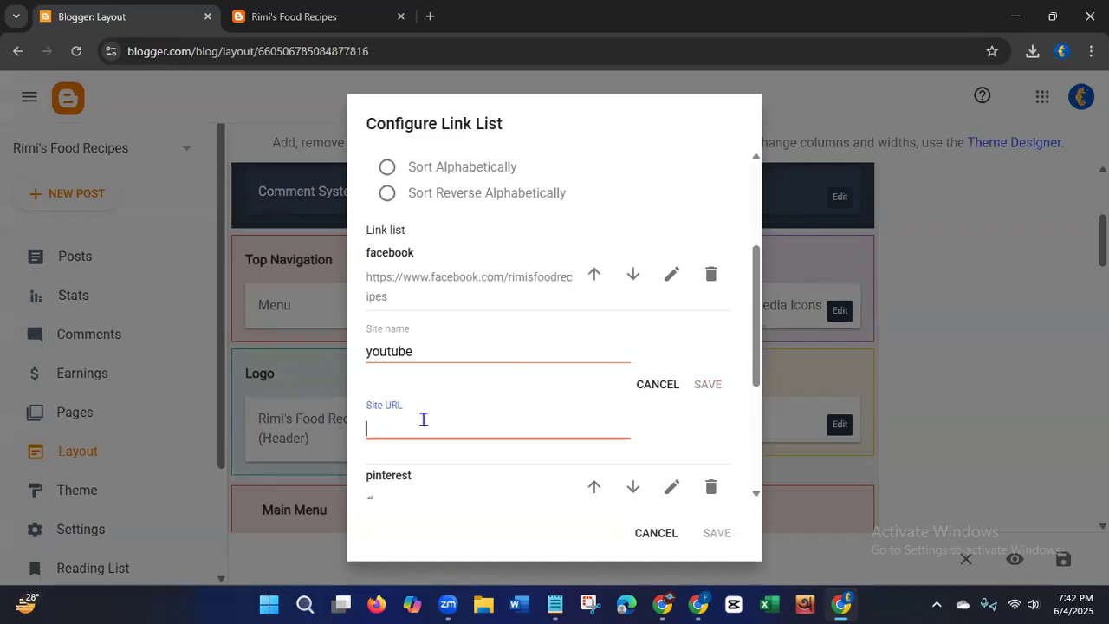
type("https://www.youtube.")
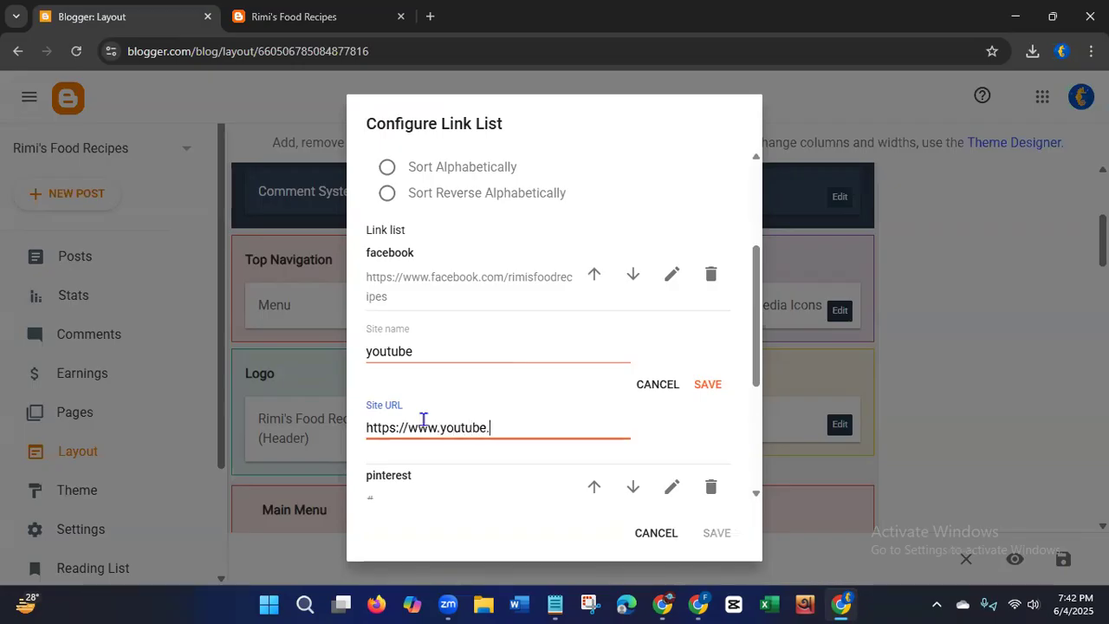
type("com/rimisfoodre")
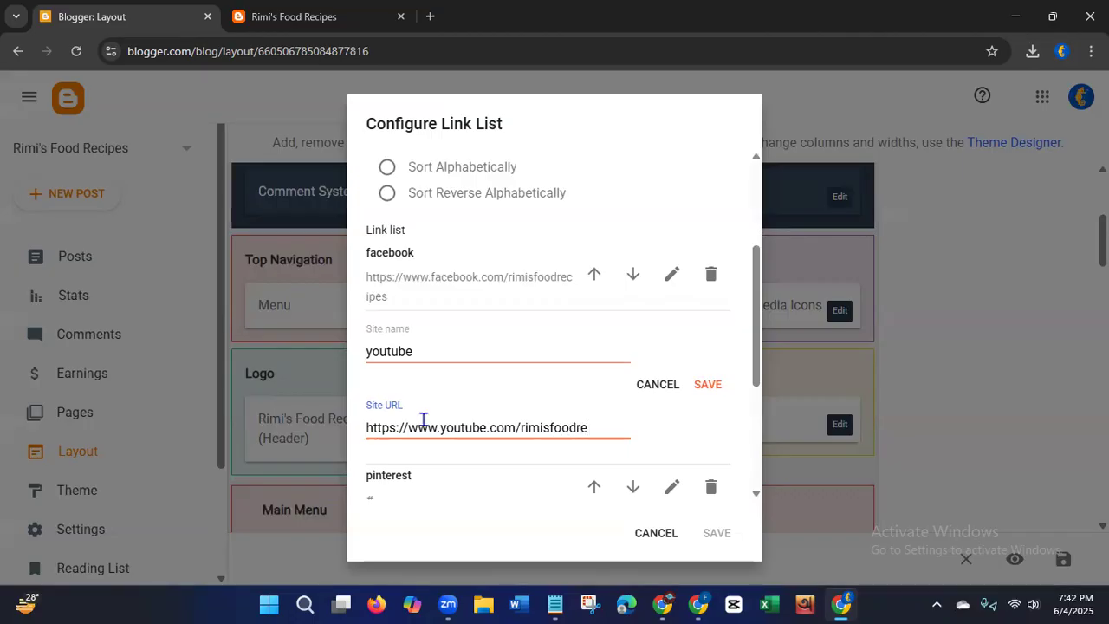
type("cipes")
left_click(712, 388)
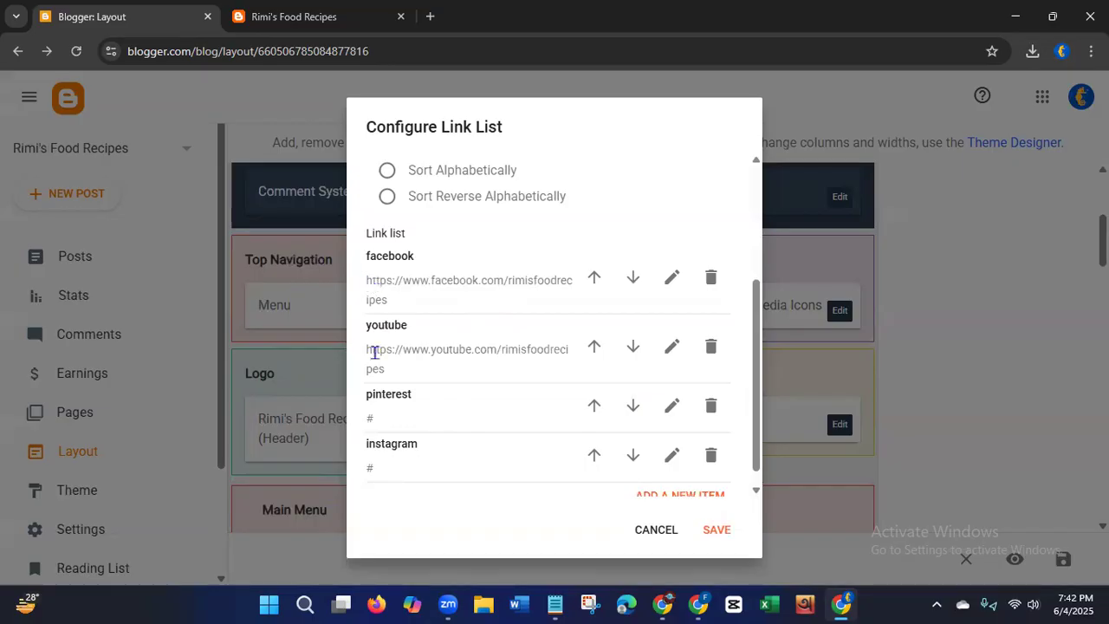
Step: Delete the pinterest and instagram links, then save the Social Media Icons gadget and the blog layout
left_click(712, 407)
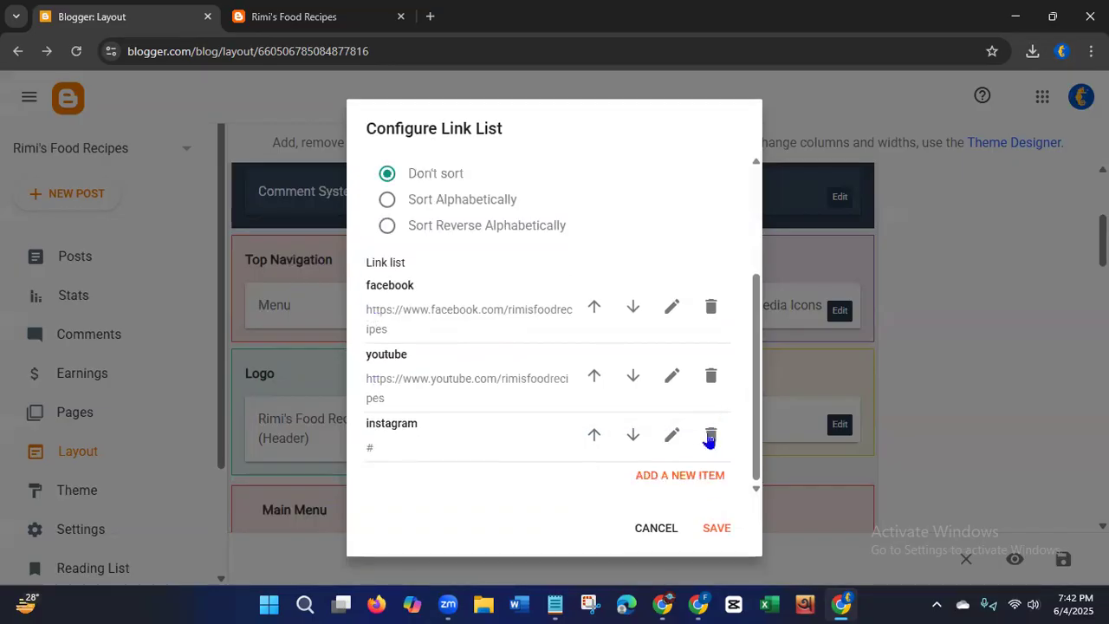
left_click(710, 438)
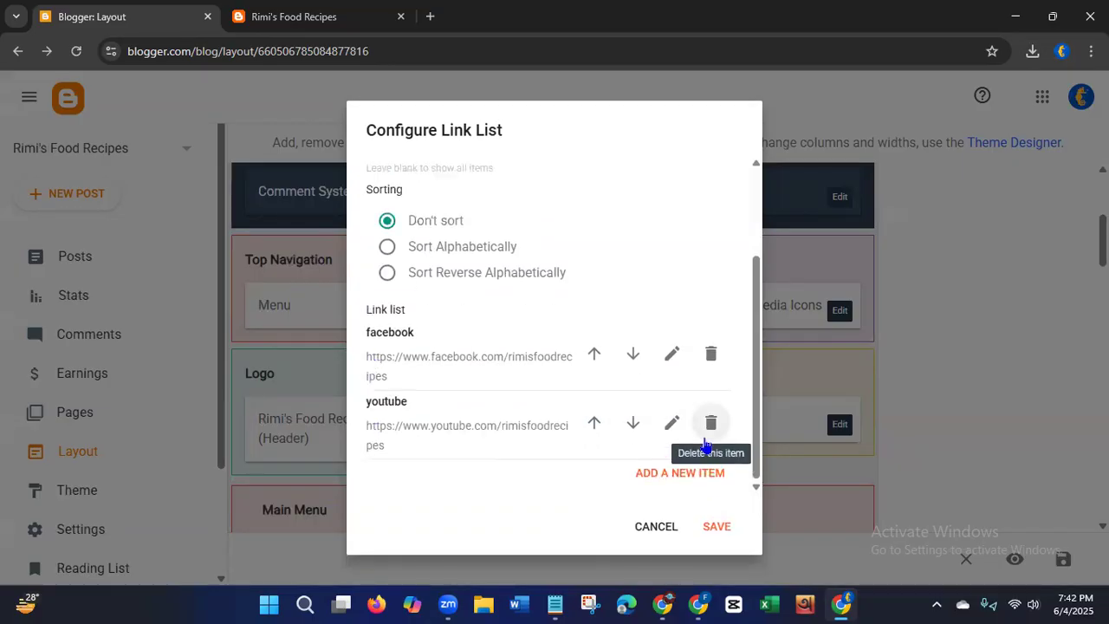
left_click(715, 531)
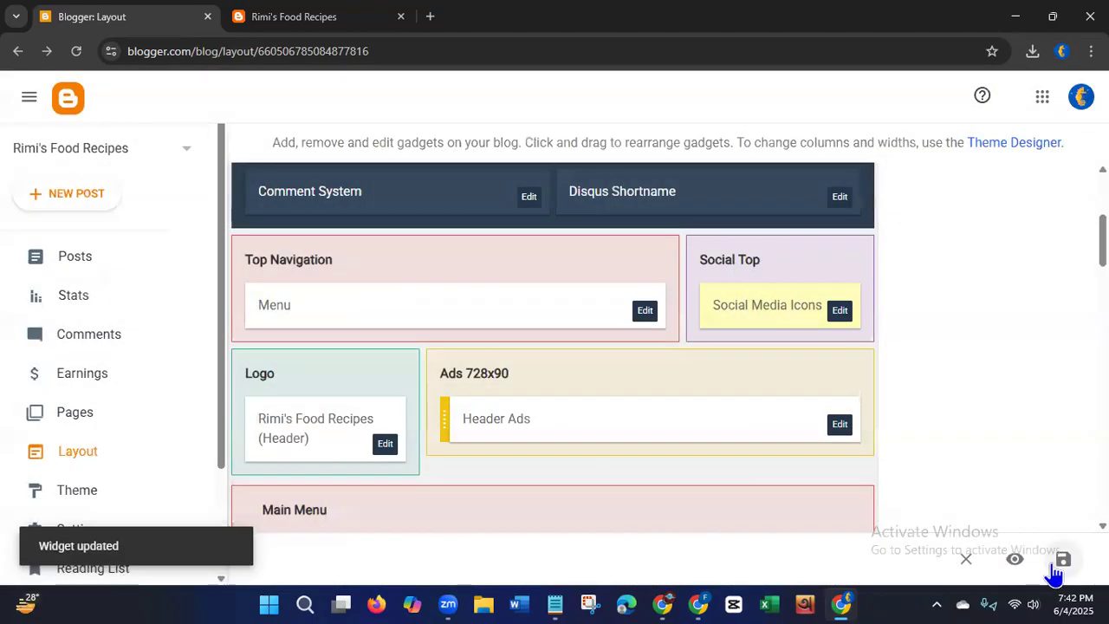
left_click(1062, 561)
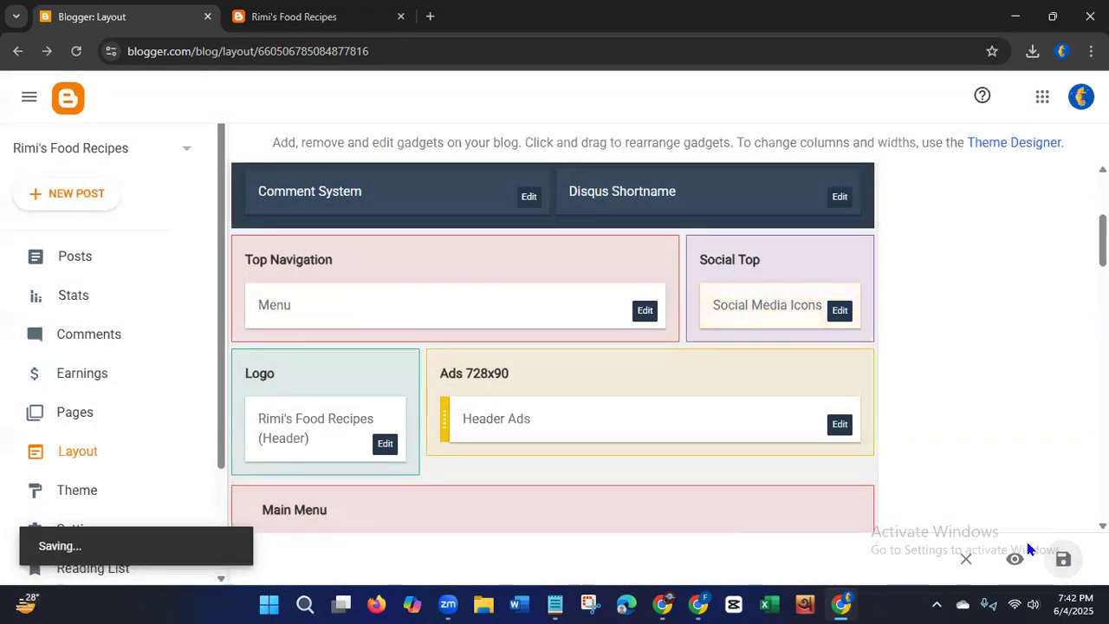
Step: Reload the live blog, check its social media icons, and return to the layout page
left_click(291, 19)
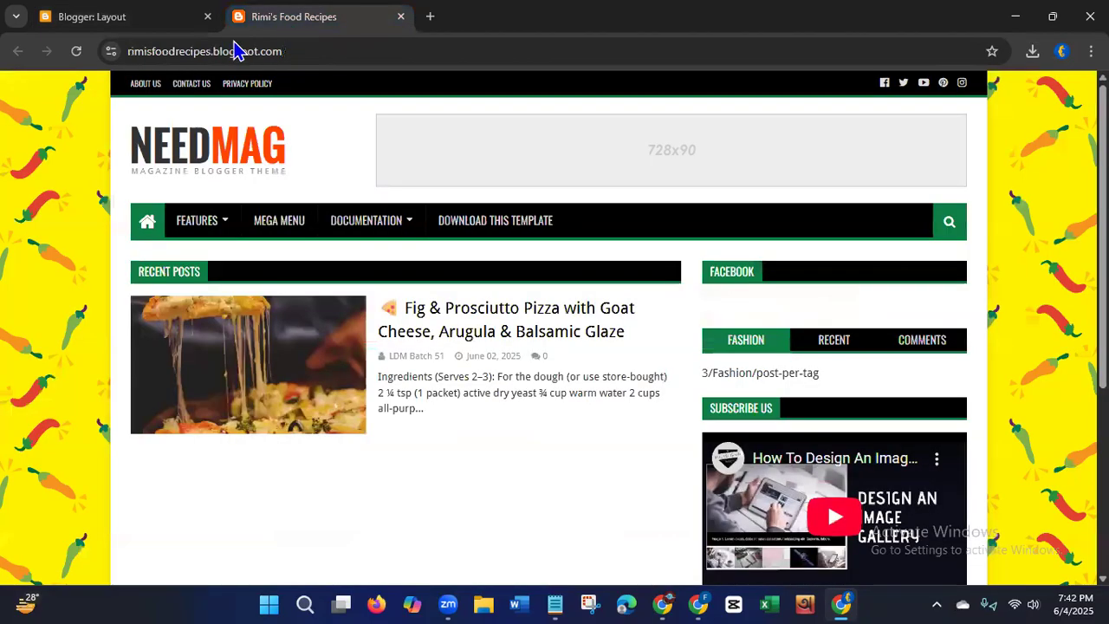
left_click(67, 60)
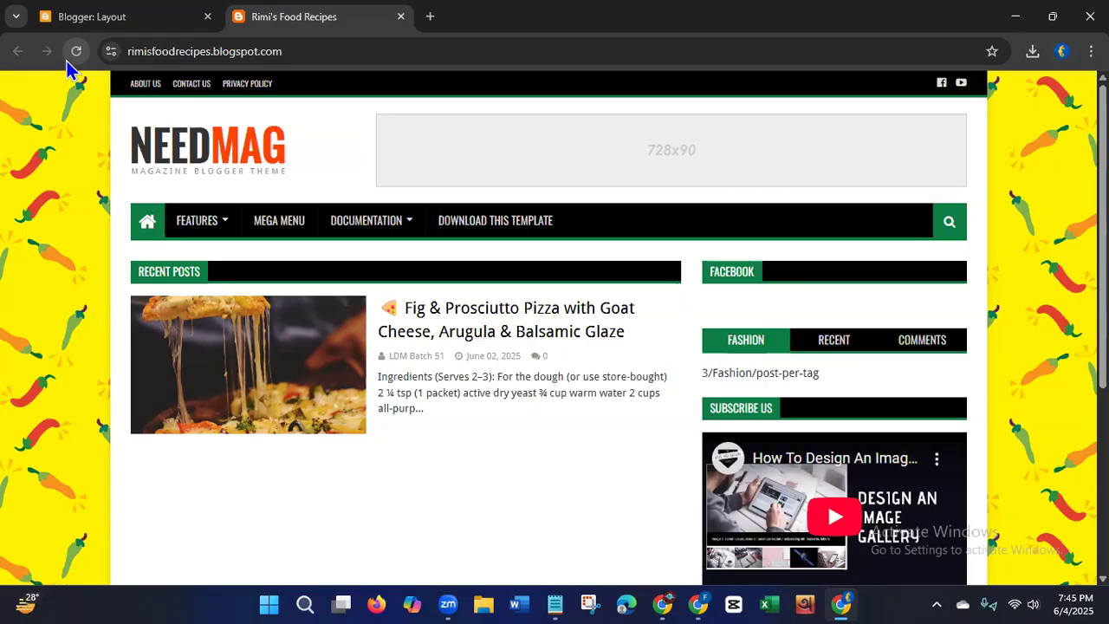
left_click(91, 28)
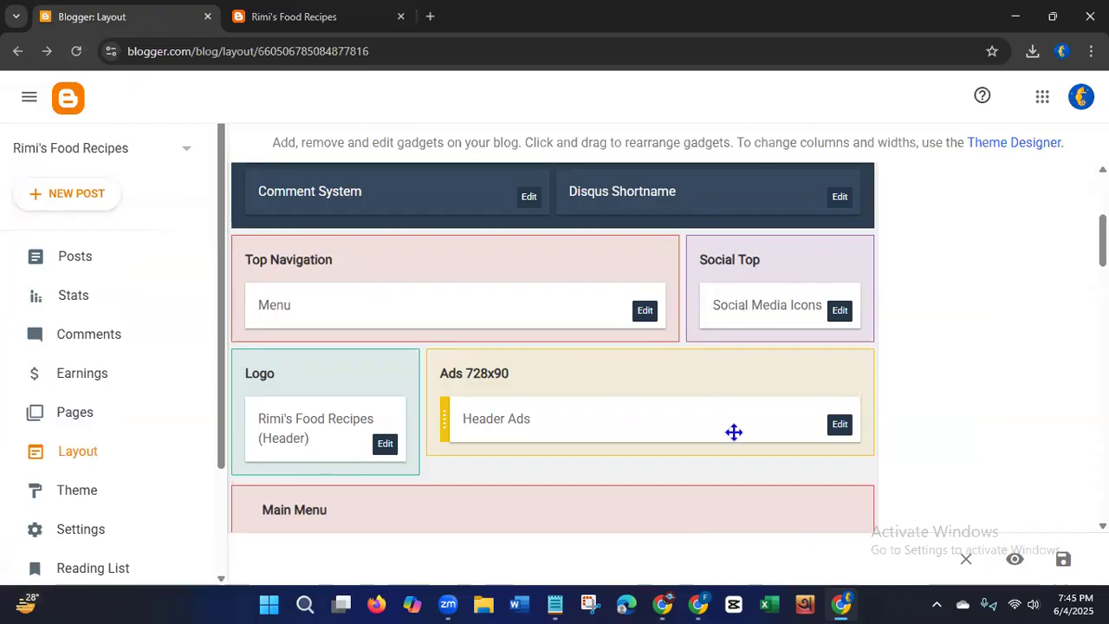
Step: Switch to Canva, leave the Facebook post design, and open the 76 × 42 px Urmi's logo from the recent designs
left_click(843, 604)
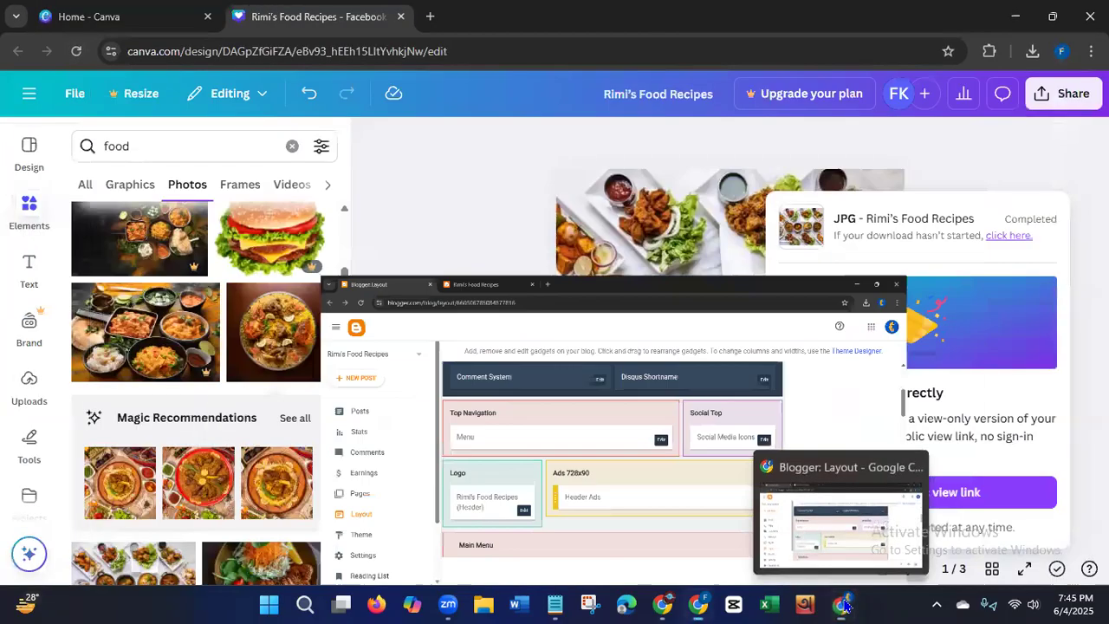
left_click(28, 93)
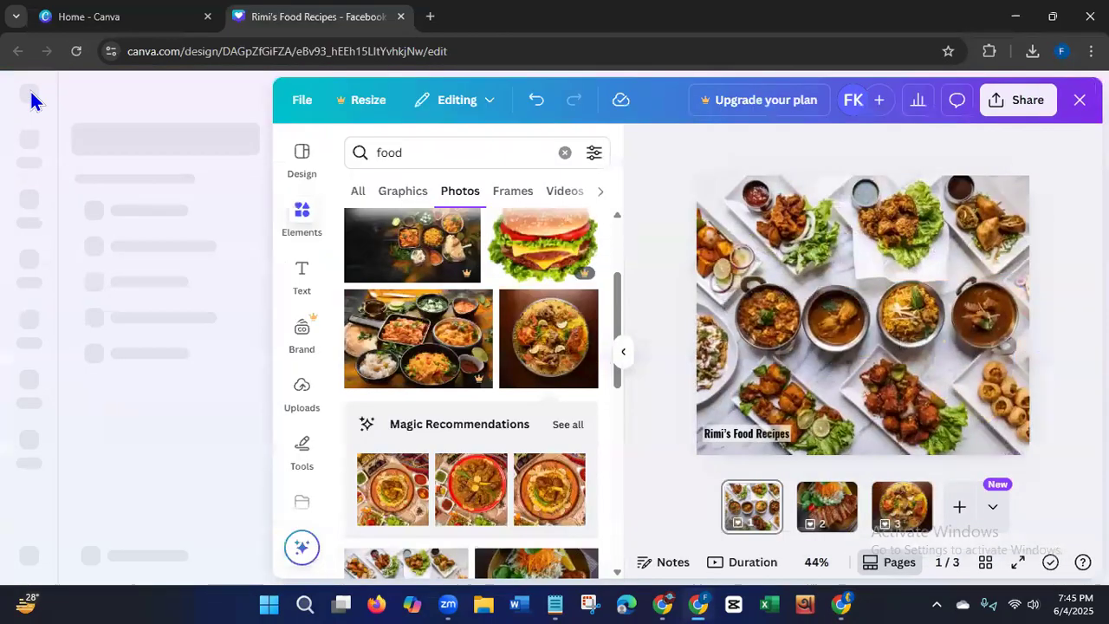
left_click(1080, 103)
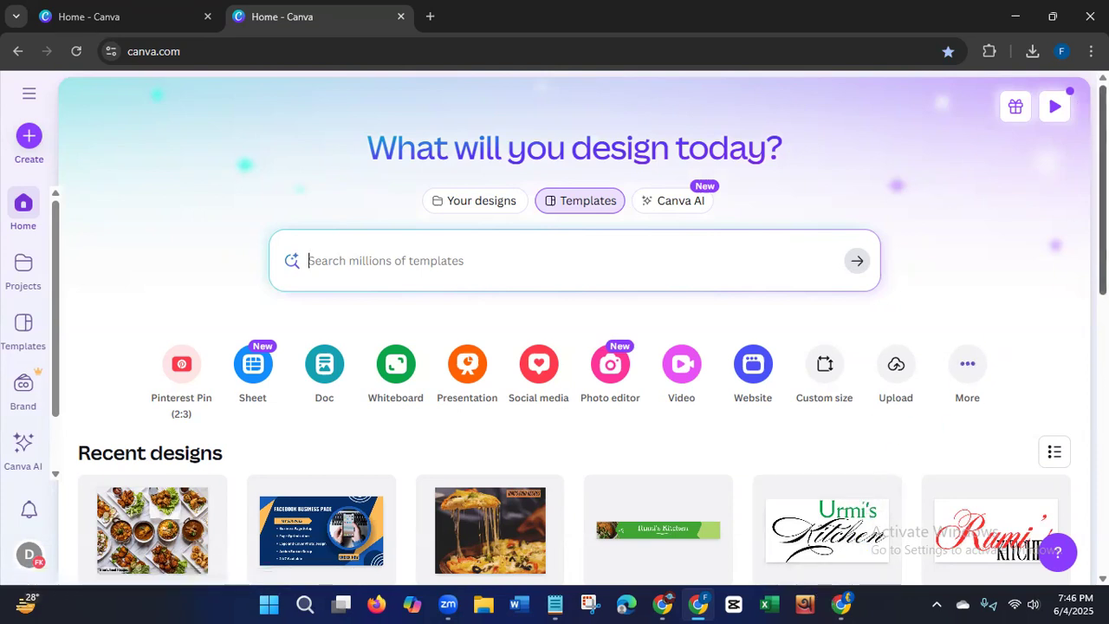
scroll(873, 408, "down", 3)
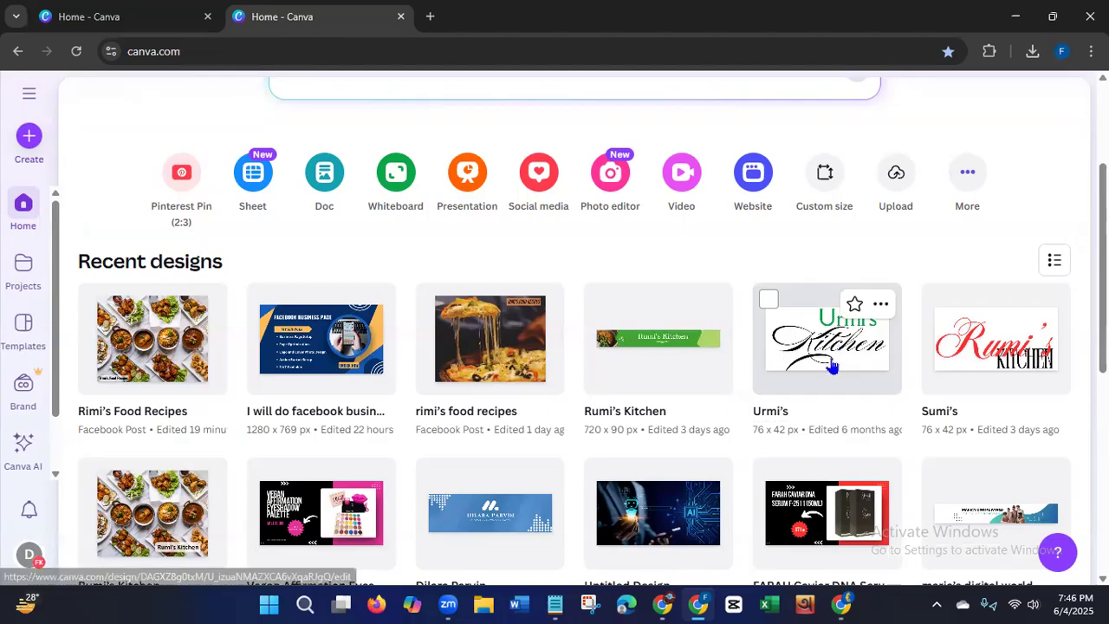
left_click(823, 388)
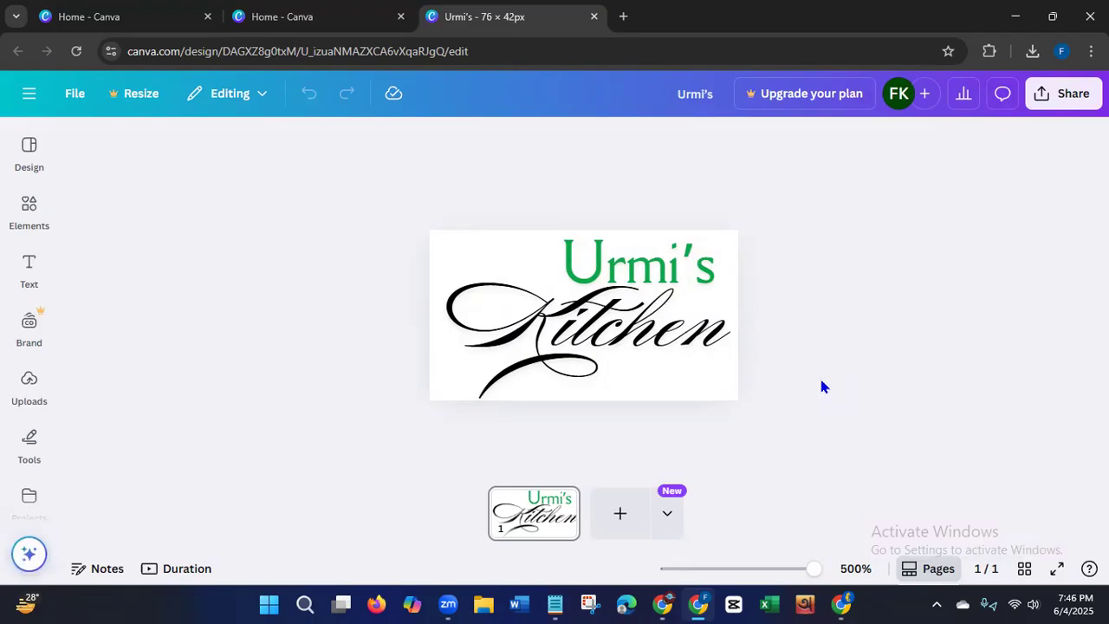
Step: Replace the green Urmi's text in the logo with "rimi's"
left_click(43, 229)
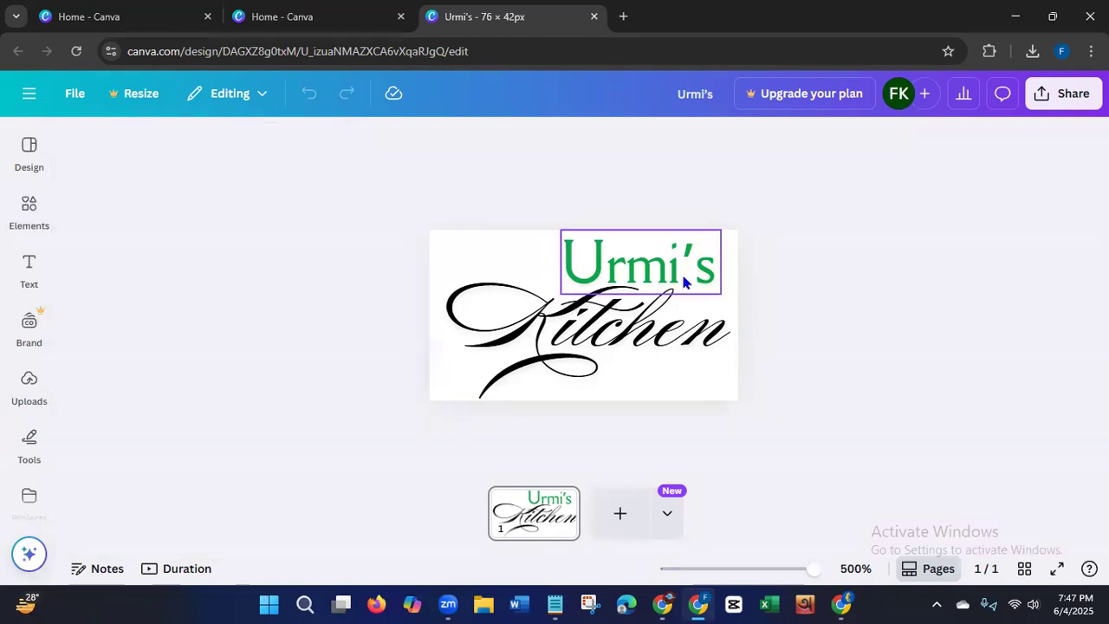
left_click(708, 276)
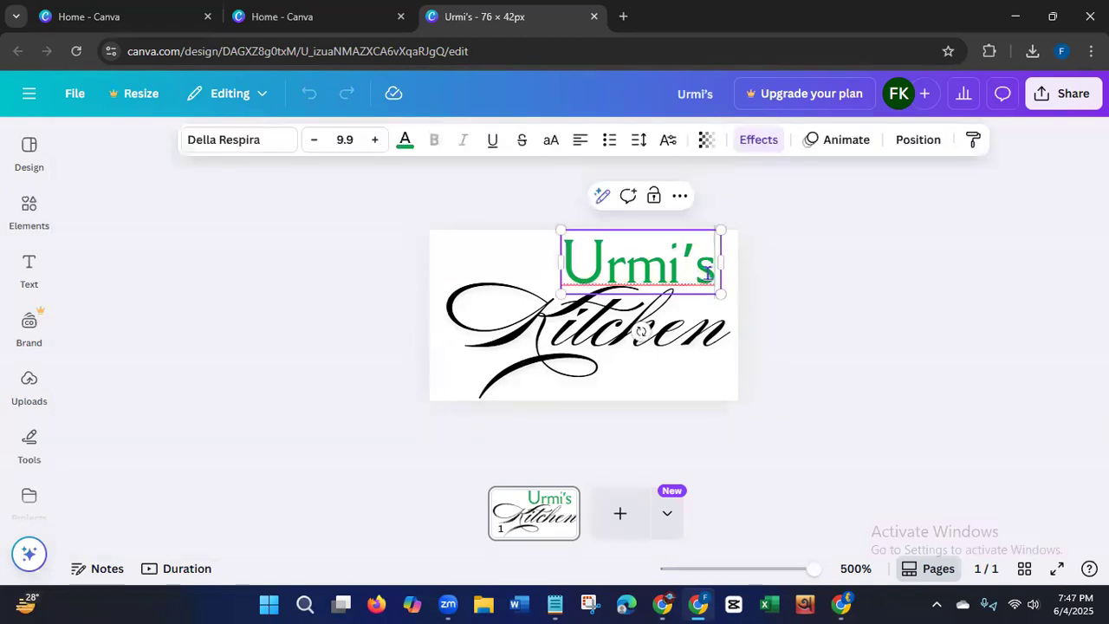
key("BackSpace")
key("BackSpace")
key("BackSpace")
key("BackSpace")
key("BackSpace")
key("BackSpace")
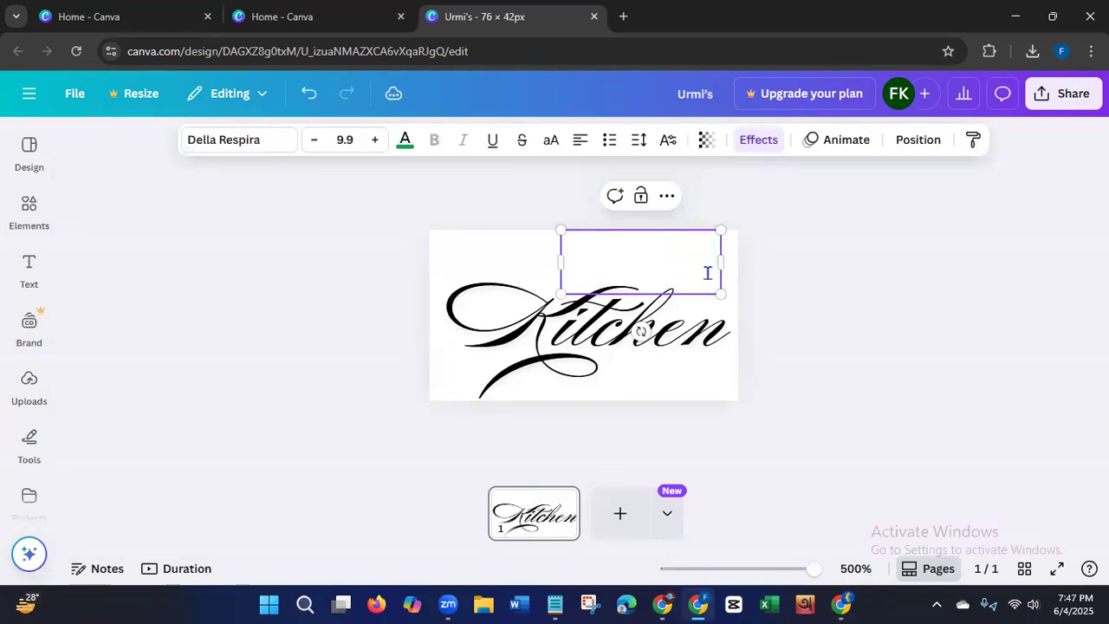
type("rimi")
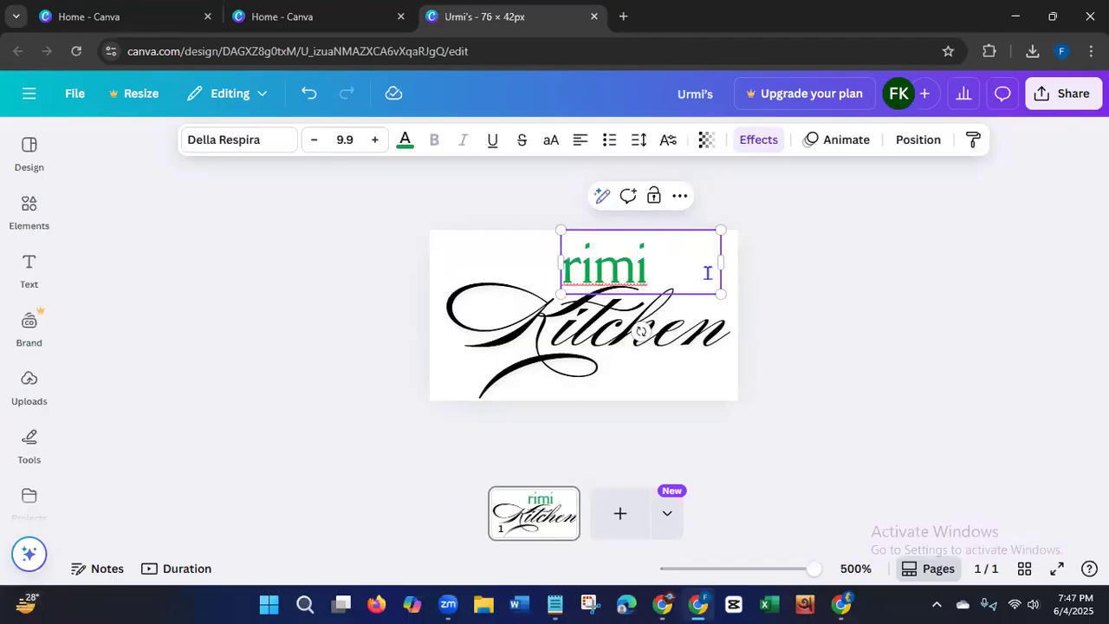
type("'s")
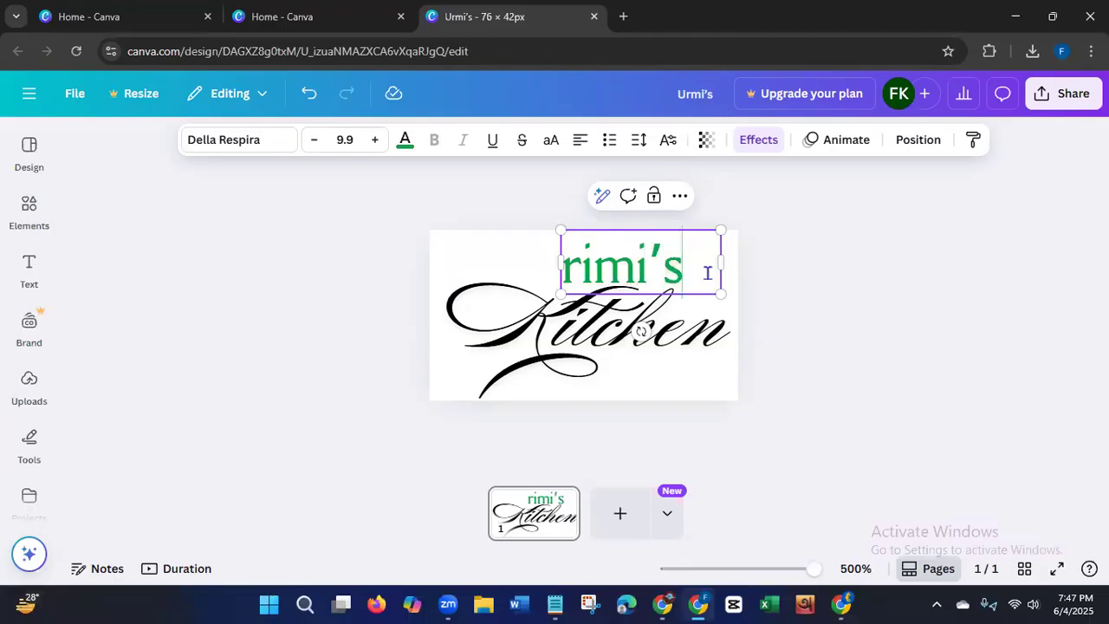
Step: Replace the black script text Kitchen with "Food Recipes"
left_click(703, 338)
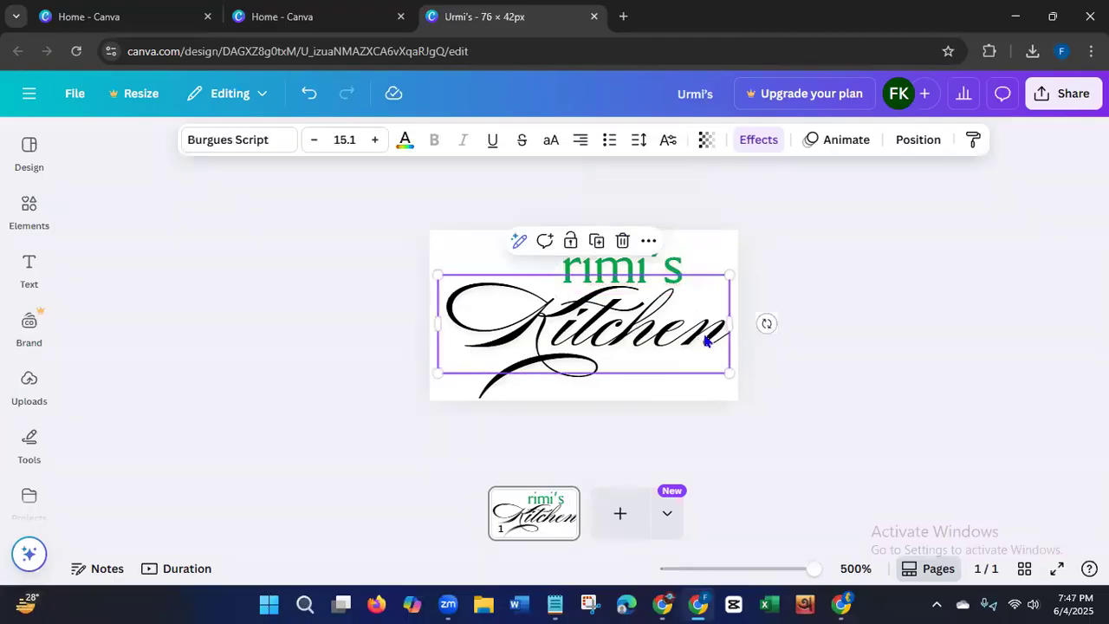
key("BackSpace")
key("BackSpace")
key("BackSpace")
key("BackSpace")
key("BackSpace")
key("BackSpace")
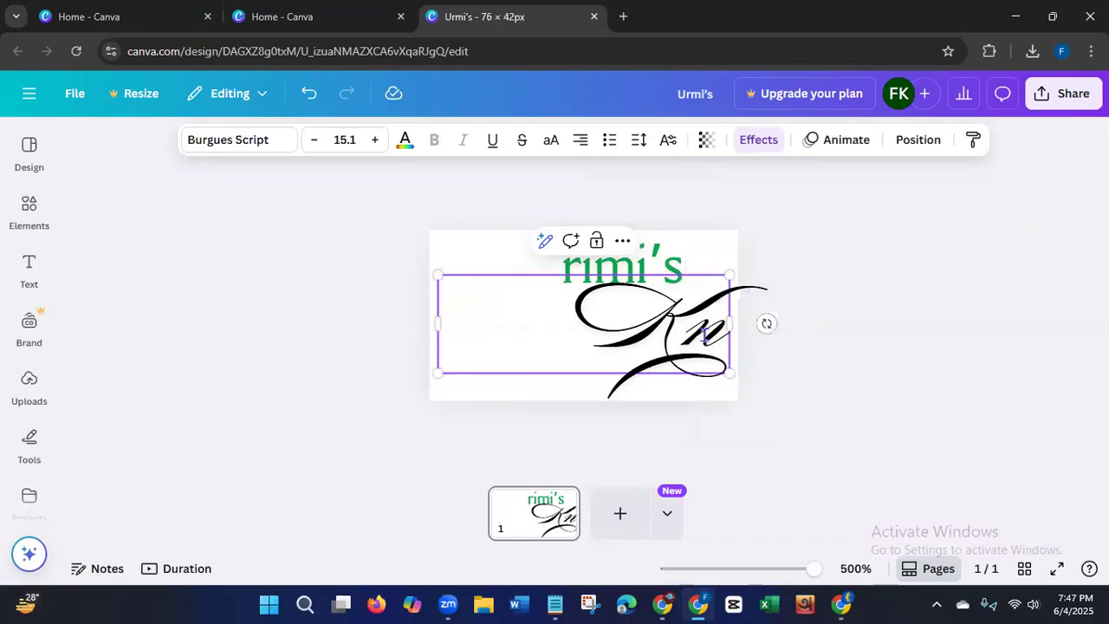
key("BackSpace")
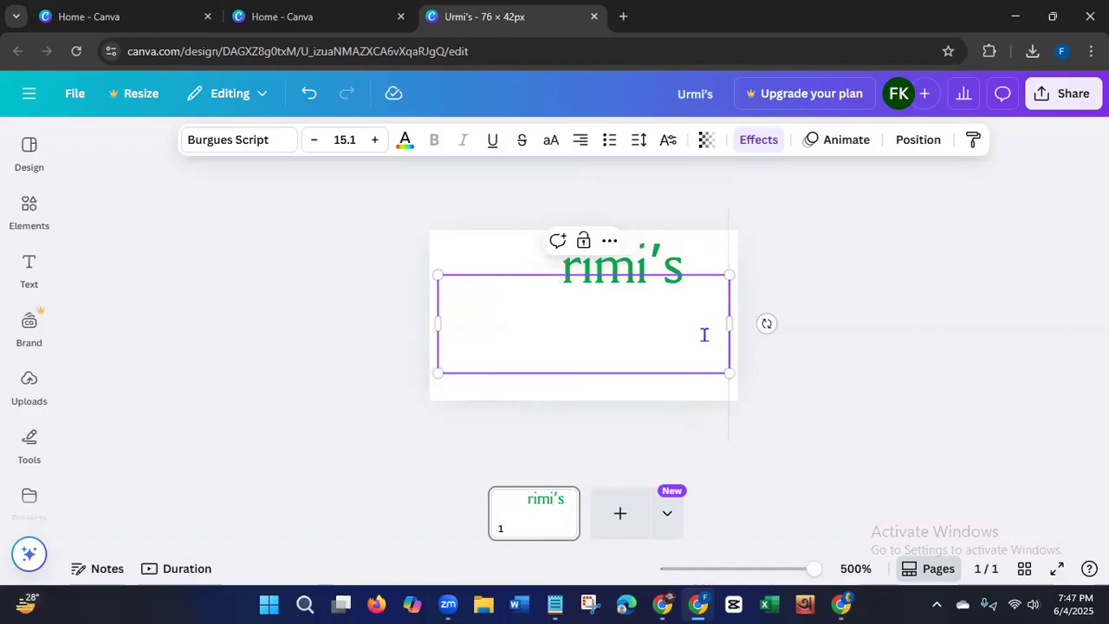
type("Foo")
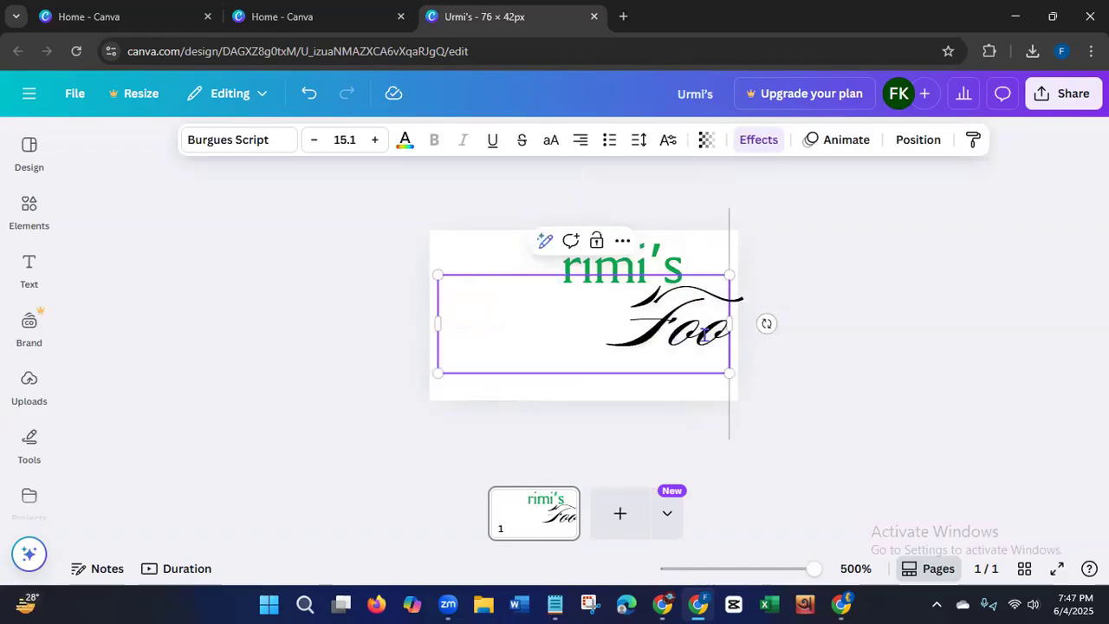
type("d")
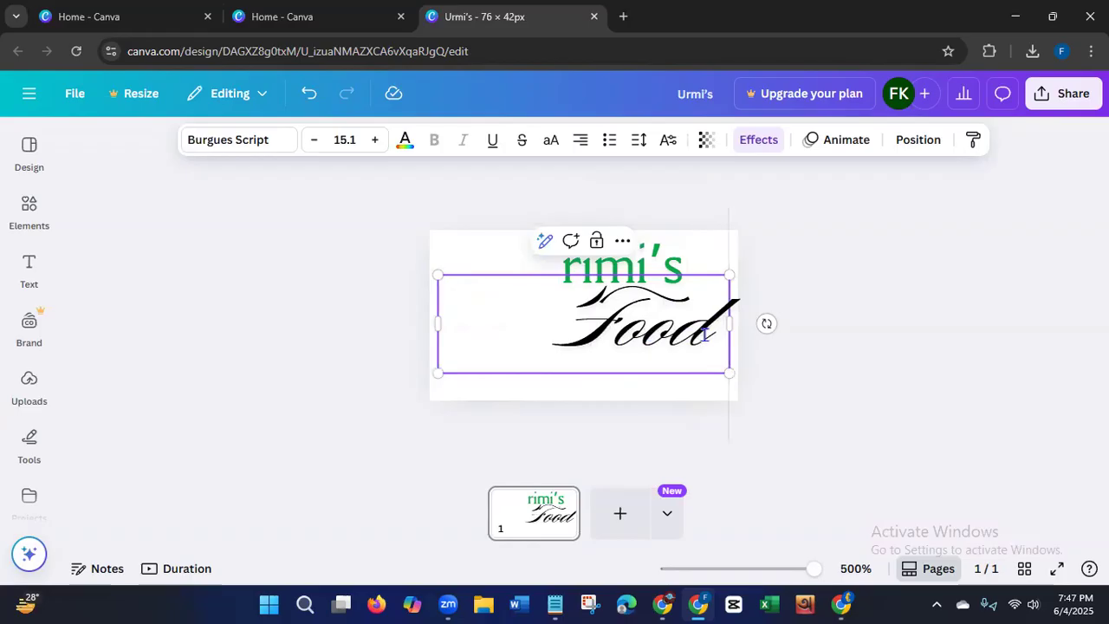
type(" Reci")
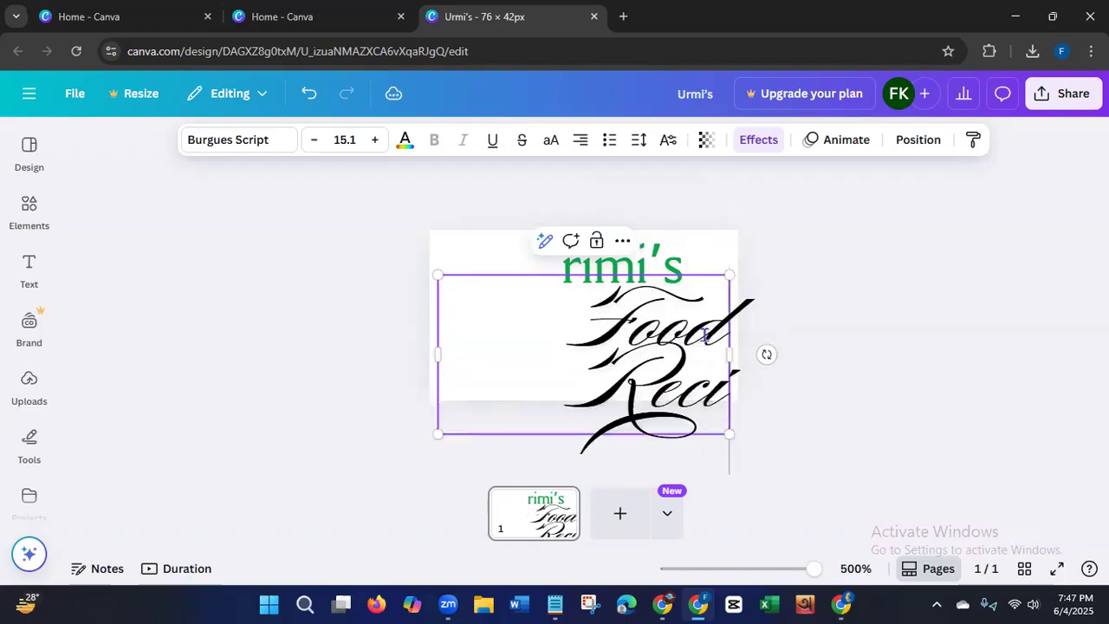
type("pes")
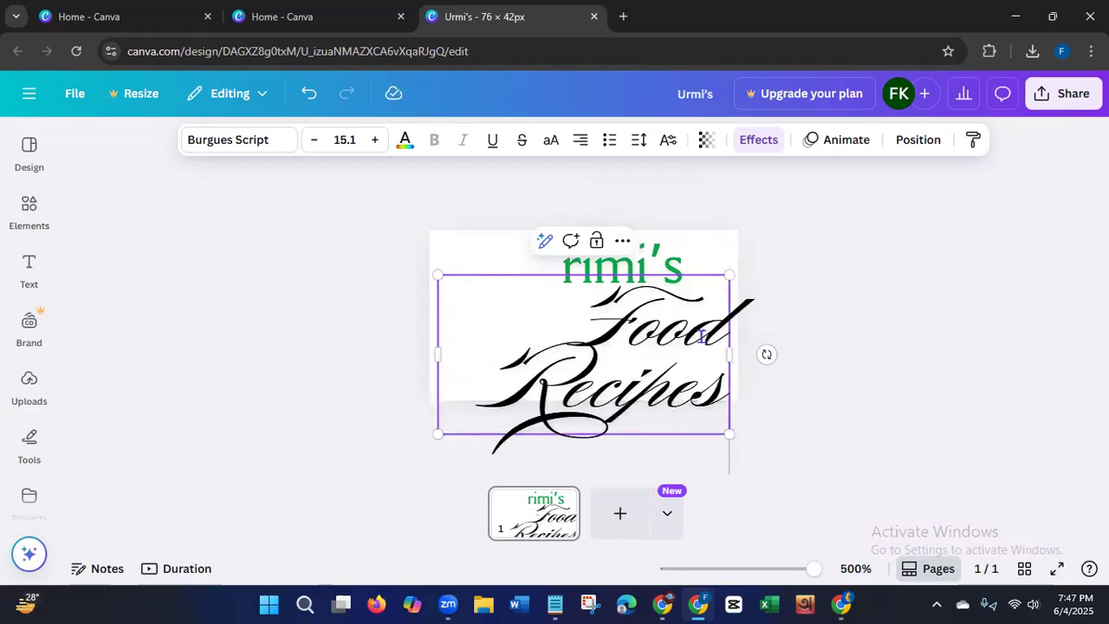
Step: Widen the Food Recipes text box so it fits one line and scale it down to font size 9.4 within the page
left_click_drag(436, 353, 295, 351)
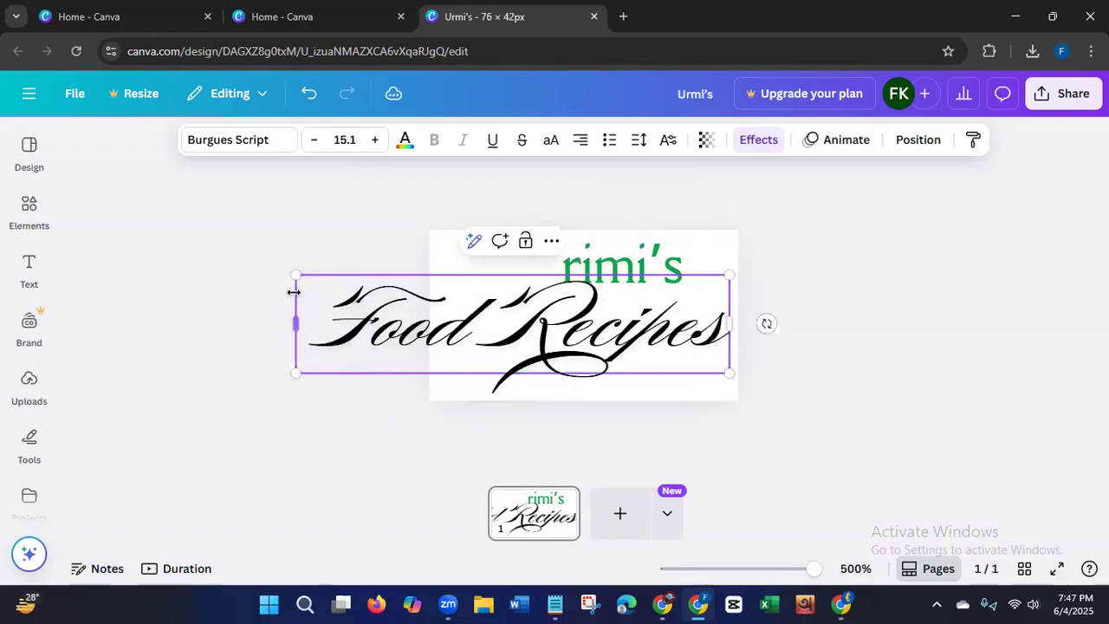
left_click_drag(295, 274, 458, 312)
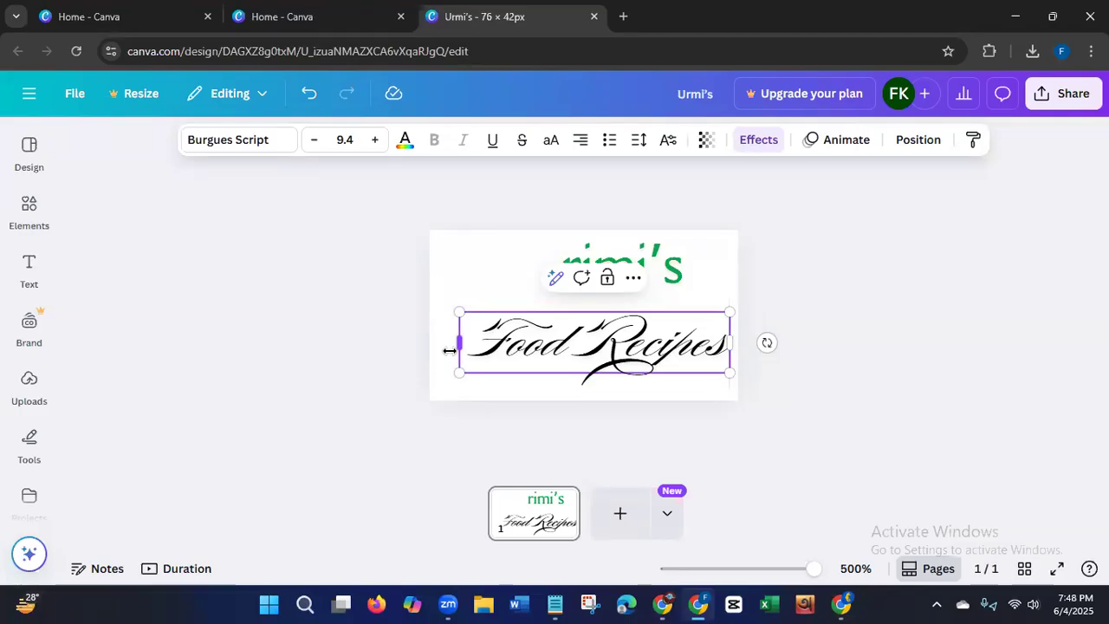
Step: Try uppercase lettering on the green rimi's text
left_click(653, 264)
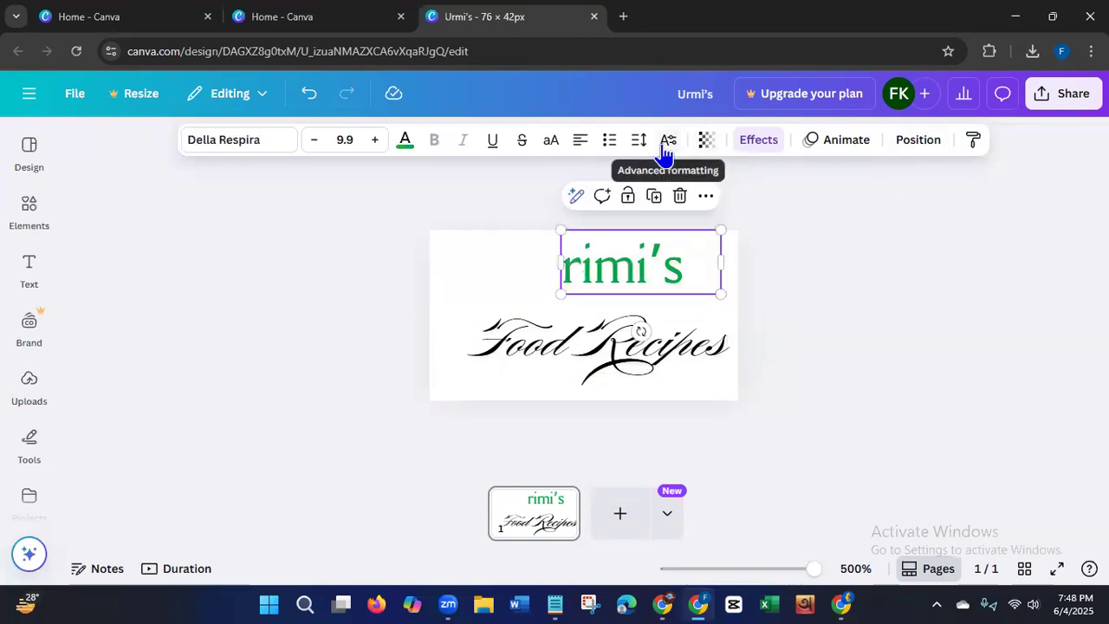
left_click(551, 149)
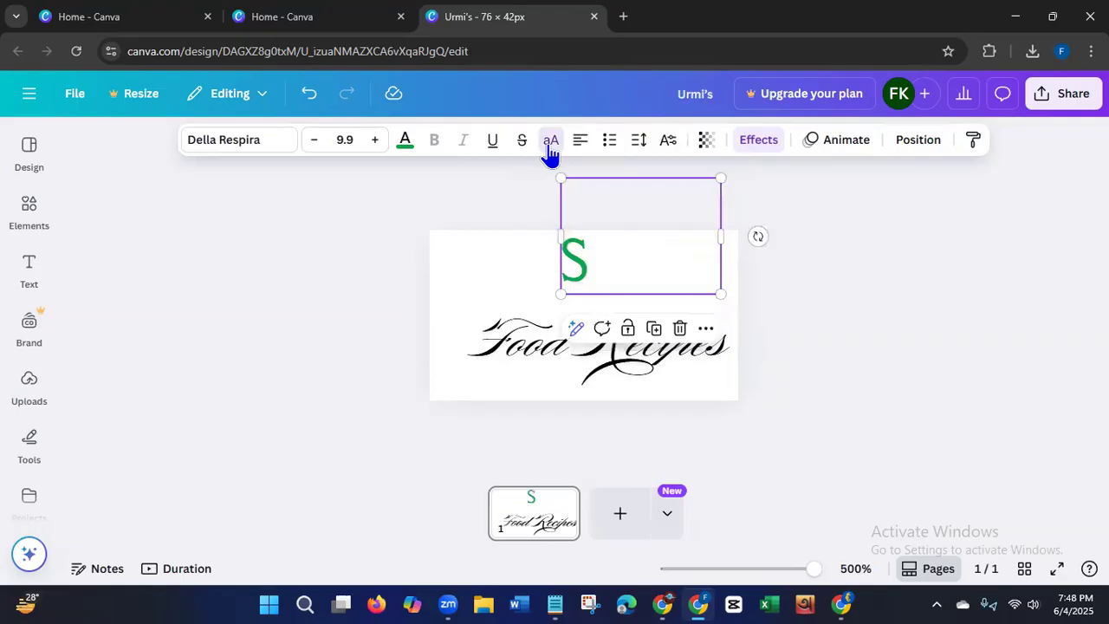
left_click(551, 145)
left_click(551, 146)
left_click(551, 145)
left_click(350, 312)
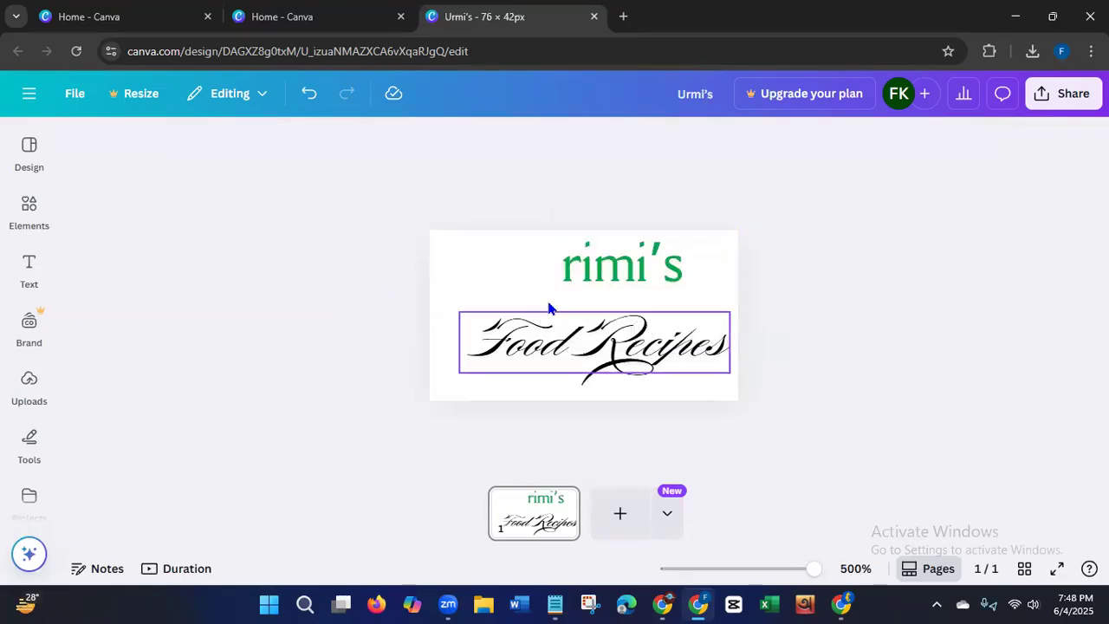
Step: Capitalize the first letter of the green logo text so it reads "Rimi's"
left_click(582, 277)
left_click(582, 277)
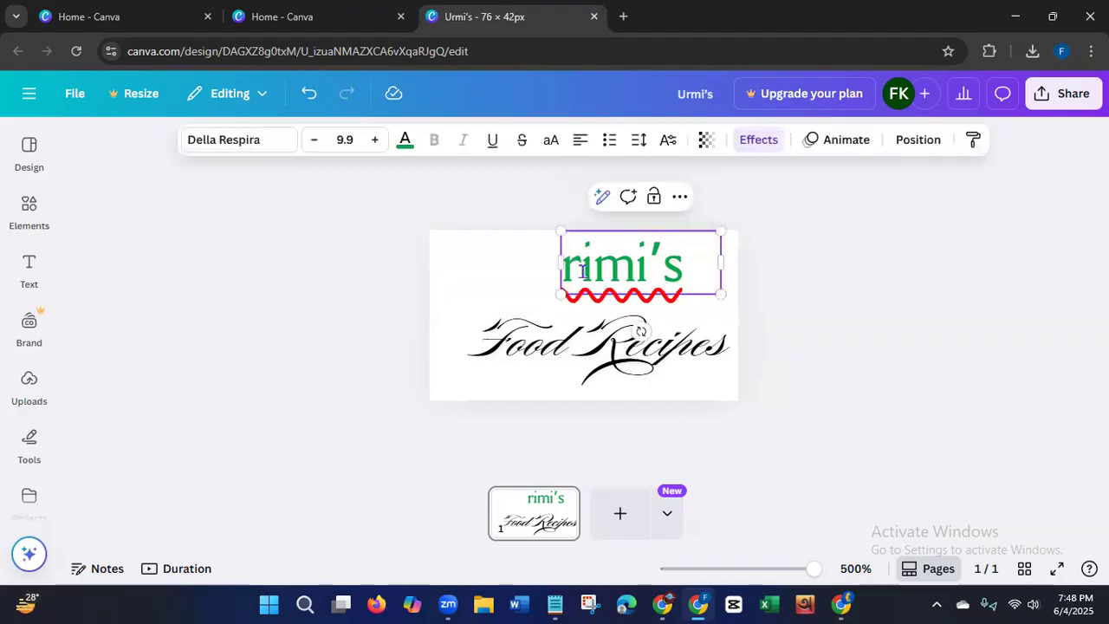
key("BackSpace")
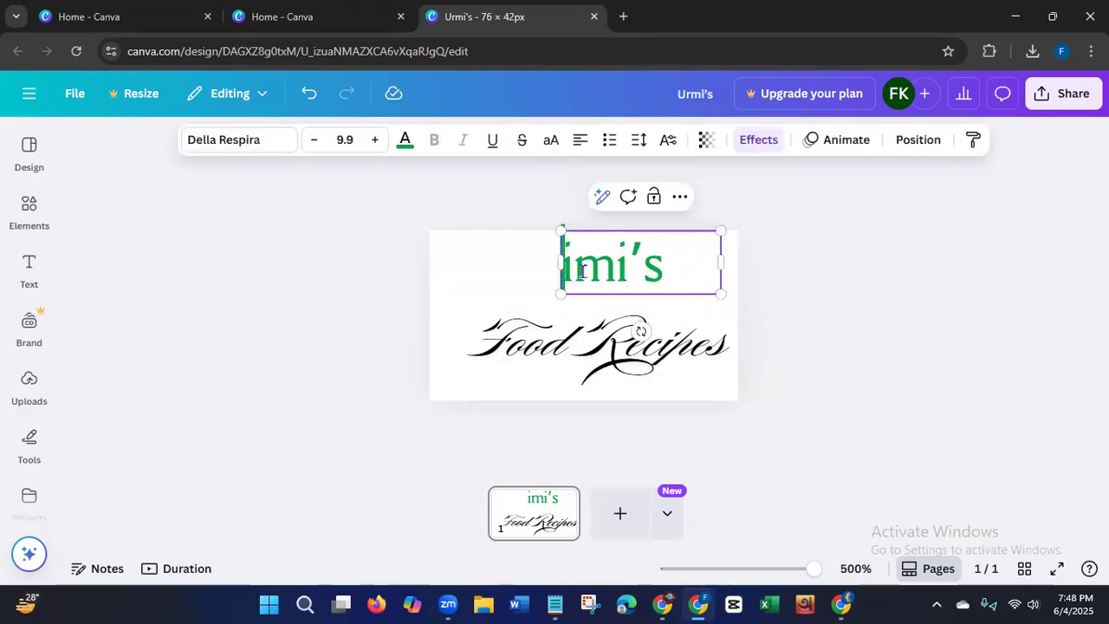
type("R")
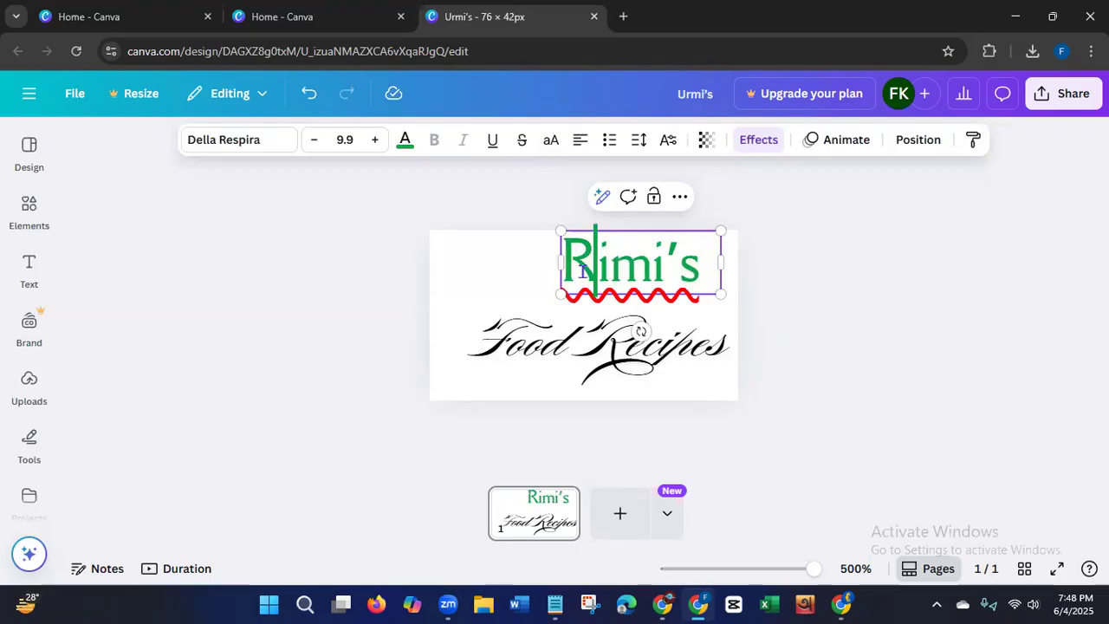
left_click(316, 354)
Step: Scale the green Rimi's text up to font size 15.1, anchored at the page's upper-left corner
left_click(593, 279)
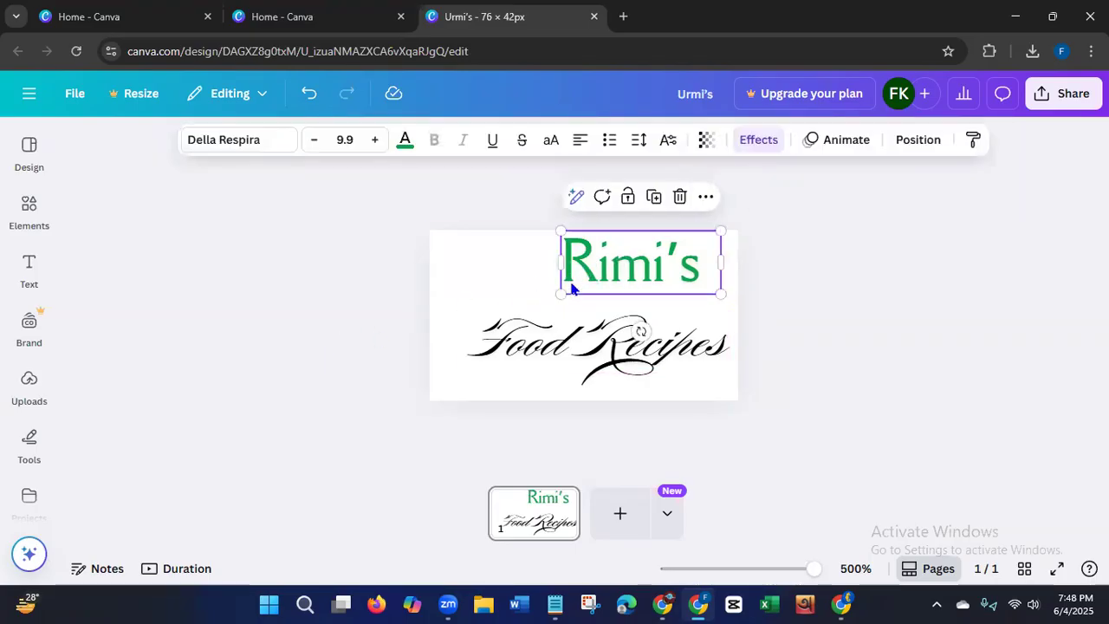
left_click_drag(562, 292, 469, 302)
left_click_drag(534, 289, 485, 290)
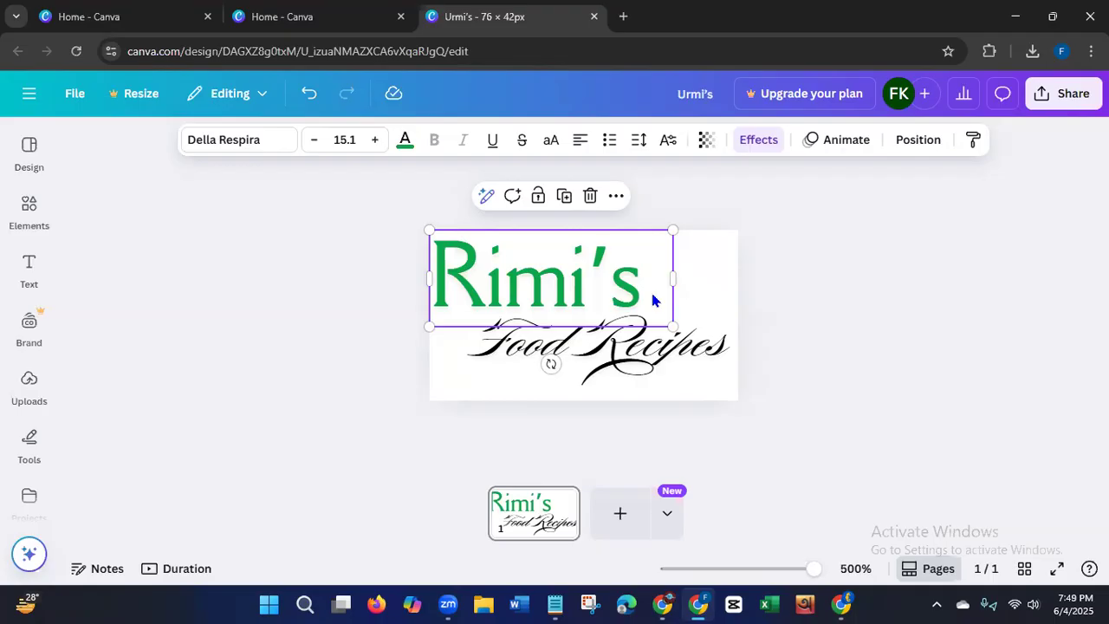
Step: Change the Food Recipes font to Della Respira, then widen its box to one line and lower it to the page's bottom edge
left_click(676, 351)
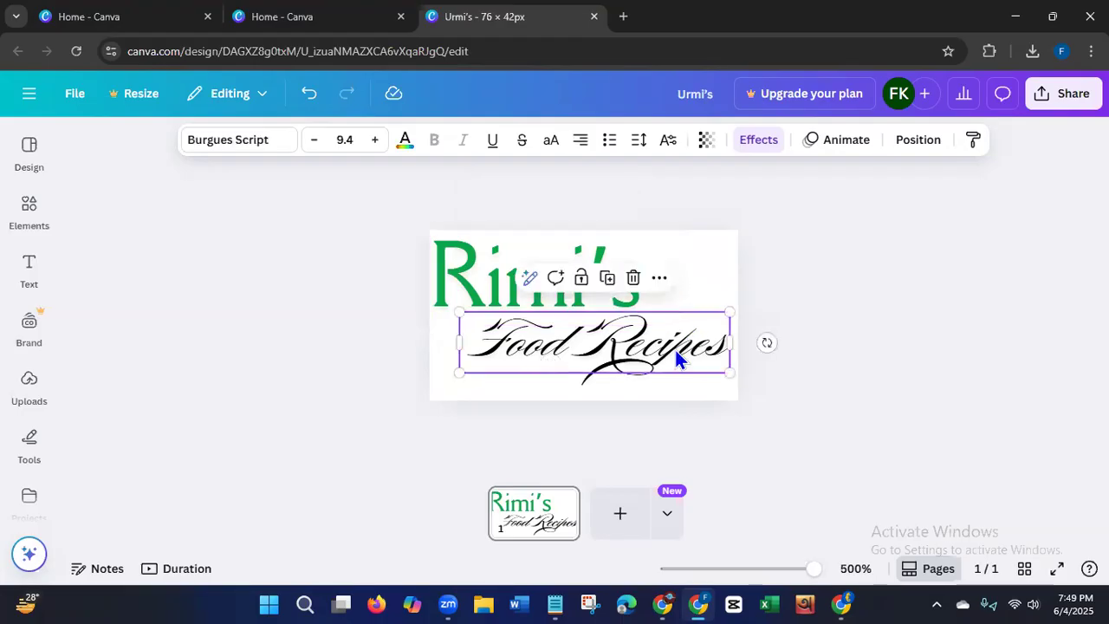
left_click(213, 143)
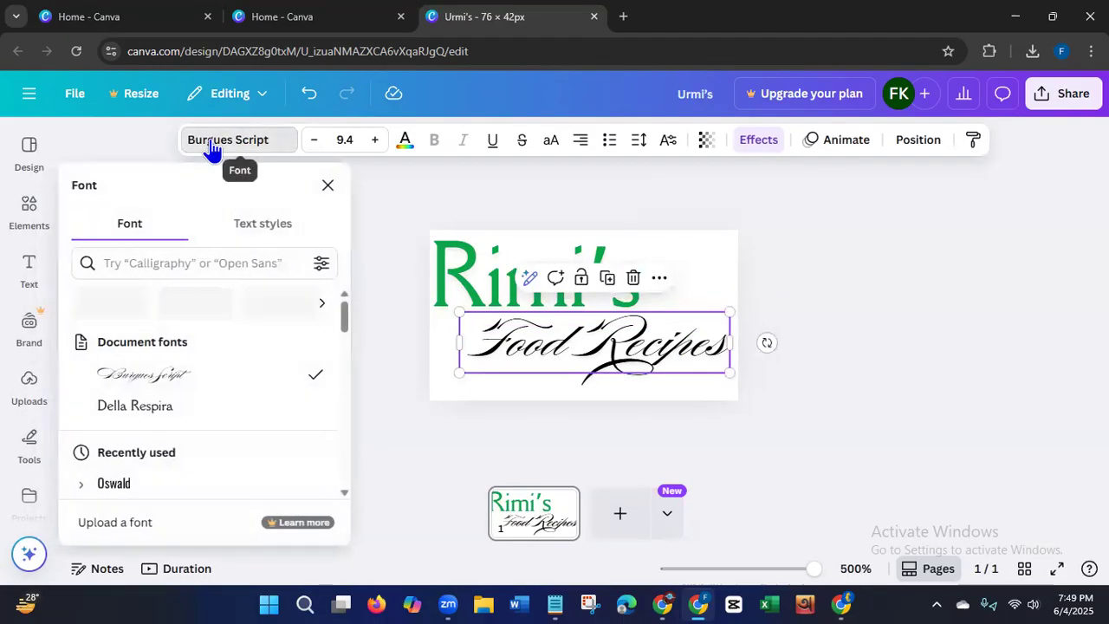
left_click(141, 409)
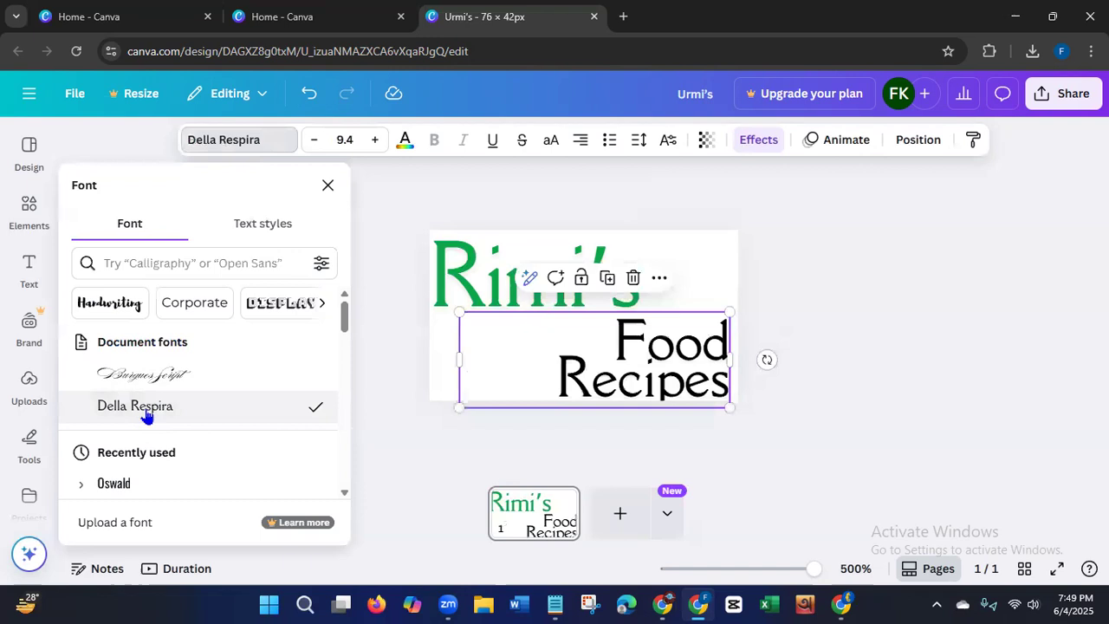
left_click(508, 286)
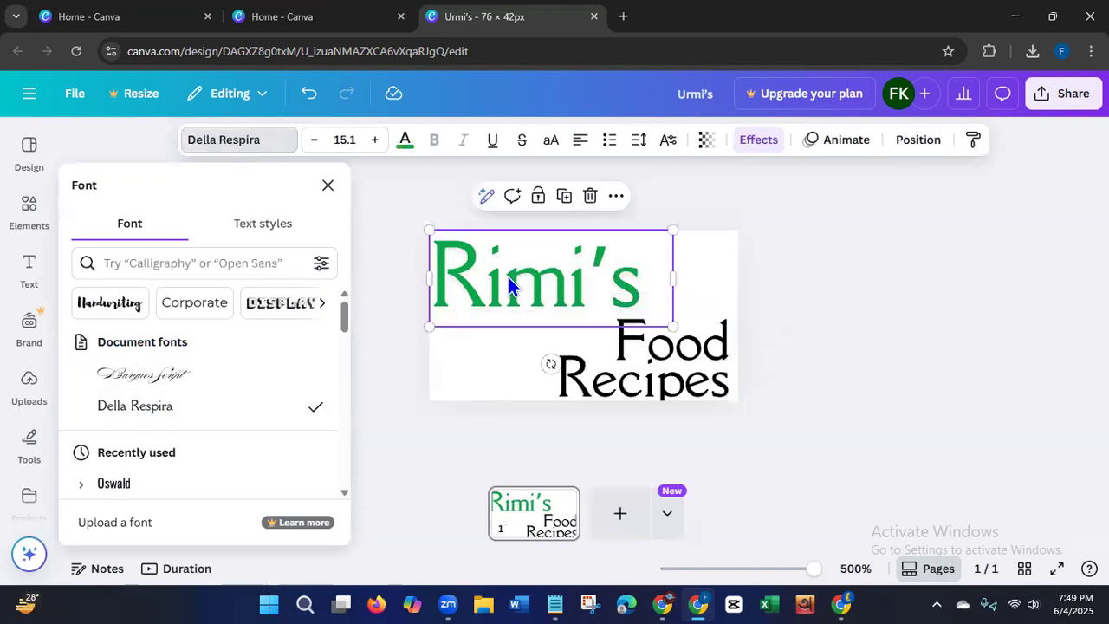
left_click(571, 383)
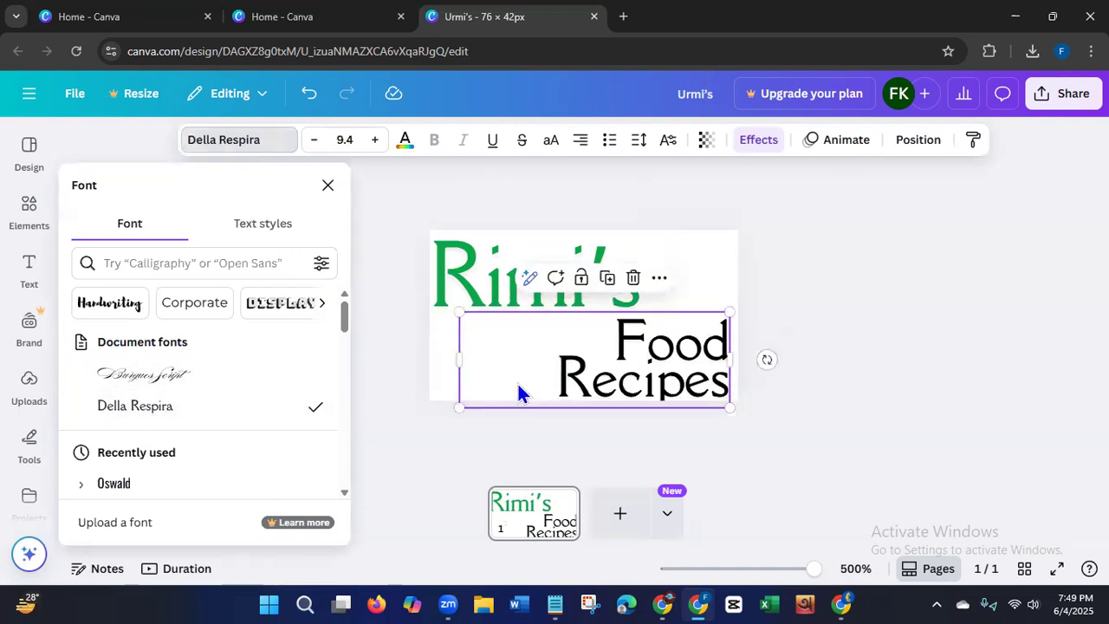
left_click_drag(460, 359, 421, 359)
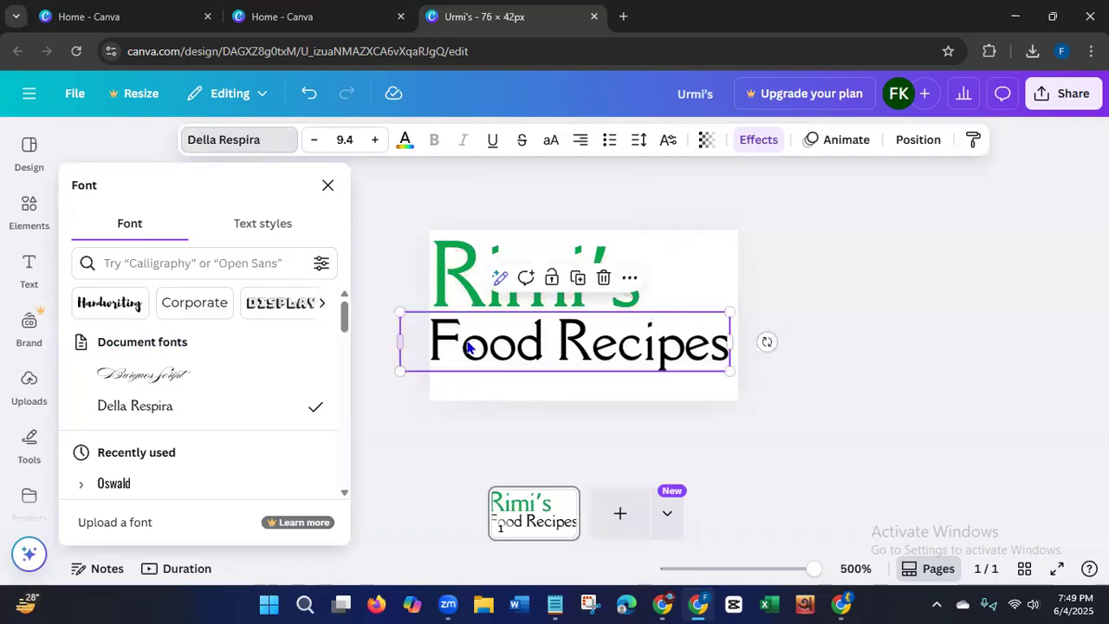
left_click_drag(614, 356, 616, 380)
Step: Enlarge the green Rimi's text to font size 18.1, align it to the center and shift its box toward the middle of the page
left_click(570, 287)
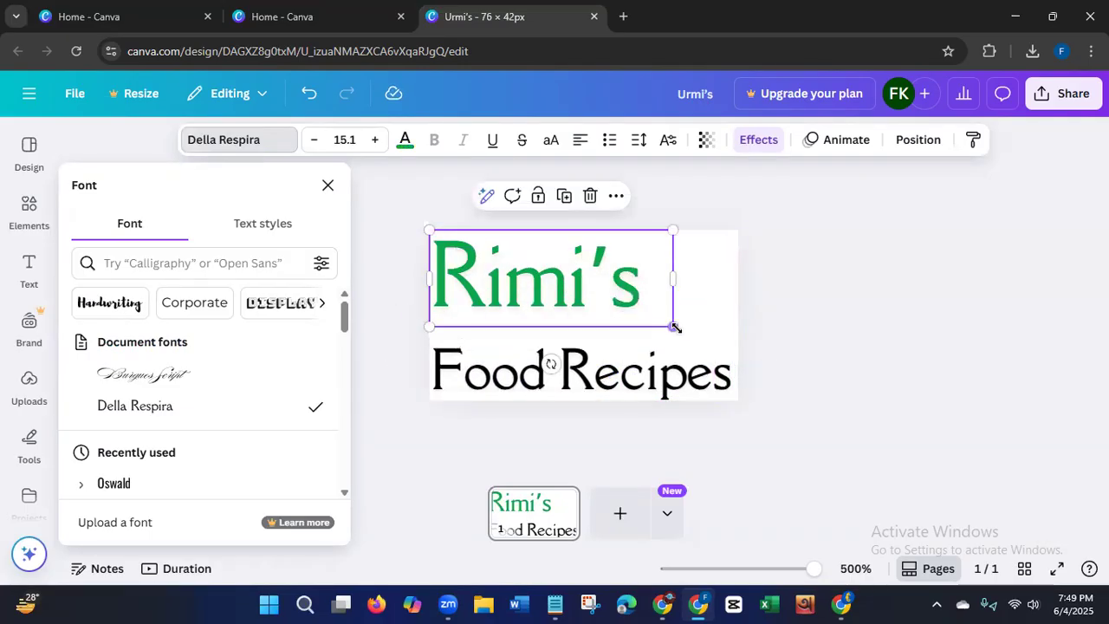
left_click_drag(674, 323, 721, 346)
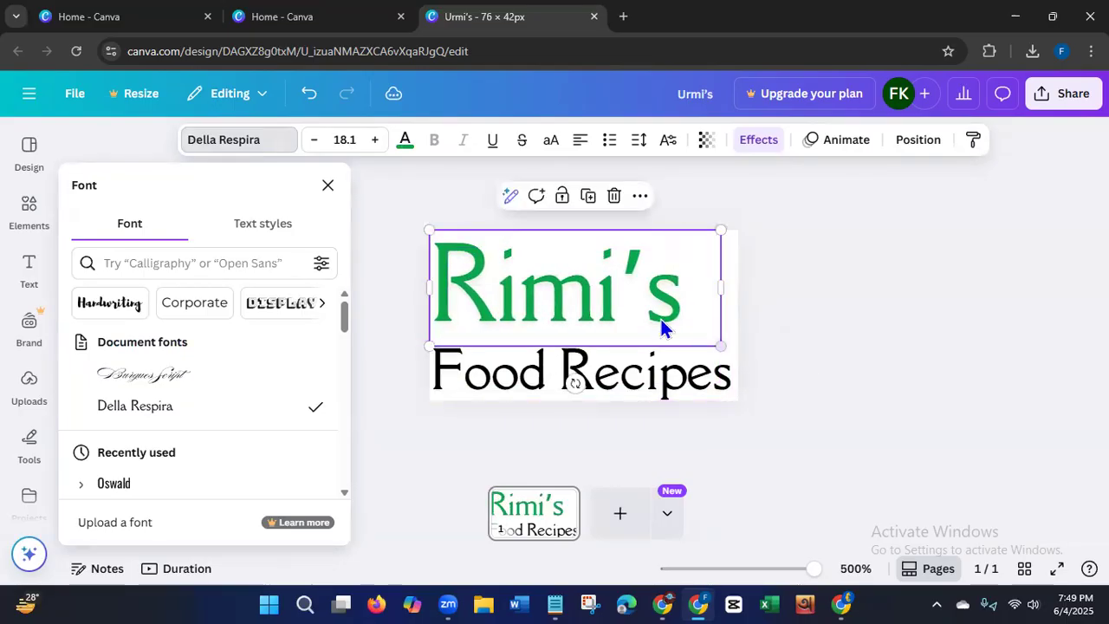
left_click(578, 144)
left_click_drag(571, 306, 584, 308)
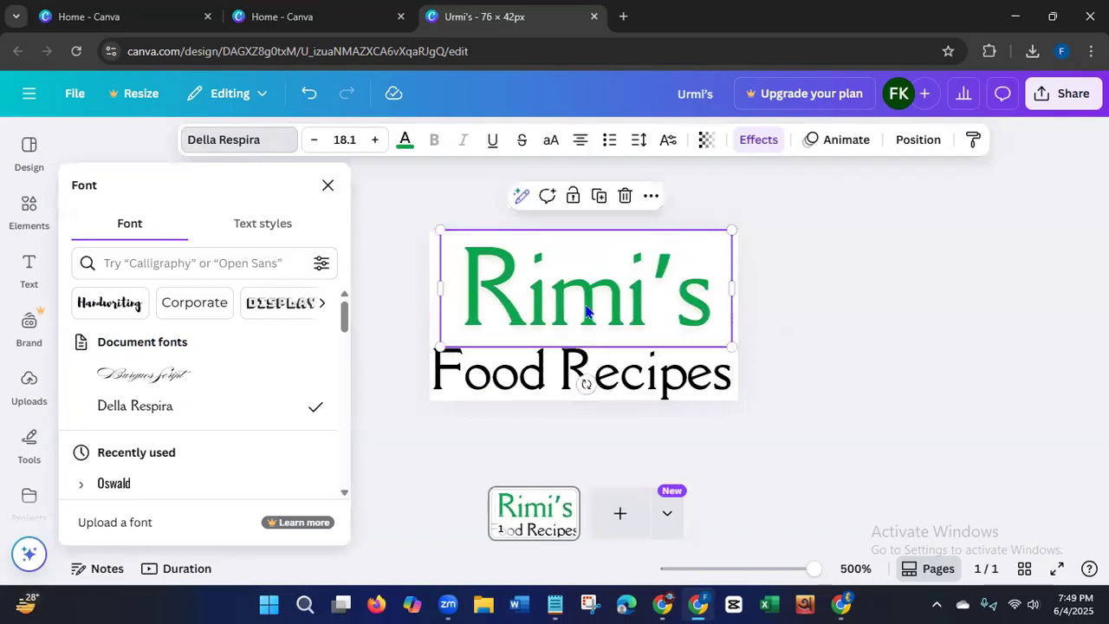
left_click(586, 307)
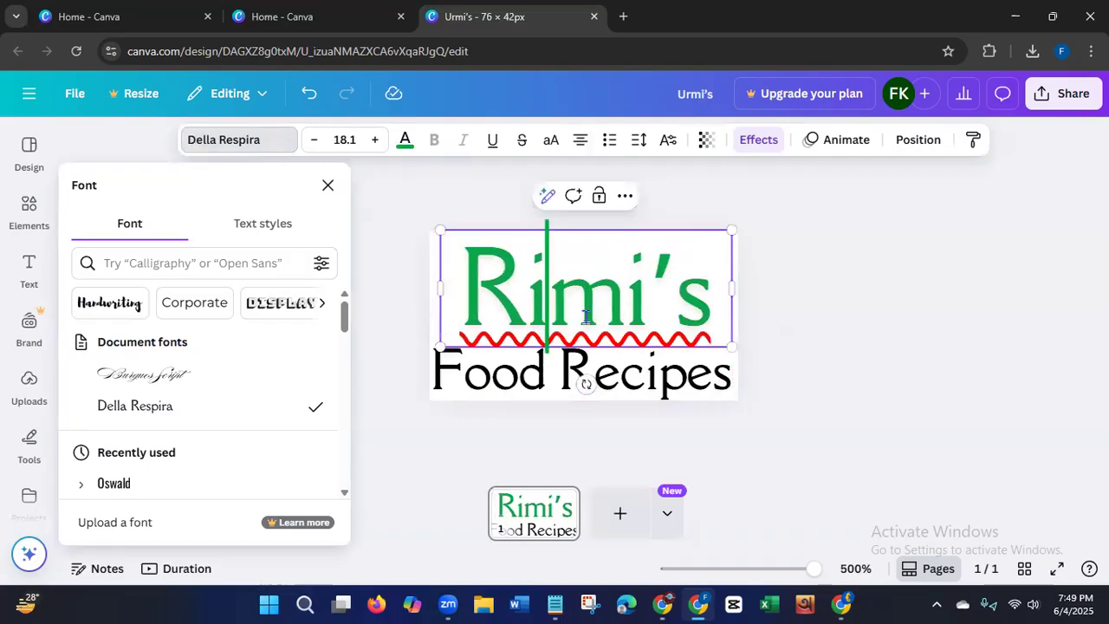
left_click(412, 302)
left_click(412, 305)
Step: Center-align the Food Recipes text and position it centered on the page, directly beneath the green Rimi's text
left_click(595, 381)
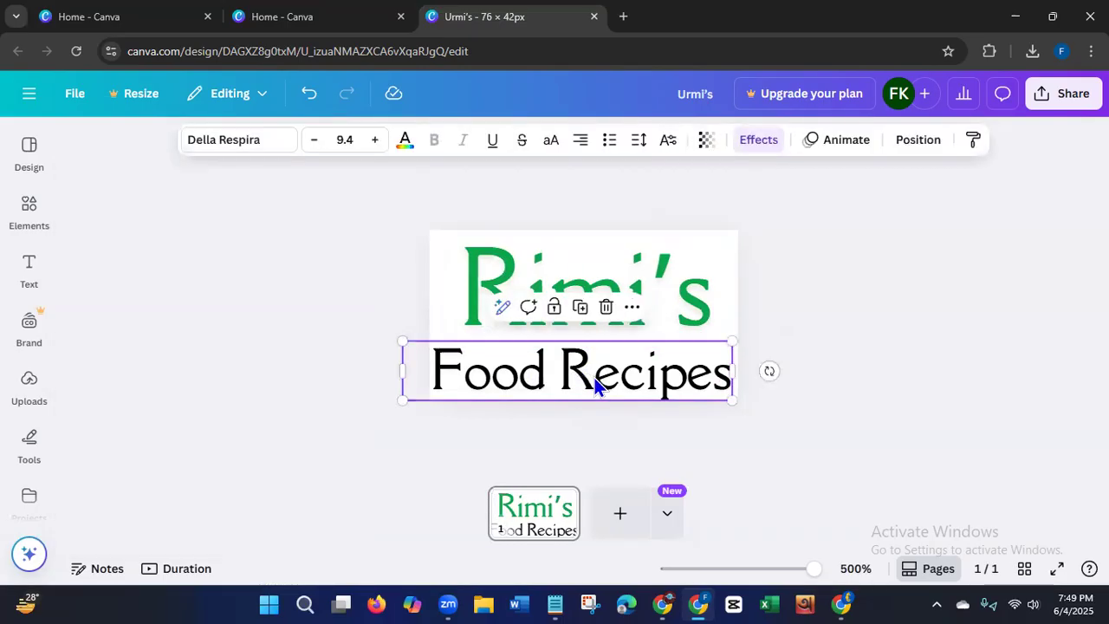
left_click_drag(597, 385, 603, 381)
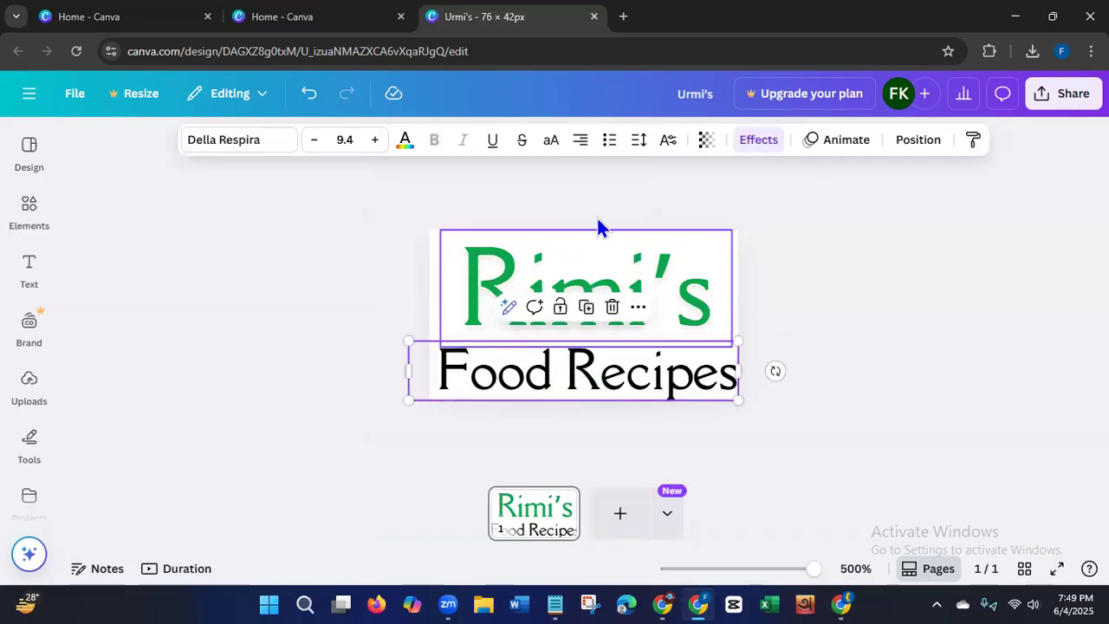
left_click(577, 148)
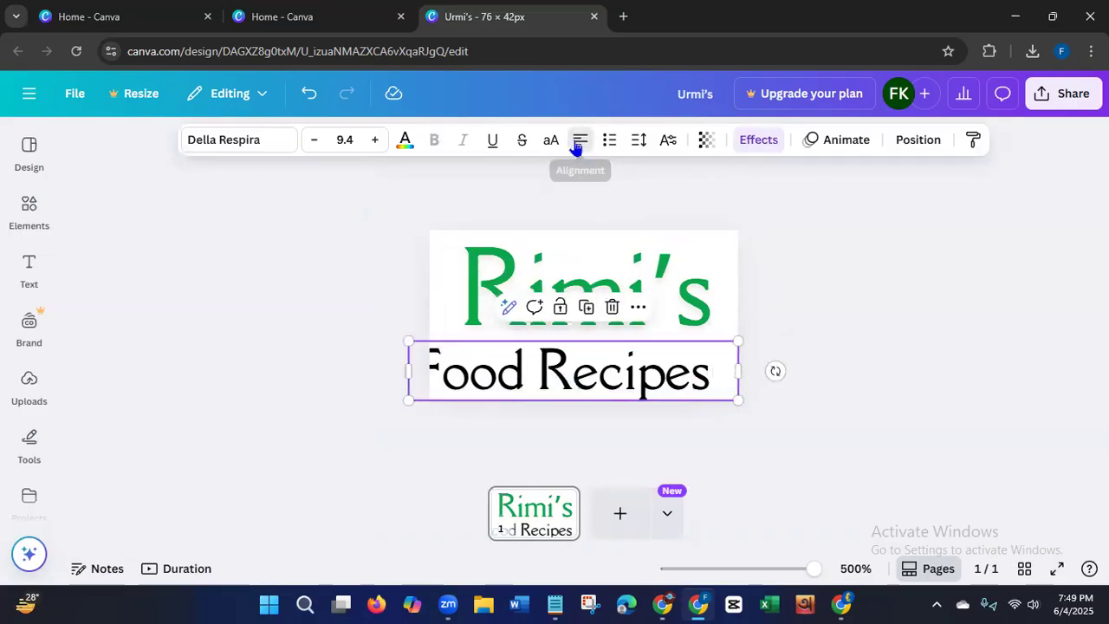
left_click(578, 147)
left_click_drag(563, 380, 570, 373)
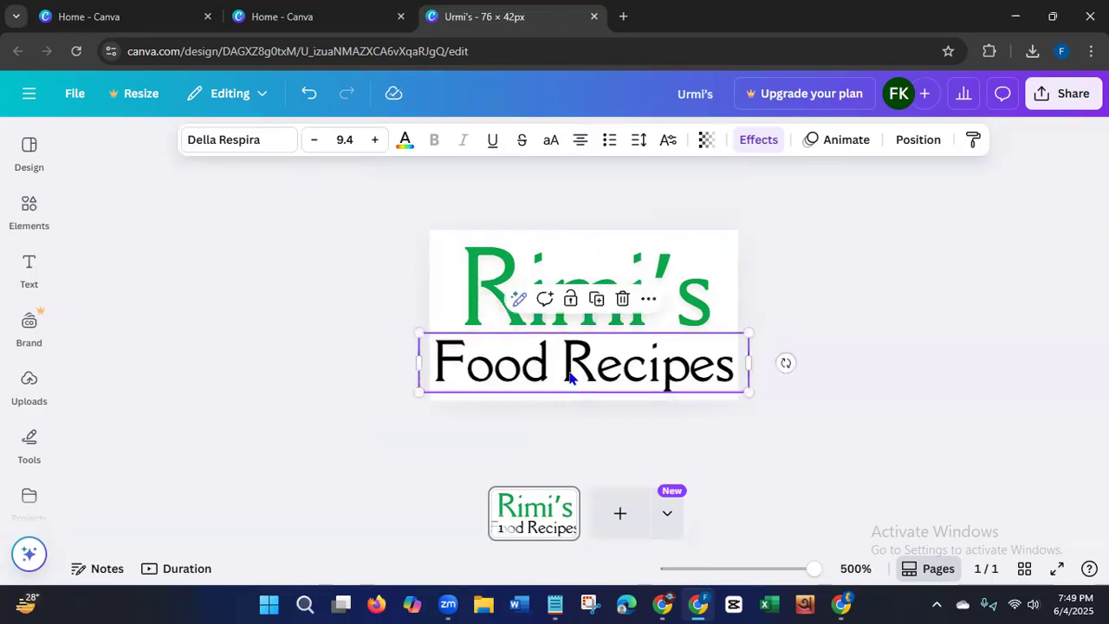
left_click(330, 343)
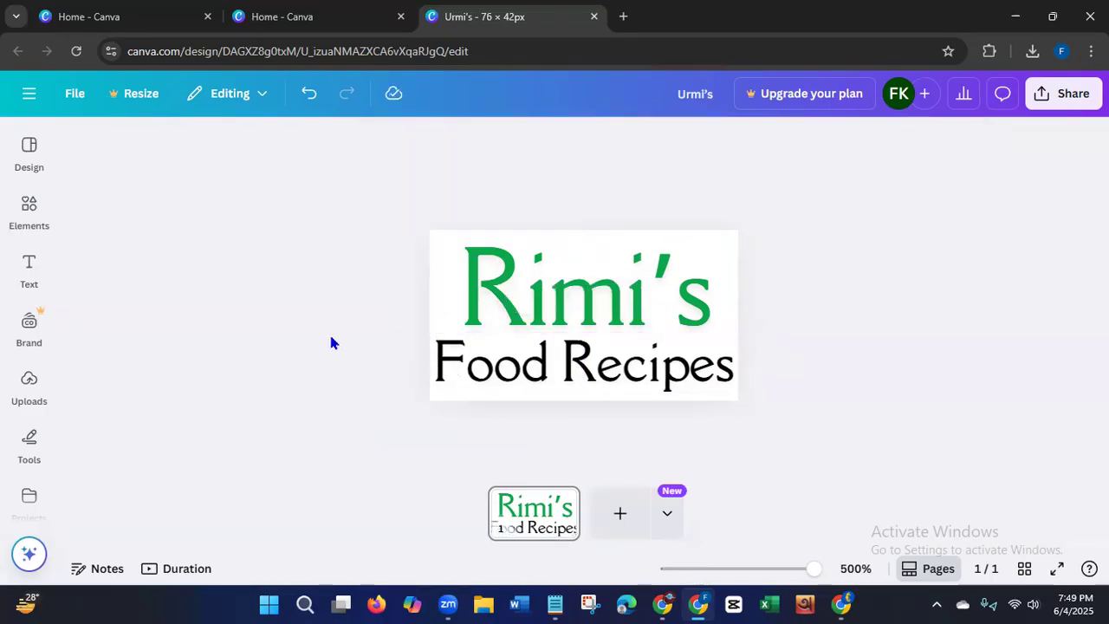
left_click(446, 358)
left_click(483, 293)
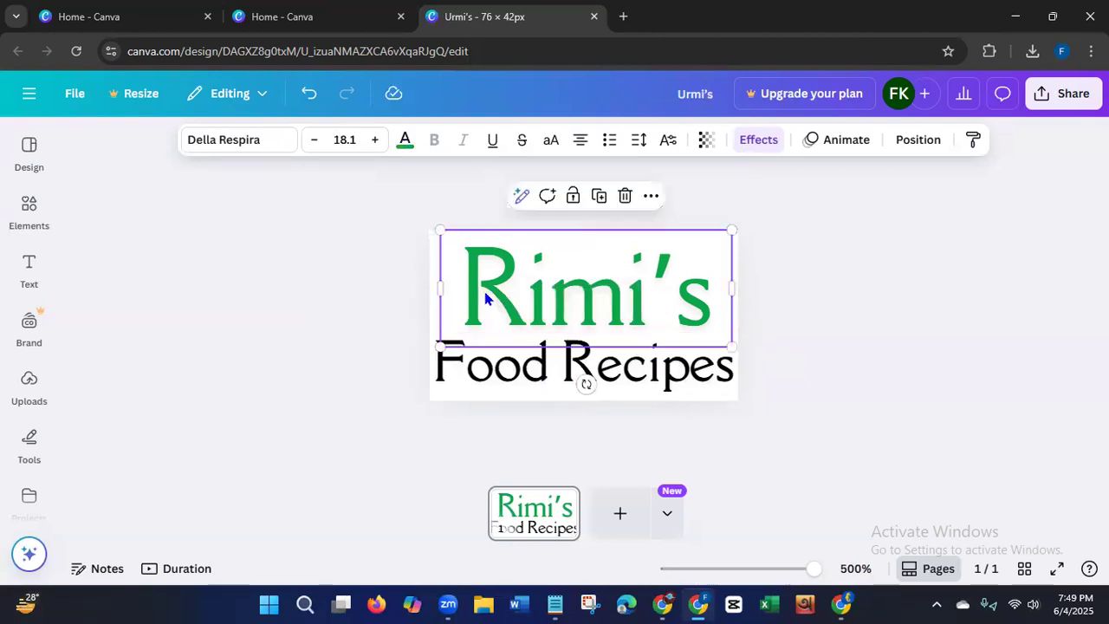
left_click(344, 320)
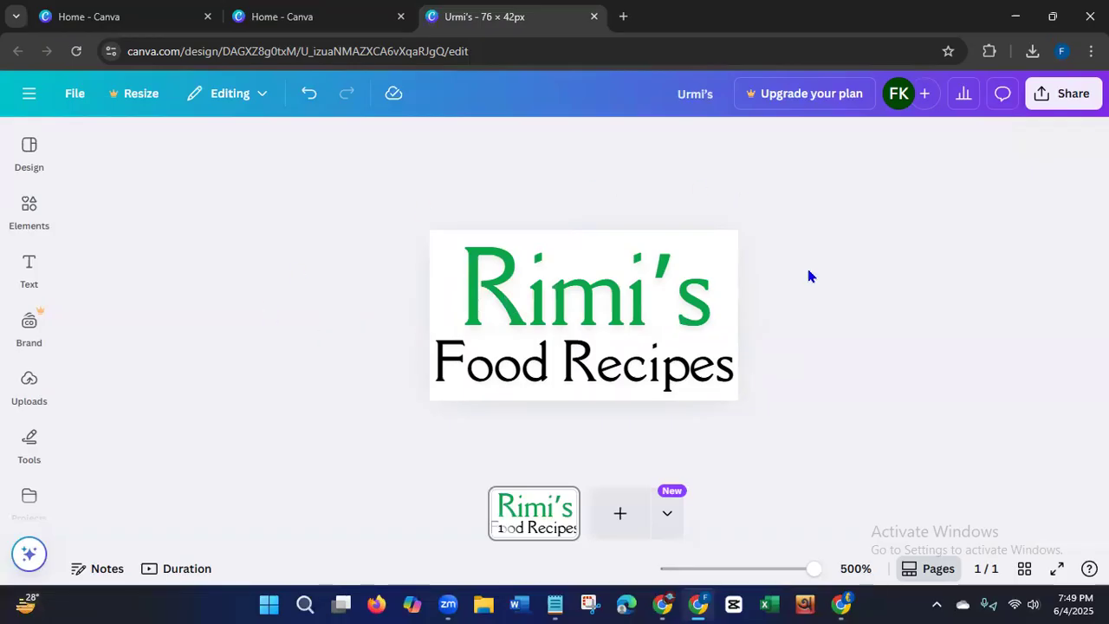
left_click(29, 97)
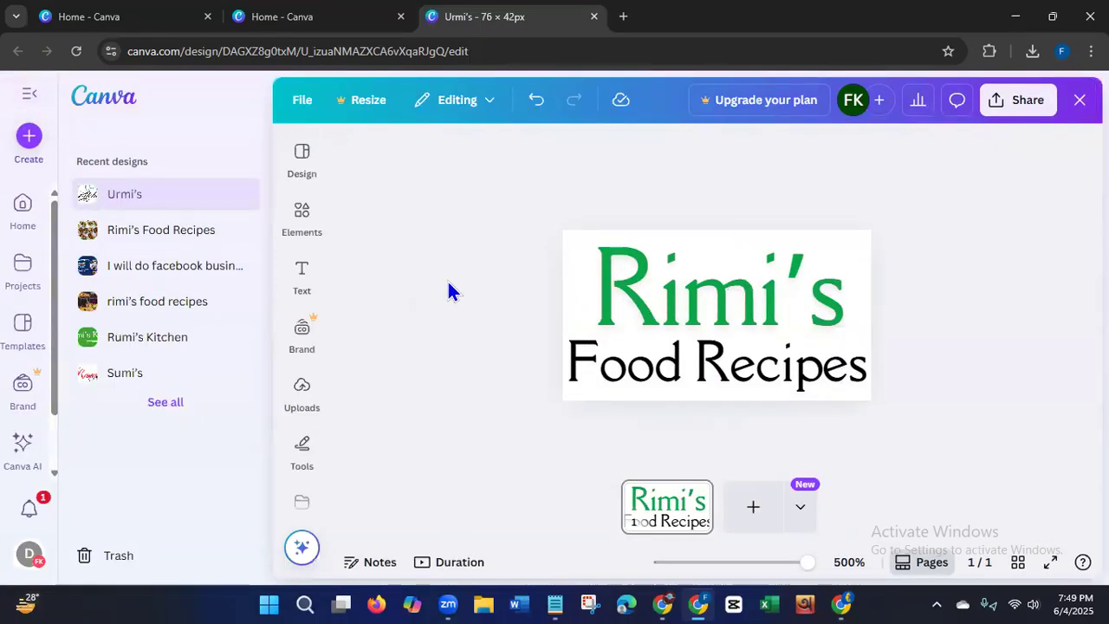
left_click(1019, 102)
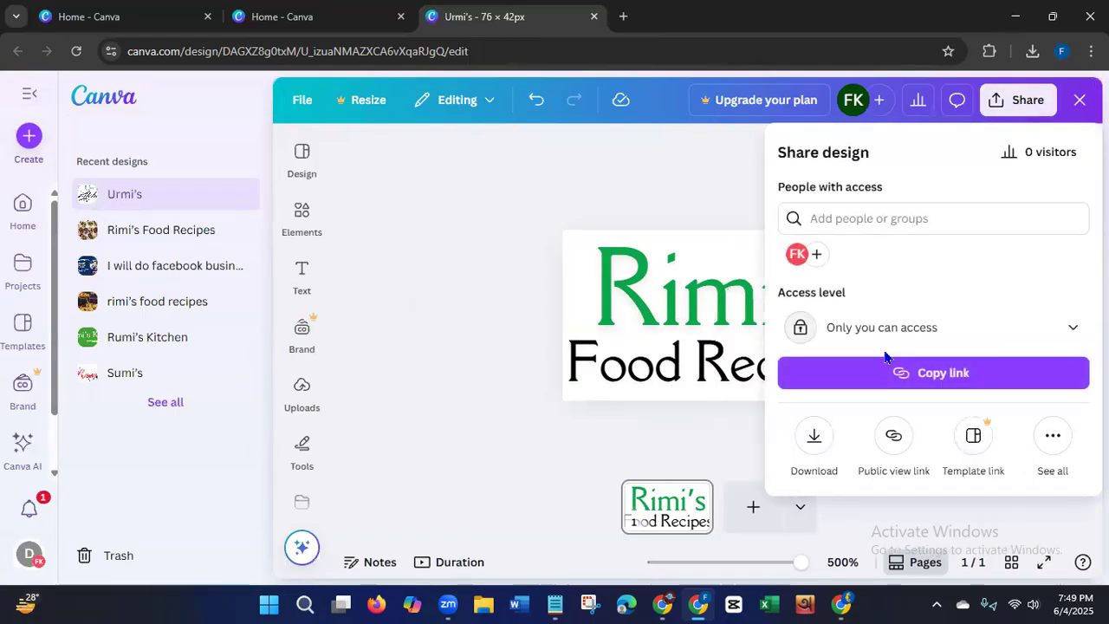
left_click(816, 441)
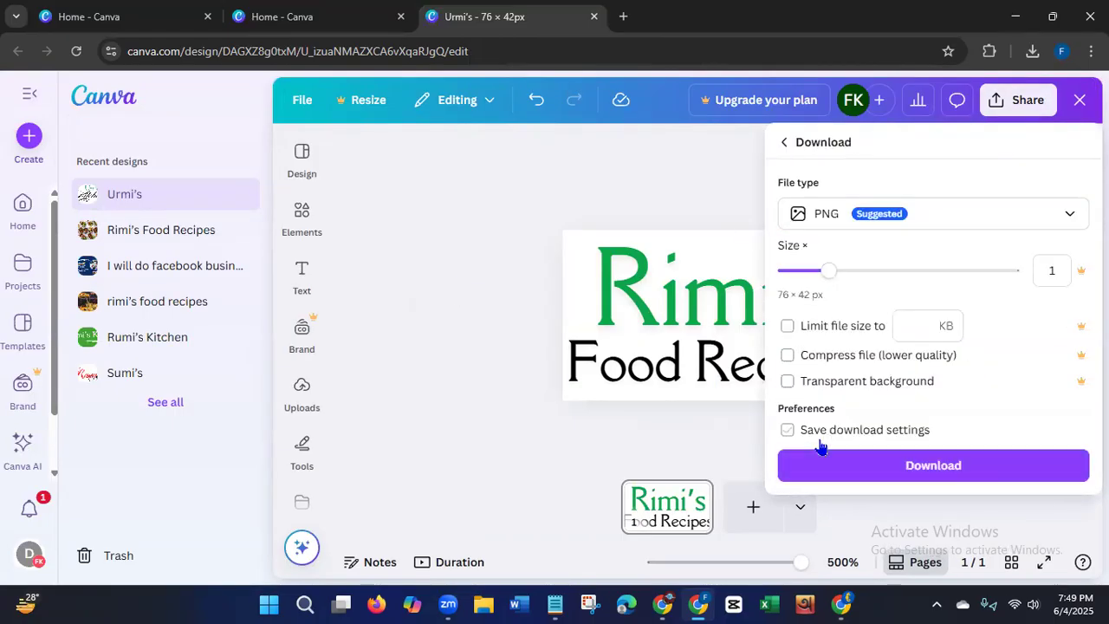
left_click(576, 264)
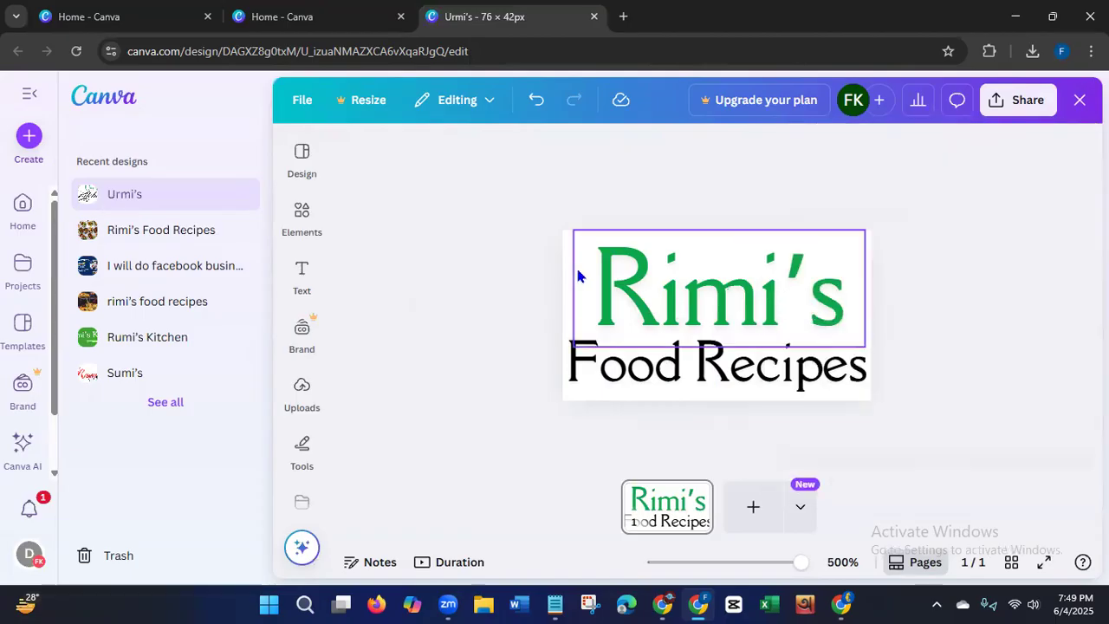
Step: Fill the logo page background with solid yellow from the default colors
left_click(601, 147)
left_click_drag(619, 295, 606, 433)
left_click(492, 387)
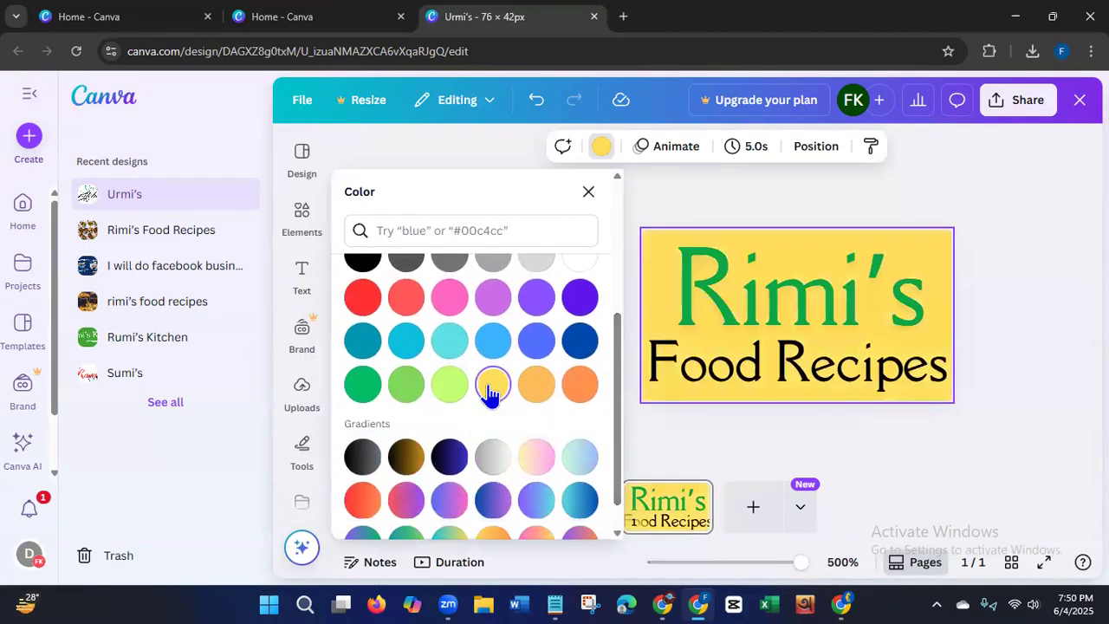
left_click(1002, 268)
Step: Download the finished logo as a PNG at size 1 (76 × 42 px)
left_click(1021, 101)
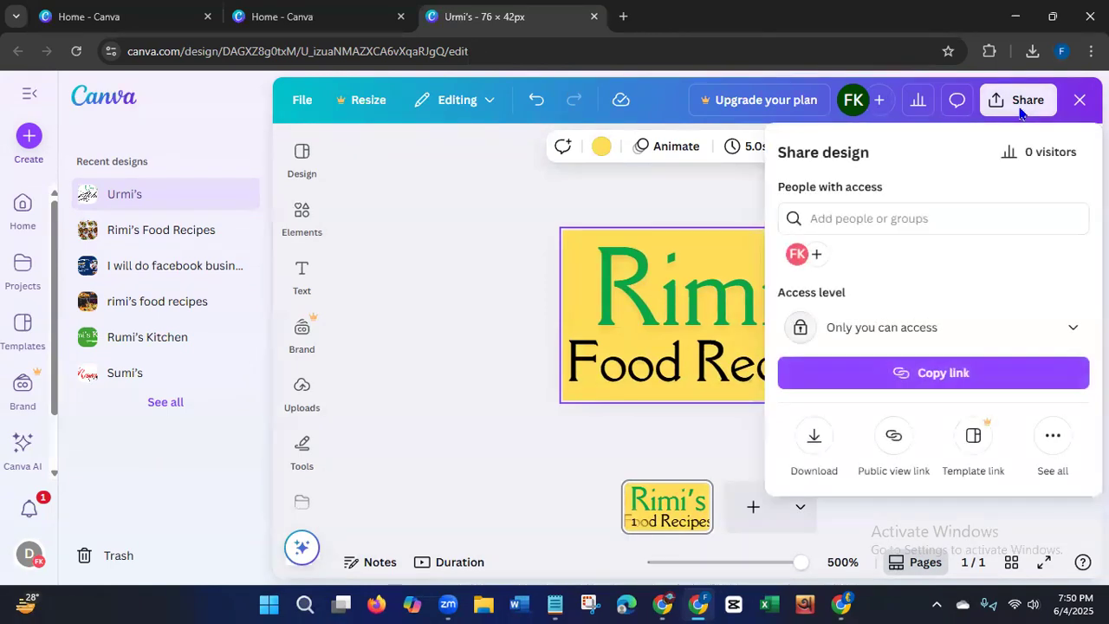
left_click(813, 438)
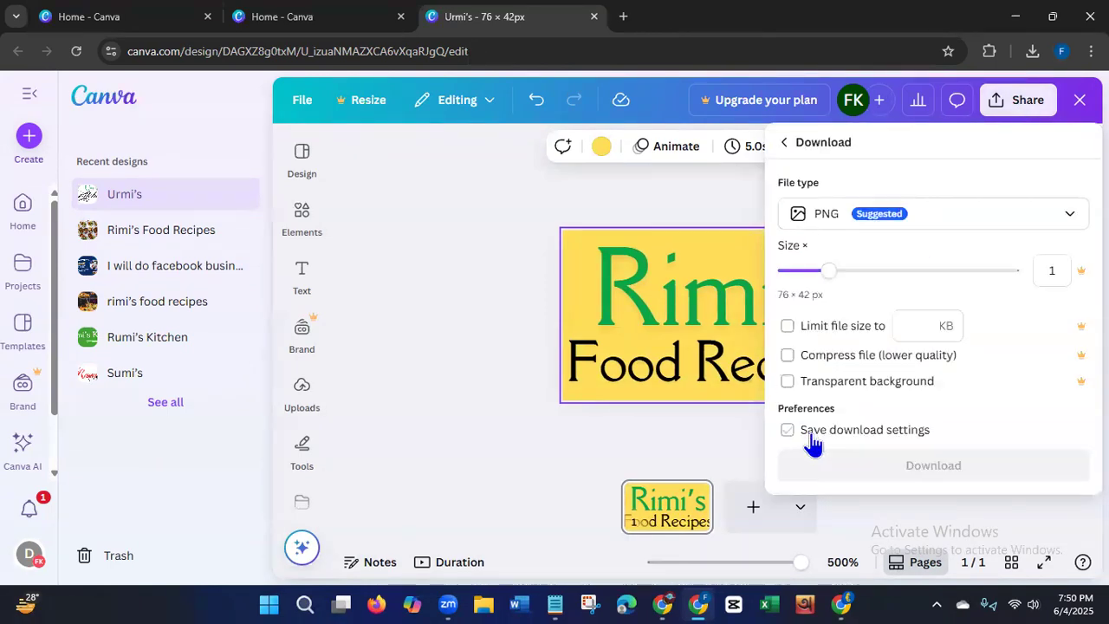
left_click(944, 464)
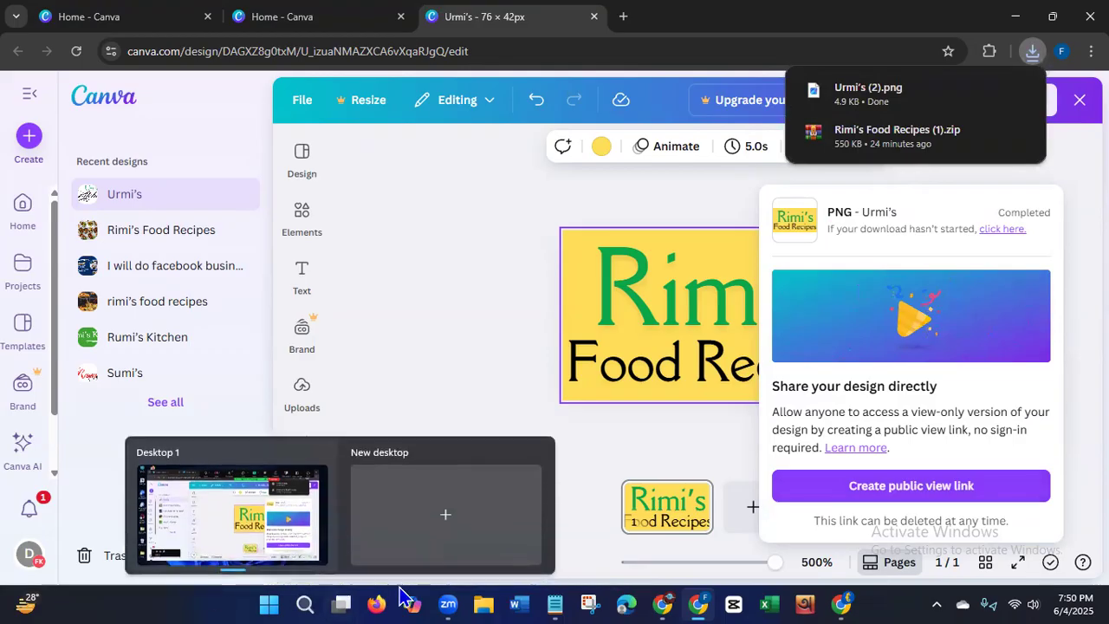
Step: Switch to the Blogger layout and upload Urmi's (2).png from the Downloads folder as the blog header image
left_click(842, 602)
left_click(385, 444)
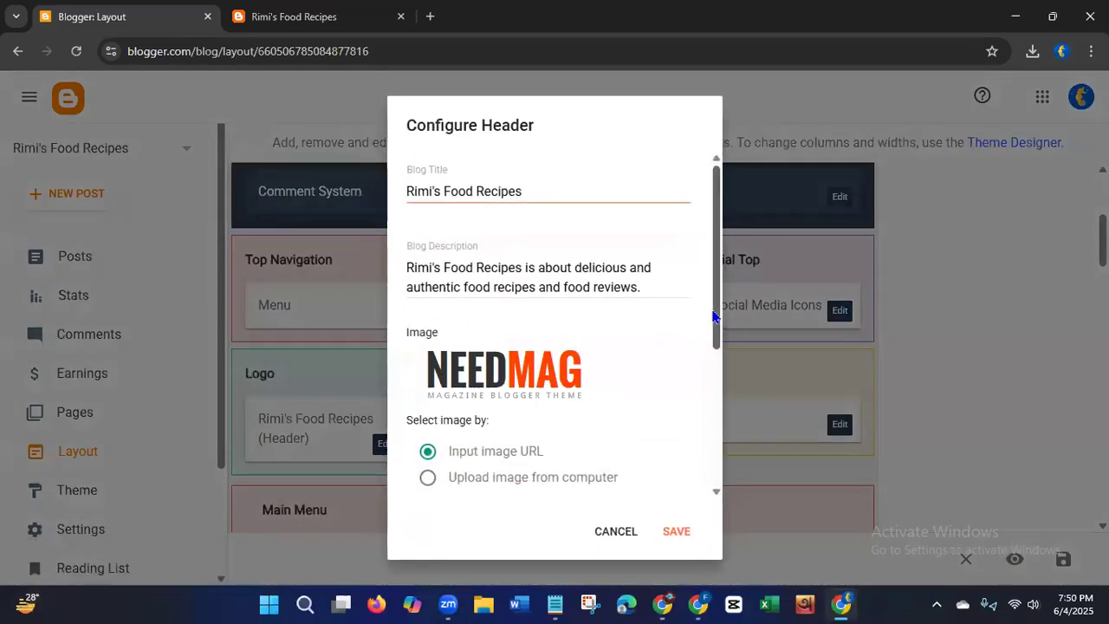
left_click_drag(715, 315, 686, 422)
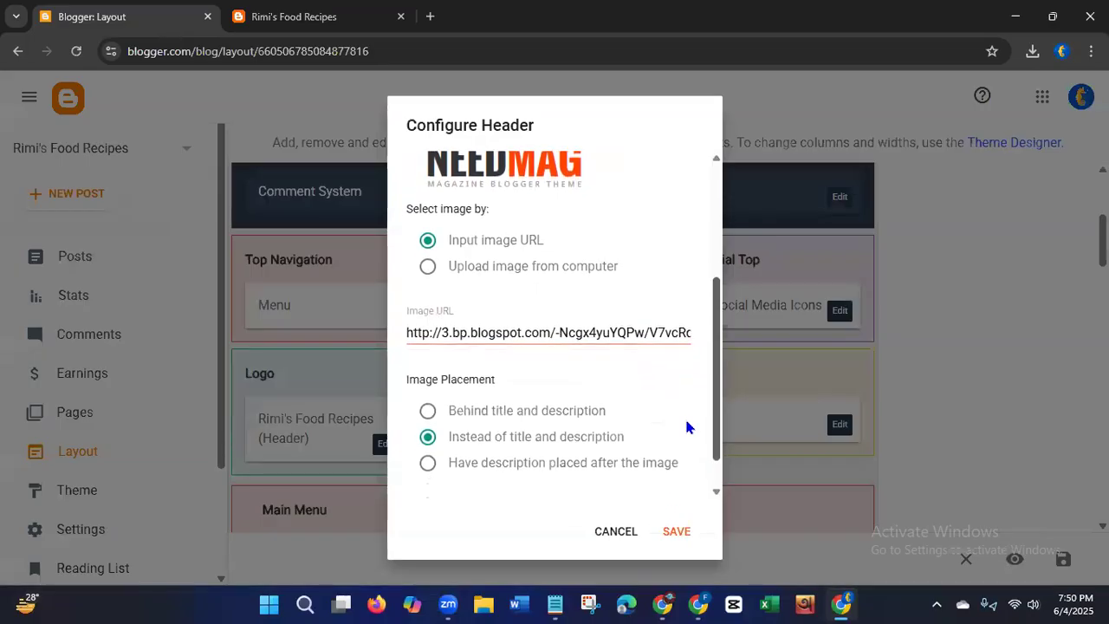
left_click(427, 266)
left_click(436, 335)
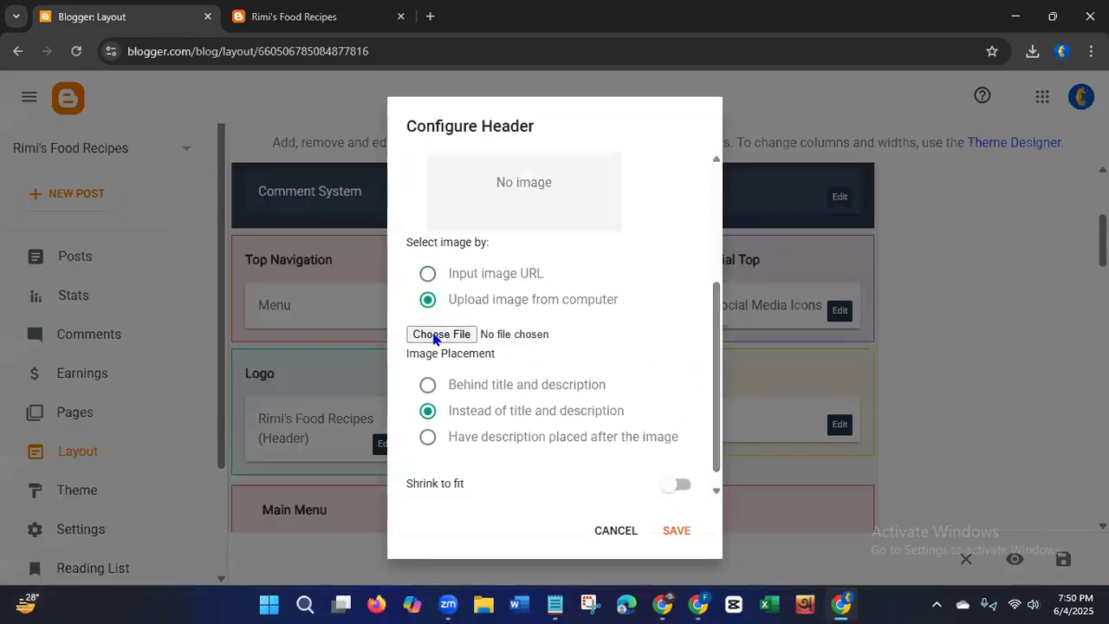
left_click(58, 246)
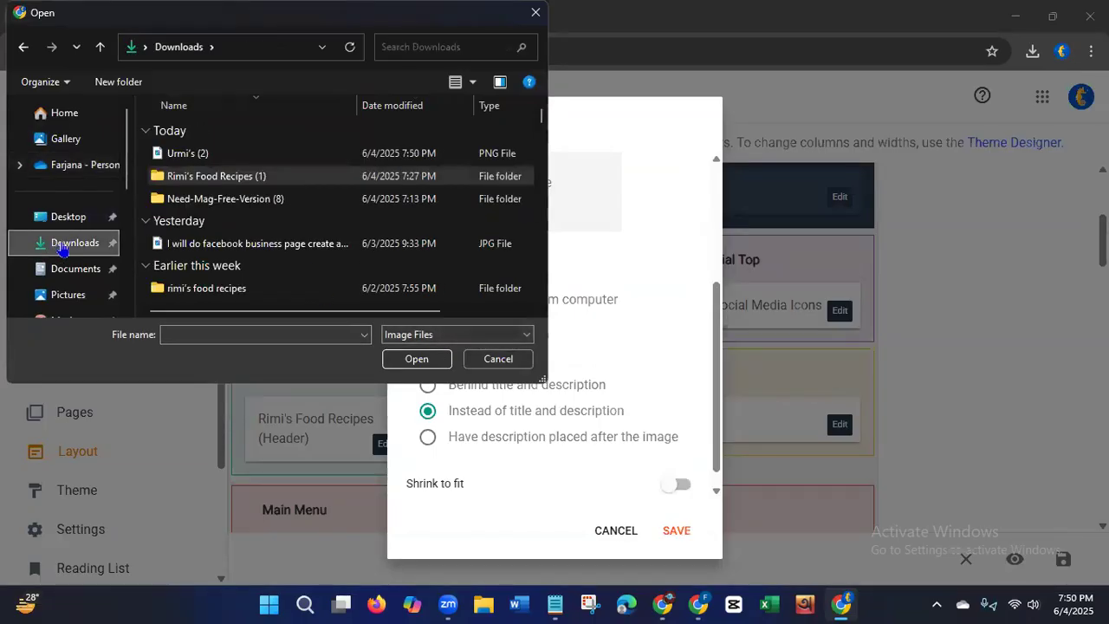
left_click(218, 152)
left_click(407, 359)
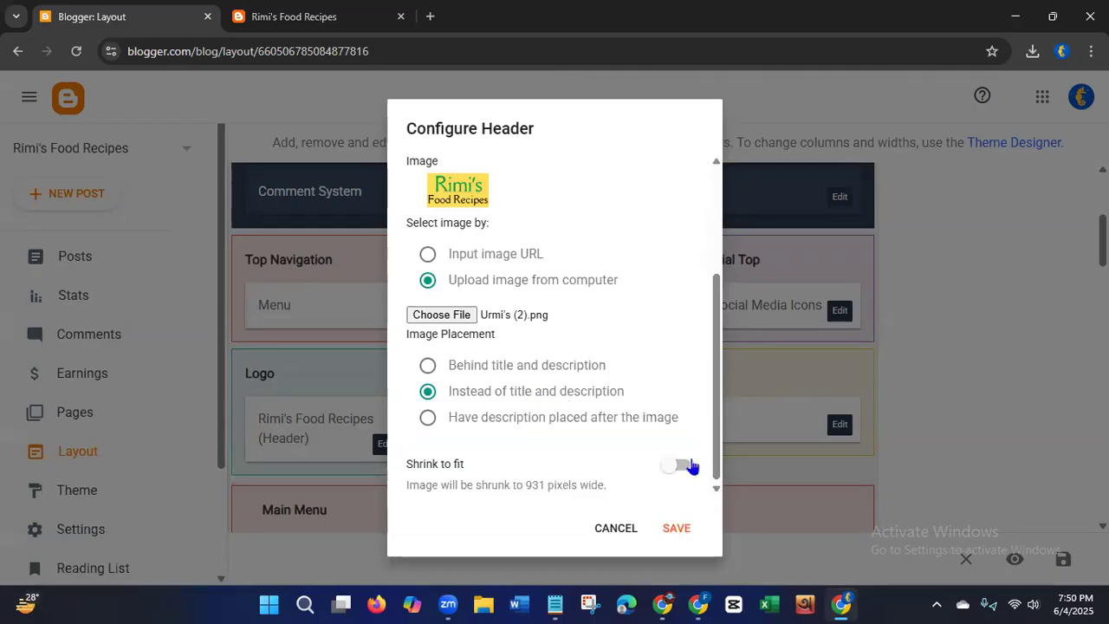
Step: Save the blog header configuration with the uploaded logo image
left_click(674, 530)
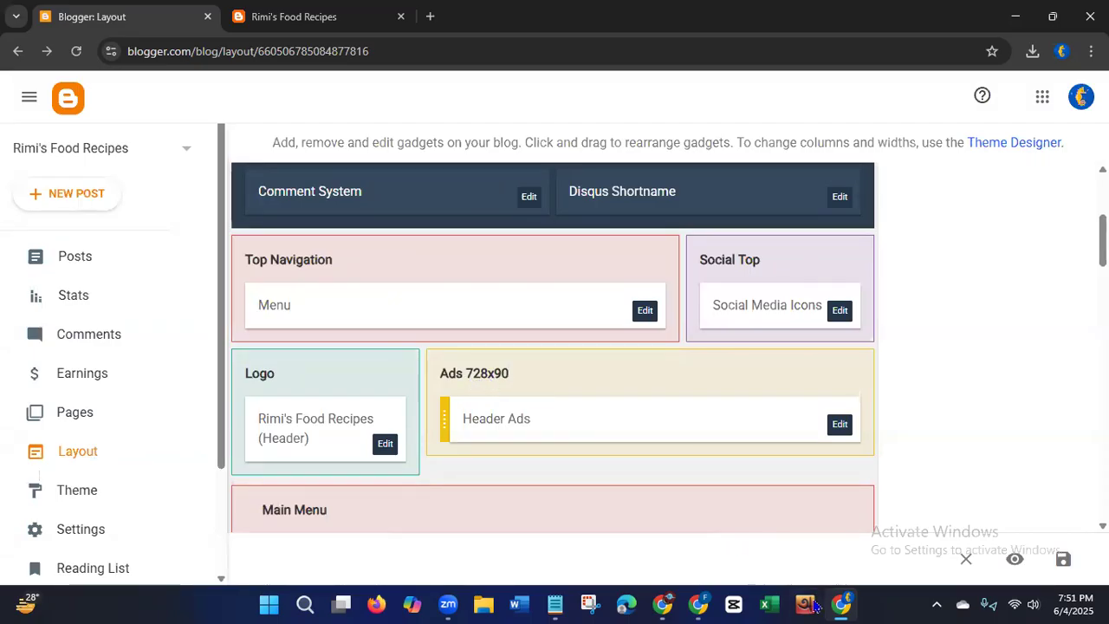
Step: Switch to Canva and create a new custom-size design of 728 × 90 px
left_click(695, 606)
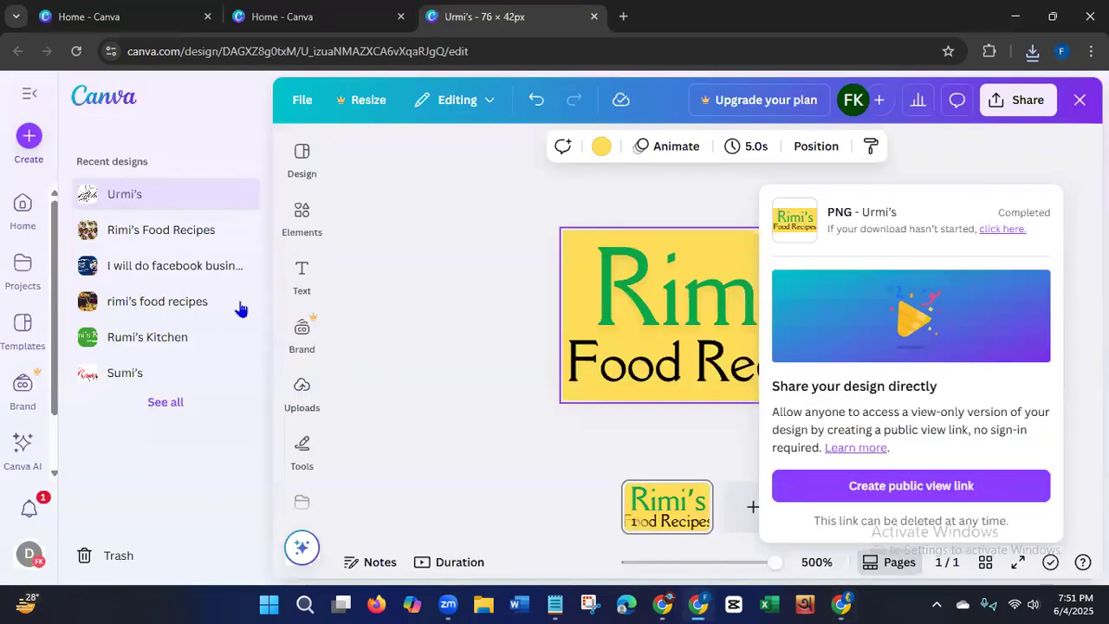
left_click(26, 139)
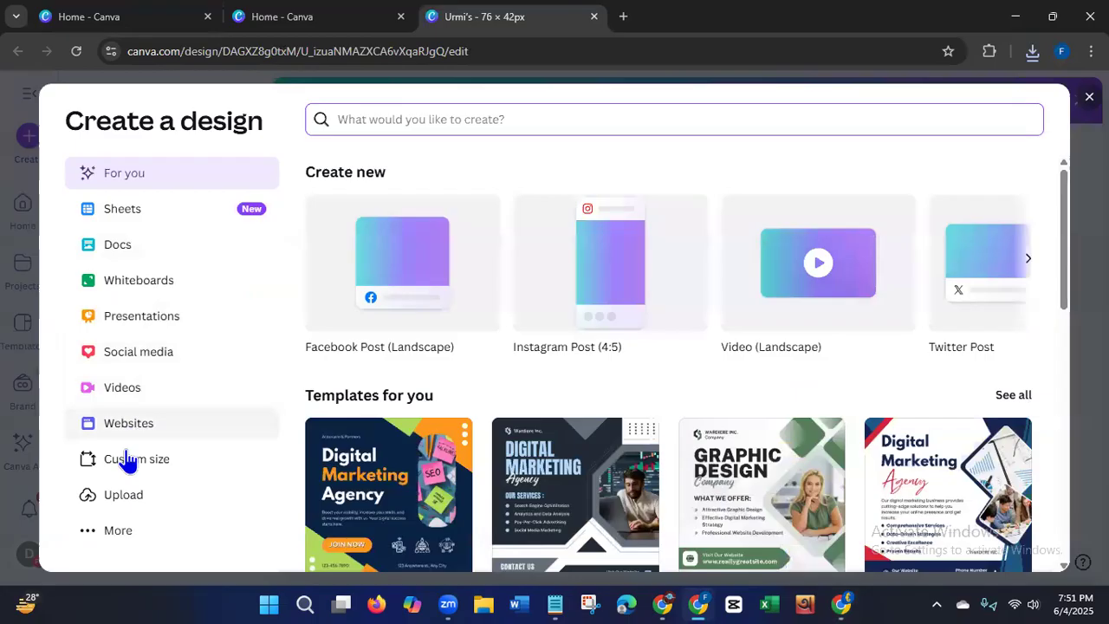
left_click(93, 461)
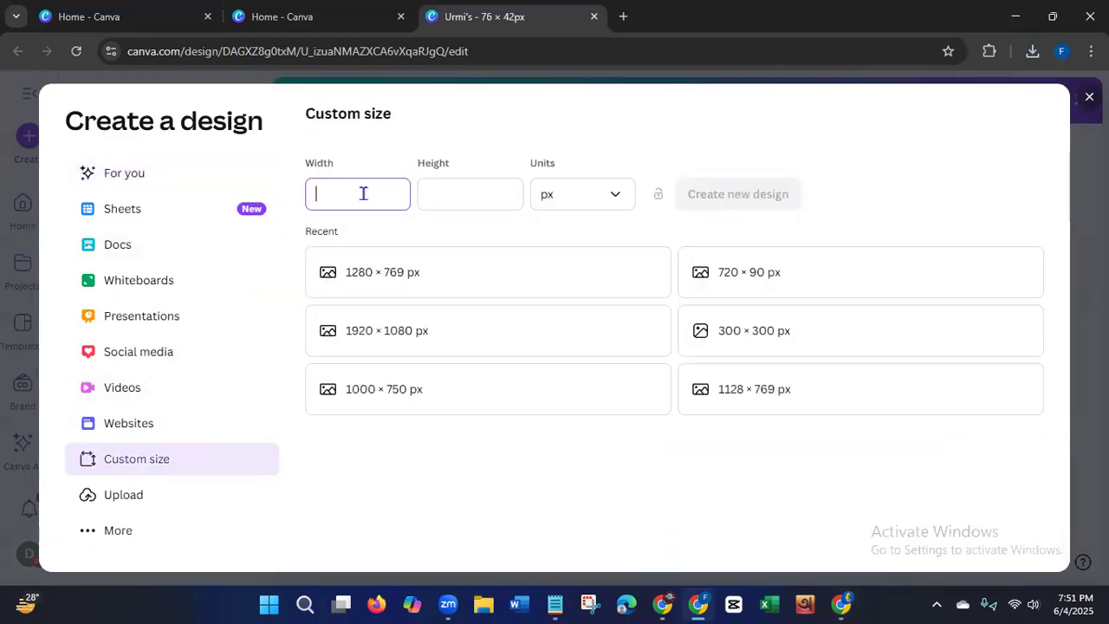
type("728")
left_click(500, 188)
type("90")
left_click(738, 196)
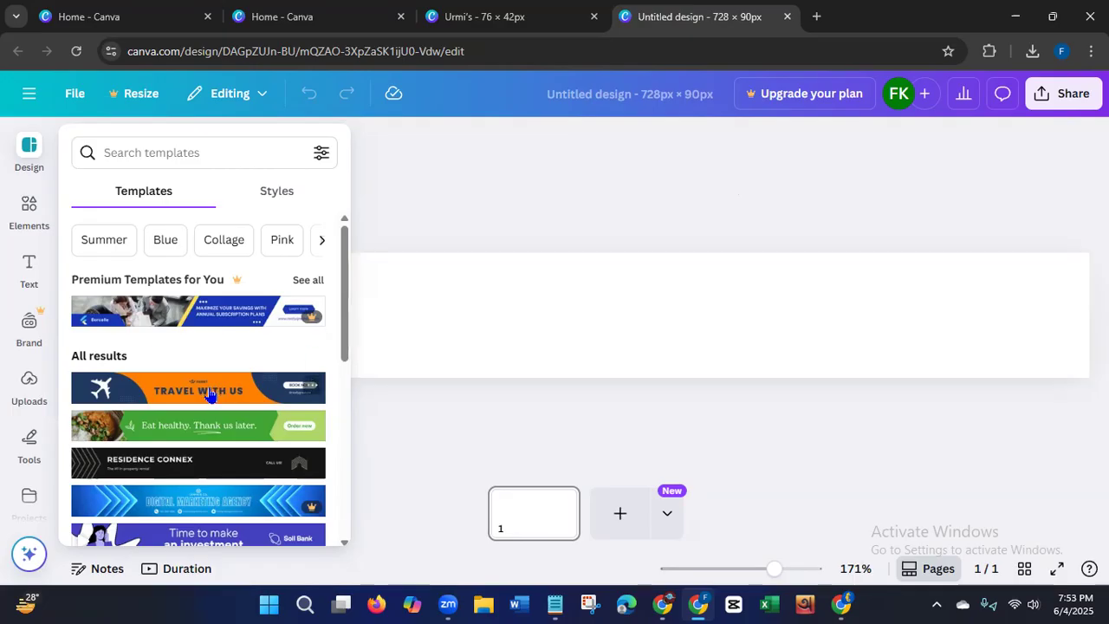
Step: Try the Dark Blue Orange Modern Travel With Us Leaderboard Ad template on the blank banner
left_click(250, 398)
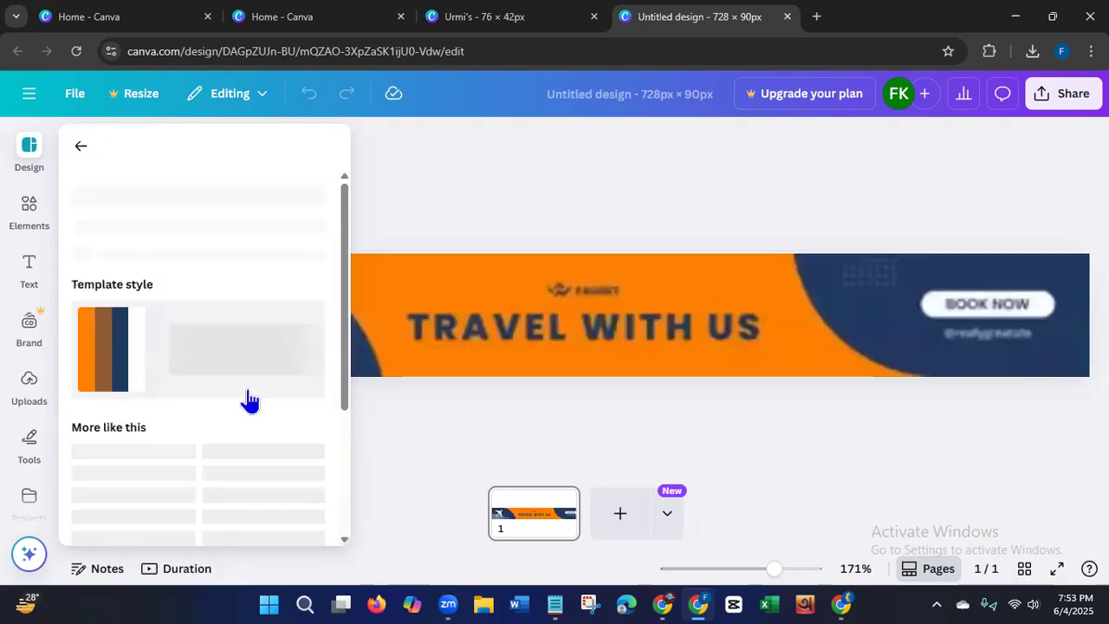
left_click(498, 419)
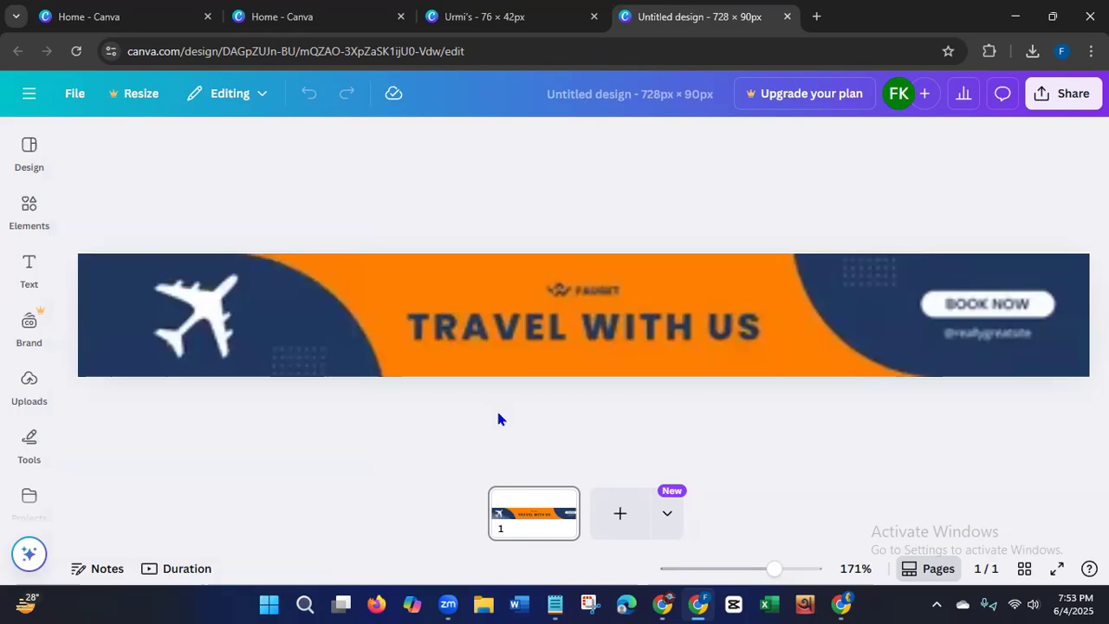
left_click(30, 203)
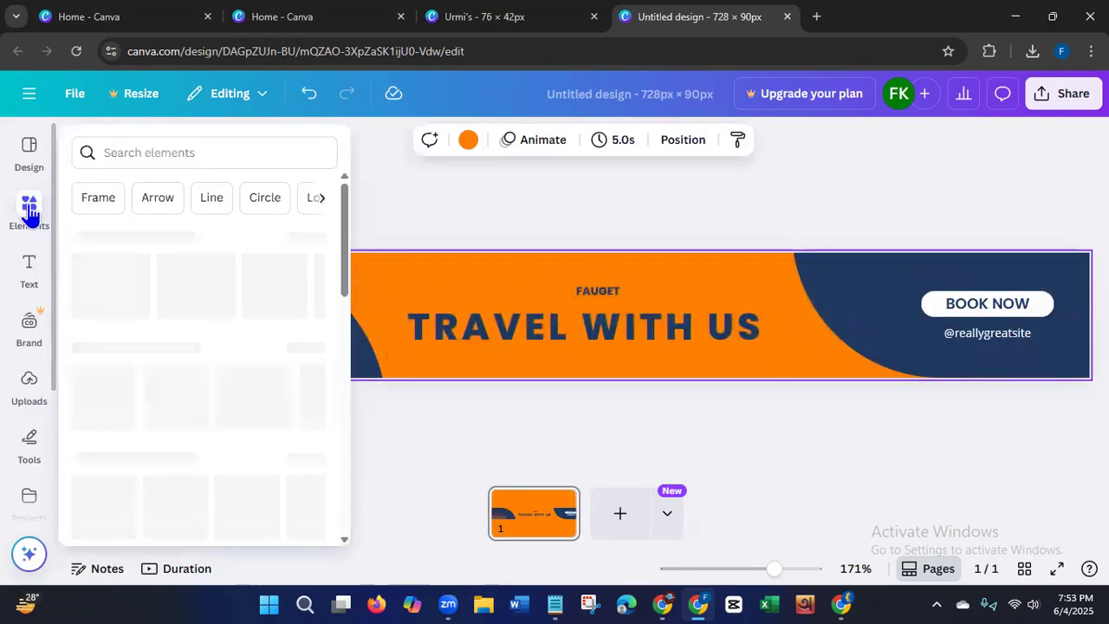
left_click(30, 154)
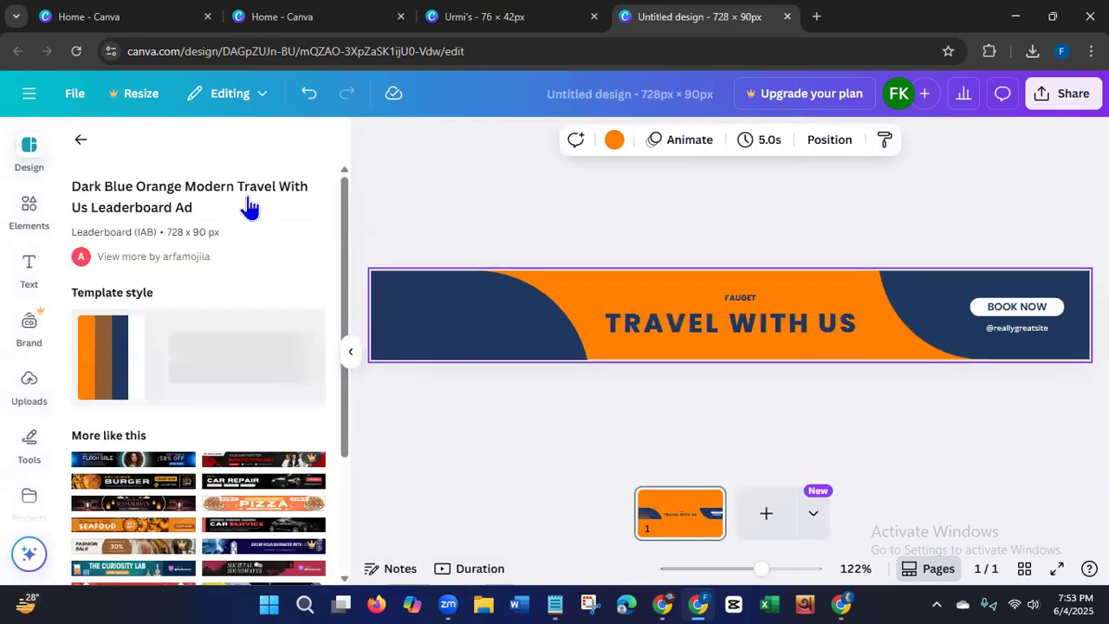
Step: Try the Beef Steak, Japanese Food and black-and-orange Burger leaderboard templates on the banner
left_click_drag(344, 263, 305, 399)
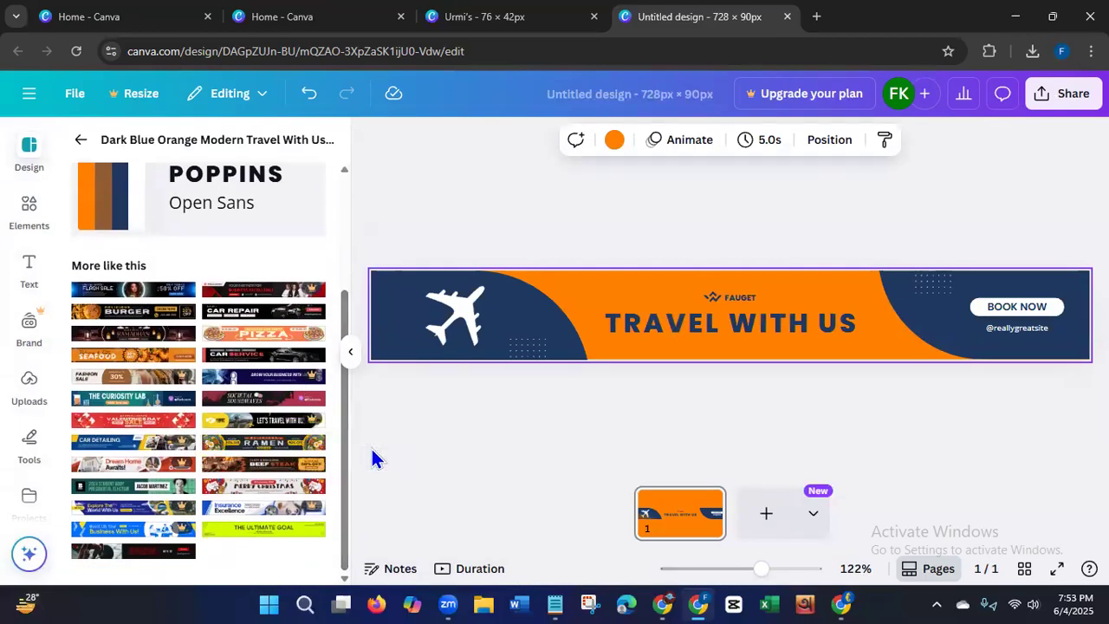
left_click(269, 466)
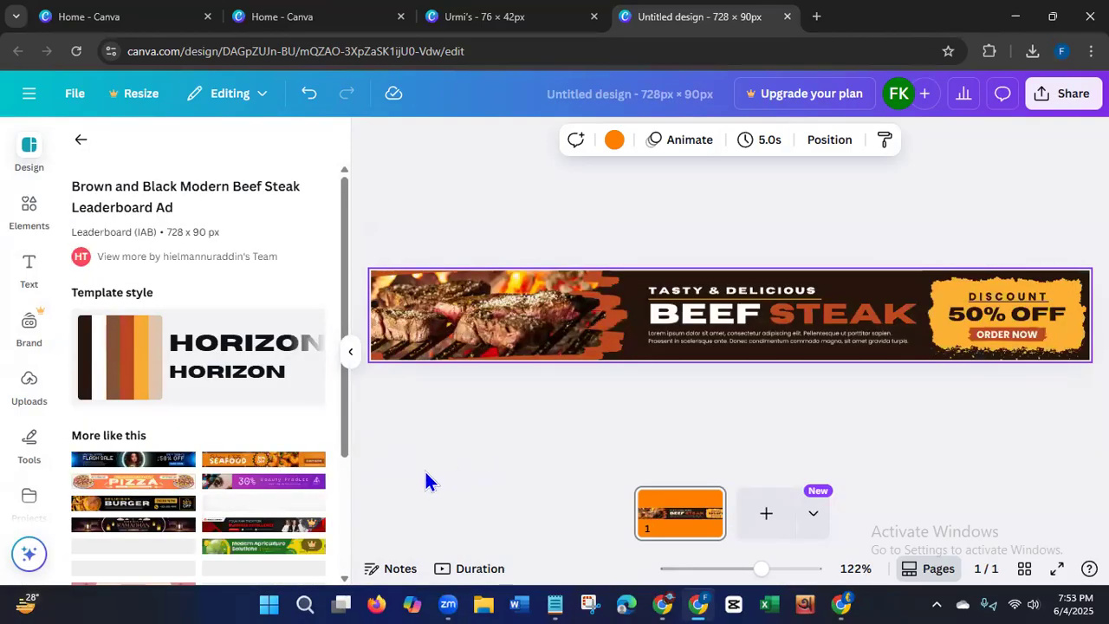
left_click_drag(344, 394, 344, 529)
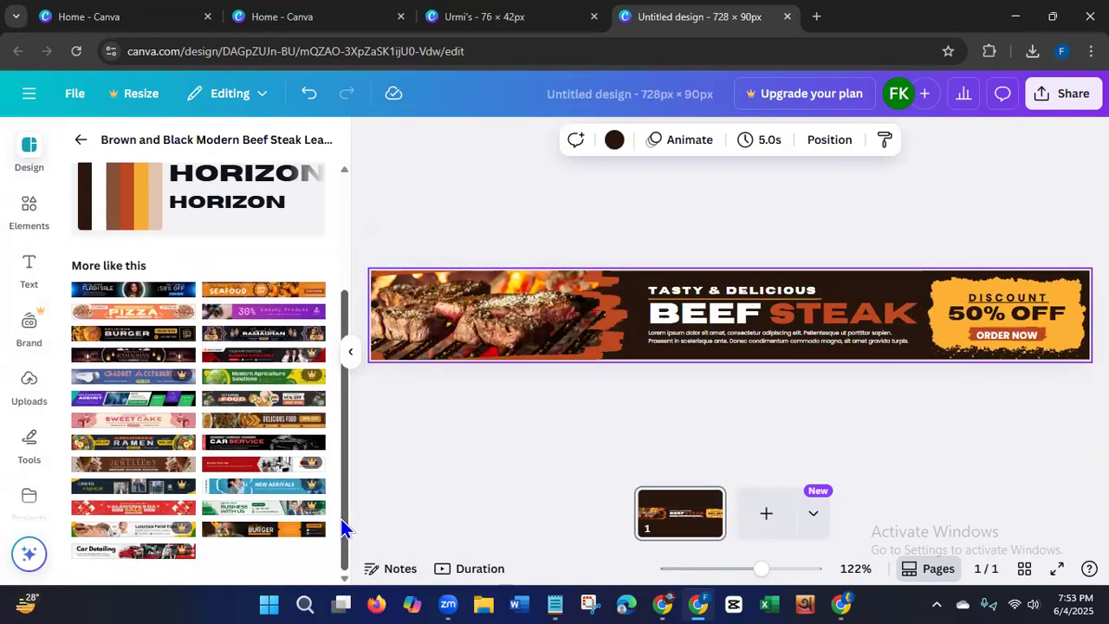
left_click(256, 400)
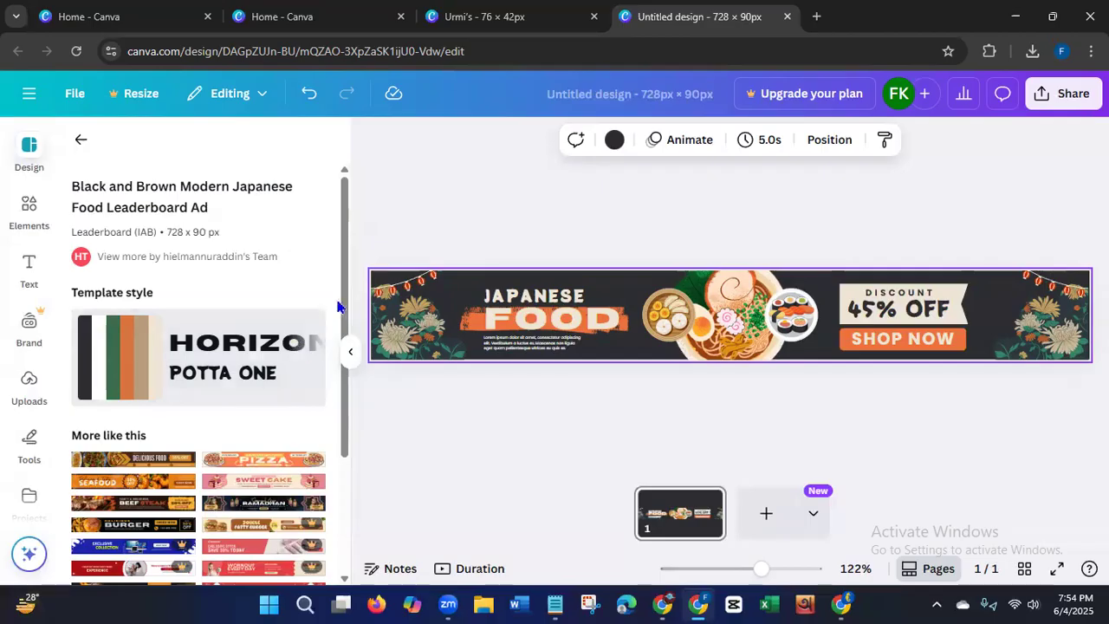
scroll(332, 433, "down", 3)
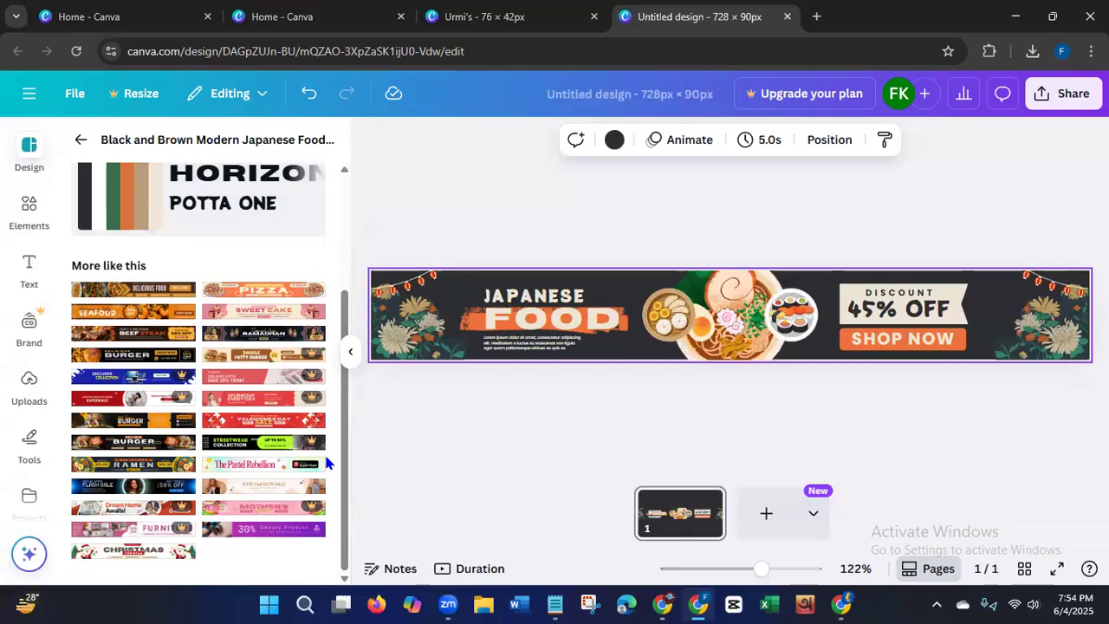
left_click(130, 447)
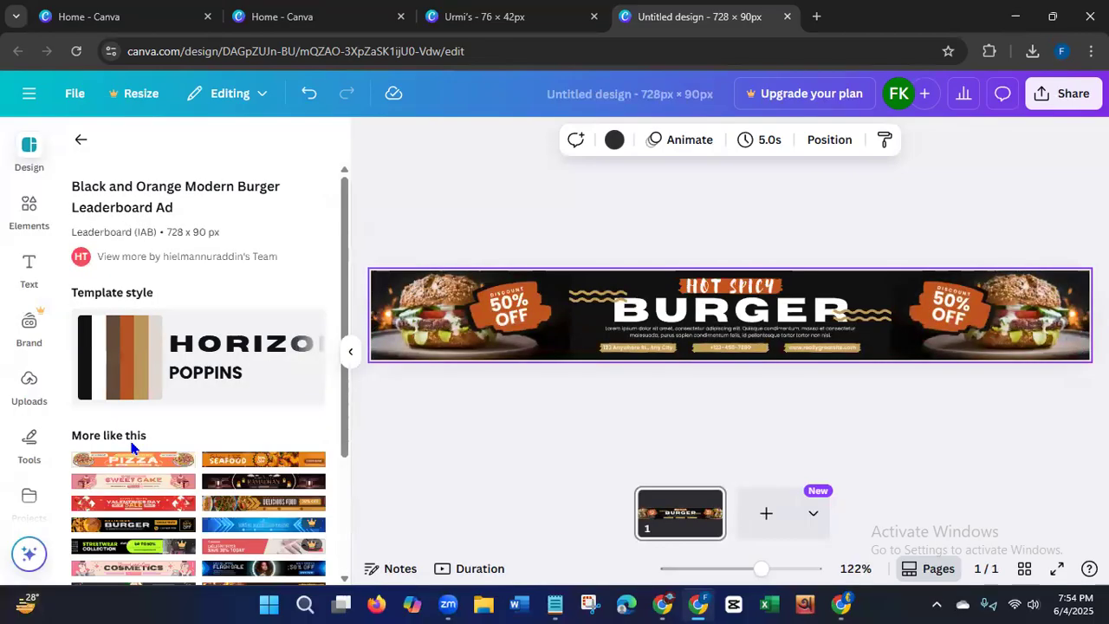
Step: Apply the Orange and Yellow Modern Food Leaderboard Ad template to the banner
left_click_drag(344, 422, 333, 535)
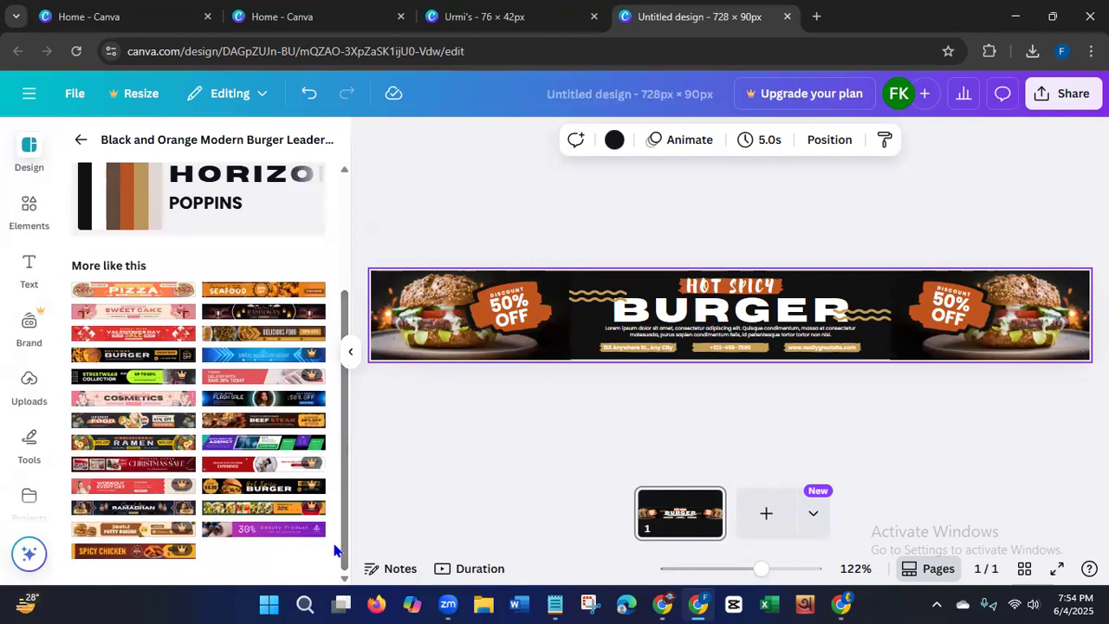
left_click(224, 334)
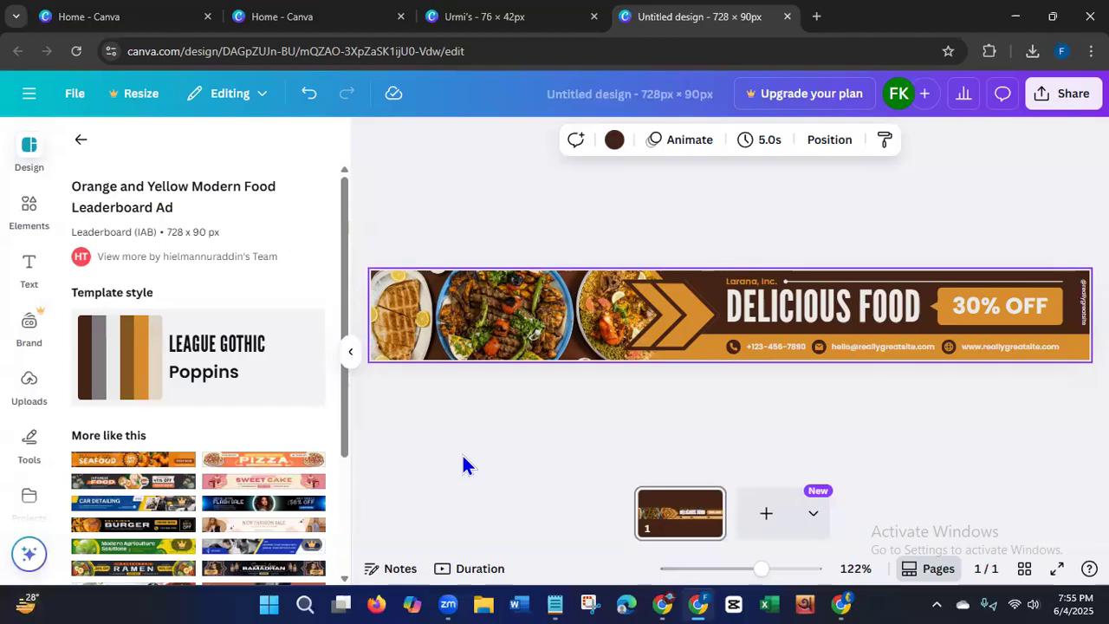
left_click(463, 456)
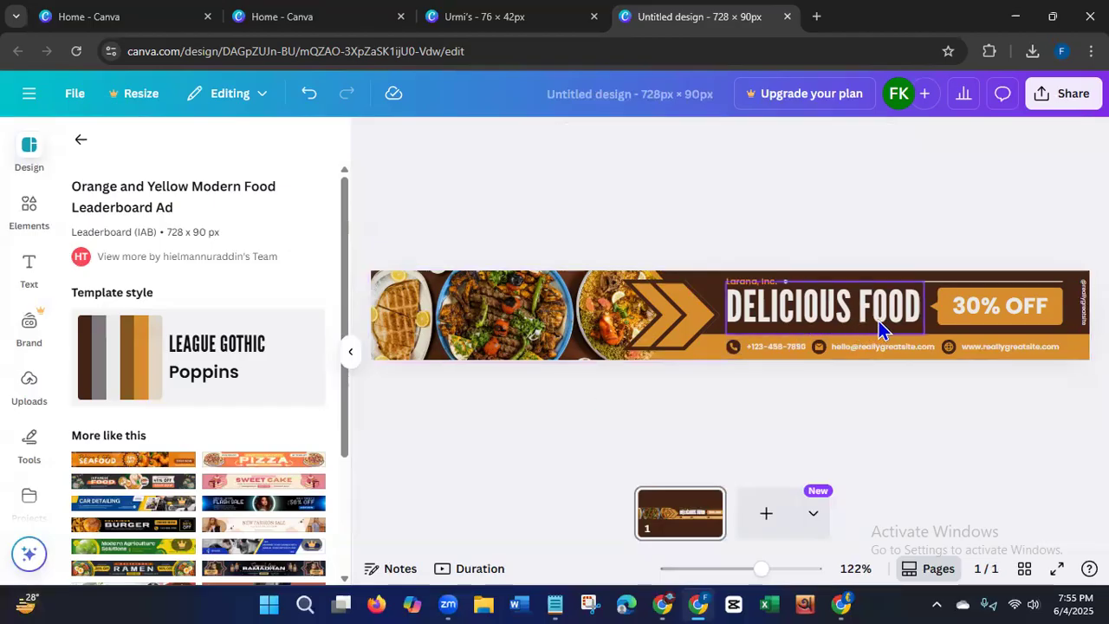
Step: Replace the banner's DELICIOUS FOOD headline with RIMI'S FOOD RECIPES
double_click(918, 317)
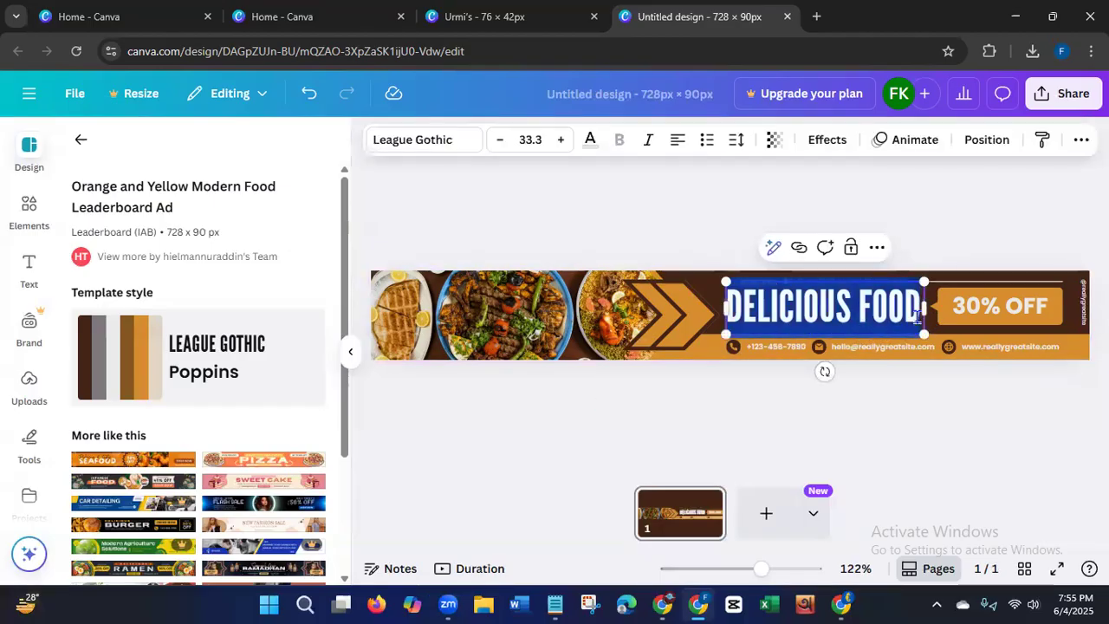
key("BackSpace")
type("R")
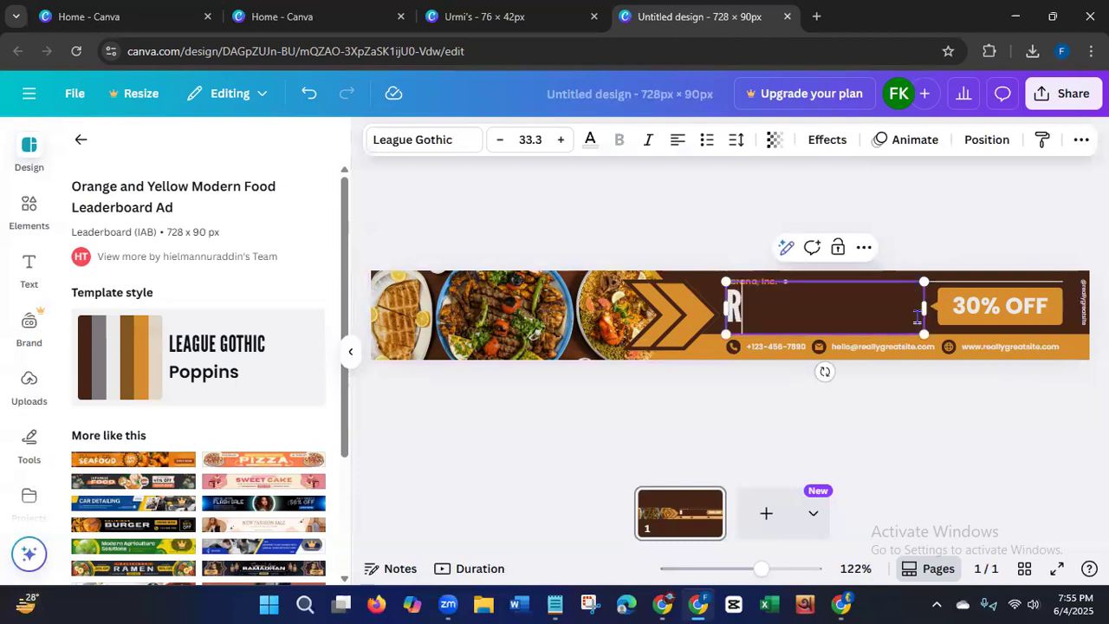
type("IMI'S FOO")
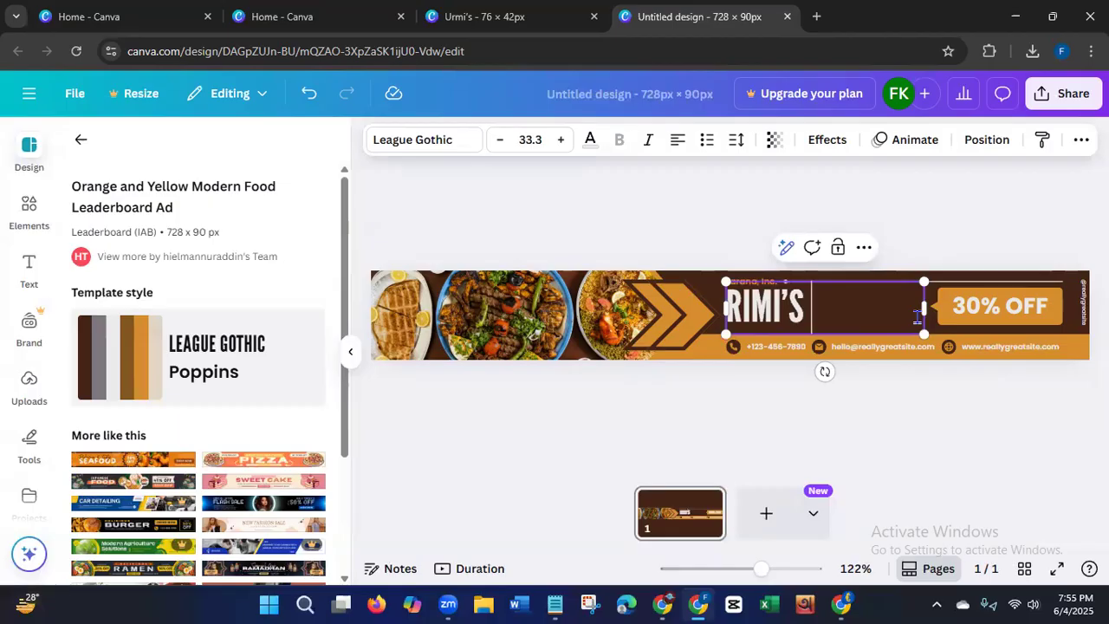
type("D")
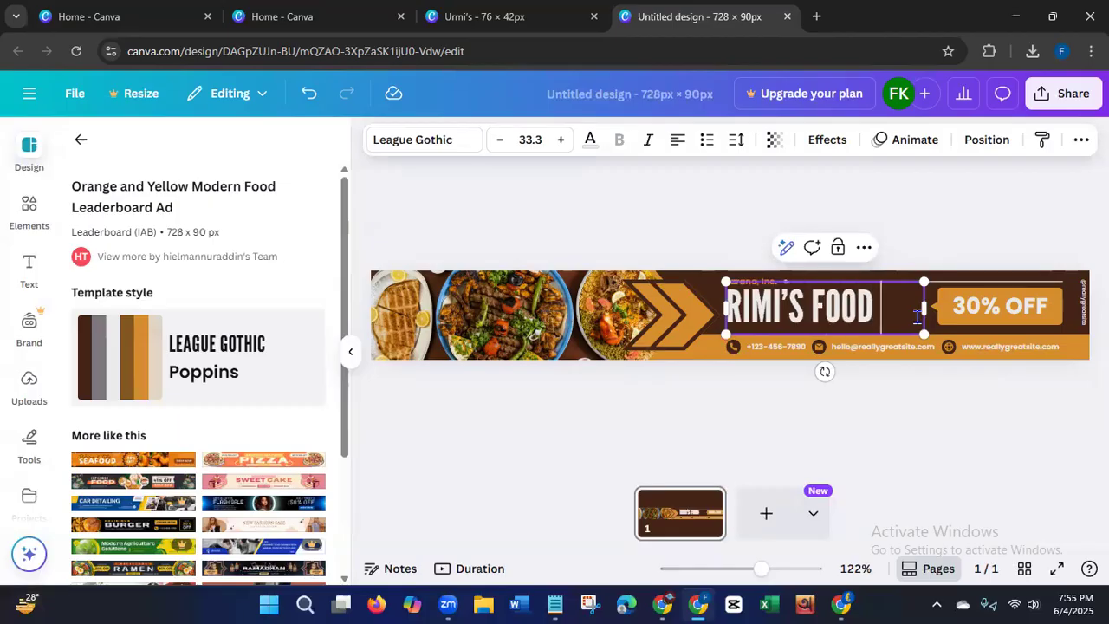
type(" RECIPES")
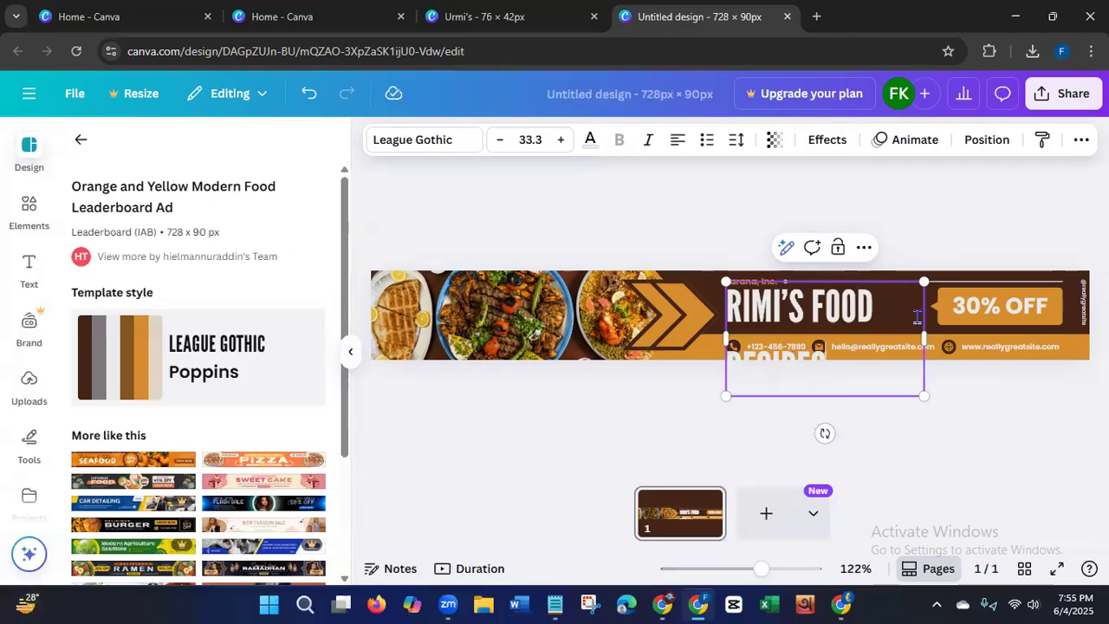
Step: Resize the headline to font size 25.7 on a single line and move it slightly down beside the arrow graphic
mouse_move(924, 339)
left_mouse_down()
mouse_move(1011, 332)
mouse_move(935, 345)
left_mouse_up()
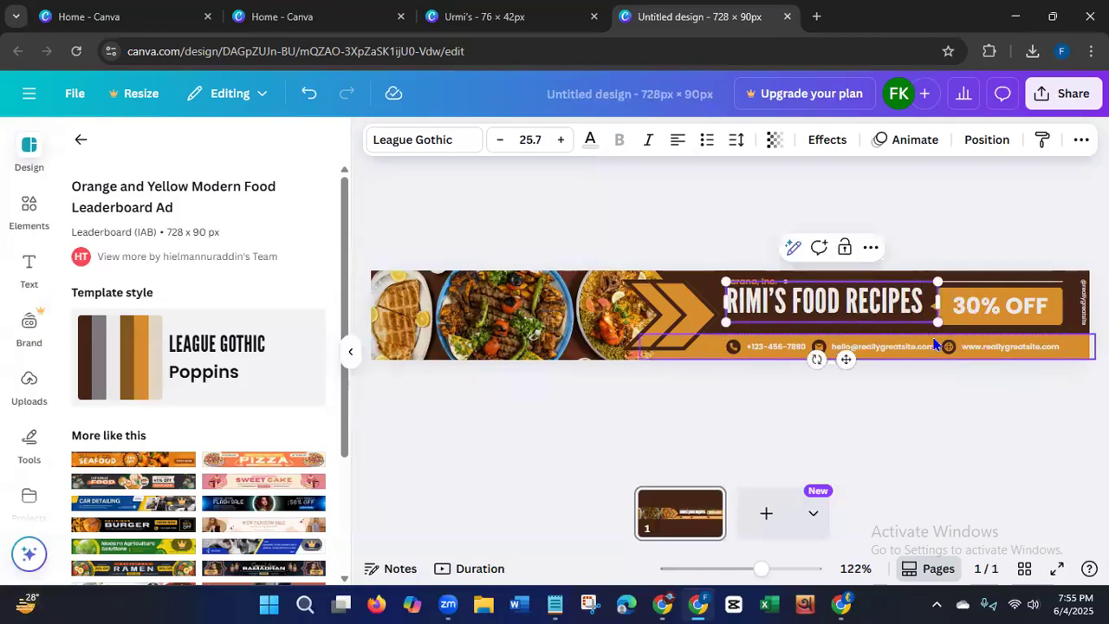
left_click_drag(846, 360, 841, 366)
left_click(688, 214)
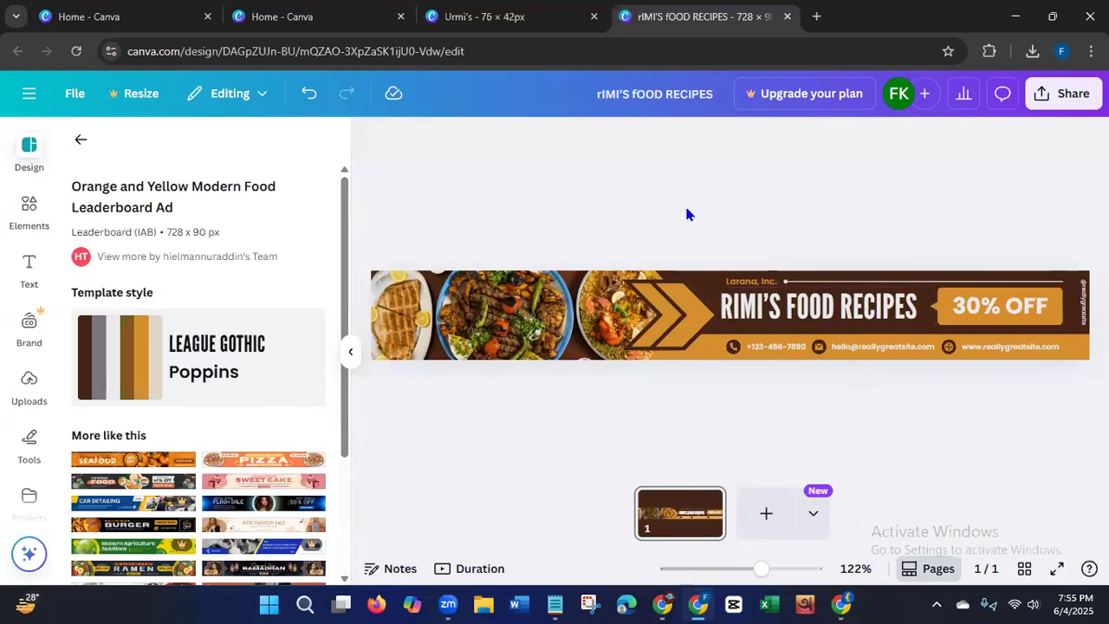
Step: Delete the Larana, Inc. label and the 30% OFF text with its orange badge from the banner
left_click(742, 285)
key("Delete")
left_click(995, 307)
key("Delete")
left_click(993, 303)
key("Delete")
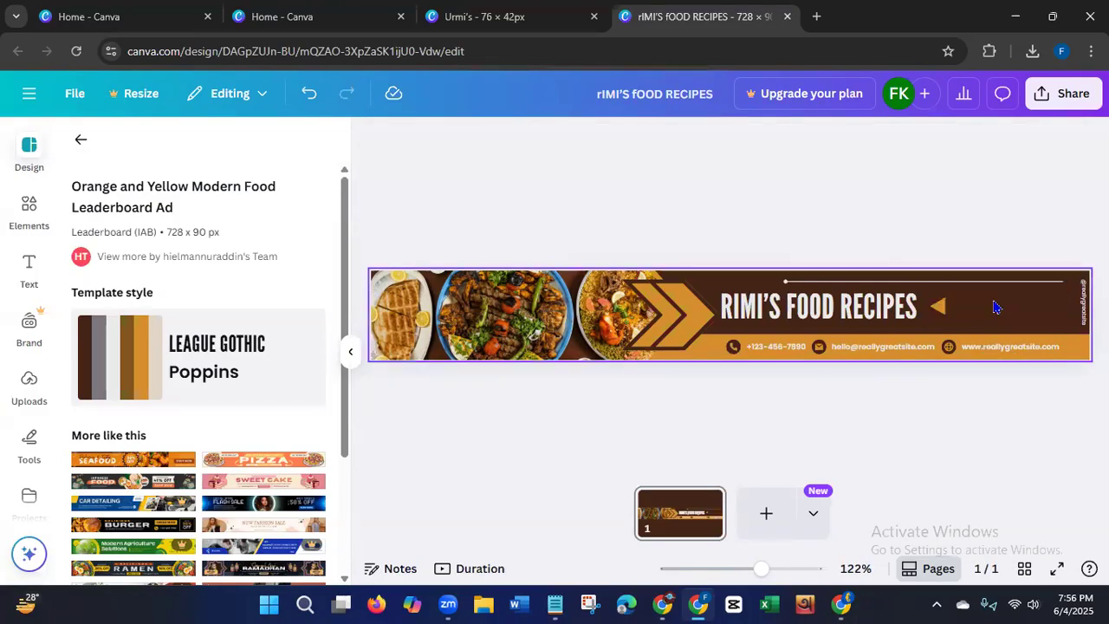
Step: Delete the phone, email and website texts together with their icons from the banner's orange strip
left_click(775, 351)
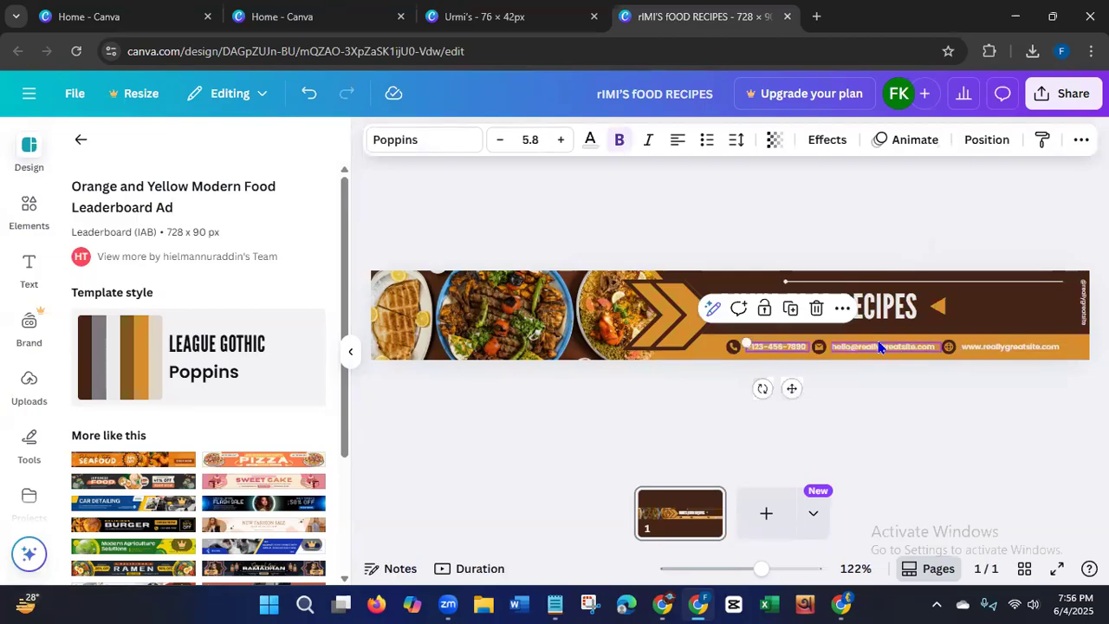
key("Delete")
left_click(734, 347)
key("Delete")
left_click(875, 351)
key("Delete")
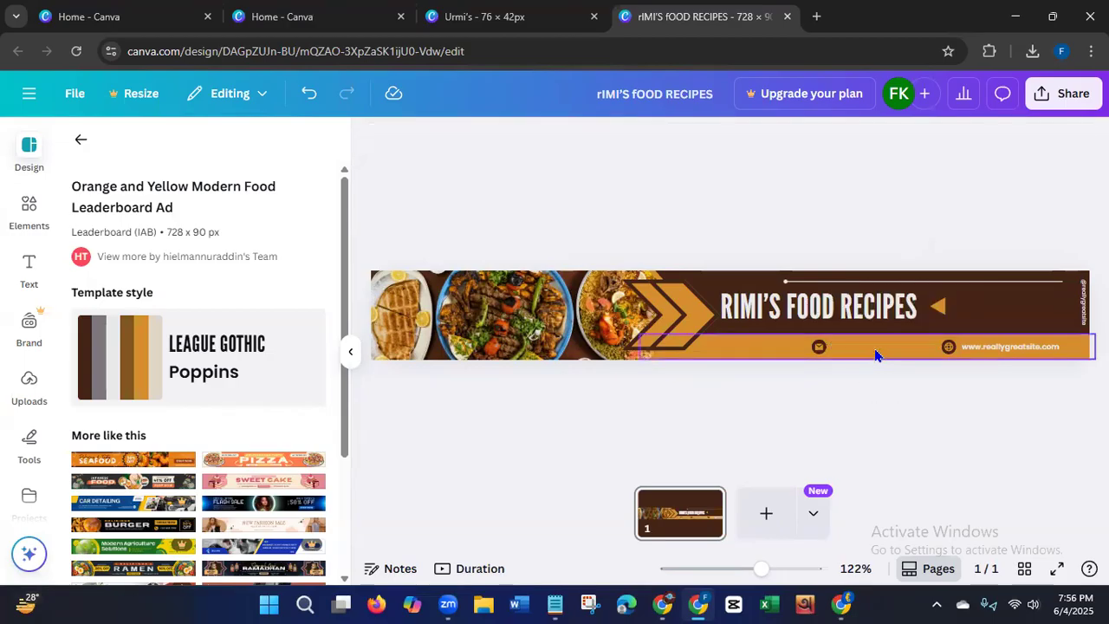
left_click(819, 347)
key("Delete")
left_click(979, 347)
key("Delete")
left_click(950, 355)
key("Delete")
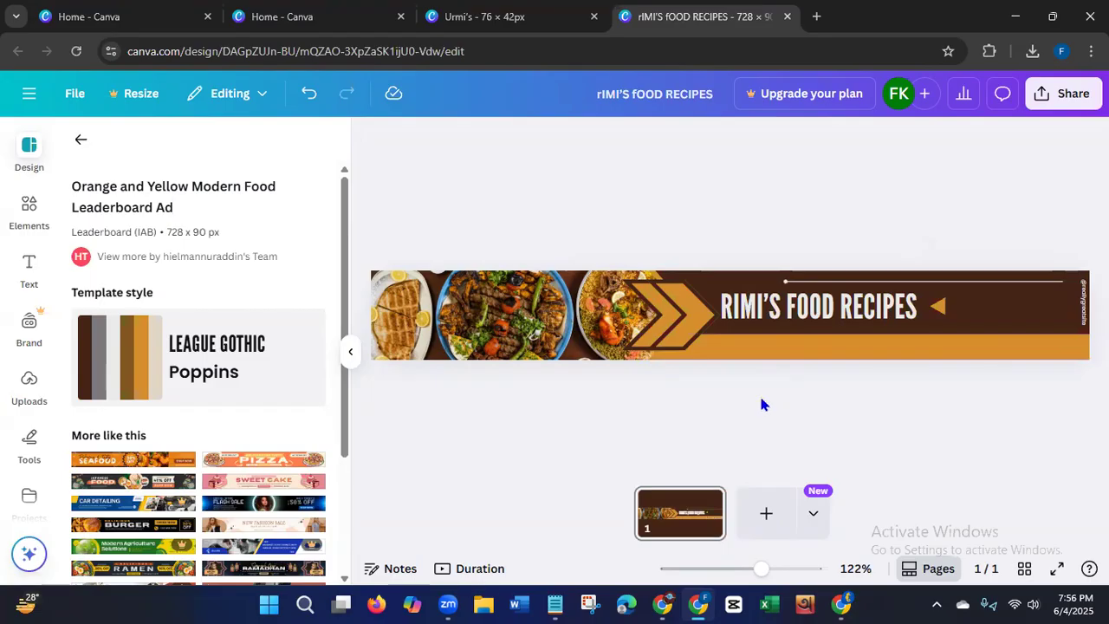
left_click(793, 316)
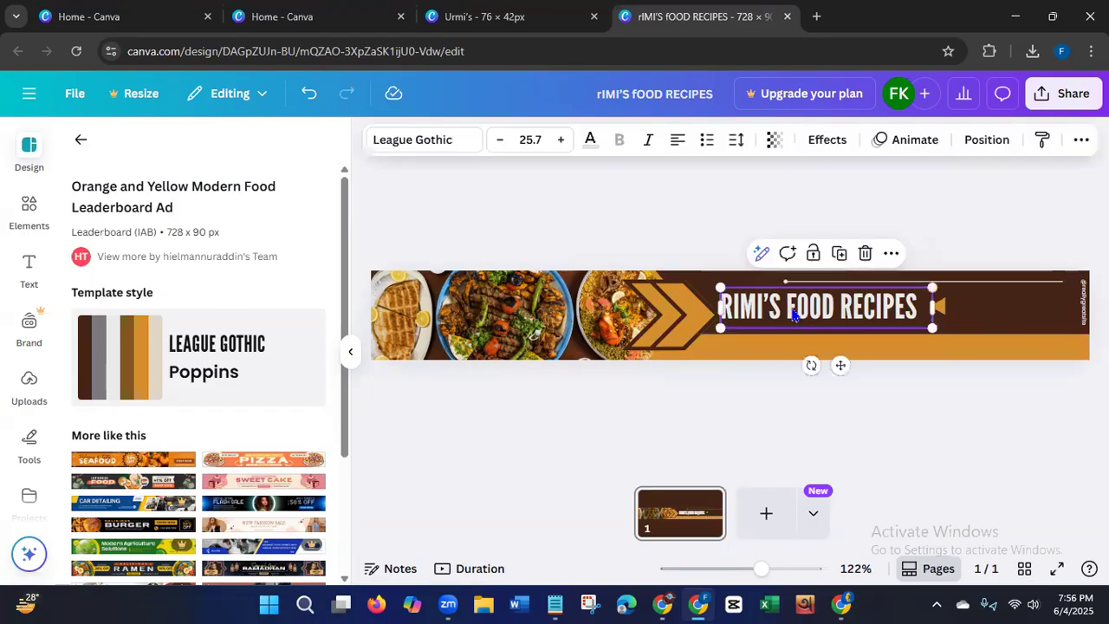
left_click(795, 316)
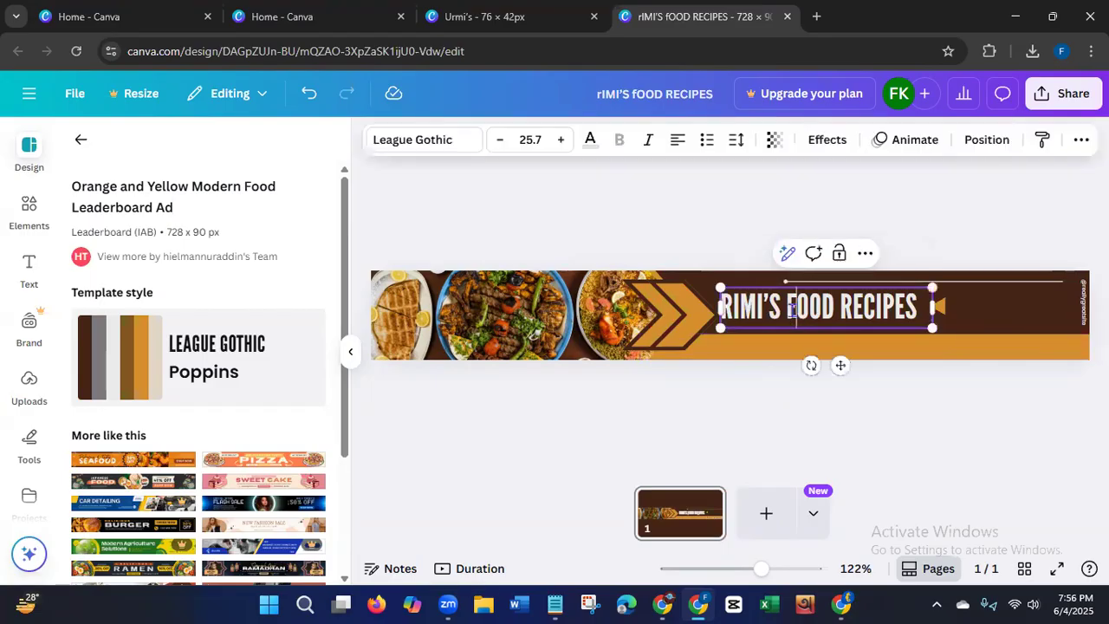
left_click(995, 333)
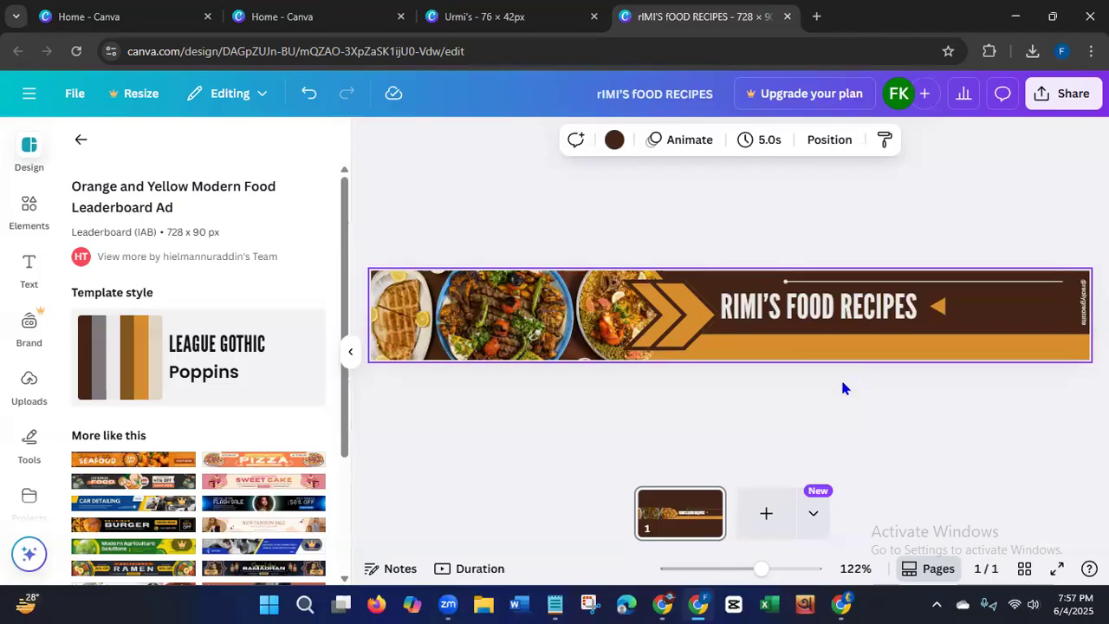
Step: Download the finished 728 × 90 banner as a JPG at size 1 and quality 80
left_click(1062, 93)
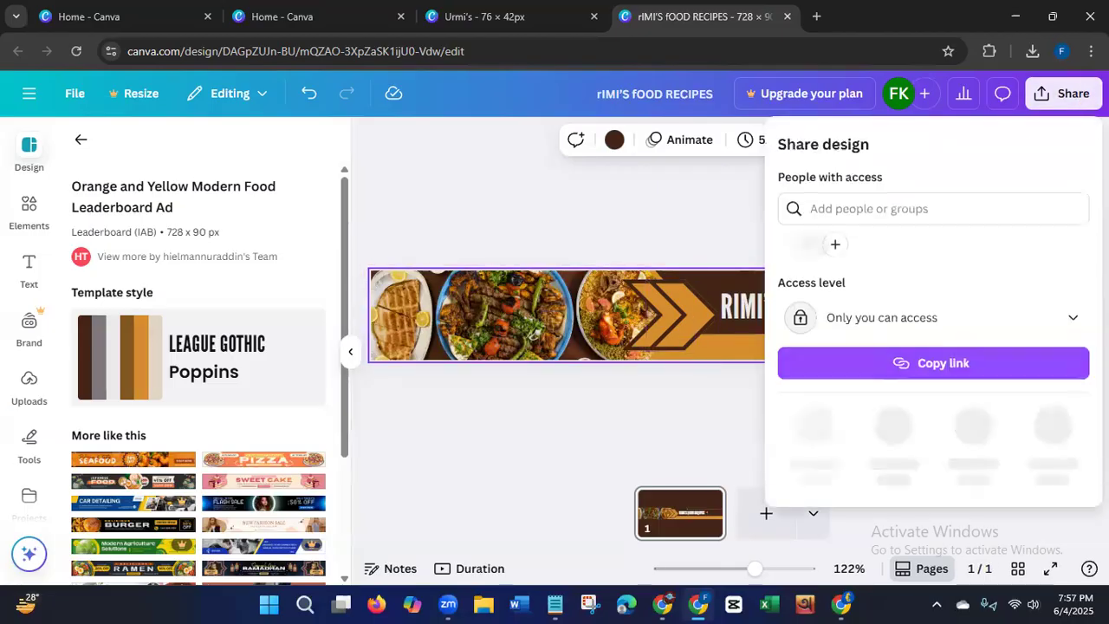
left_click(812, 429)
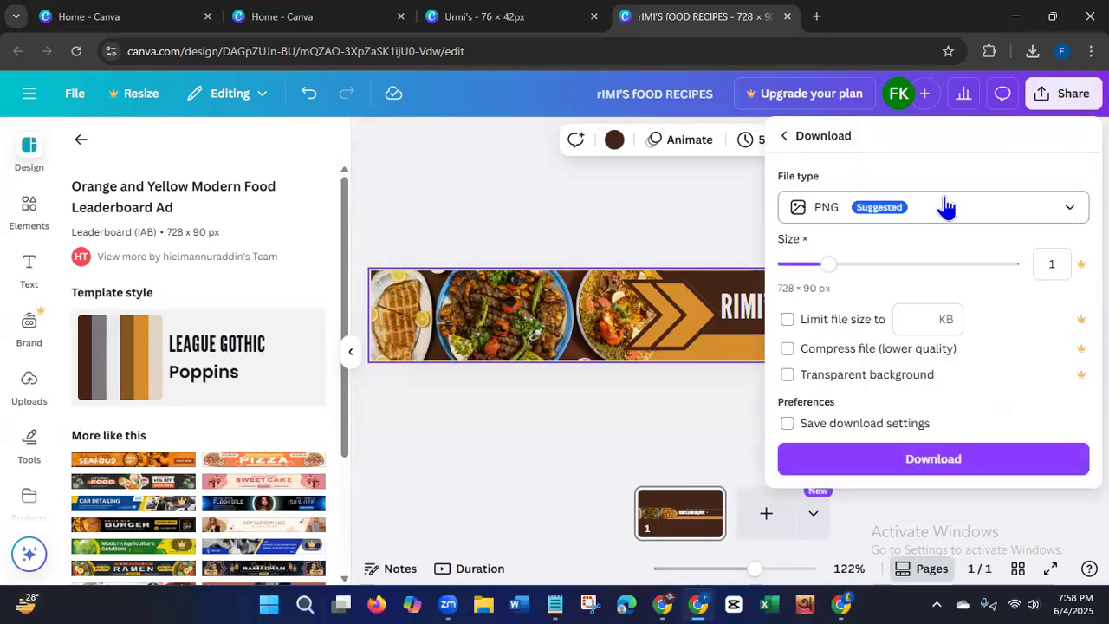
left_click(947, 206)
left_click(841, 253)
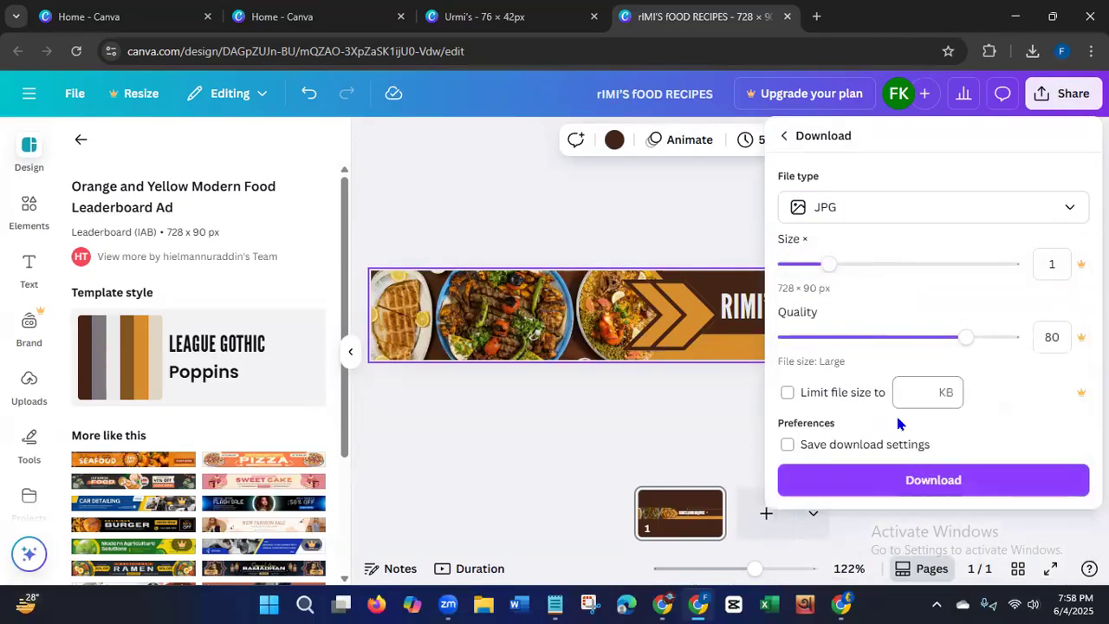
left_click(899, 482)
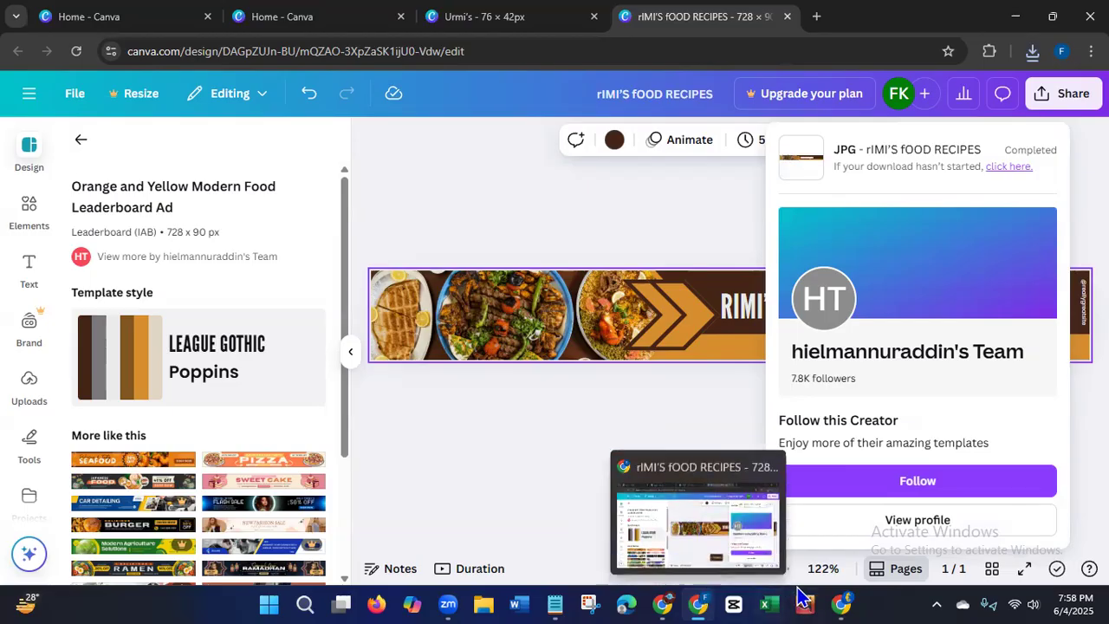
Step: Switch to the Blogger layout and remove the Header Ads gadget from the Ads 728x90 section
left_click(841, 603)
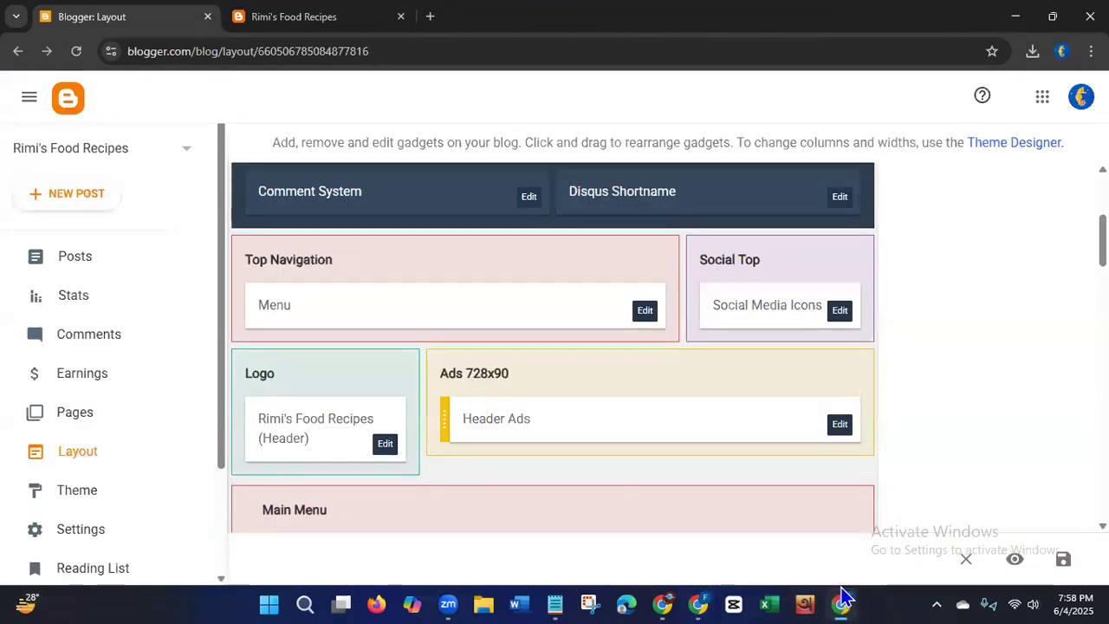
left_click(838, 429)
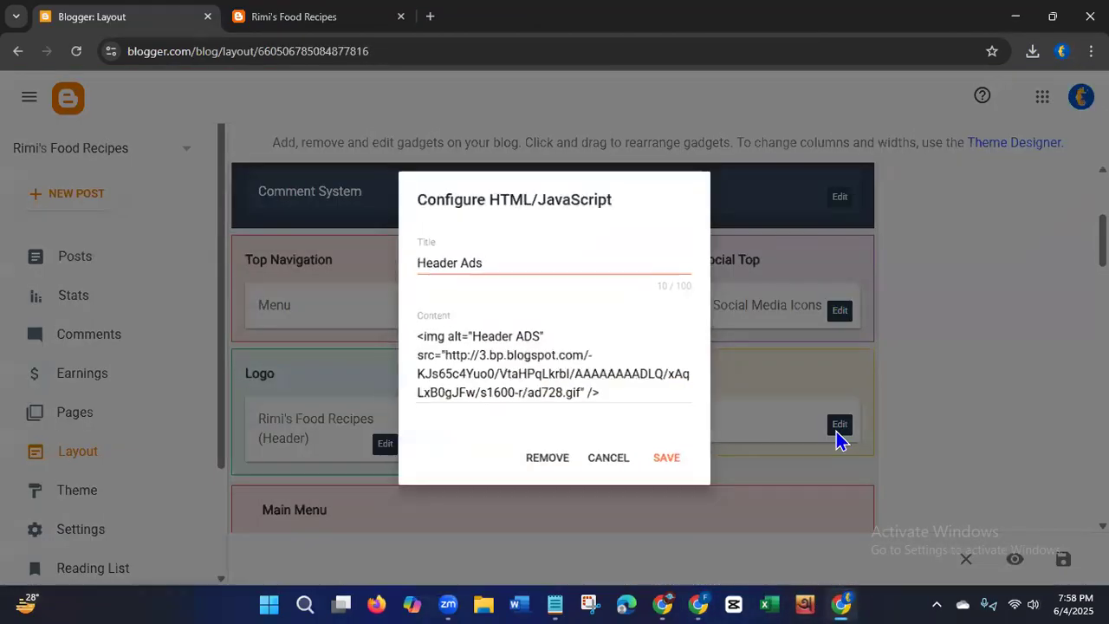
left_click(556, 471)
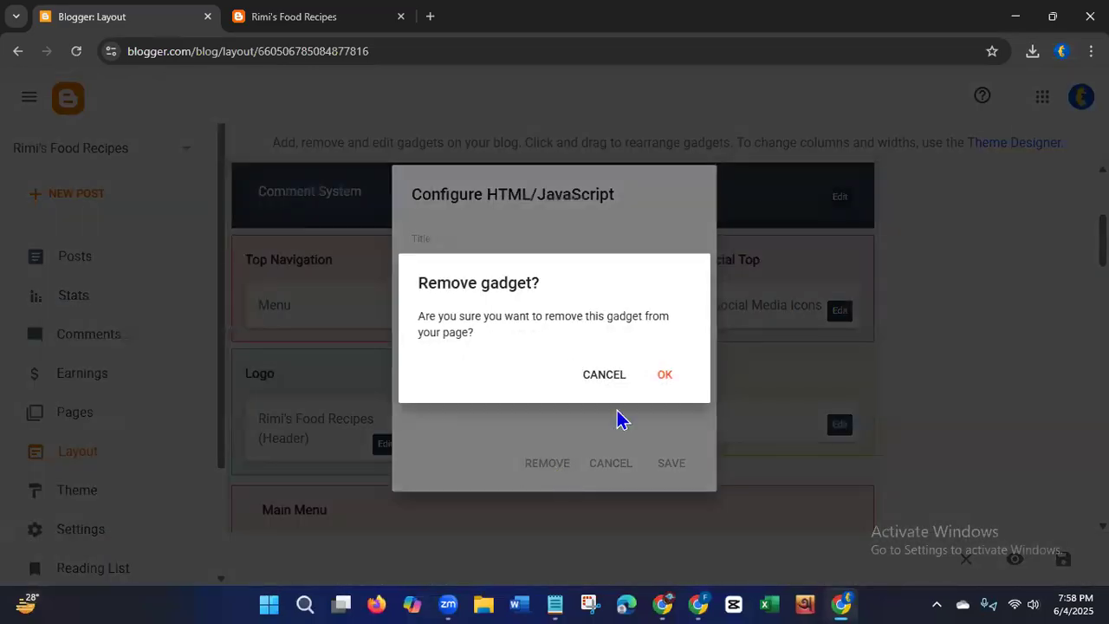
left_click(664, 374)
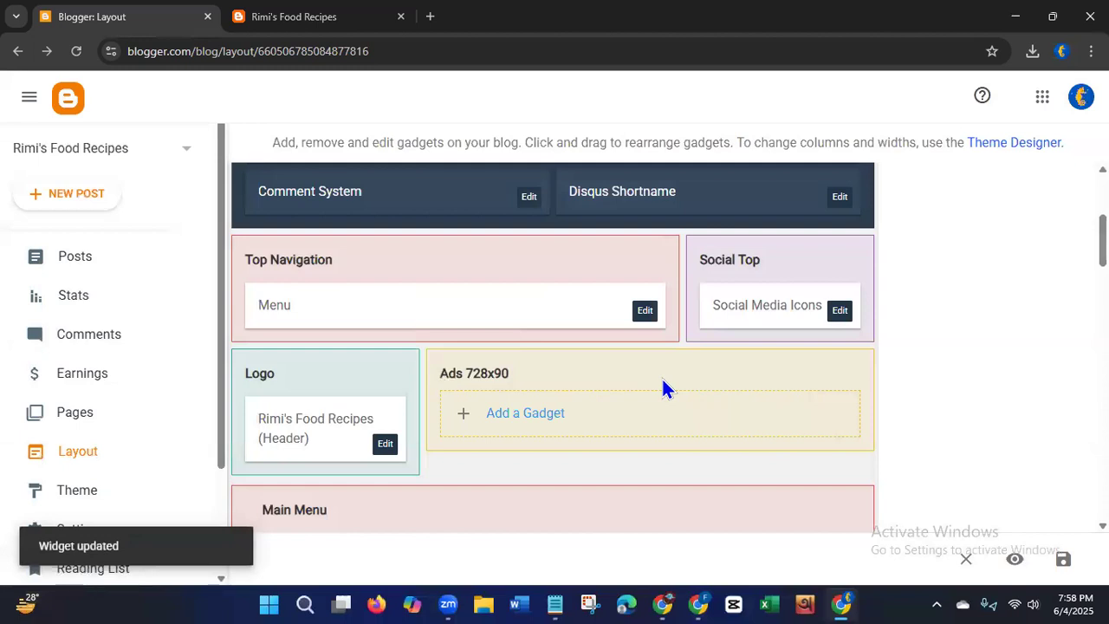
Step: Add an Image gadget to the Ads 728x90 section with the uploaded file rIMI'S fOOD RECIPES.jpg and save it
left_click(513, 416)
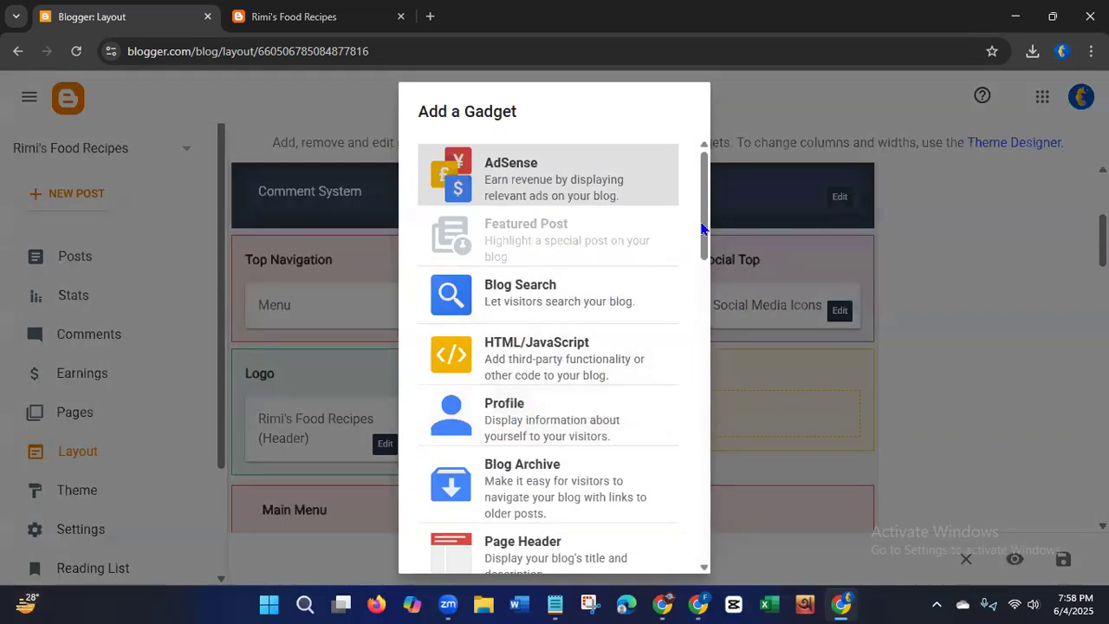
left_click_drag(704, 228, 705, 234)
scroll(554, 354, "down", 4)
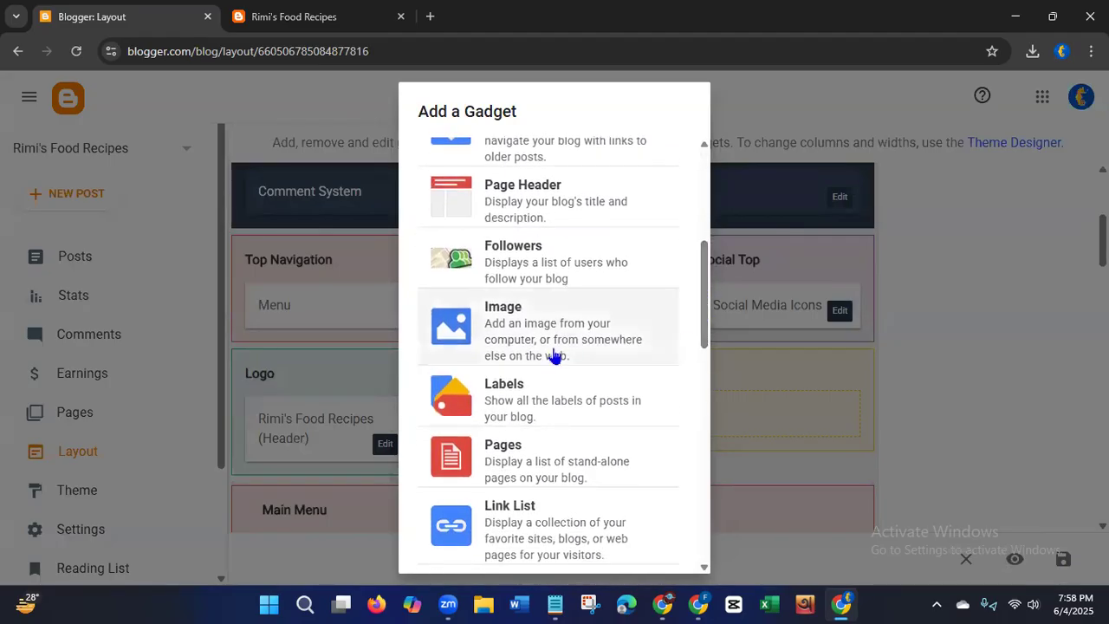
left_click(530, 338)
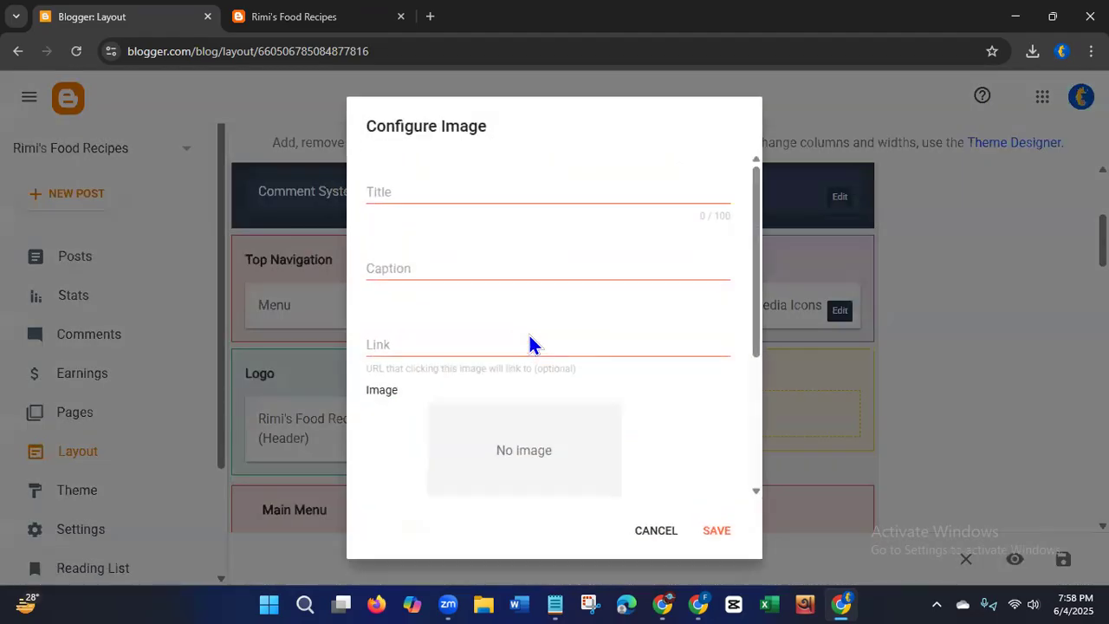
left_click_drag(755, 339, 719, 463)
left_click(387, 343)
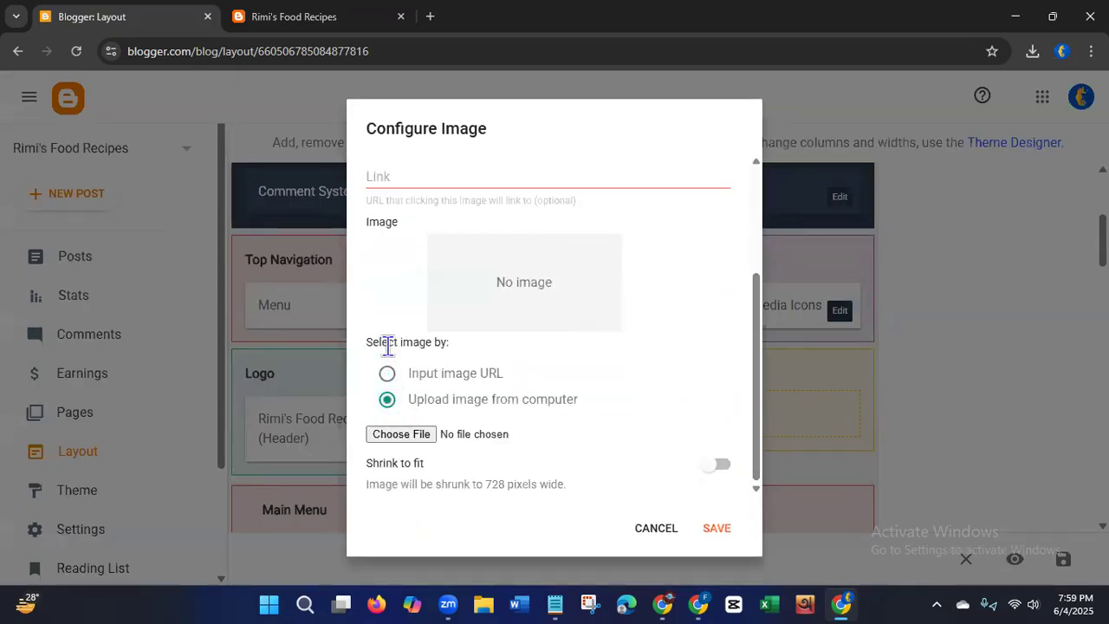
left_click(390, 437)
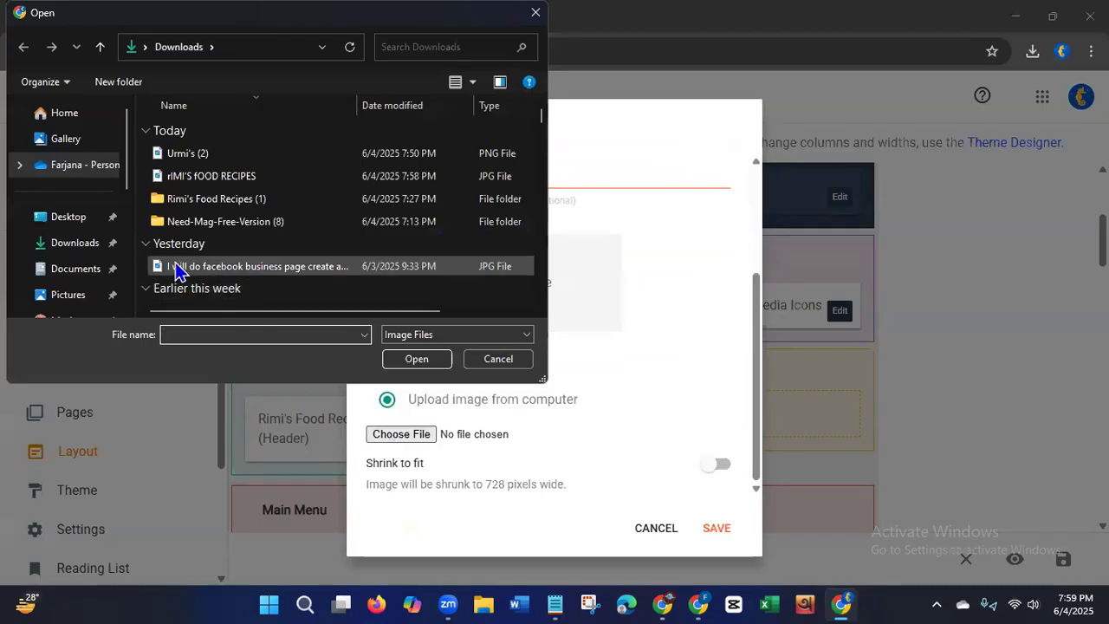
left_click(219, 179)
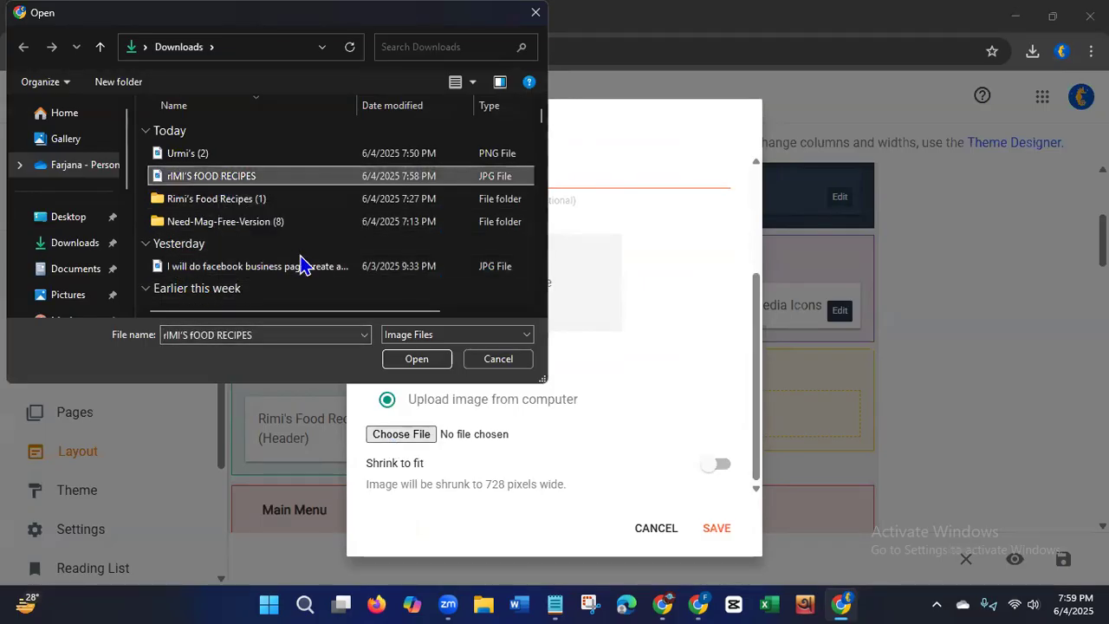
left_click(395, 359)
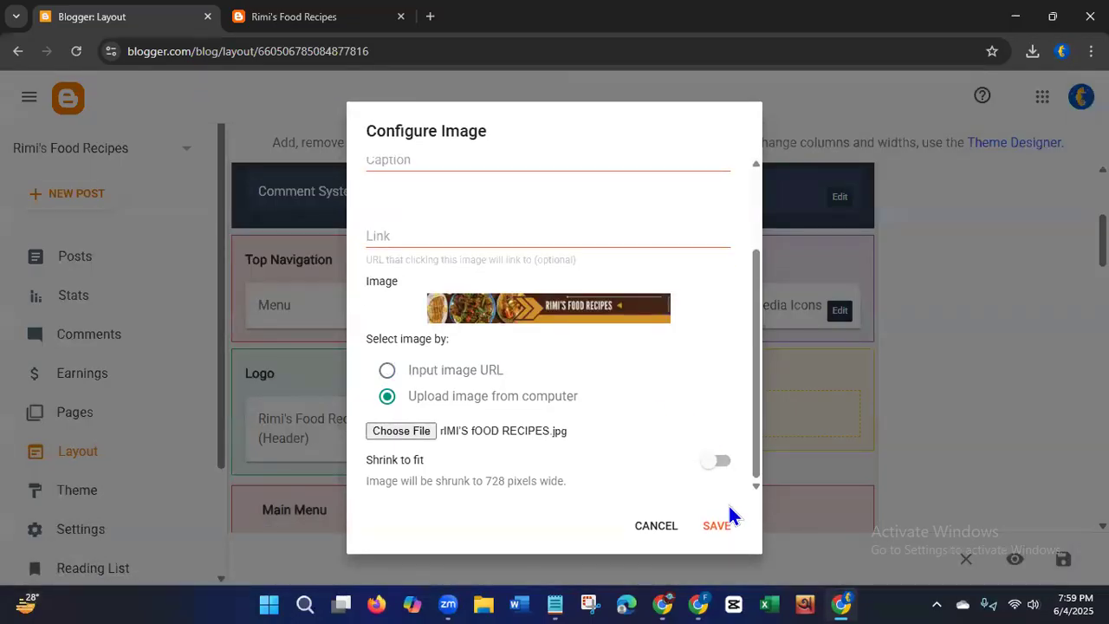
left_click(728, 528)
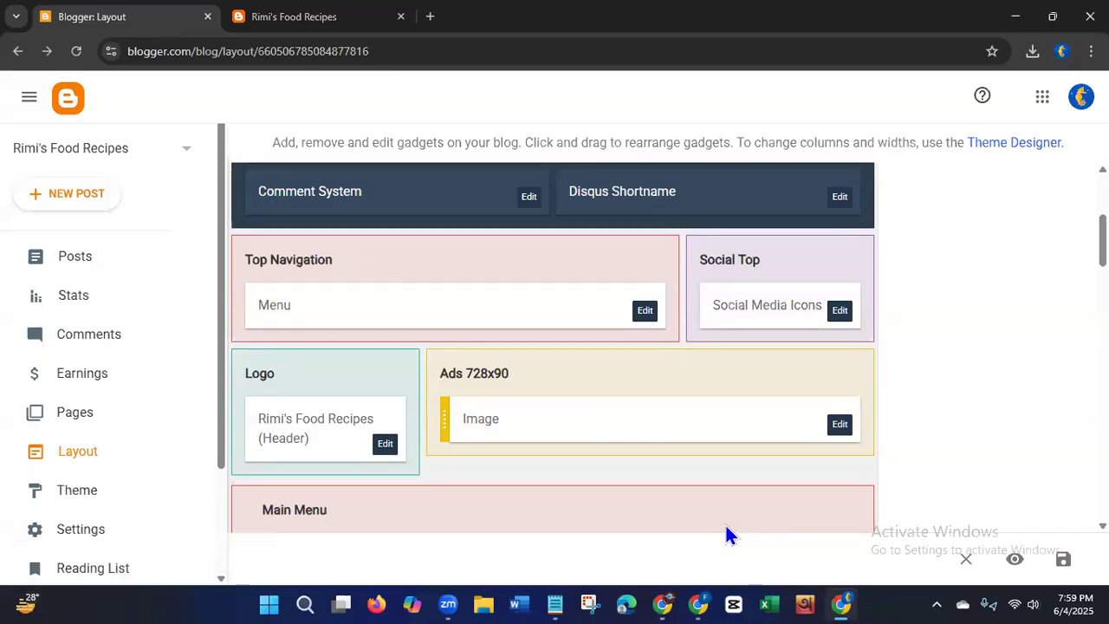
Step: Reload the live blog to check the header banner and return to the layout page
left_click(274, 19)
left_click(76, 51)
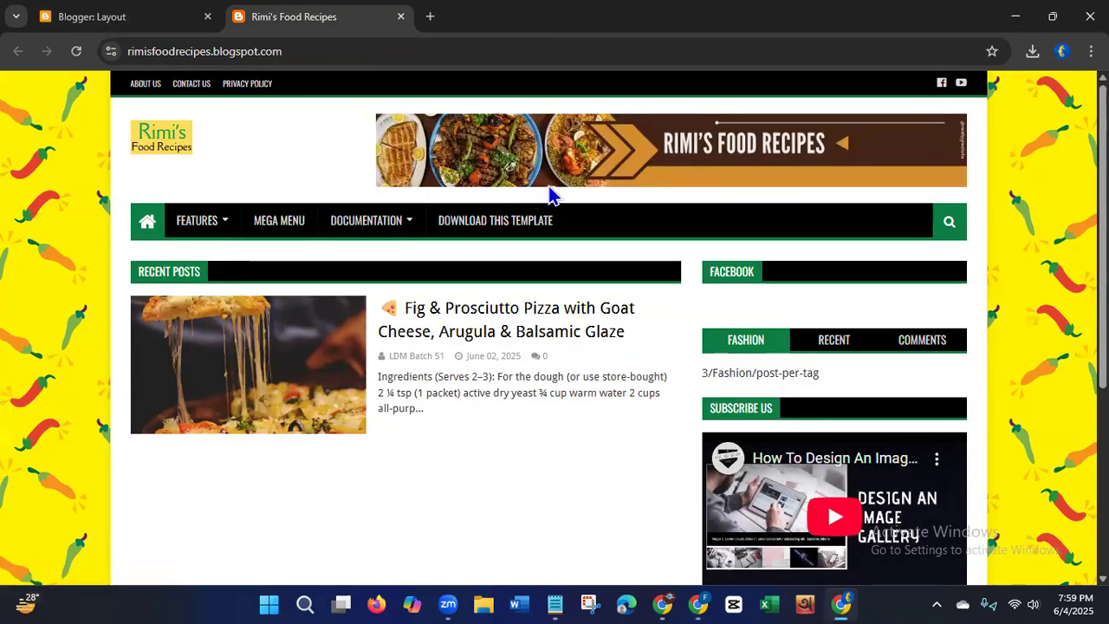
left_click(105, 24)
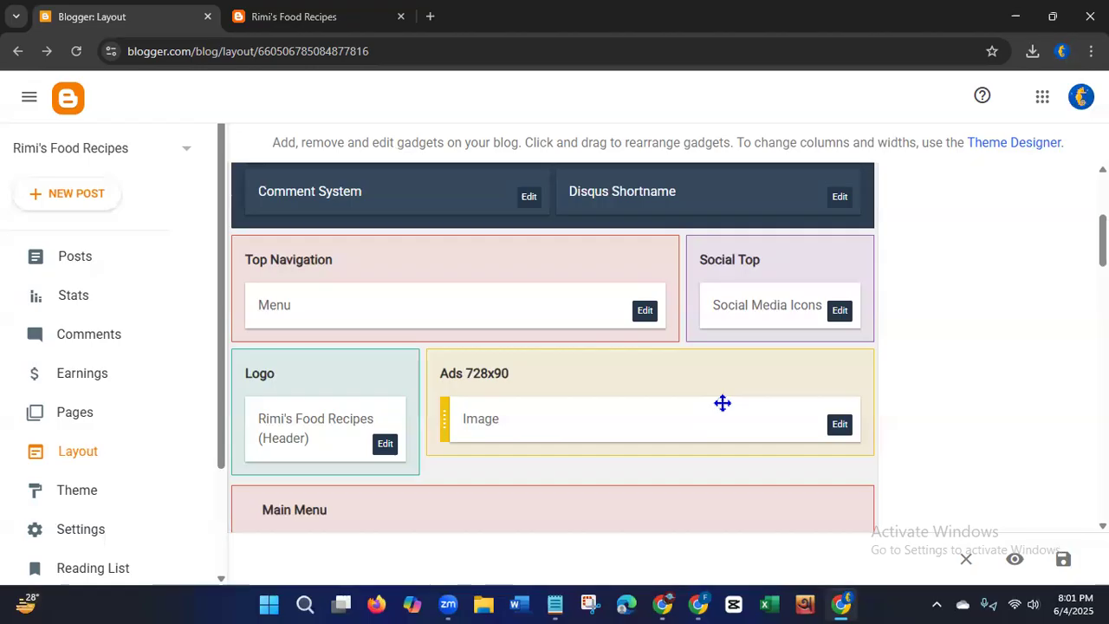
Step: Delete the _Multi DropDown, __DropDown 1, __DropDown 2 and __DropDown 3 items from the Main Menu link list
scroll(723, 402, "down", 3)
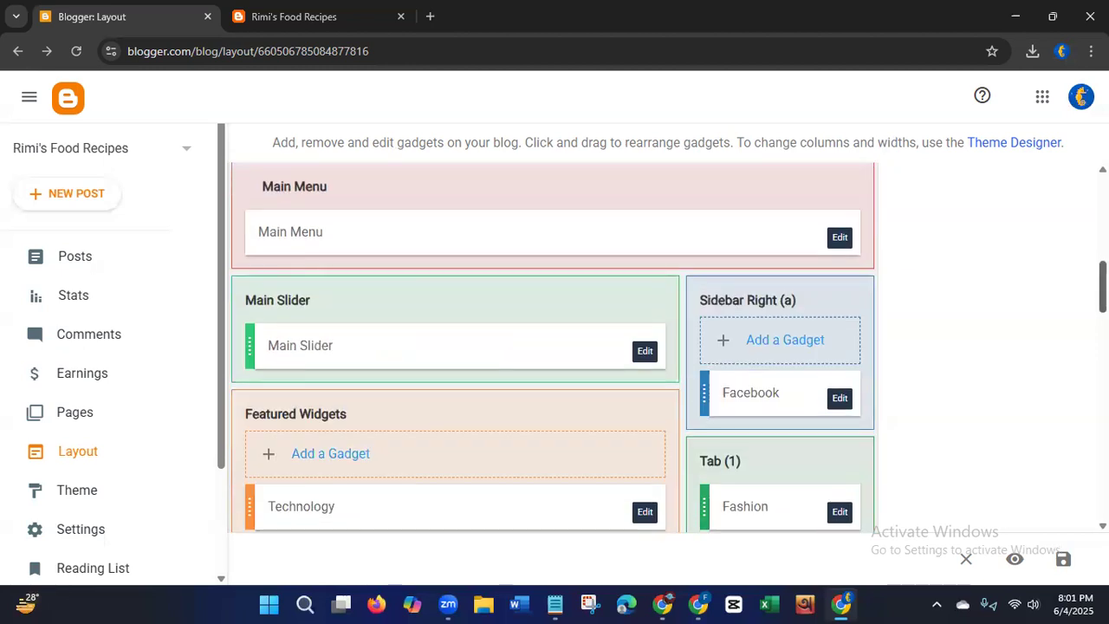
scroll(552, 347, "up", 3)
scroll(553, 347, "down", 2)
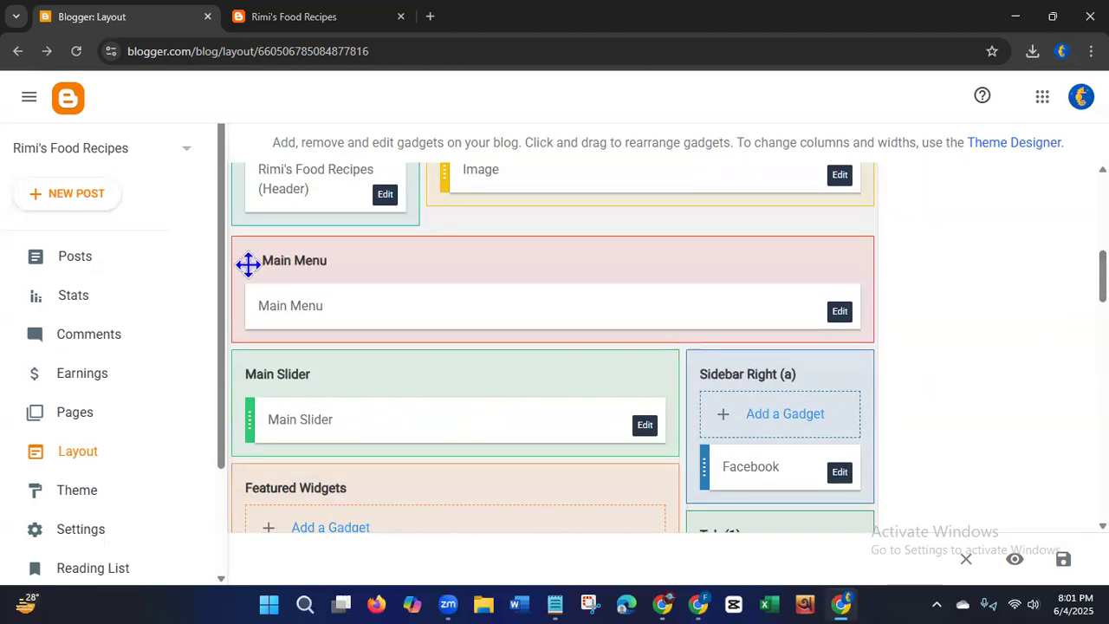
left_click(839, 313)
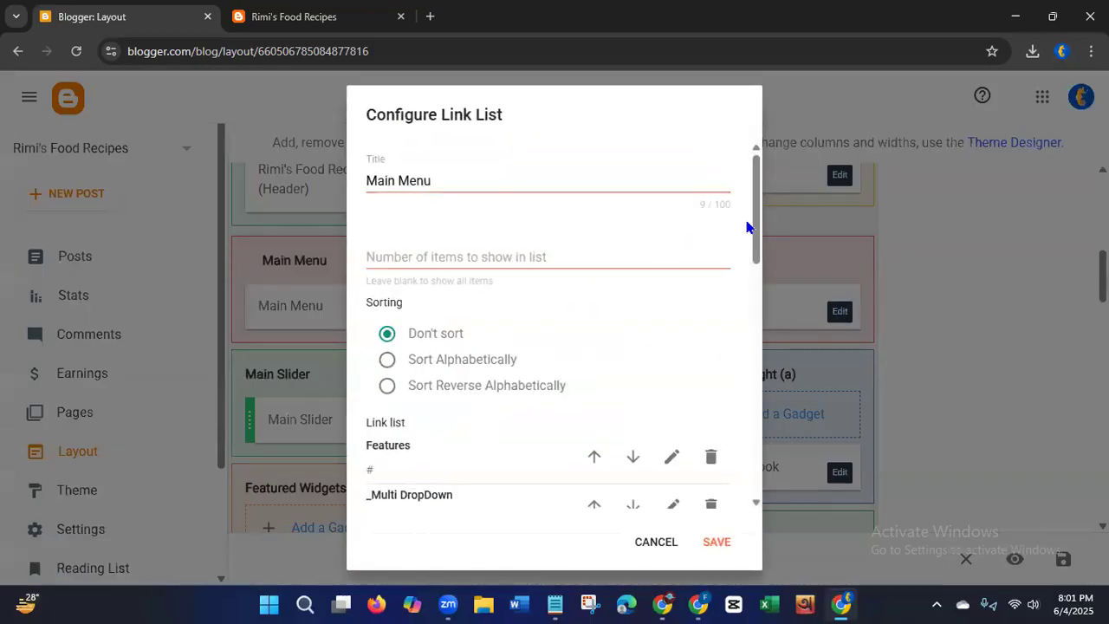
left_click_drag(760, 230, 744, 300)
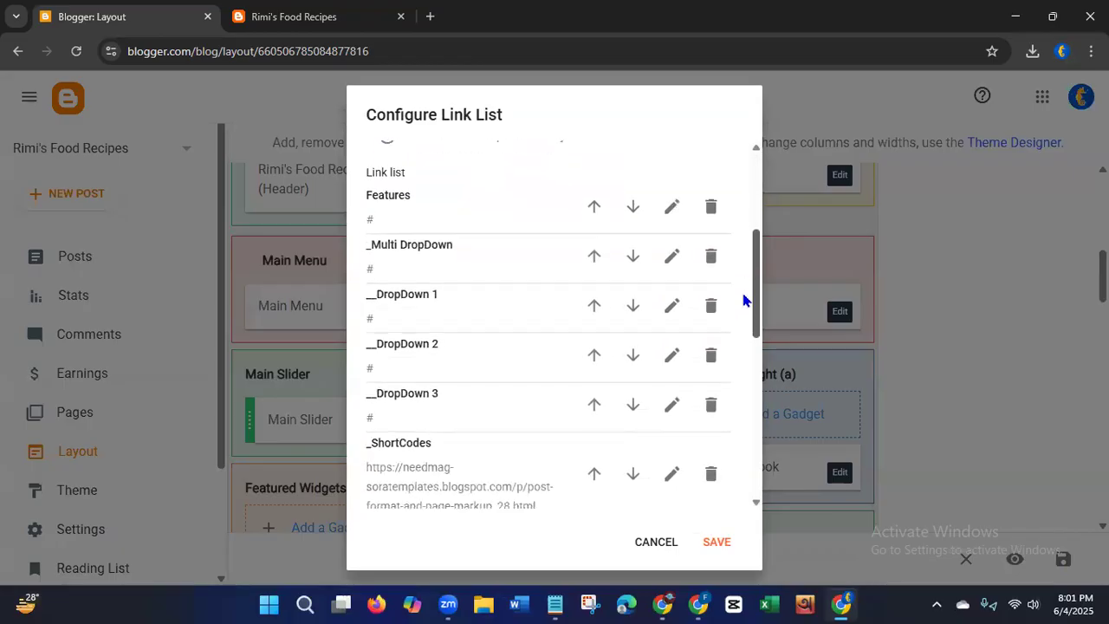
left_click(711, 256)
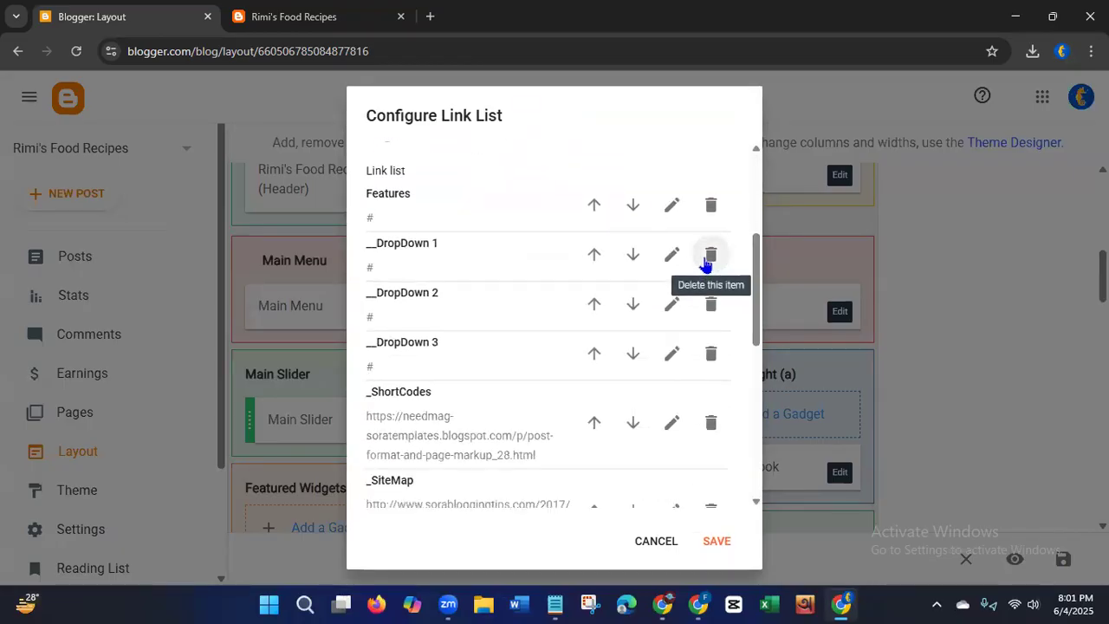
left_click(708, 259)
left_click(708, 258)
left_click(708, 258)
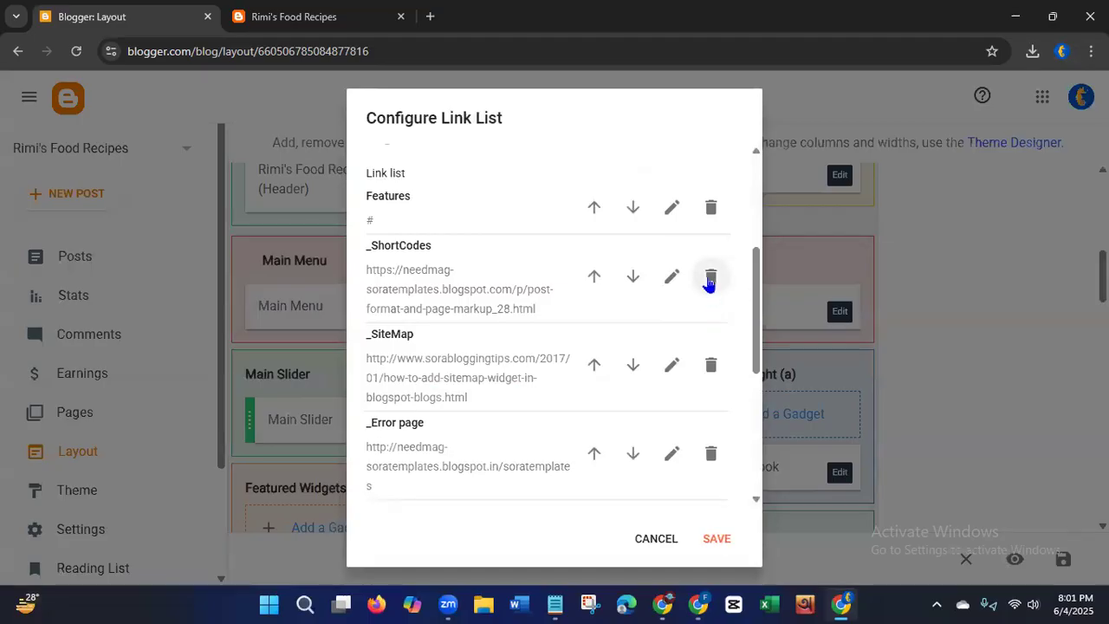
Step: Delete the _ShortCodes, _SiteMap, _Error page, Mega Menu and Documentation items from the Main Menu link list
left_click(709, 277)
left_click(709, 280)
left_click(709, 280)
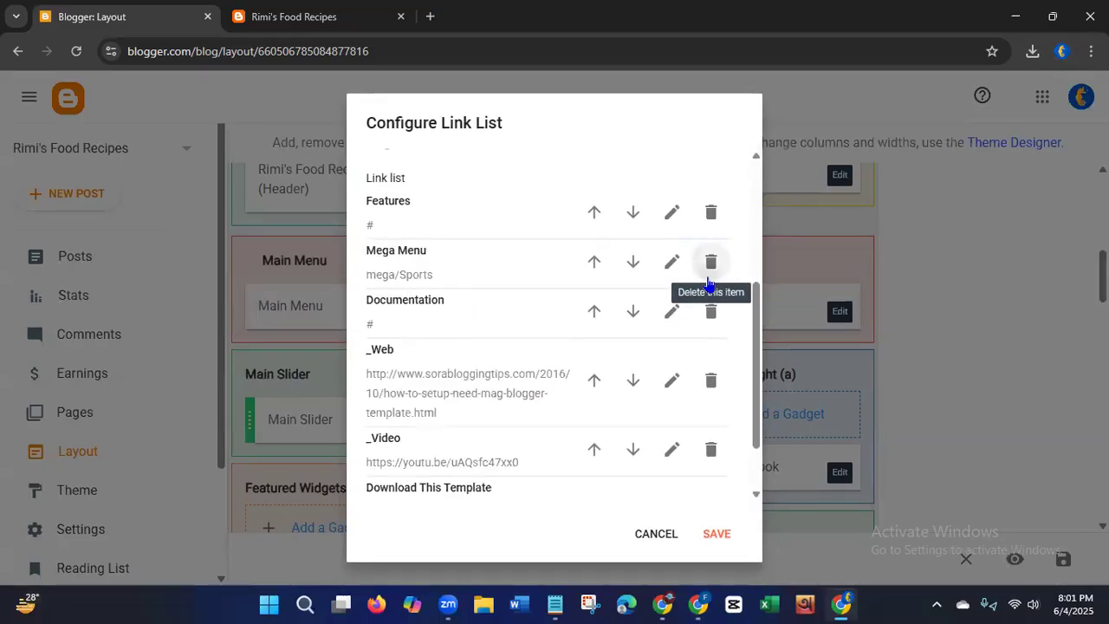
left_click(709, 279)
double_click(708, 275)
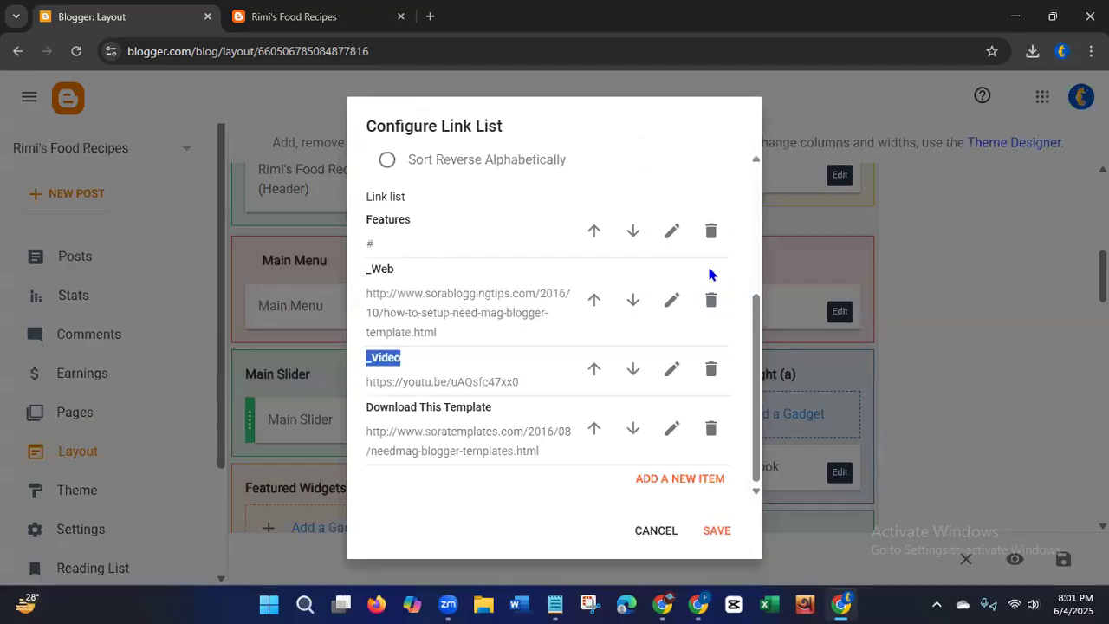
Step: Delete the _Web and Download This Template items from the Main Menu link list and save the gadget
left_click(712, 300)
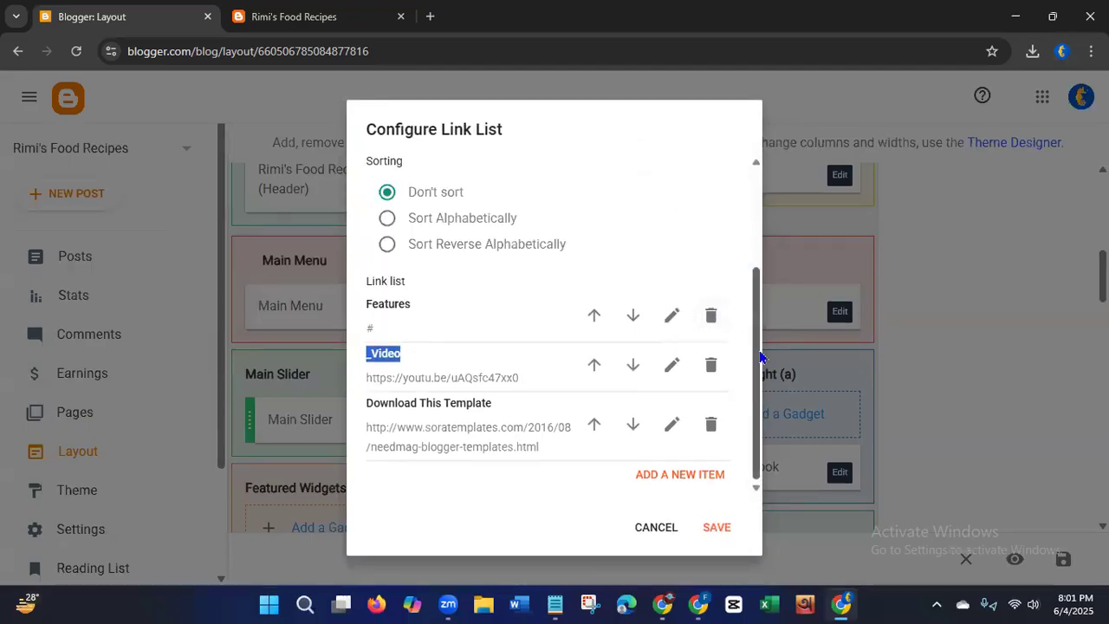
left_click(709, 428)
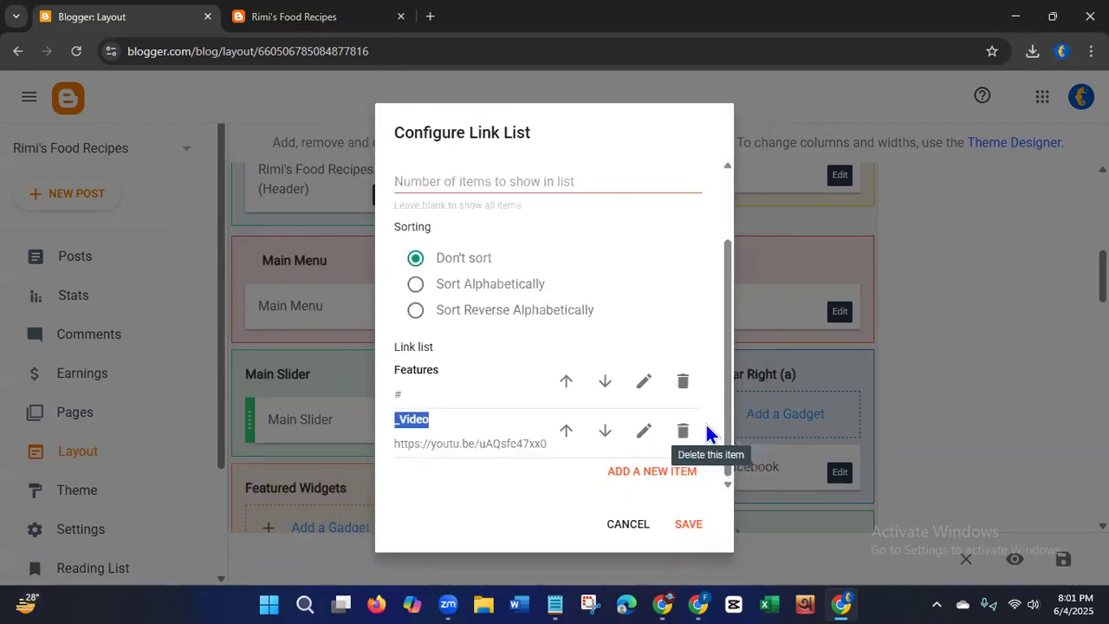
left_click(690, 525)
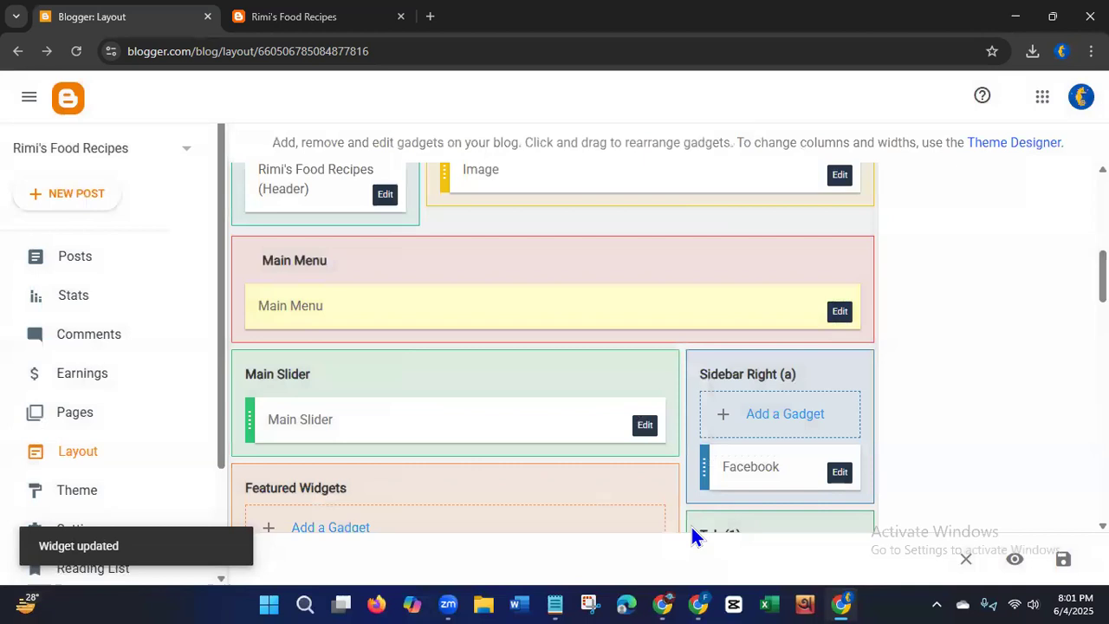
Step: Remove the Technology and Sports gadgets from the Featured Widgets section
scroll(555, 346, "down", 3)
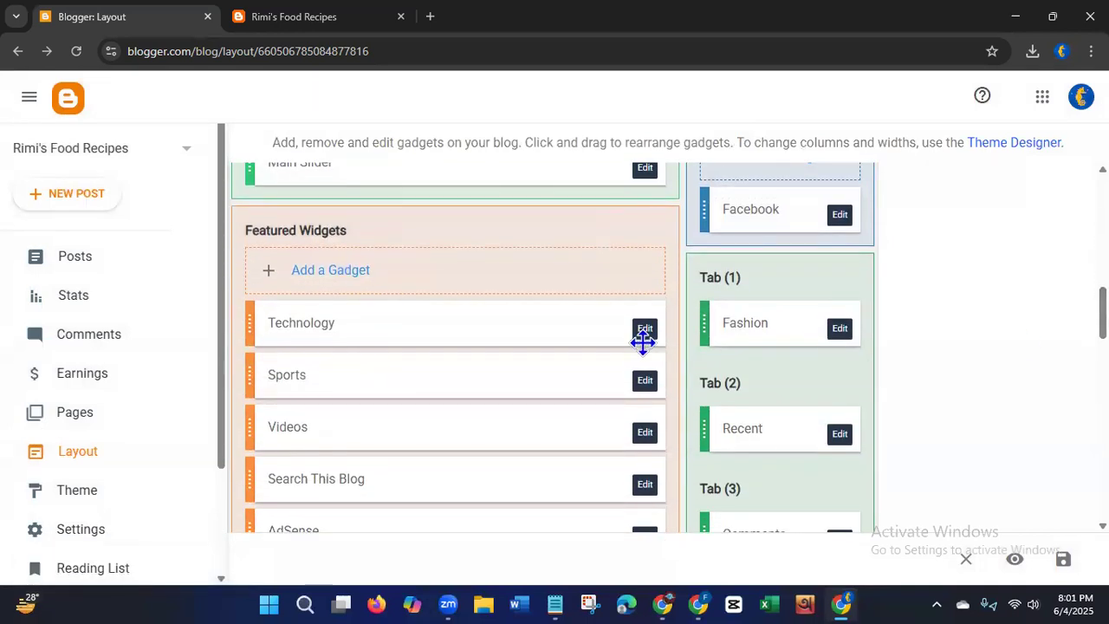
left_click(646, 331)
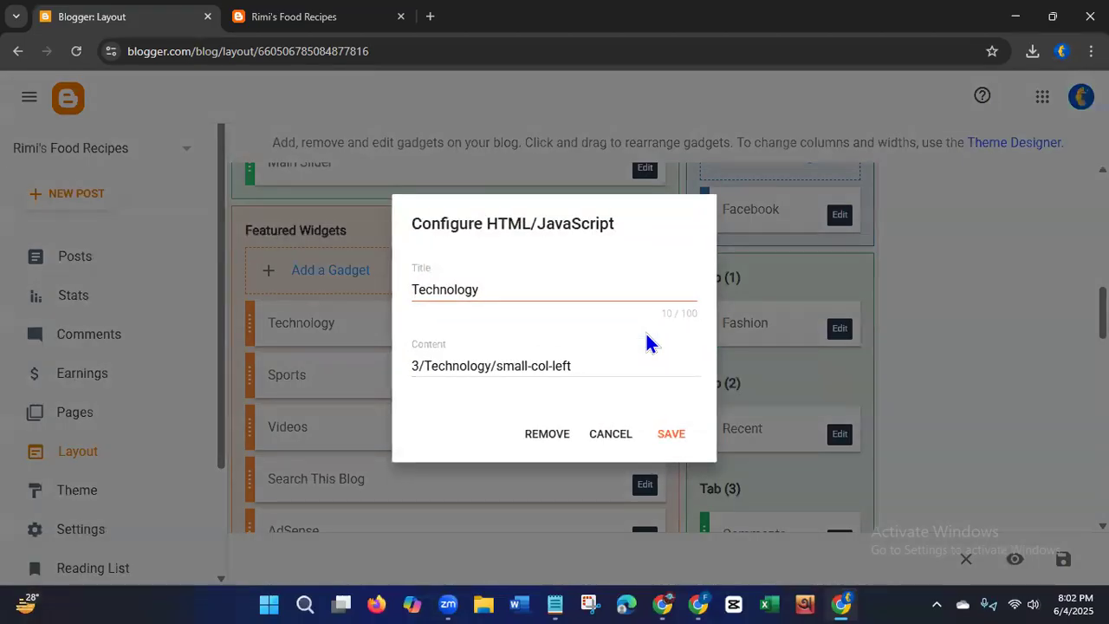
left_click(549, 435)
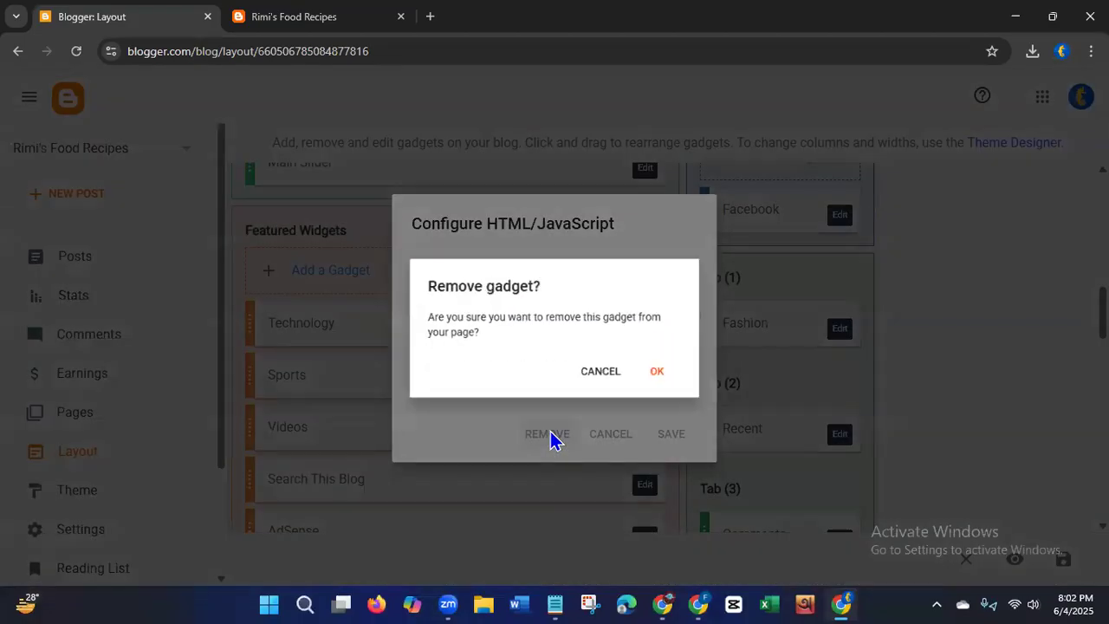
left_click(666, 376)
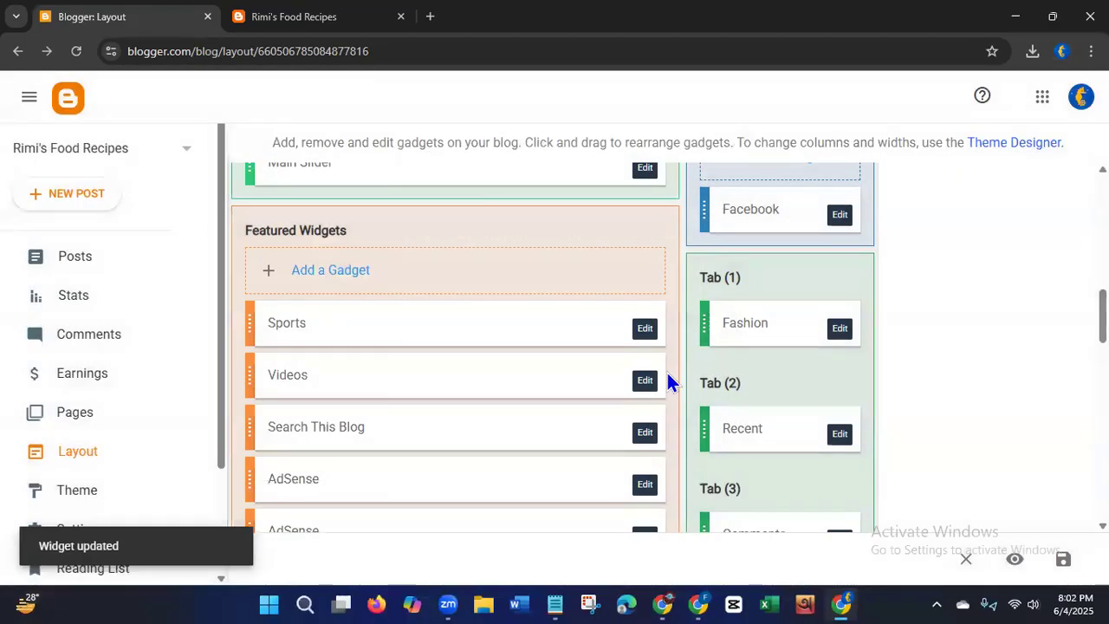
left_click(645, 333)
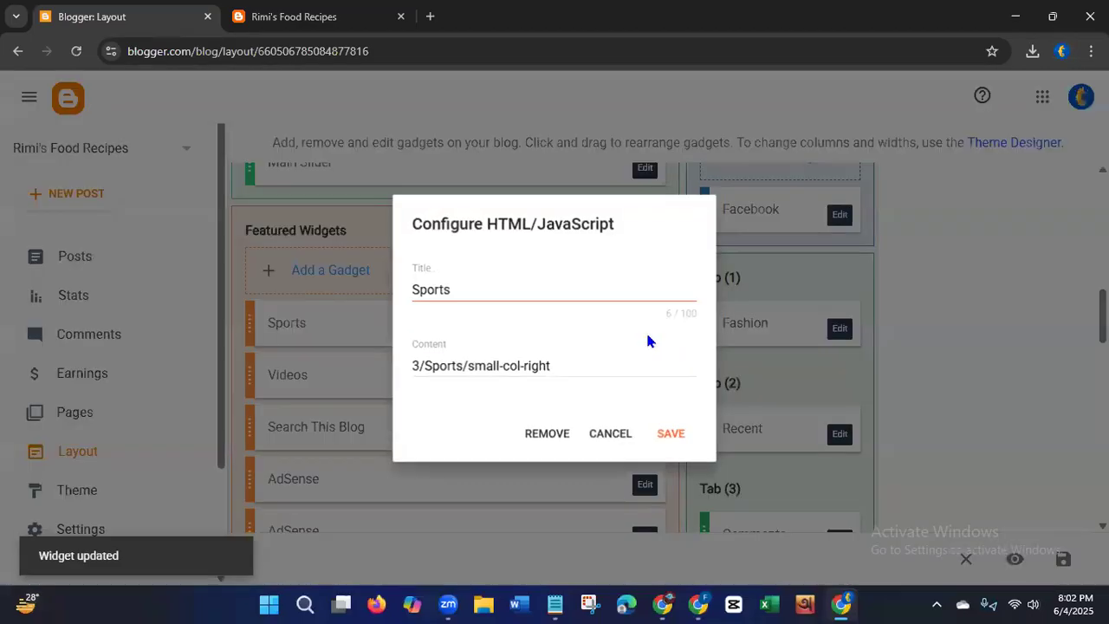
left_click(547, 434)
left_click(665, 374)
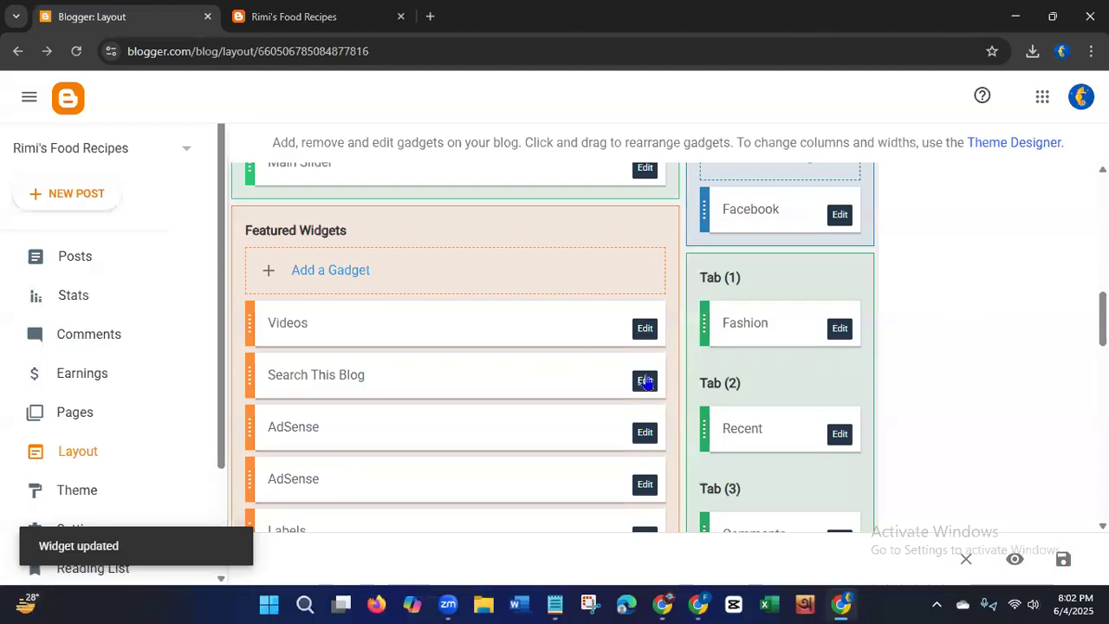
Step: Remove the first AdSense gadget from the Featured Widgets section
left_click(646, 436)
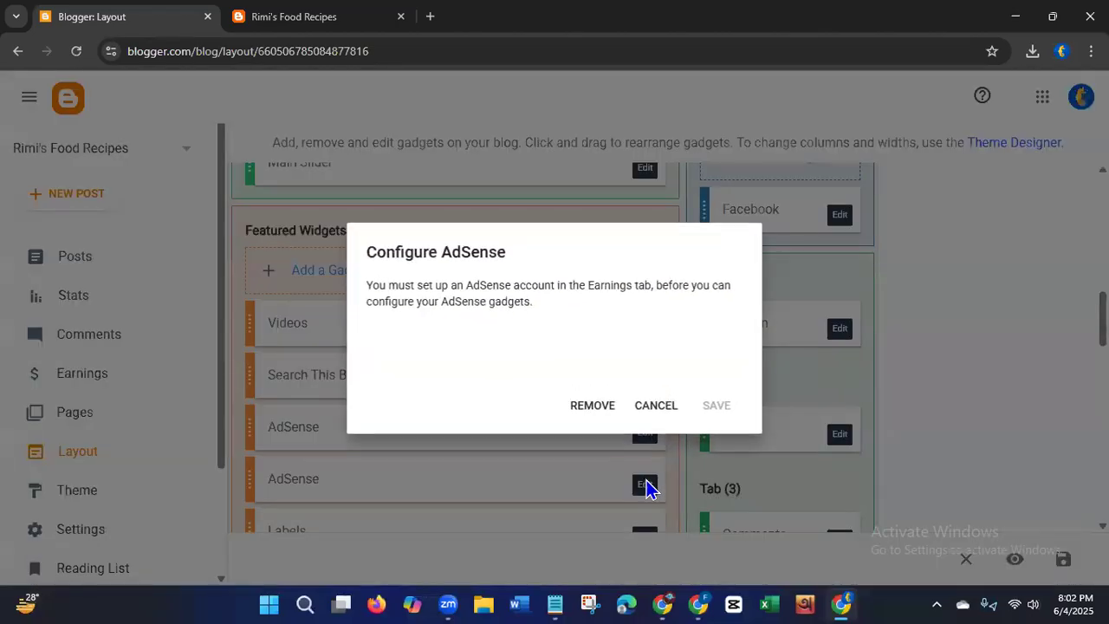
left_click(610, 407)
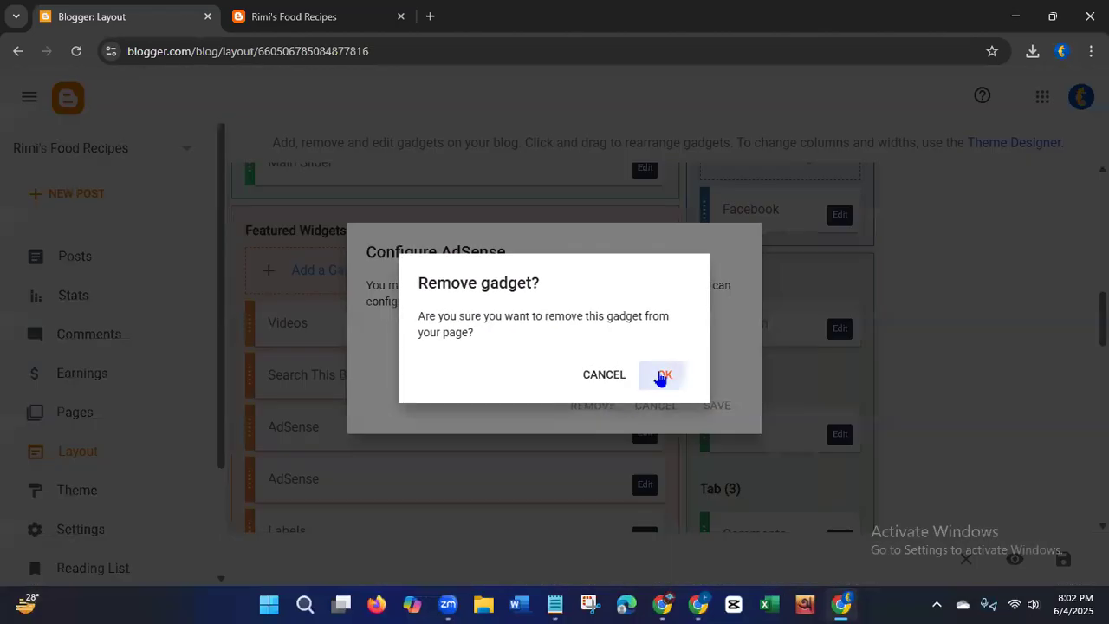
left_click(664, 375)
Step: Remove the Report Abuse and Labels gadgets from the Featured Widgets section
scroll(554, 347, "up", 4)
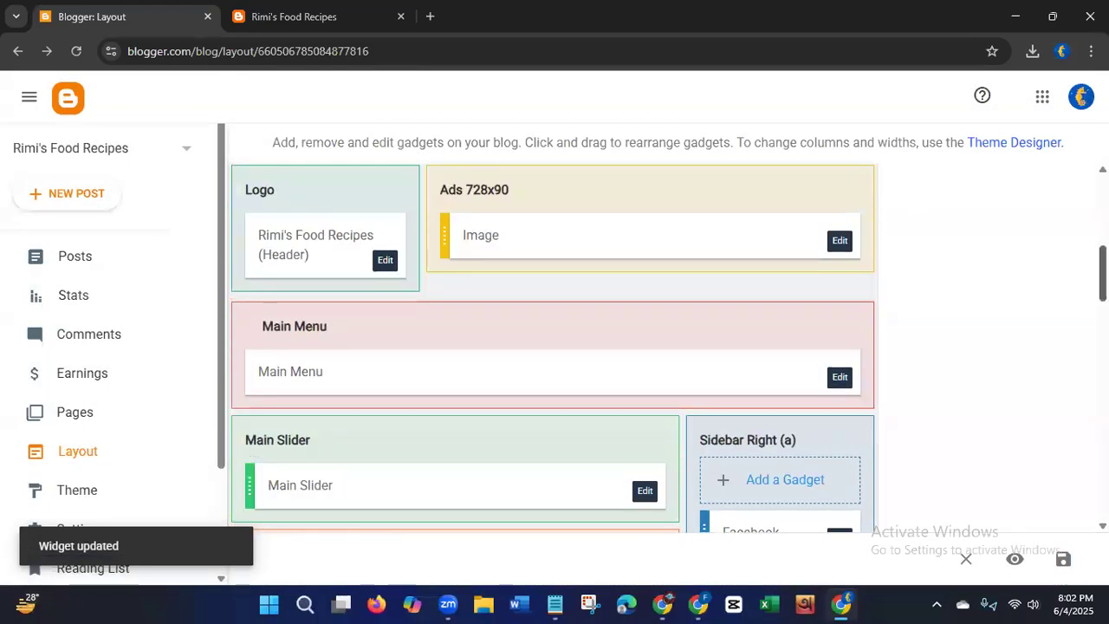
scroll(555, 347, "down", 6)
scroll(825, 295, "down", 2)
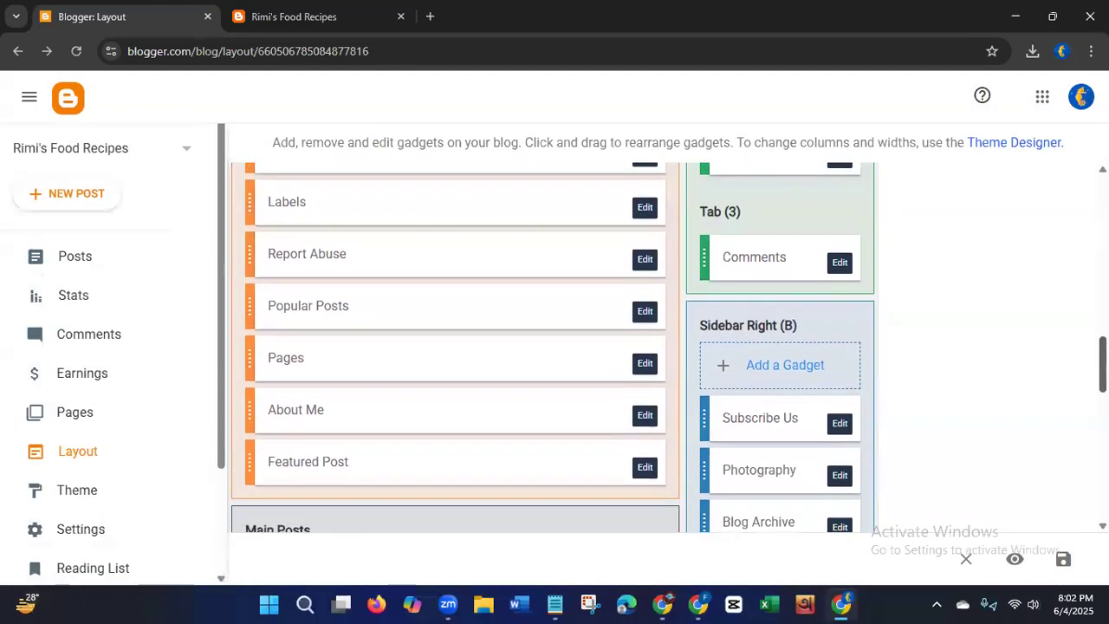
left_click(647, 262)
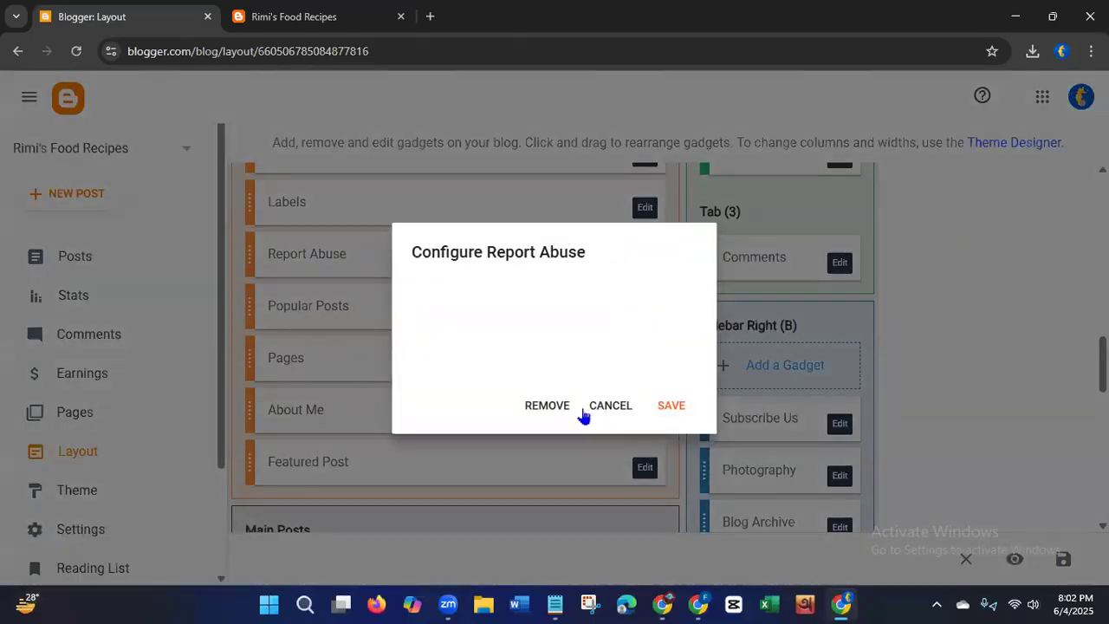
left_click(552, 408)
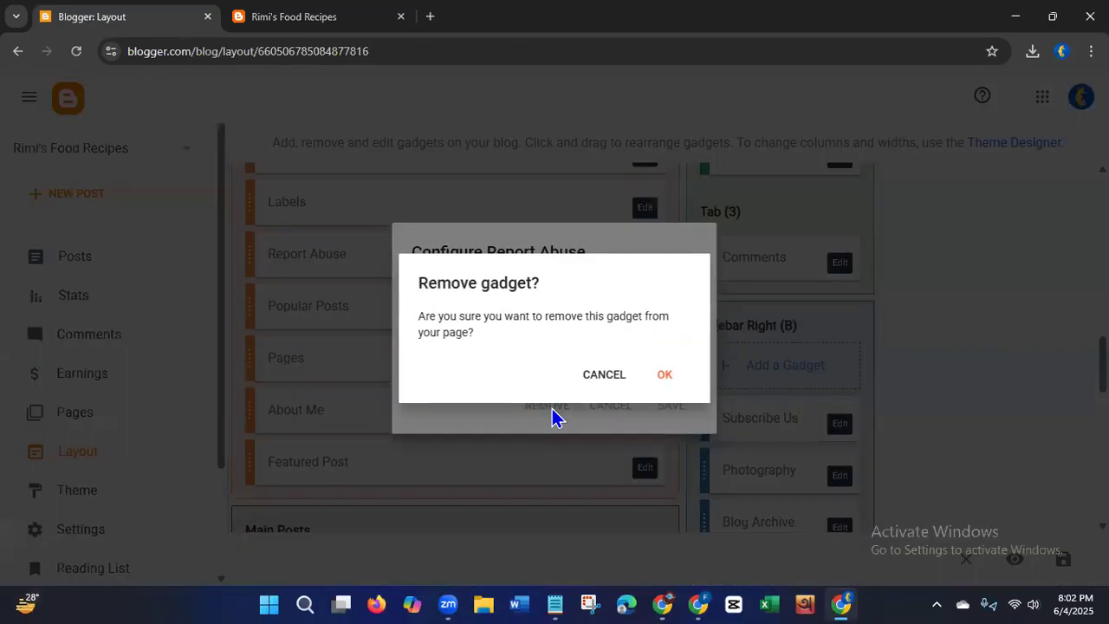
left_click(669, 383)
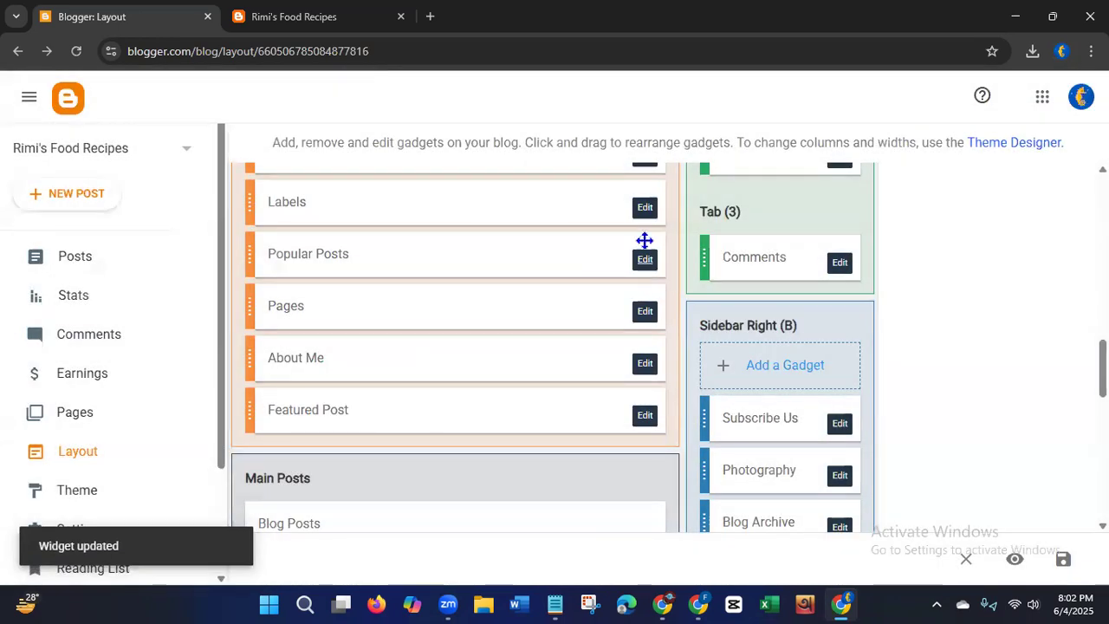
left_click(645, 208)
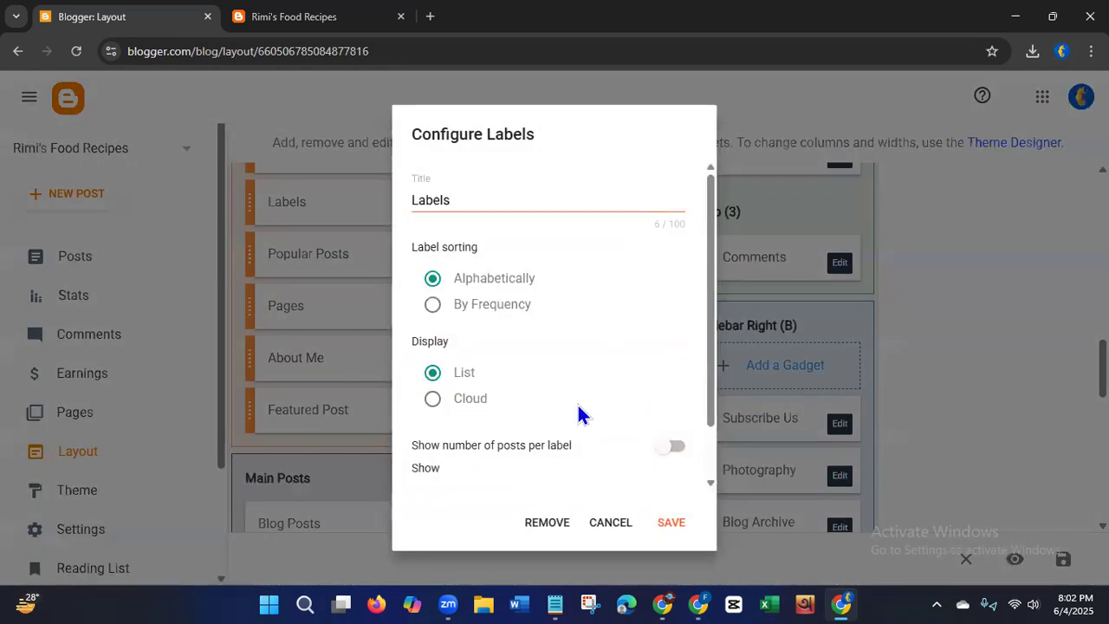
left_click(558, 523)
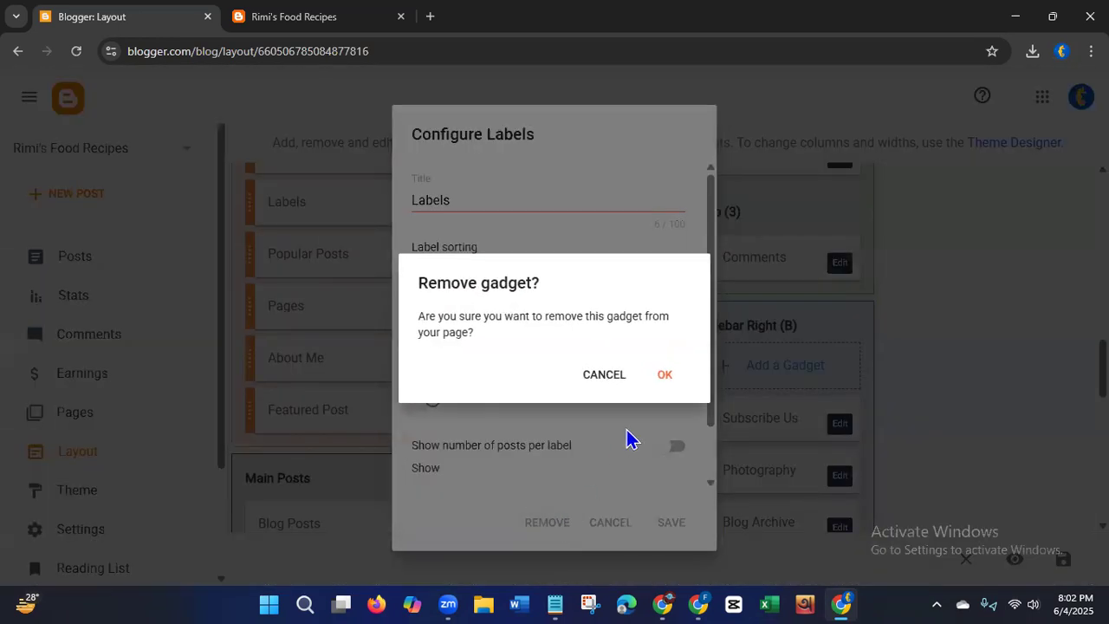
left_click(664, 378)
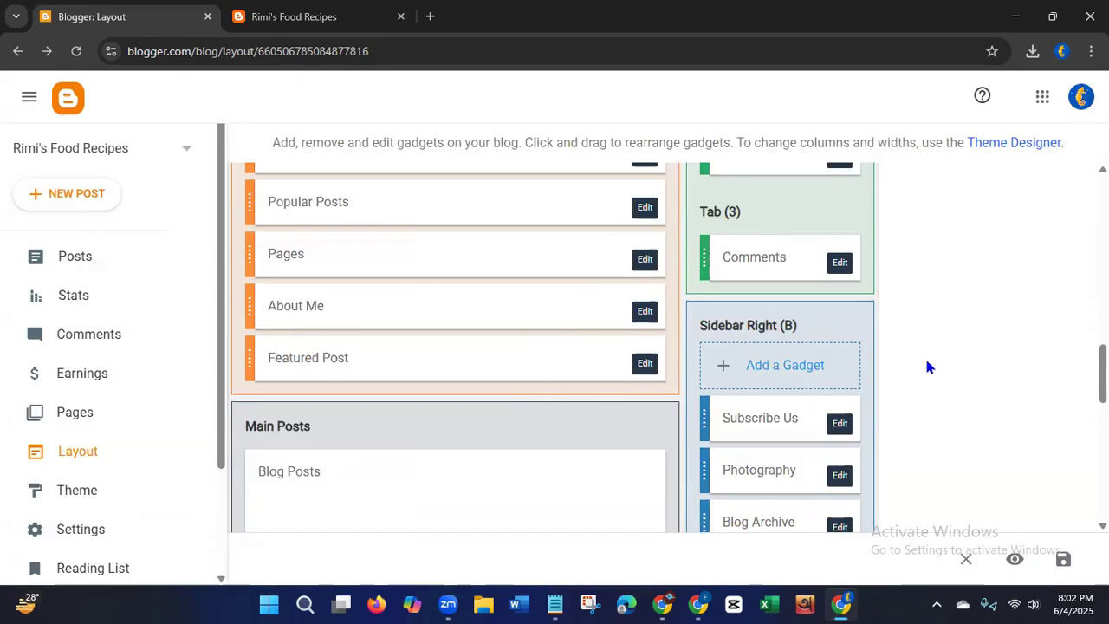
Step: Remove the Music and Business gadgets from the Featured Widgets 2 section
scroll(942, 367, "up", 5)
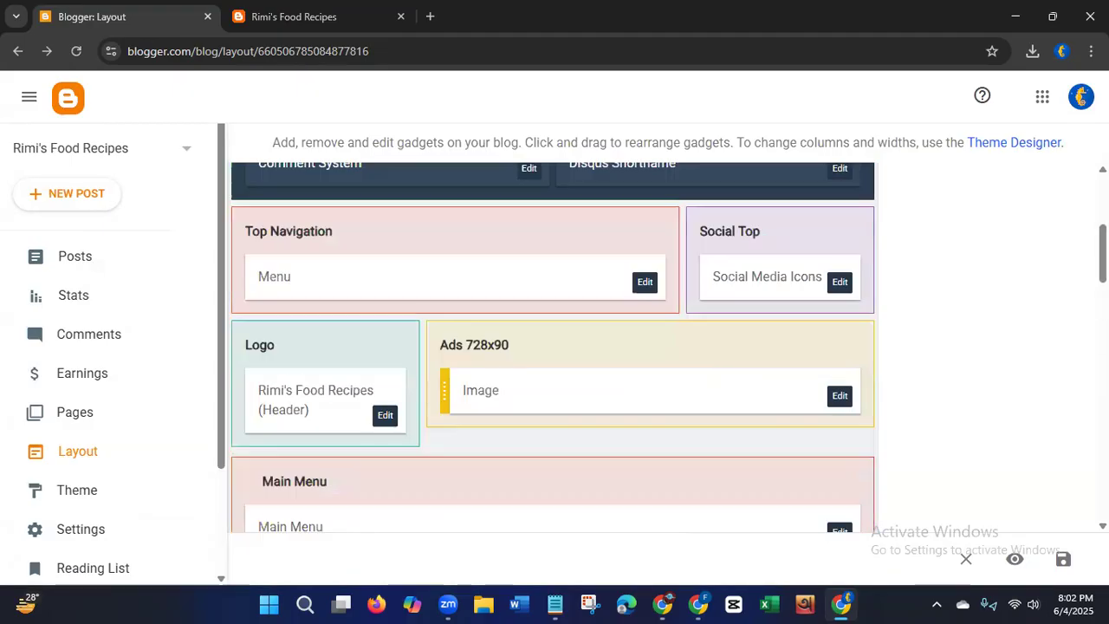
scroll(1075, 438, "down", 15)
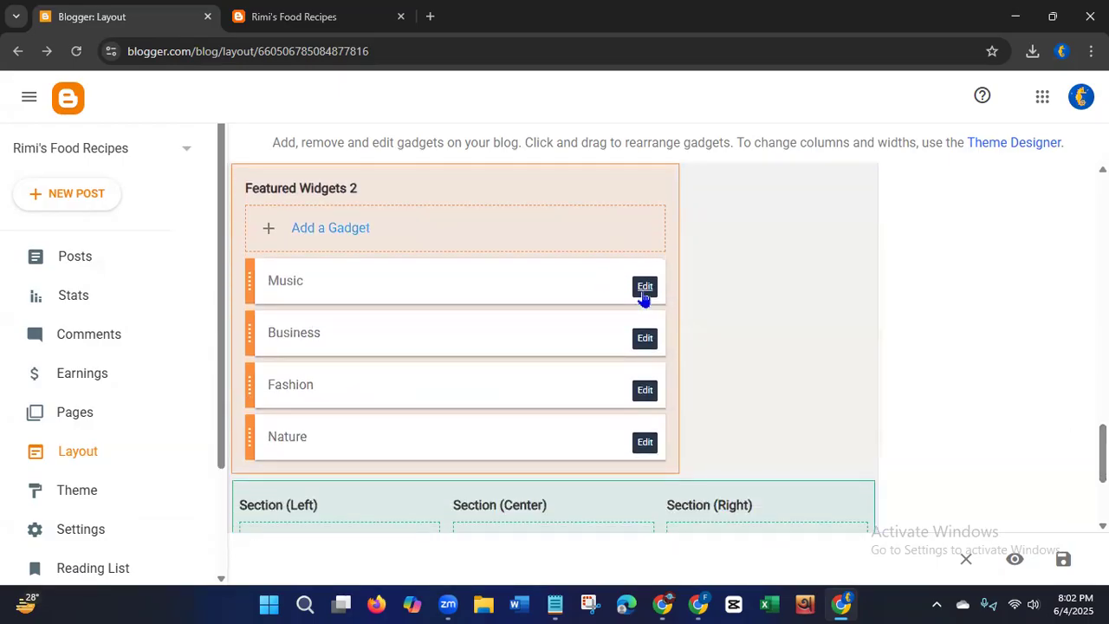
left_click(644, 288)
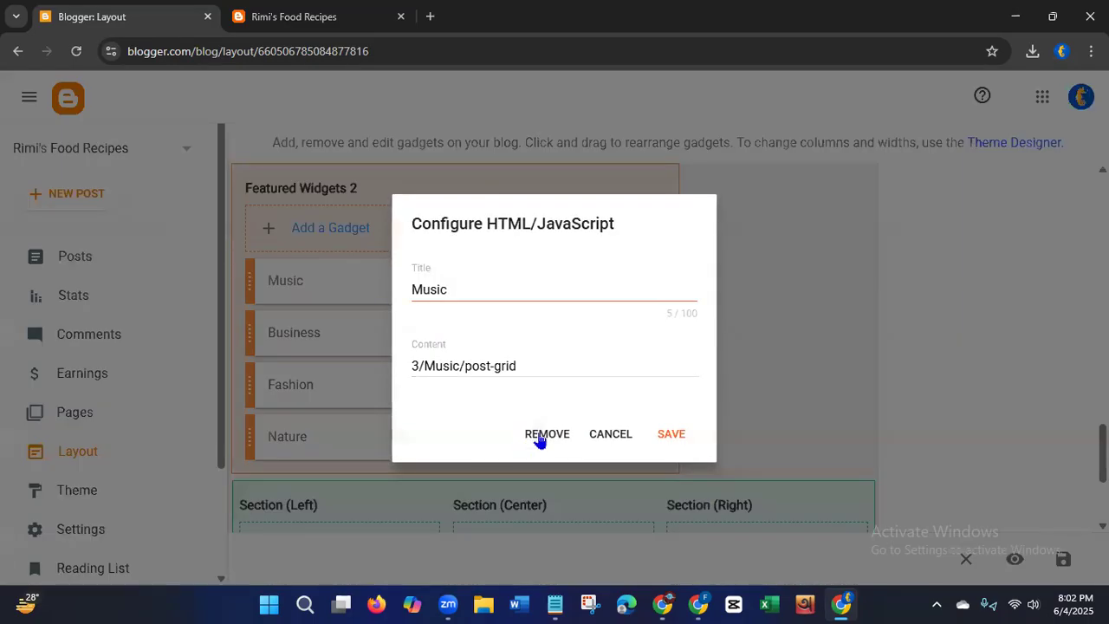
left_click(539, 440)
left_click(663, 379)
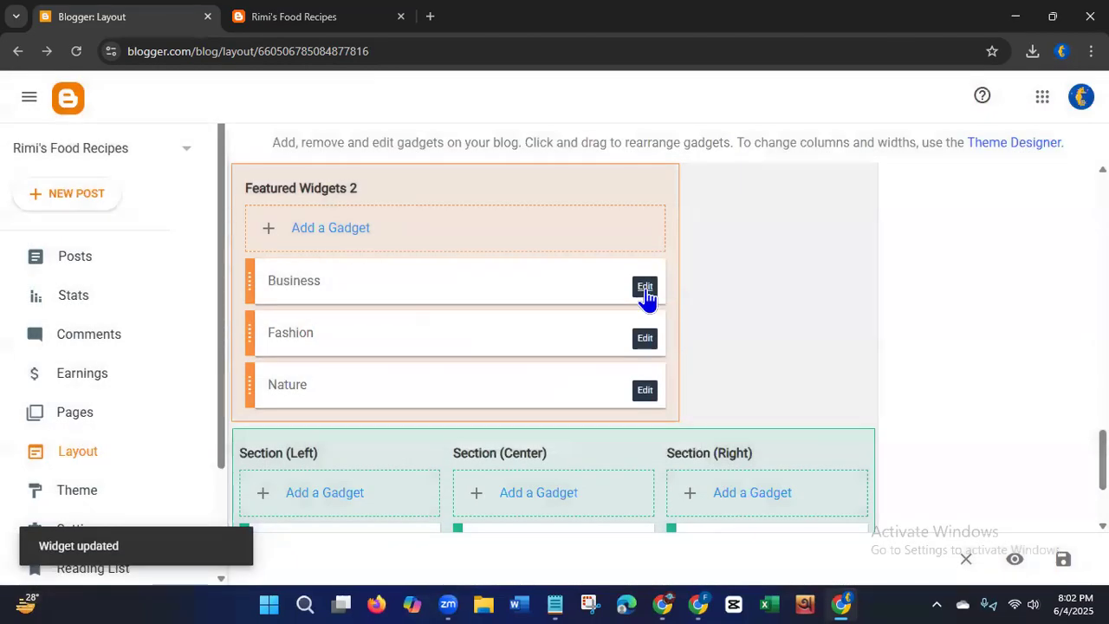
left_click(645, 291)
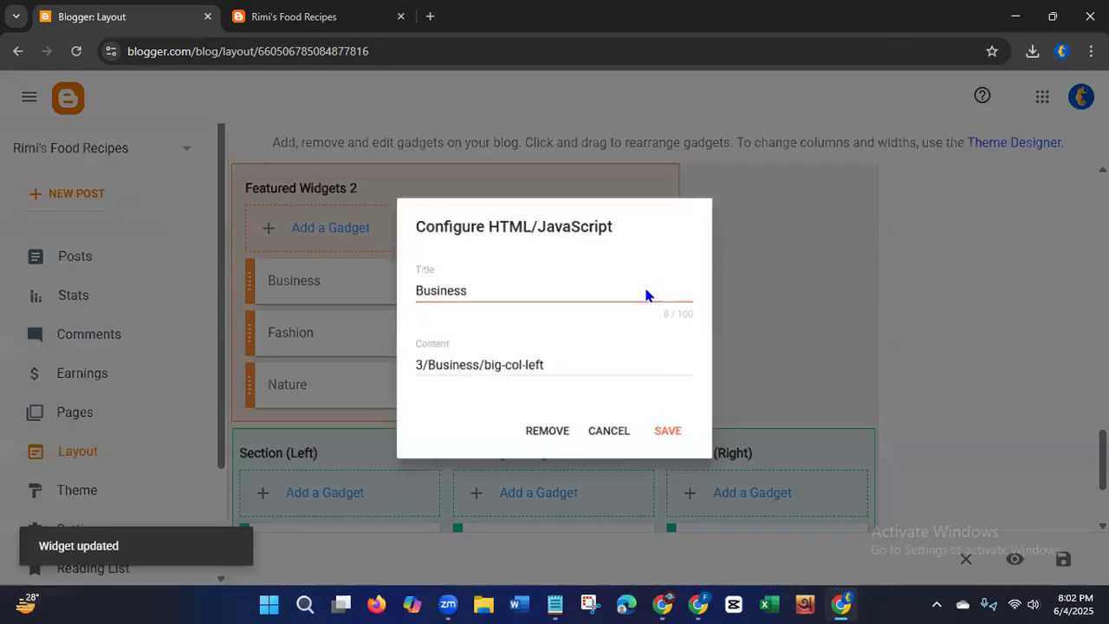
left_click(544, 433)
left_click(667, 378)
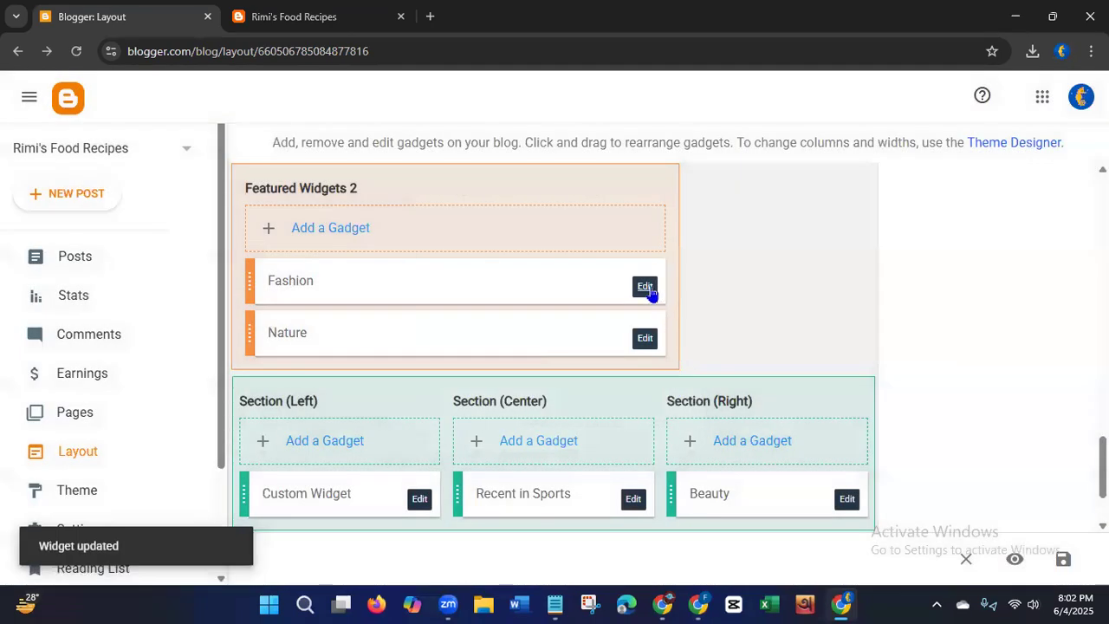
Step: Remove the Fashion and Nature gadgets from the Featured Widgets 2 section
left_click(648, 290)
left_click(530, 438)
left_click(668, 378)
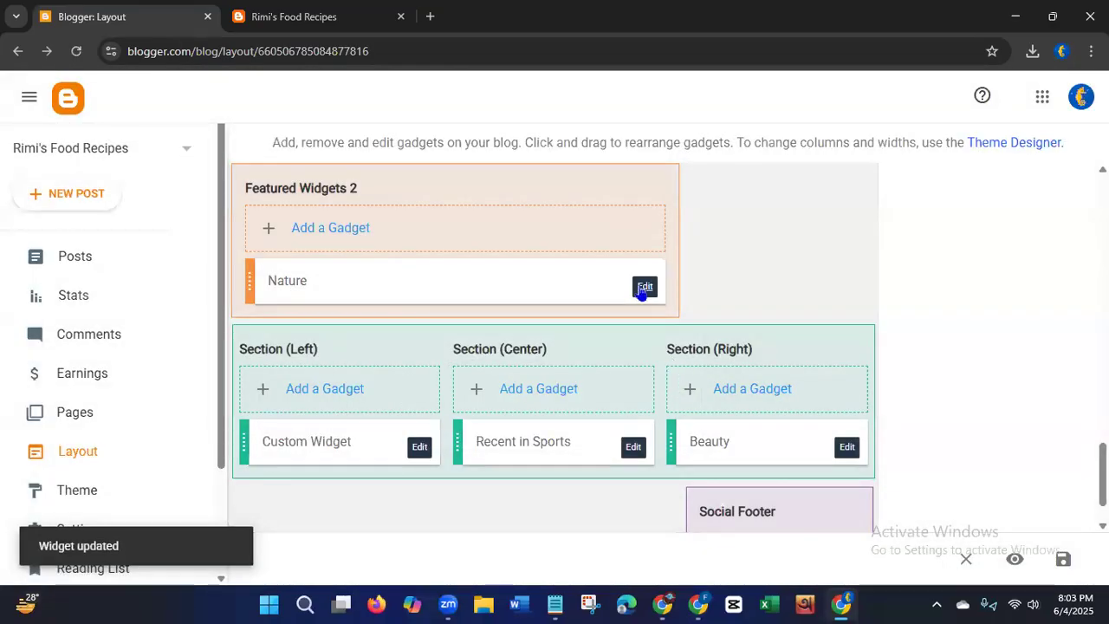
left_click(643, 290)
left_click(549, 434)
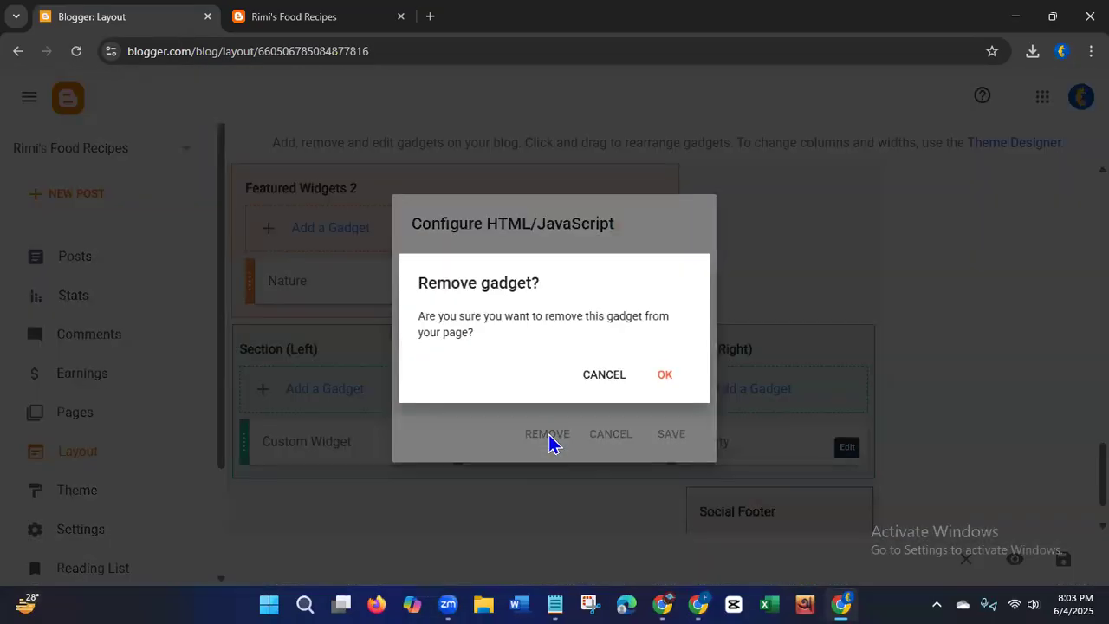
left_click(666, 377)
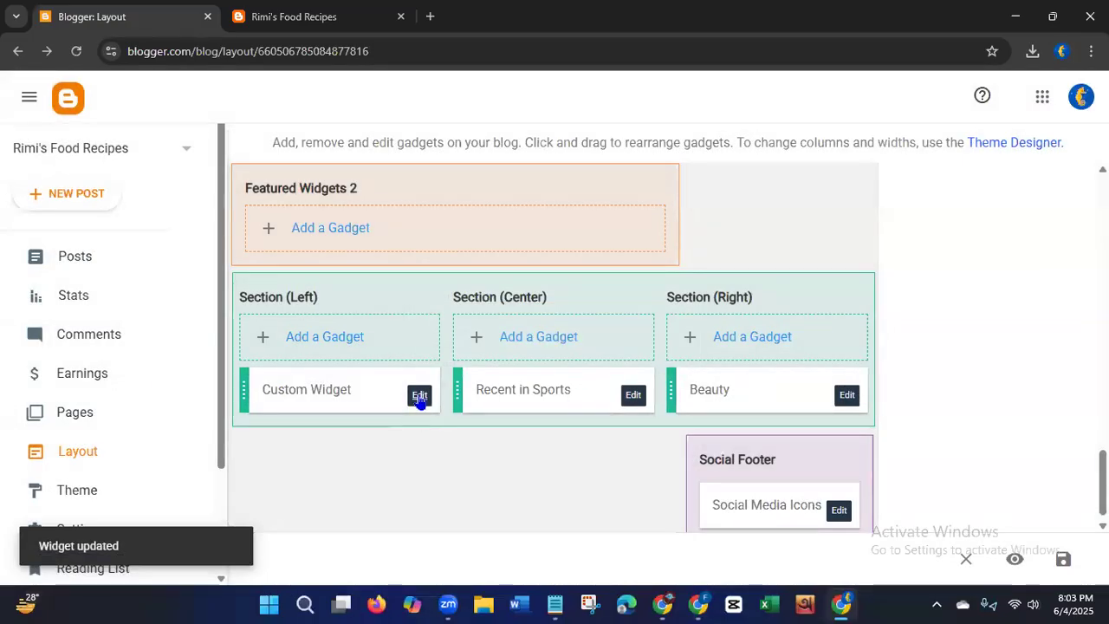
Step: Remove the Custom Widget gadget from Section (Left) and the Recent in Sports gadget from Section (Center)
left_click(419, 395)
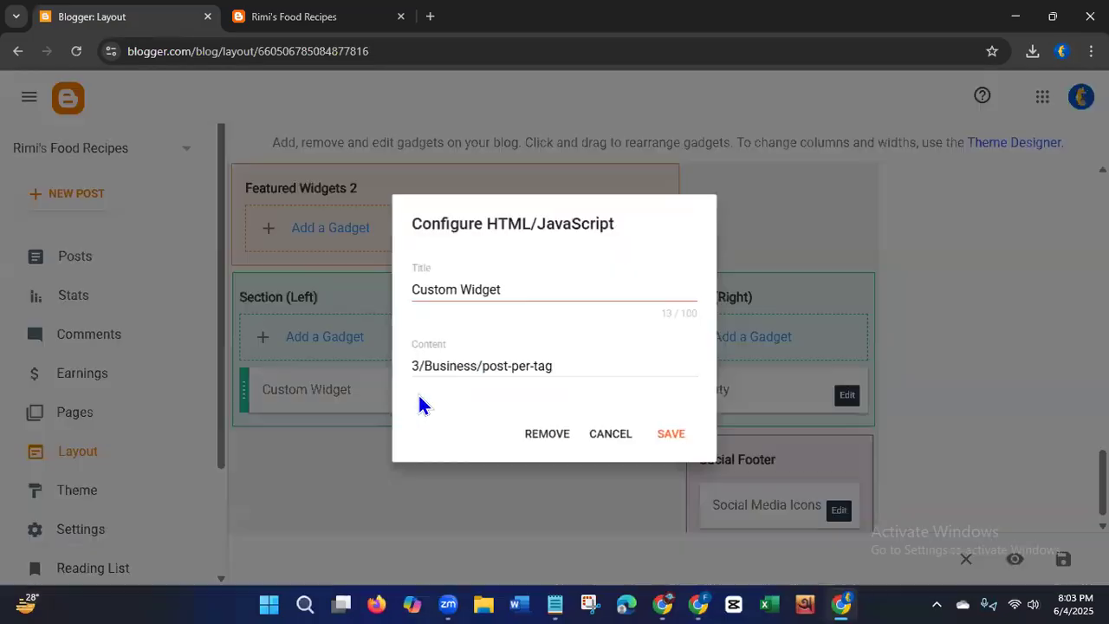
left_click(539, 437)
left_click(668, 377)
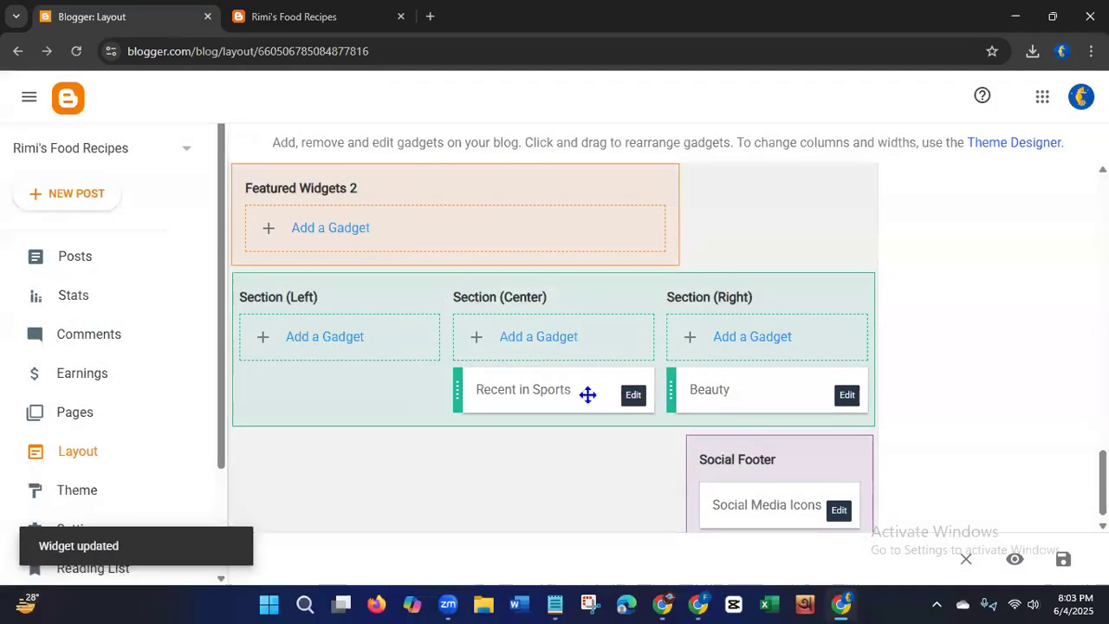
left_click(635, 402)
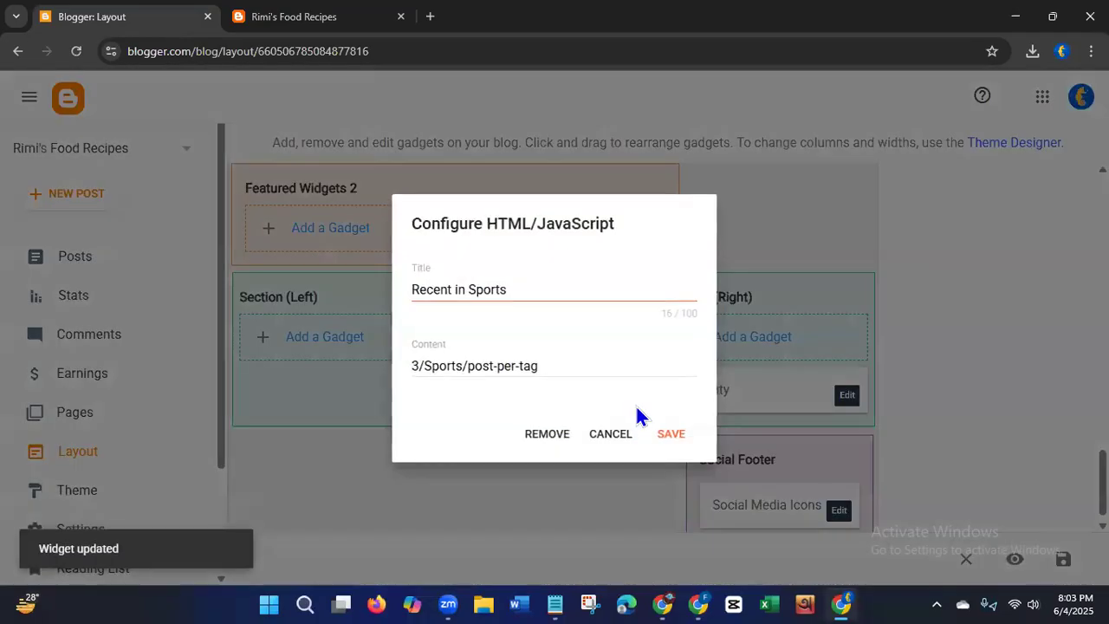
left_click(668, 436)
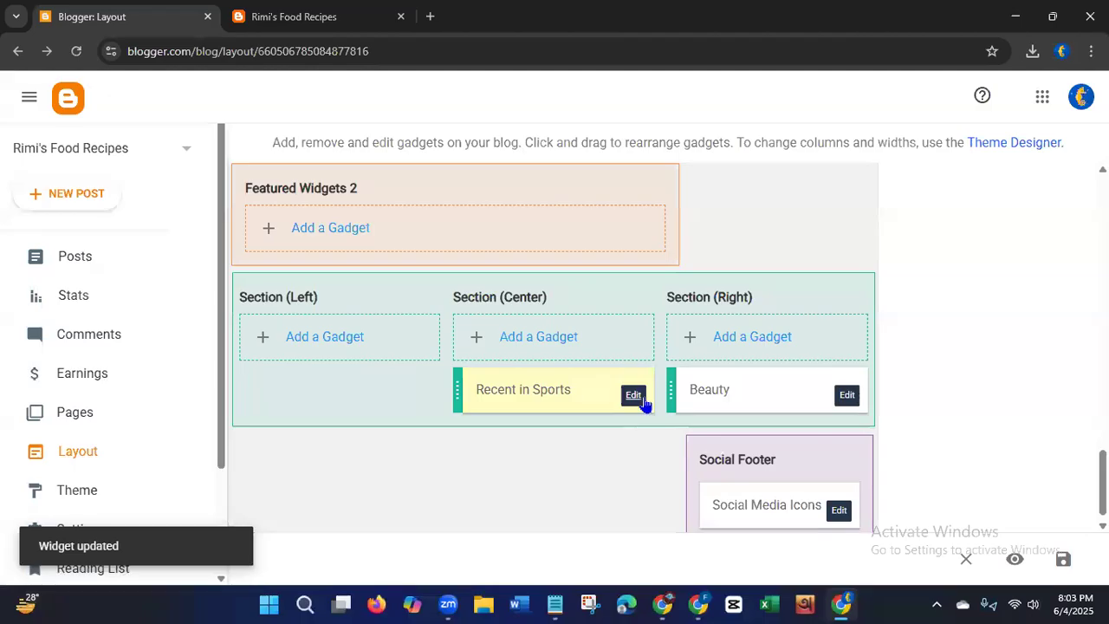
left_click(642, 400)
left_click(569, 435)
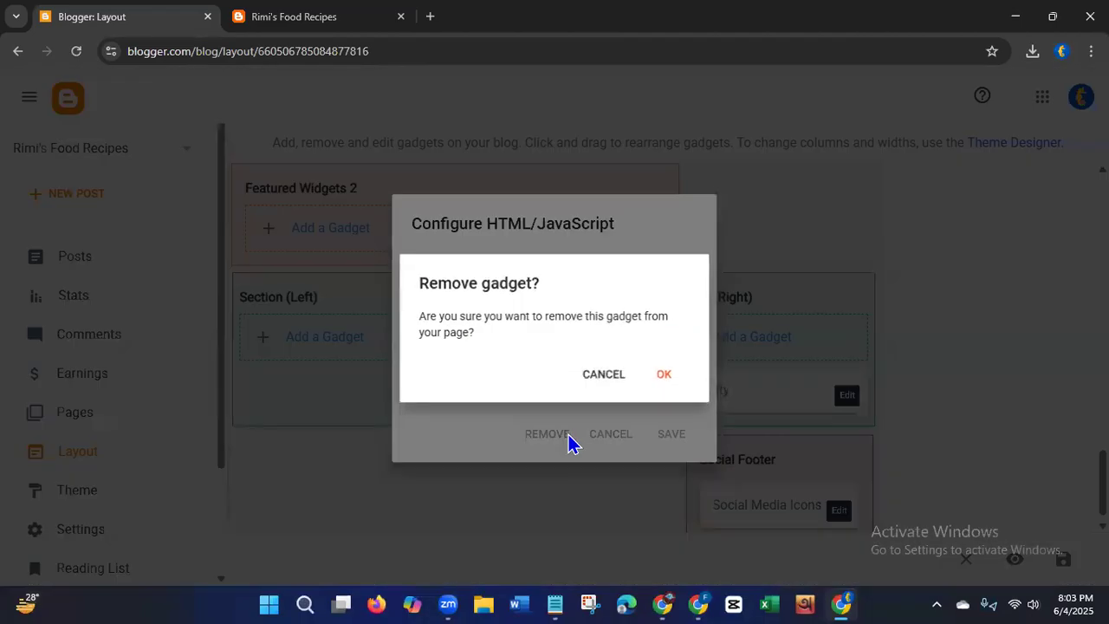
left_click(663, 377)
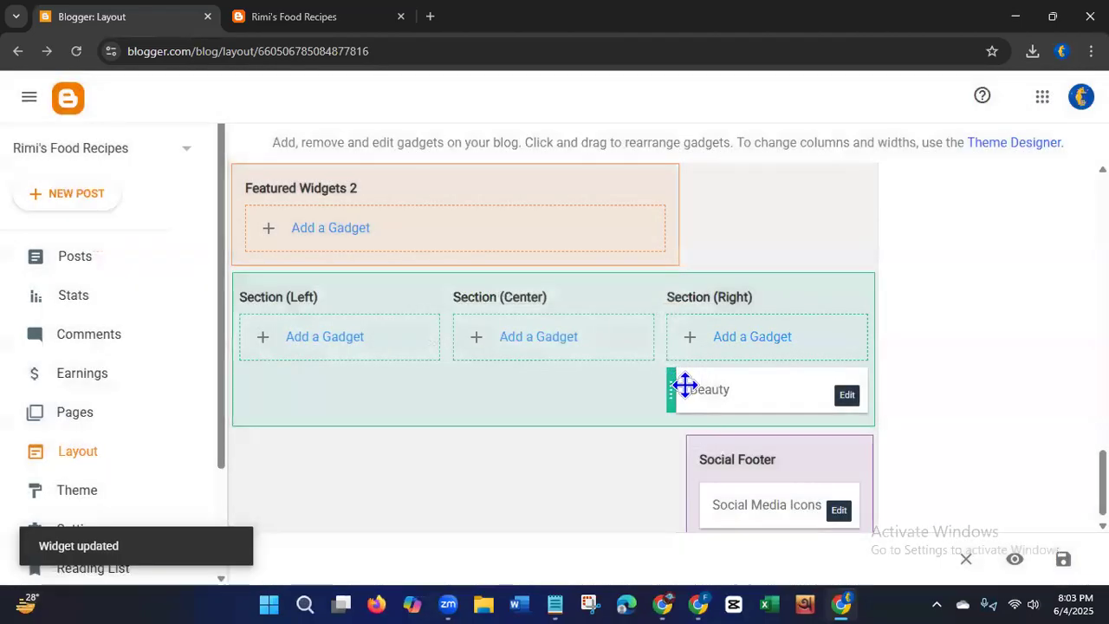
Step: Remove the Beauty gadget from Section (Right)
left_click(848, 399)
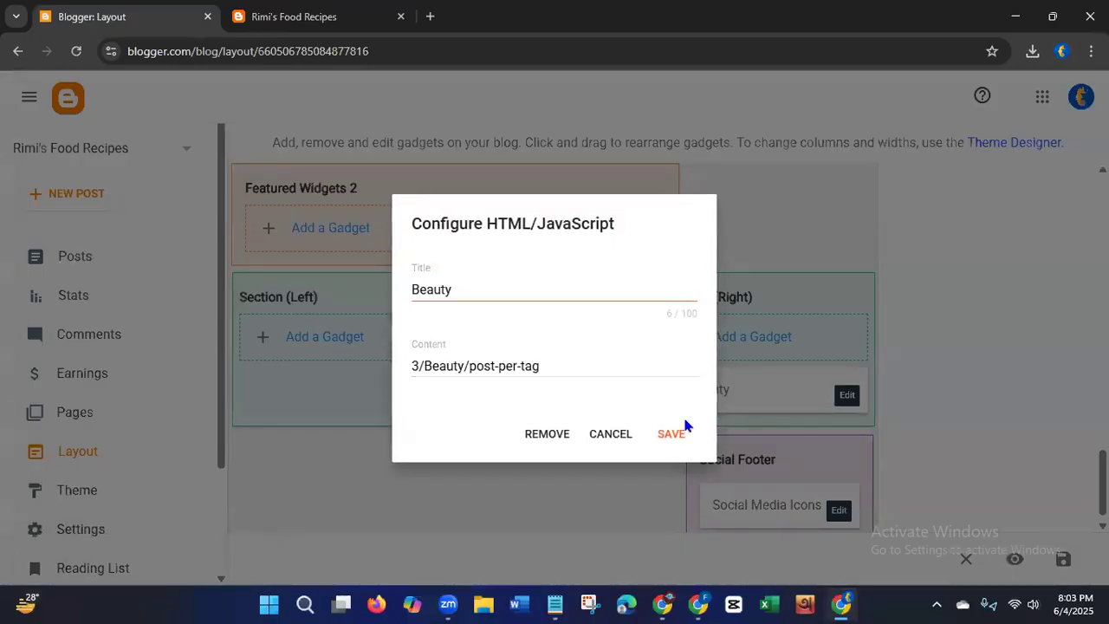
left_click(550, 434)
left_click(664, 384)
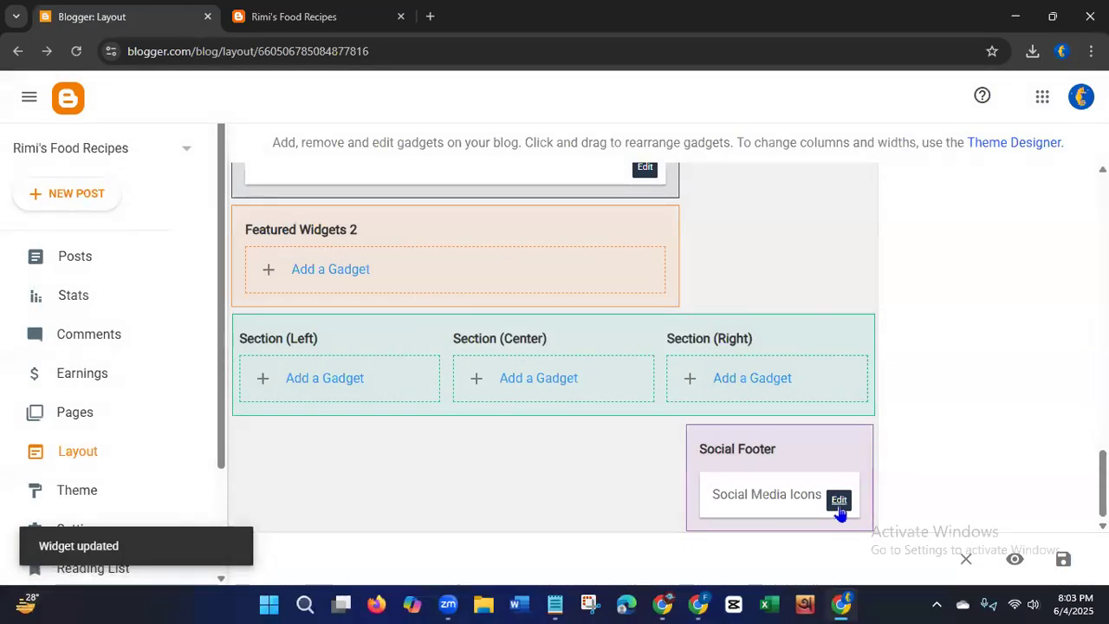
Step: Delete the instagram and pinterest items from the Social Footer's Social Media Icons link list and save the gadget
left_click(839, 501)
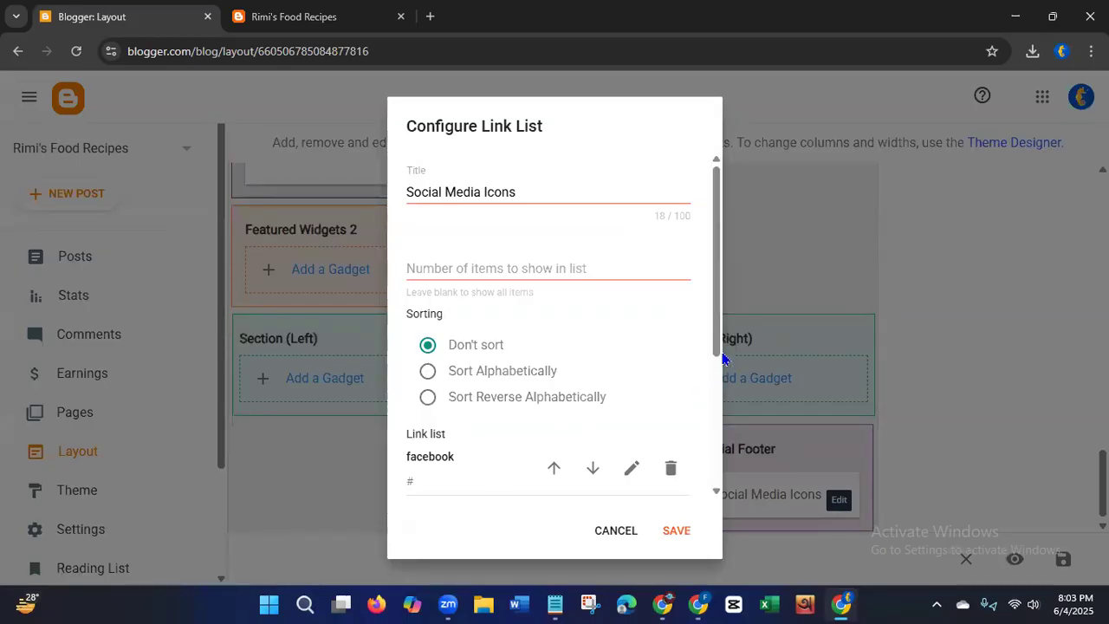
left_click_drag(719, 349, 718, 490)
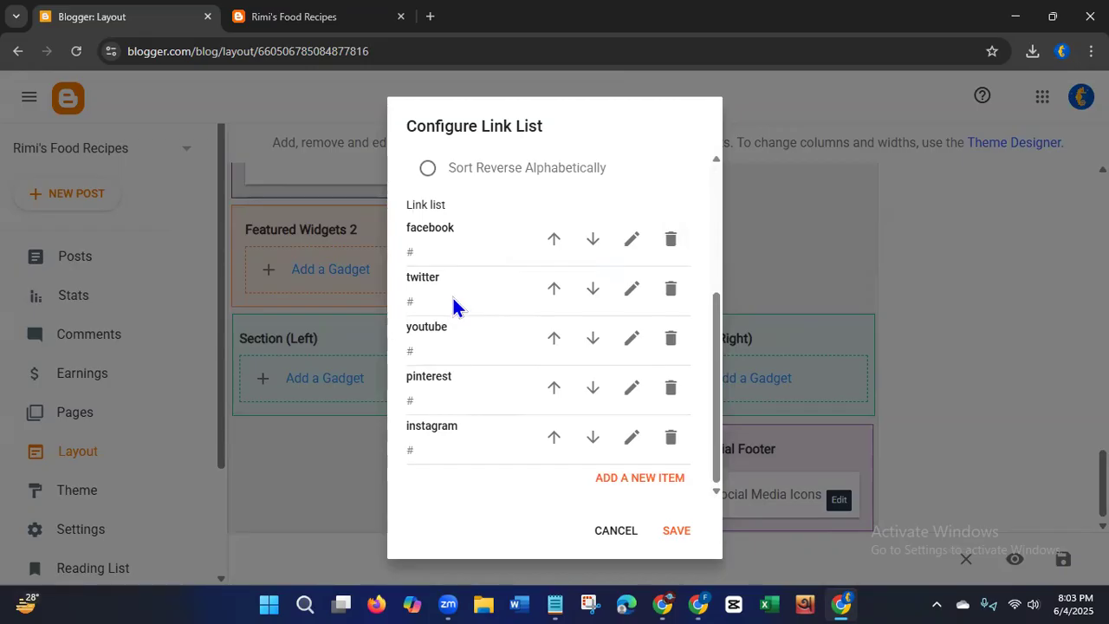
left_click(671, 437)
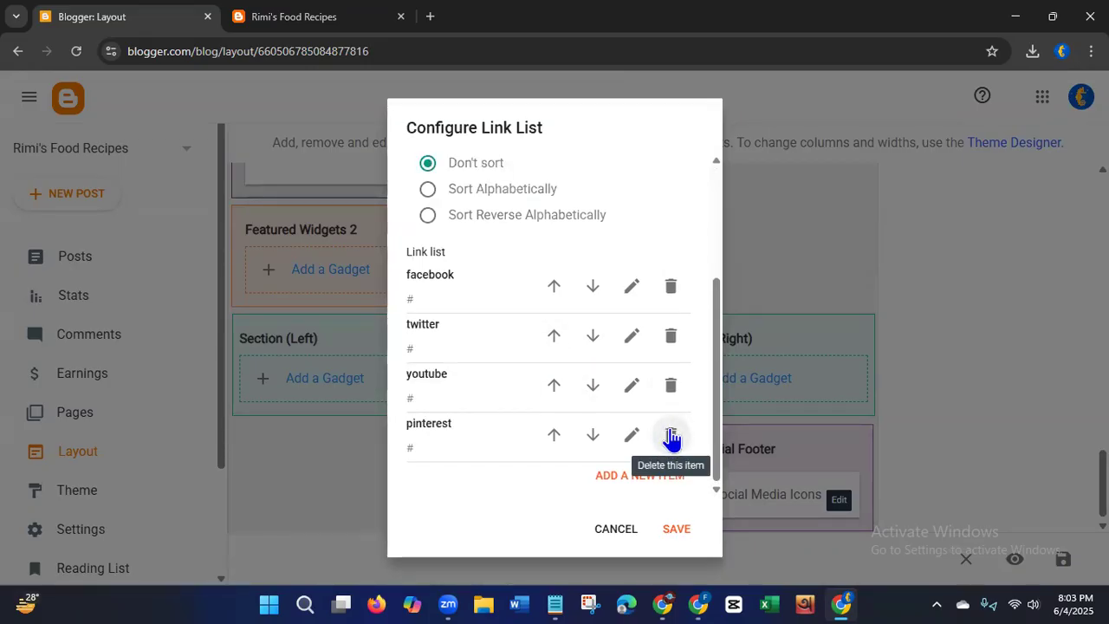
left_click(671, 437)
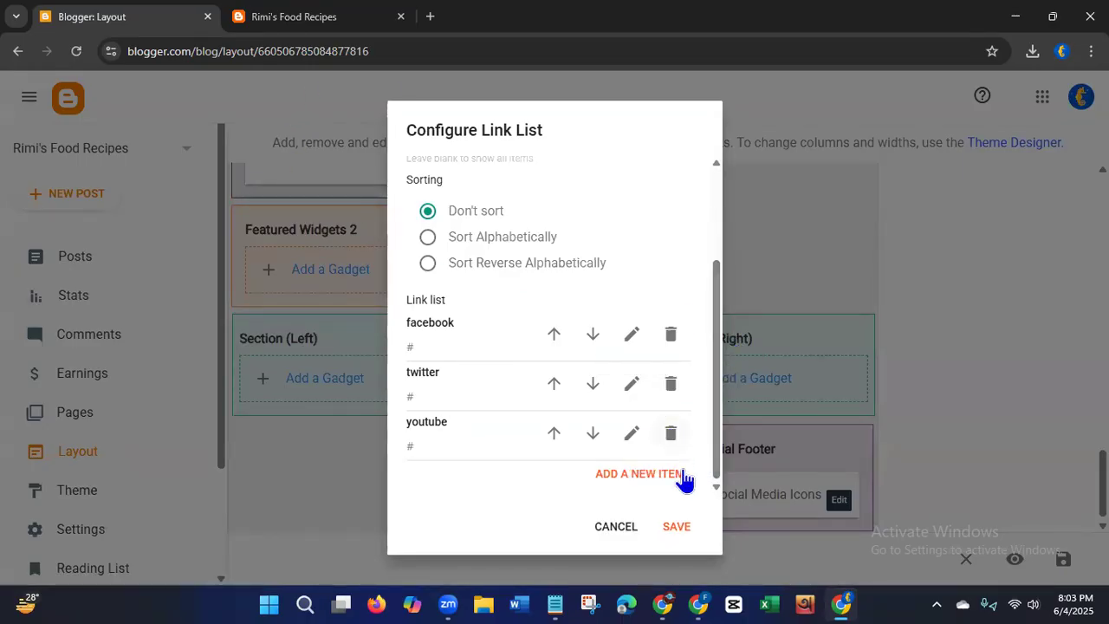
left_click(673, 530)
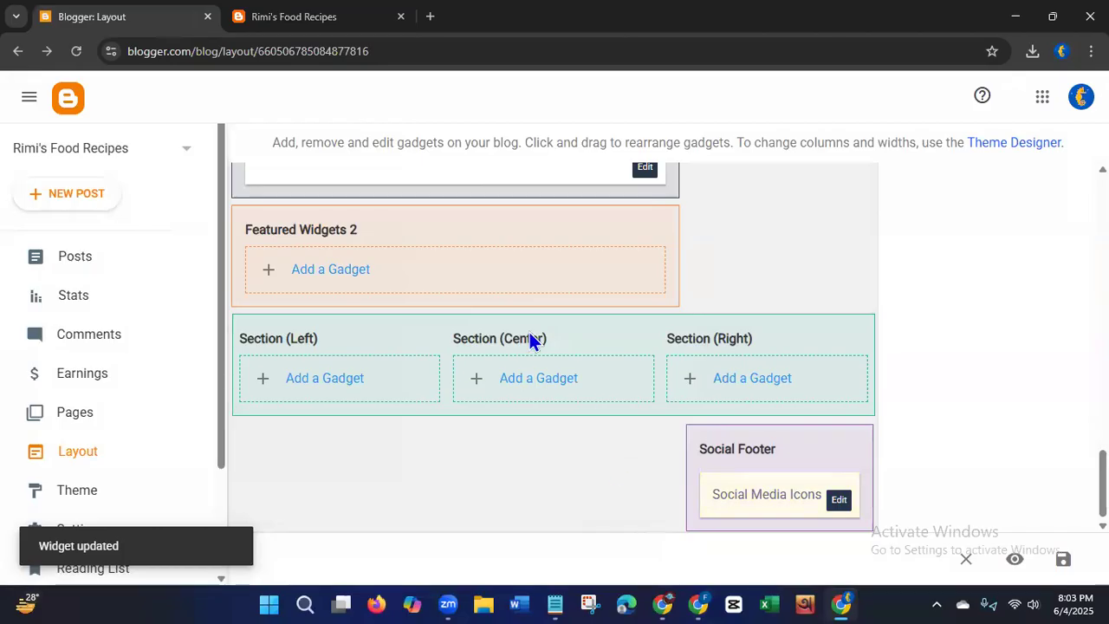
Step: Save the layout and reload the live Rimi's Food Recipes blog to check the page down to its footer
left_click(1065, 561)
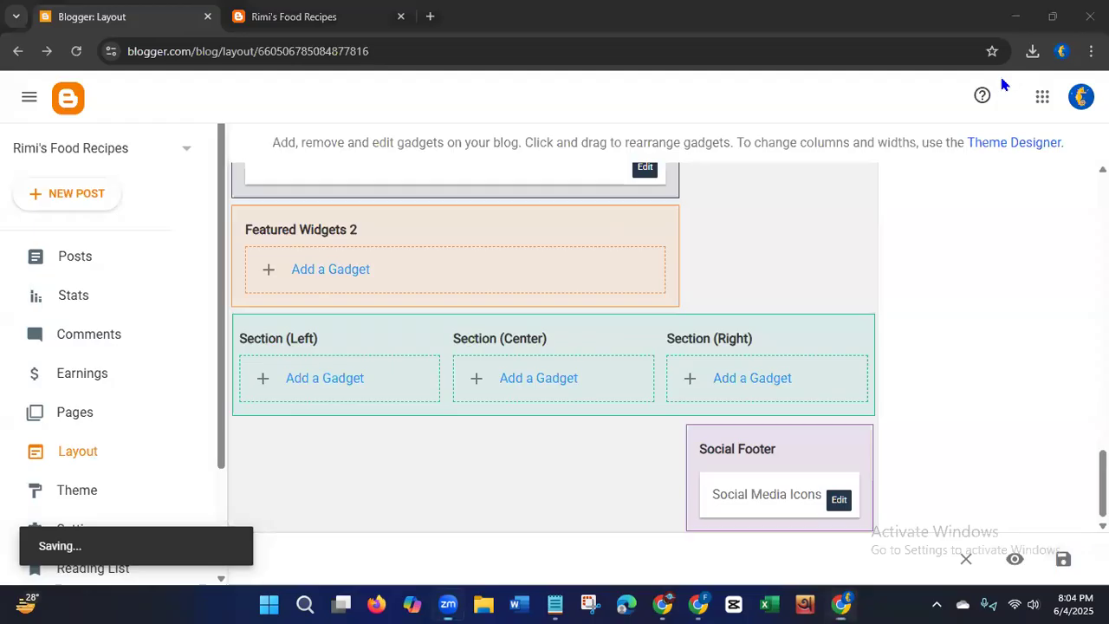
left_click(308, 26)
left_click(78, 51)
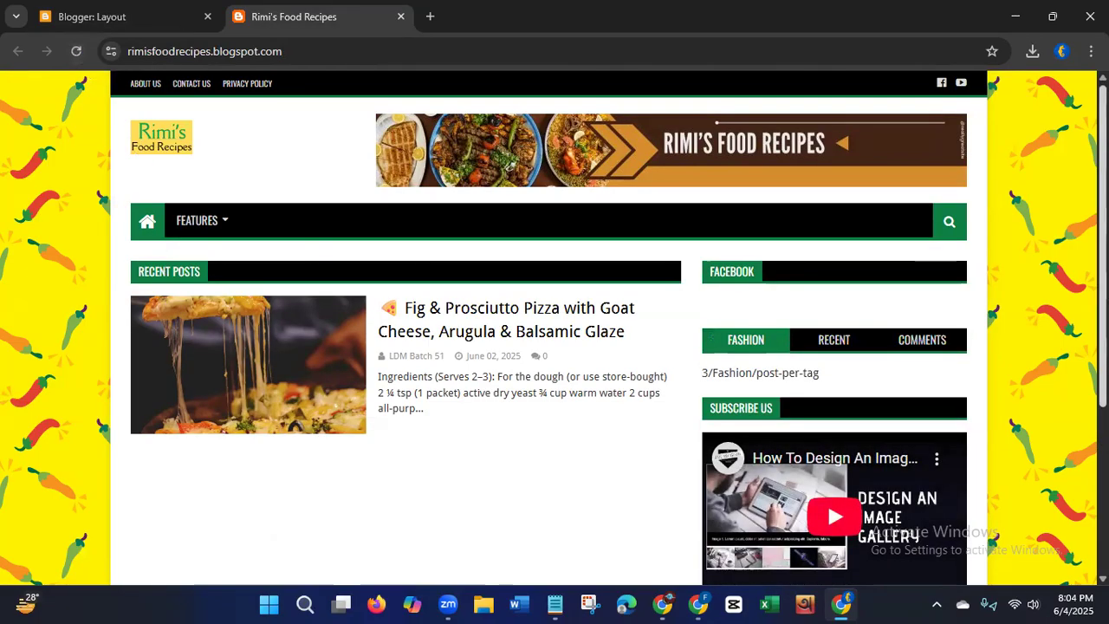
scroll(792, 260, "down", 3)
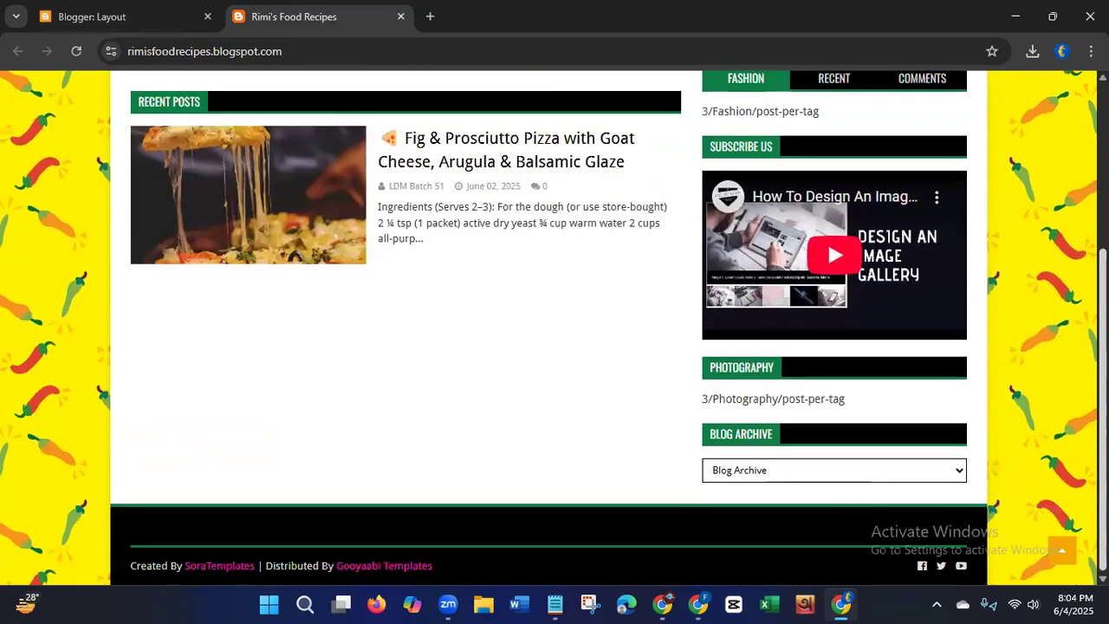
Step: Switch to Canva, exit the Rimi's Food Recipes banner design to the home page and close the extra tabs
scroll(1062, 209, "up", 3)
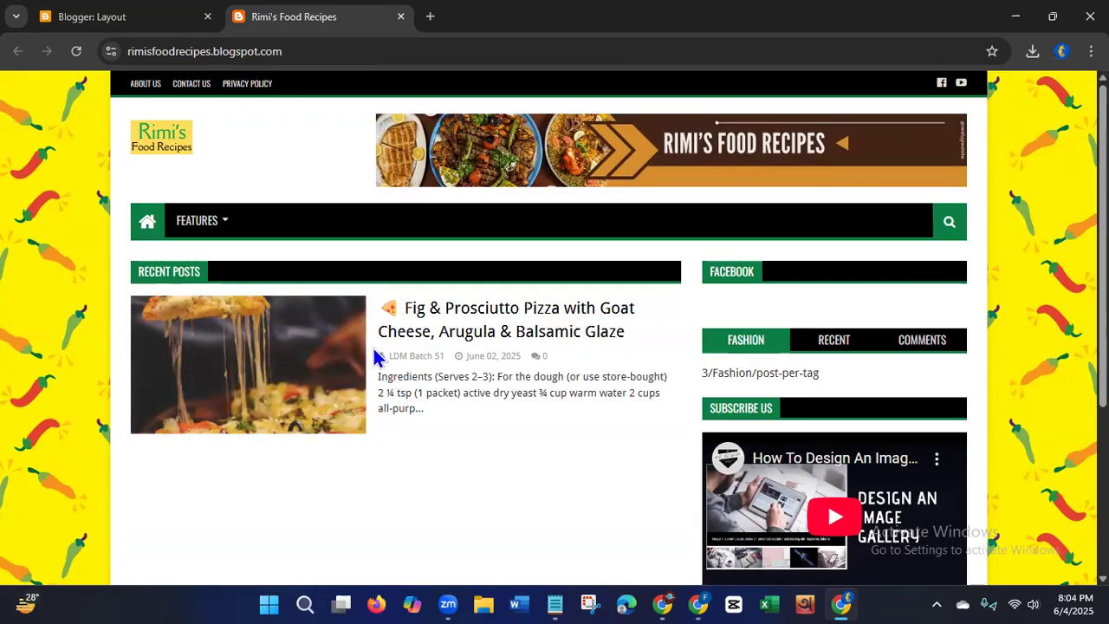
left_click(697, 604)
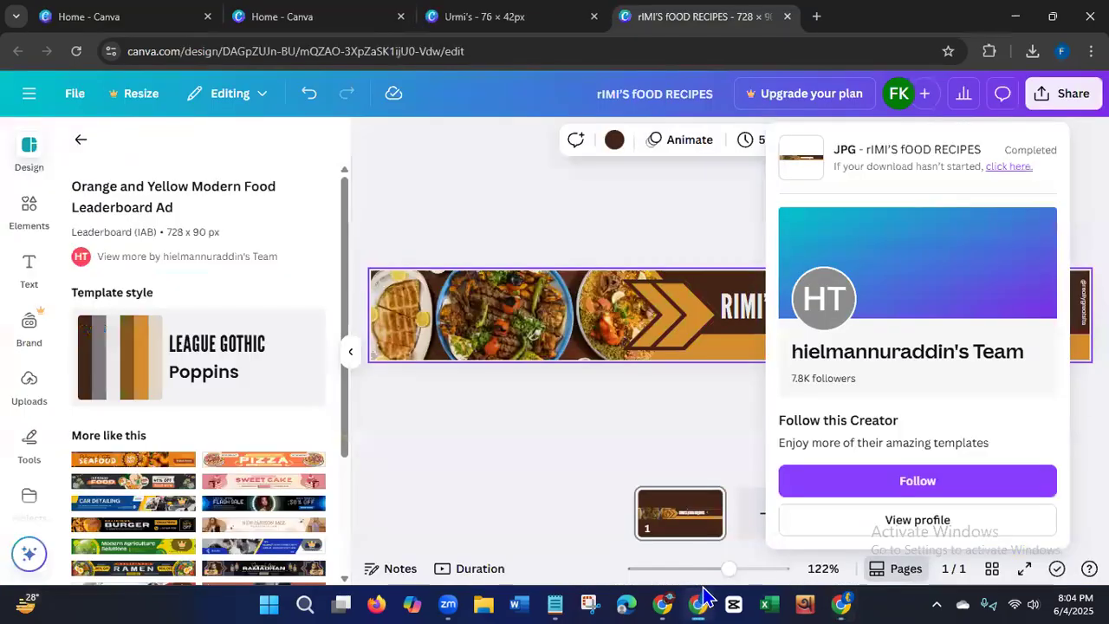
left_click(412, 417)
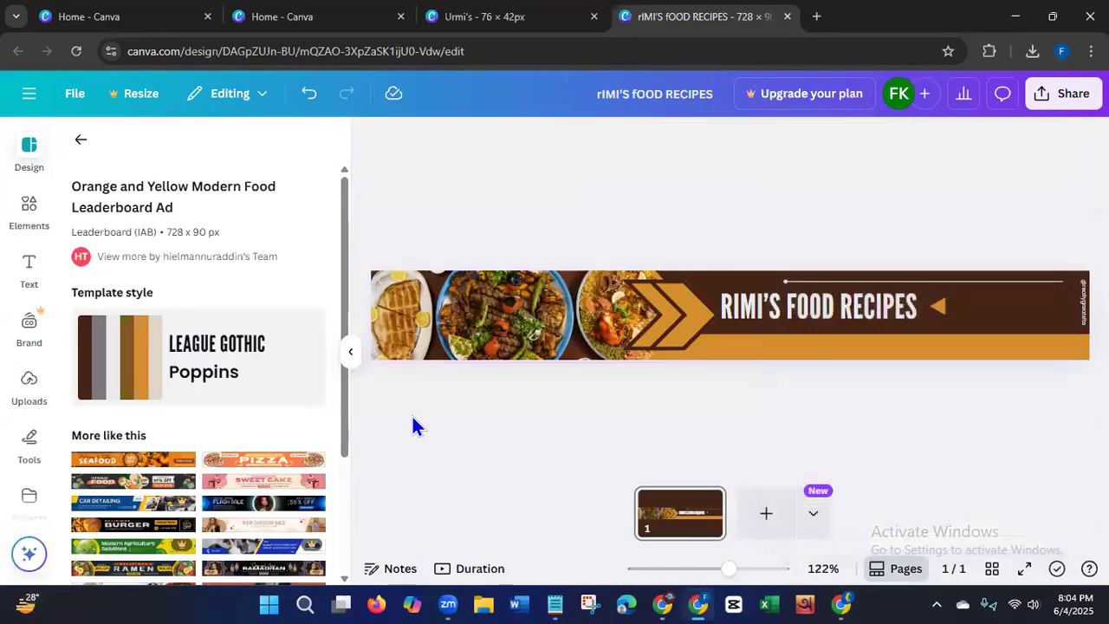
left_click(29, 94)
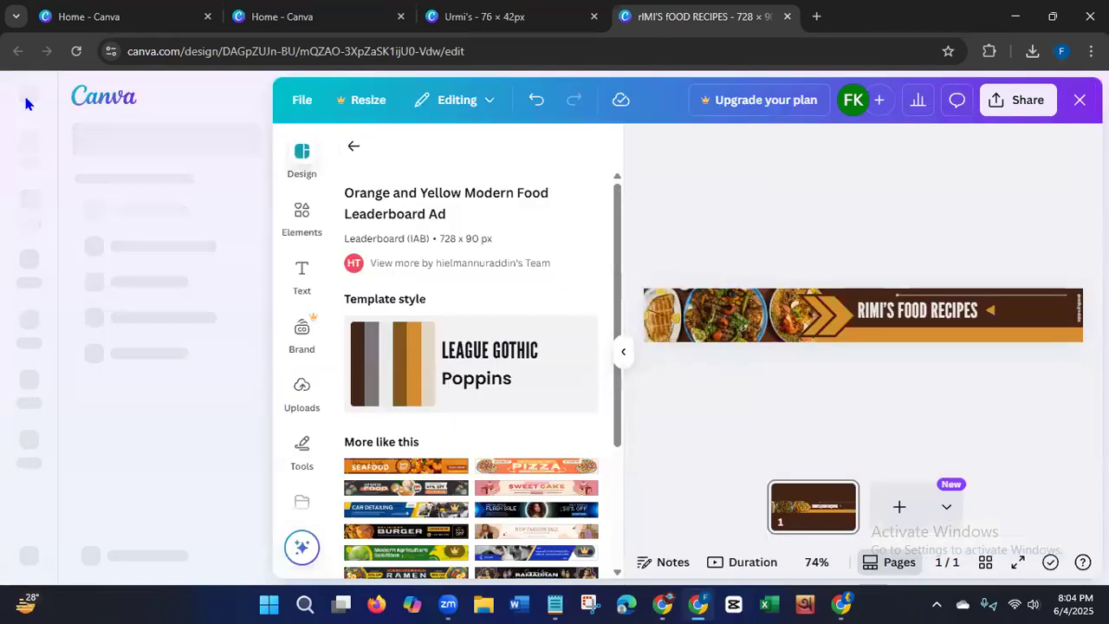
left_click(1080, 99)
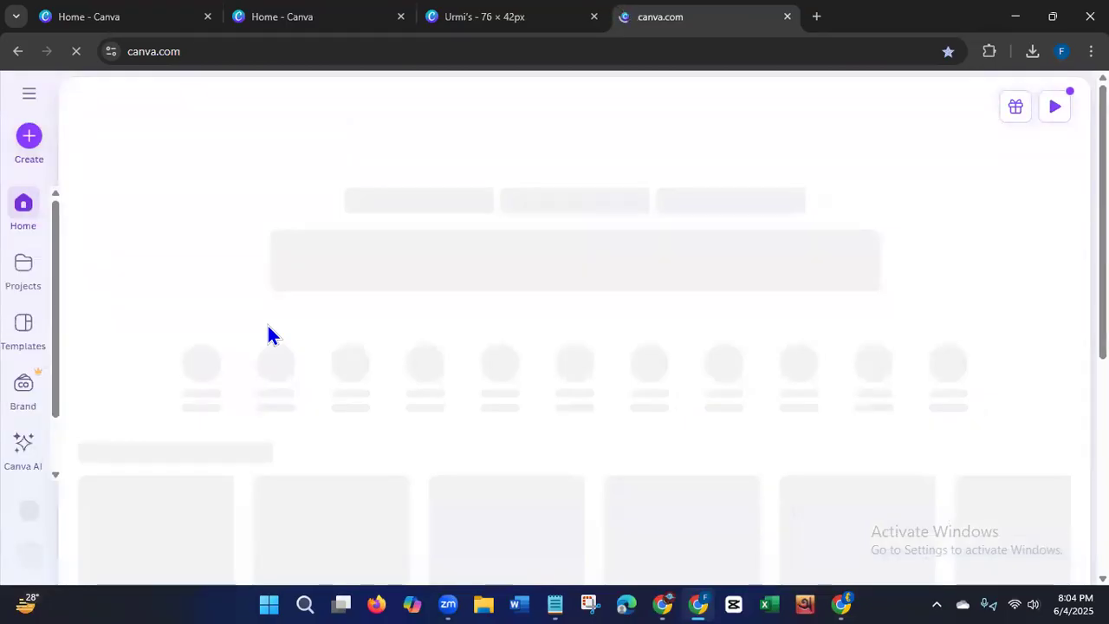
left_click(207, 16)
left_click(207, 17)
left_click(207, 16)
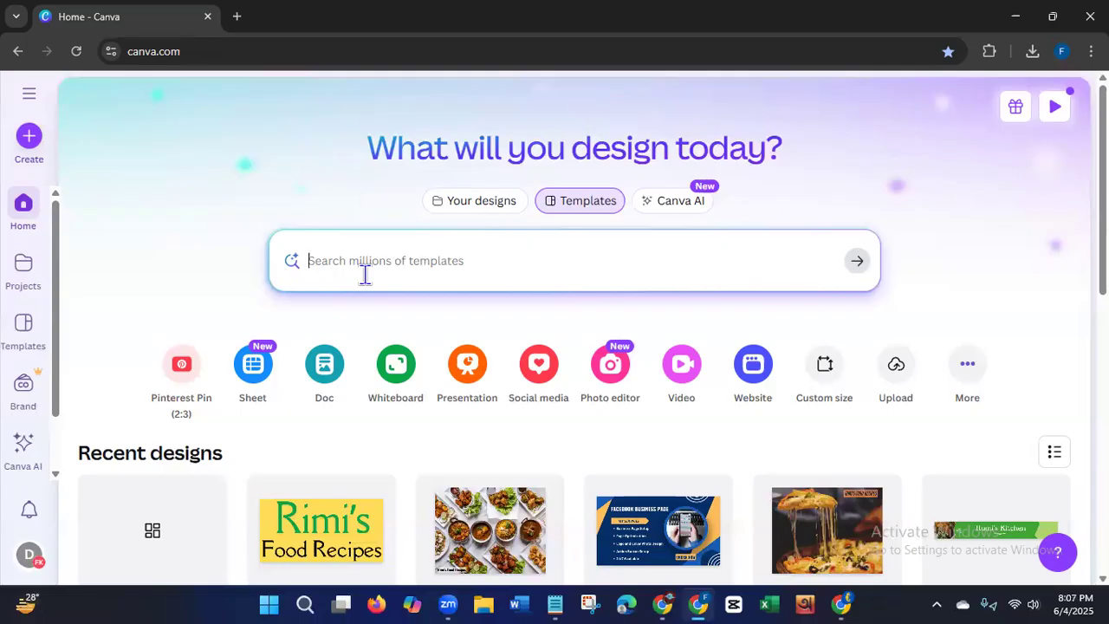
Step: Search the new design types for "BLOGGER LOGO" and create a blank Blog Graphic design
left_click(29, 141)
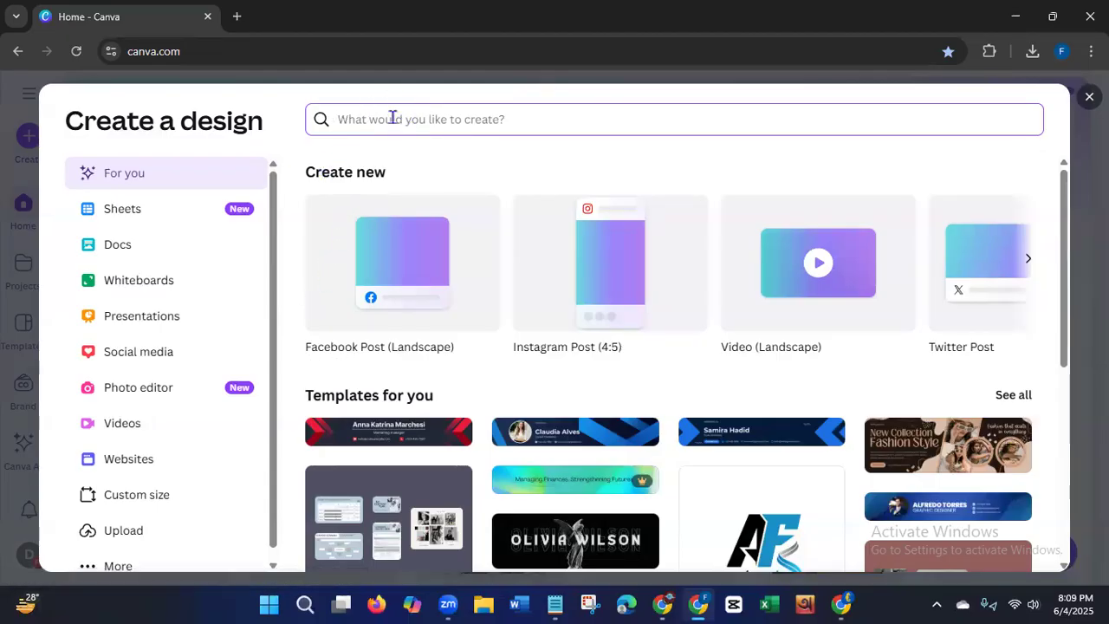
type("B")
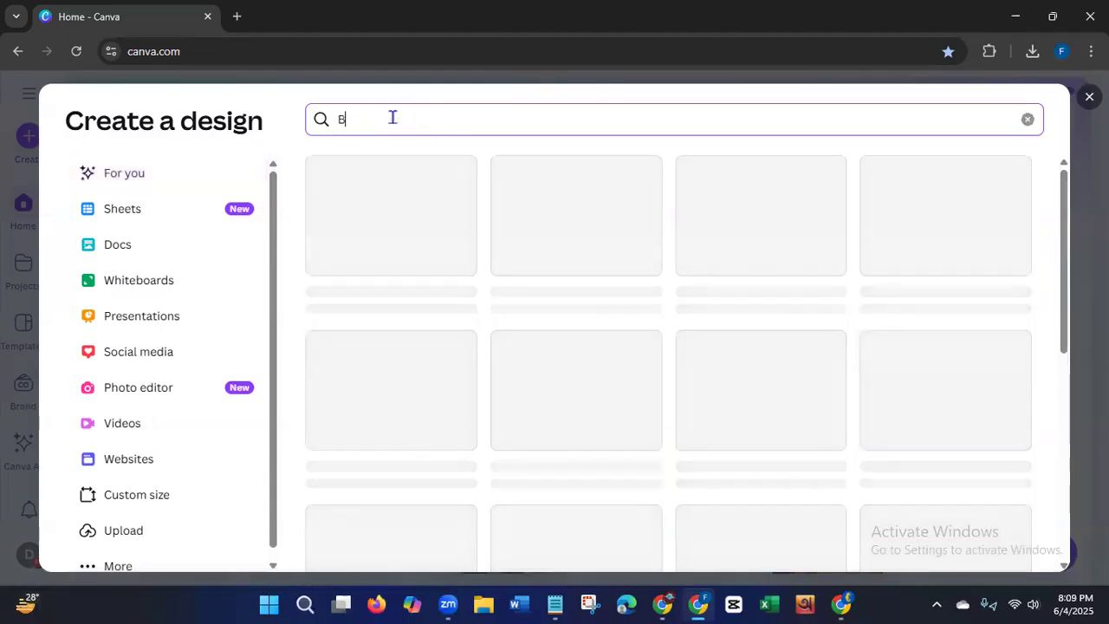
type("LOGGER")
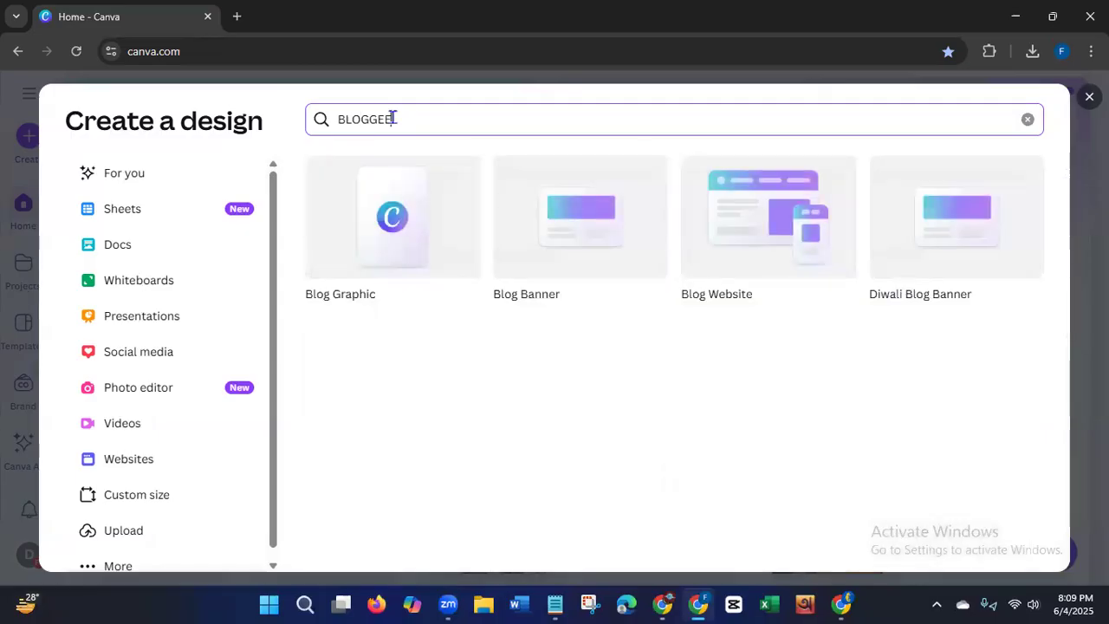
key("BackSpace")
type("R")
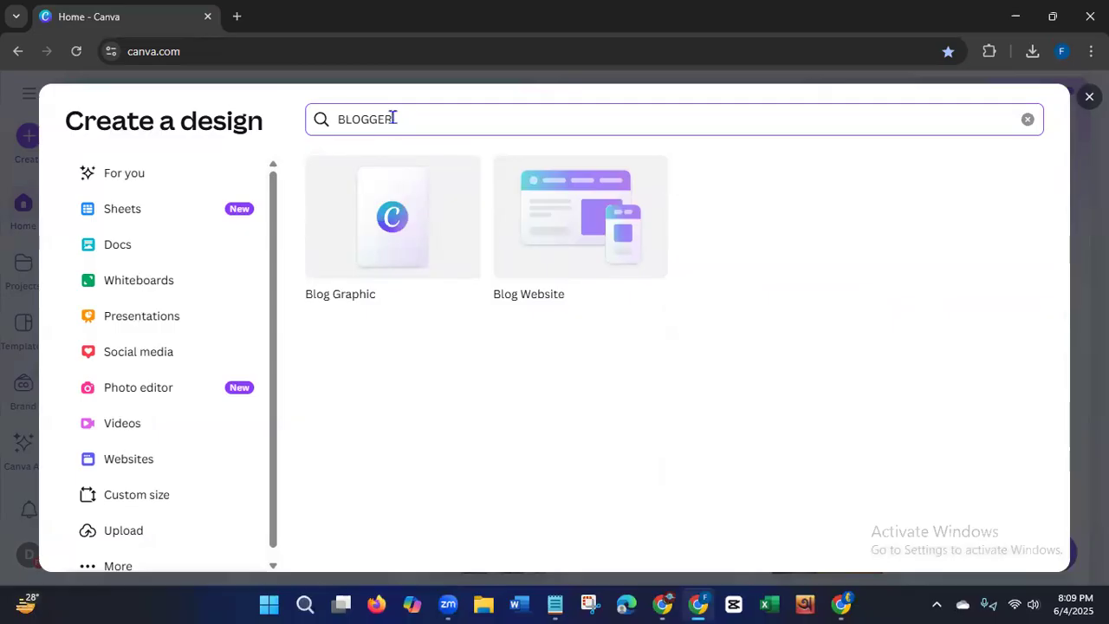
type("LOGO")
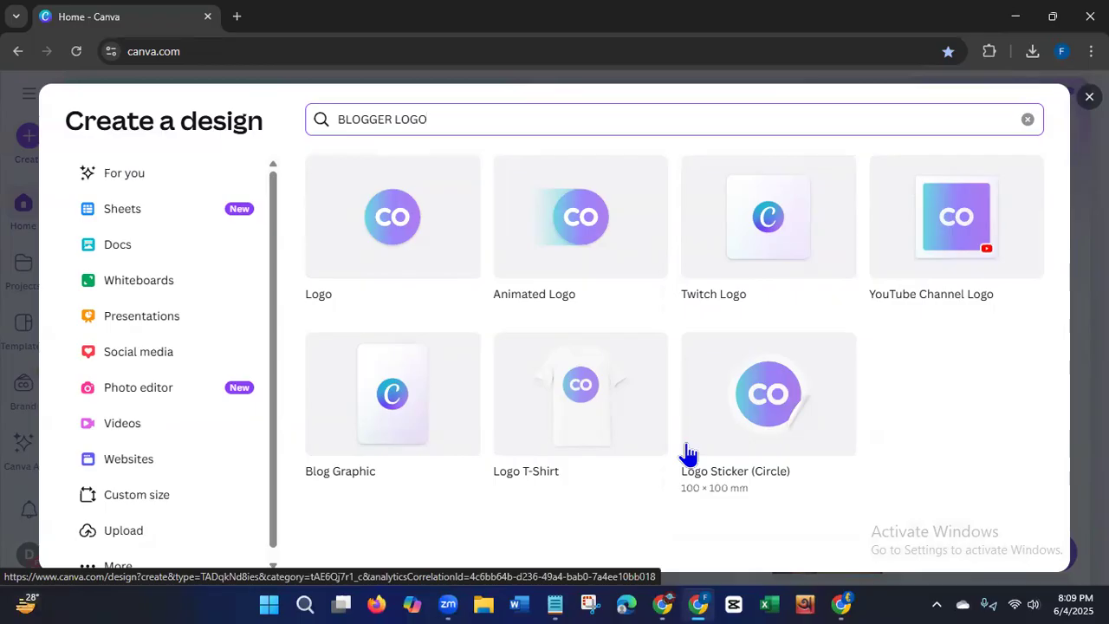
left_click(380, 440)
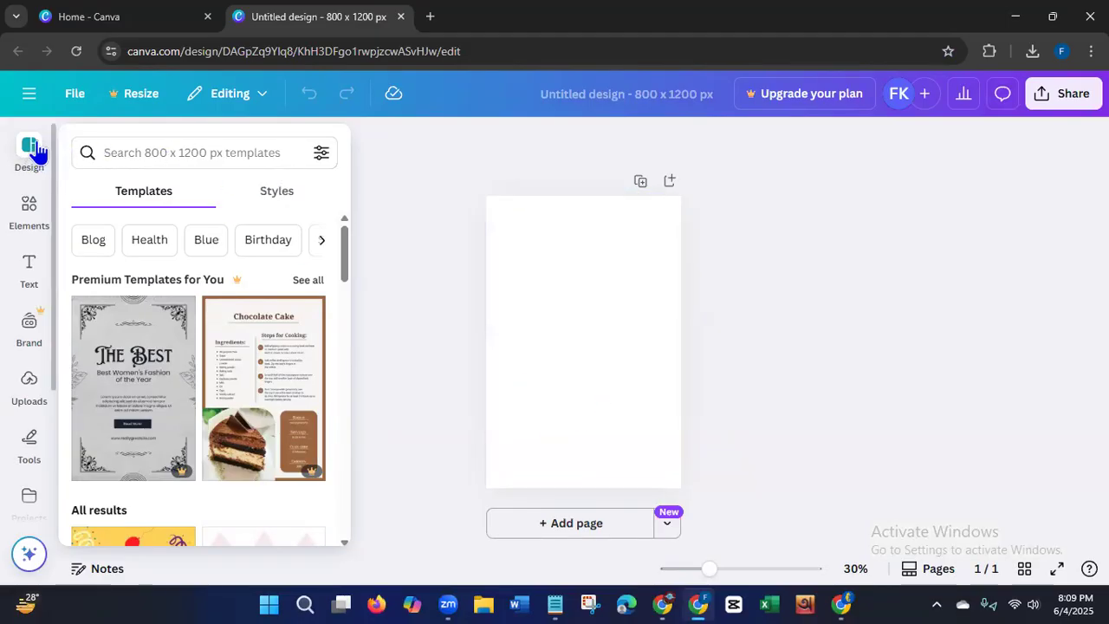
Step: Leave the blank Blog Graphic for the home page and create a custom-size design from the recent 720 × 90 px preset
left_click(27, 98)
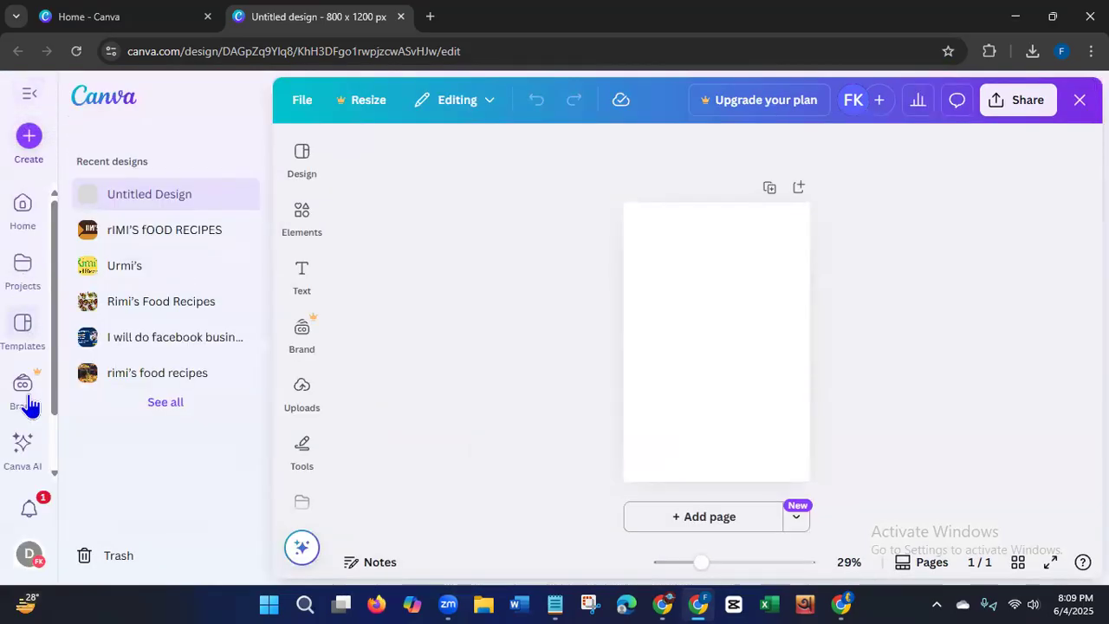
left_click(1080, 100)
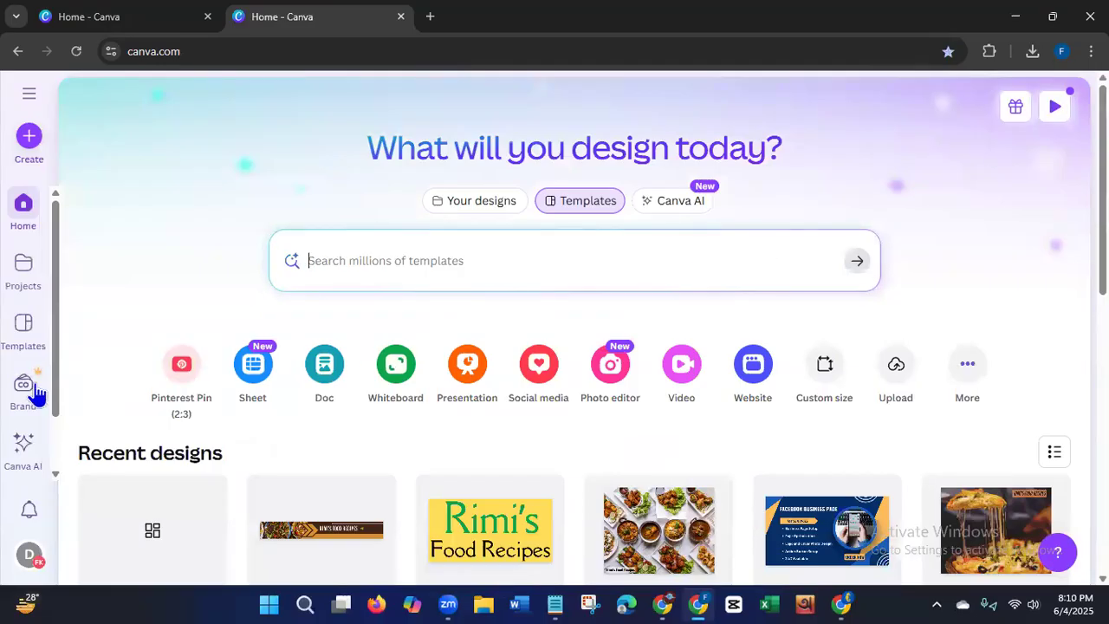
left_click(824, 366)
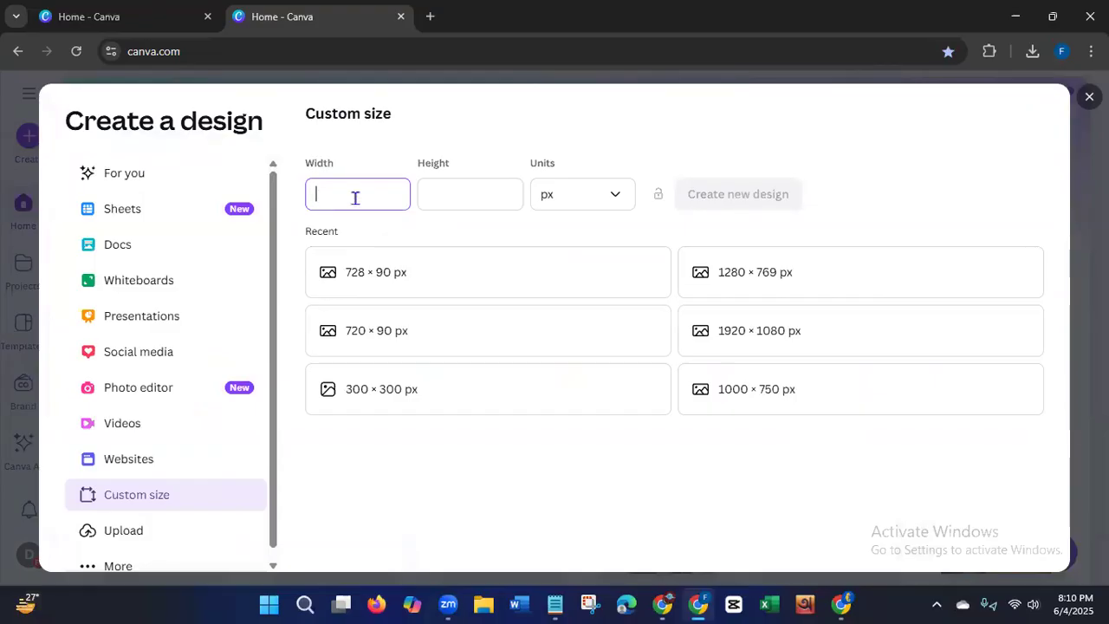
left_click(361, 349)
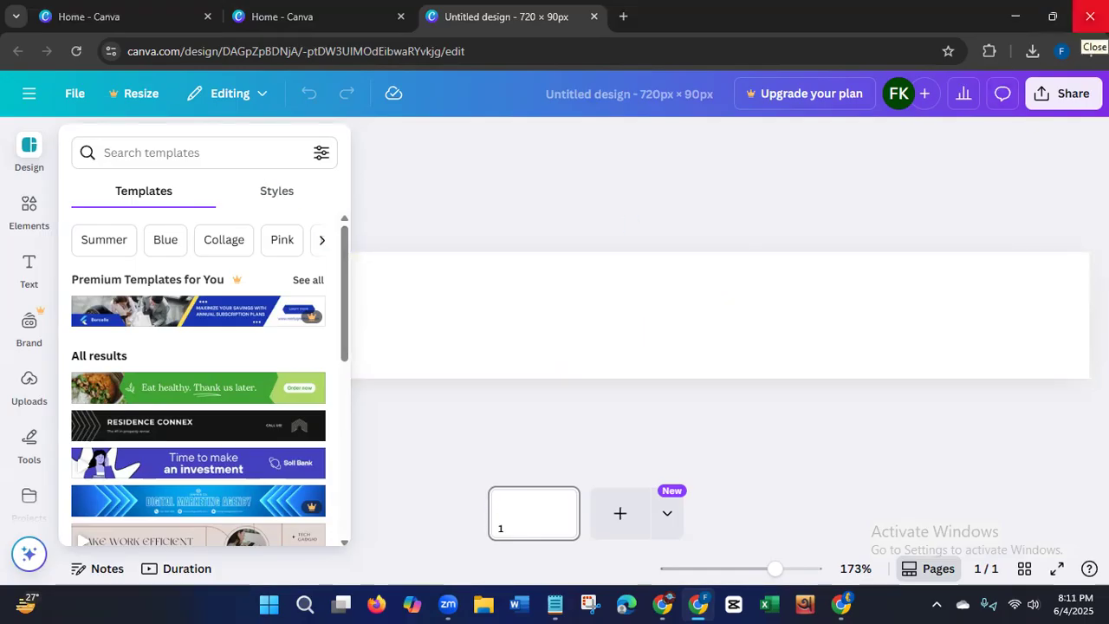
Step: Search Google in a new tab for "BLOGSITE LOGO SIZE"
left_click(623, 18)
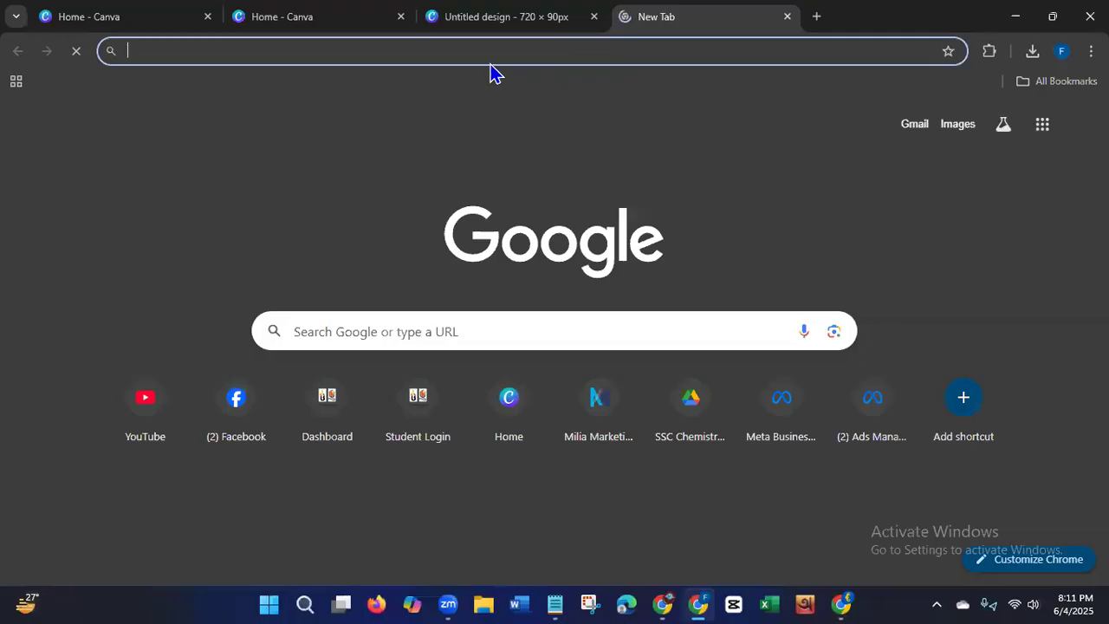
type("B")
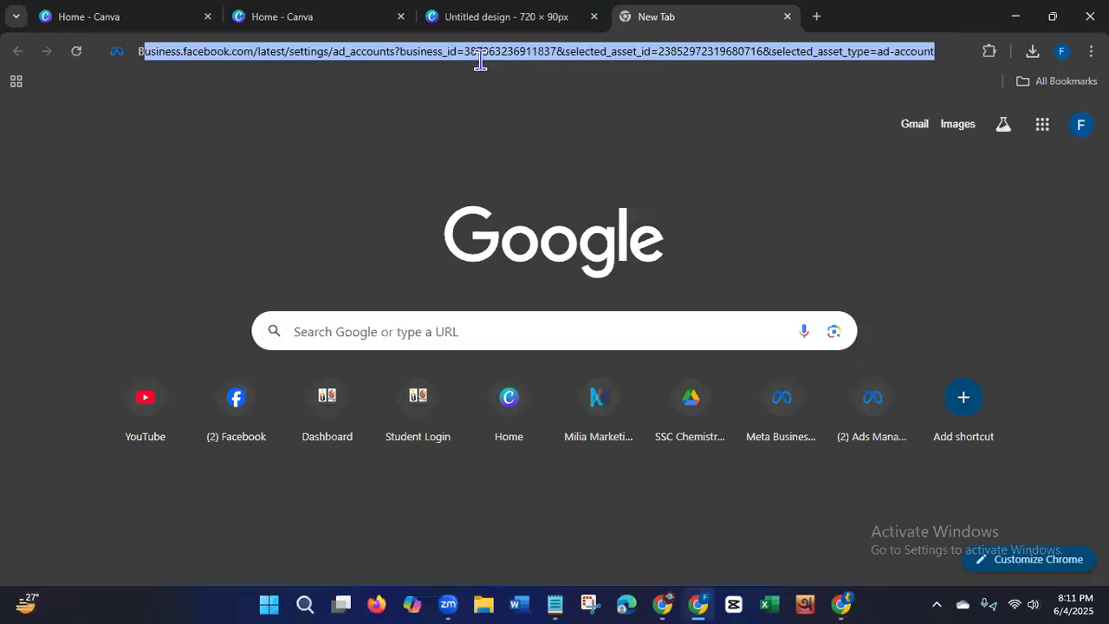
type("LOGS")
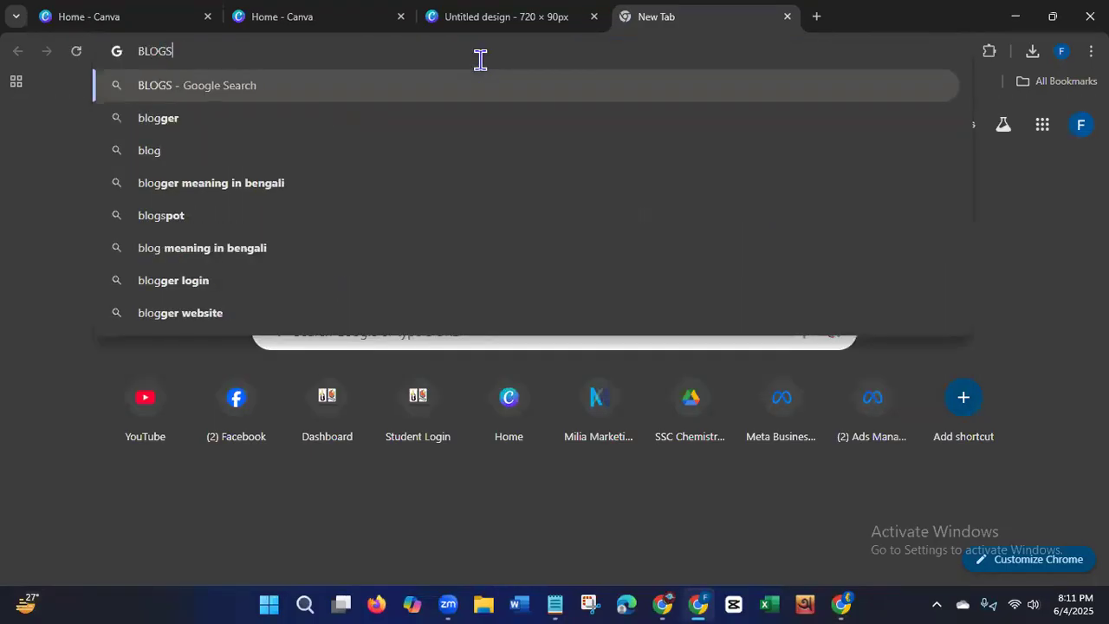
type("ITE L")
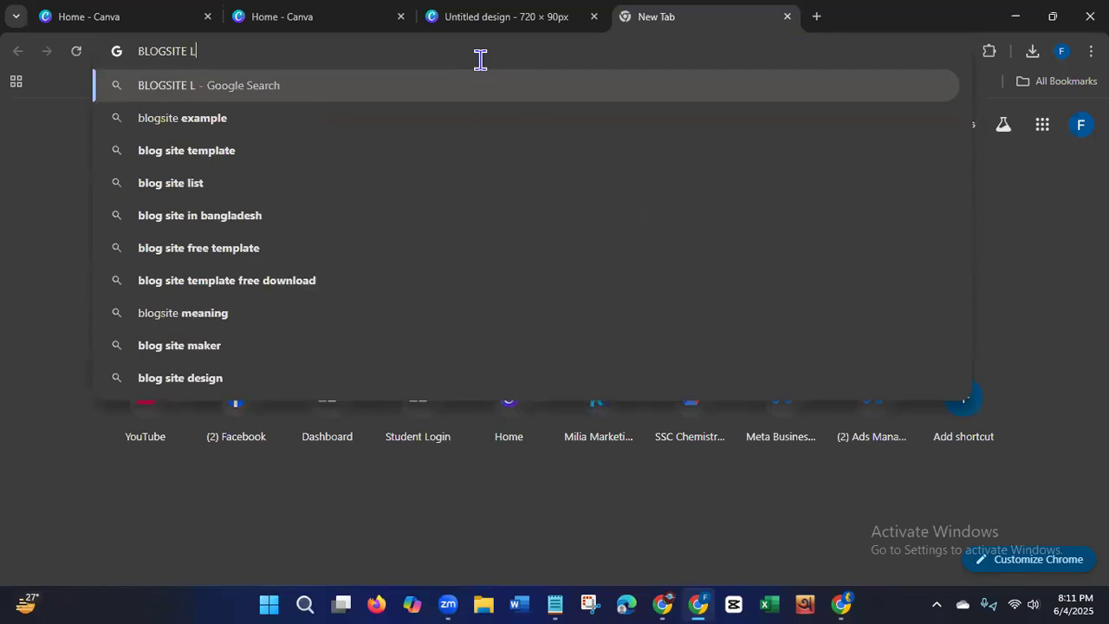
type("OGO SIZE")
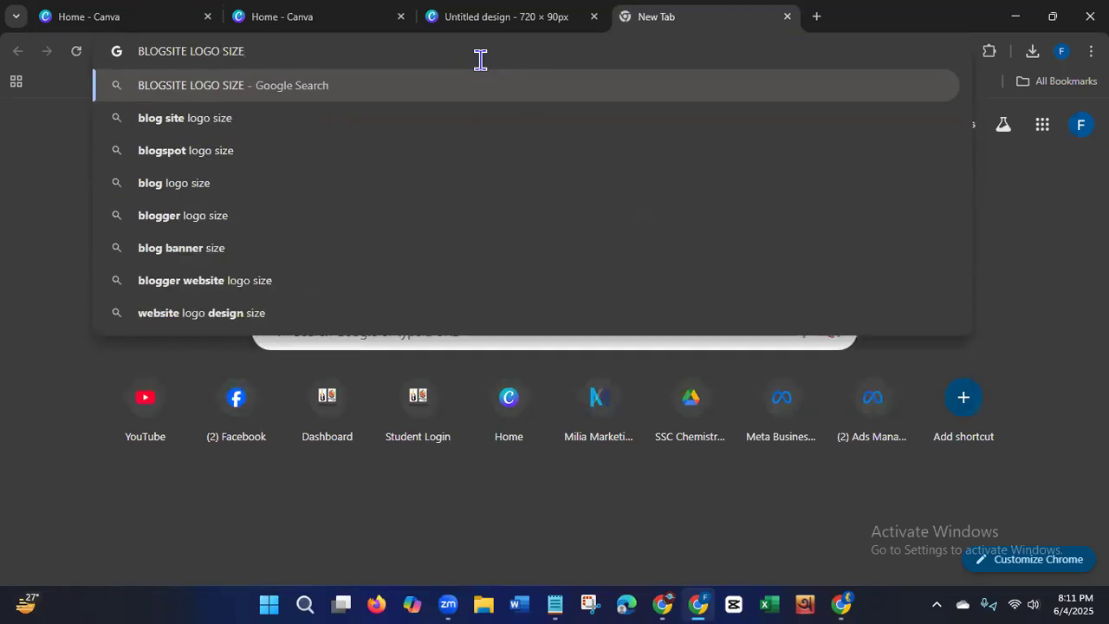
key("Return")
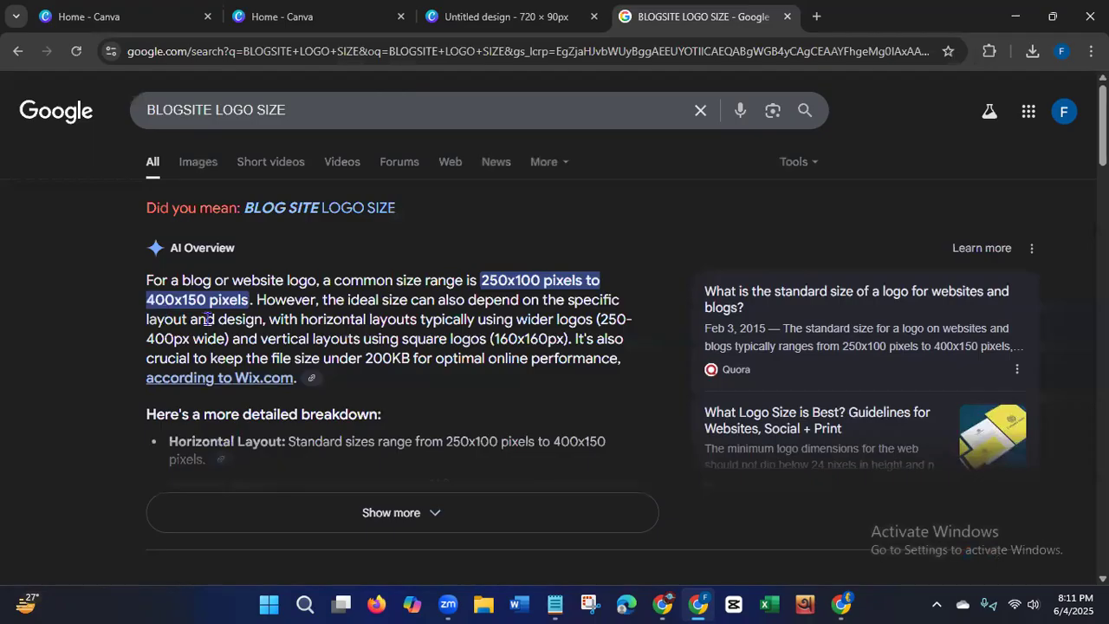
Step: Return to Canva's custom size form and create a new design 400 px wide and 150 px high
left_click(460, 25)
left_click(287, 21)
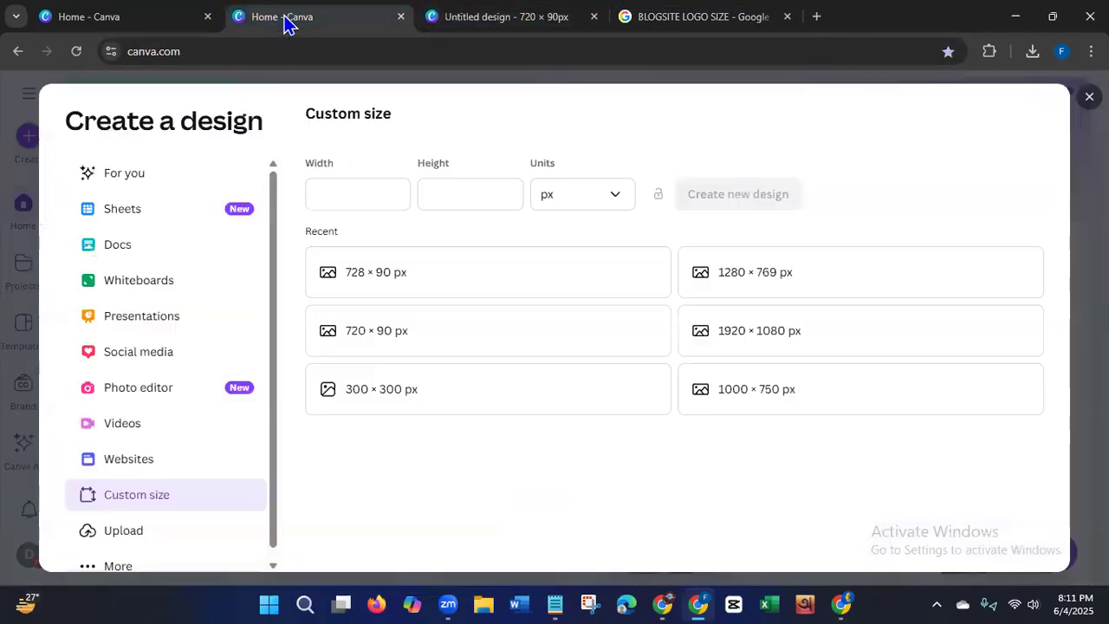
left_click(355, 195)
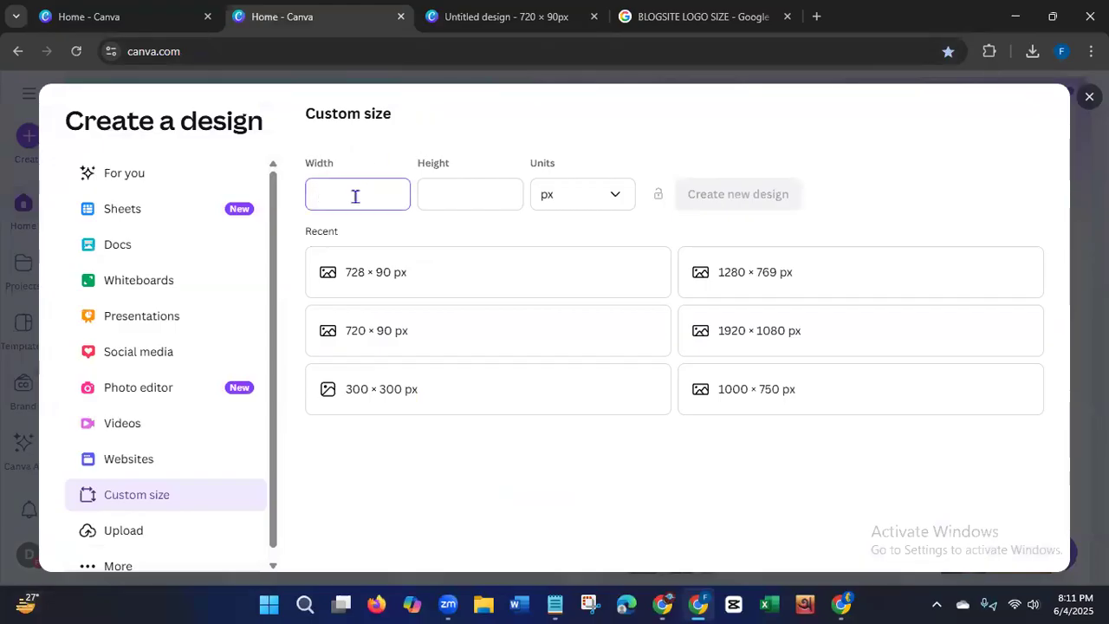
type("400")
left_click(428, 192)
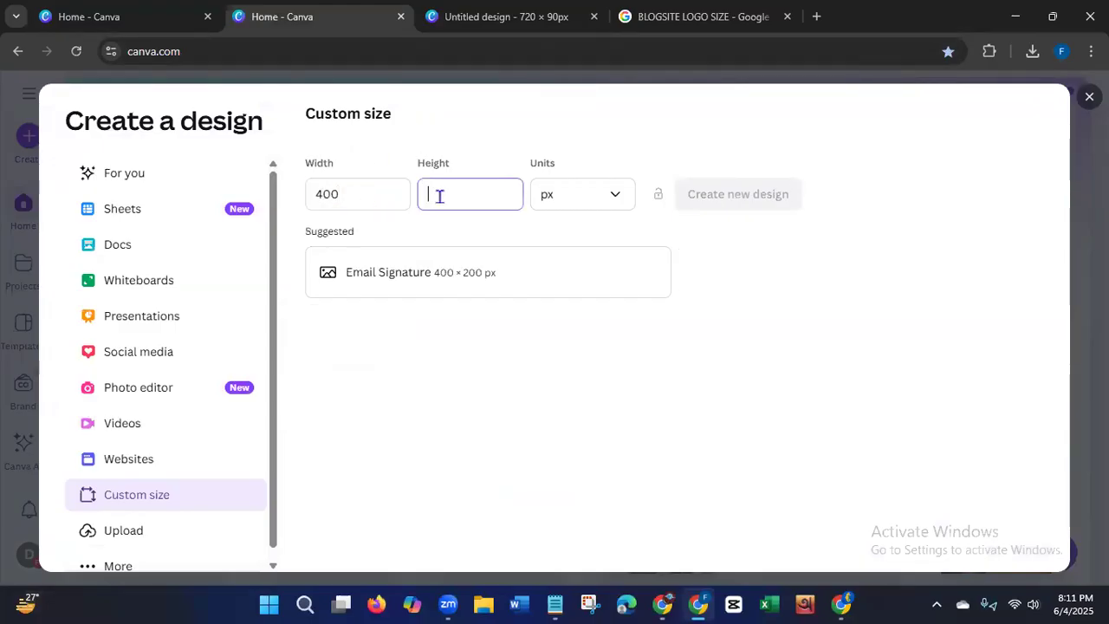
type("15")
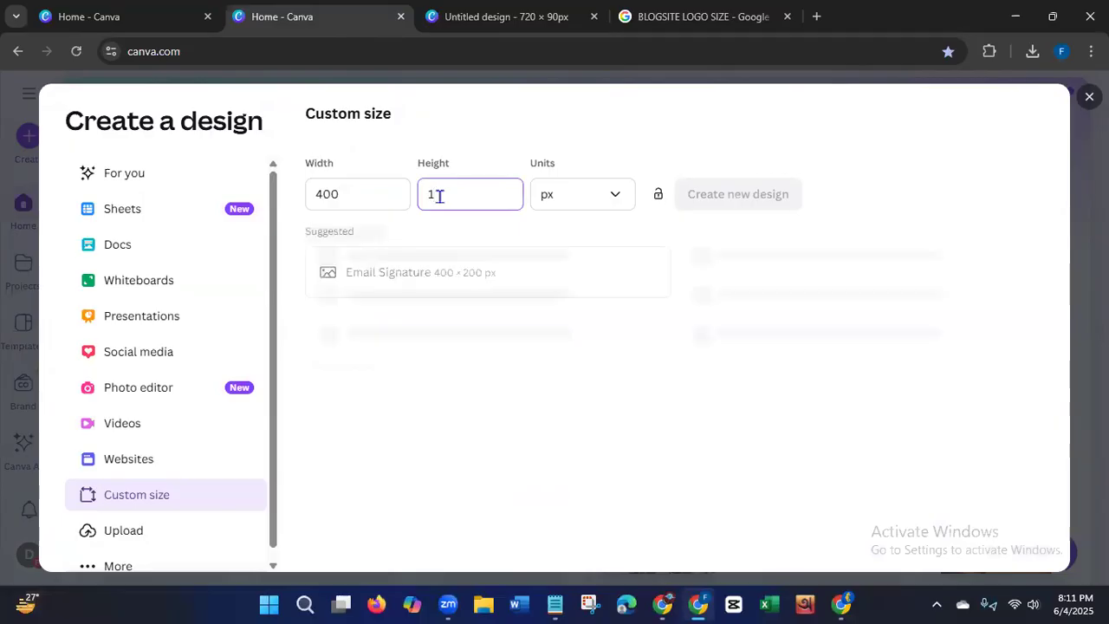
type("0")
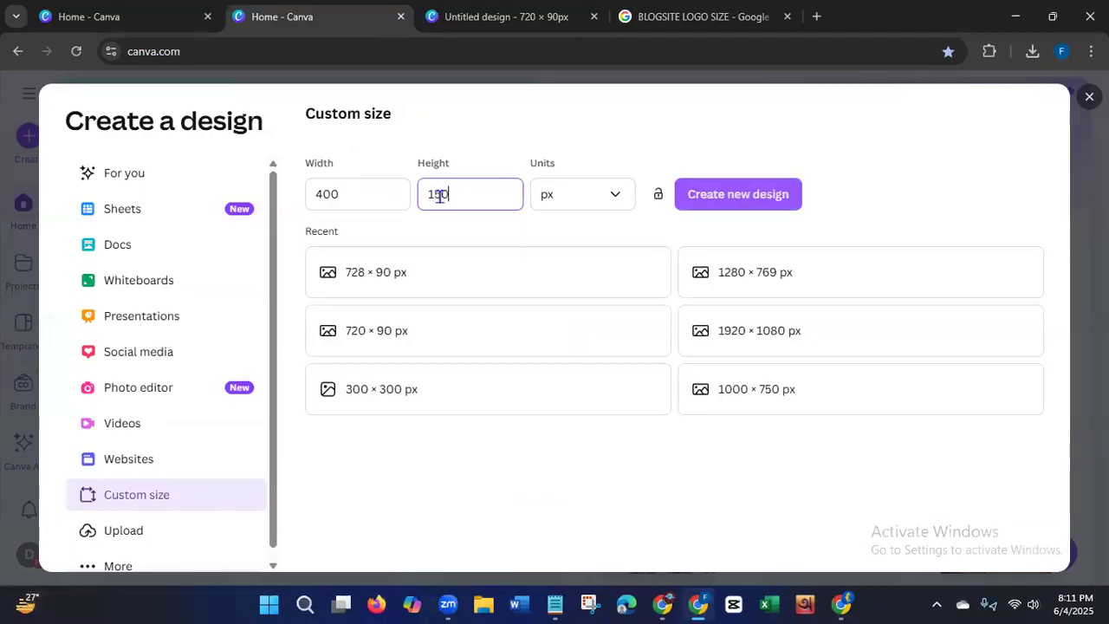
left_click(780, 195)
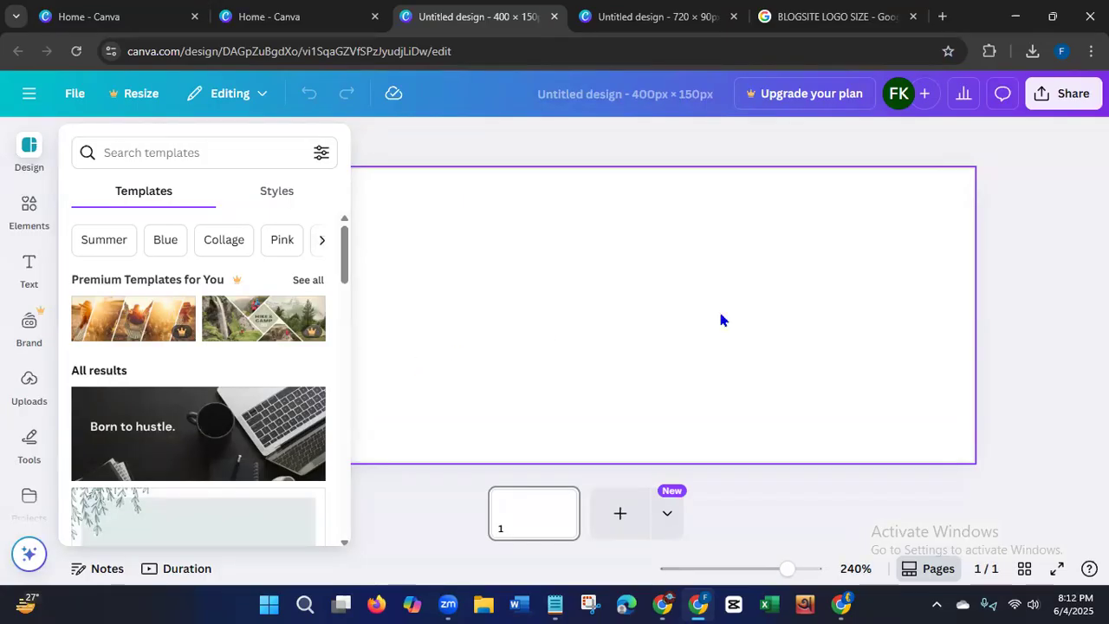
Step: Add a default heading text box to the blank 400 × 150 px page
left_click(1001, 261)
left_click(33, 227)
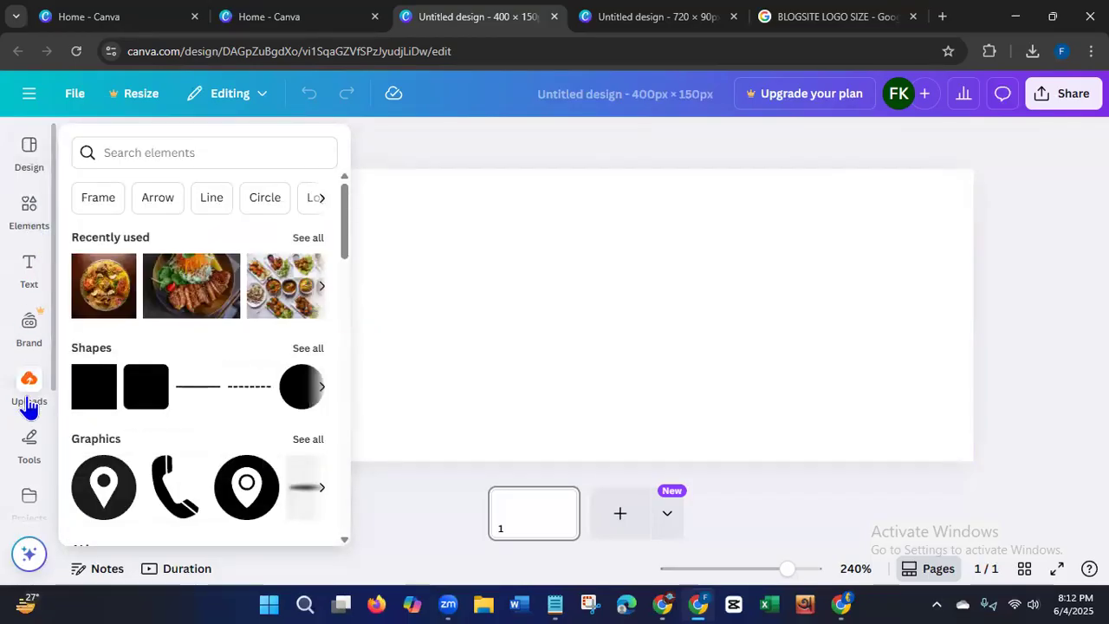
left_click(28, 438)
left_click(28, 270)
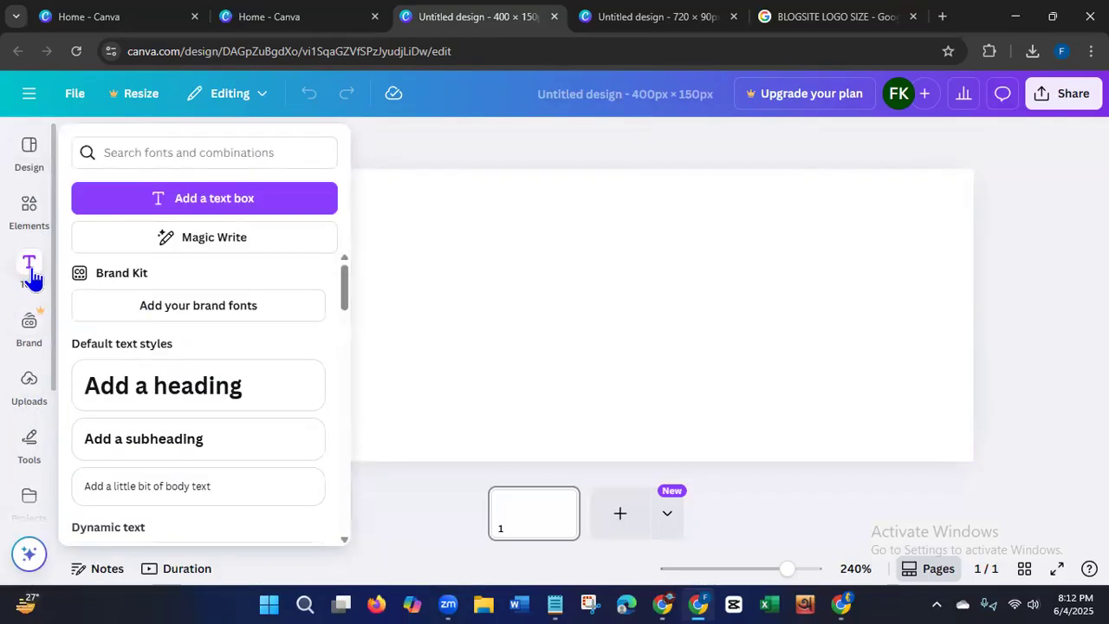
left_click(124, 404)
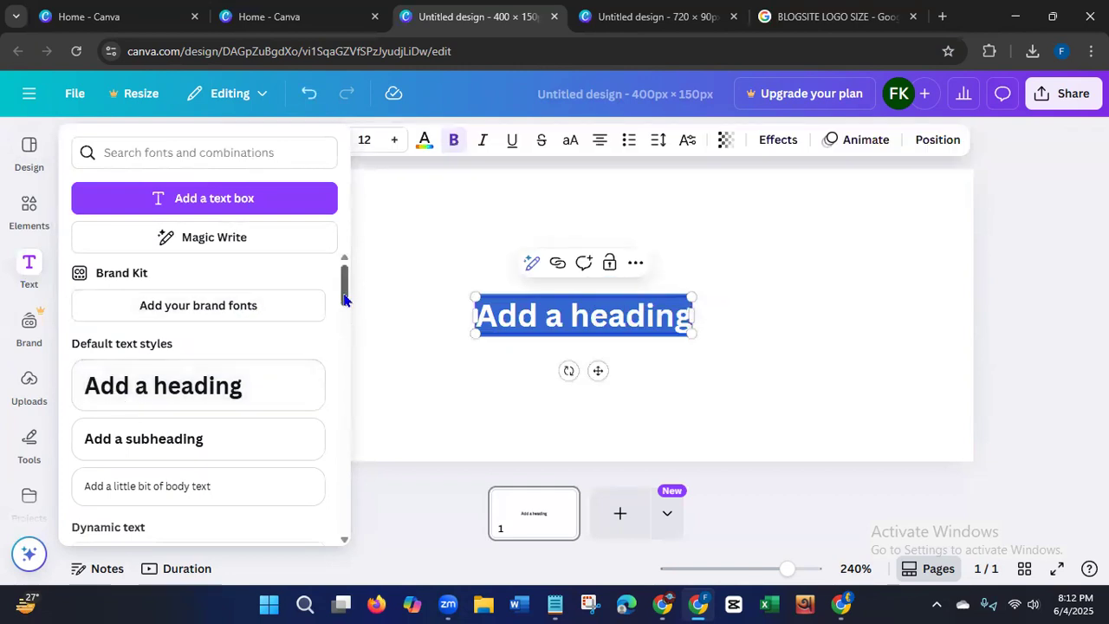
Step: Place the "Innovation AT WORK" font combination on a second page of the design
left_click_drag(343, 294, 326, 441)
left_click(149, 388)
left_click_drag(609, 380, 642, 512)
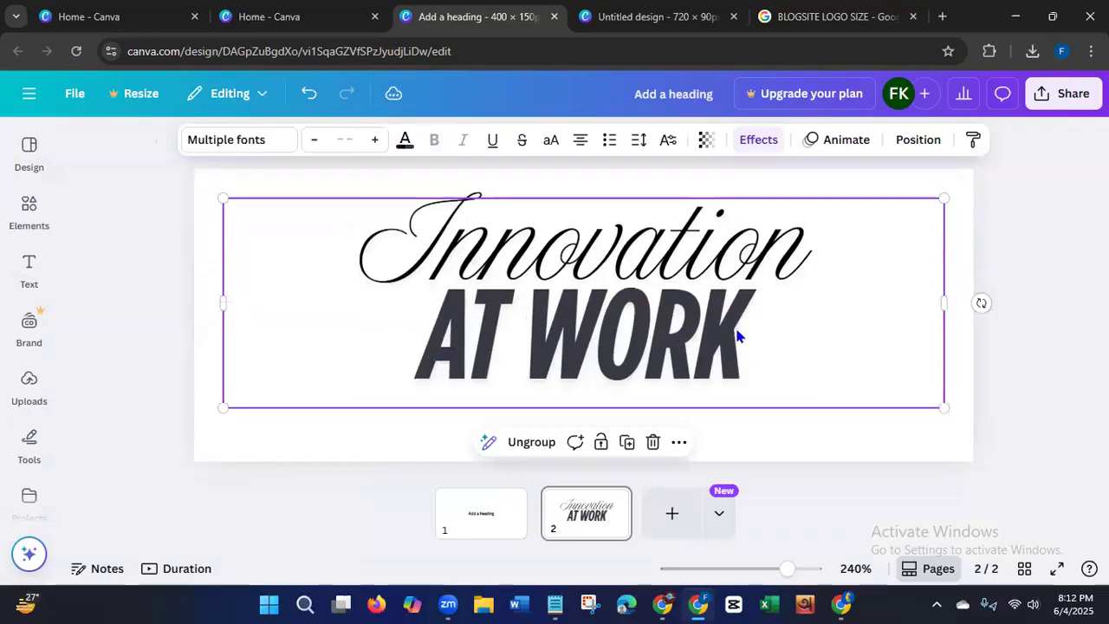
Step: Replace the script word "Innovation" on page 2 with "rimi's"
double_click(788, 304)
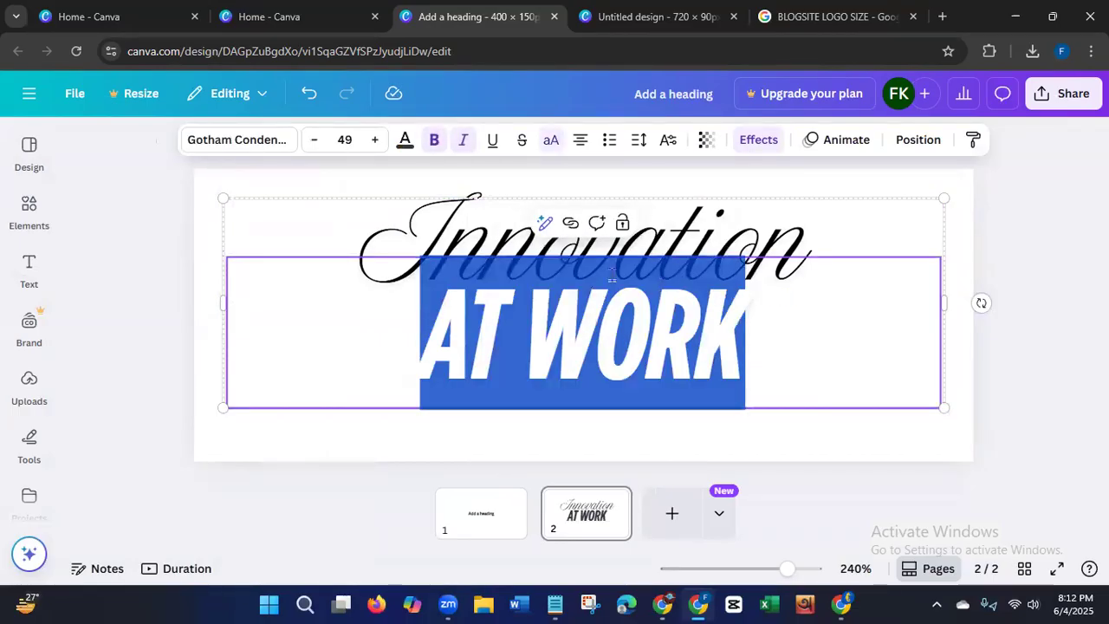
left_click(817, 242)
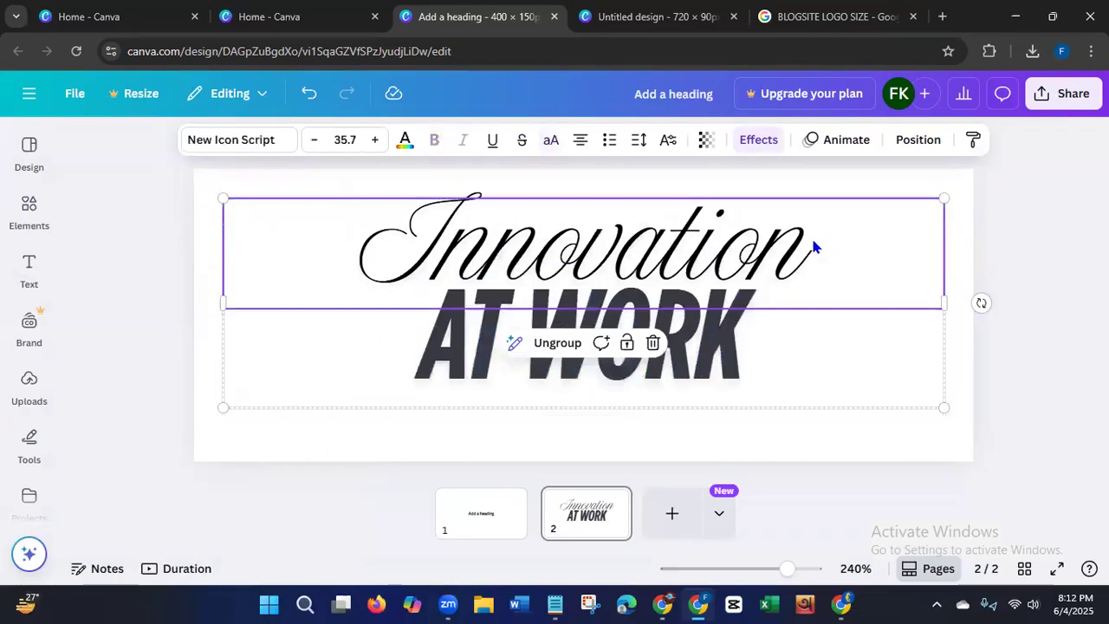
left_click(812, 243)
key("BackSpace")
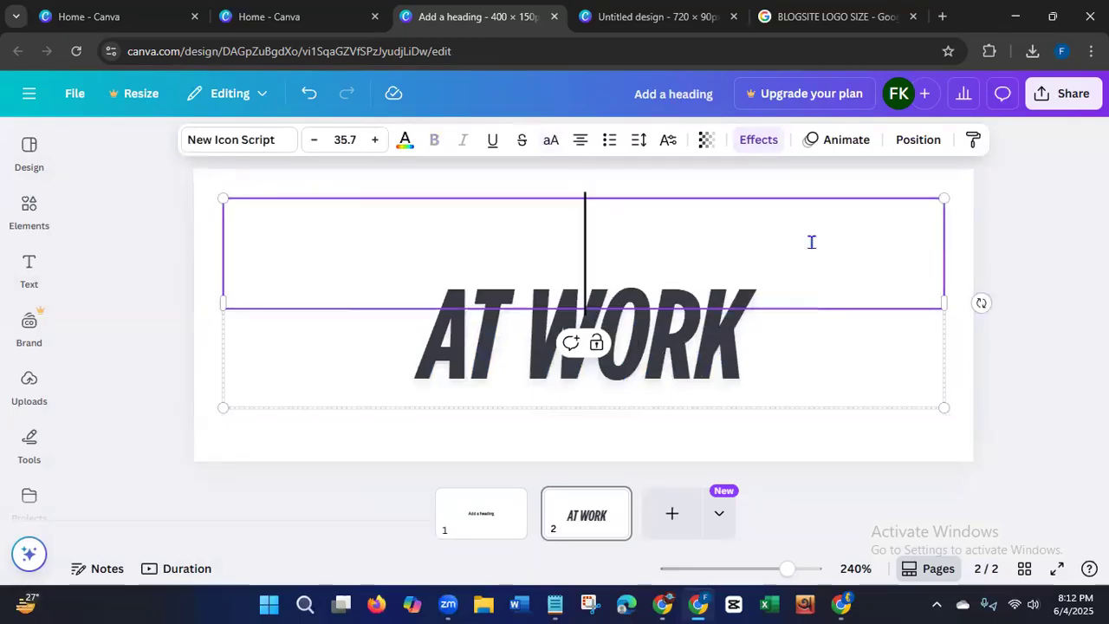
type("T")
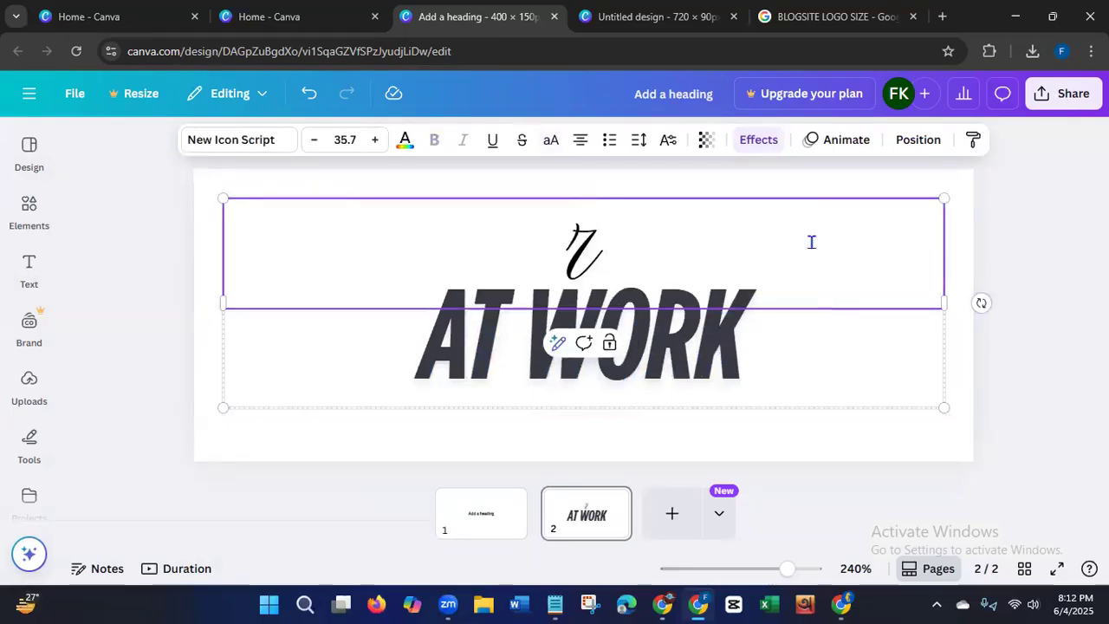
type("imi")
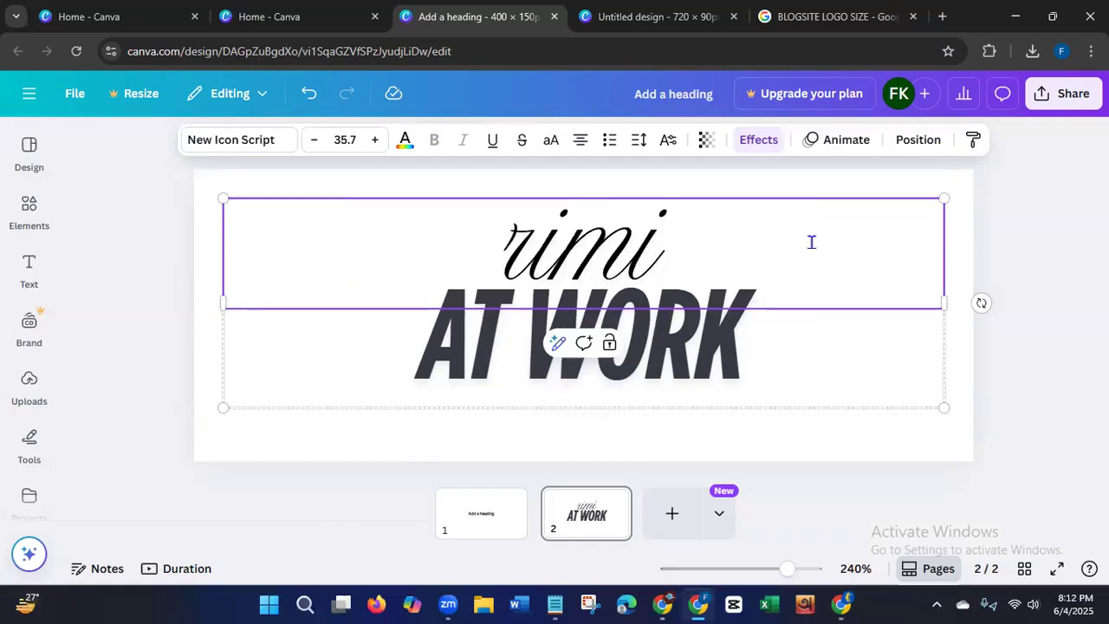
type("'s")
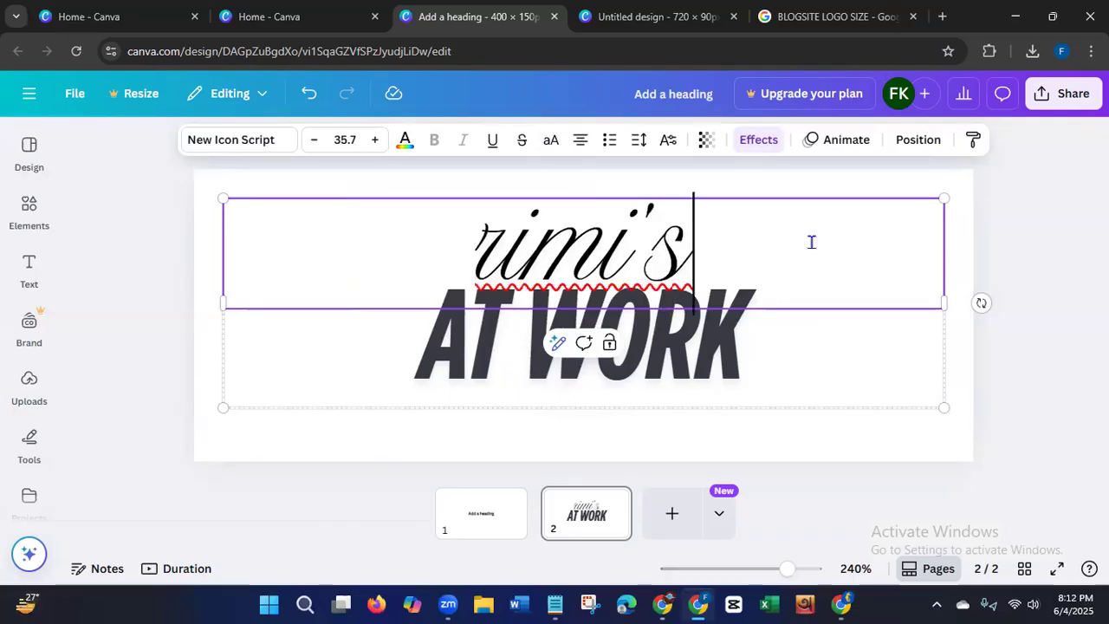
Step: Replace the bold "AT WORK" line on page 2 with "FOOD RECIPES"
left_click(733, 352)
left_click(735, 349)
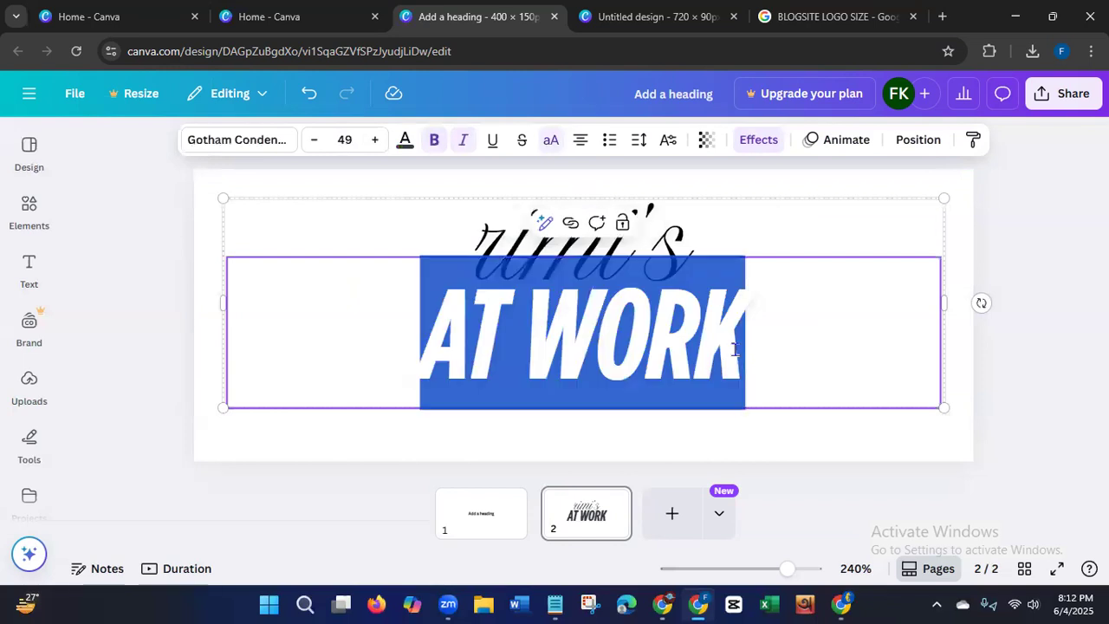
key("BackSpace")
type("FO")
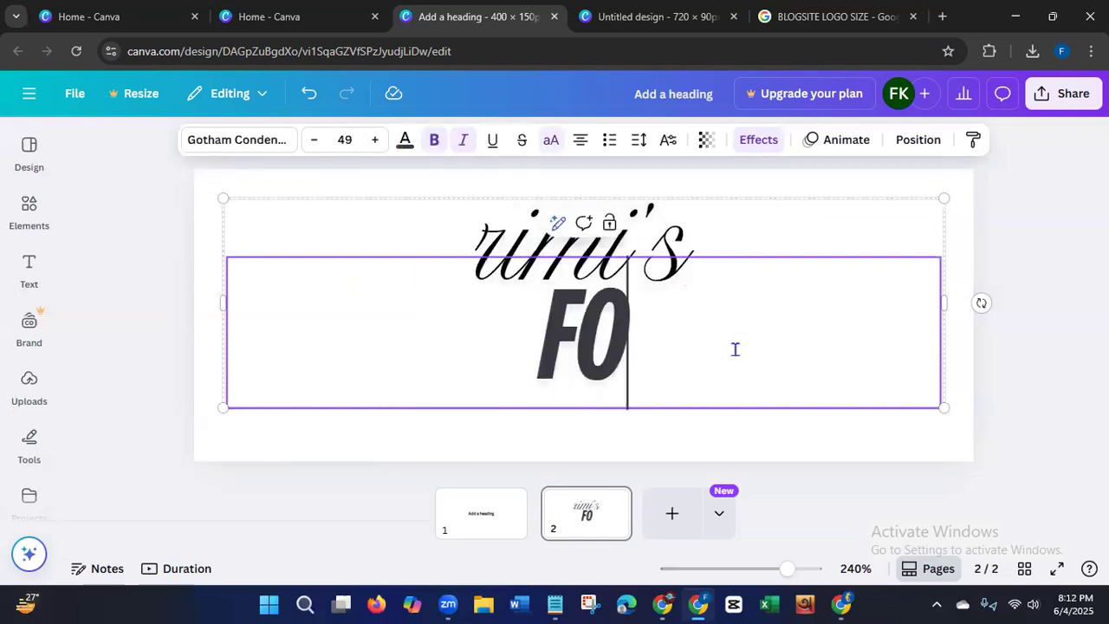
type("OD")
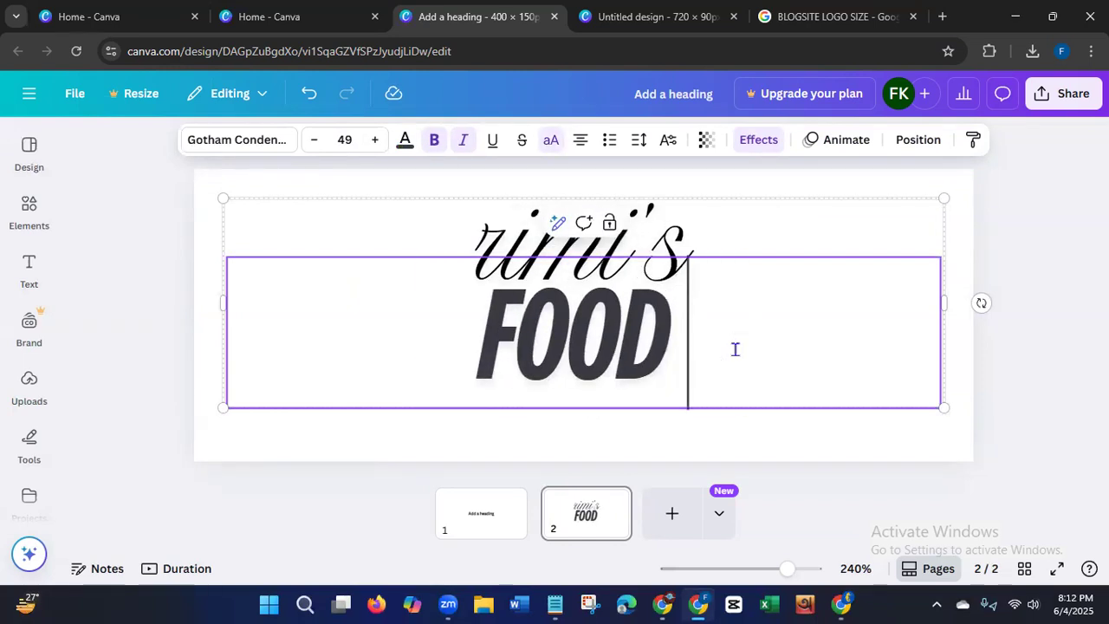
type(" REC")
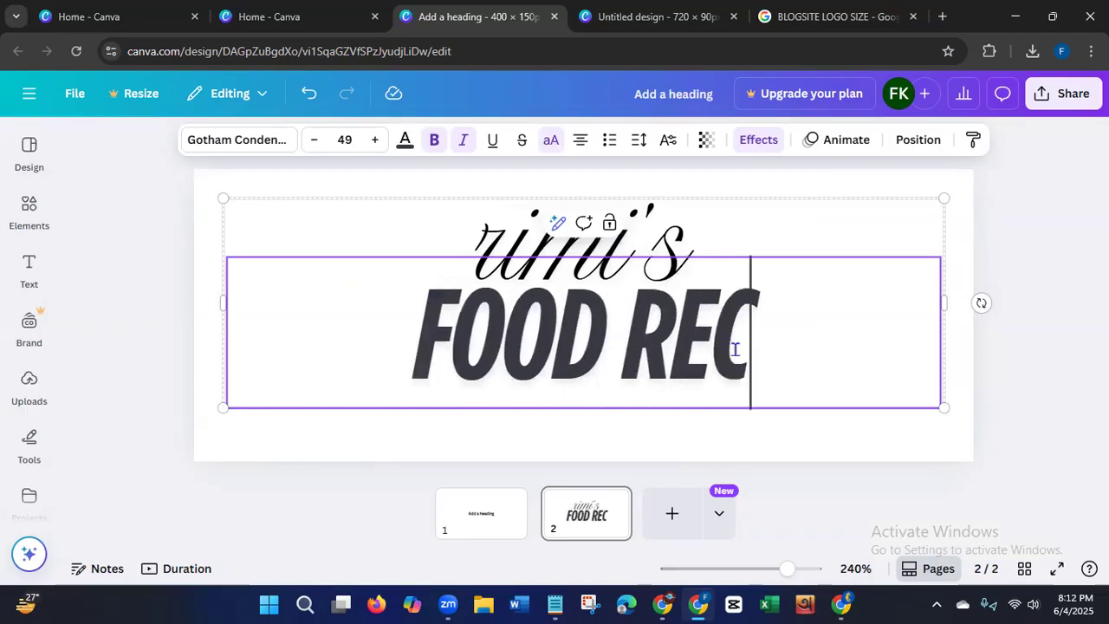
type("IPE")
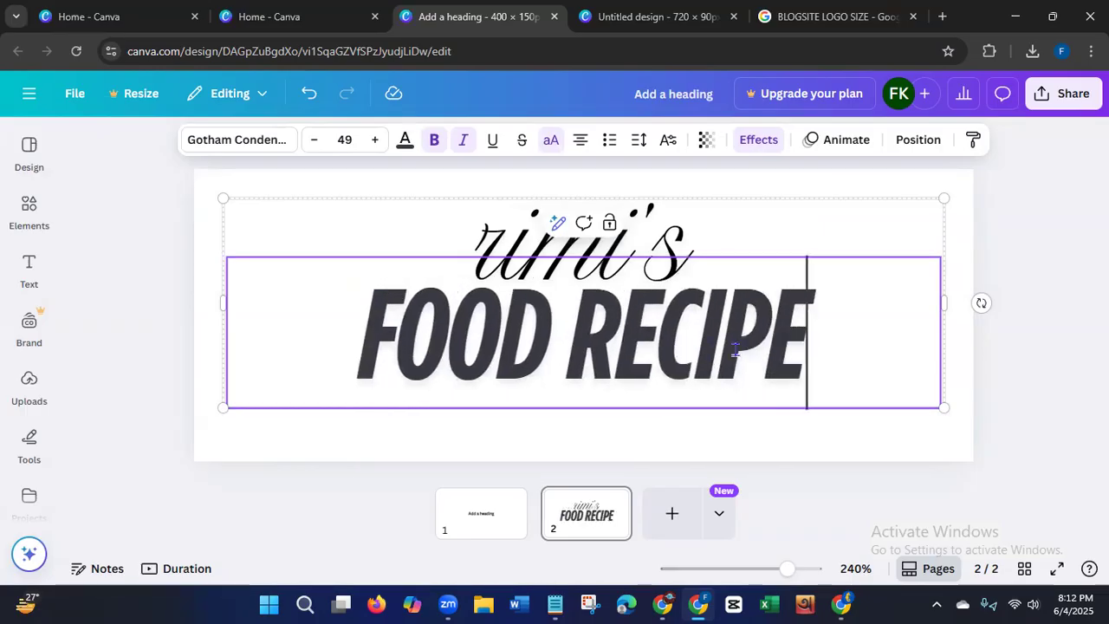
type("S")
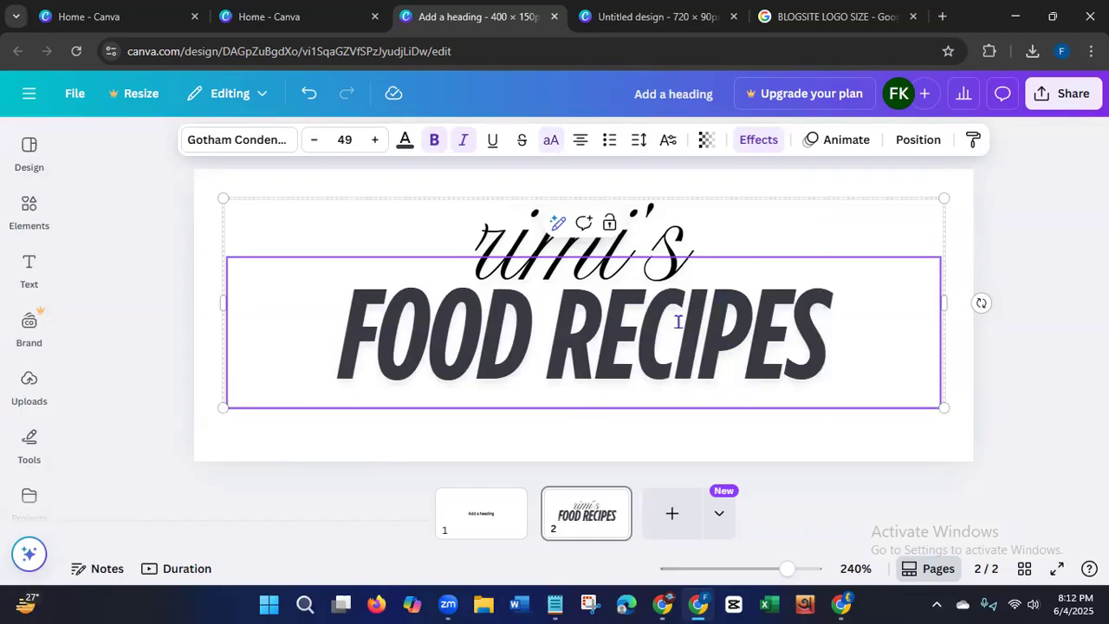
Step: Rewrite the script line above "FOOD RECIPES" with a capital initial as "Rimi's"
left_click(514, 244)
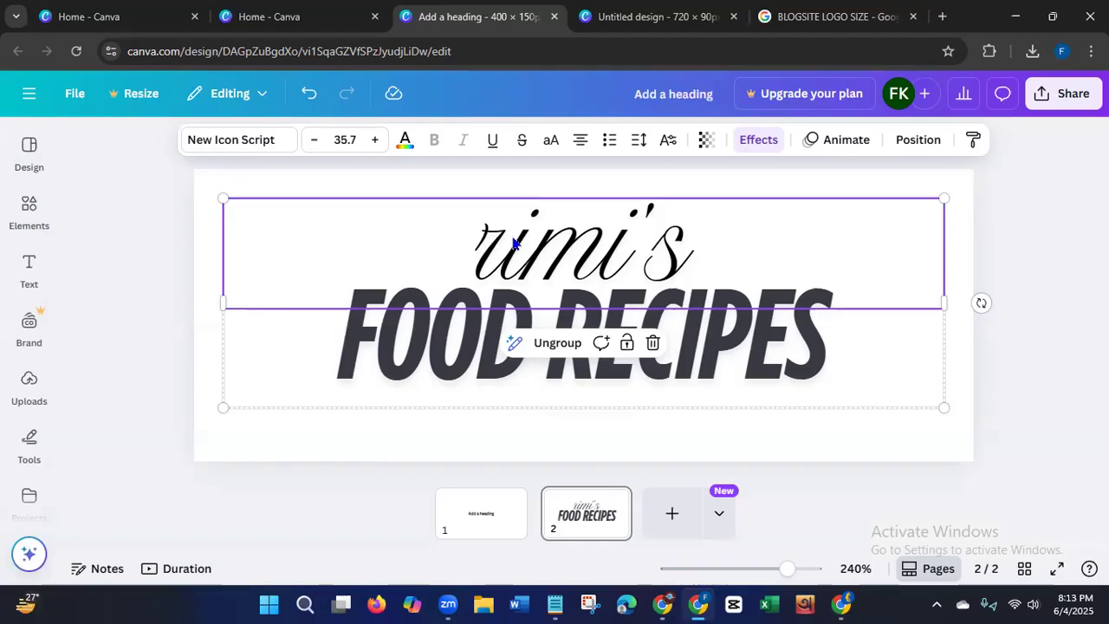
left_click(510, 256)
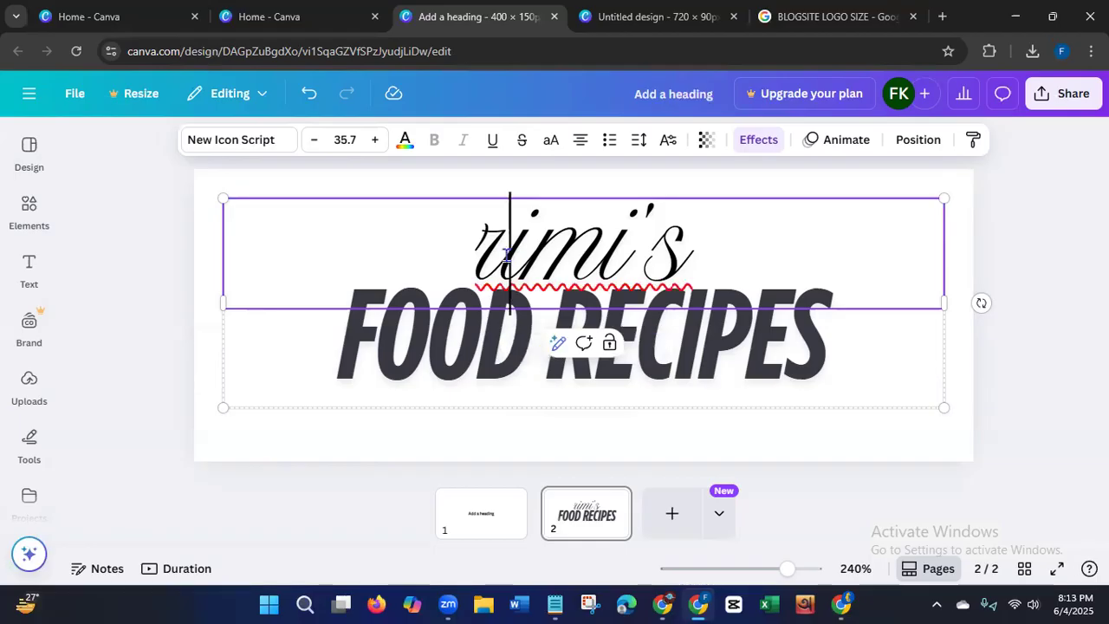
left_click(692, 255)
left_click_drag(691, 256, 471, 256)
key("BackSpace")
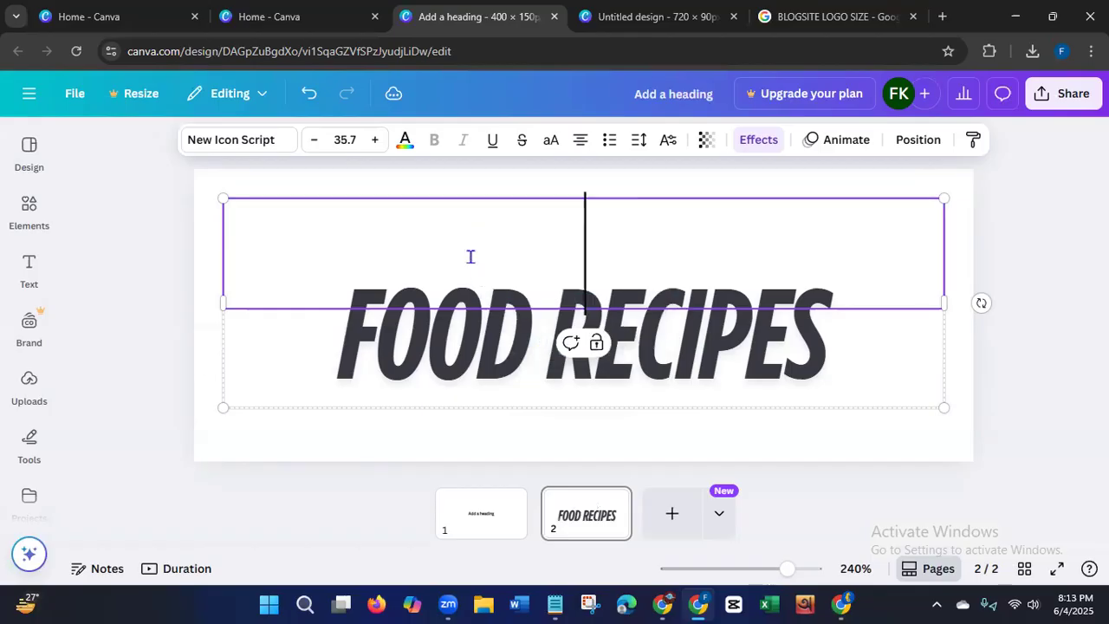
type("R")
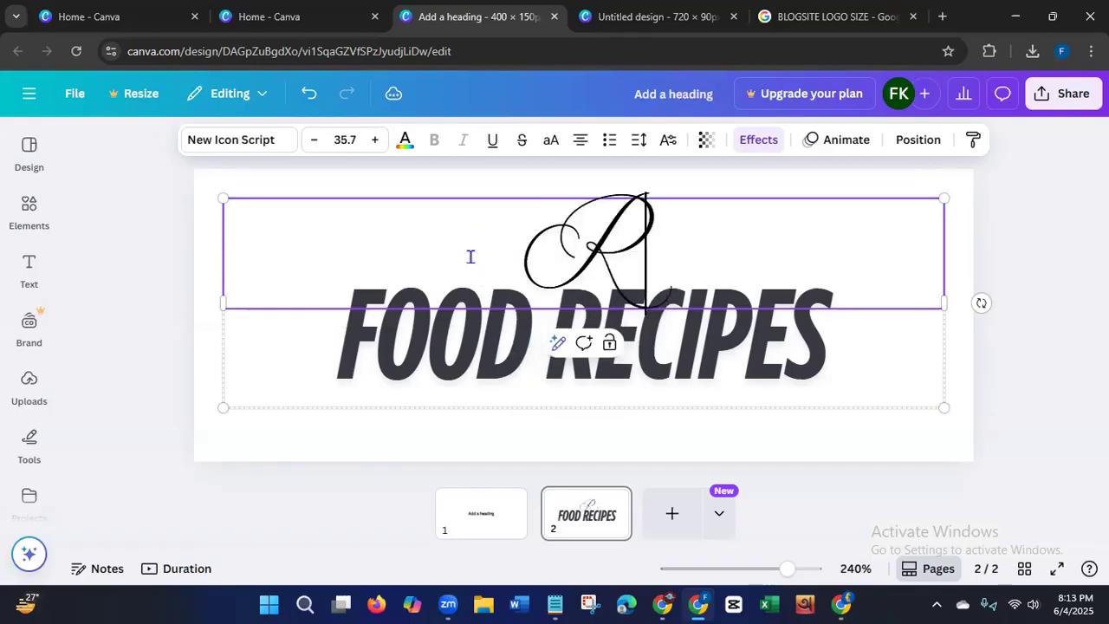
type("imi's")
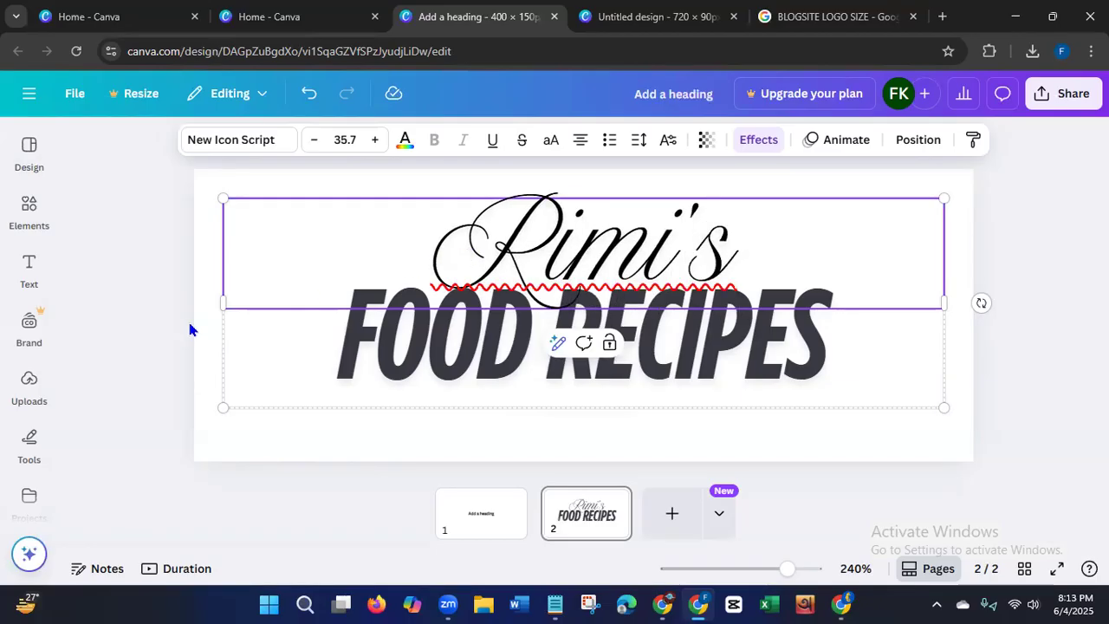
Step: Enlarge the grouped logo text to the full page width and recolor the "Rimi's" line green
left_click_drag(227, 409, 205, 435)
left_click_drag(944, 416, 972, 428)
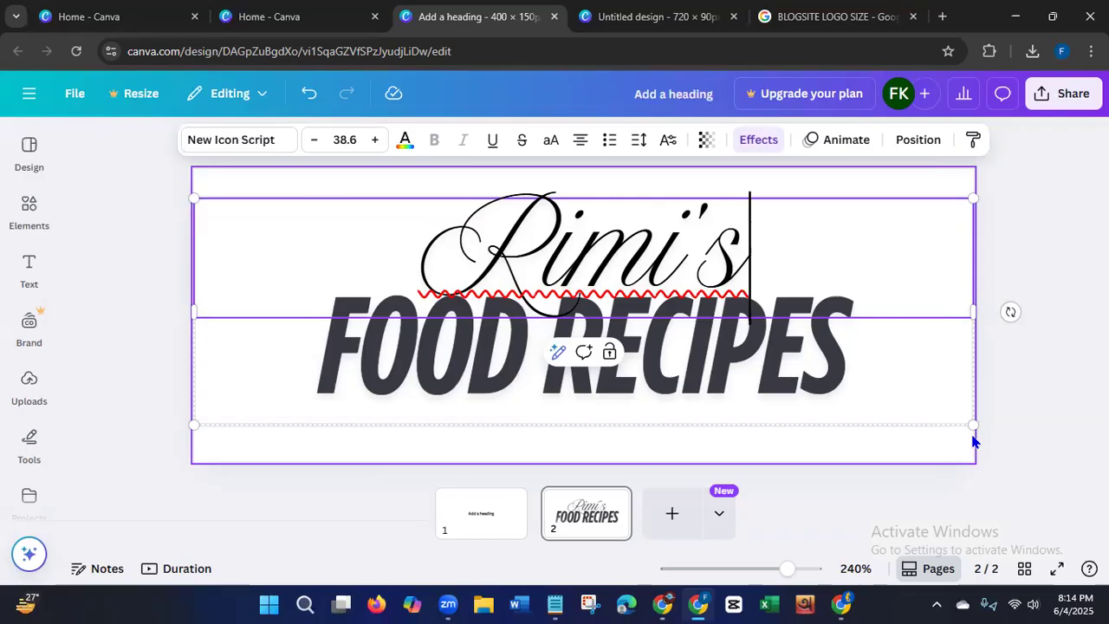
left_click(865, 371)
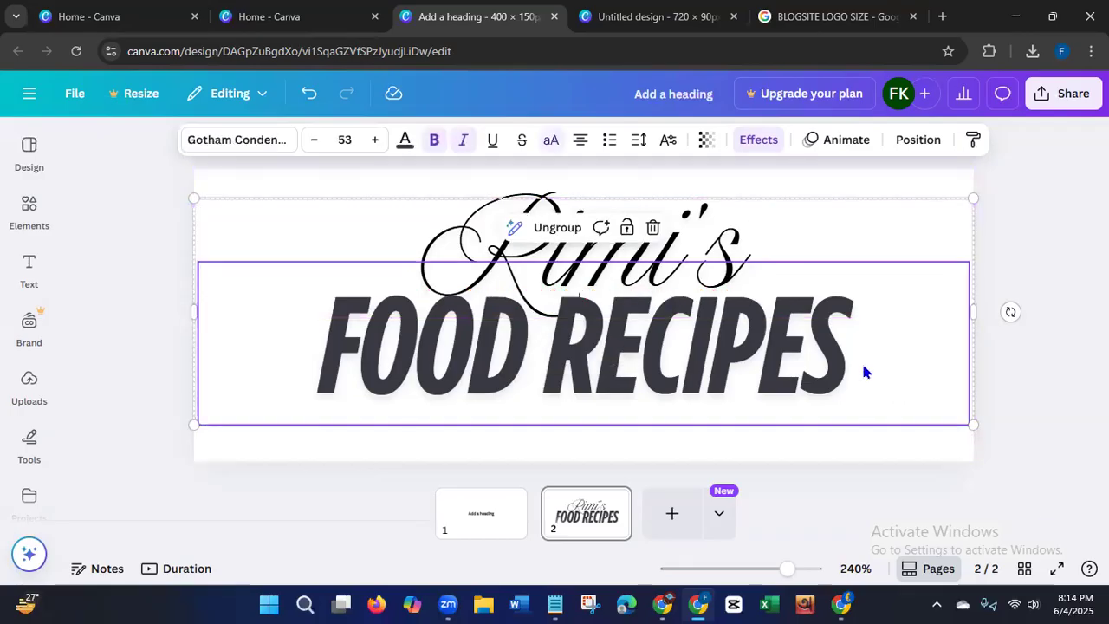
left_click(756, 249)
left_click(756, 248)
mouse_move(747, 244)
left_mouse_down()
mouse_move(629, 260)
mouse_move(454, 257)
left_mouse_up()
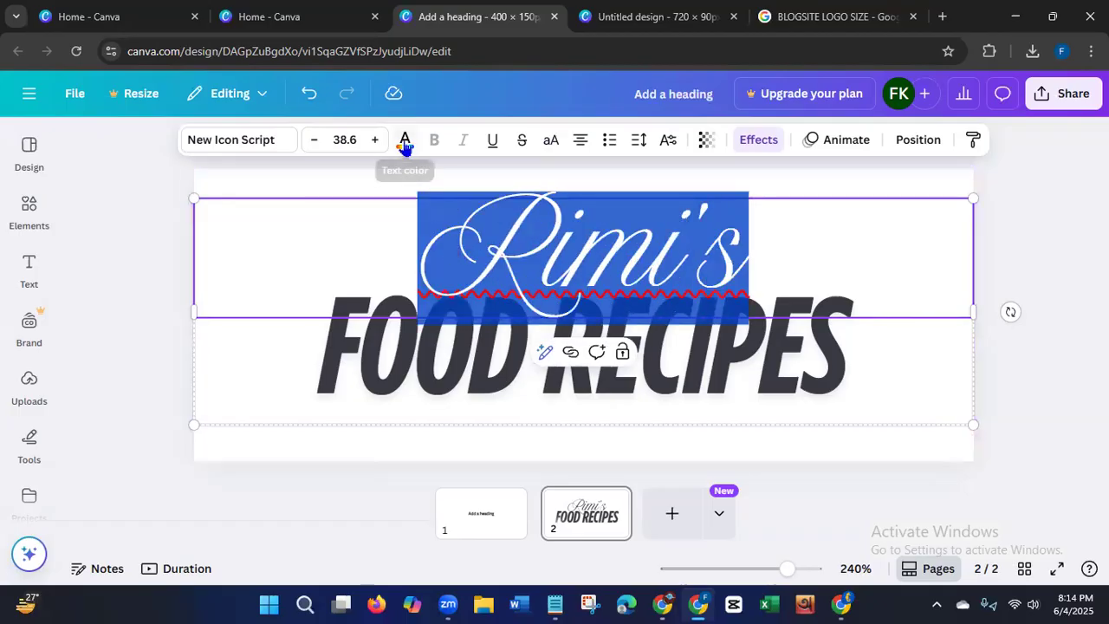
left_click(405, 139)
left_click_drag(347, 297, 347, 499)
left_click(90, 513)
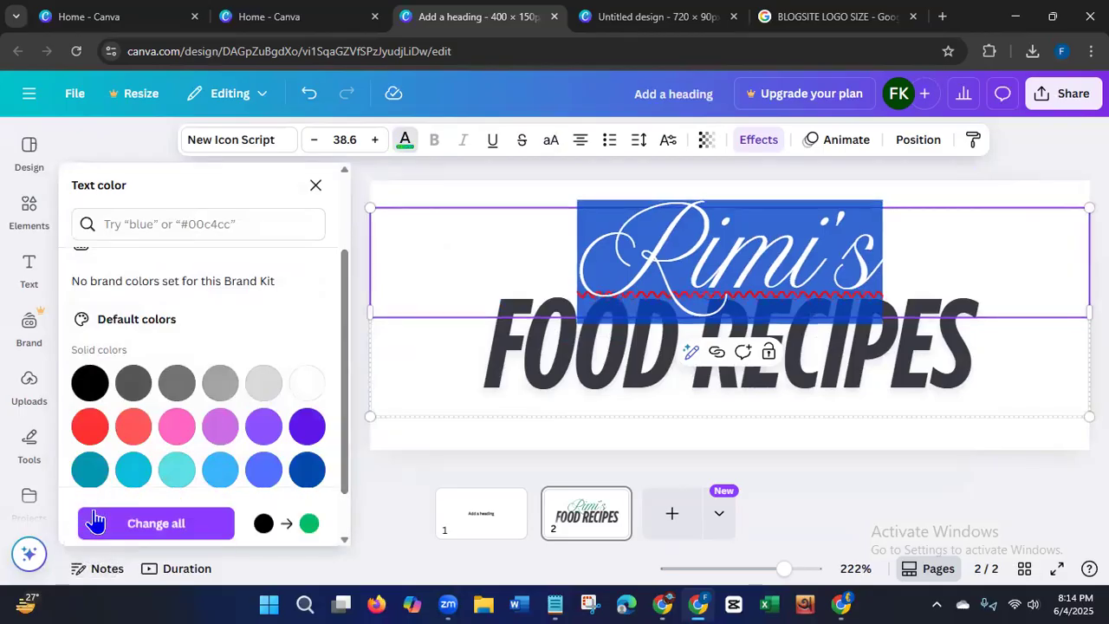
left_click(435, 192)
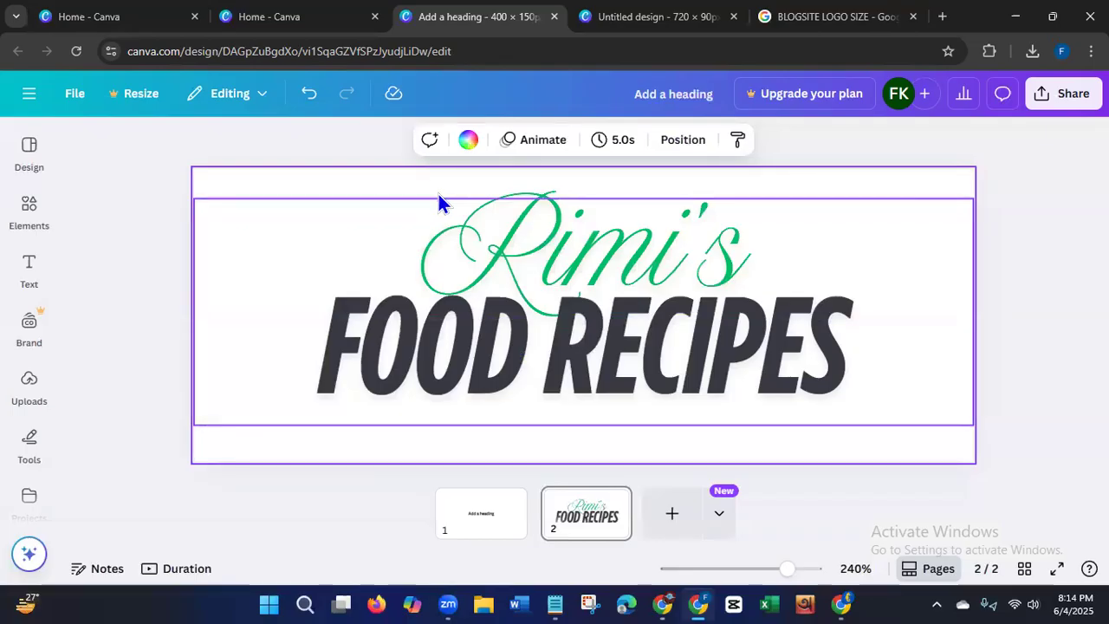
Step: Try bulleted list formatting on the "Rimi's" line, undo it, and deselect the text
left_click(666, 267)
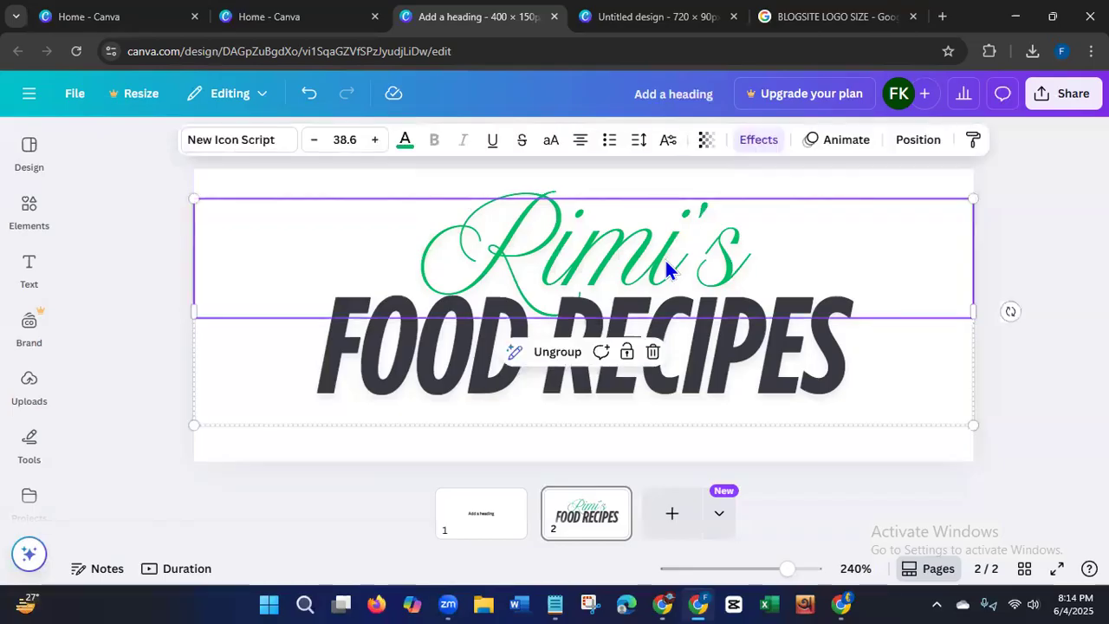
left_click(610, 143)
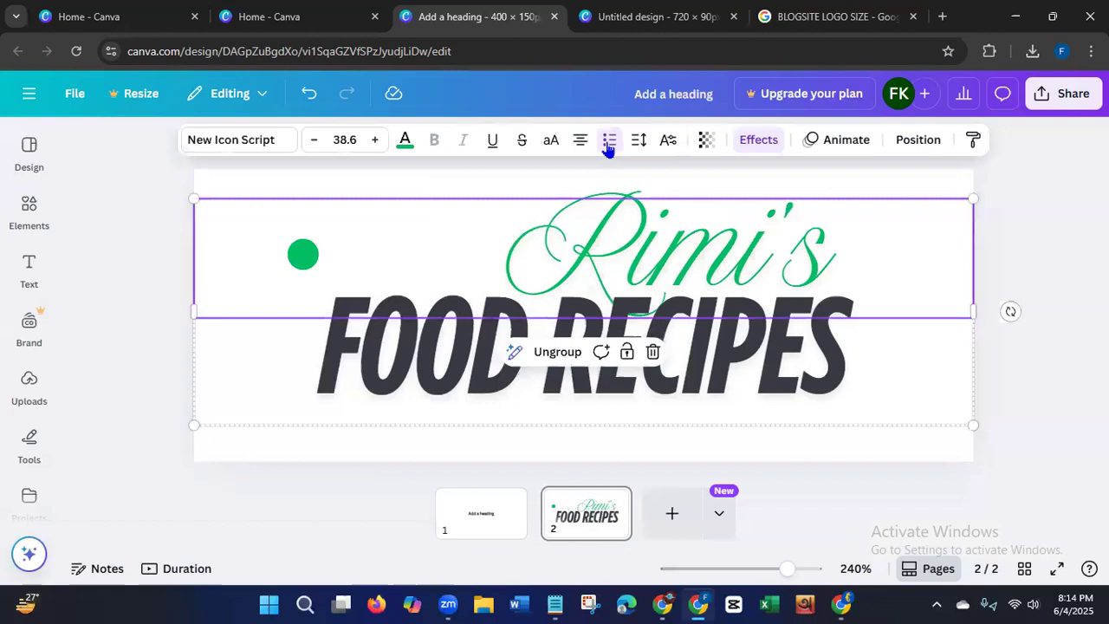
left_click(310, 94)
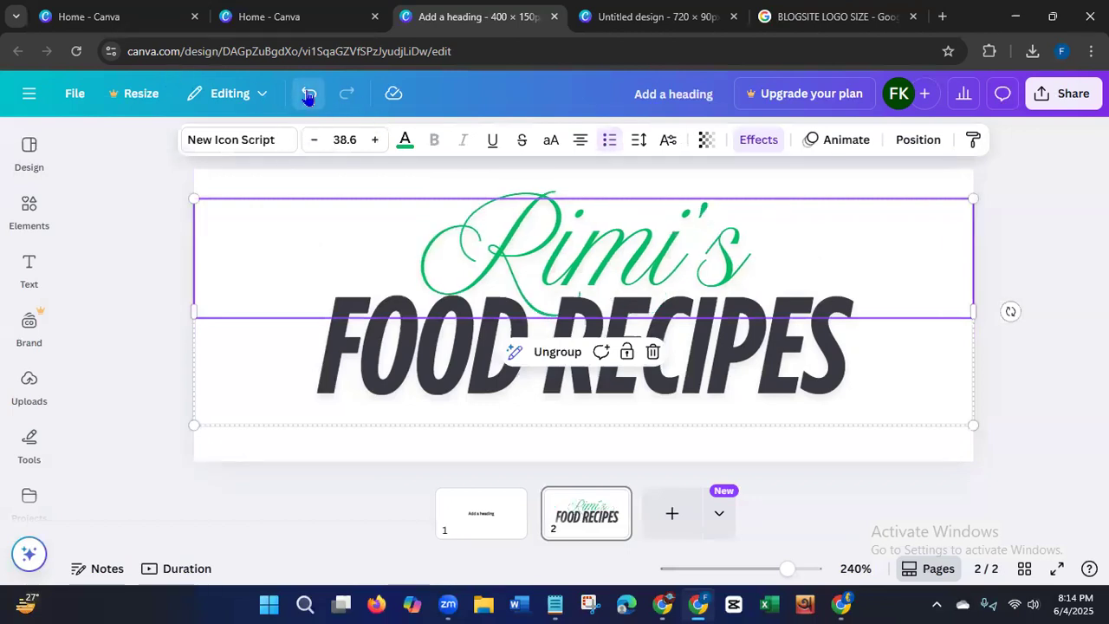
left_click(157, 271)
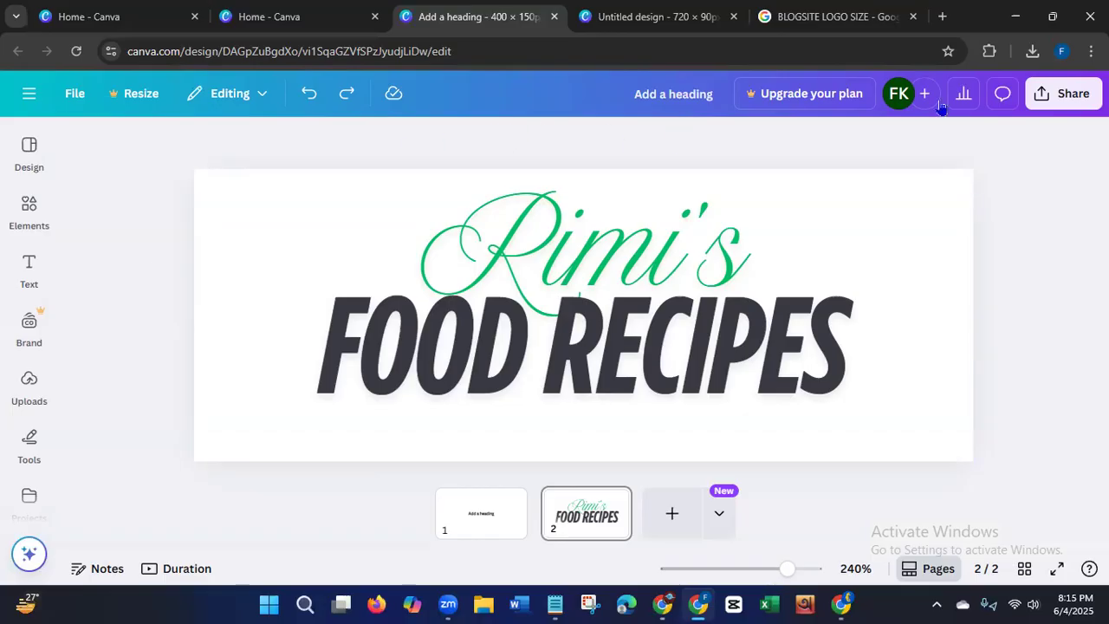
Step: Download only the current page (Page 2) of the logo design as a PNG at 400 × 150 px
left_click(1075, 108)
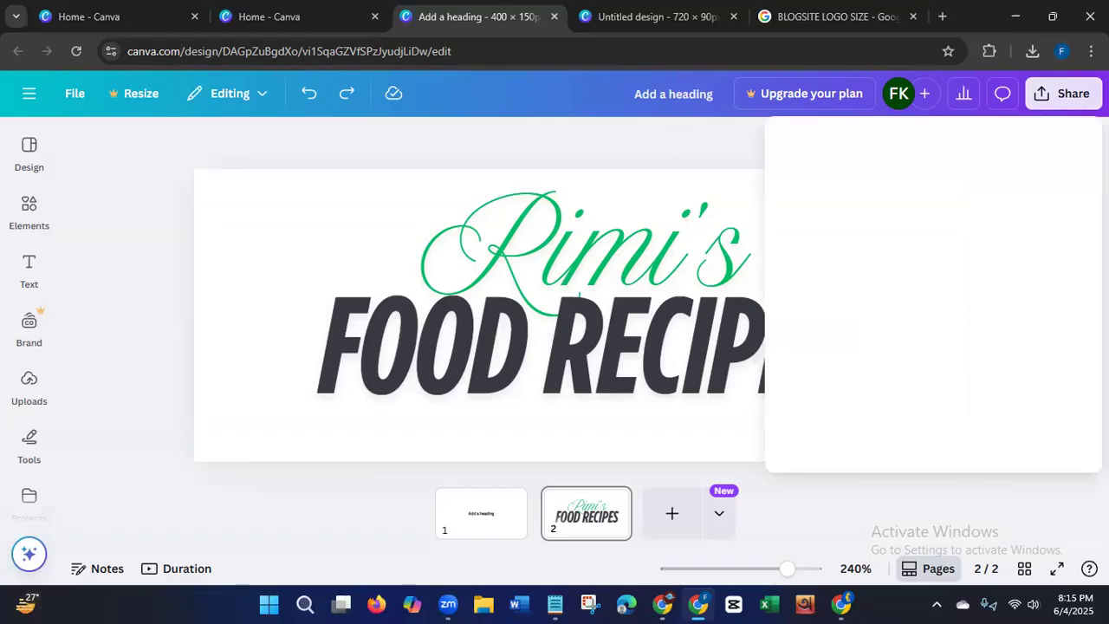
left_click(812, 428)
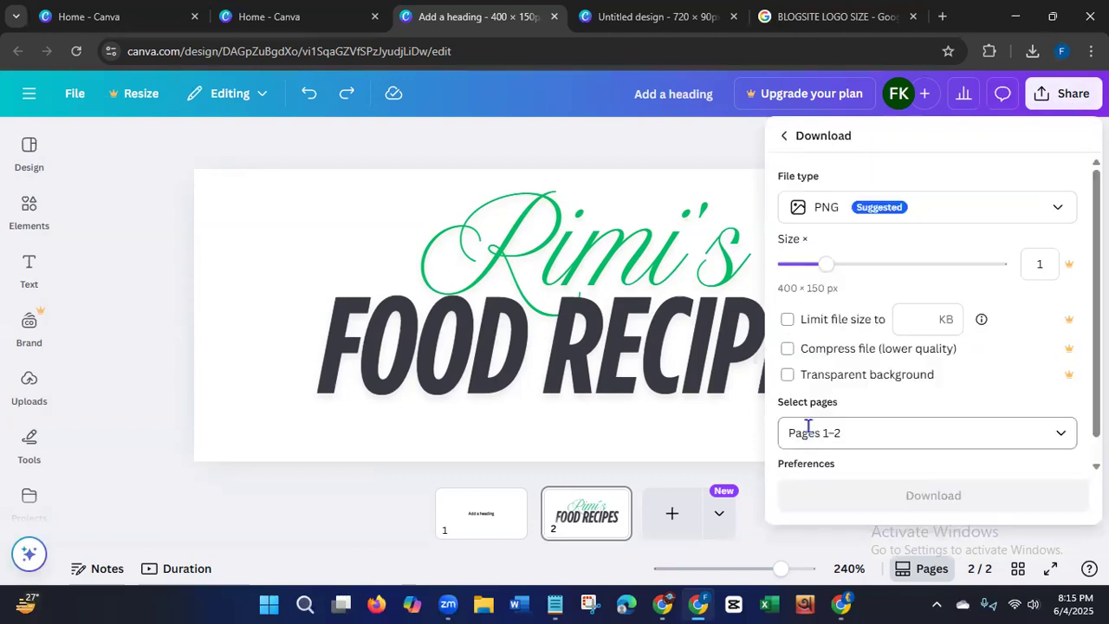
left_click(1053, 438)
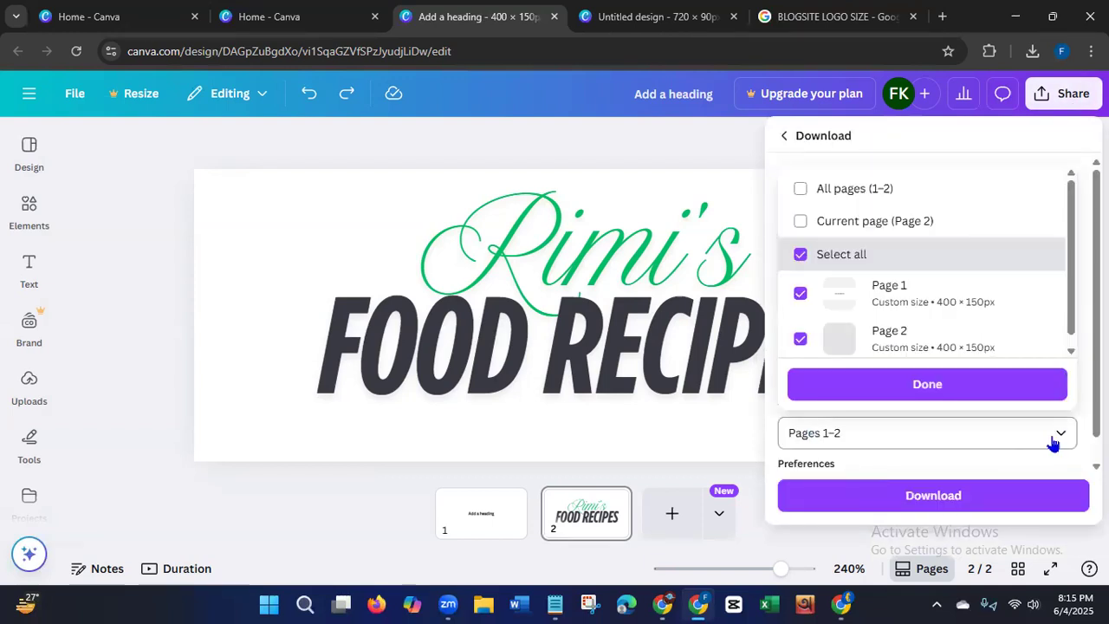
left_click(801, 218)
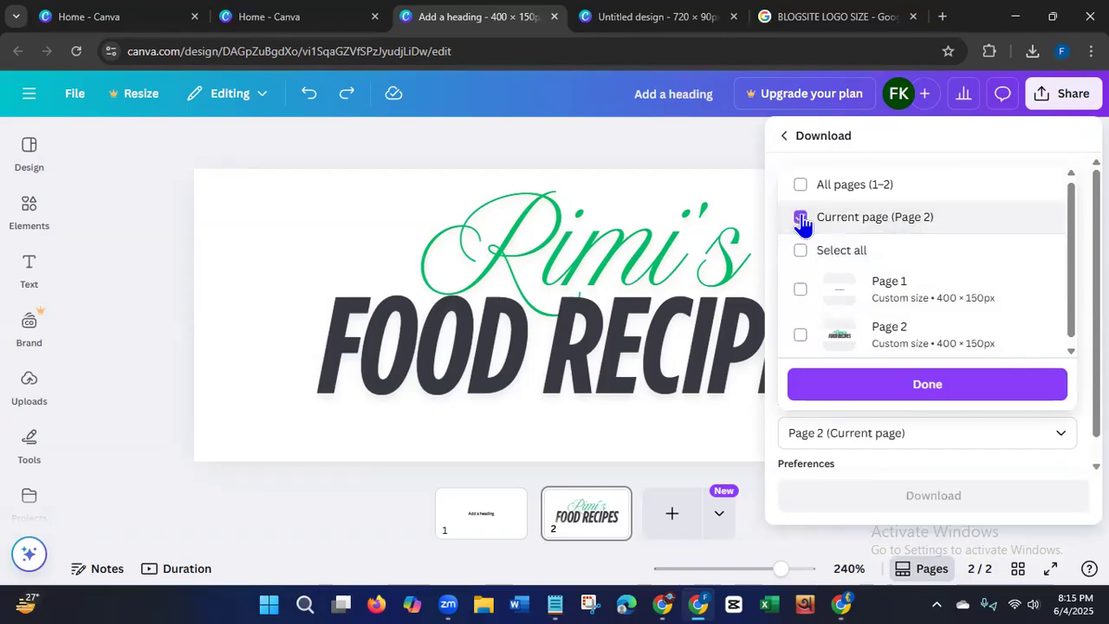
left_click(924, 387)
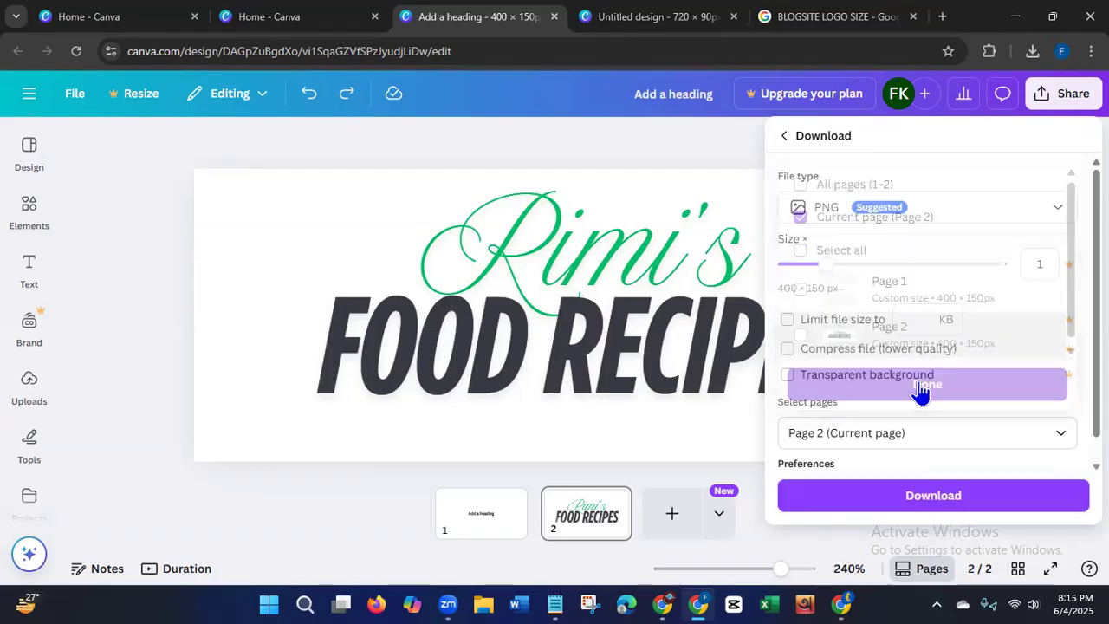
left_click(922, 506)
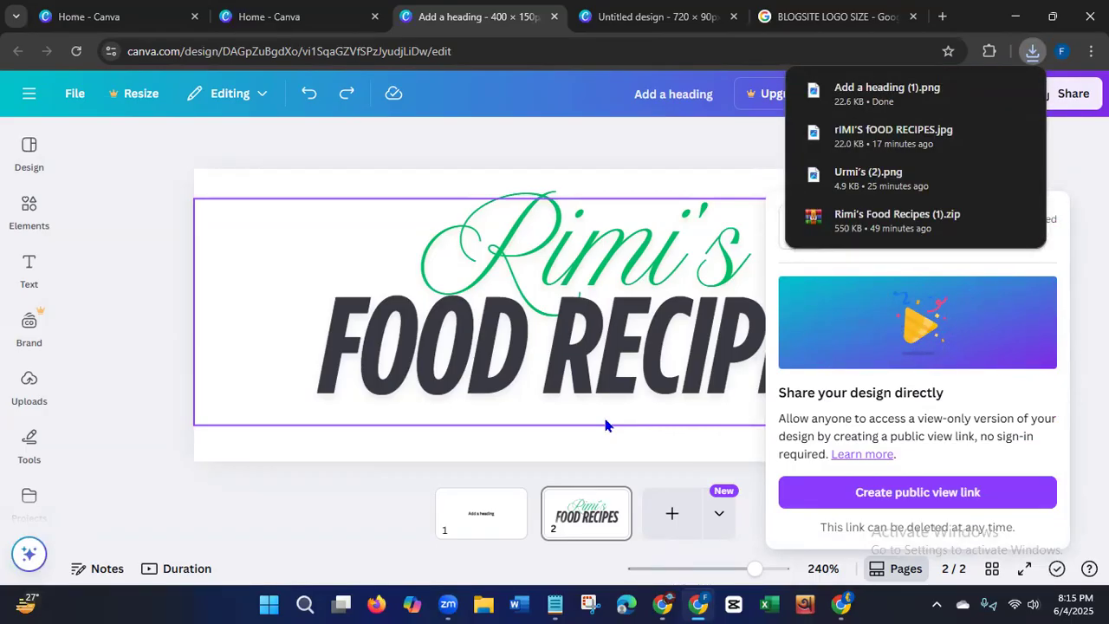
left_click(569, 517)
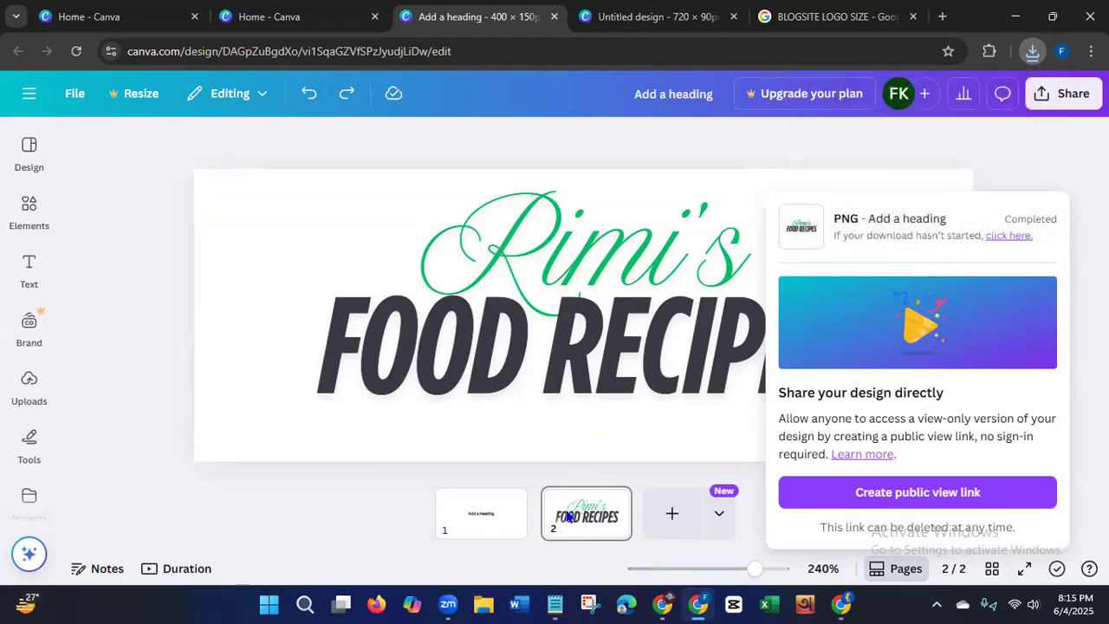
Step: Switch to the Blogger layout and set the Logo section's header gadget to take its image as an upload from the computer
left_click(841, 604)
left_click(95, 21)
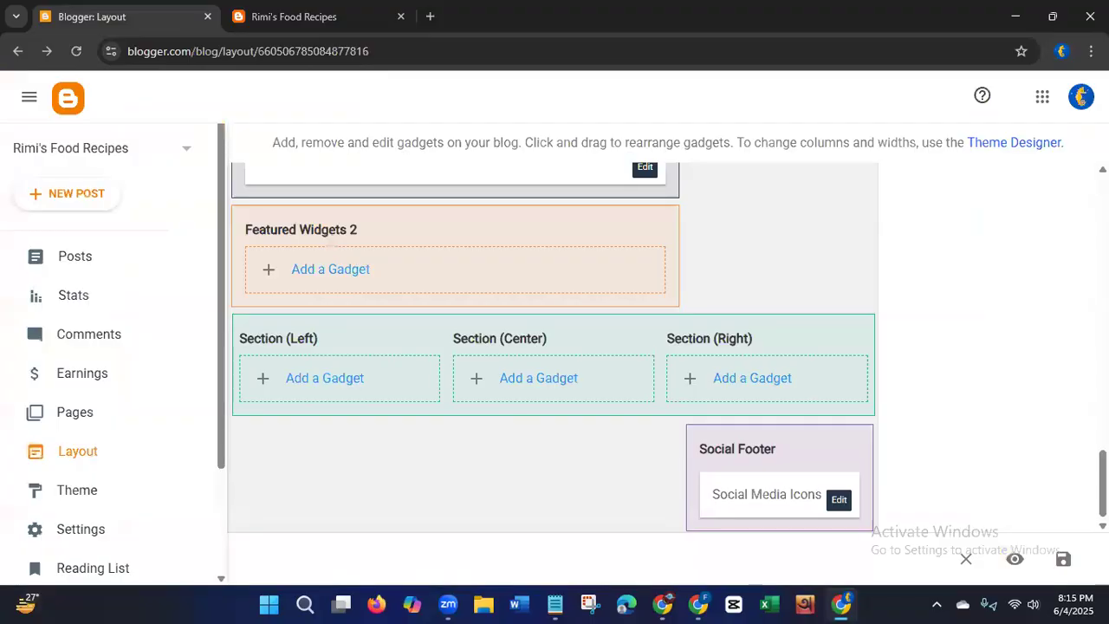
scroll(553, 346, "up", 15)
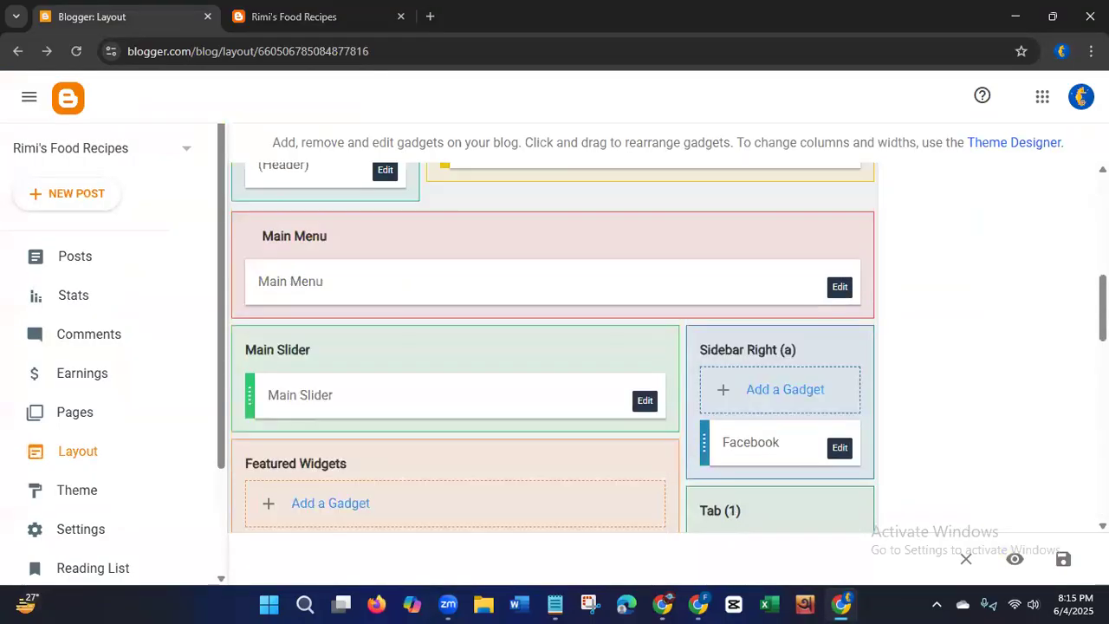
scroll(974, 353, "up", 3)
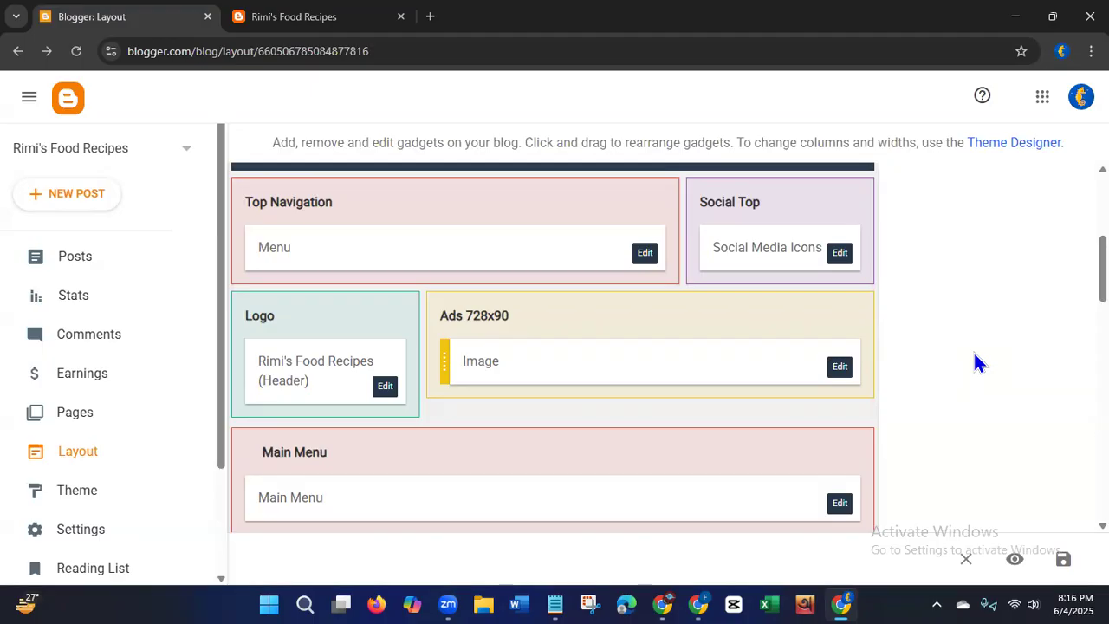
left_click(388, 388)
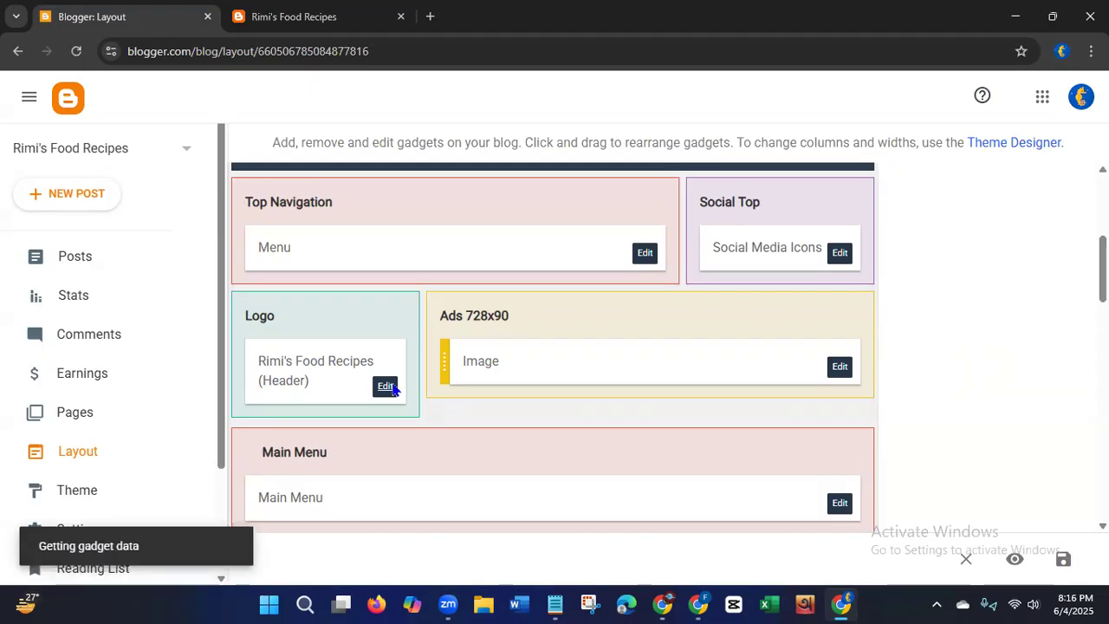
left_click_drag(718, 251, 697, 314)
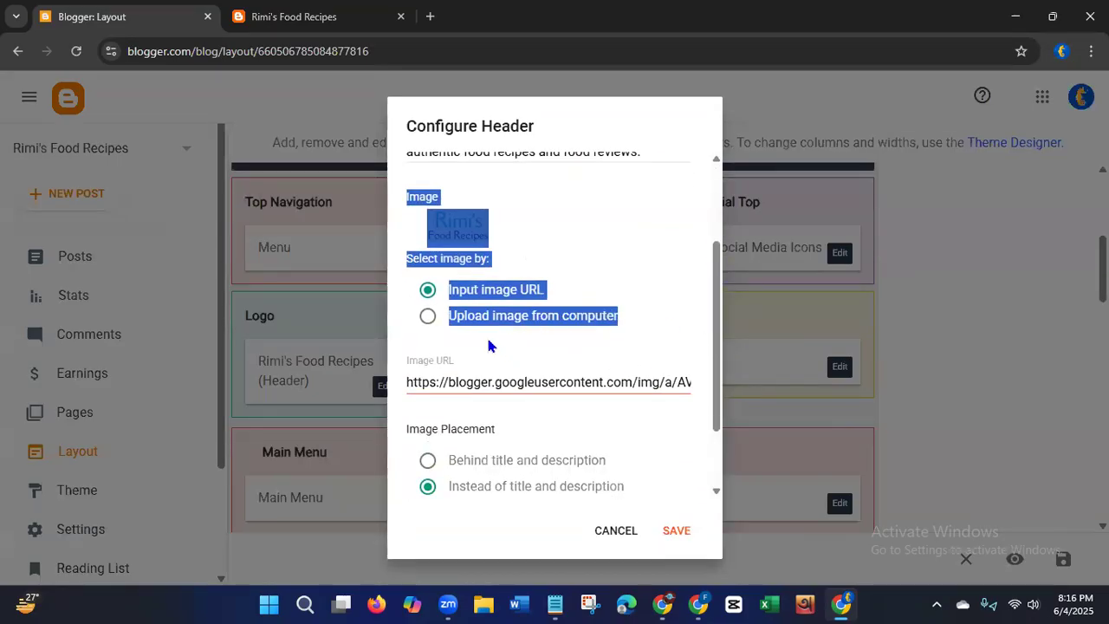
left_click(429, 317)
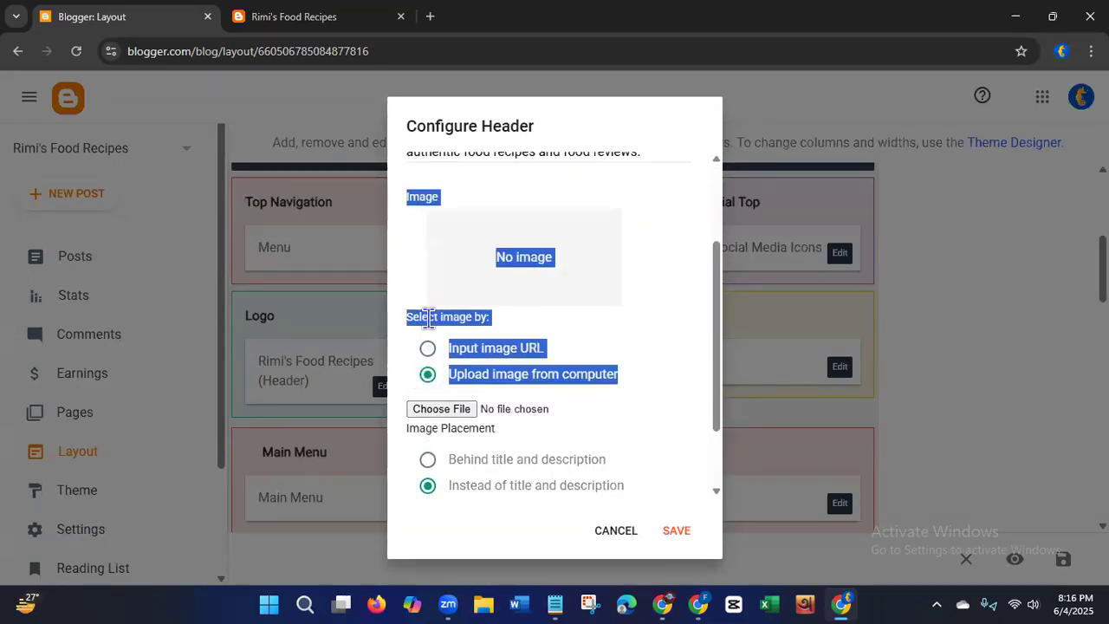
Step: Upload "Add a heading (1).png" from the Downloads folder as the header image and save the header configuration
left_click(425, 414)
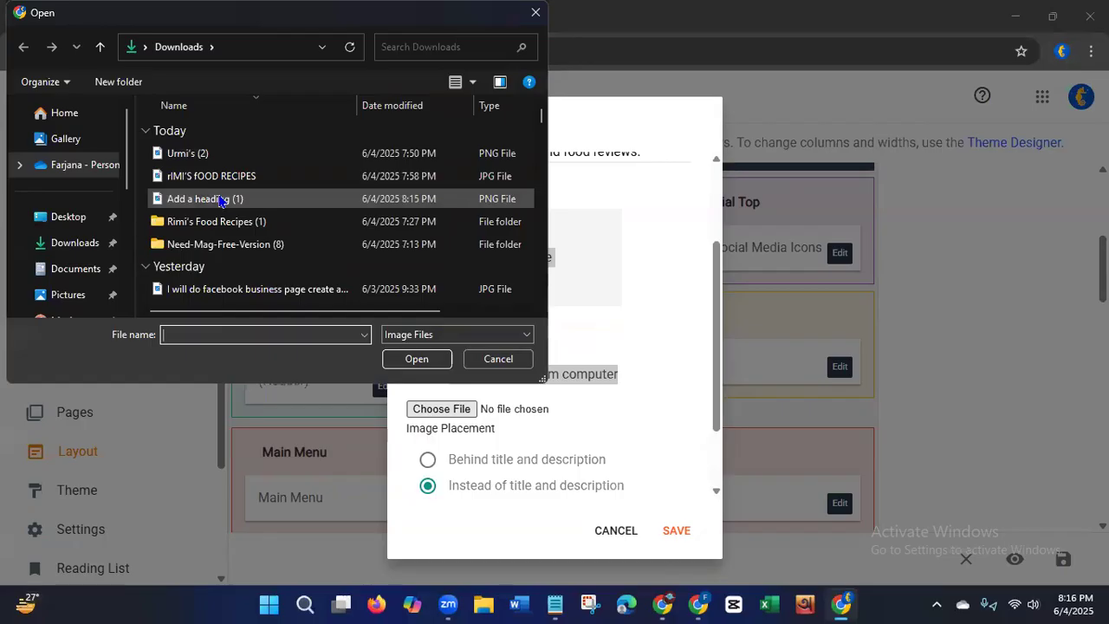
left_click(222, 201)
left_click(441, 360)
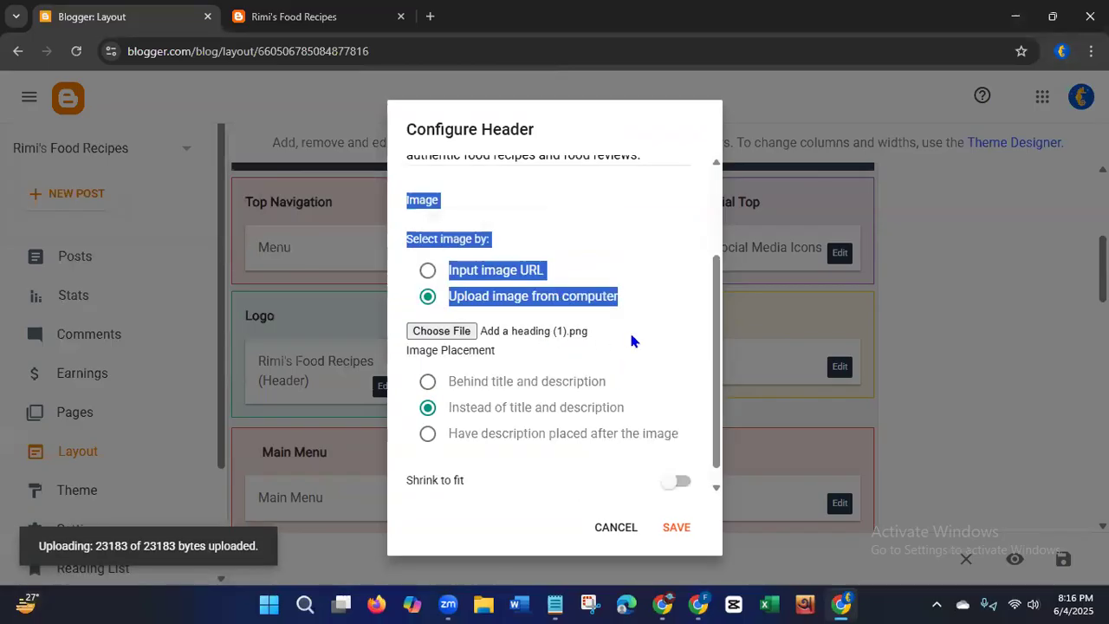
left_click_drag(720, 312, 711, 446)
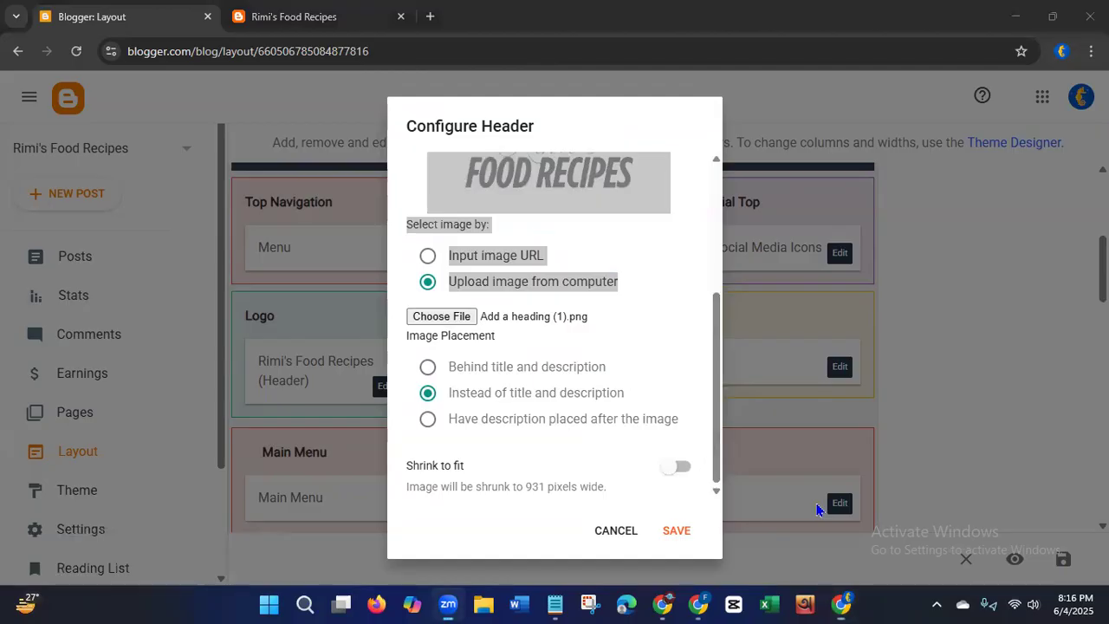
left_click(674, 530)
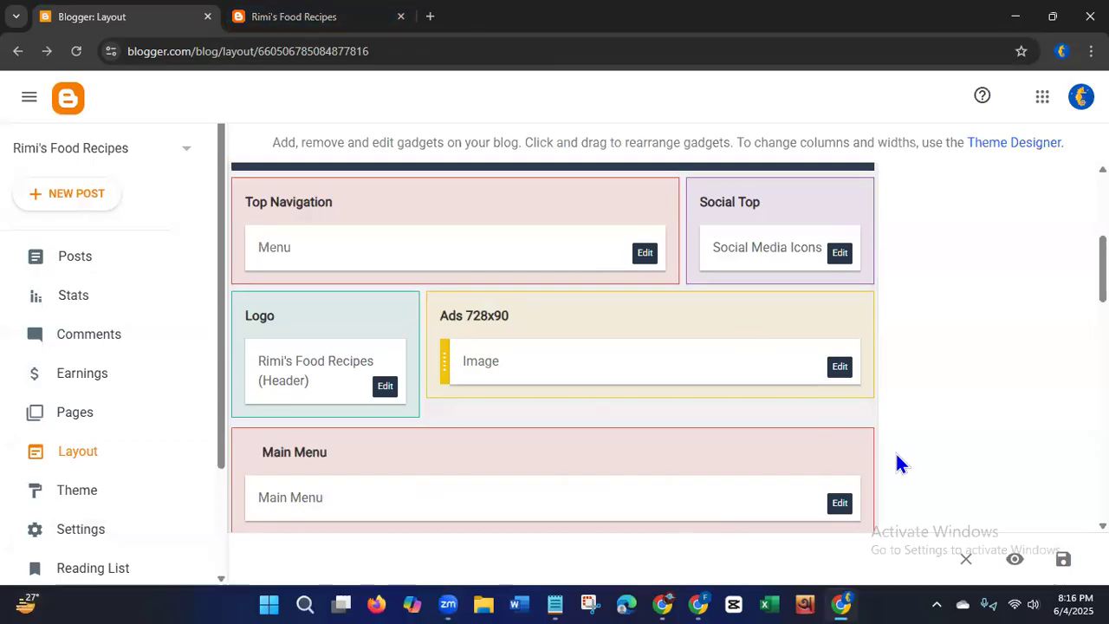
Step: Save the blog layout and reload the live Rimi's Food Recipes site to check the header logo
left_click(1064, 560)
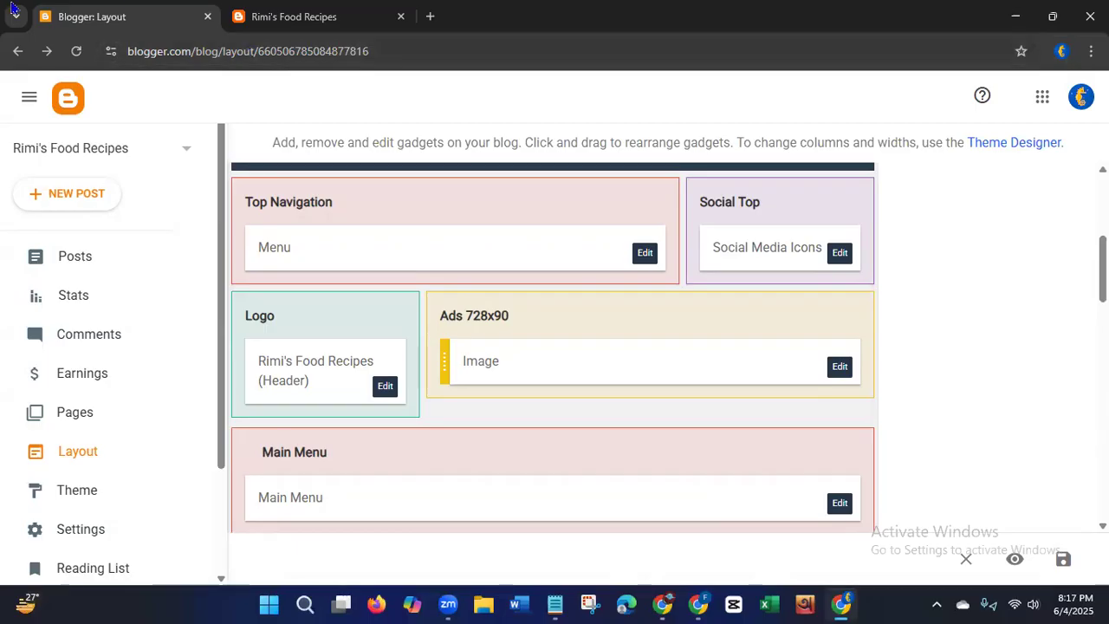
left_click(295, 16)
left_click(76, 51)
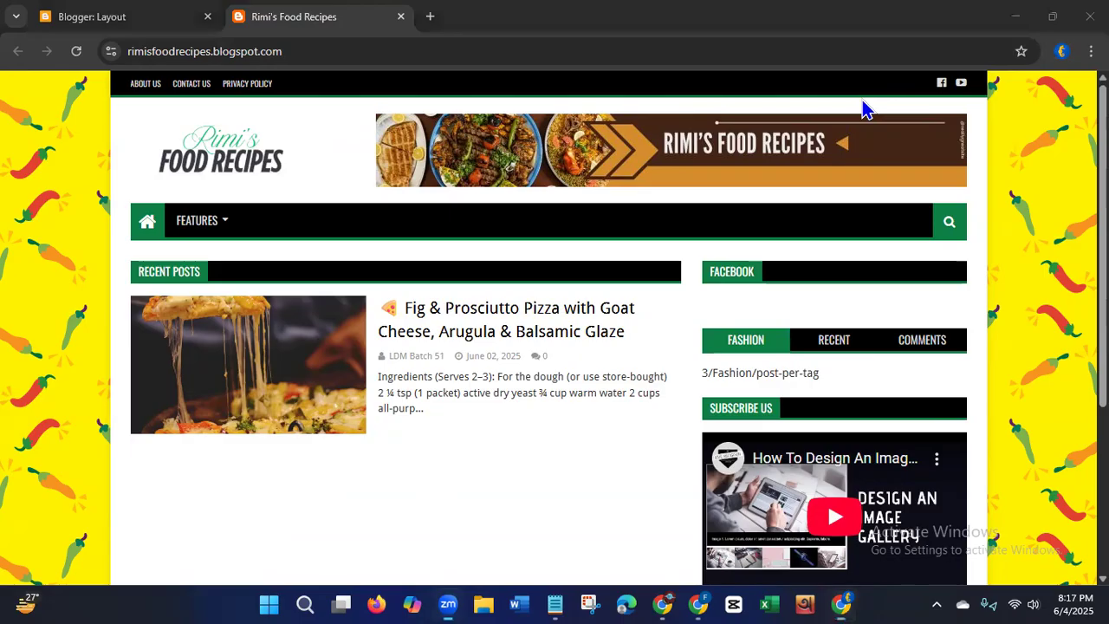
Step: Close the browser windows holding the Blogger site and the Canva logo design, and refresh the desktop
left_click(719, 187)
left_click(1091, 17)
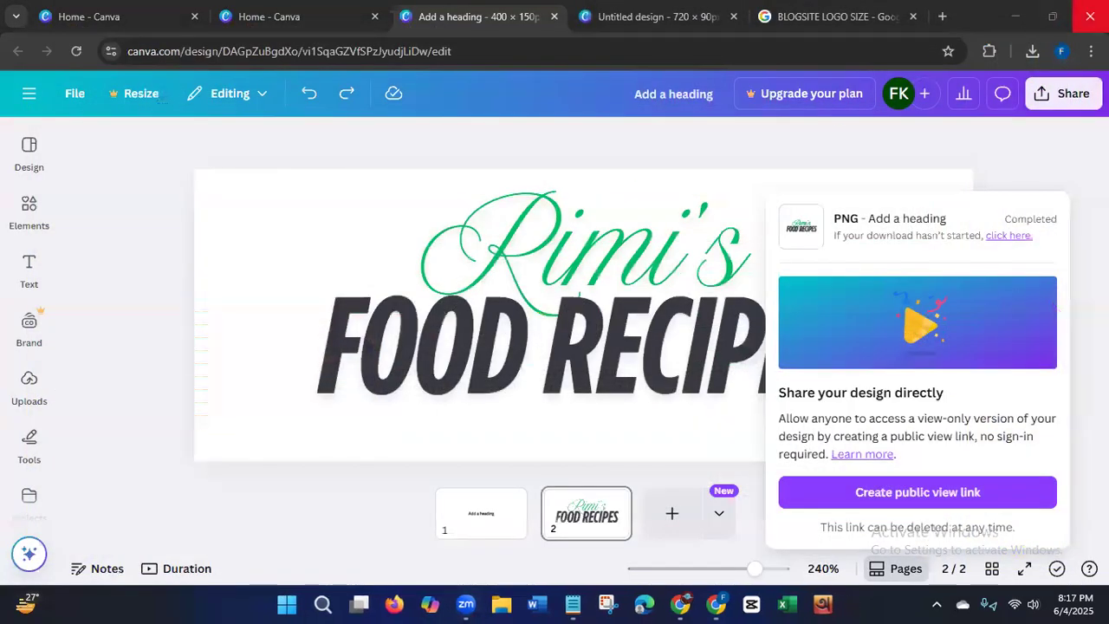
left_click(1090, 16)
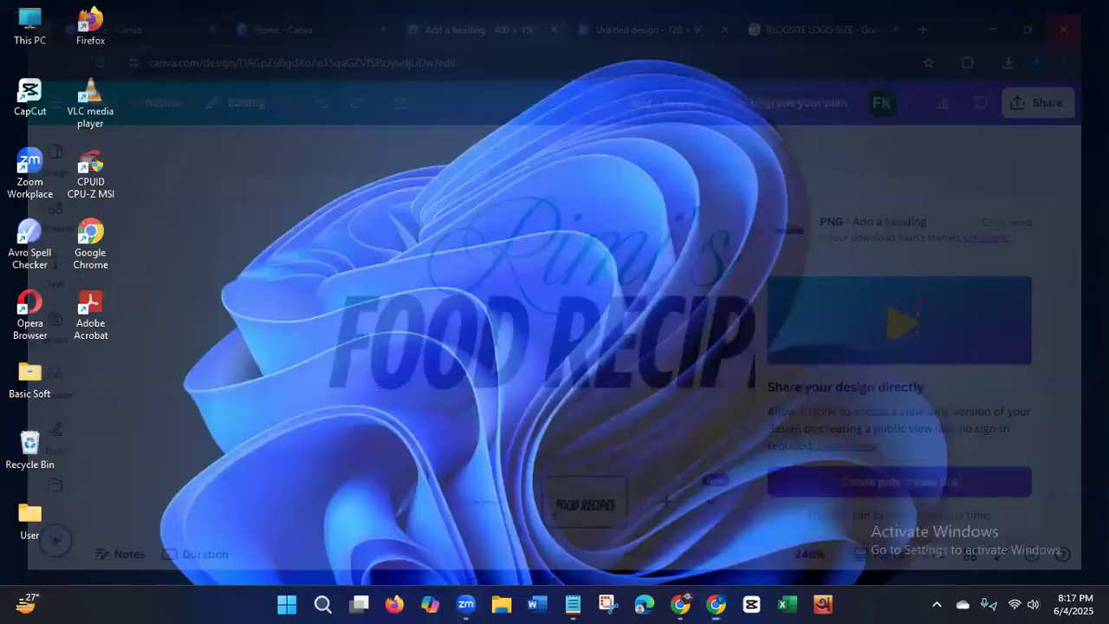
right_click(498, 174)
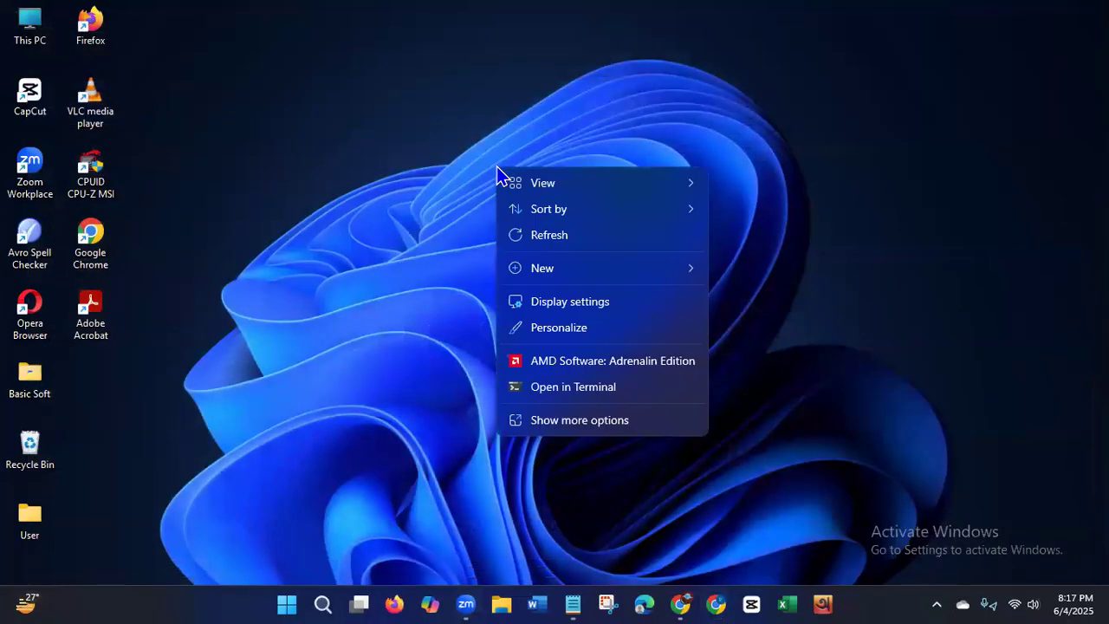
left_click(523, 245)
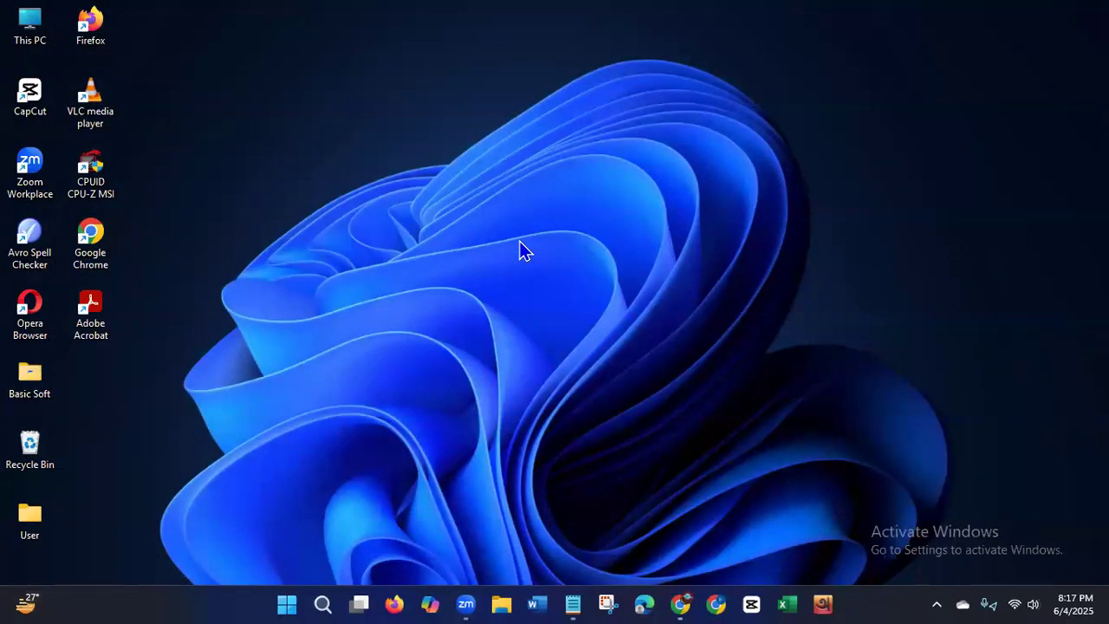